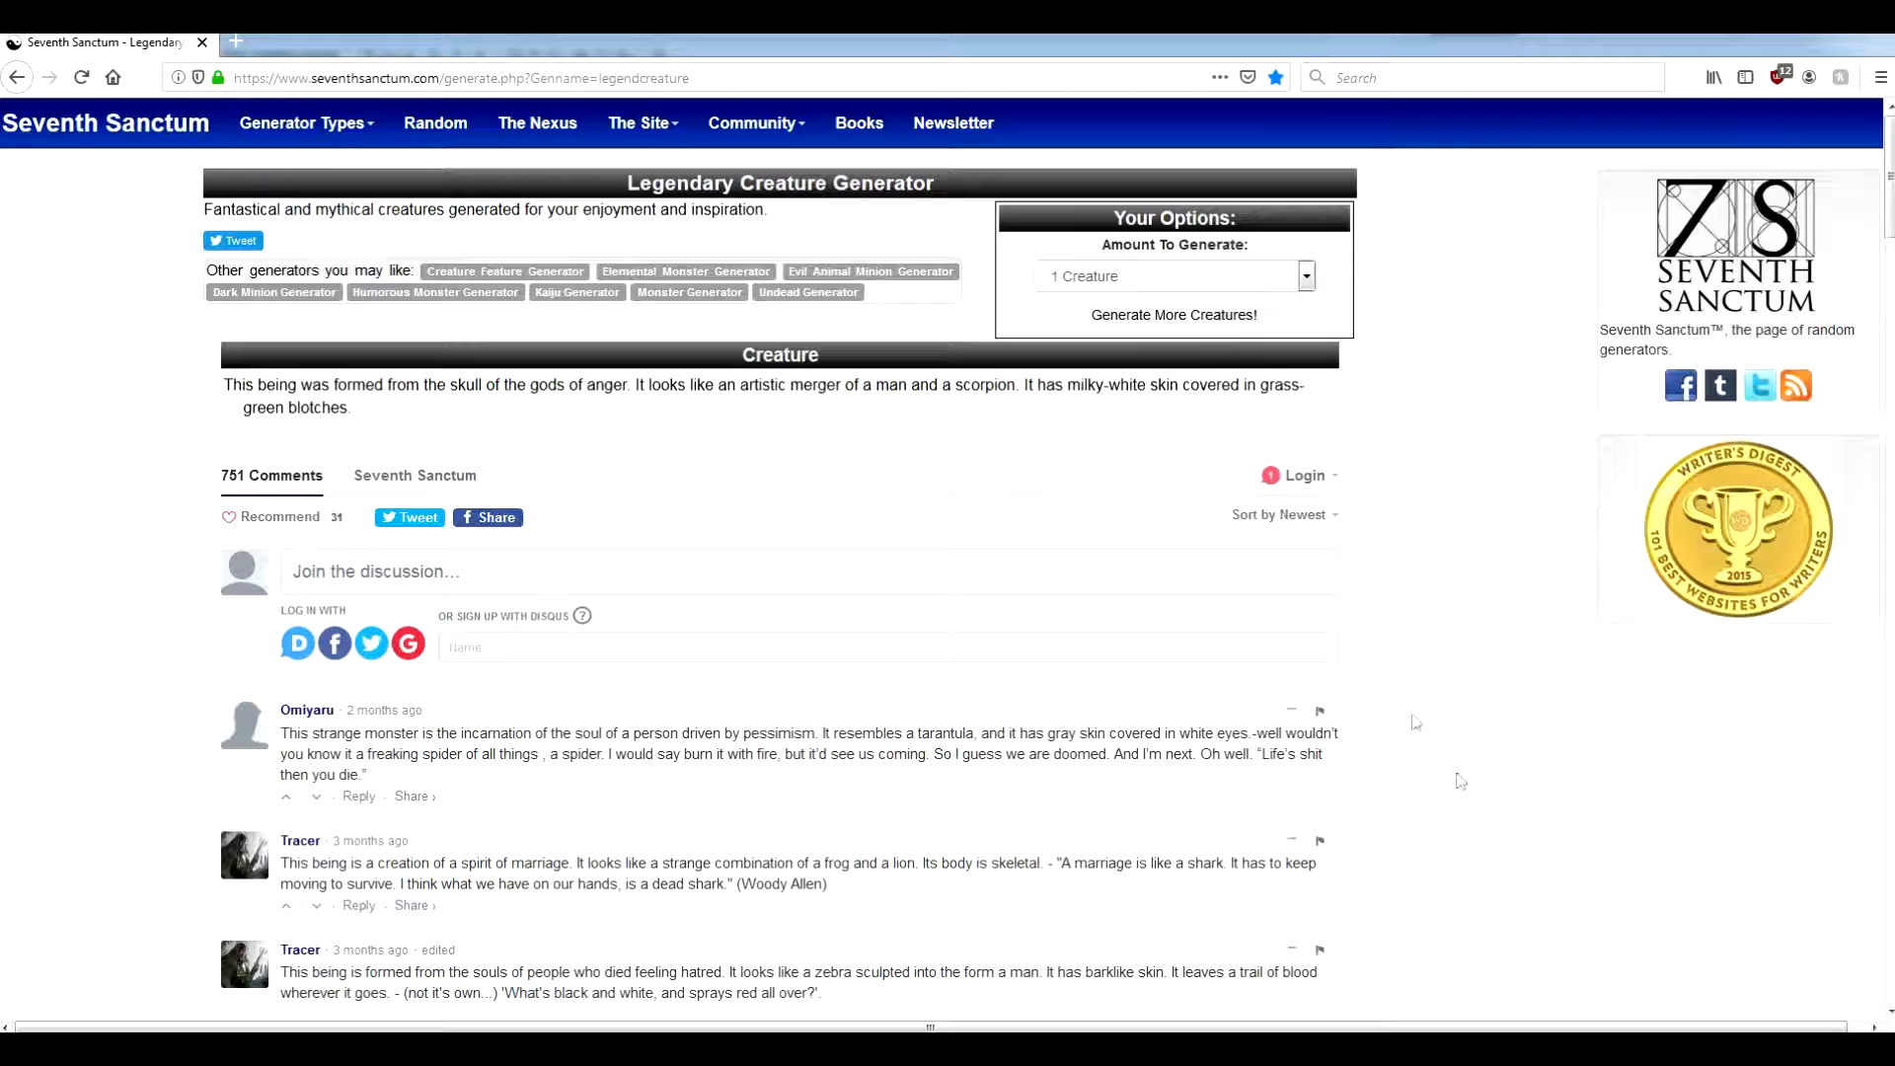
Generate a new creature description with the Legendary Creature Generator
click(1158, 322)
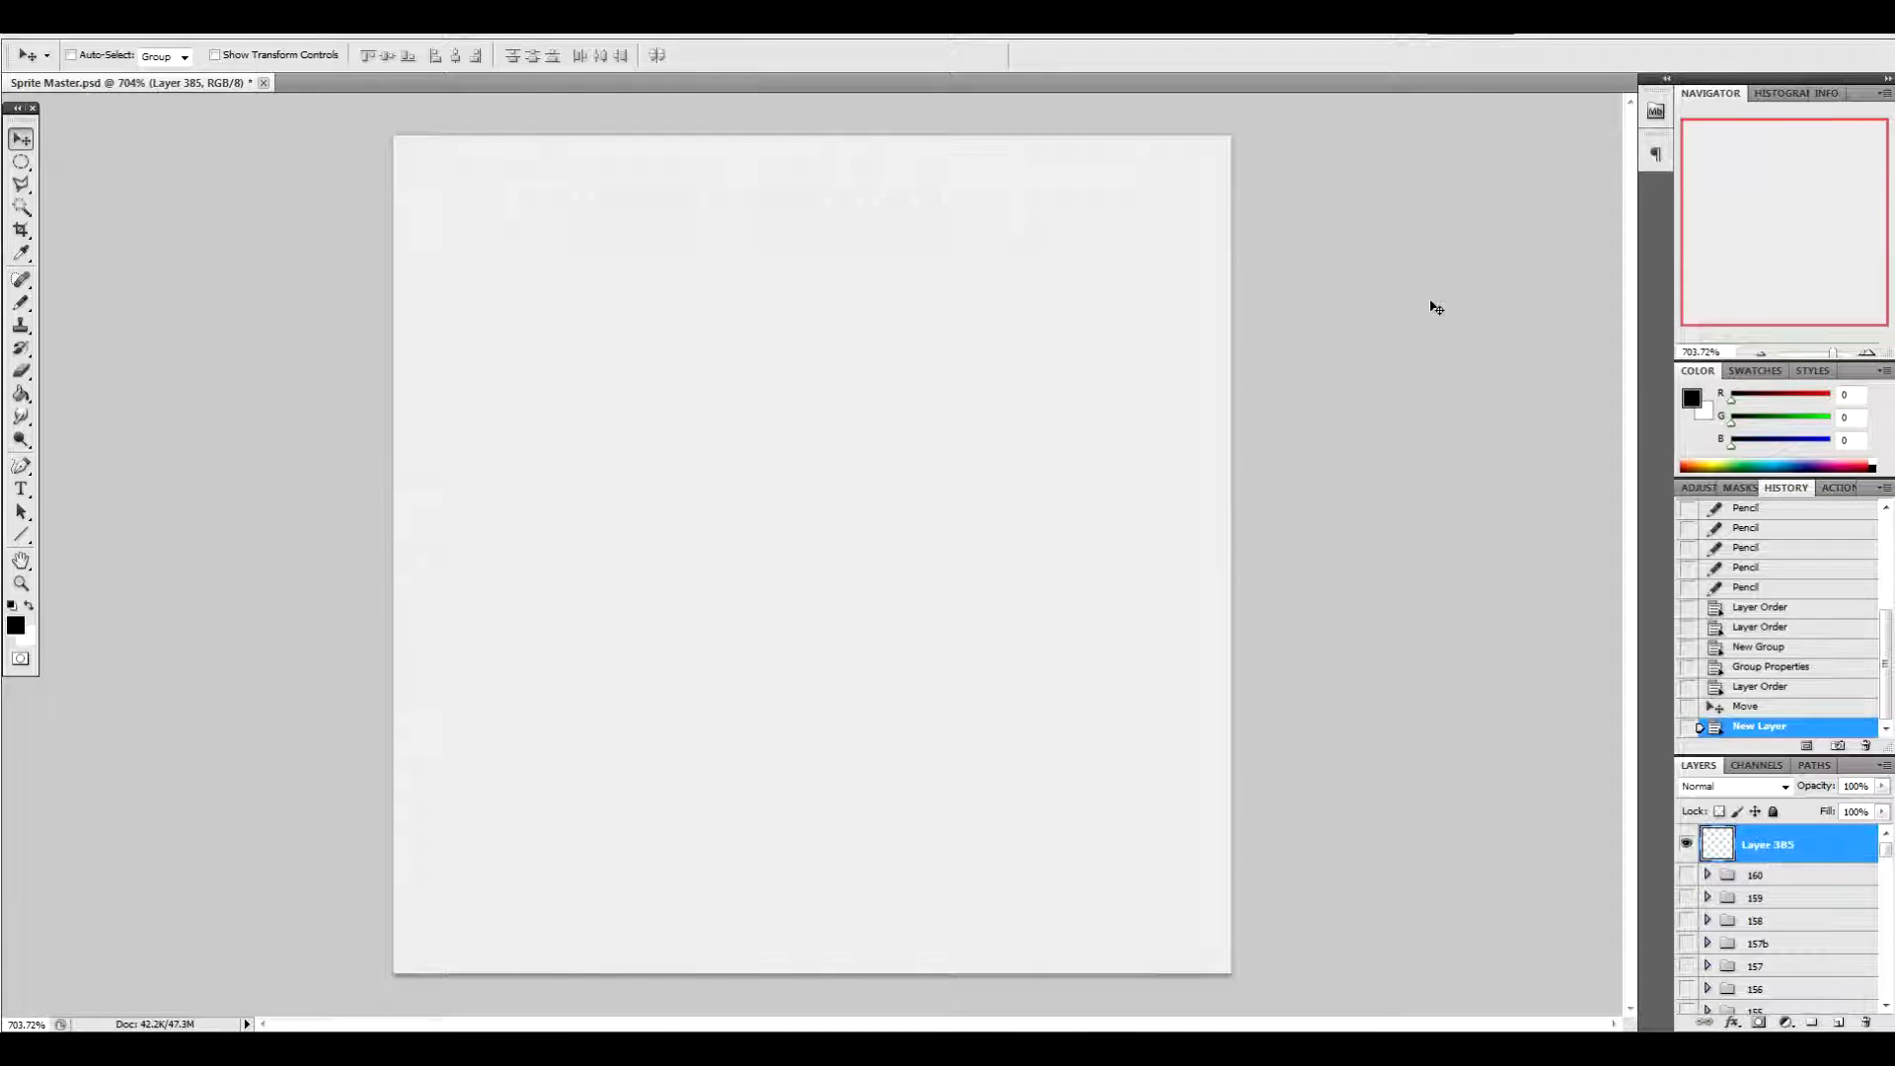
Sketch a round head and a larger rounded body segment behind it on Layer 385 with the black 1 px Pencil
click(21, 303)
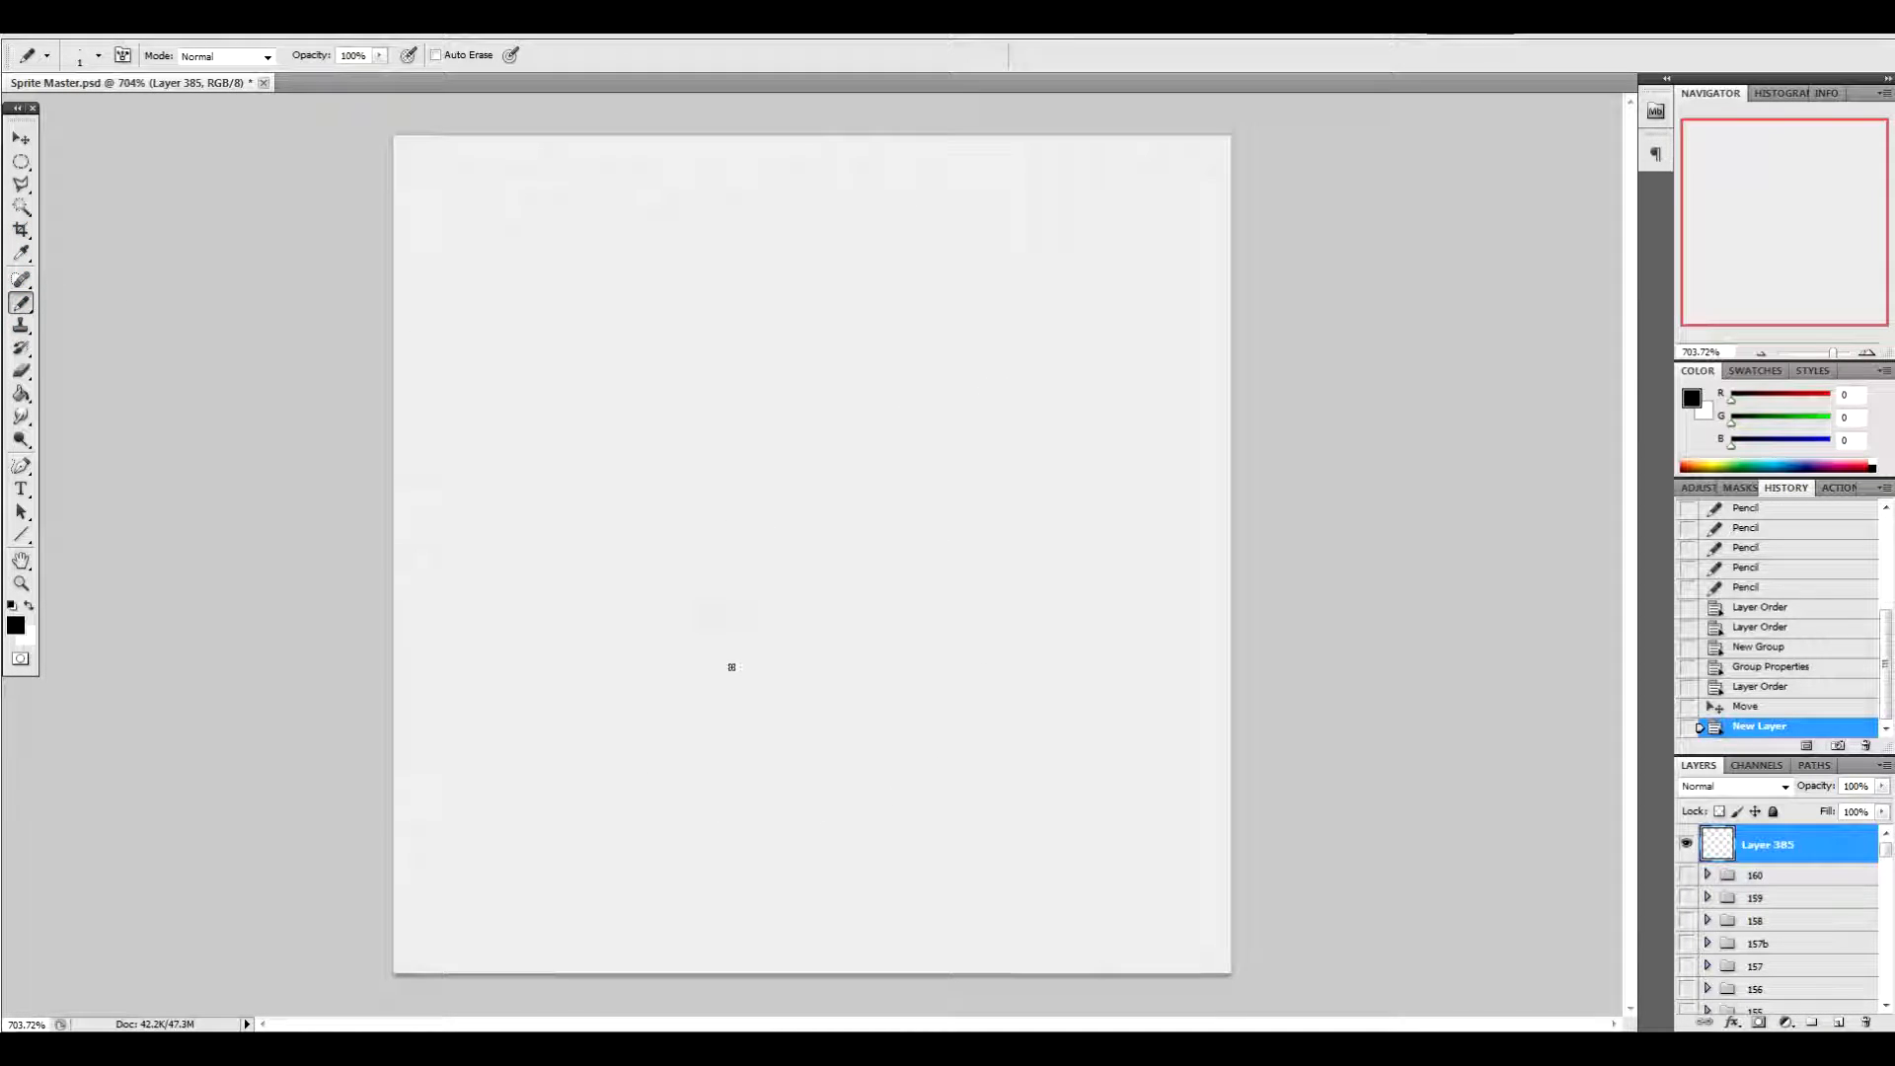
scroll(731, 667, up, 2)
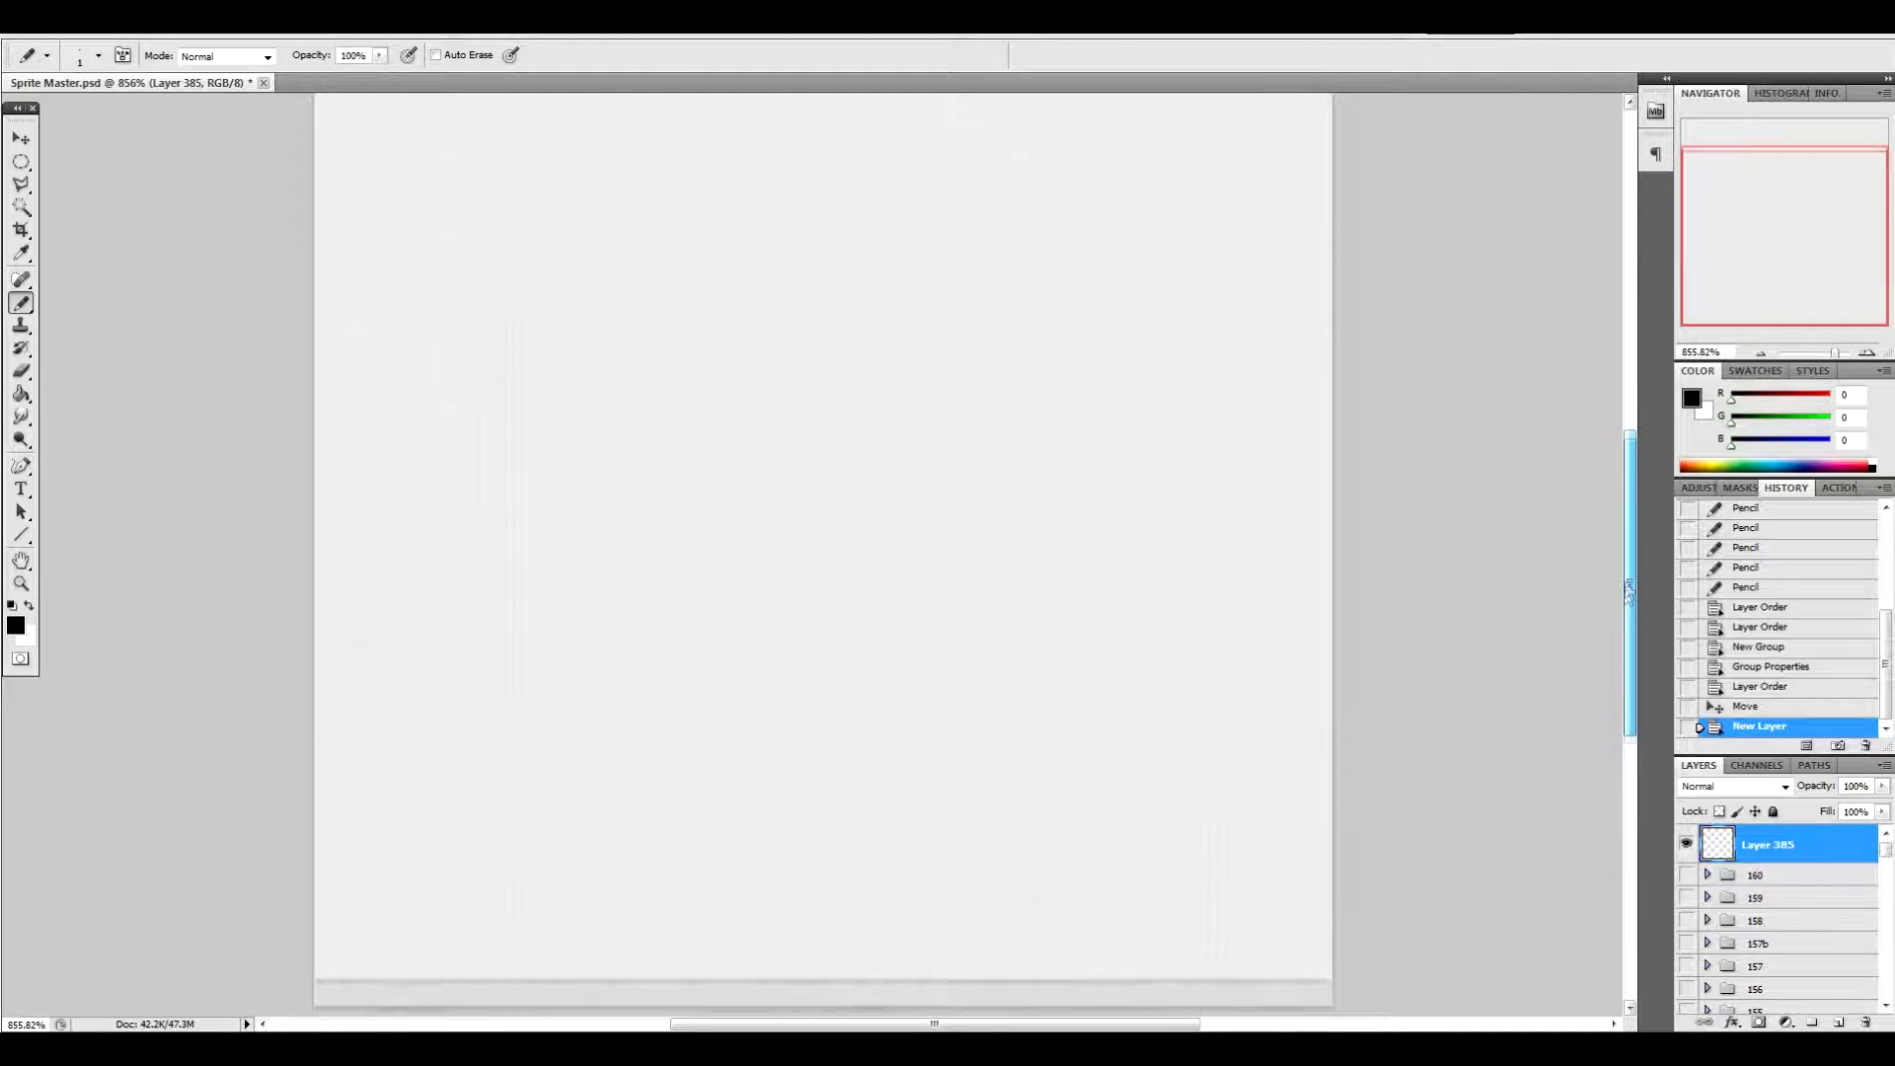
scroll(1629, 590, down, 3)
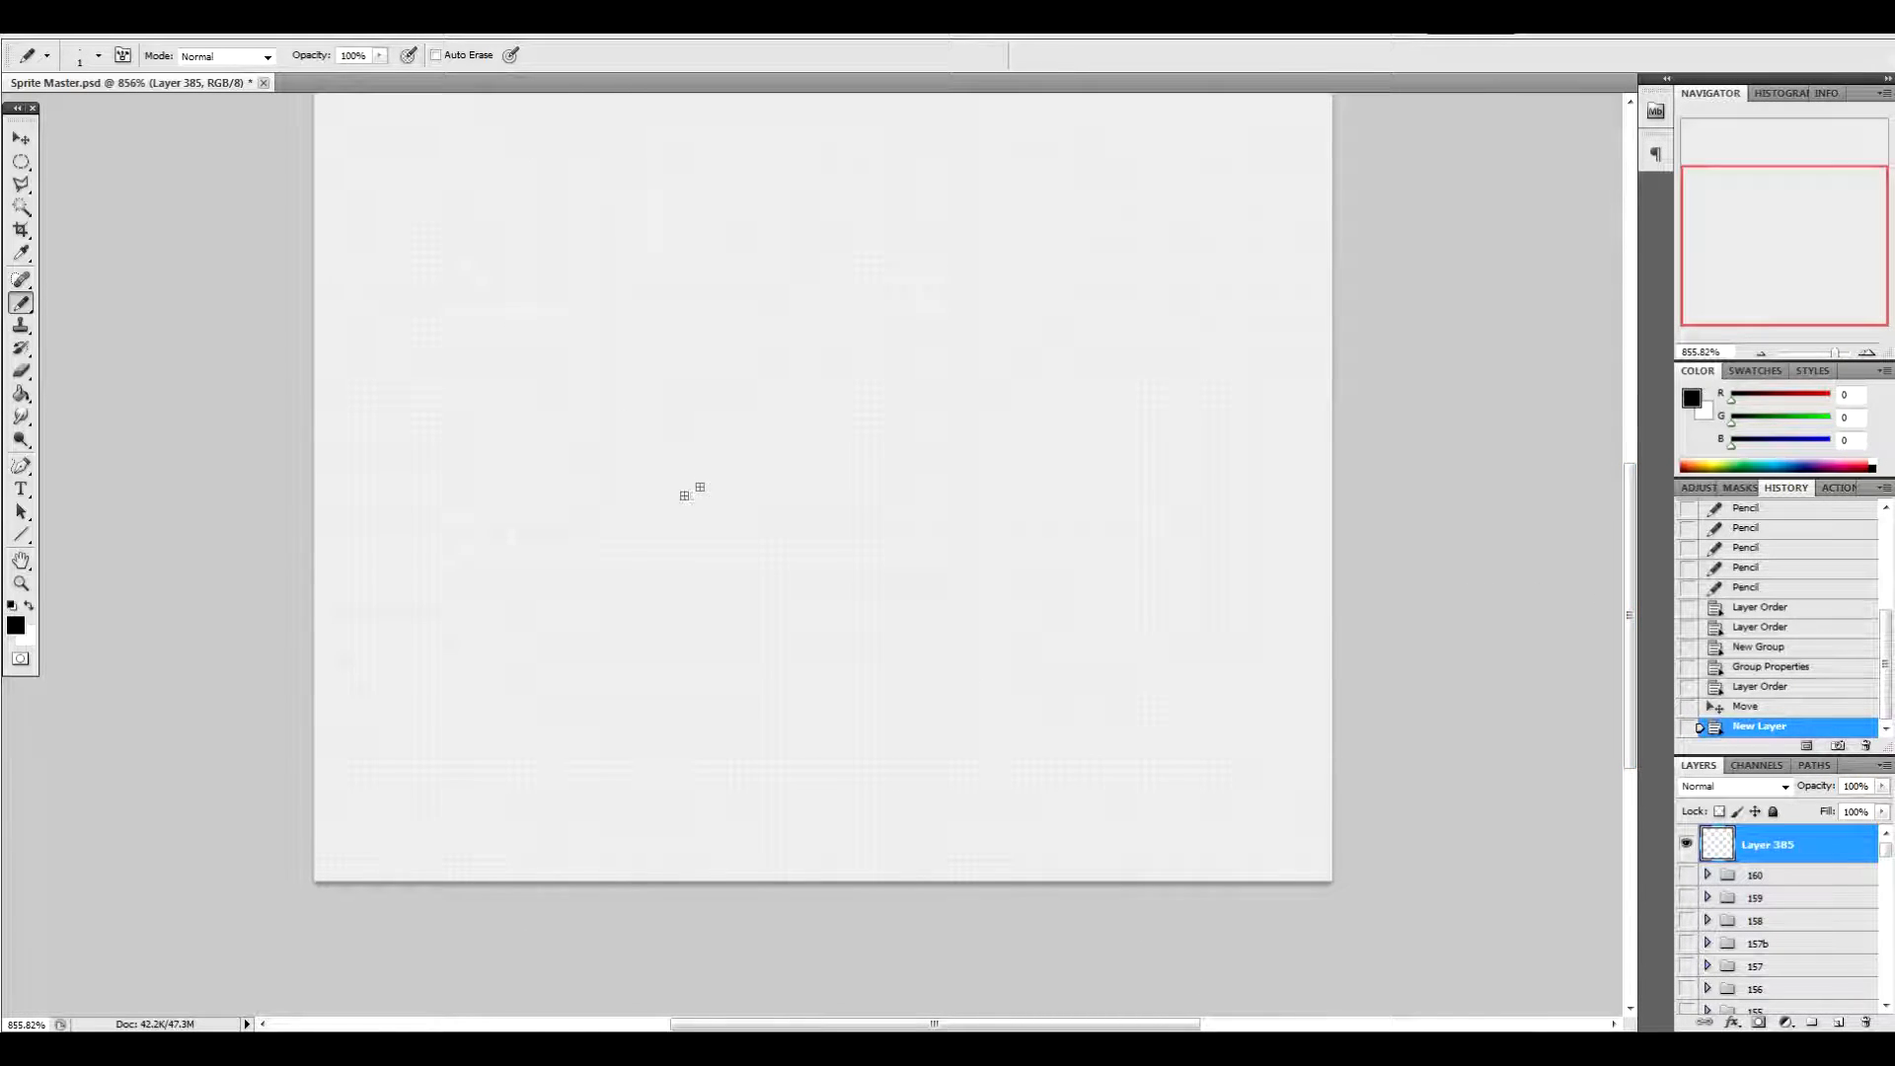
mouse_move(590, 496)
mouse_down()
mouse_move(581, 423)
mouse_move(632, 401)
mouse_up()
drag(649, 402, 683, 410)
drag(590, 501, 666, 503)
drag(623, 410, 674, 376)
drag(666, 393, 726, 461)
drag(658, 520, 675, 518)
mouse_move(675, 407)
mouse_down()
mouse_move(679, 514)
mouse_move(733, 398)
mouse_move(825, 376)
mouse_move(861, 437)
mouse_up()
drag(706, 508, 817, 504)
mouse_move(846, 388)
mouse_down()
mouse_move(907, 467)
mouse_move(809, 520)
mouse_up()
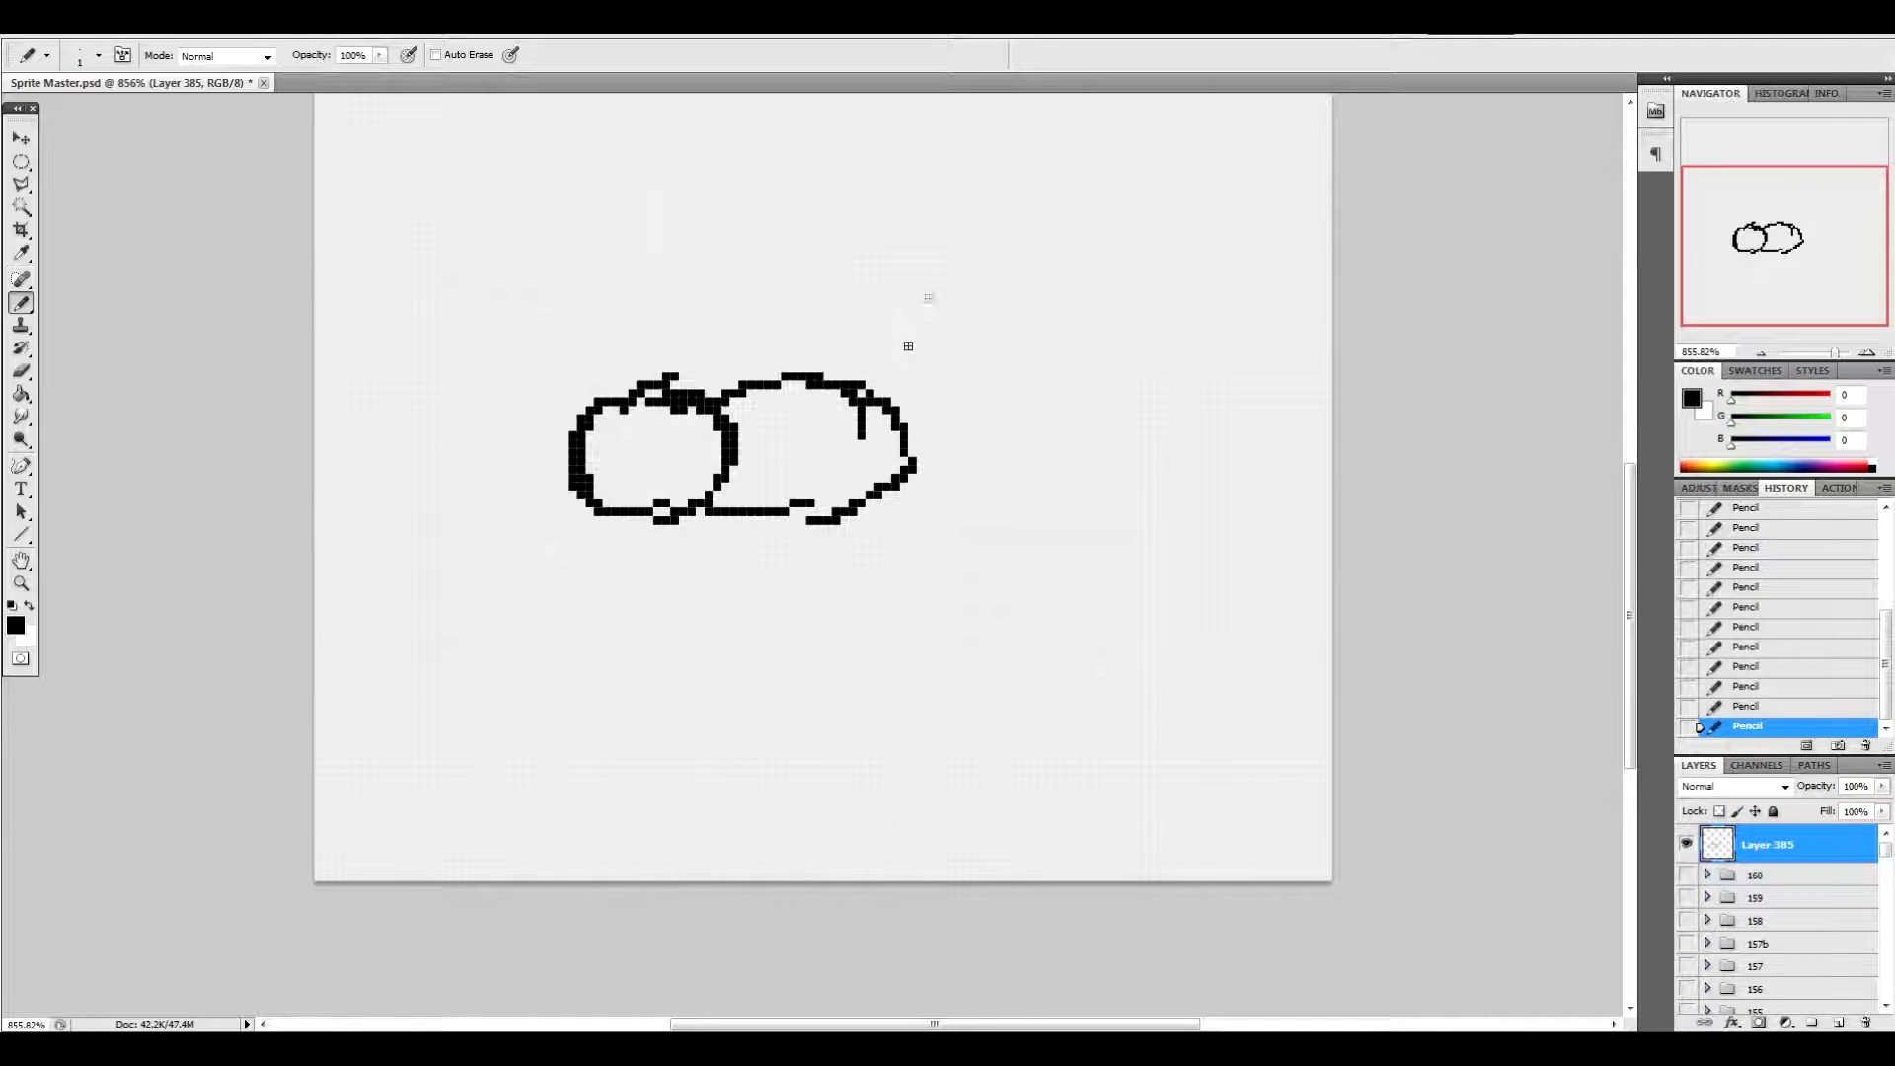
Draw two long tapering lobes trailing behind the body, an upper wing slanting upward and a lower abdomen
mouse_move(893, 405)
mouse_down()
mouse_move(995, 427)
mouse_move(962, 418)
mouse_move(1101, 405)
mouse_move(1049, 404)
mouse_move(1142, 381)
mouse_up()
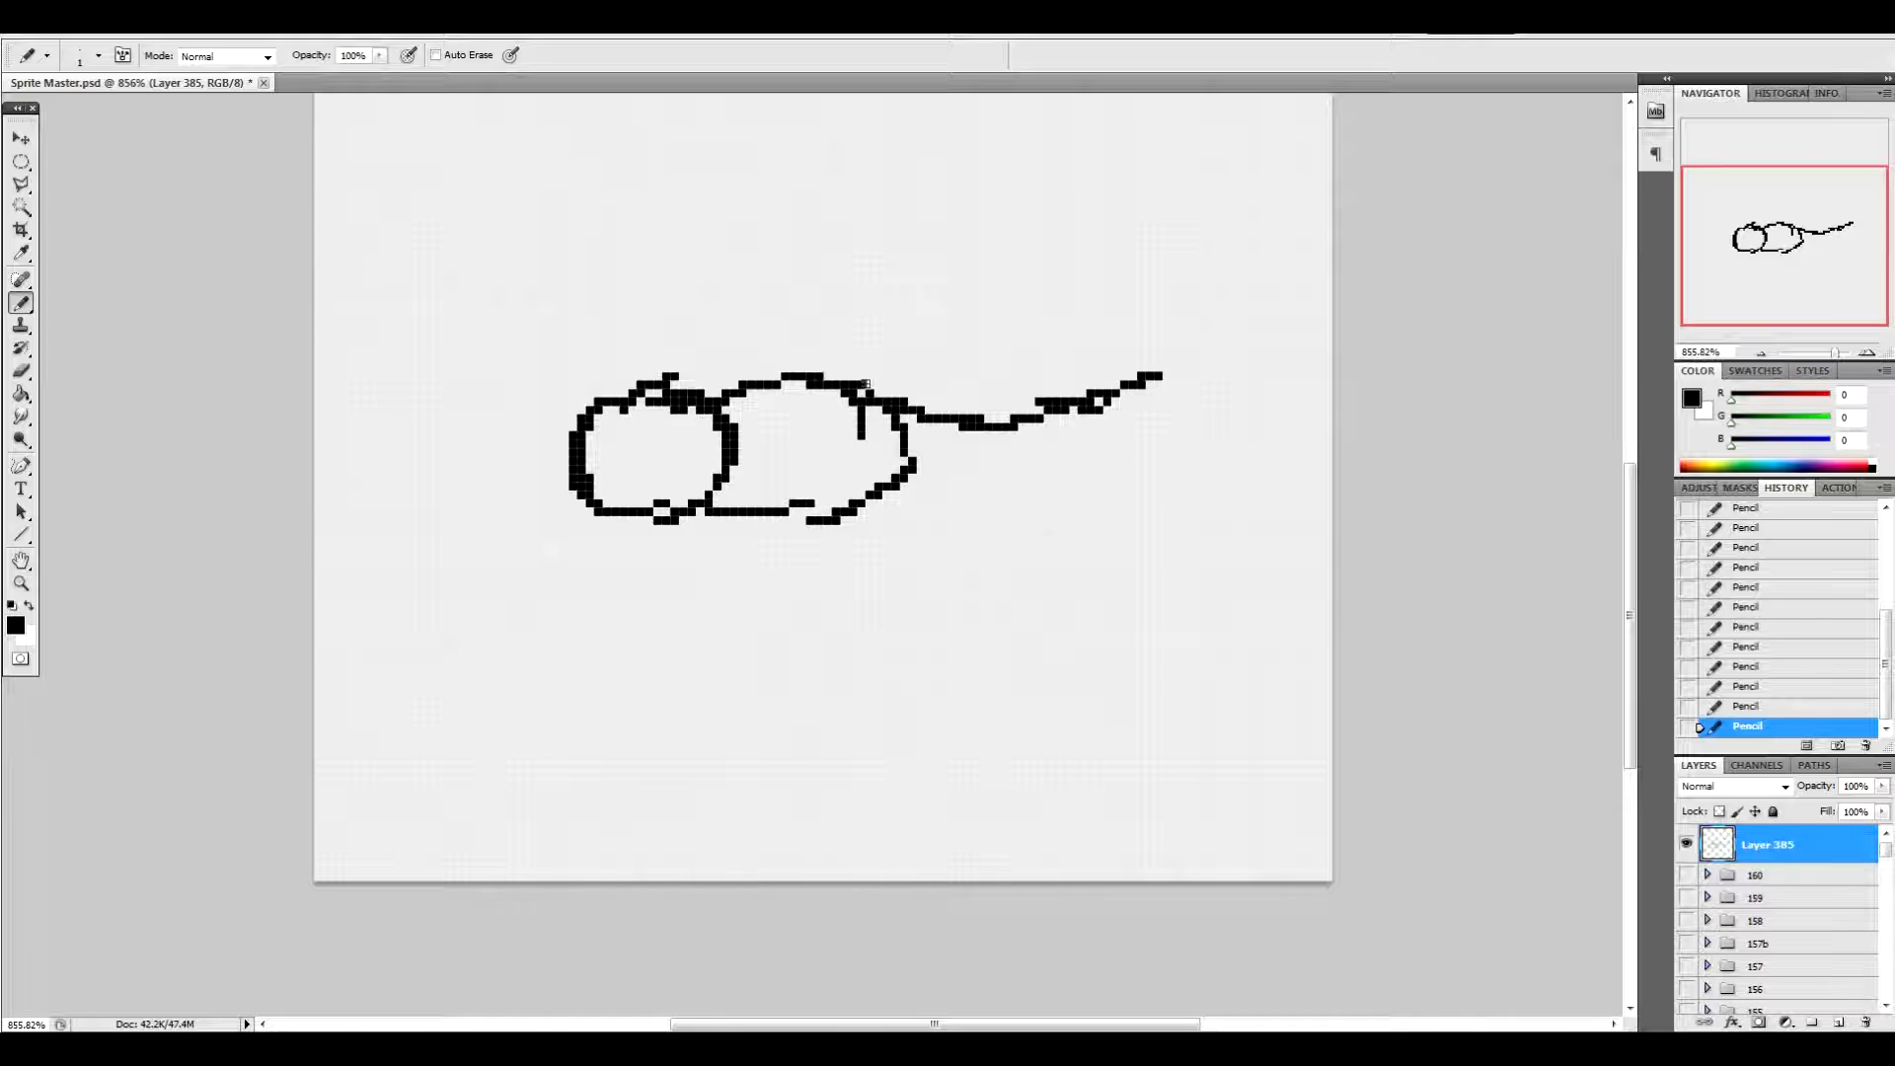
drag(869, 376, 920, 360)
mouse_move(867, 507)
mouse_down()
mouse_move(975, 522)
mouse_move(1110, 485)
mouse_up()
mouse_move(1054, 419)
mouse_down()
mouse_move(1113, 434)
mouse_move(1091, 488)
mouse_up()
mouse_move(812, 384)
mouse_down()
mouse_move(942, 398)
mouse_move(946, 361)
mouse_move(901, 365)
mouse_move(1140, 326)
mouse_move(1167, 357)
mouse_move(1096, 387)
mouse_up()
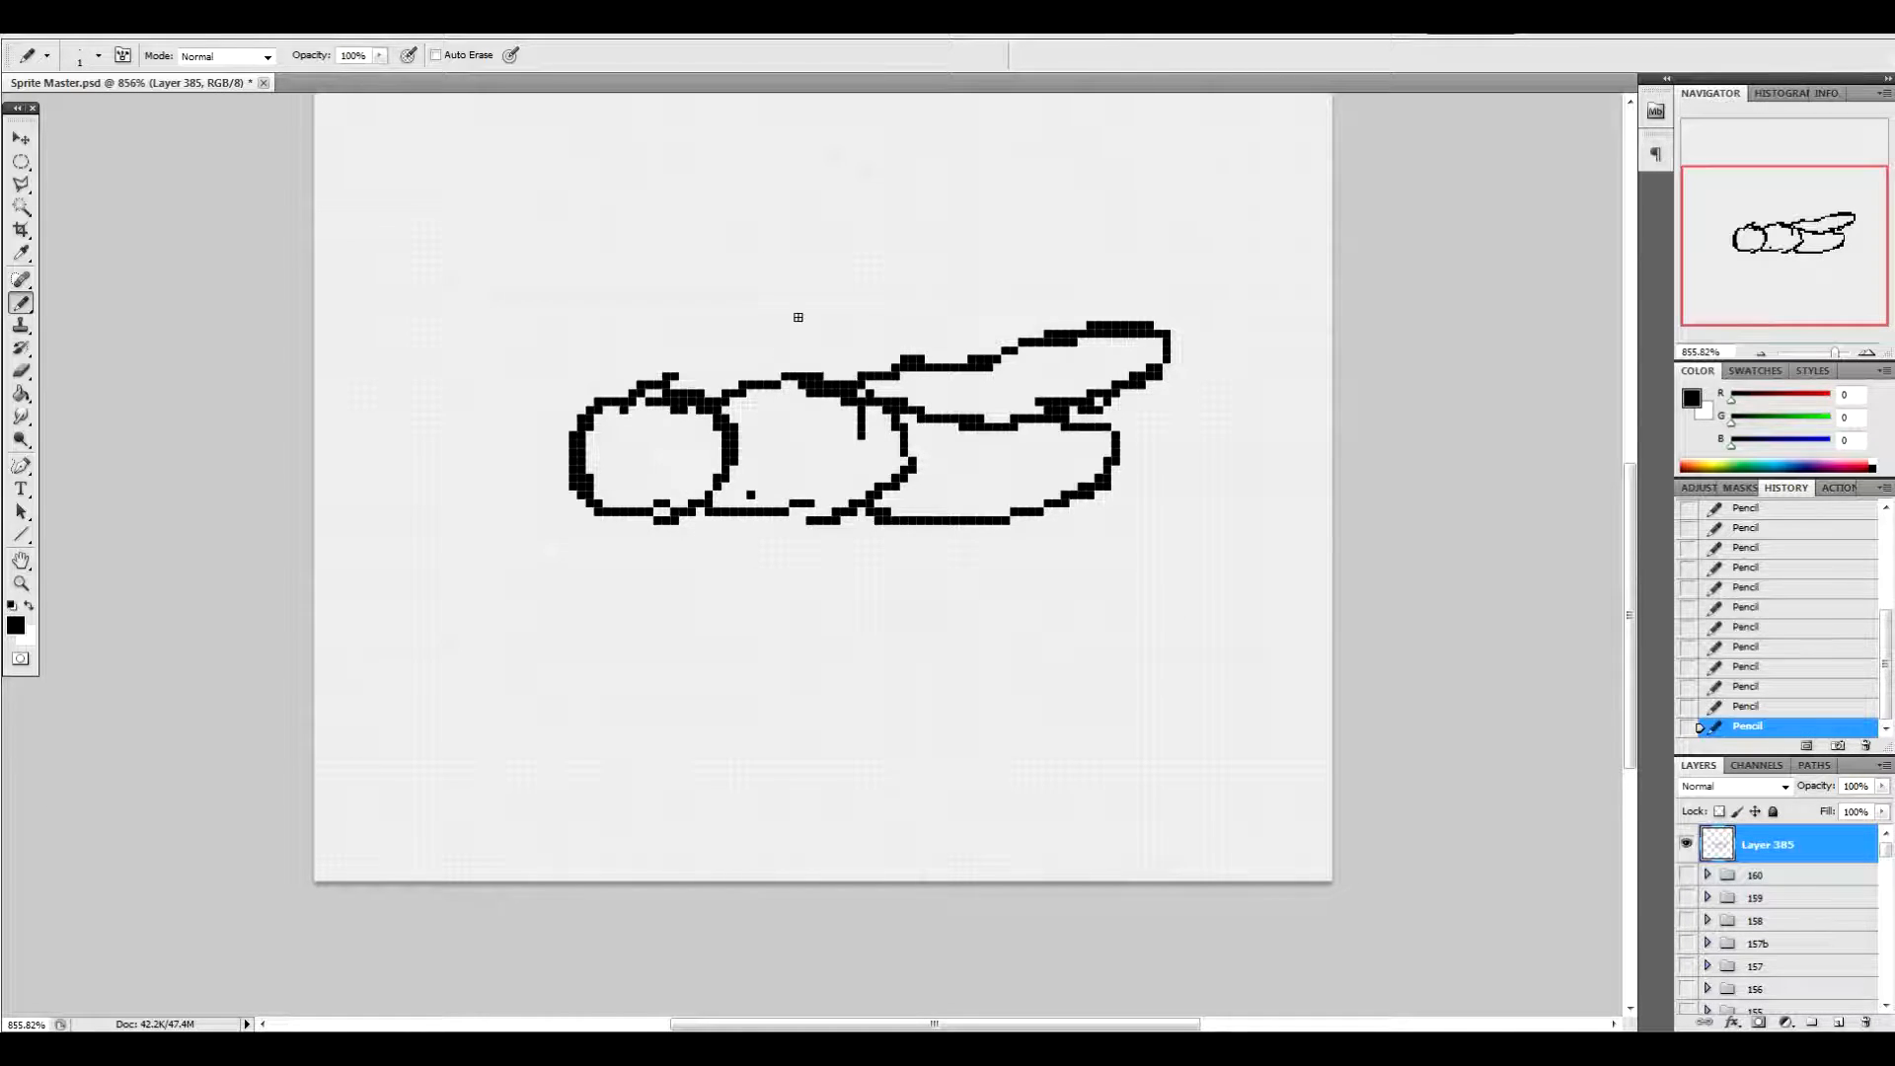
Sketch three pairs of insect leg outlines across the front, middle and rear of the body, with feet extending below it
mouse_move(751, 495)
mouse_down()
mouse_move(784, 499)
mouse_move(783, 306)
mouse_move(750, 350)
mouse_move(757, 504)
mouse_up()
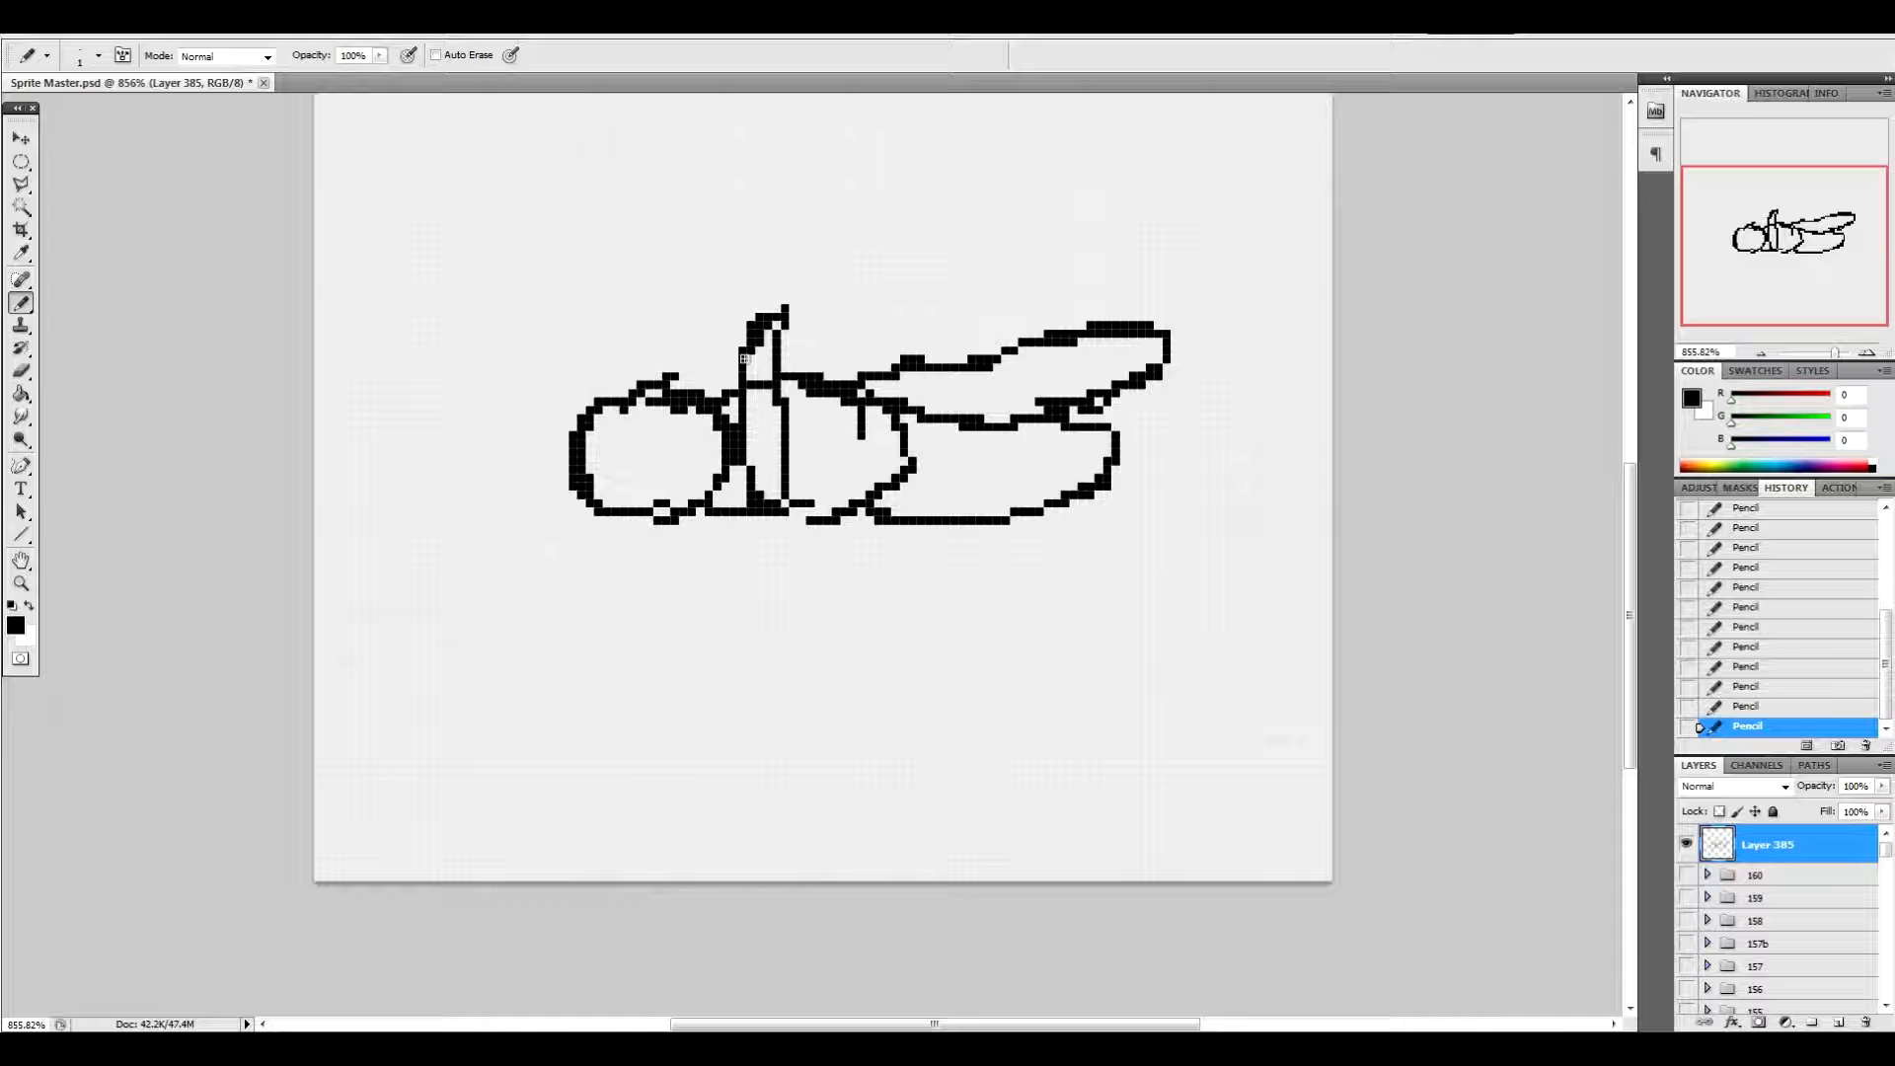
drag(741, 351, 640, 595)
mouse_move(747, 453)
mouse_down()
mouse_move(686, 585)
mouse_move(644, 592)
mouse_up()
mouse_move(844, 513)
mouse_down()
mouse_move(836, 335)
mouse_move(868, 492)
mouse_up()
mouse_move(817, 393)
mouse_down()
mouse_move(813, 568)
mouse_move(844, 518)
mouse_move(815, 609)
mouse_move(972, 280)
mouse_move(993, 328)
mouse_move(903, 484)
mouse_up()
drag(1002, 341, 1027, 584)
mouse_move(965, 414)
mouse_down()
mouse_move(1011, 602)
mouse_move(1048, 633)
mouse_move(1056, 587)
mouse_up()
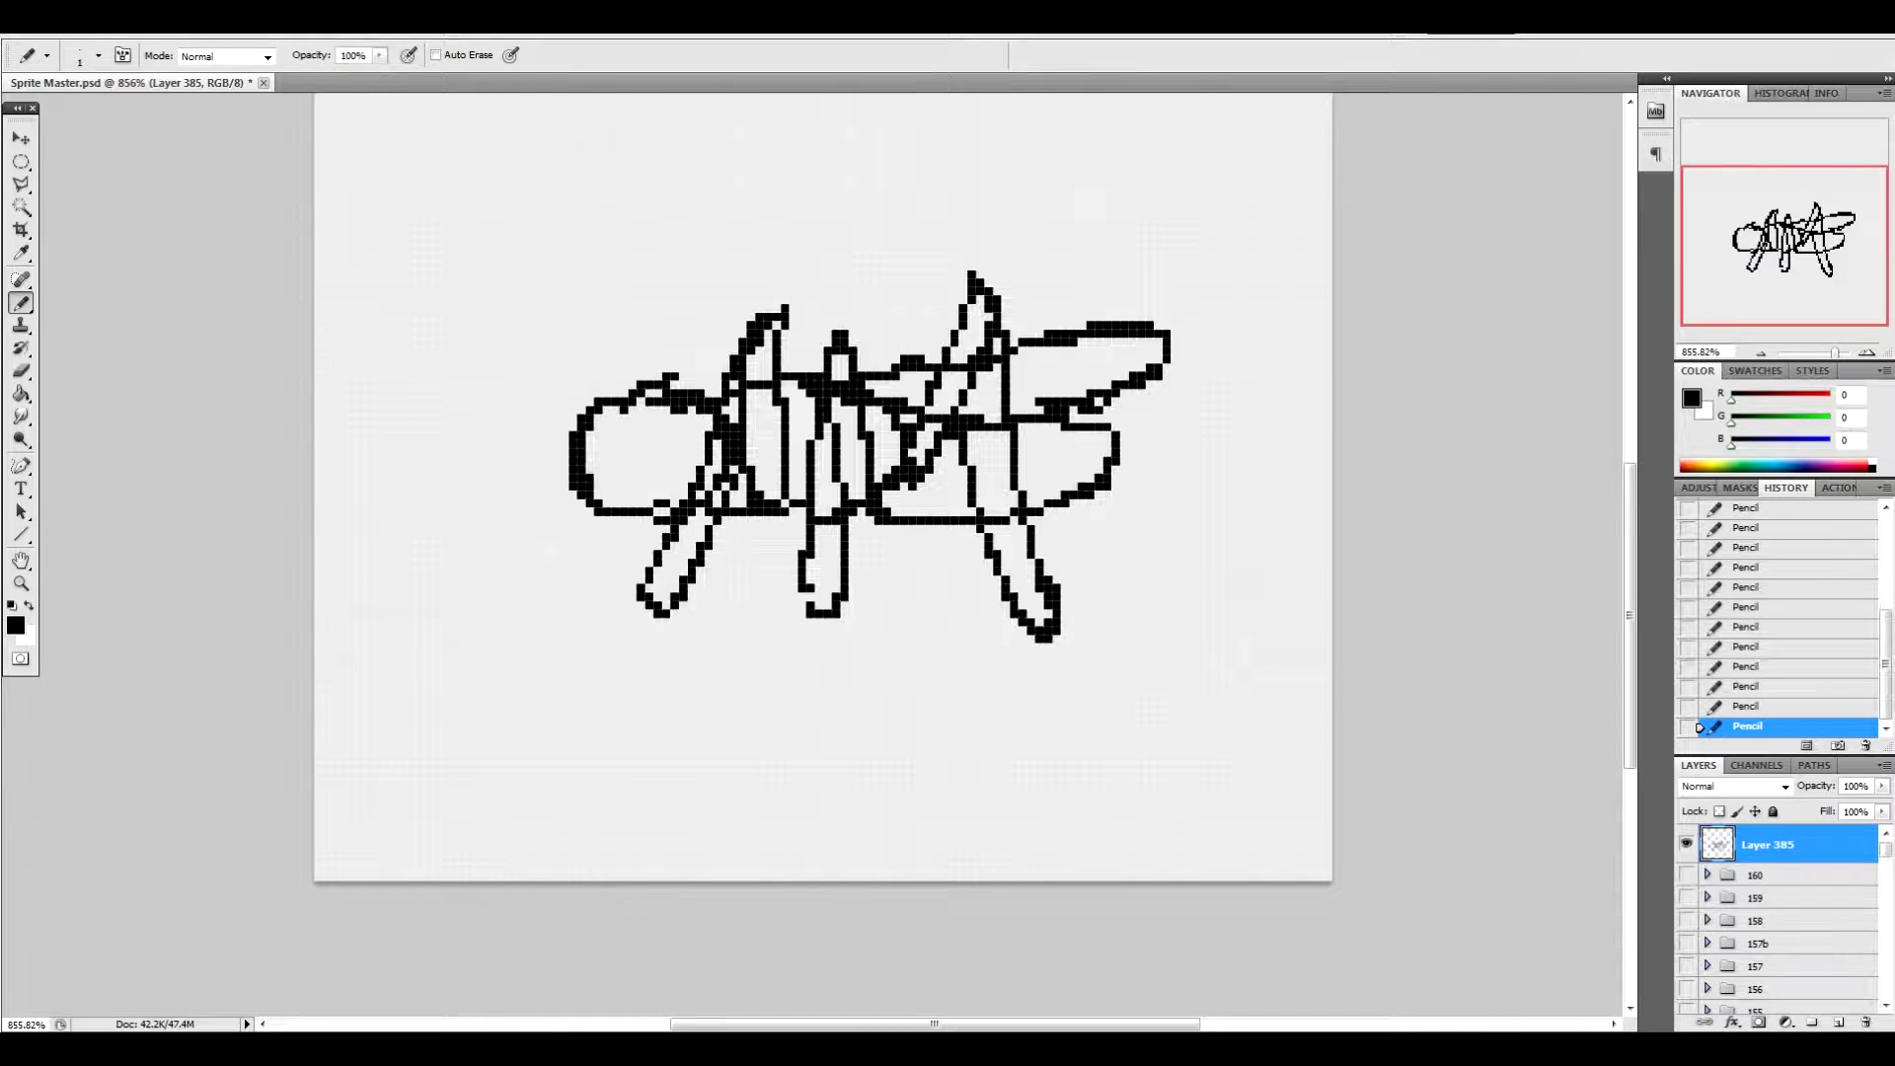
Switch to the browser and search Google Images for "locust" in a new tab
click(237, 1048)
click(238, 43)
click(112, 77)
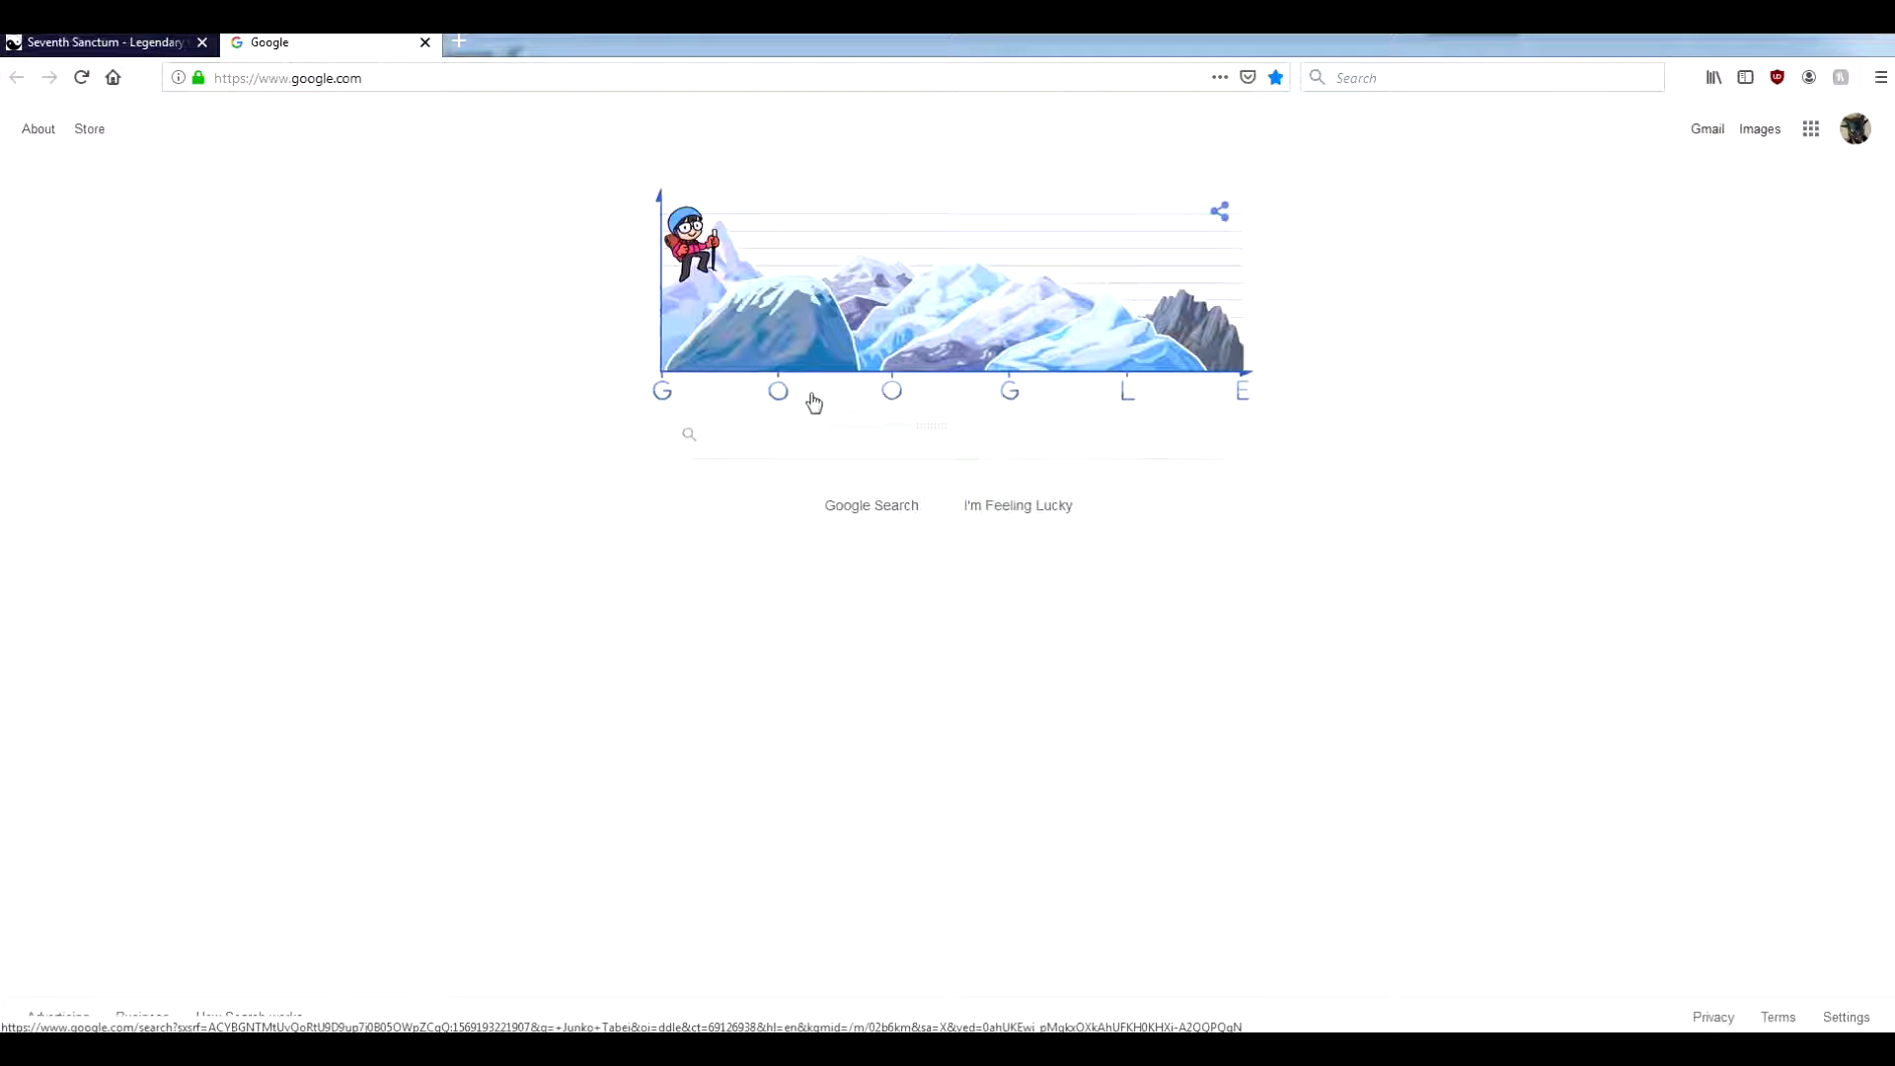
text(locust)
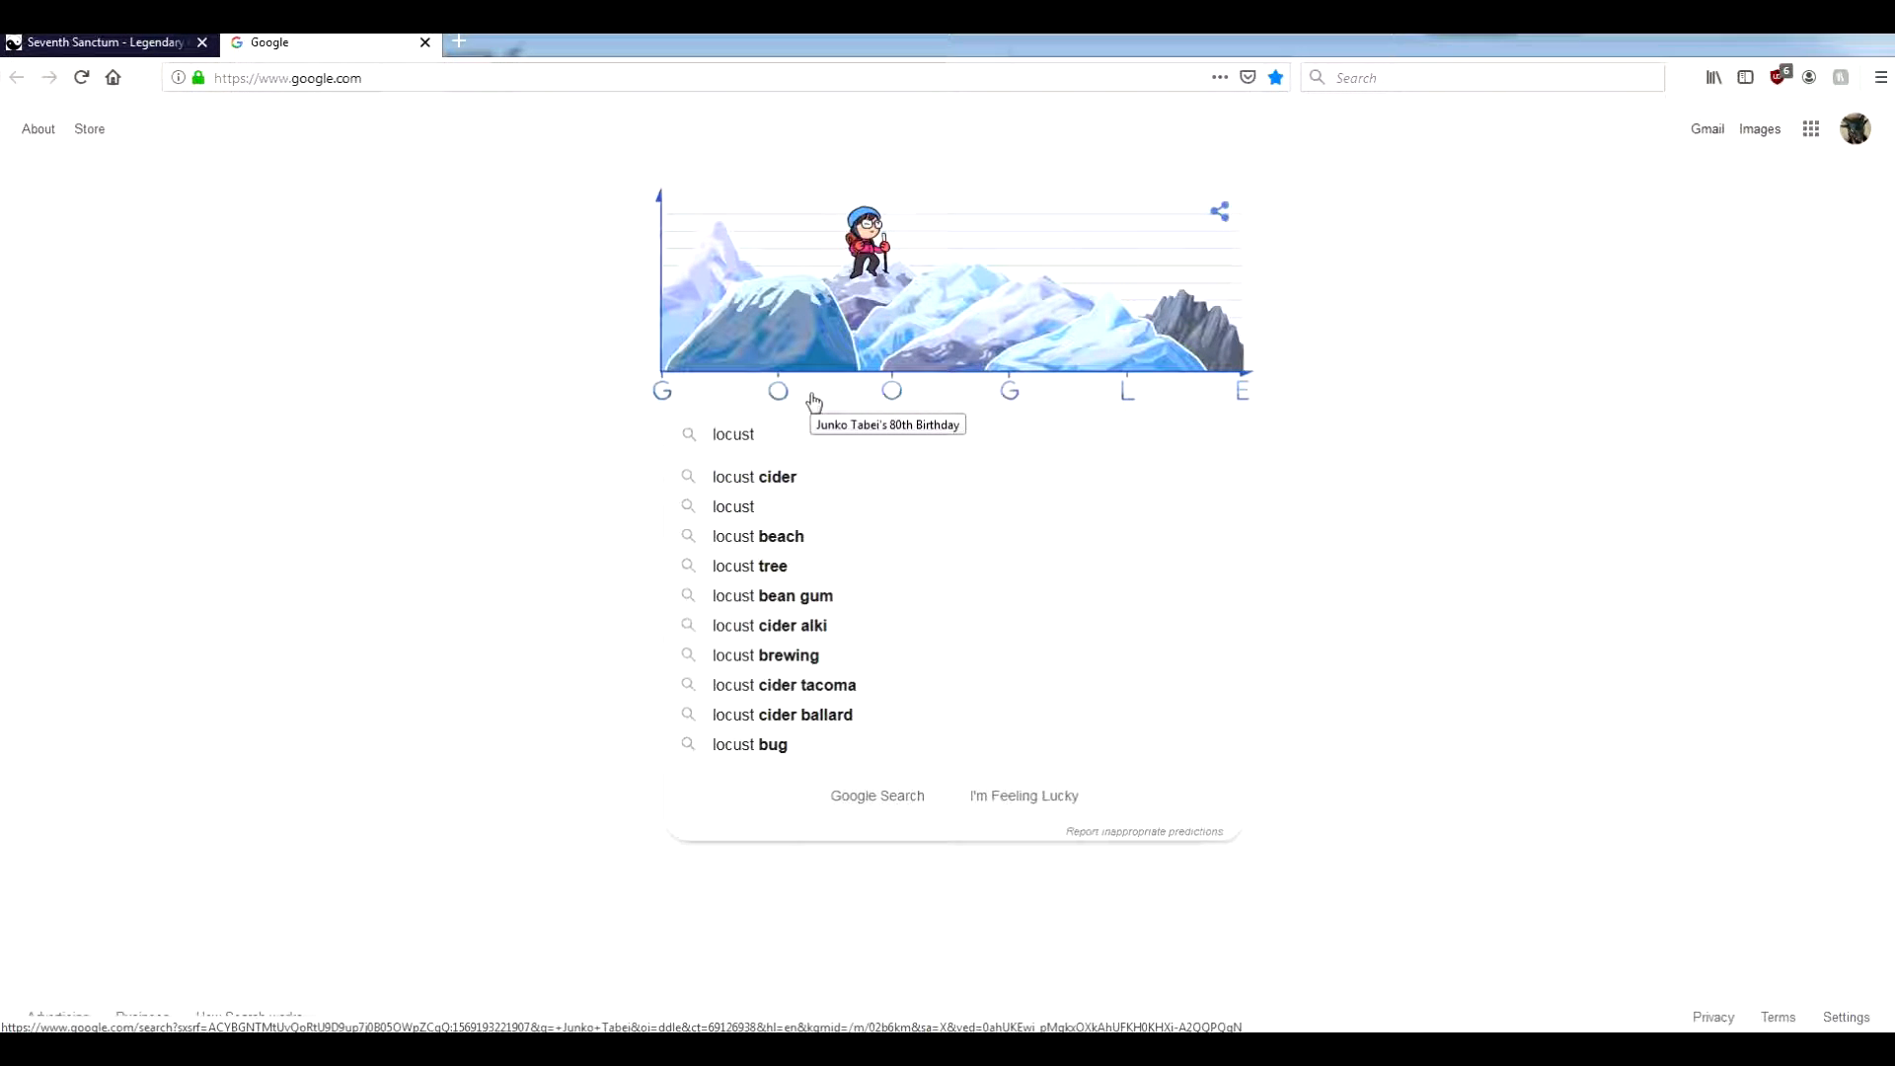
key(Return)
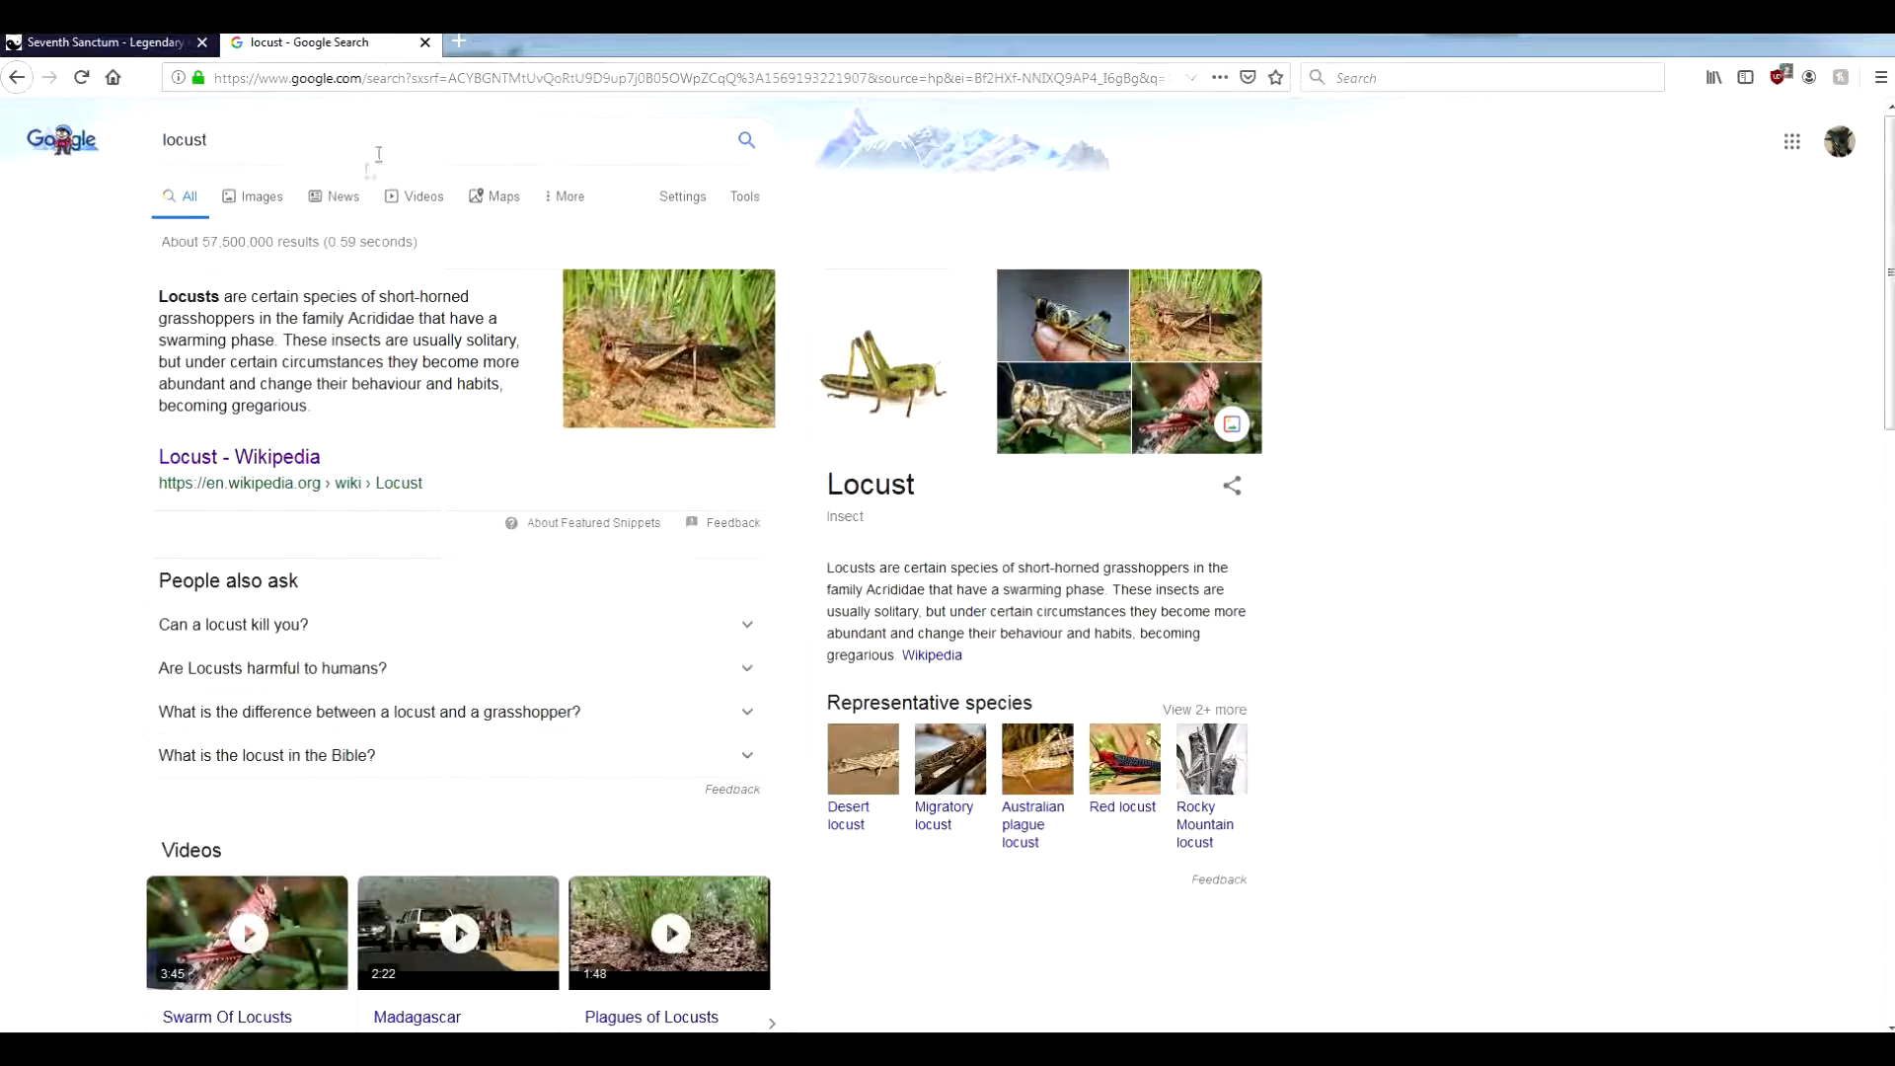
click(262, 196)
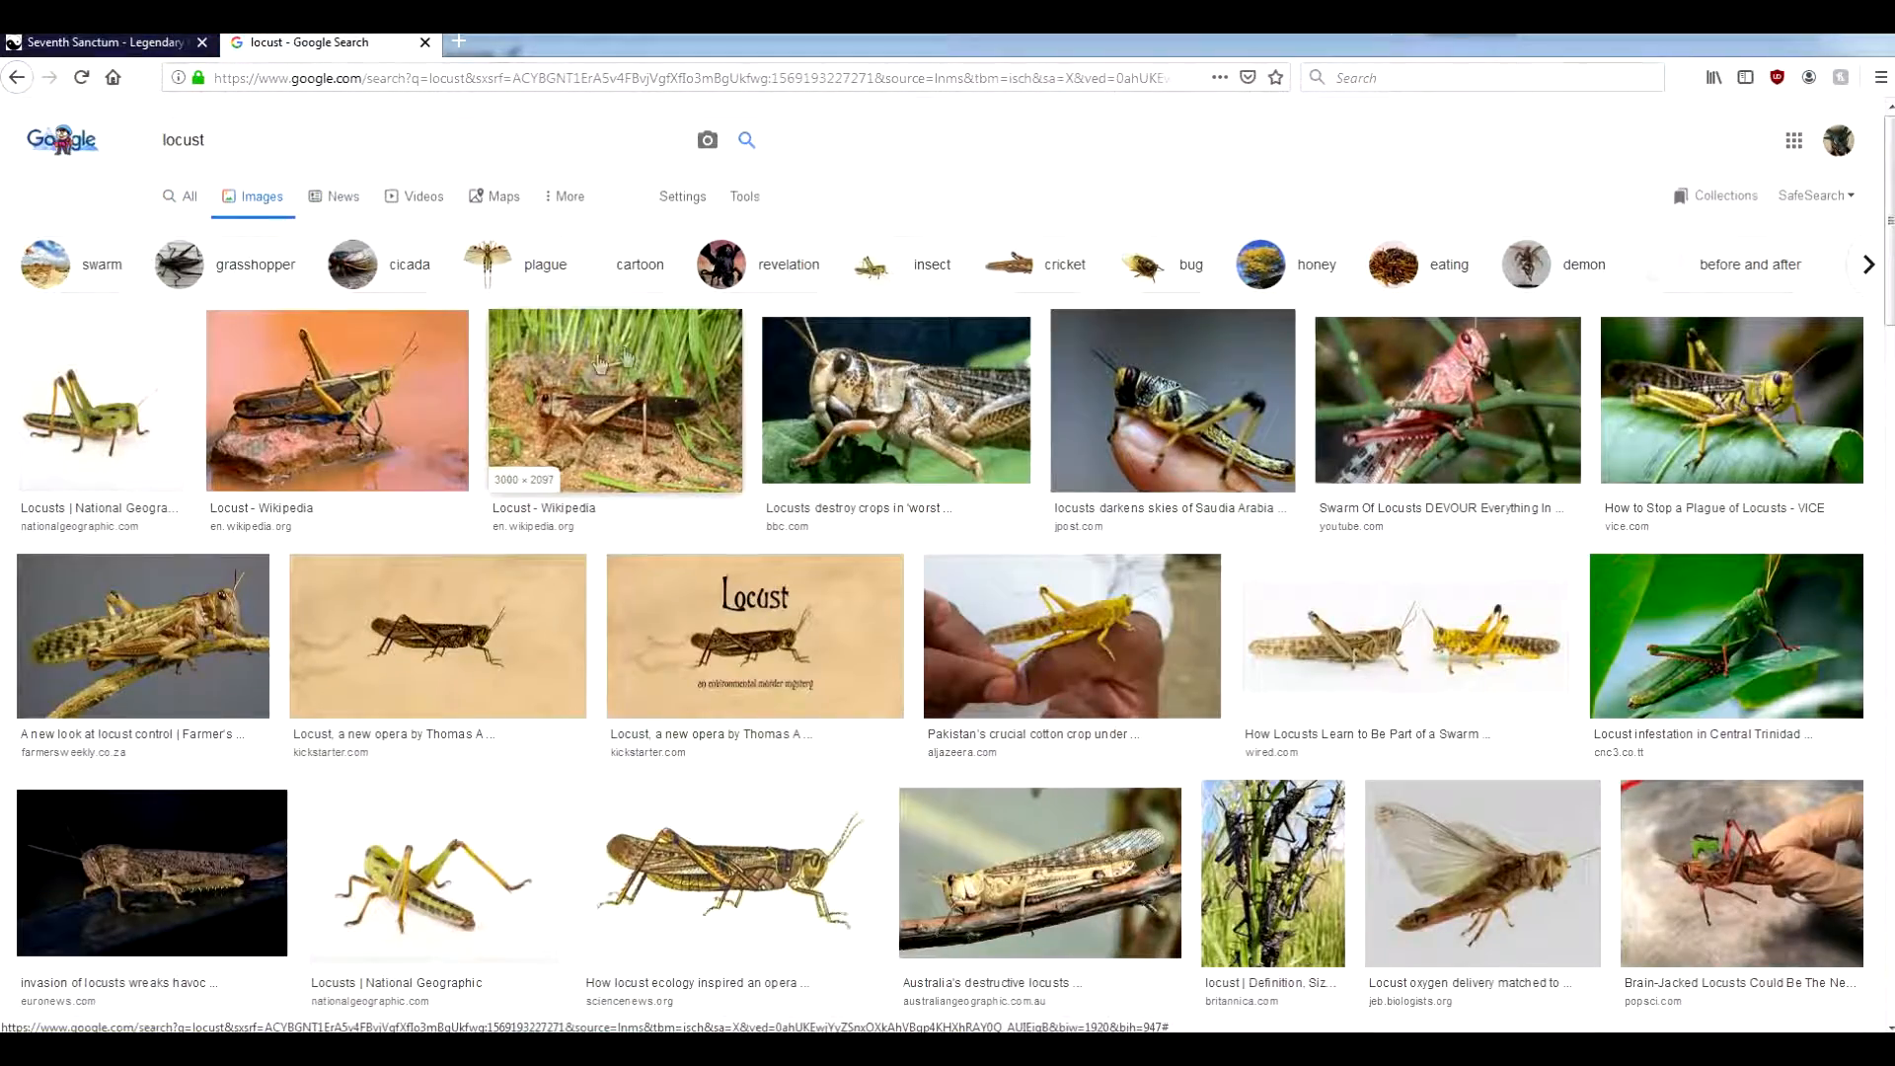
Open the Wikipedia locust photo to study its anatomy, and move the browser window out of the canvas view
click(602, 425)
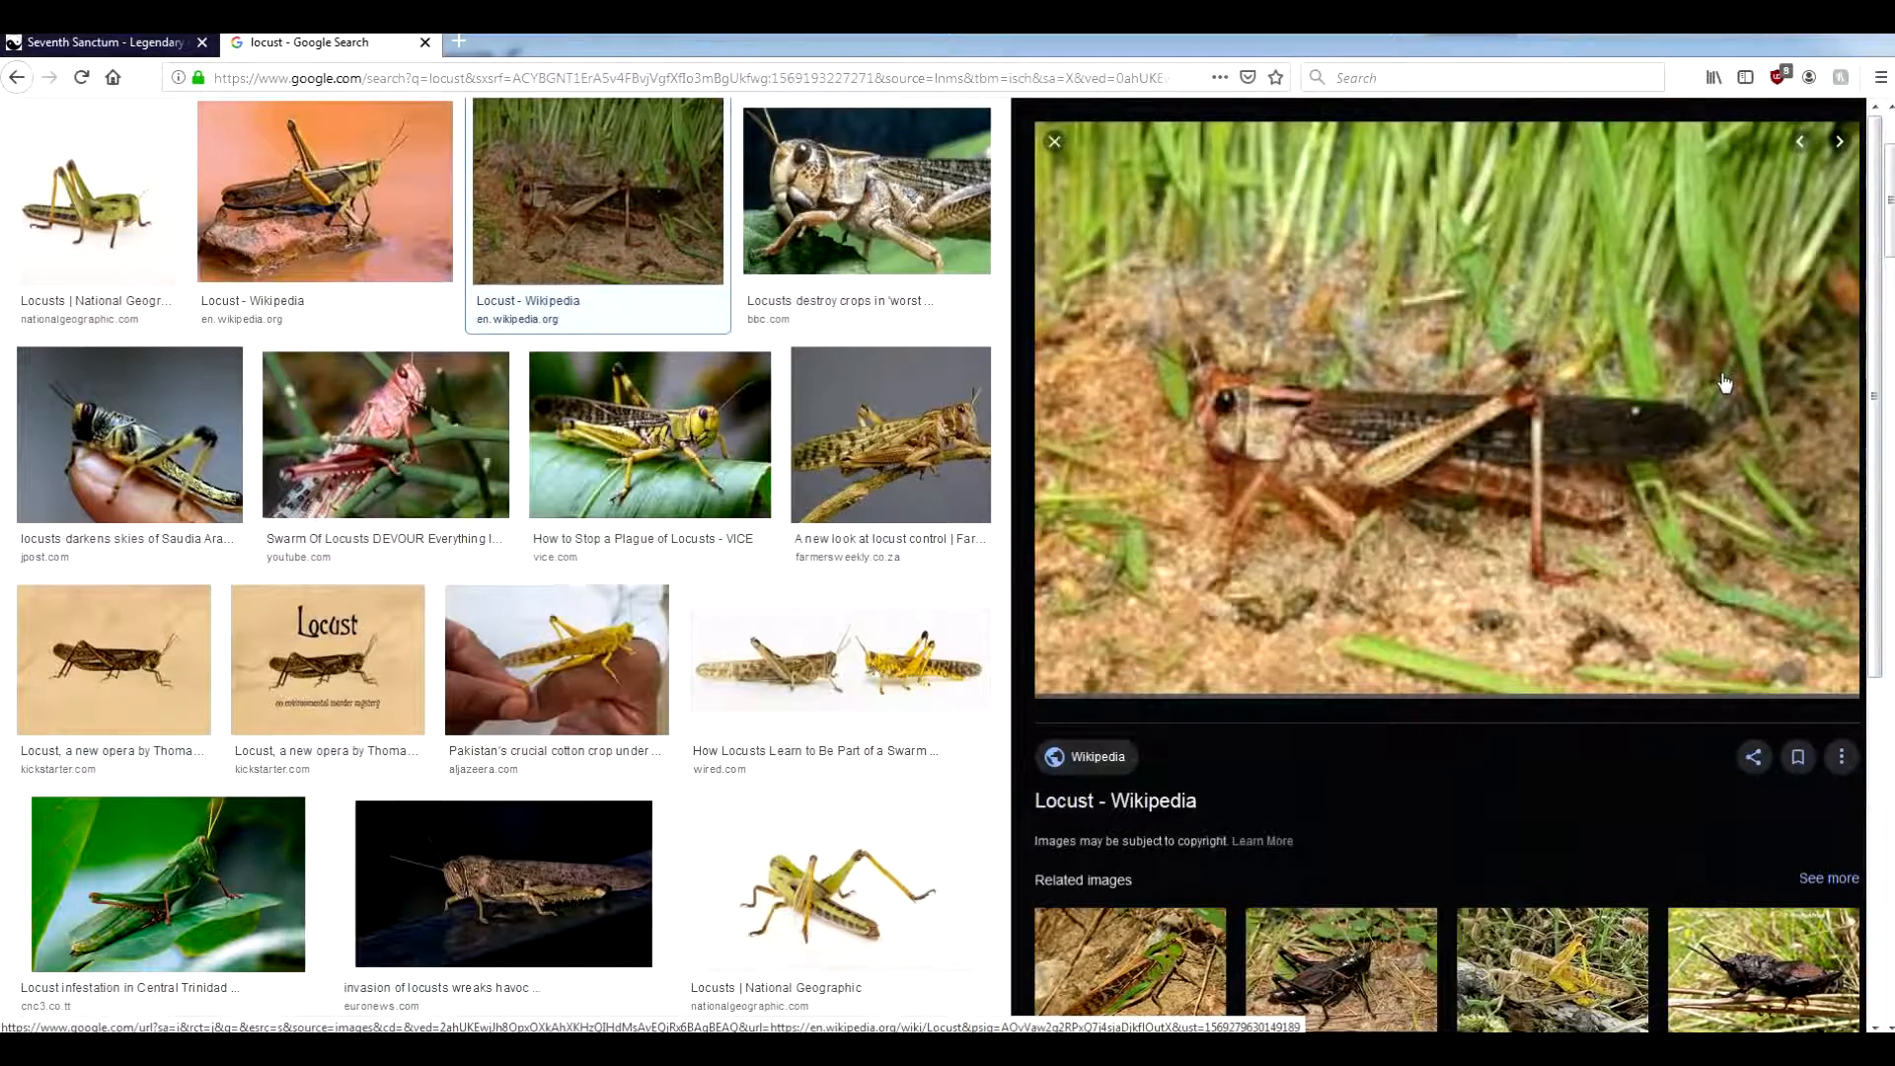
scroll(1599, 345, down, 2)
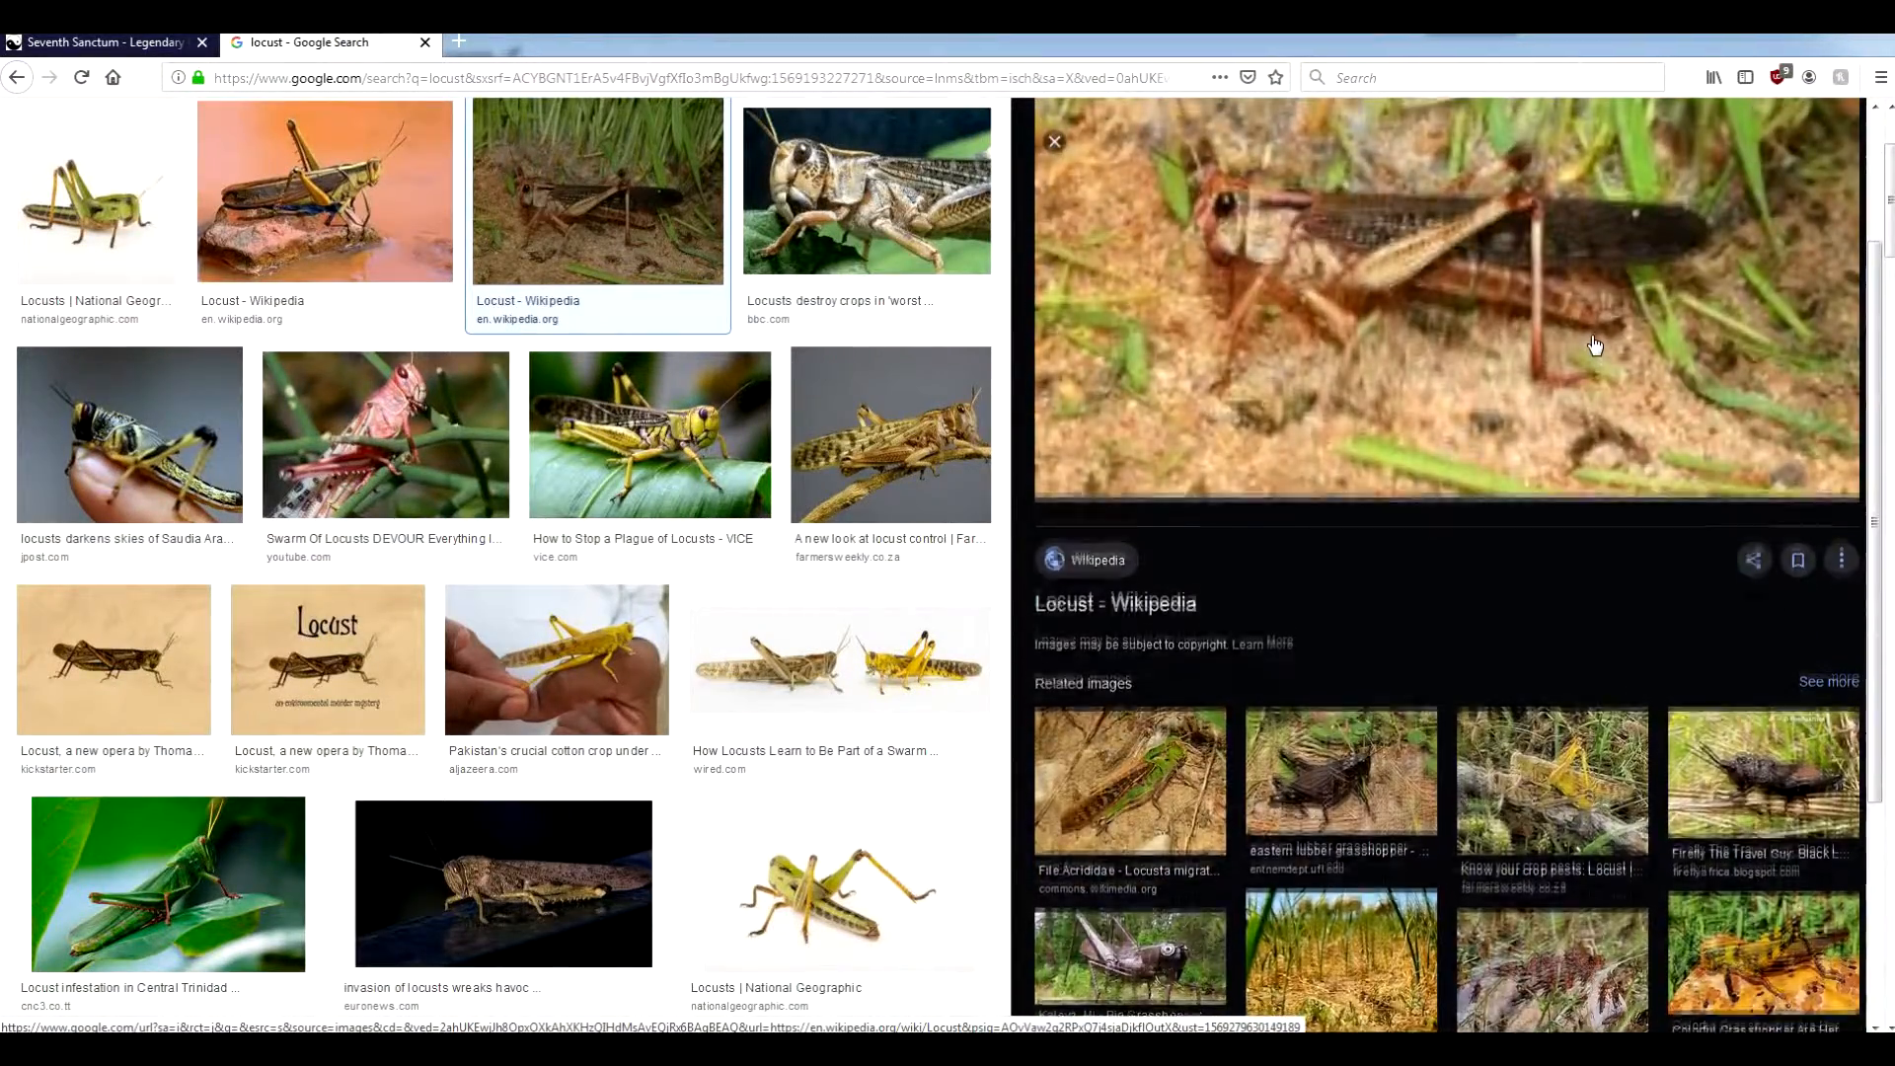
scroll(1594, 345, up, 2)
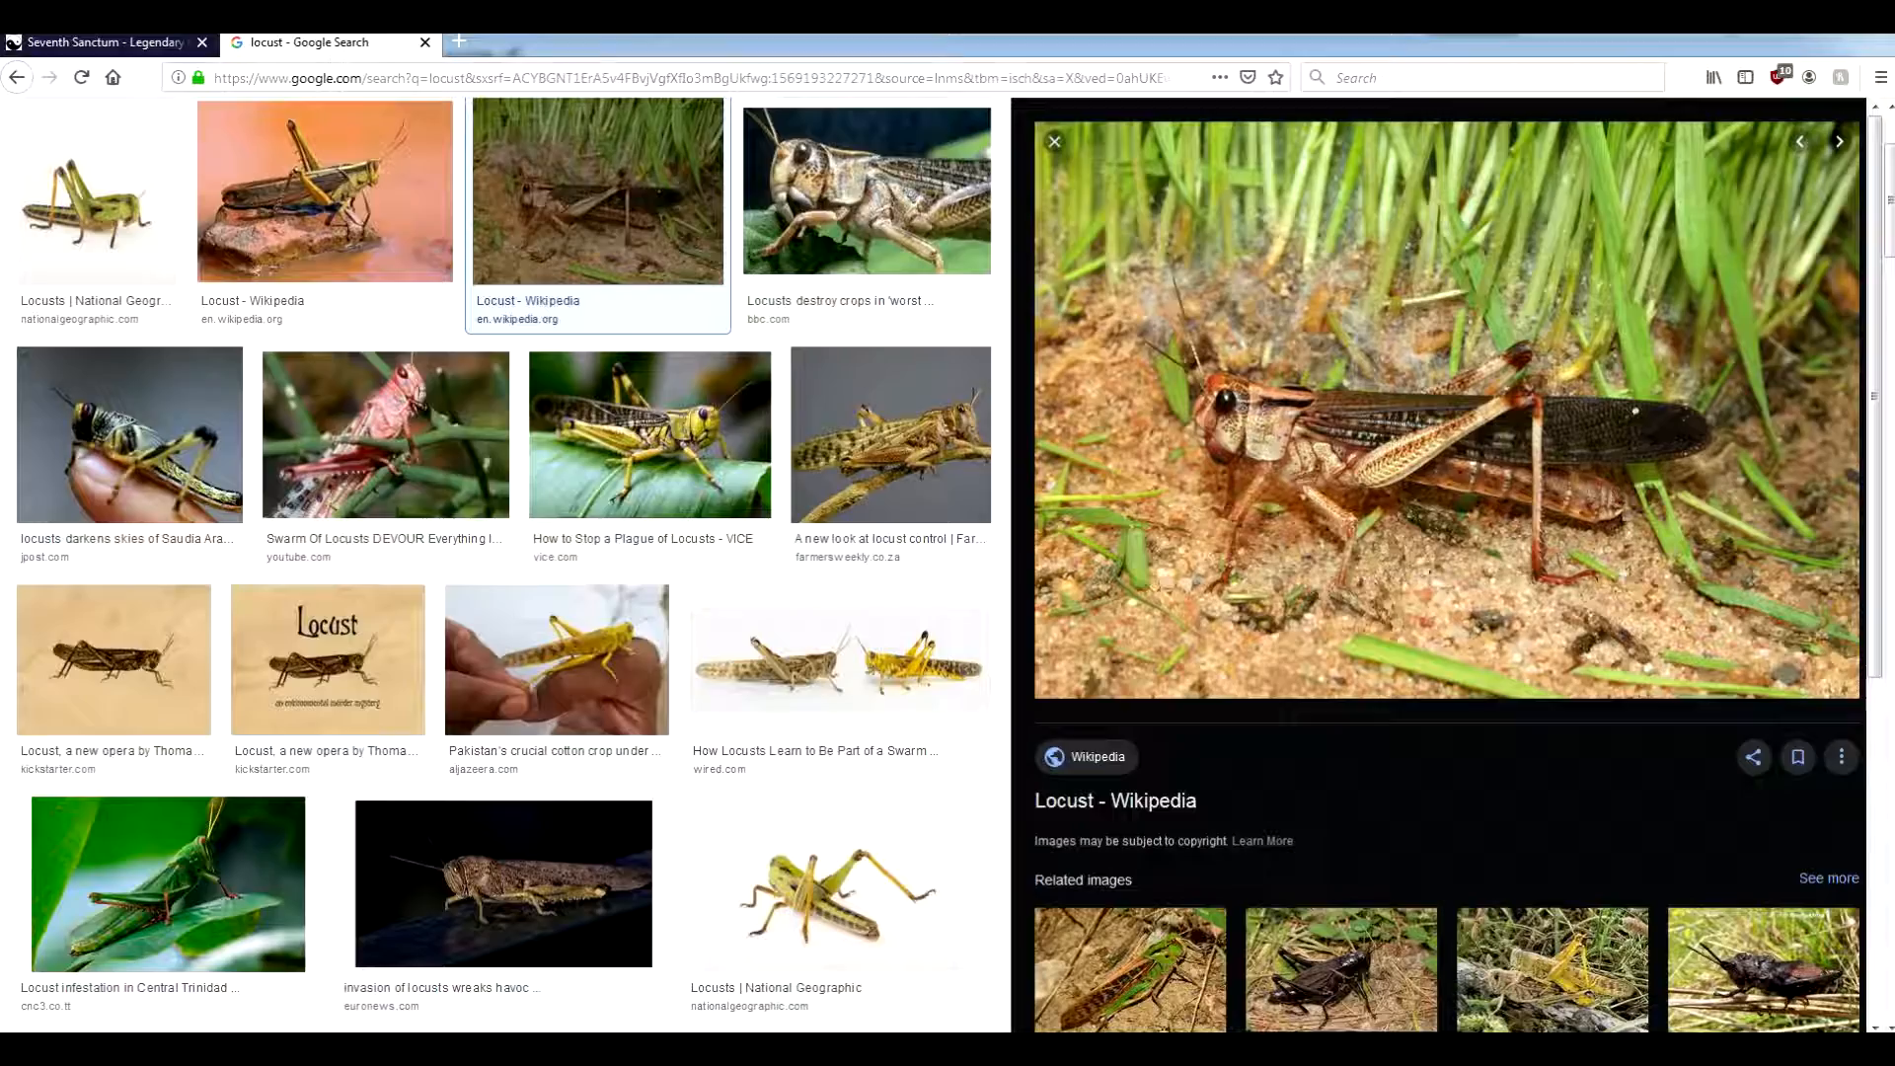
double_click(1406, 45)
drag(1406, 59, 1894, 148)
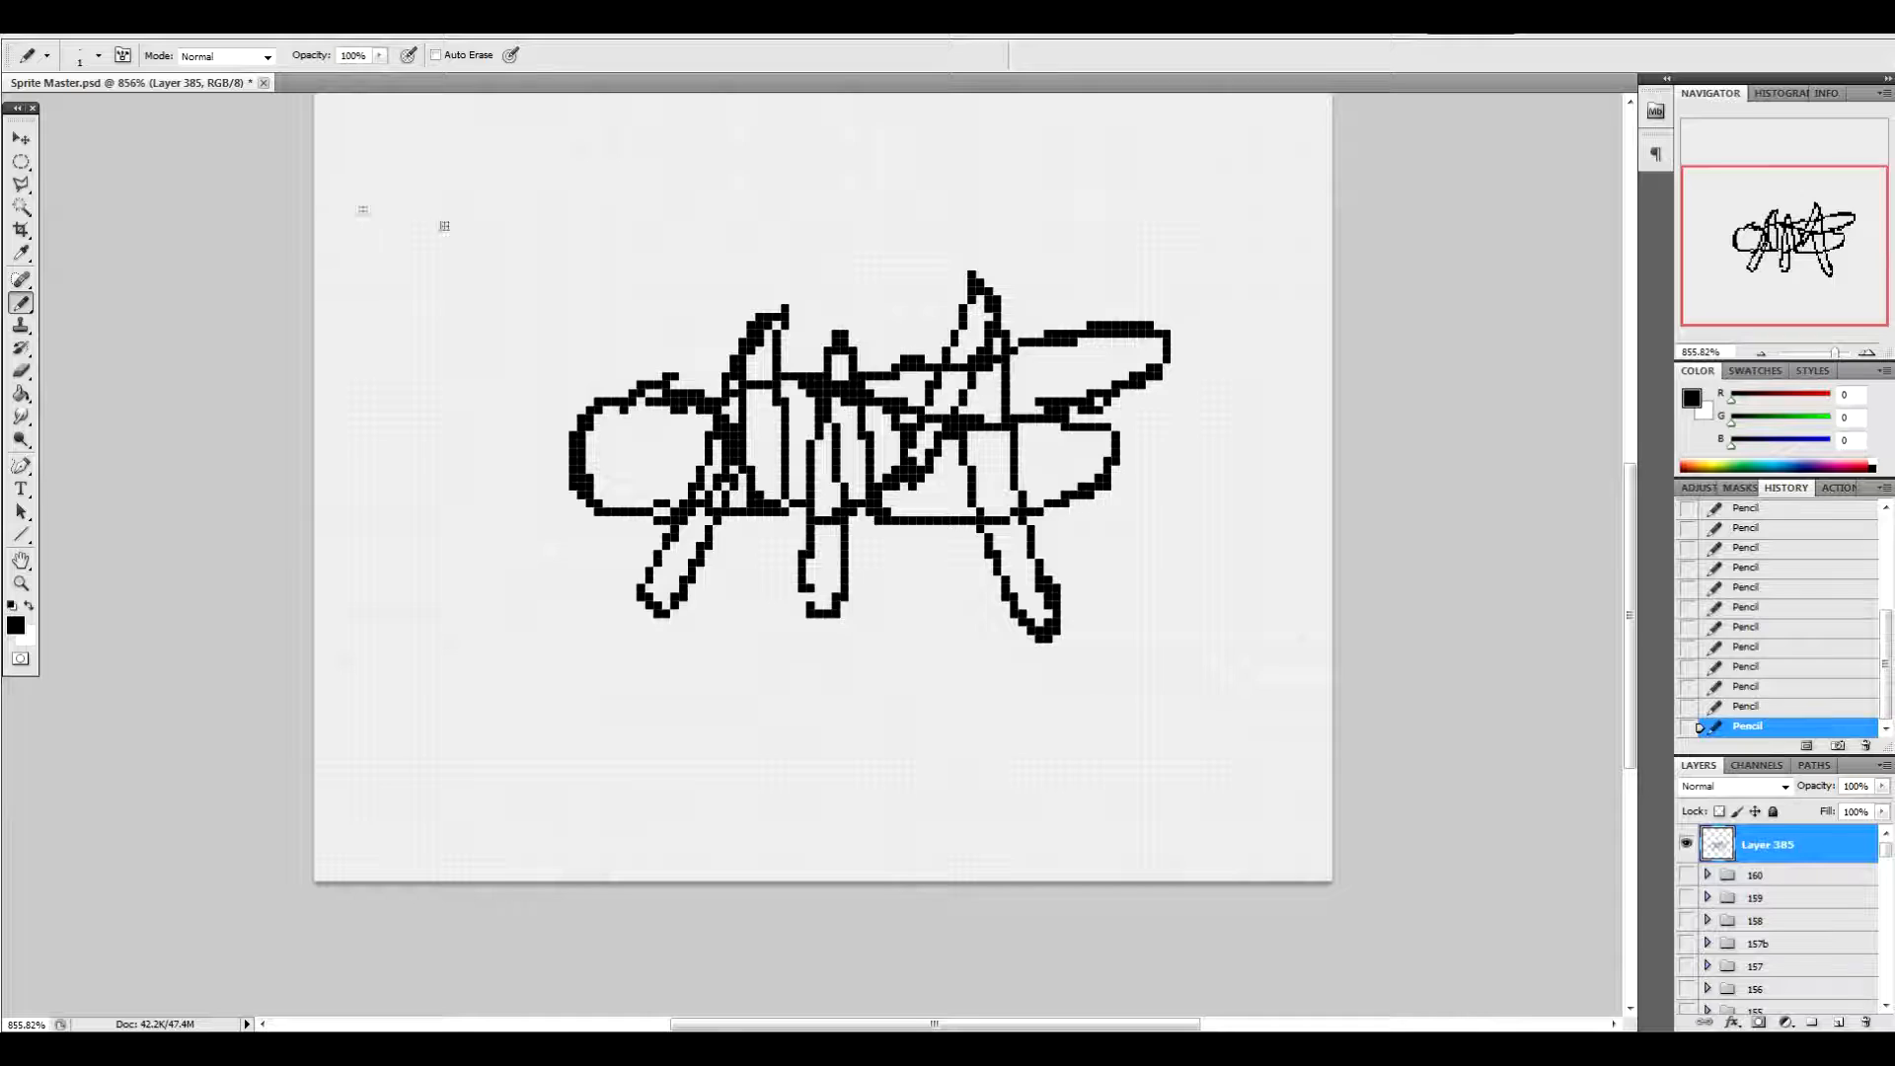
mouse_move(460, 307)
mouse_down()
mouse_move(868, 600)
mouse_move(906, 605)
mouse_up()
key(m)
drag(424, 253, 511, 345)
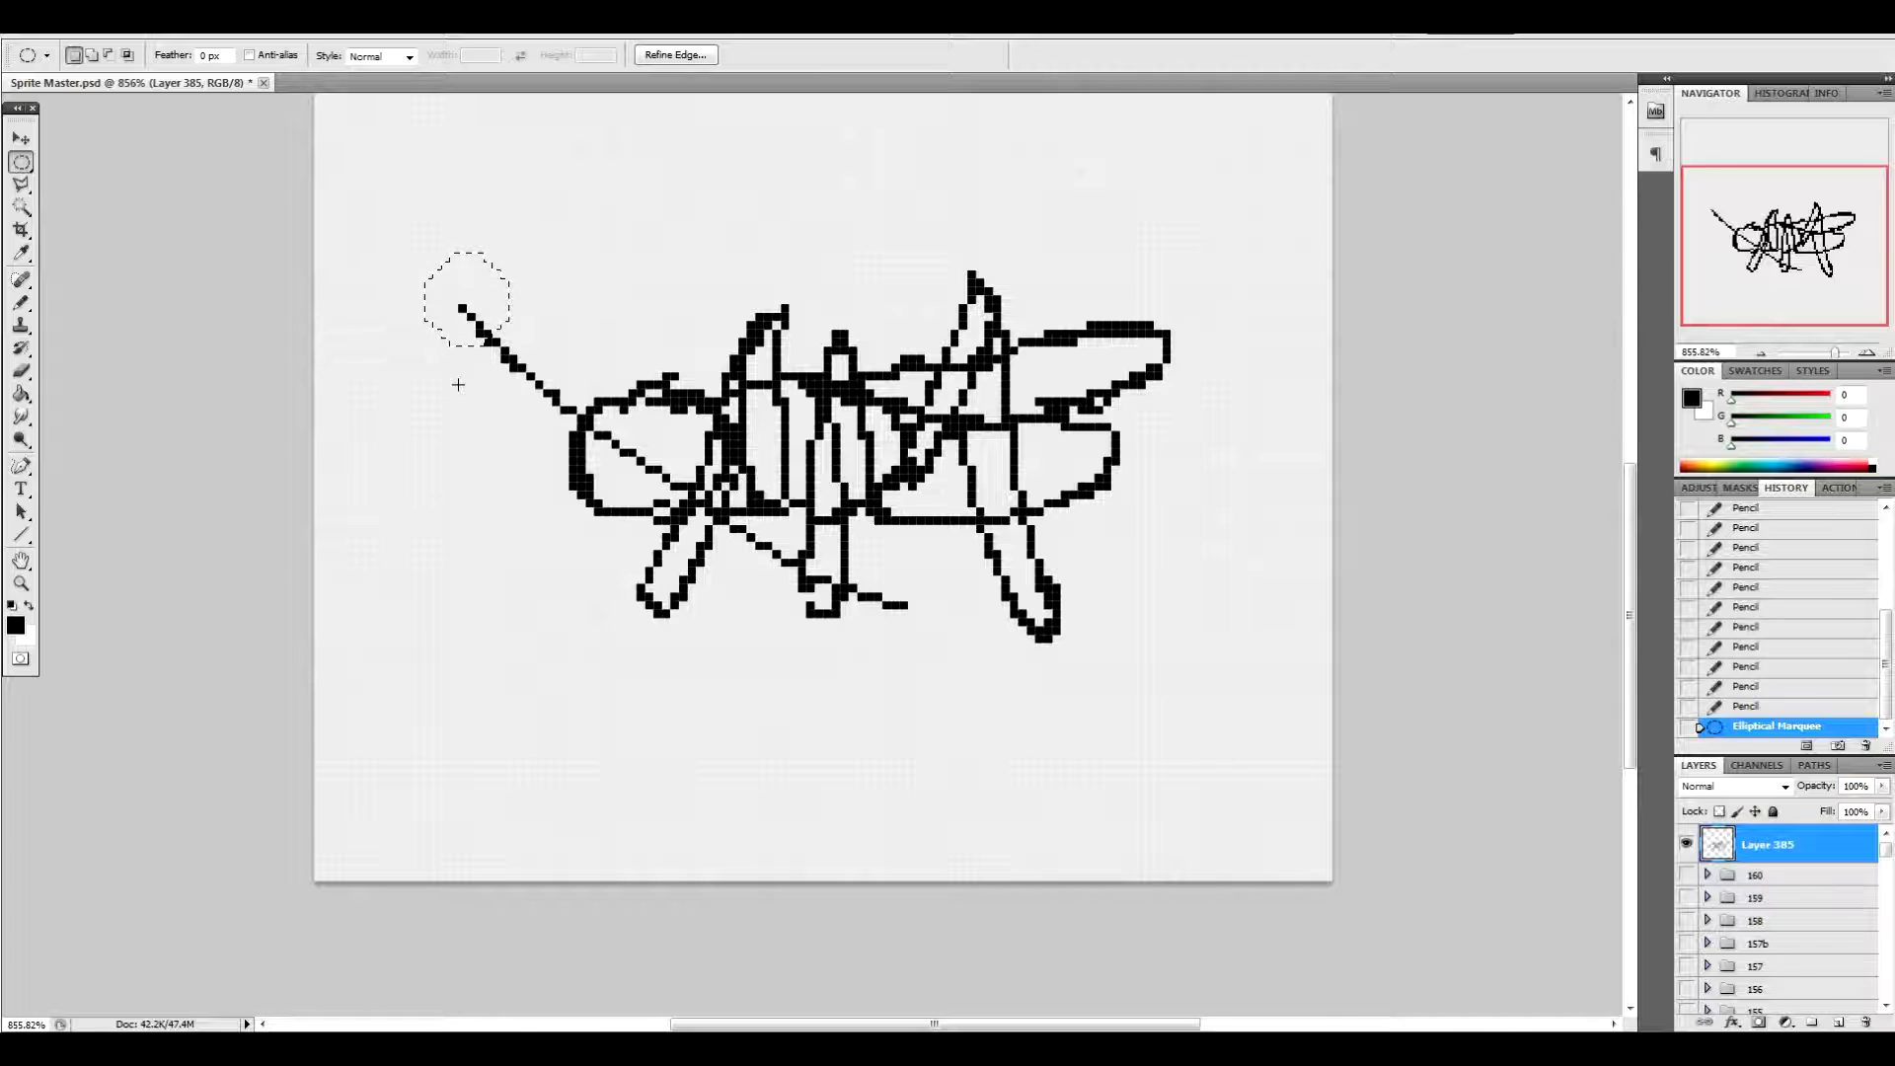
key(ctrl+z)
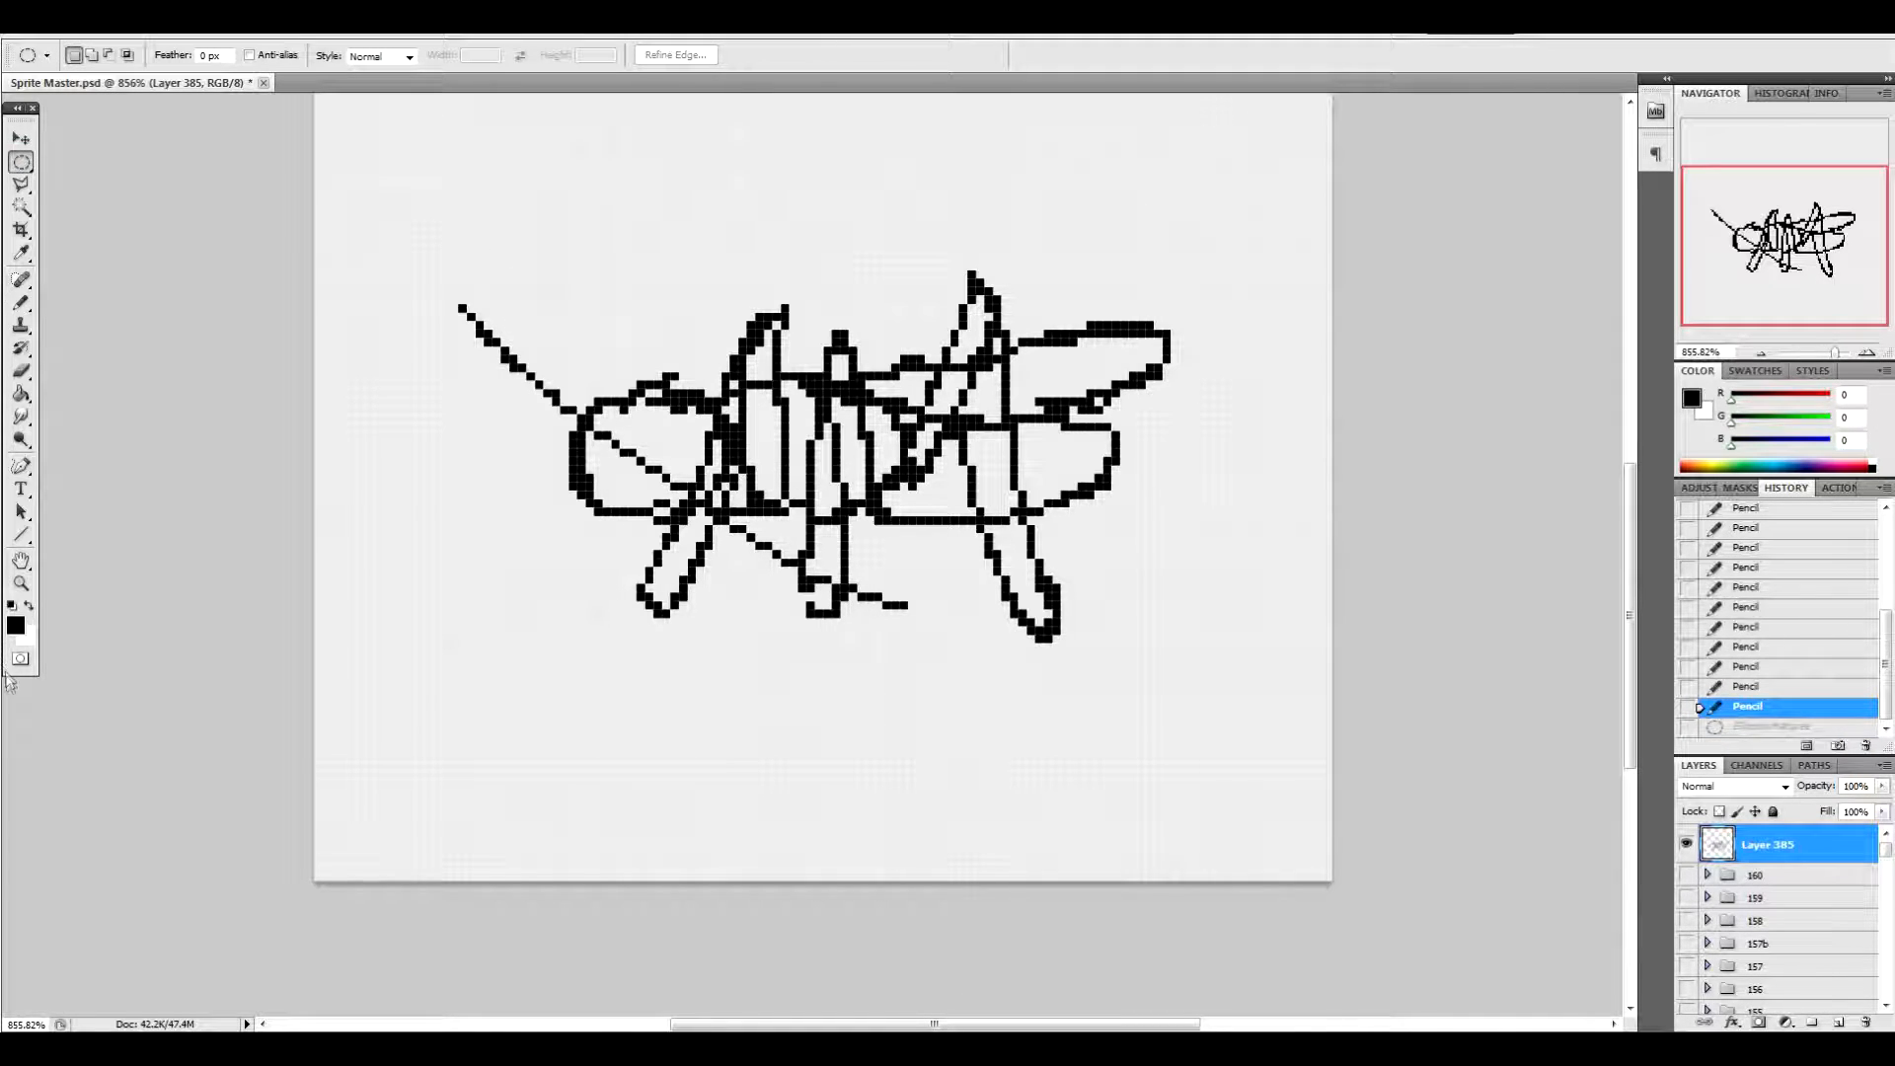
Clear the entire insect sketch using a large elliptical selection, deselect, and erase the stray pixels left outside it
drag(389, 178, 821, 517)
drag(1282, 683, 1299, 829)
key(Delete)
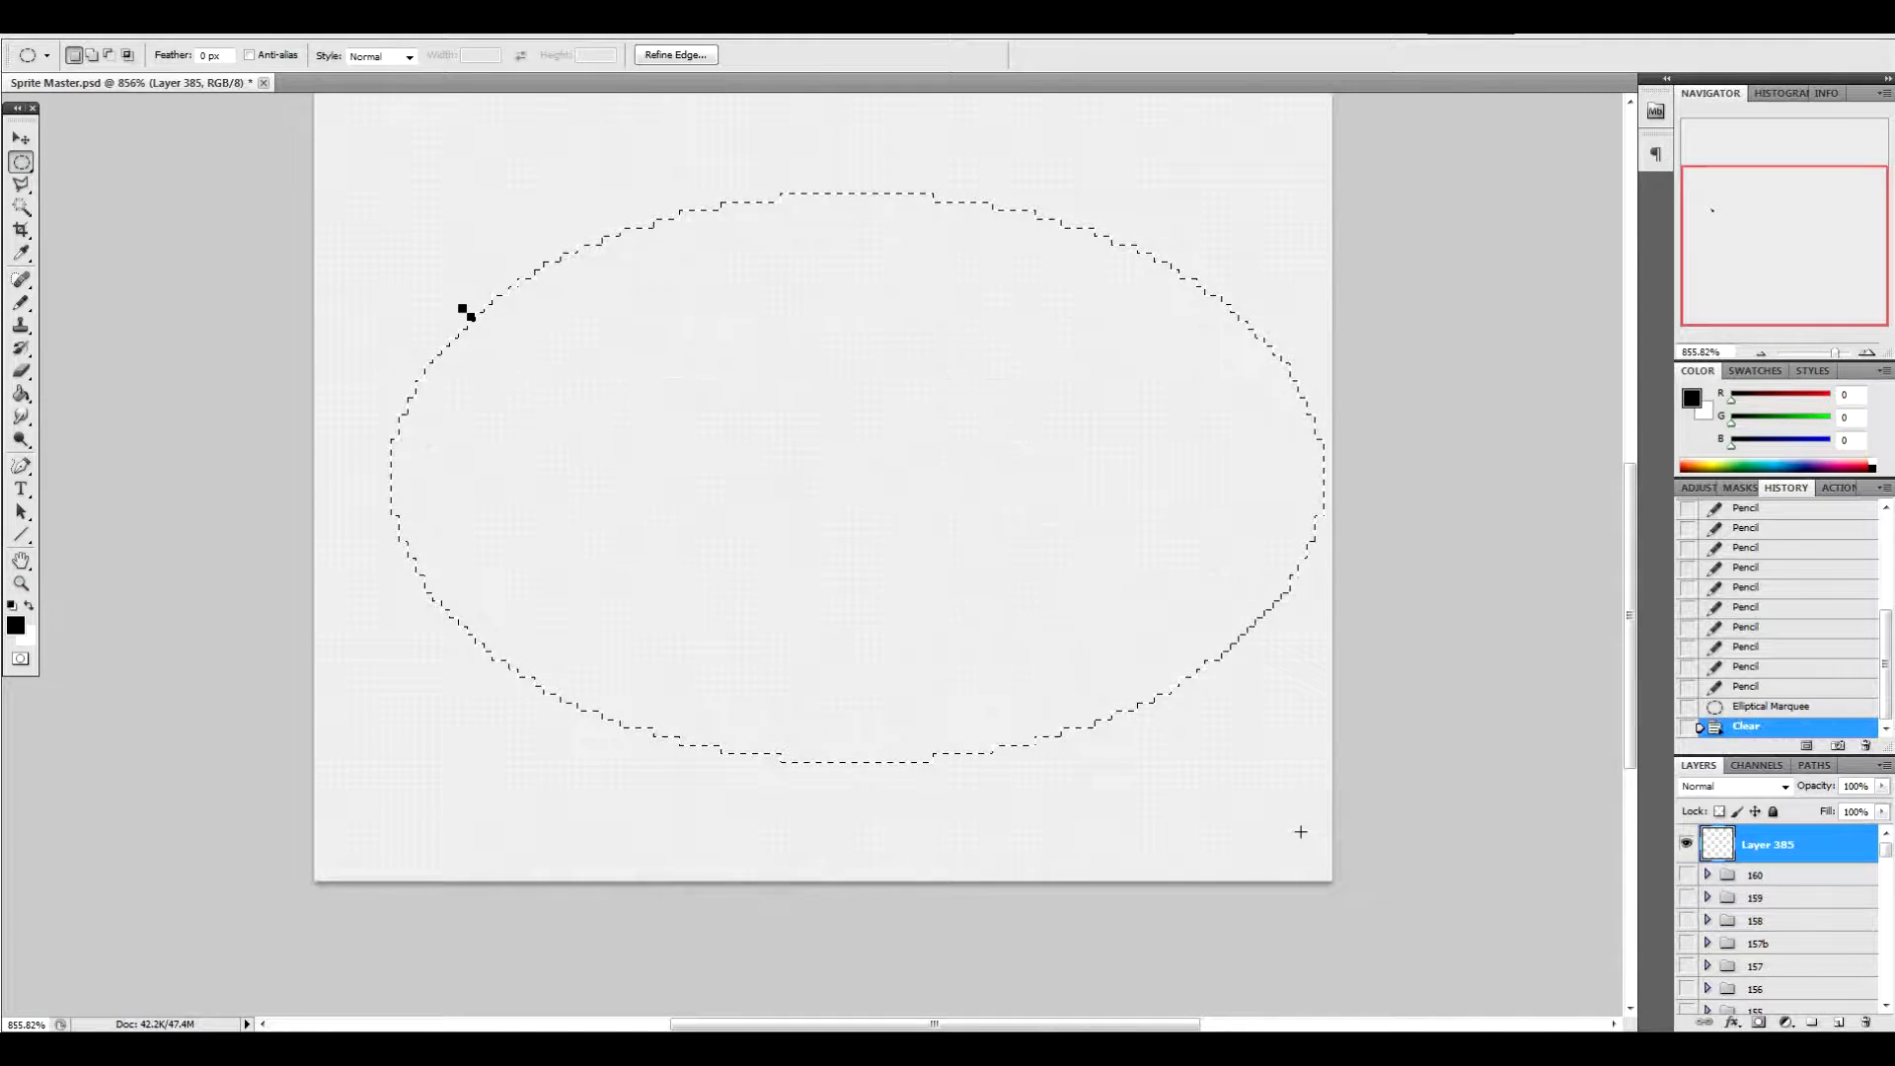
key(ctrl+d)
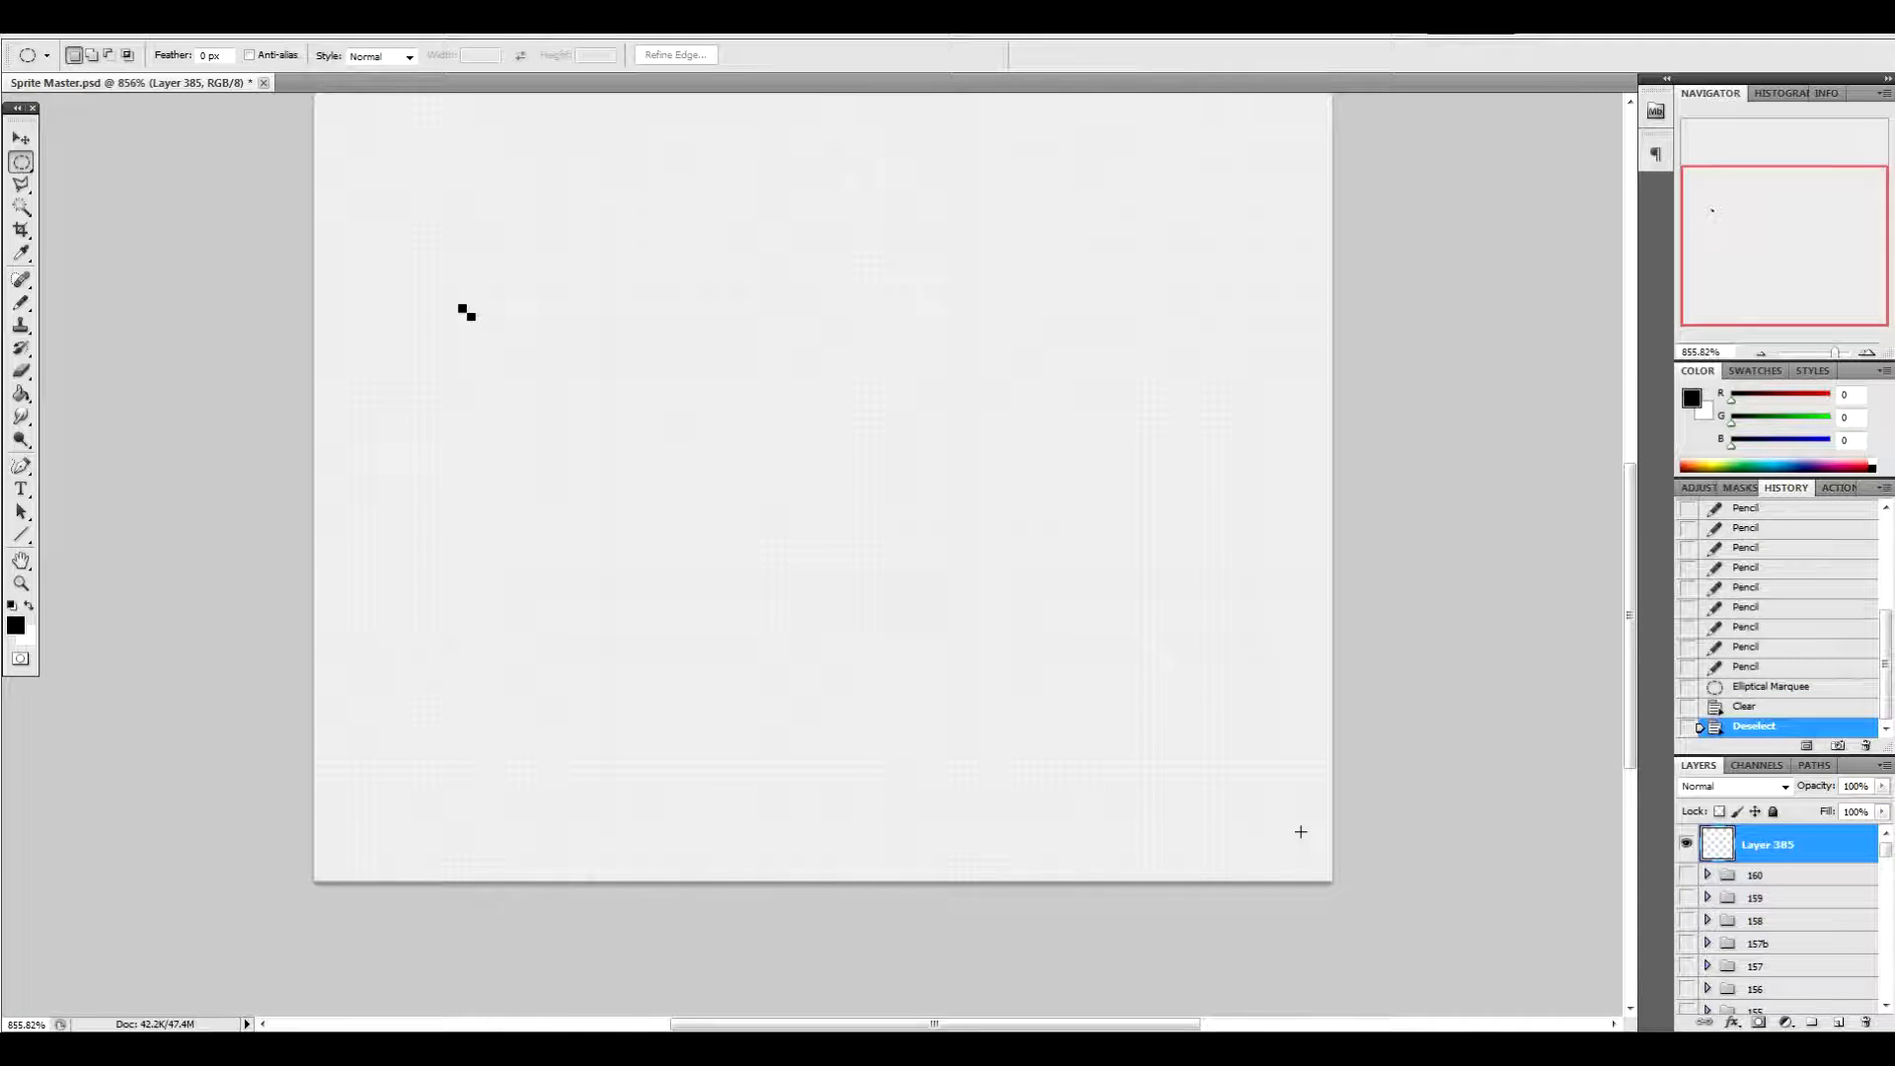
drag(469, 314, 480, 297)
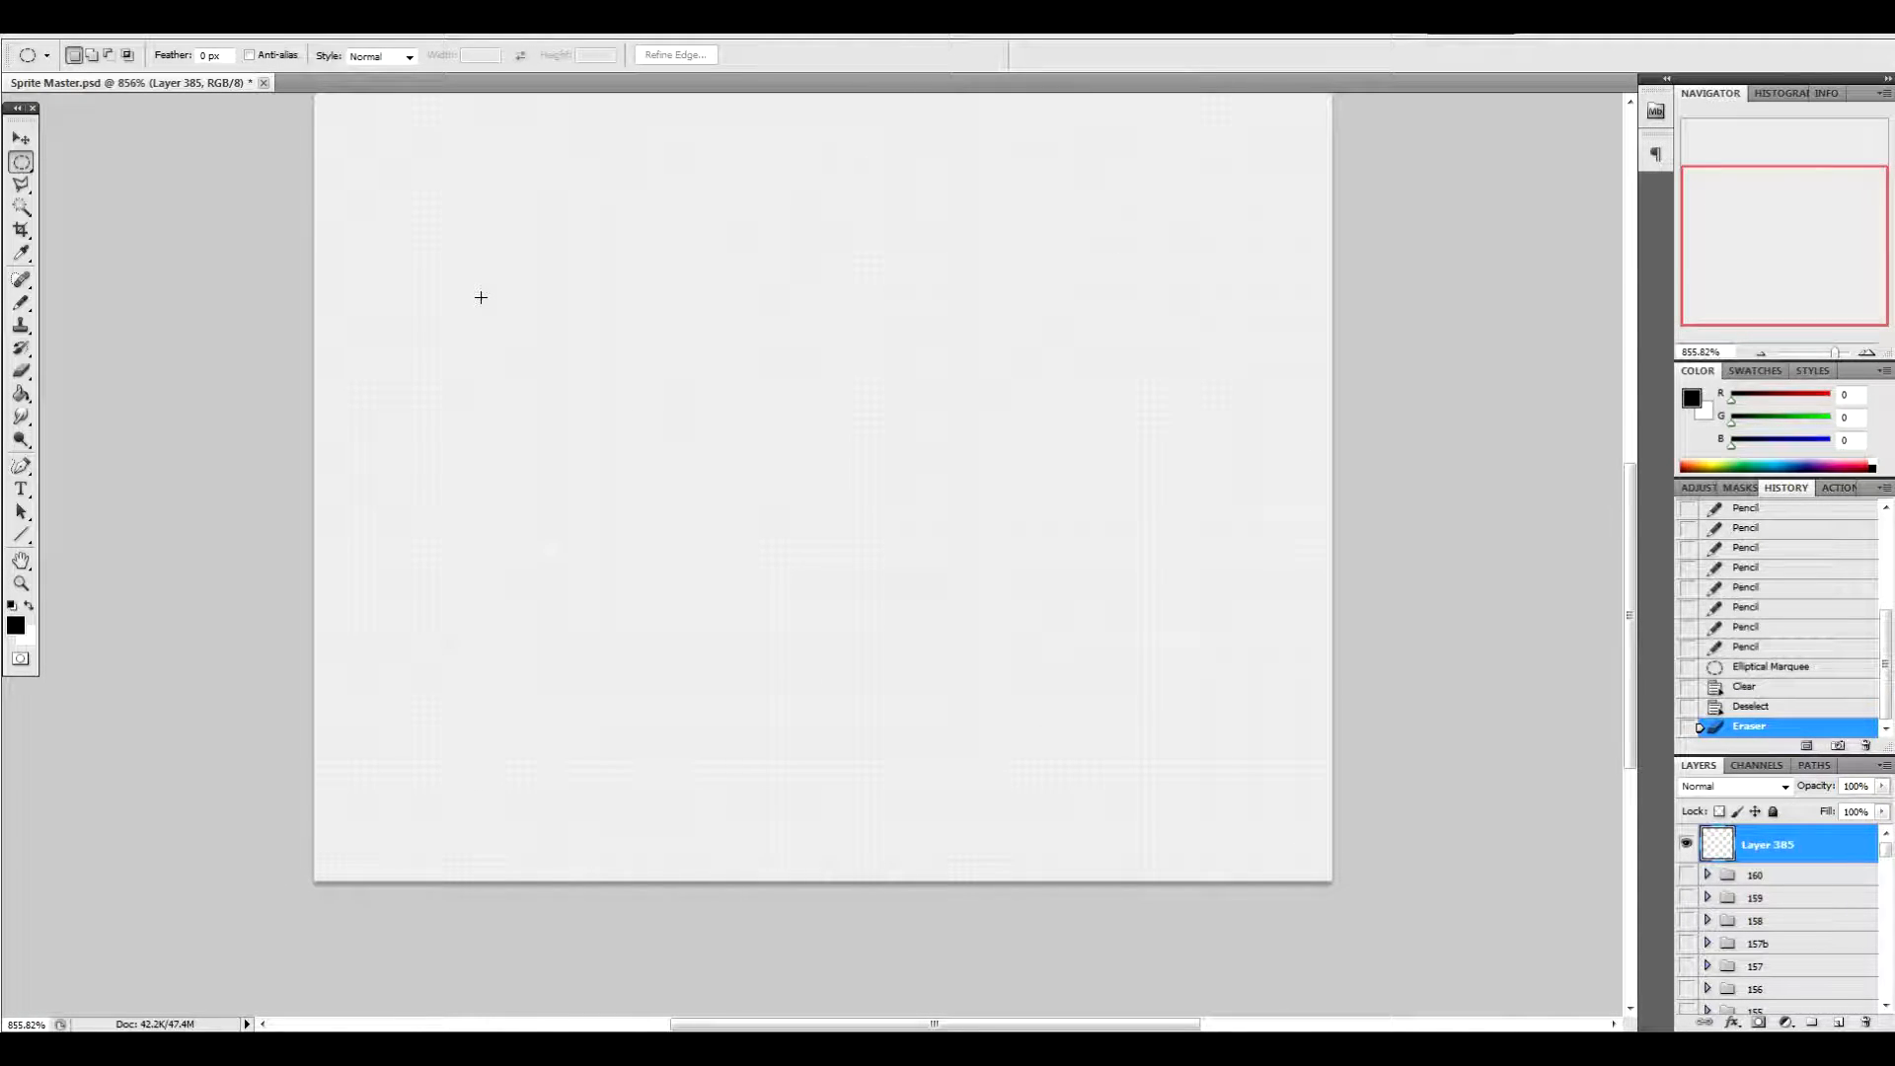
Sketch a large C-shaped body outline with the black Pencil, rounded at the lower tip and left open at the upper end
click(21, 303)
drag(1631, 599, 1630, 572)
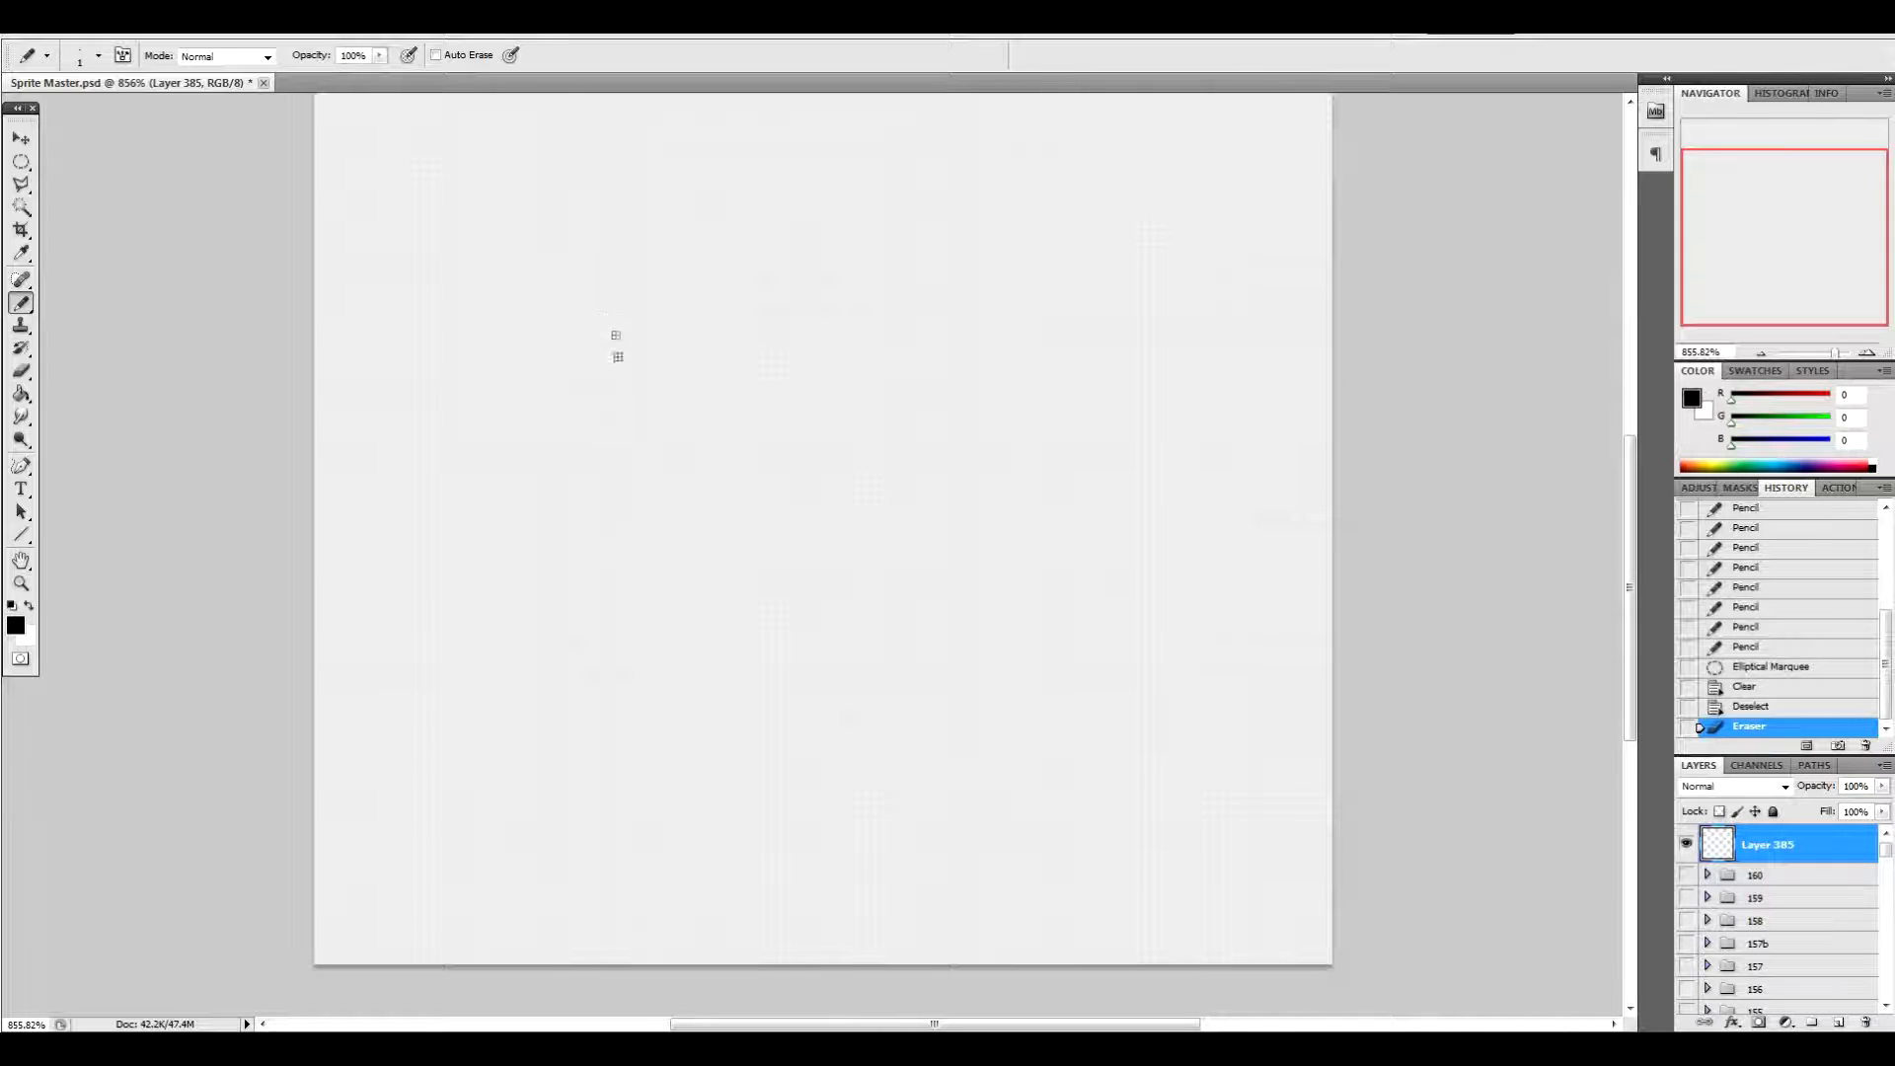
mouse_move(592, 365)
mouse_down()
mouse_move(570, 395)
mouse_move(606, 590)
mouse_move(676, 647)
mouse_up()
mouse_move(784, 347)
mouse_down()
mouse_move(802, 410)
mouse_move(784, 521)
mouse_move(861, 637)
mouse_up()
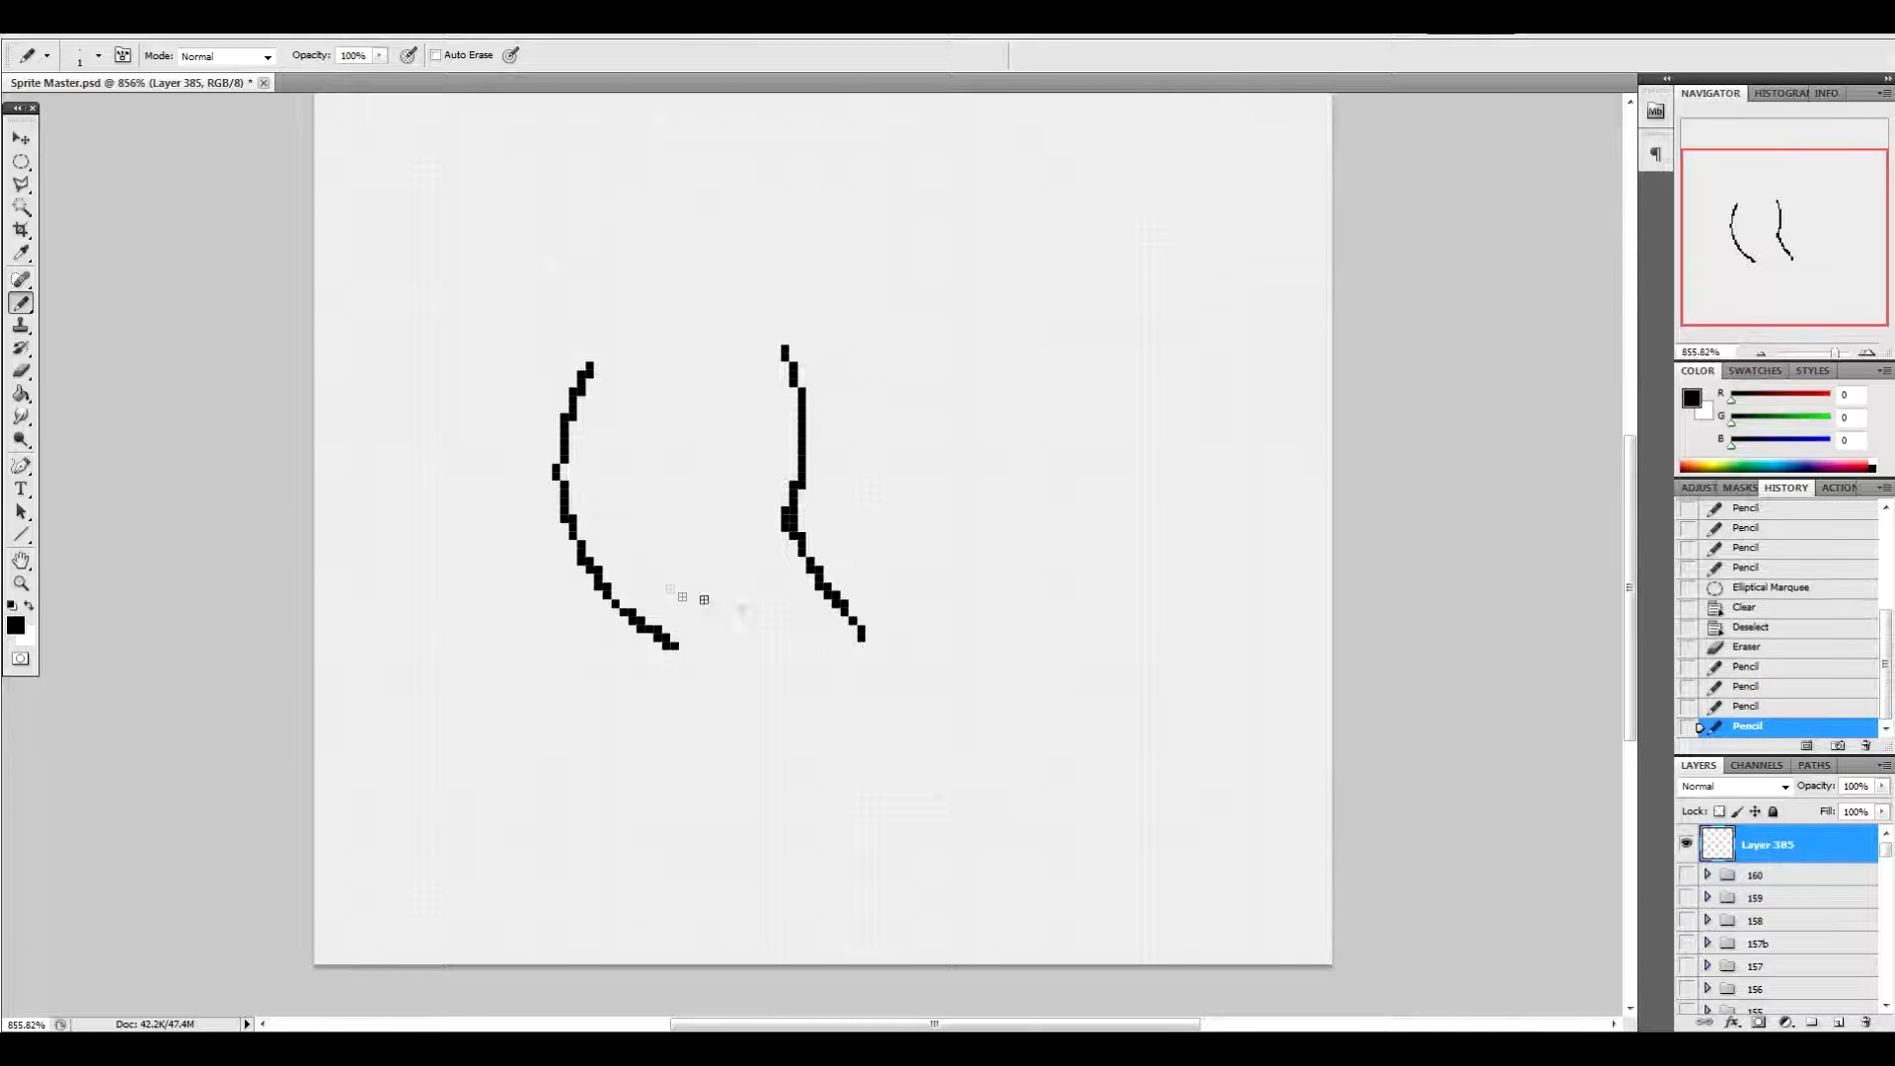
drag(673, 646, 787, 688)
mouse_move(806, 568)
mouse_down()
mouse_move(878, 648)
mouse_move(785, 689)
mouse_up()
mouse_move(588, 365)
mouse_down()
mouse_move(711, 250)
mouse_move(975, 230)
mouse_up()
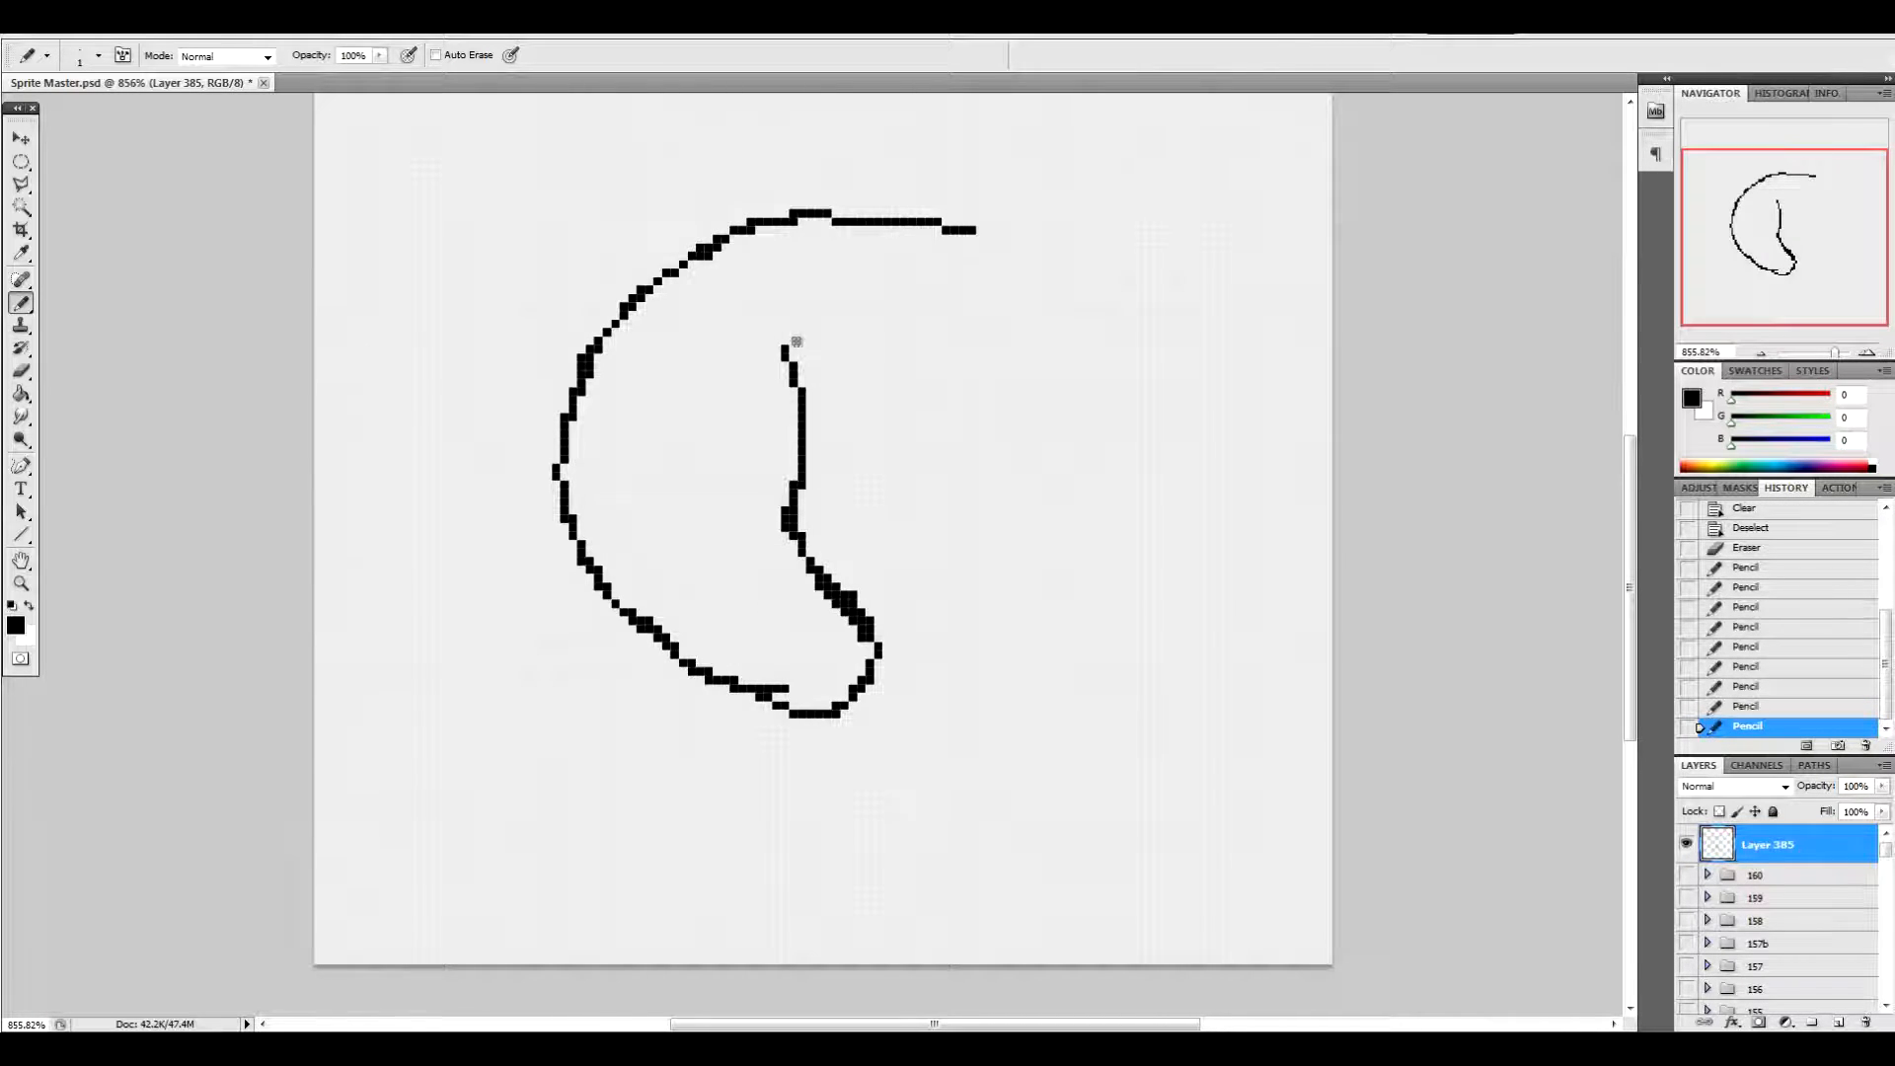
mouse_move(793, 372)
mouse_down()
mouse_move(836, 341)
mouse_move(964, 352)
mouse_up()
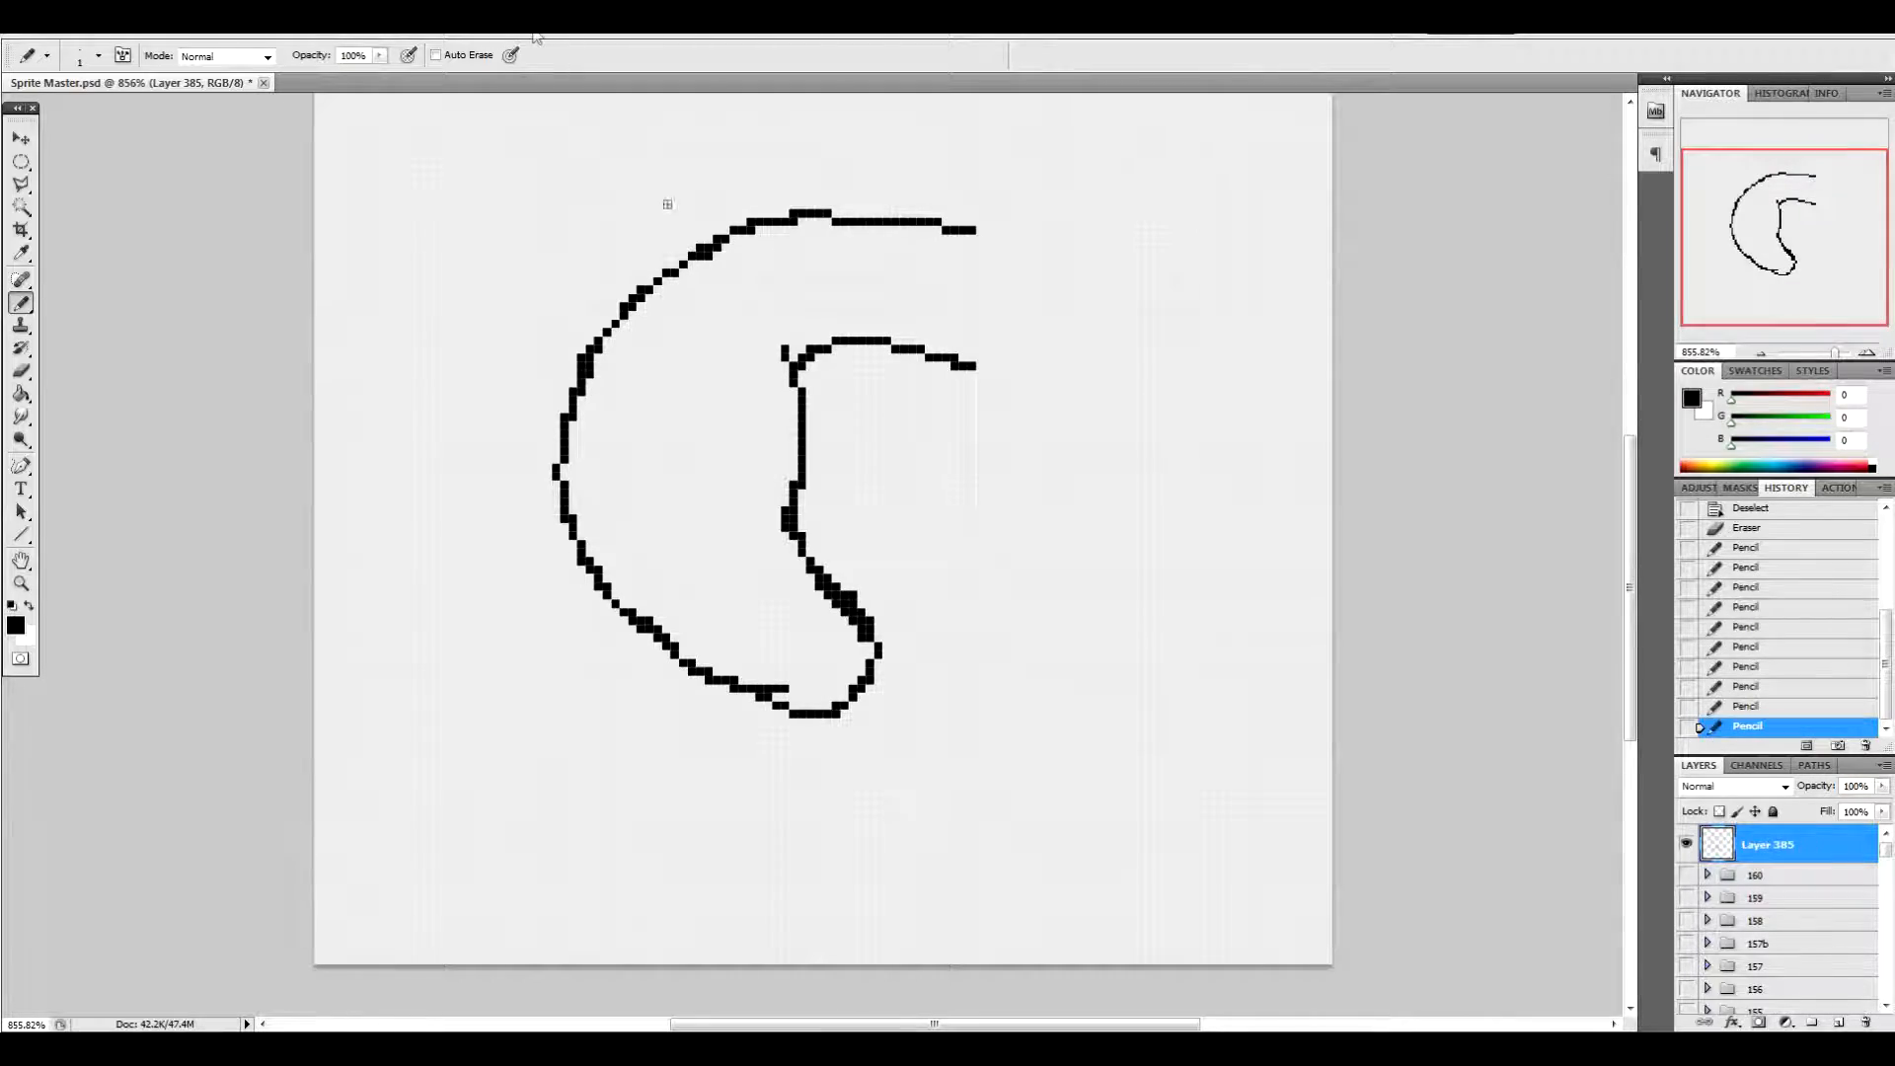
Search Google Images for "swordfish" in a new browser tab and open the NOAA Fisheries illustration as a reference
drag(1893, 60, 819, 36)
scroll(779, 236, up, 3)
click(457, 43)
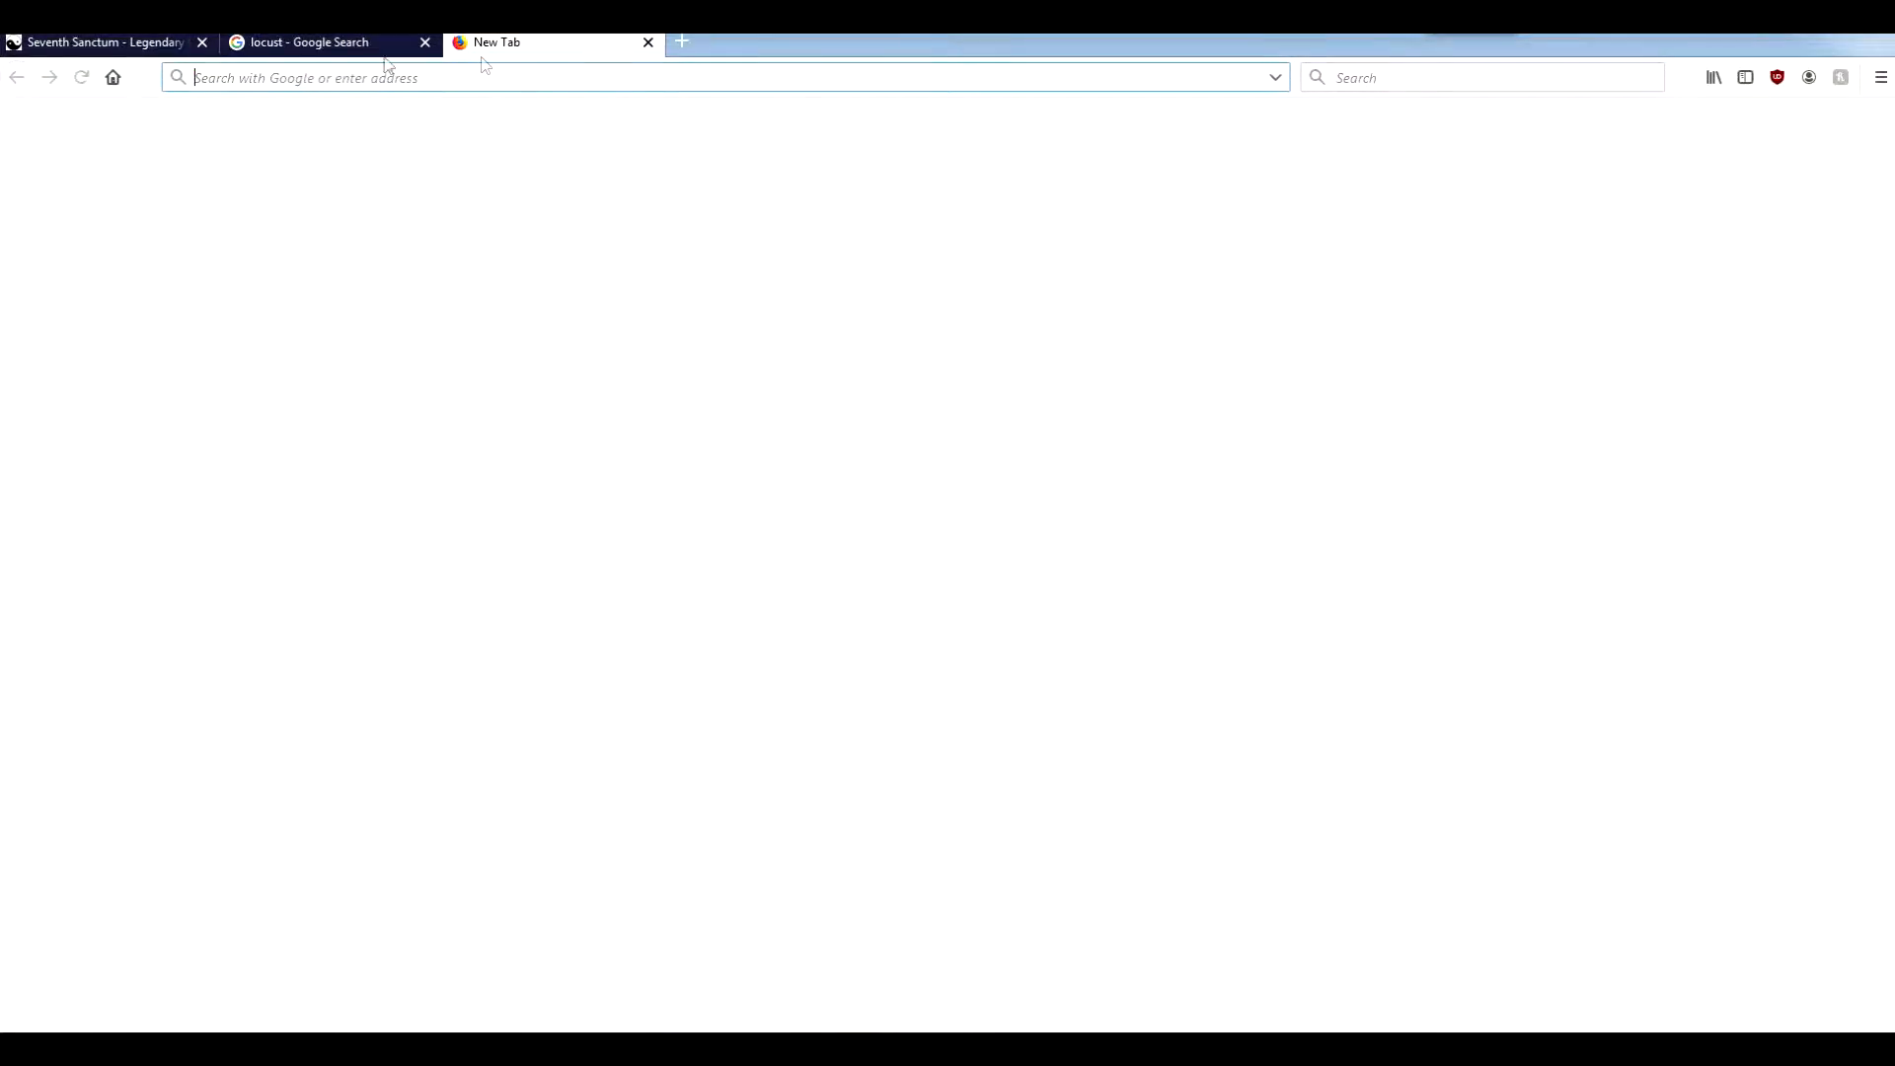
click(114, 78)
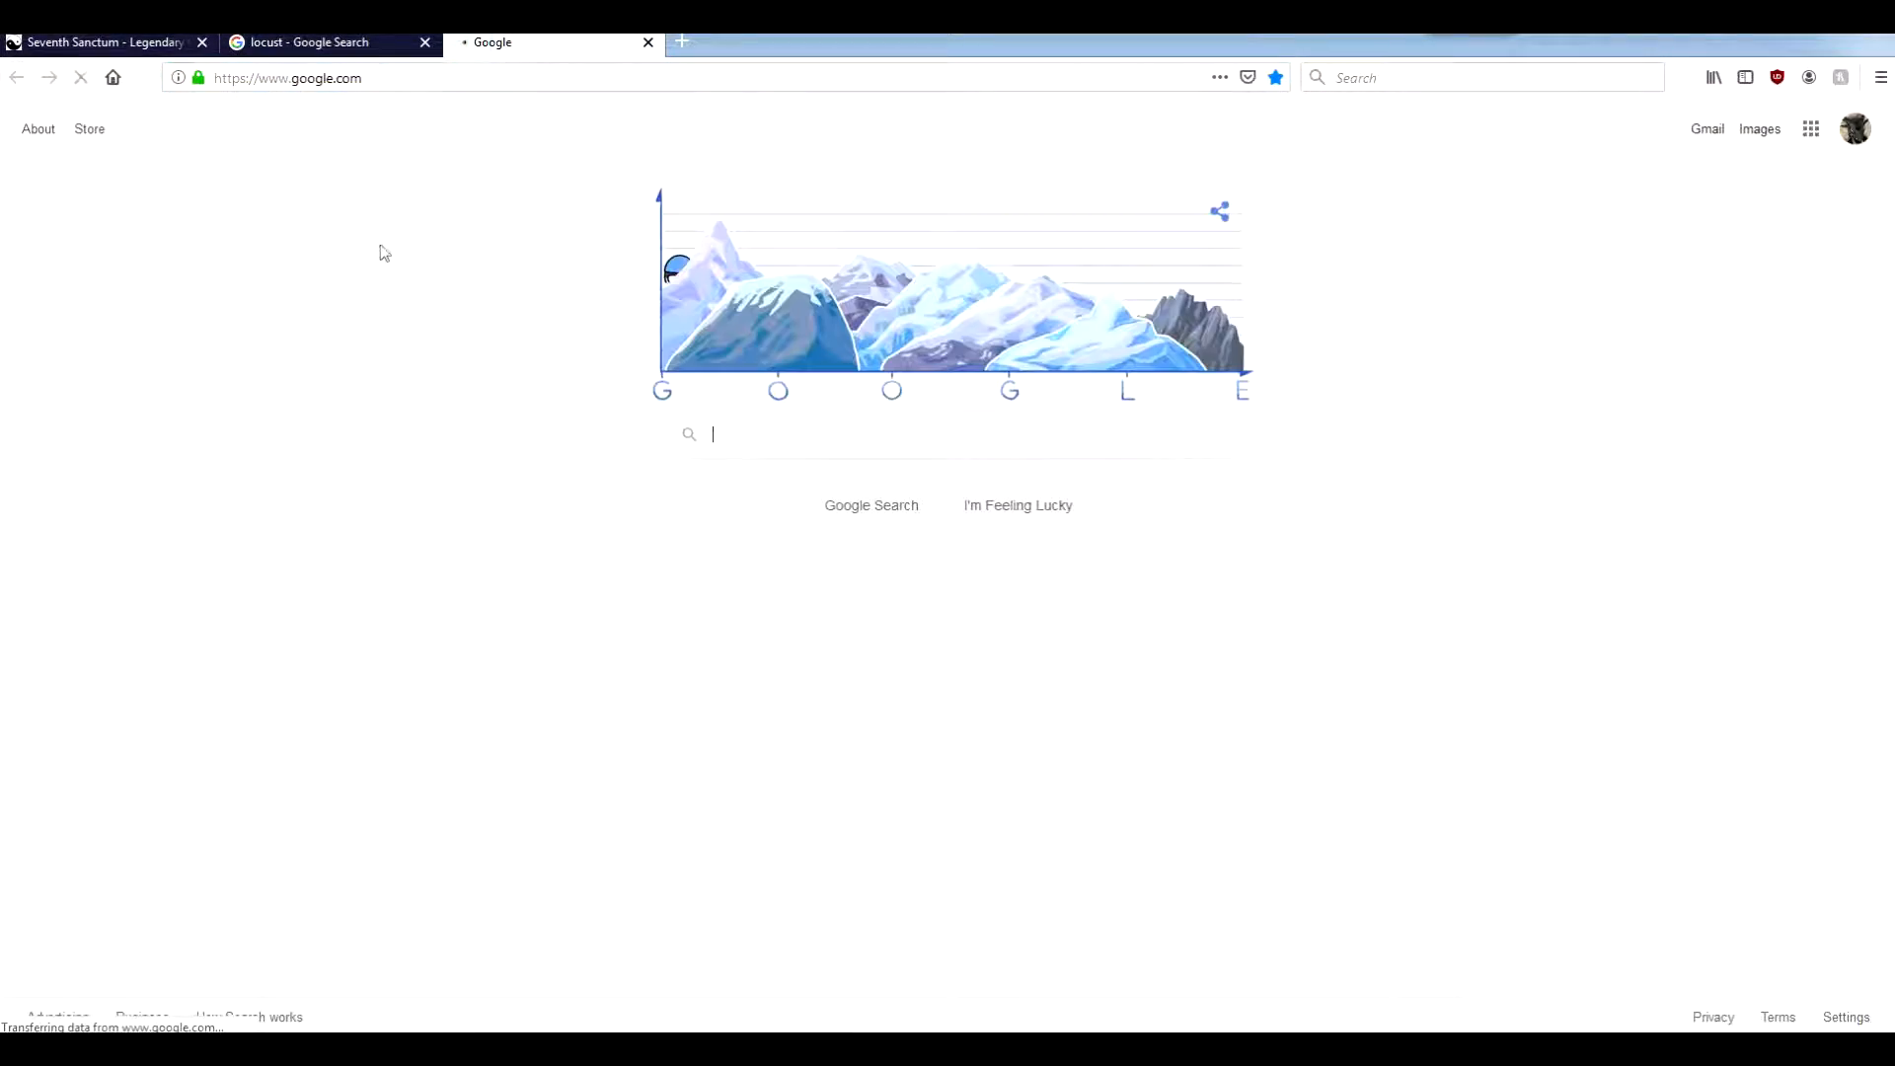
text(sword)
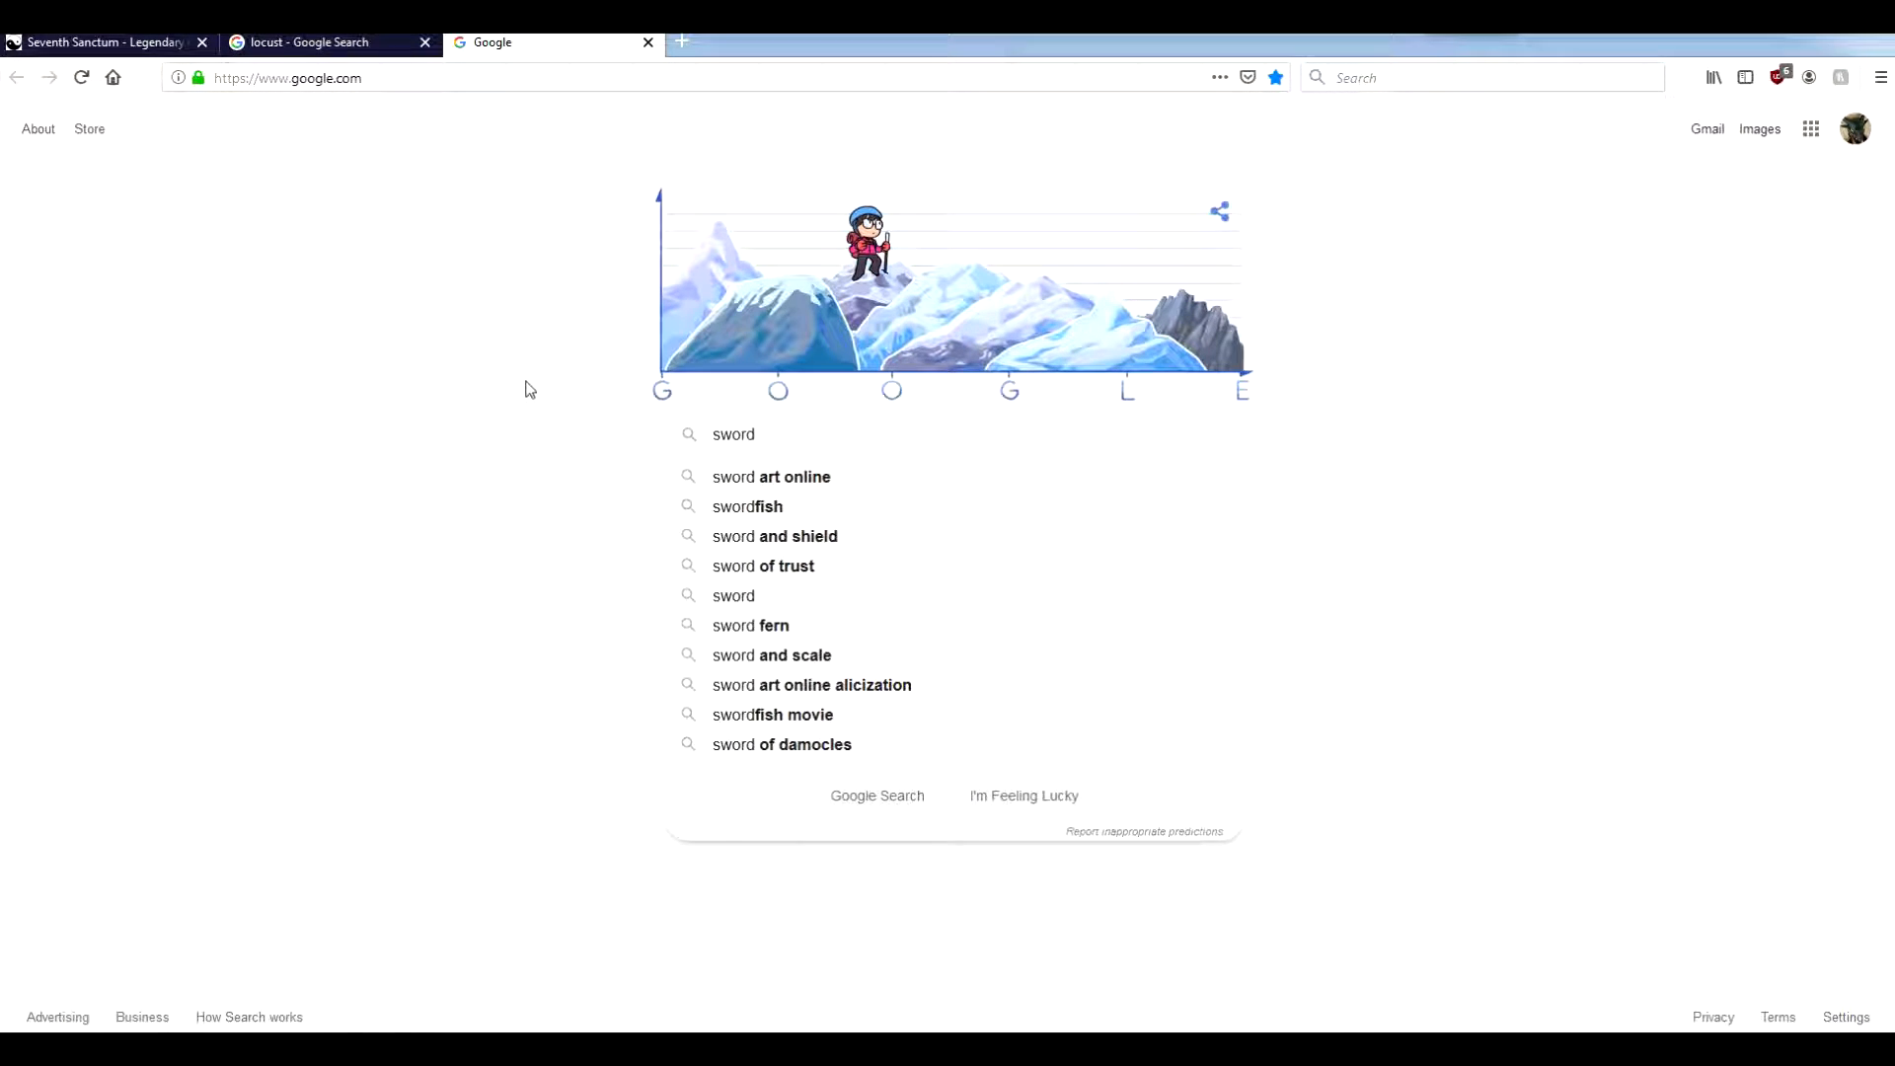
text(fish)
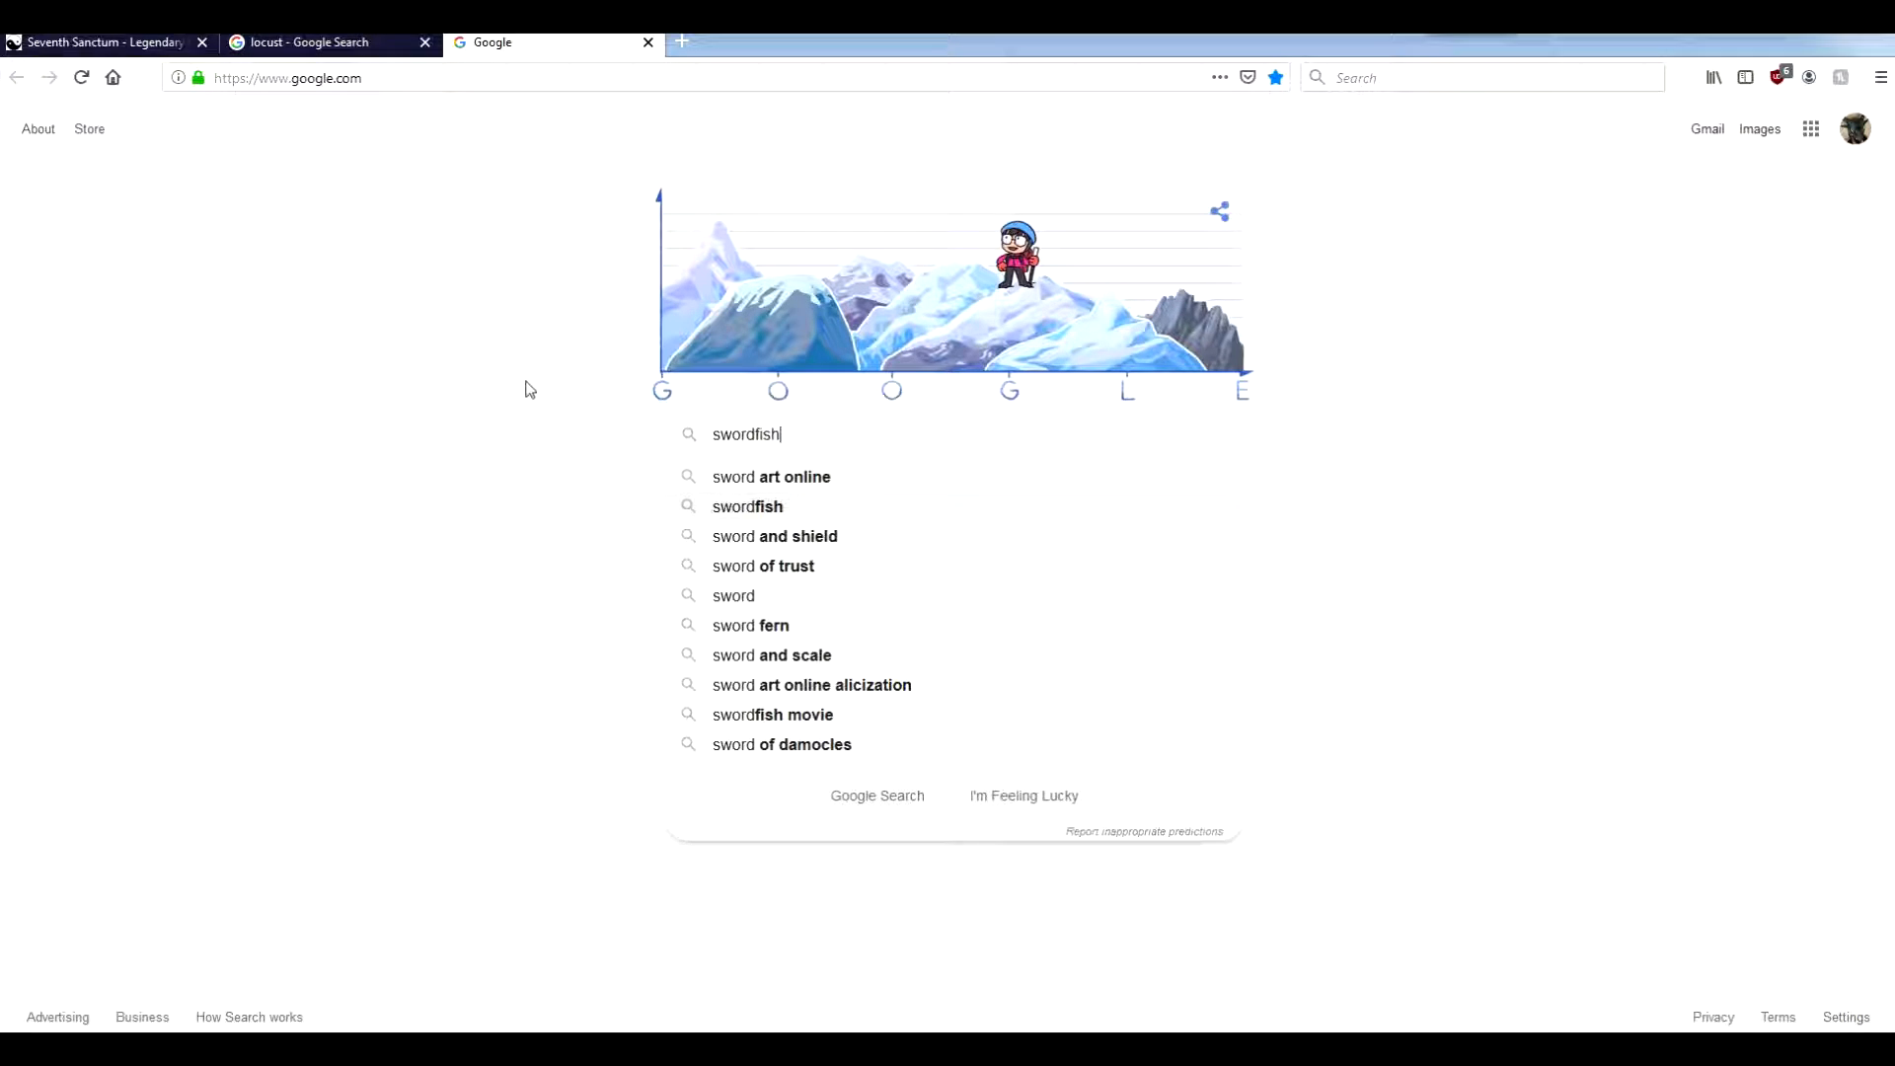
key(Return)
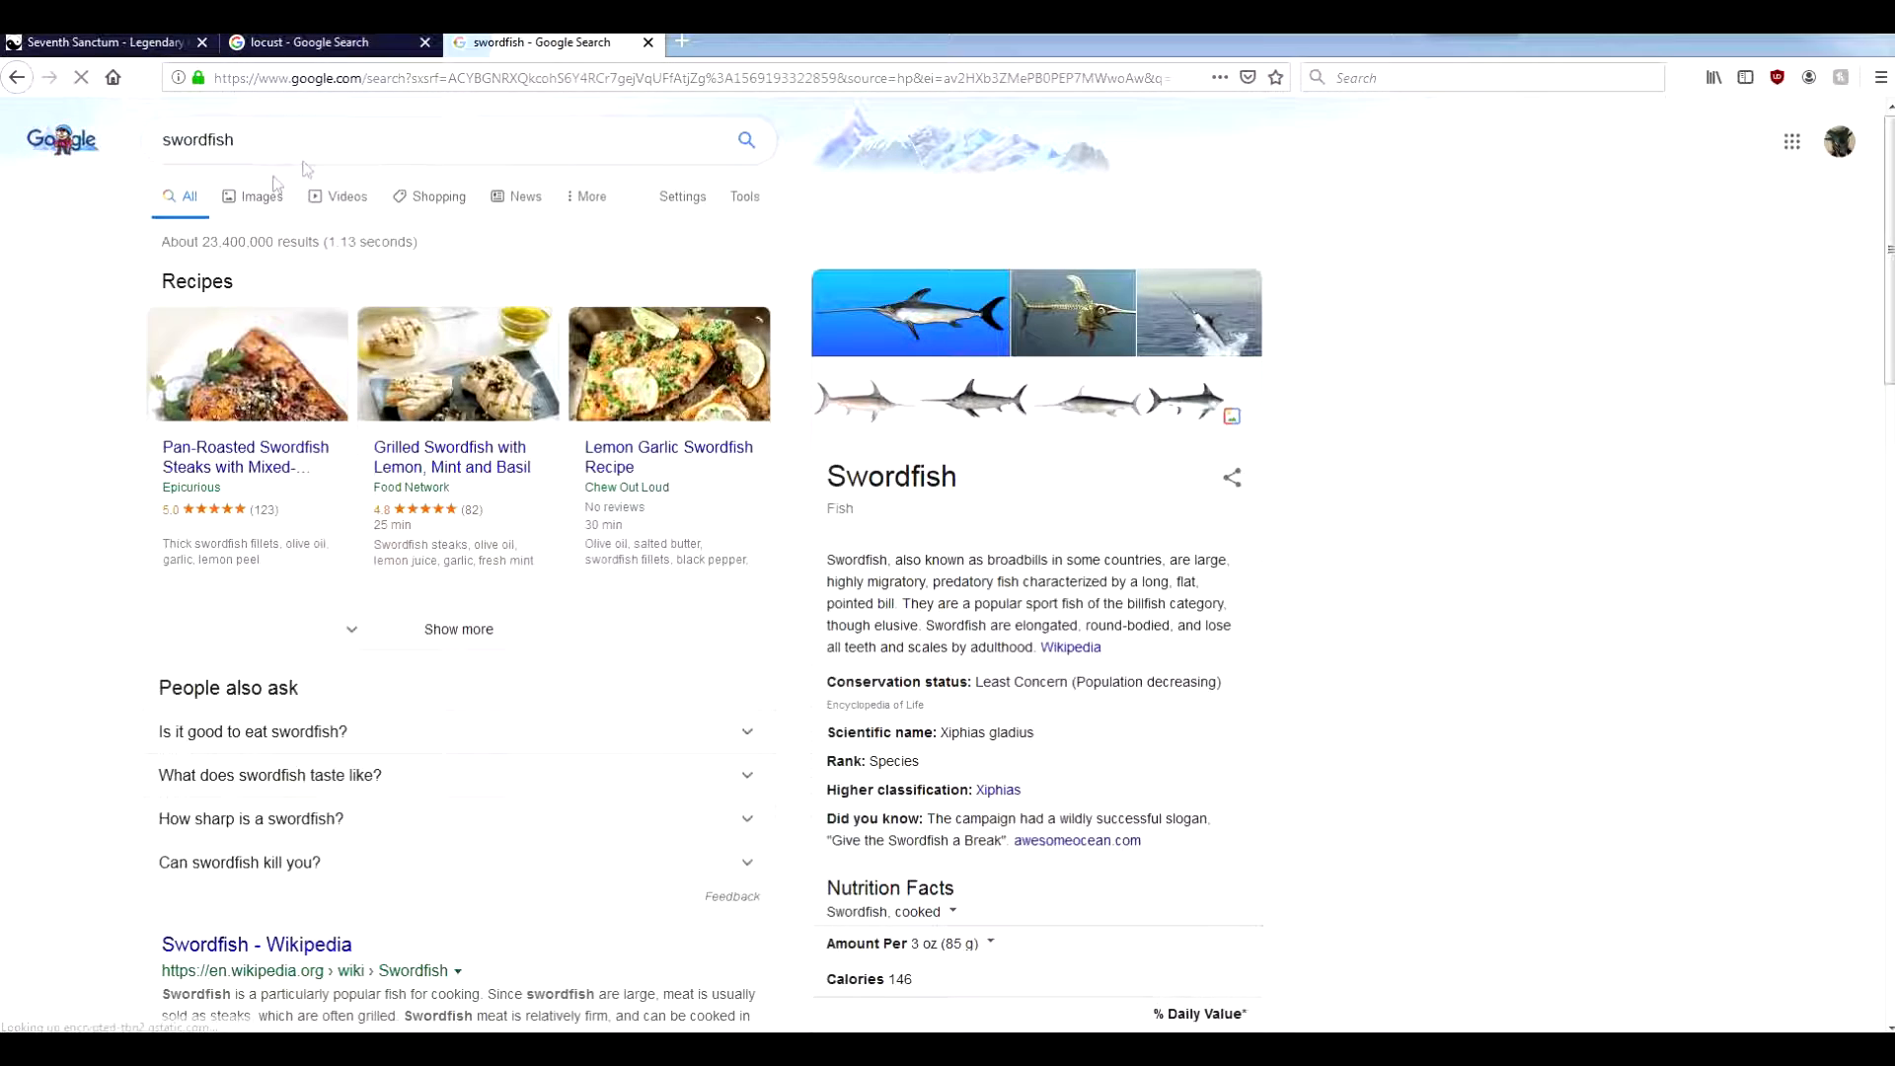
click(273, 205)
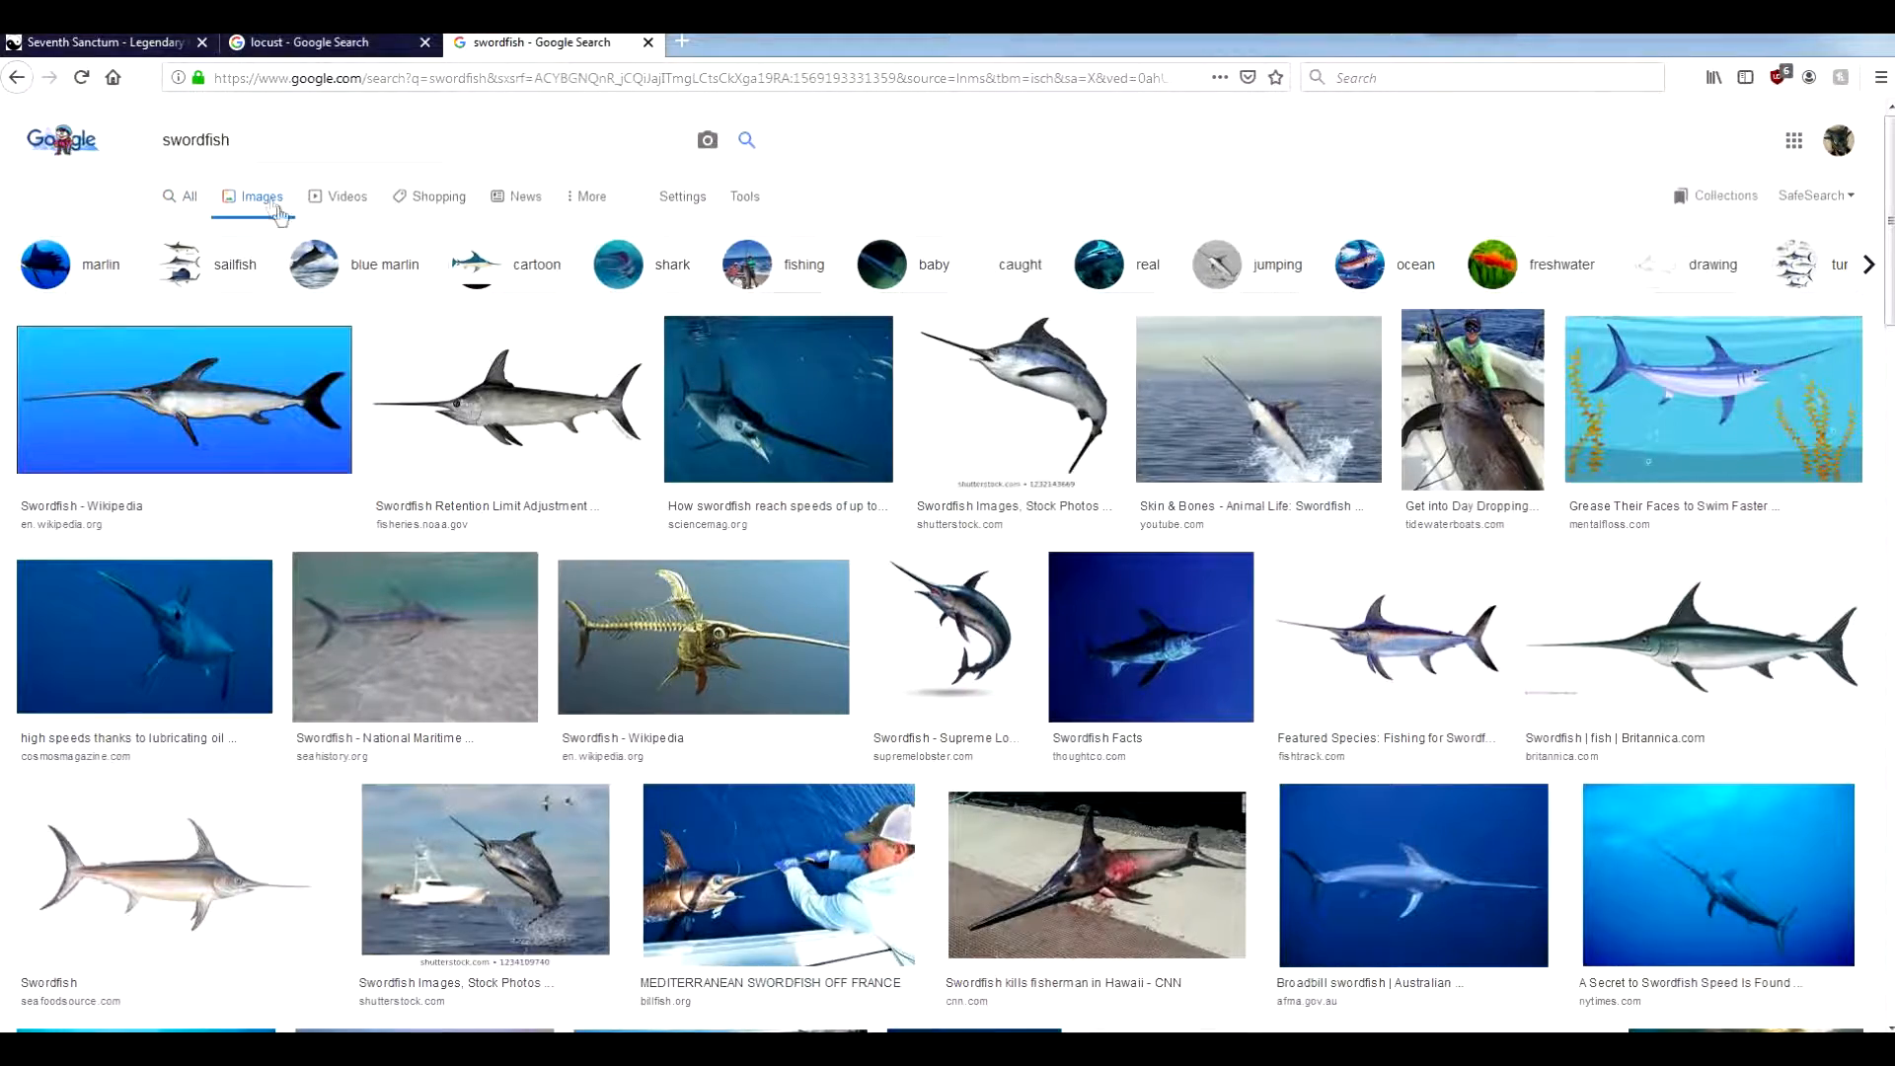
click(419, 387)
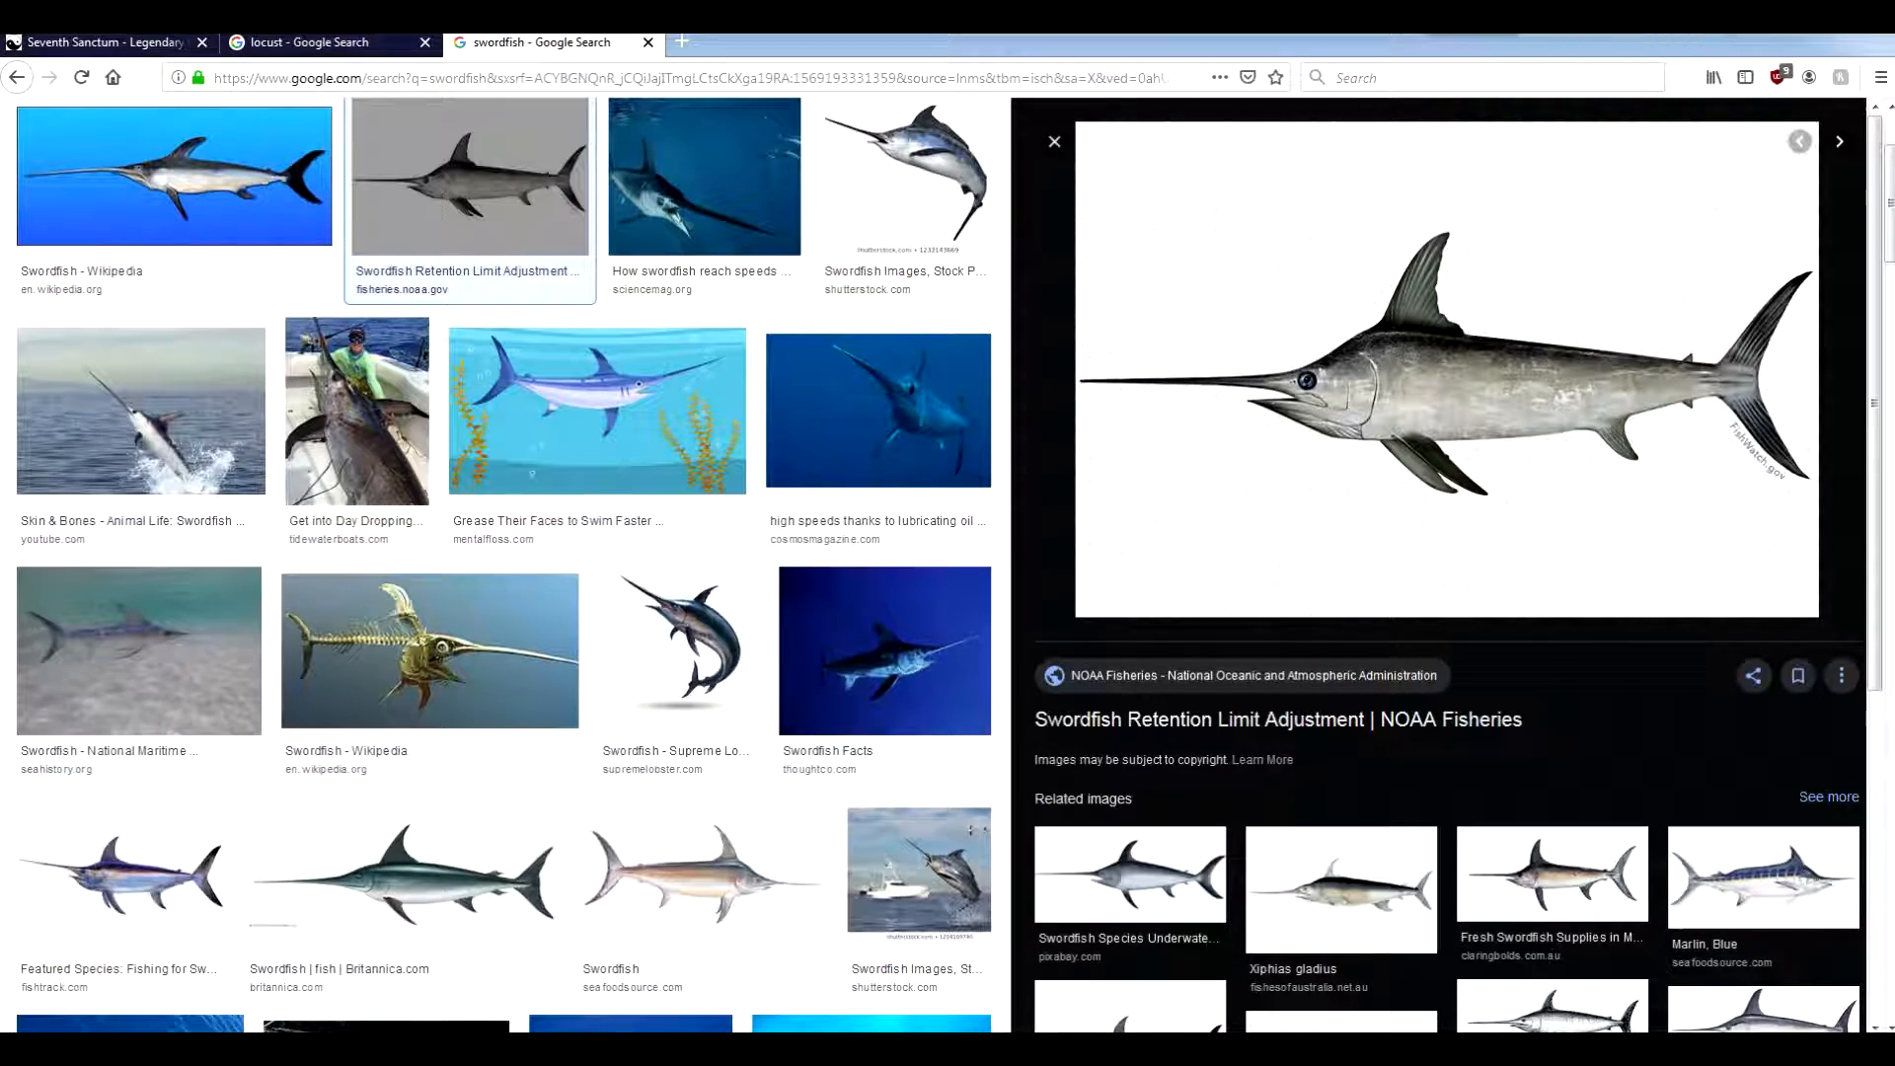
mouse_move(1001, 35)
mouse_down()
mouse_move(1619, 138)
mouse_move(1894, 119)
mouse_up()
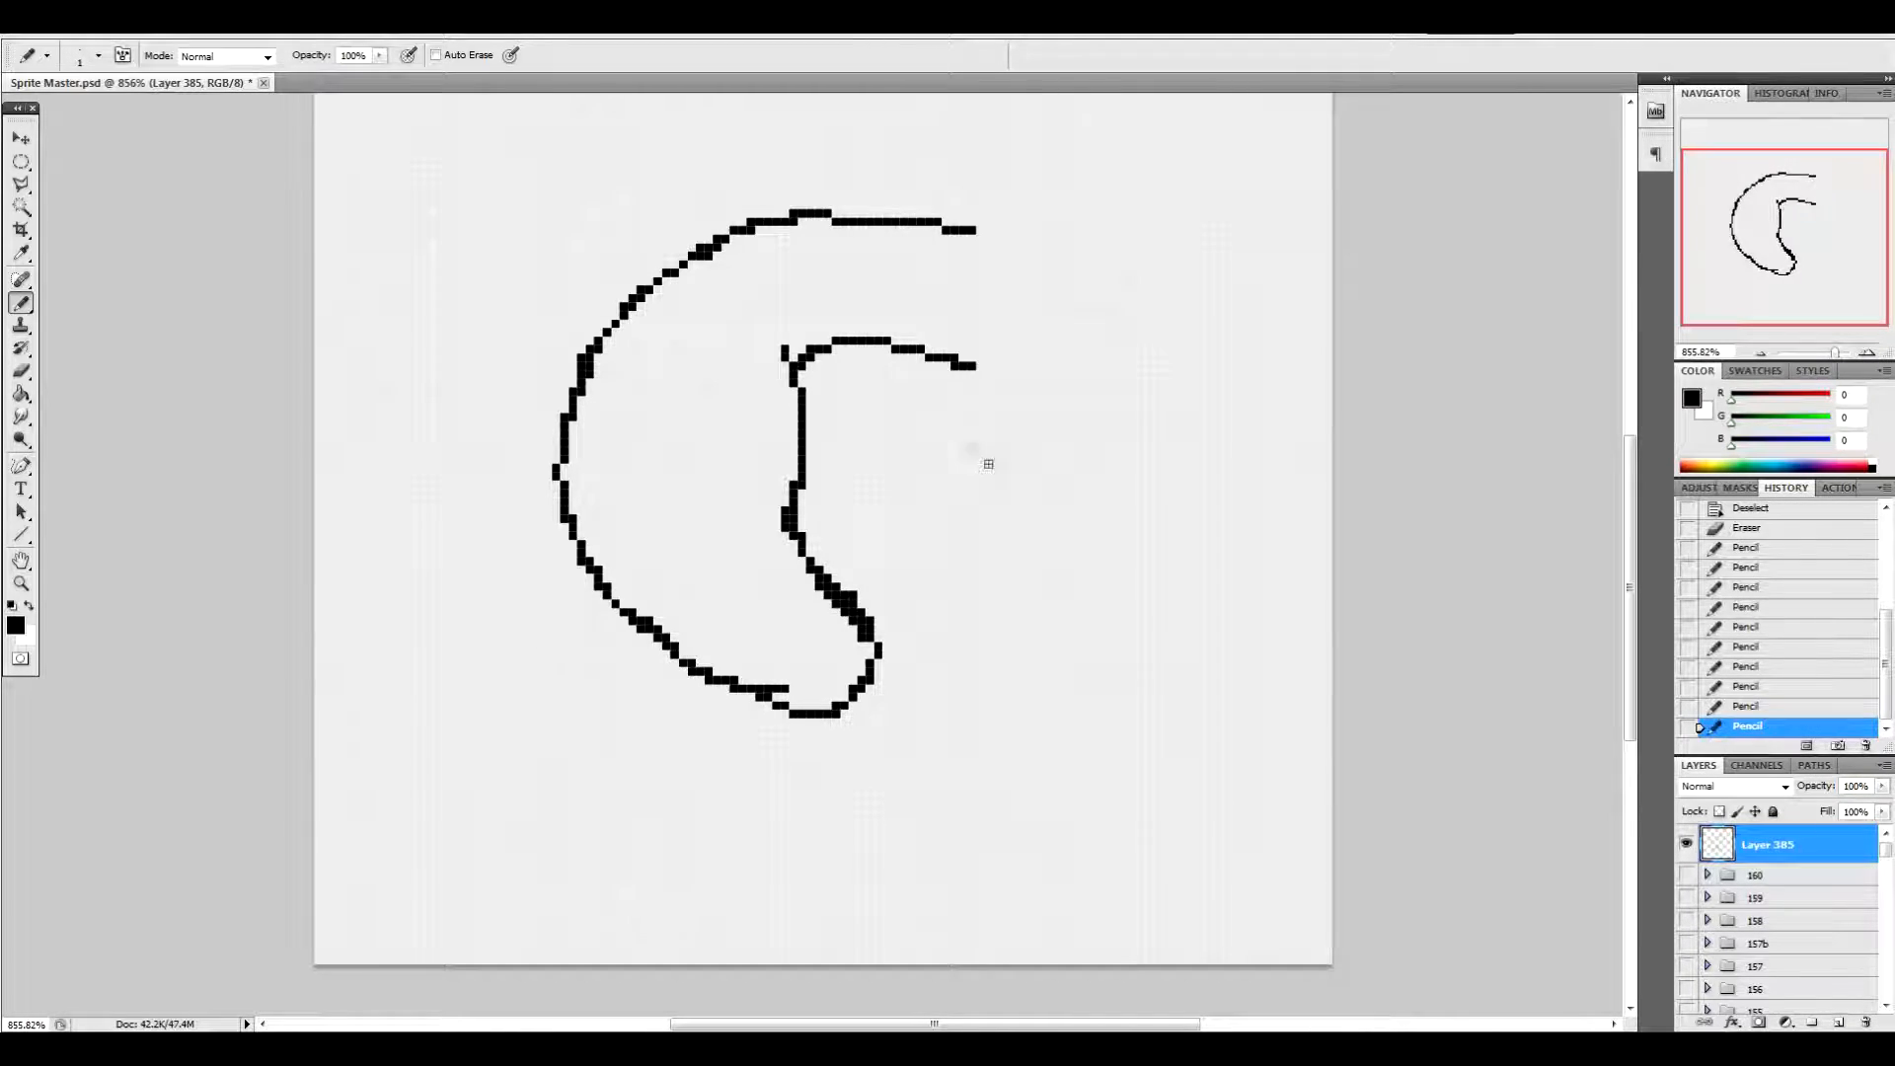
Taper the body's open upper end into a rounded tail stalk and sketch a forked swordfish tail fin on it
drag(829, 340, 1017, 282)
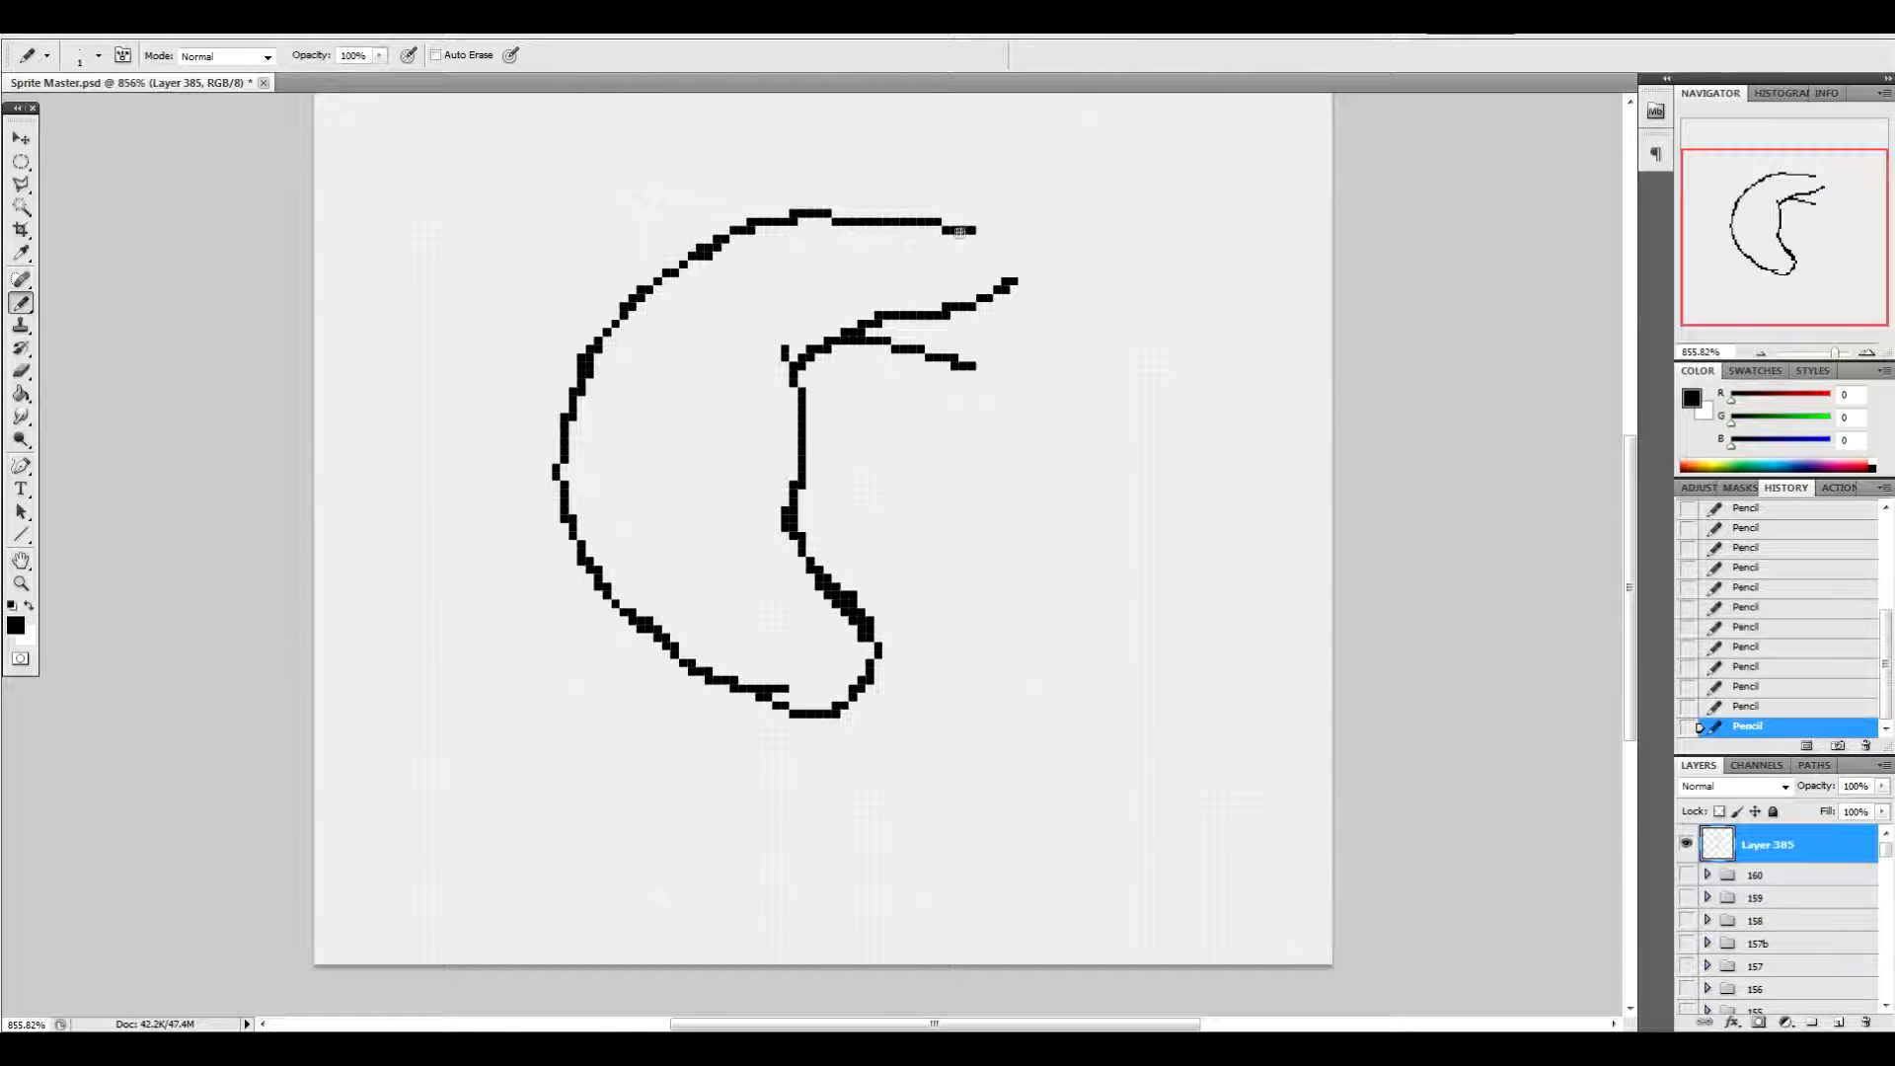
mouse_move(947, 230)
mouse_down()
mouse_move(1026, 216)
mouse_move(992, 226)
mouse_move(1033, 255)
mouse_move(984, 269)
mouse_move(983, 338)
mouse_move(940, 366)
mouse_move(875, 341)
mouse_move(848, 372)
mouse_up()
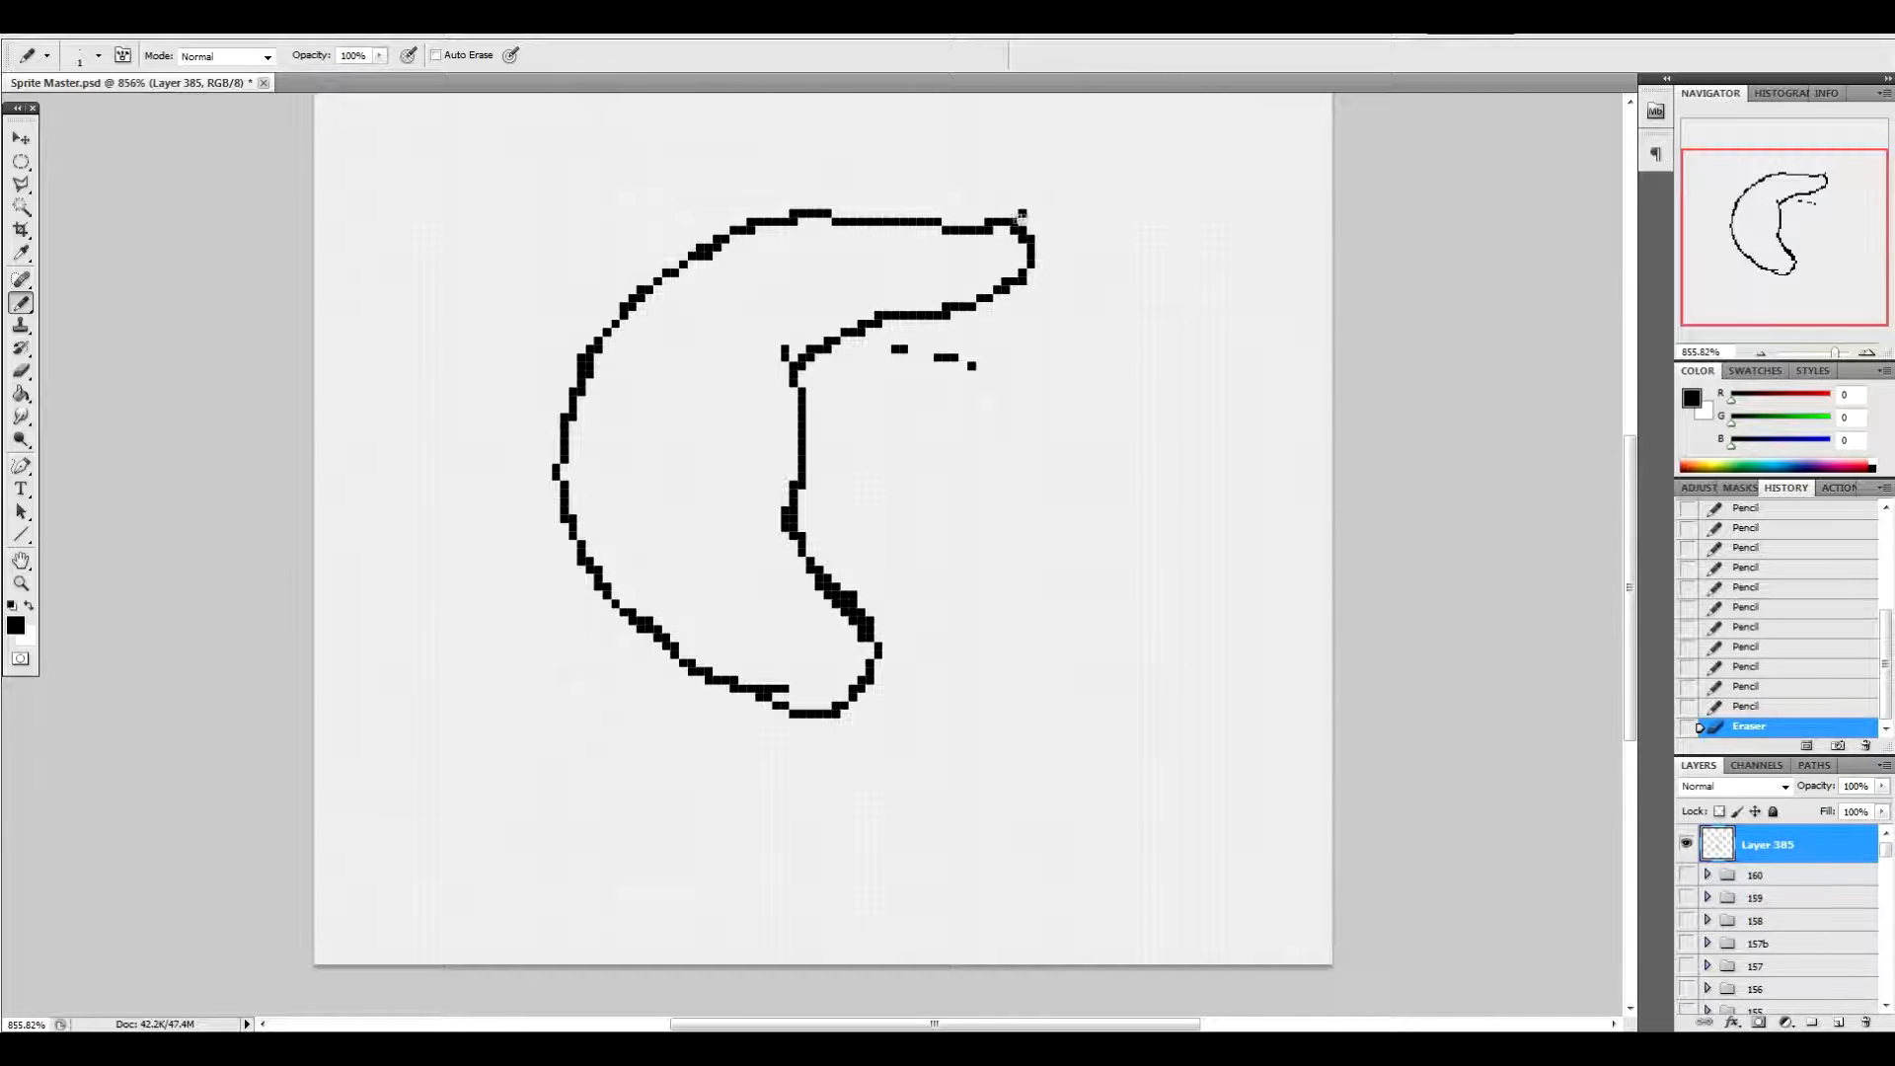
mouse_move(1012, 210)
mouse_down()
mouse_move(1229, 125)
mouse_move(1131, 143)
mouse_move(1188, 112)
mouse_move(1261, 100)
mouse_move(1148, 195)
mouse_move(1103, 265)
mouse_move(1133, 375)
mouse_up()
drag(1004, 293, 1157, 432)
drag(1116, 341, 1153, 424)
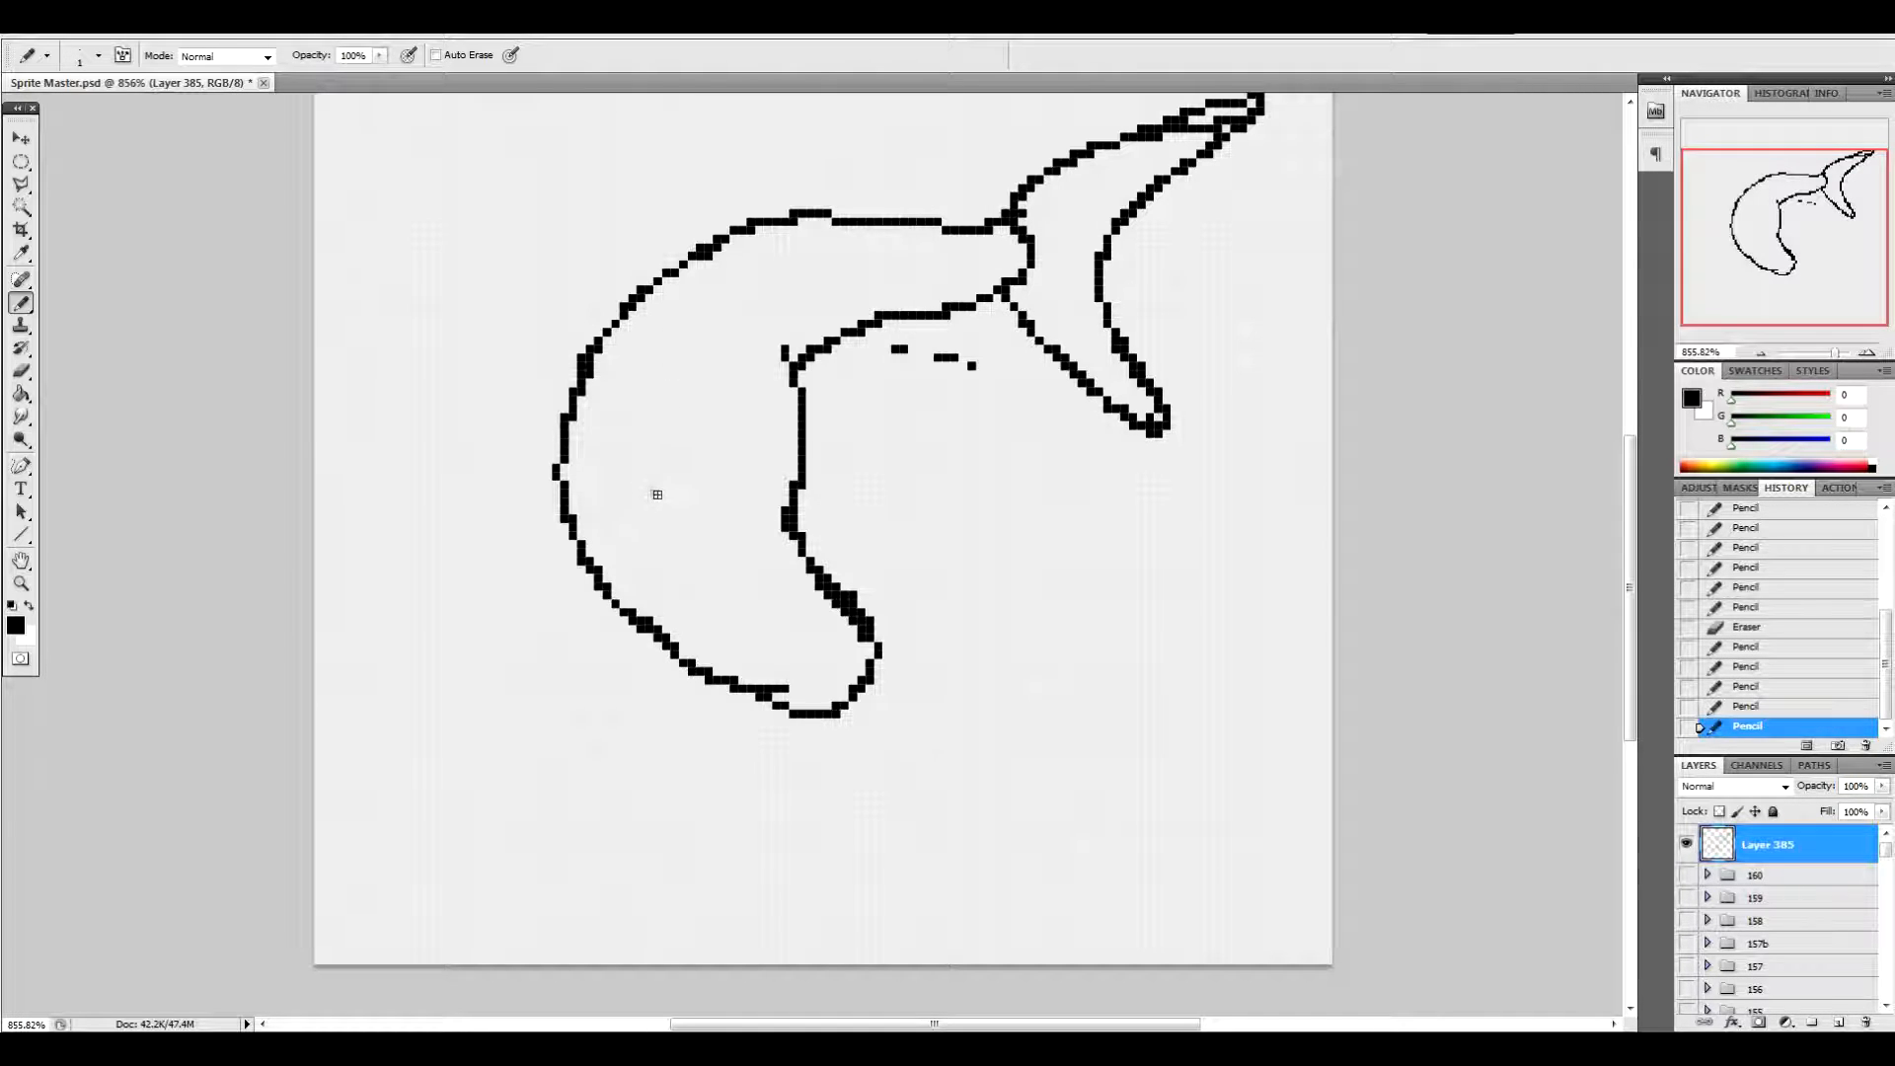
mouse_move(640, 502)
mouse_down()
mouse_move(628, 155)
mouse_move(655, 323)
mouse_move(690, 351)
mouse_move(647, 296)
mouse_move(681, 361)
mouse_move(640, 503)
mouse_up()
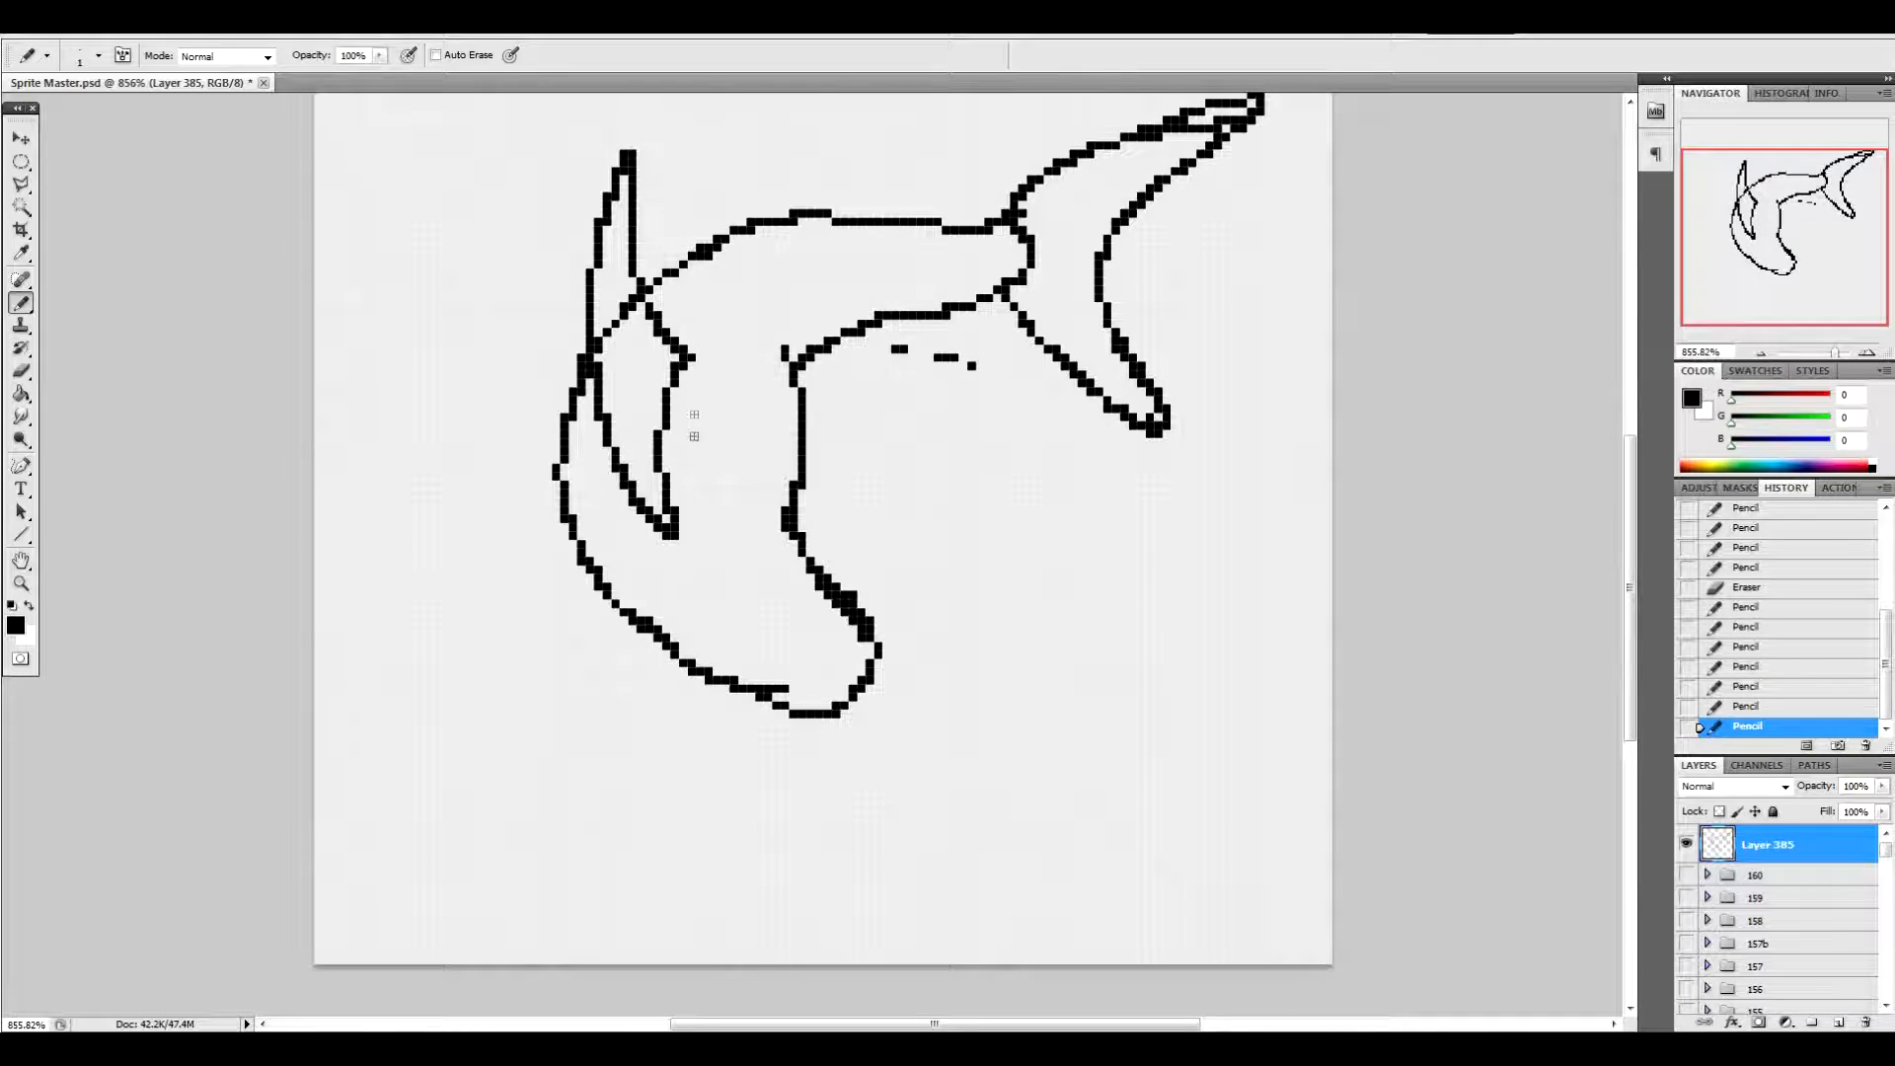
key(ctrl+alt+z)
key(ctrl+alt+z)
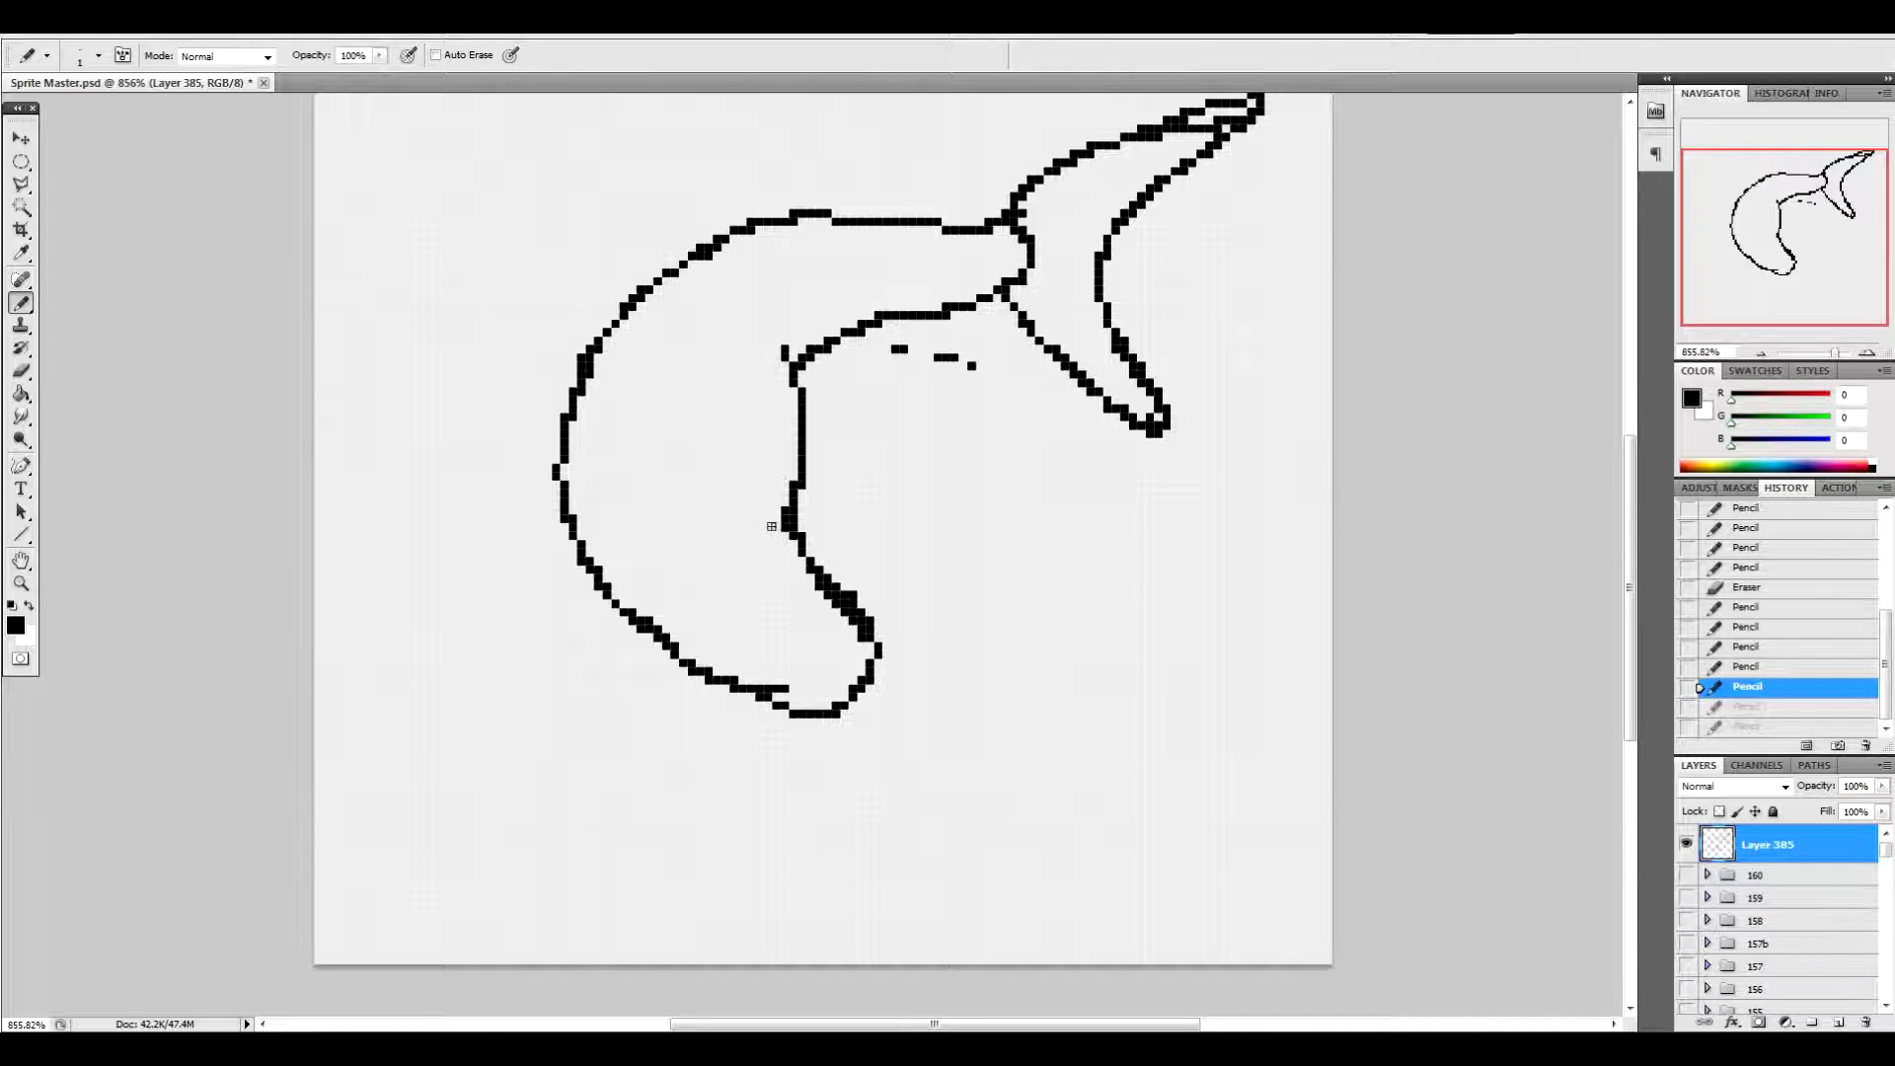
Mark off the head with a curved collar band and sketch two long wings rising from it across the body
mouse_move(777, 520)
mouse_down()
mouse_move(738, 496)
mouse_move(690, 509)
mouse_move(651, 567)
mouse_move(649, 611)
mouse_move(706, 539)
mouse_move(796, 538)
mouse_up()
mouse_move(692, 466)
mouse_down()
mouse_move(701, 483)
mouse_move(501, 148)
mouse_move(456, 258)
mouse_move(551, 439)
mouse_move(663, 523)
mouse_move(738, 483)
mouse_move(730, 261)
mouse_move(811, 122)
mouse_move(865, 128)
mouse_move(819, 355)
mouse_up()
mouse_move(869, 128)
mouse_down()
mouse_move(834, 373)
mouse_move(790, 513)
mouse_up()
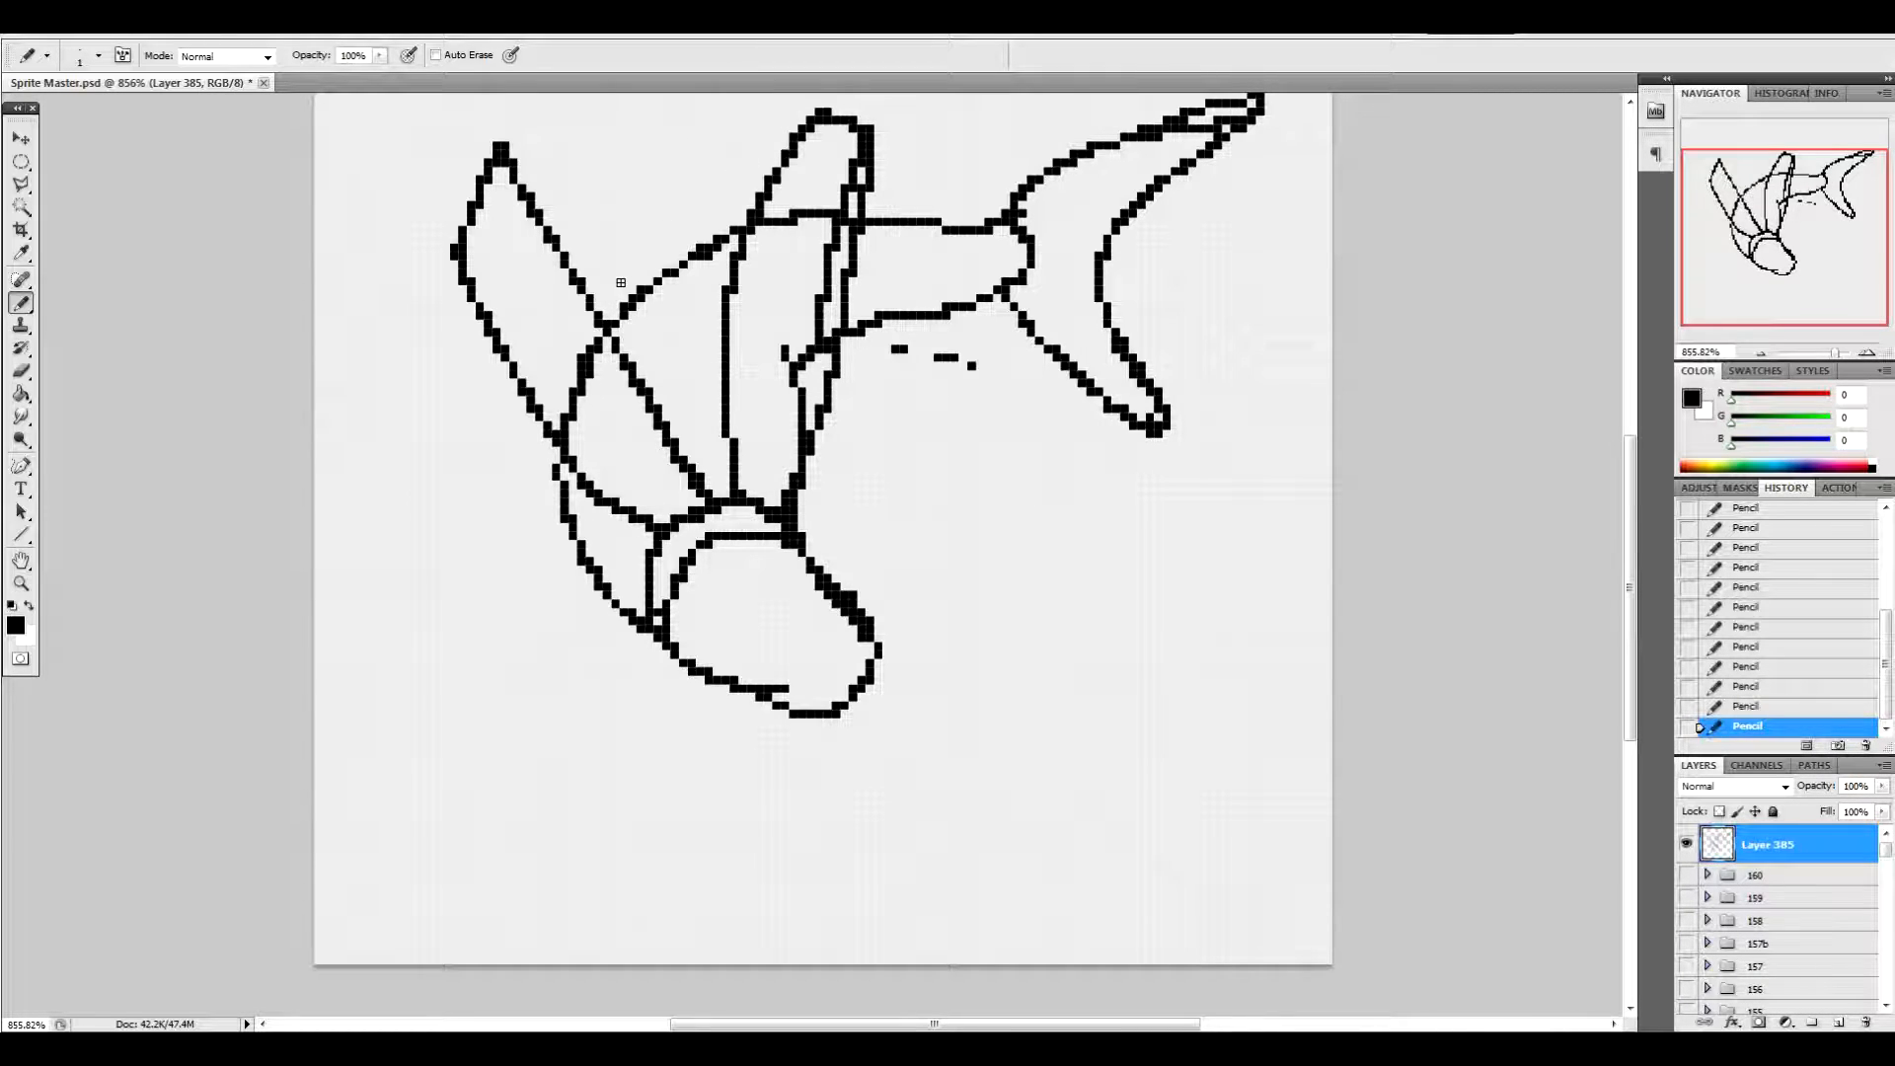
Sketch the left hind leg bent up behind the left wing, with the lower leg and foot emerging on the wing's outer side
drag(716, 341, 637, 294)
mouse_move(633, 309)
mouse_down()
mouse_move(624, 324)
mouse_move(588, 156)
mouse_move(547, 214)
mouse_up()
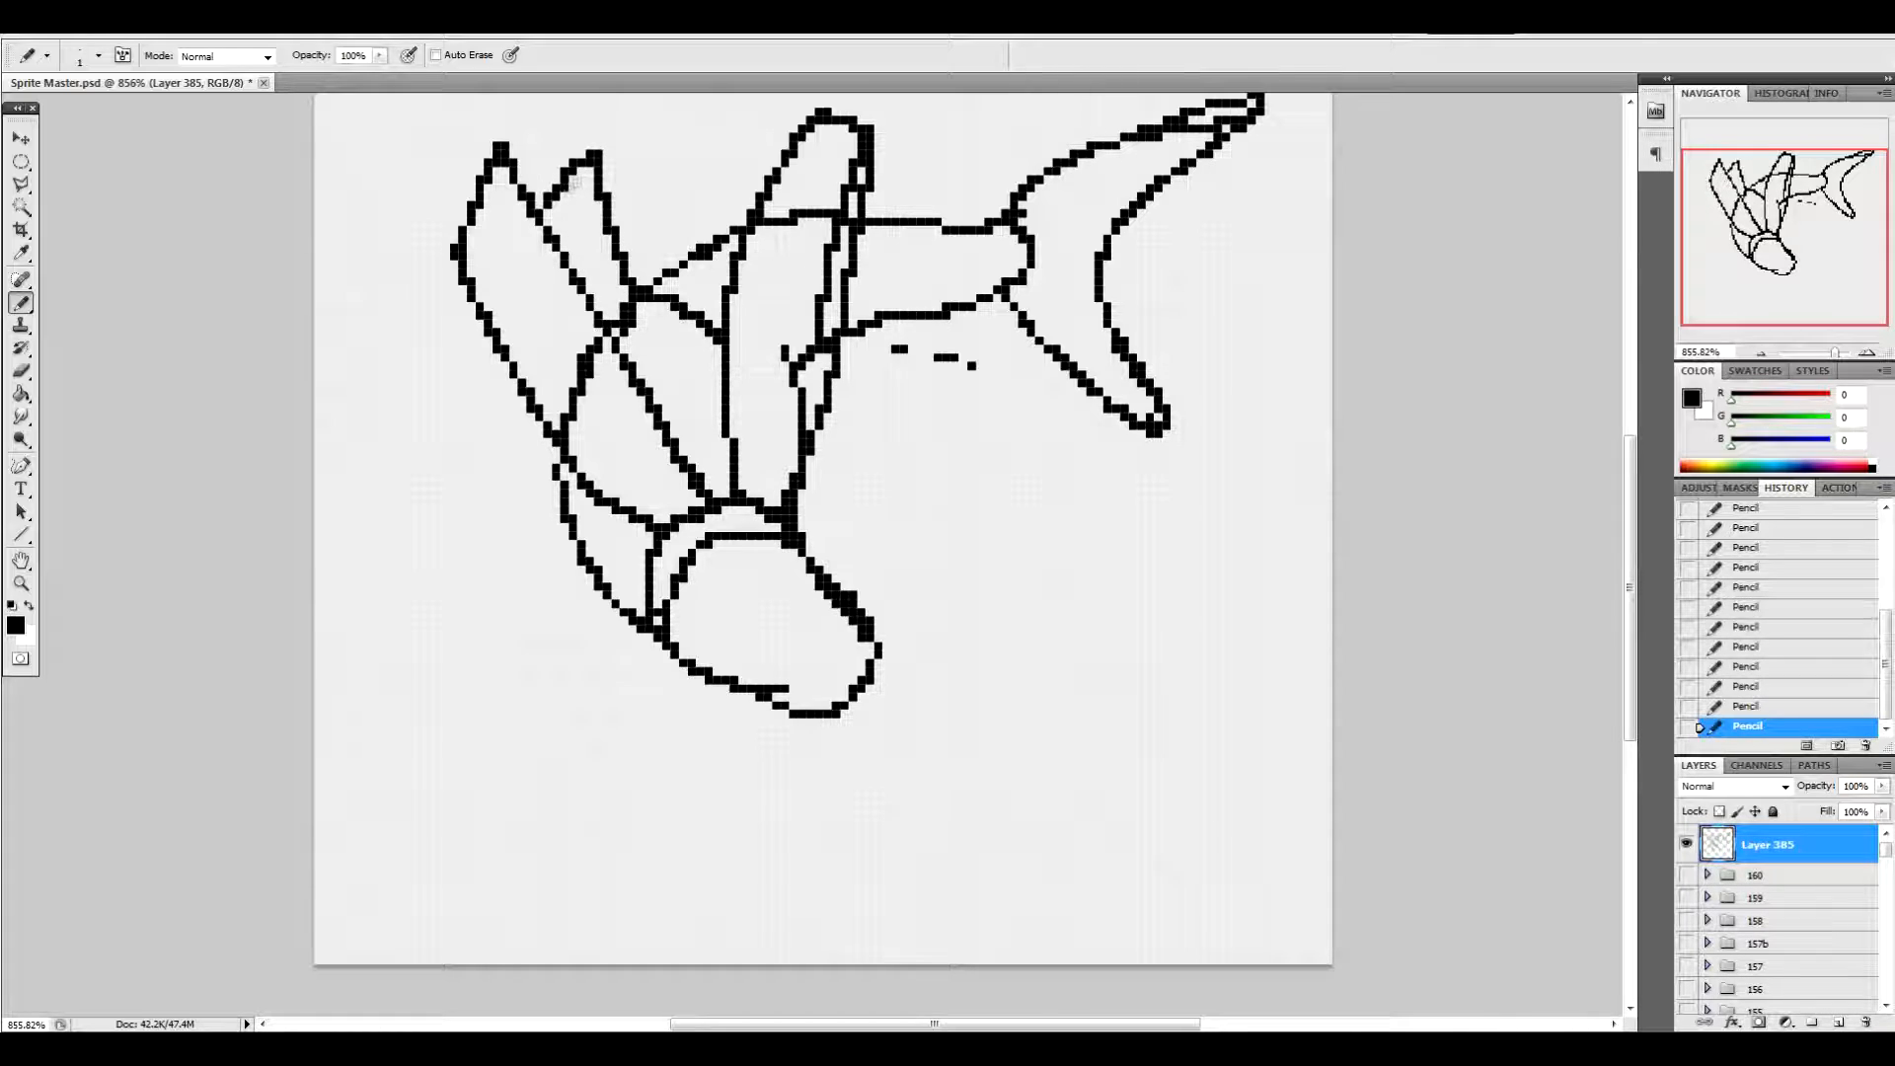
drag(562, 190, 576, 269)
drag(475, 301, 377, 504)
drag(496, 350, 404, 533)
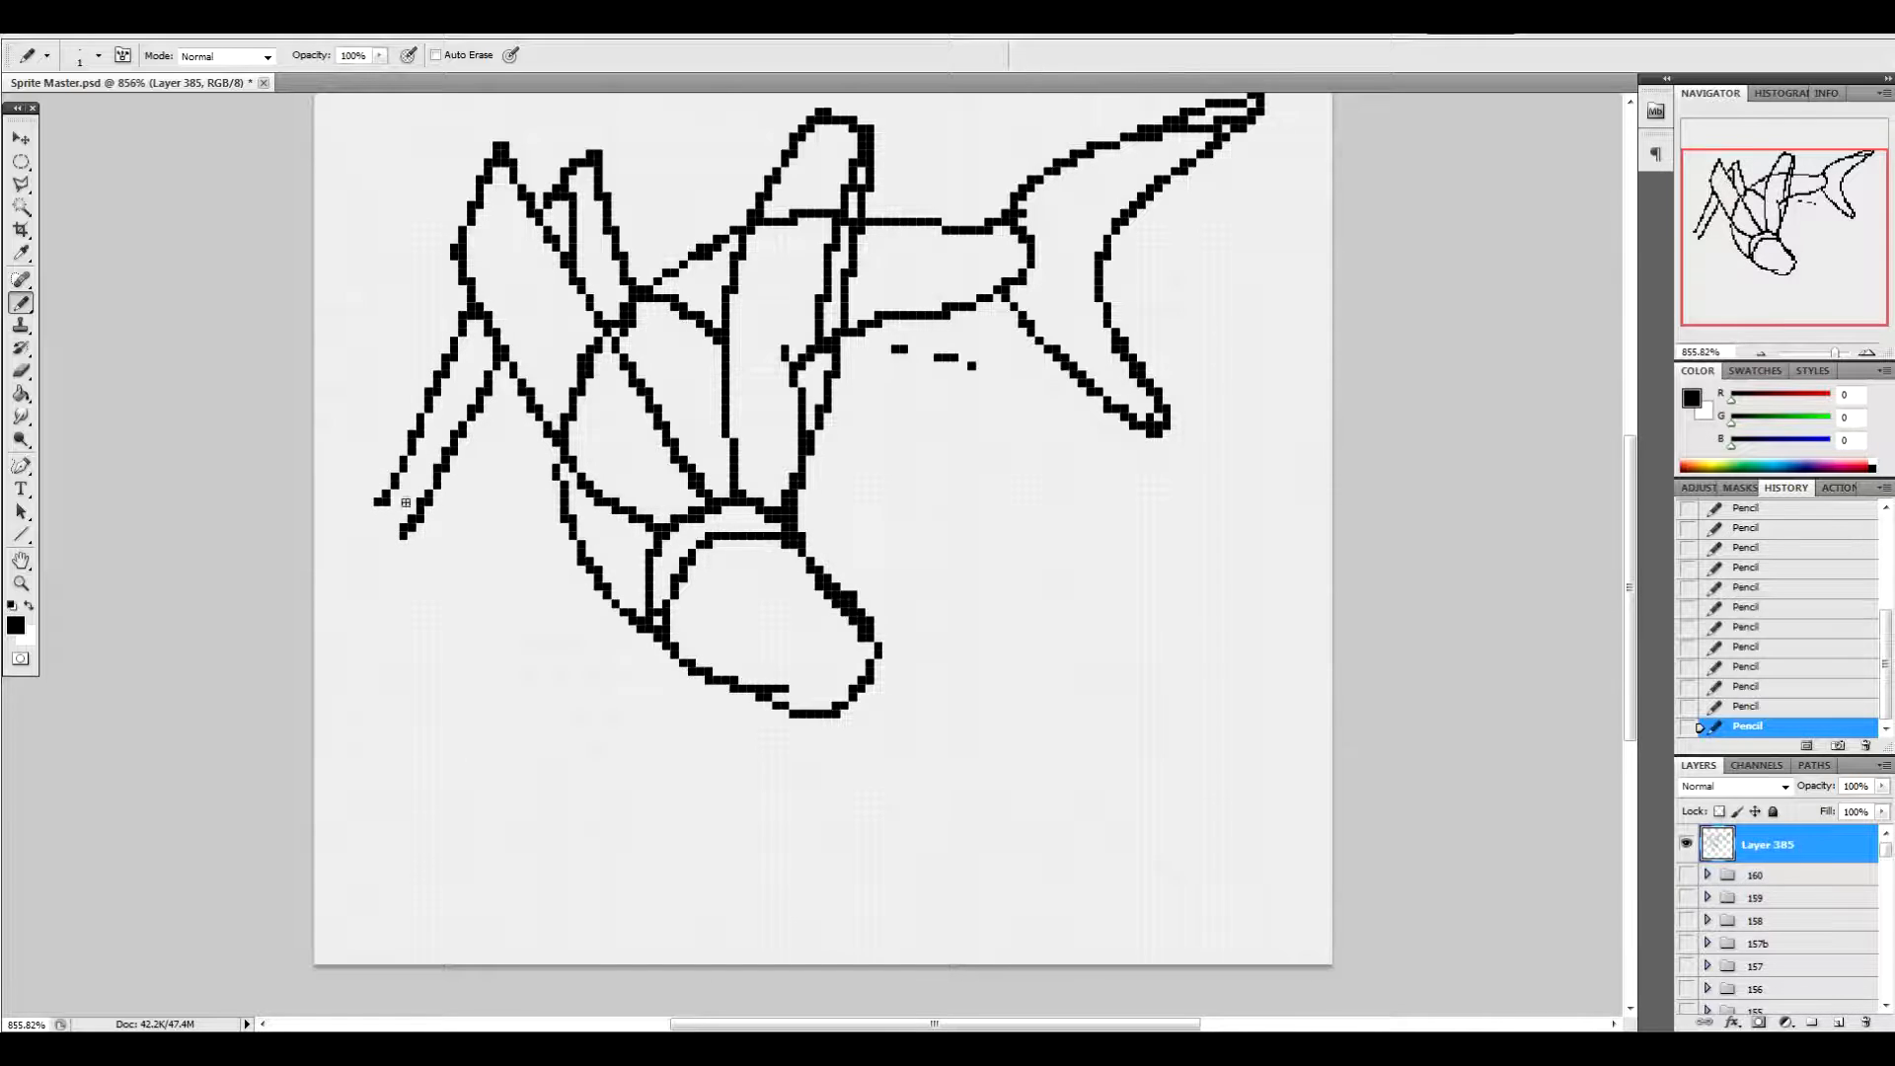
mouse_move(386, 496)
mouse_down()
mouse_move(327, 538)
mouse_move(327, 566)
mouse_move(404, 518)
mouse_up()
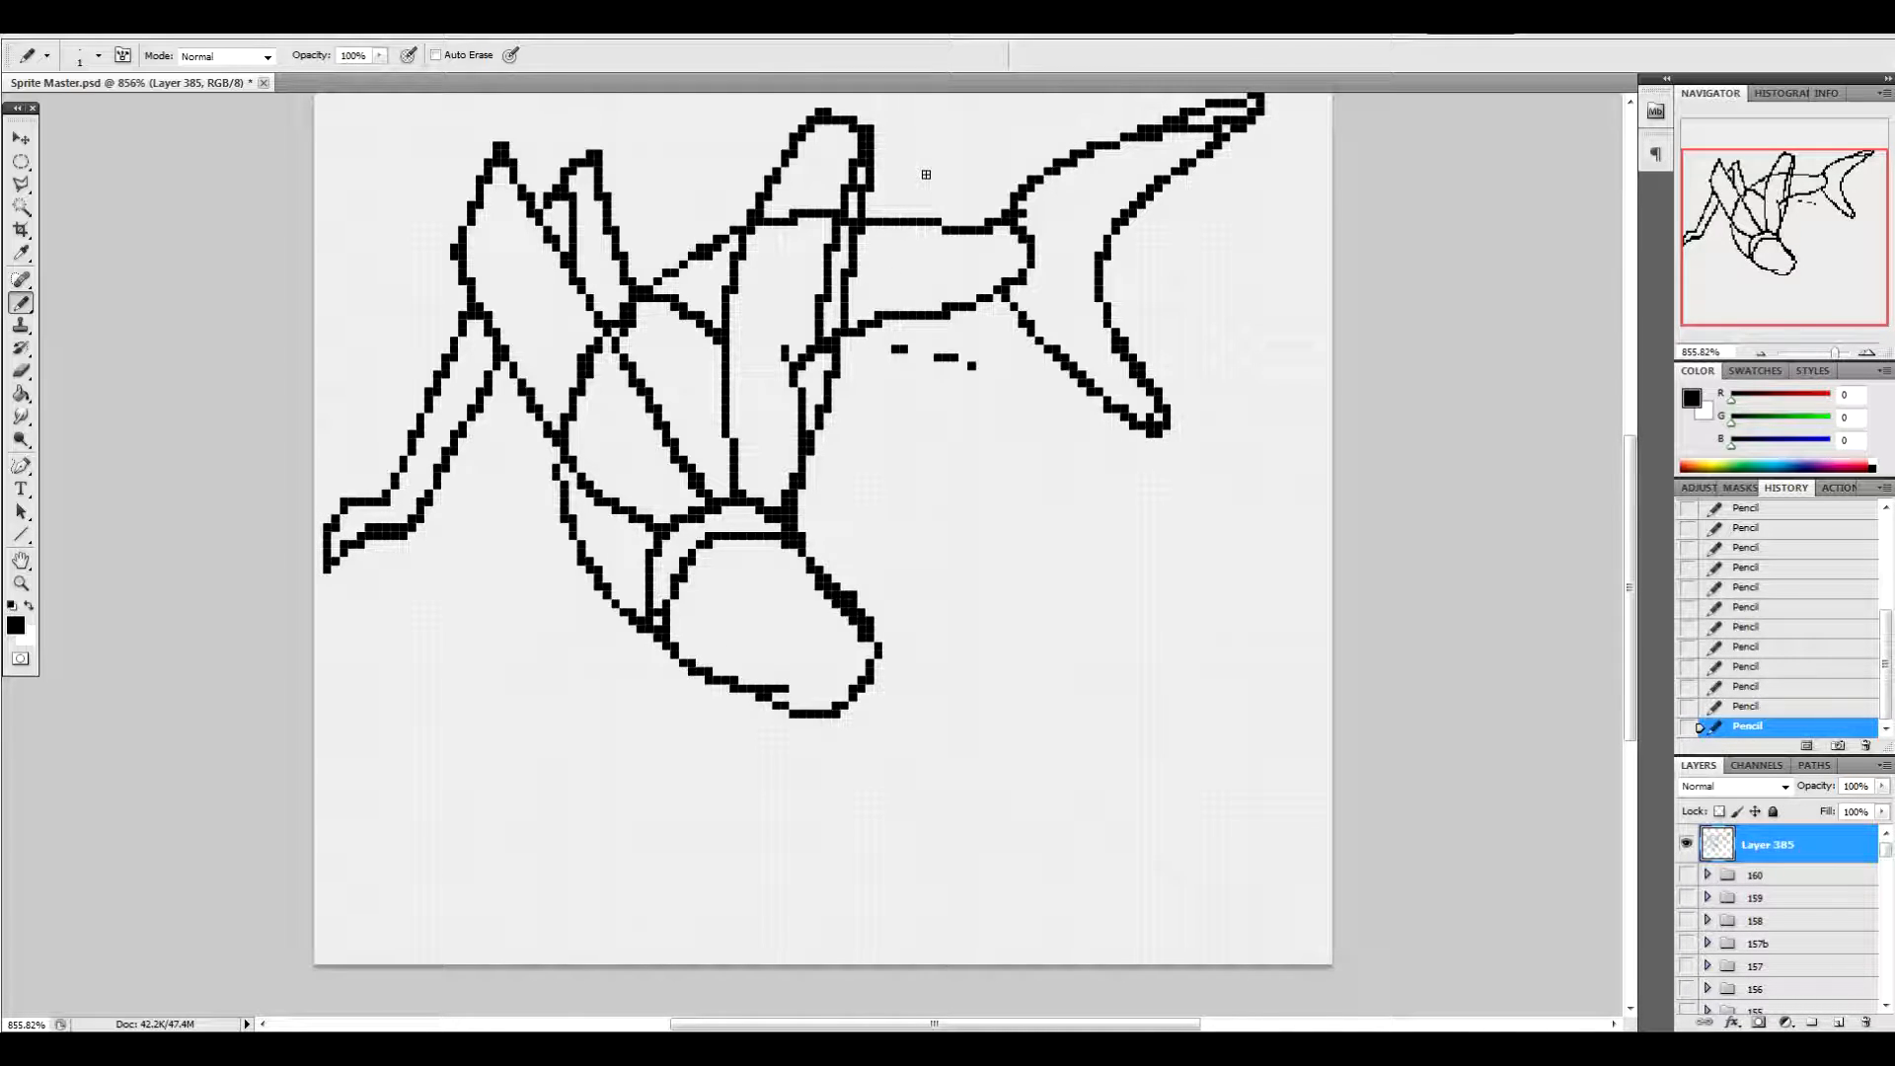
Erase the body lines crossing the right wing and sketch the right hind leg with a raised knee and pointed foot
key(e)
mouse_move(852, 160)
mouse_down()
mouse_move(794, 399)
mouse_move(794, 358)
mouse_up()
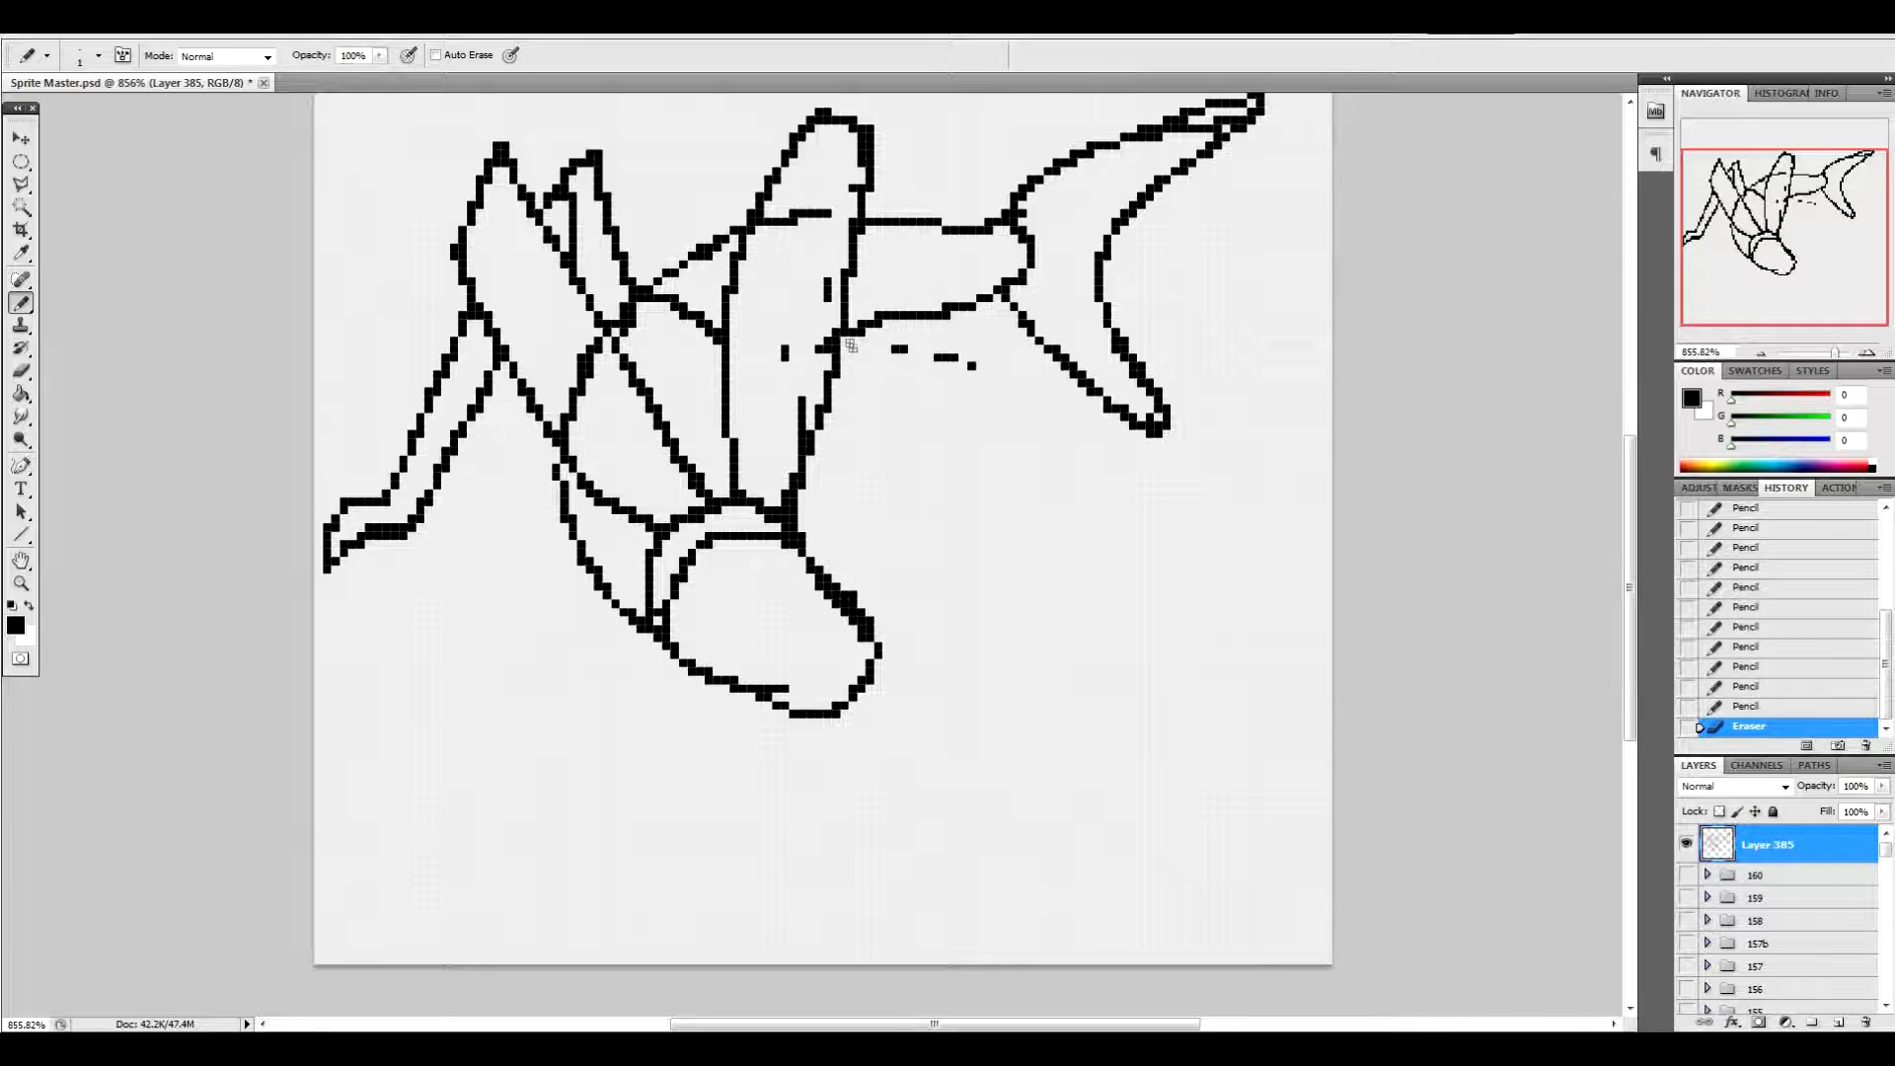
mouse_move(845, 359)
mouse_down()
mouse_move(918, 324)
mouse_move(955, 273)
mouse_move(946, 337)
mouse_move(837, 383)
mouse_up()
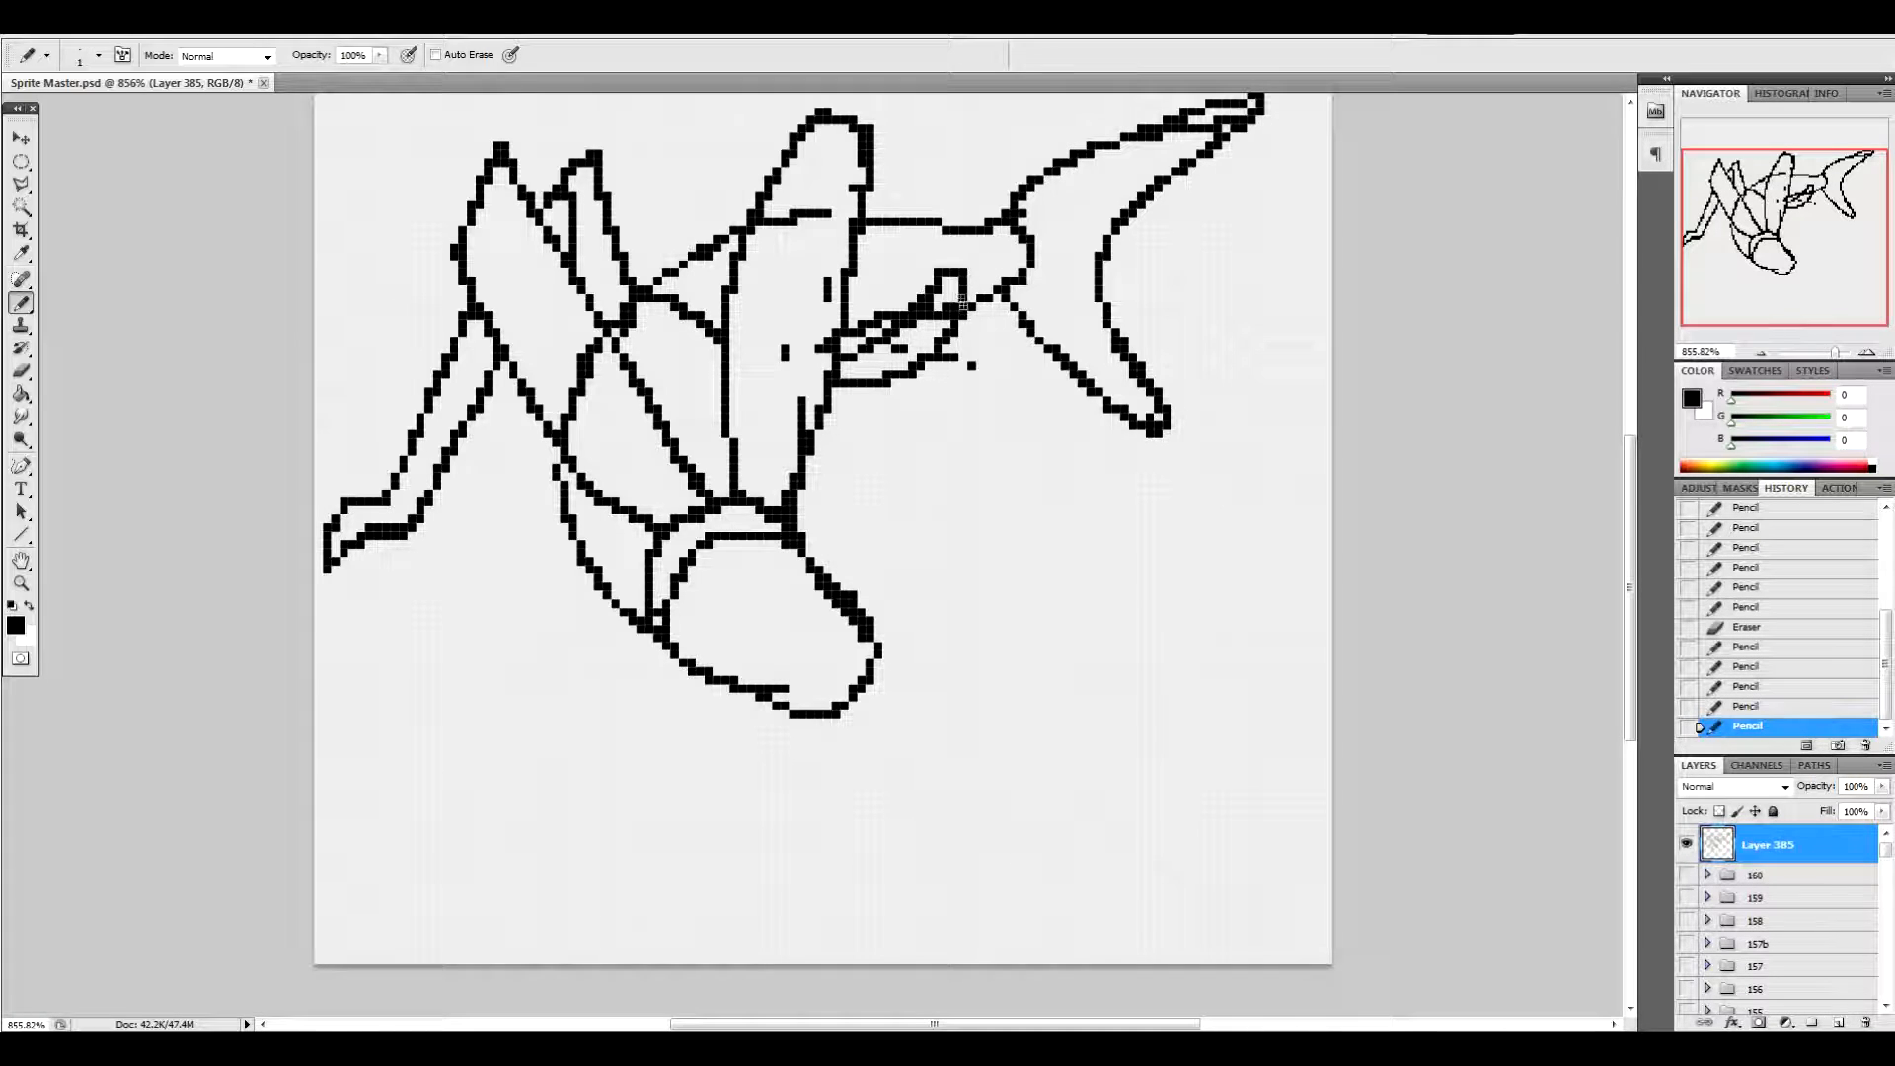
drag(962, 308, 967, 451)
drag(928, 370, 972, 558)
mouse_move(965, 422)
mouse_down()
mouse_move(1026, 552)
mouse_move(1016, 540)
mouse_move(1071, 588)
mouse_up()
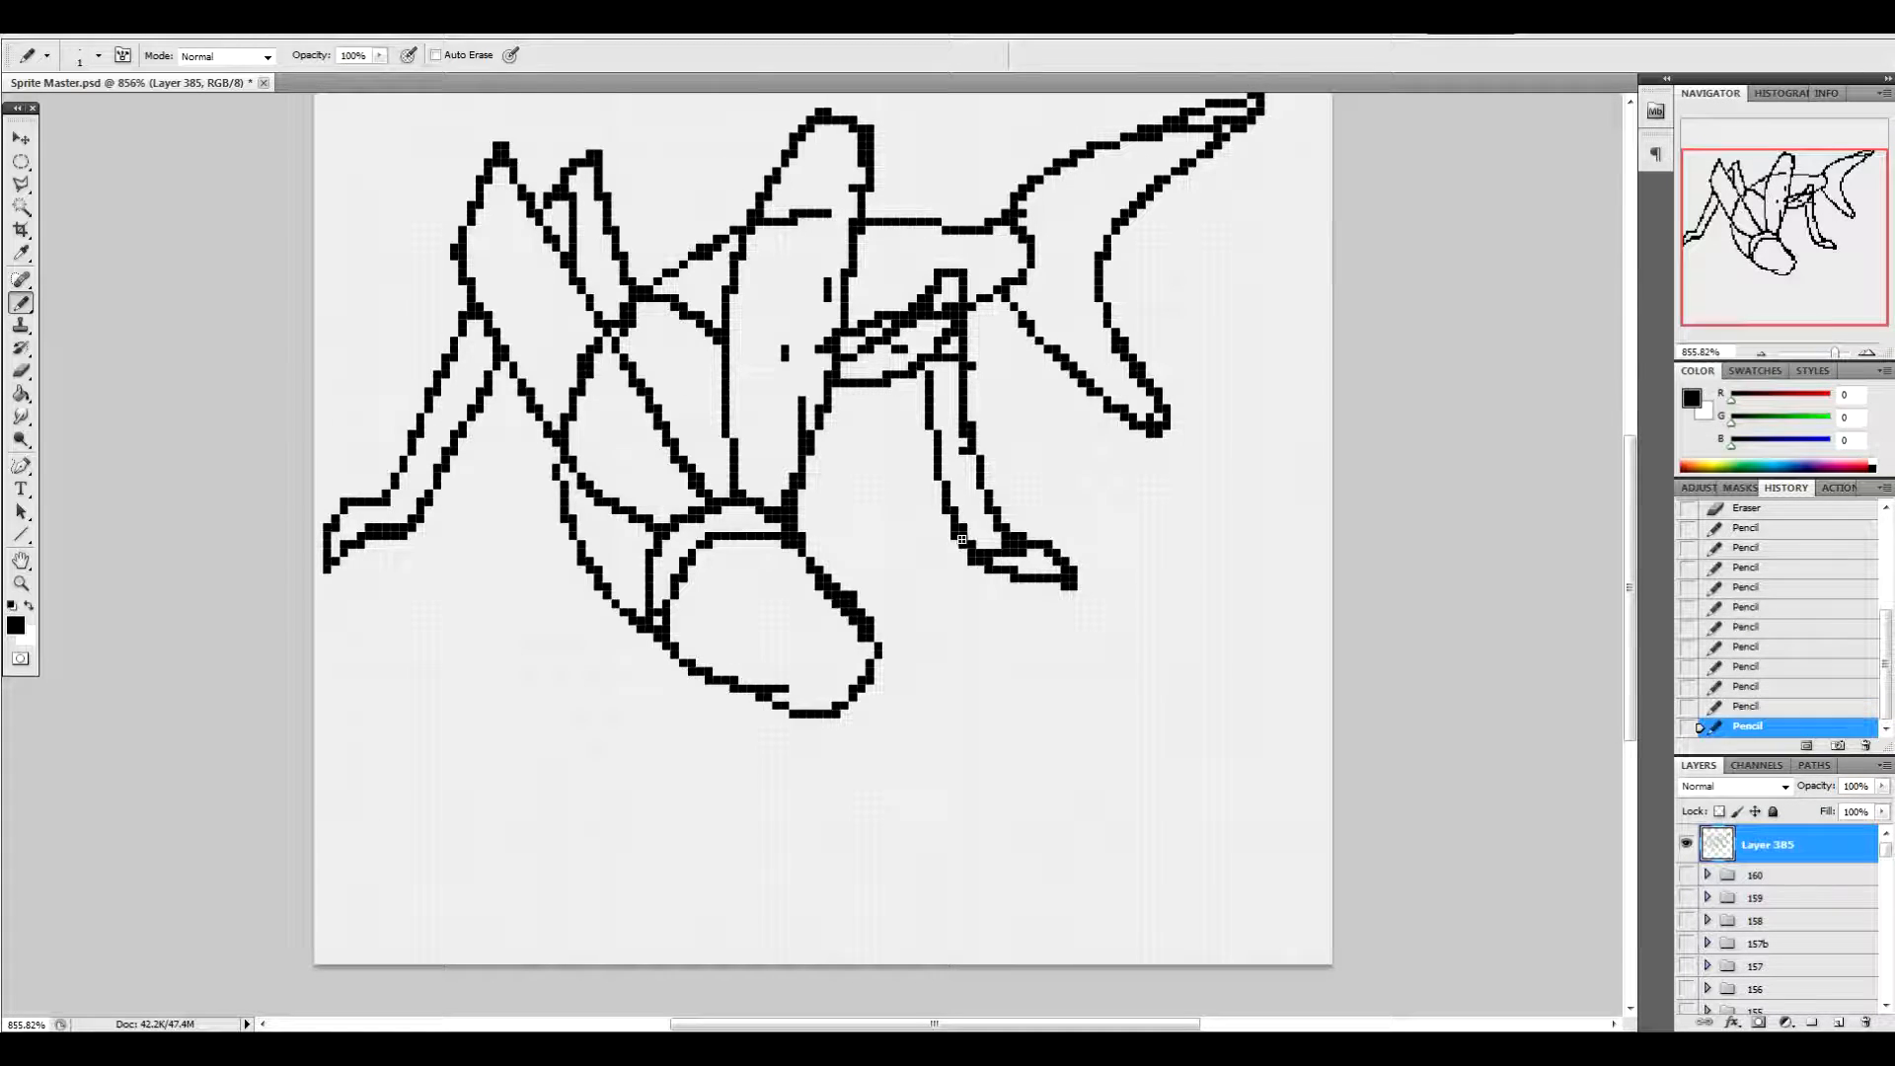
Sketch the left middle leg from the body's outer edge, bent downward at the knee and ending in a small foot
mouse_move(557, 464)
mouse_down()
mouse_move(518, 521)
mouse_move(555, 474)
mouse_move(428, 568)
mouse_move(523, 540)
mouse_move(445, 603)
mouse_move(423, 573)
mouse_move(439, 612)
mouse_up()
drag(423, 575, 394, 681)
drag(446, 618, 415, 750)
drag(395, 684, 360, 745)
mouse_move(360, 745)
mouse_down()
mouse_move(409, 744)
mouse_move(352, 745)
mouse_move(345, 784)
mouse_up()
drag(345, 784, 414, 750)
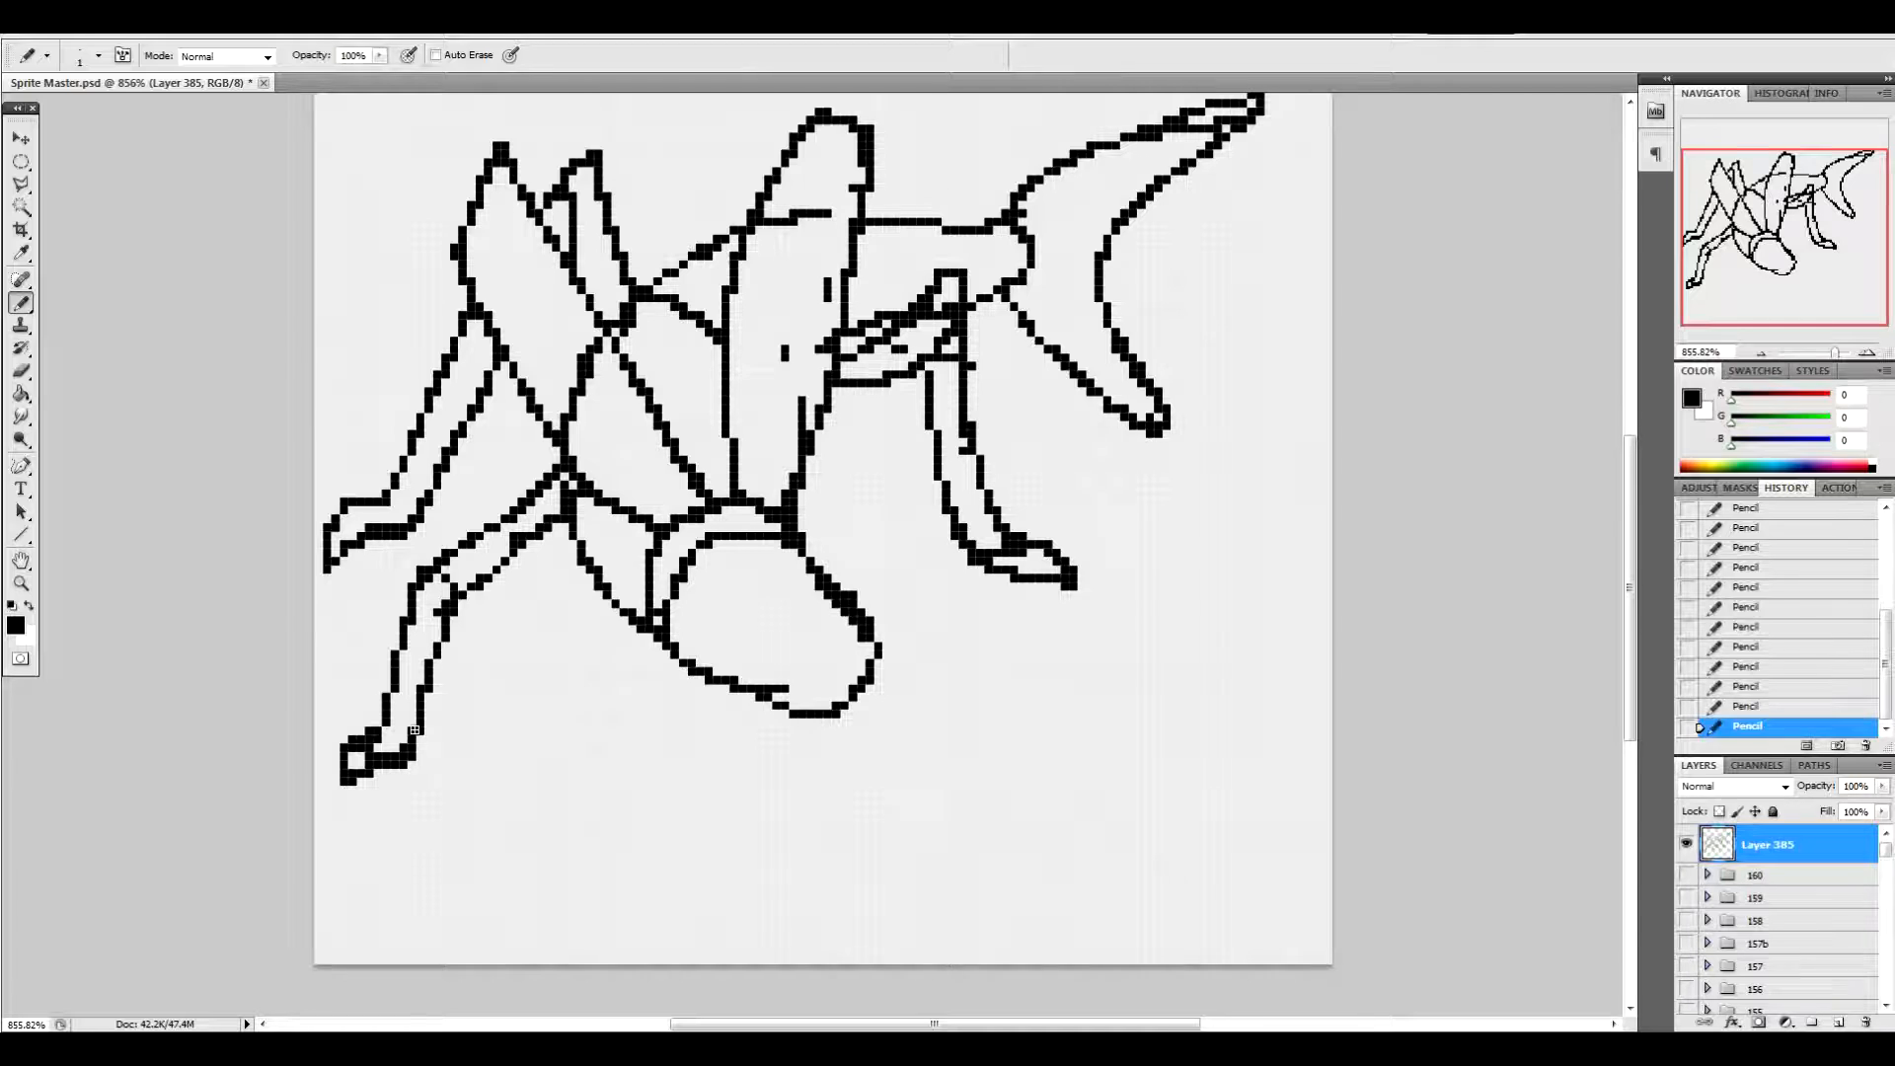
Sketch the right middle leg from the collar, bent at the knee and ending in a pointed foot
mouse_move(800, 488)
mouse_down()
mouse_move(892, 435)
mouse_move(913, 493)
mouse_up()
mouse_move(801, 528)
mouse_down()
mouse_move(910, 461)
mouse_move(949, 570)
mouse_up()
drag(885, 490, 945, 619)
mouse_move(947, 564)
mouse_down()
mouse_move(976, 599)
mouse_move(969, 631)
mouse_move(1023, 651)
mouse_move(952, 625)
mouse_up()
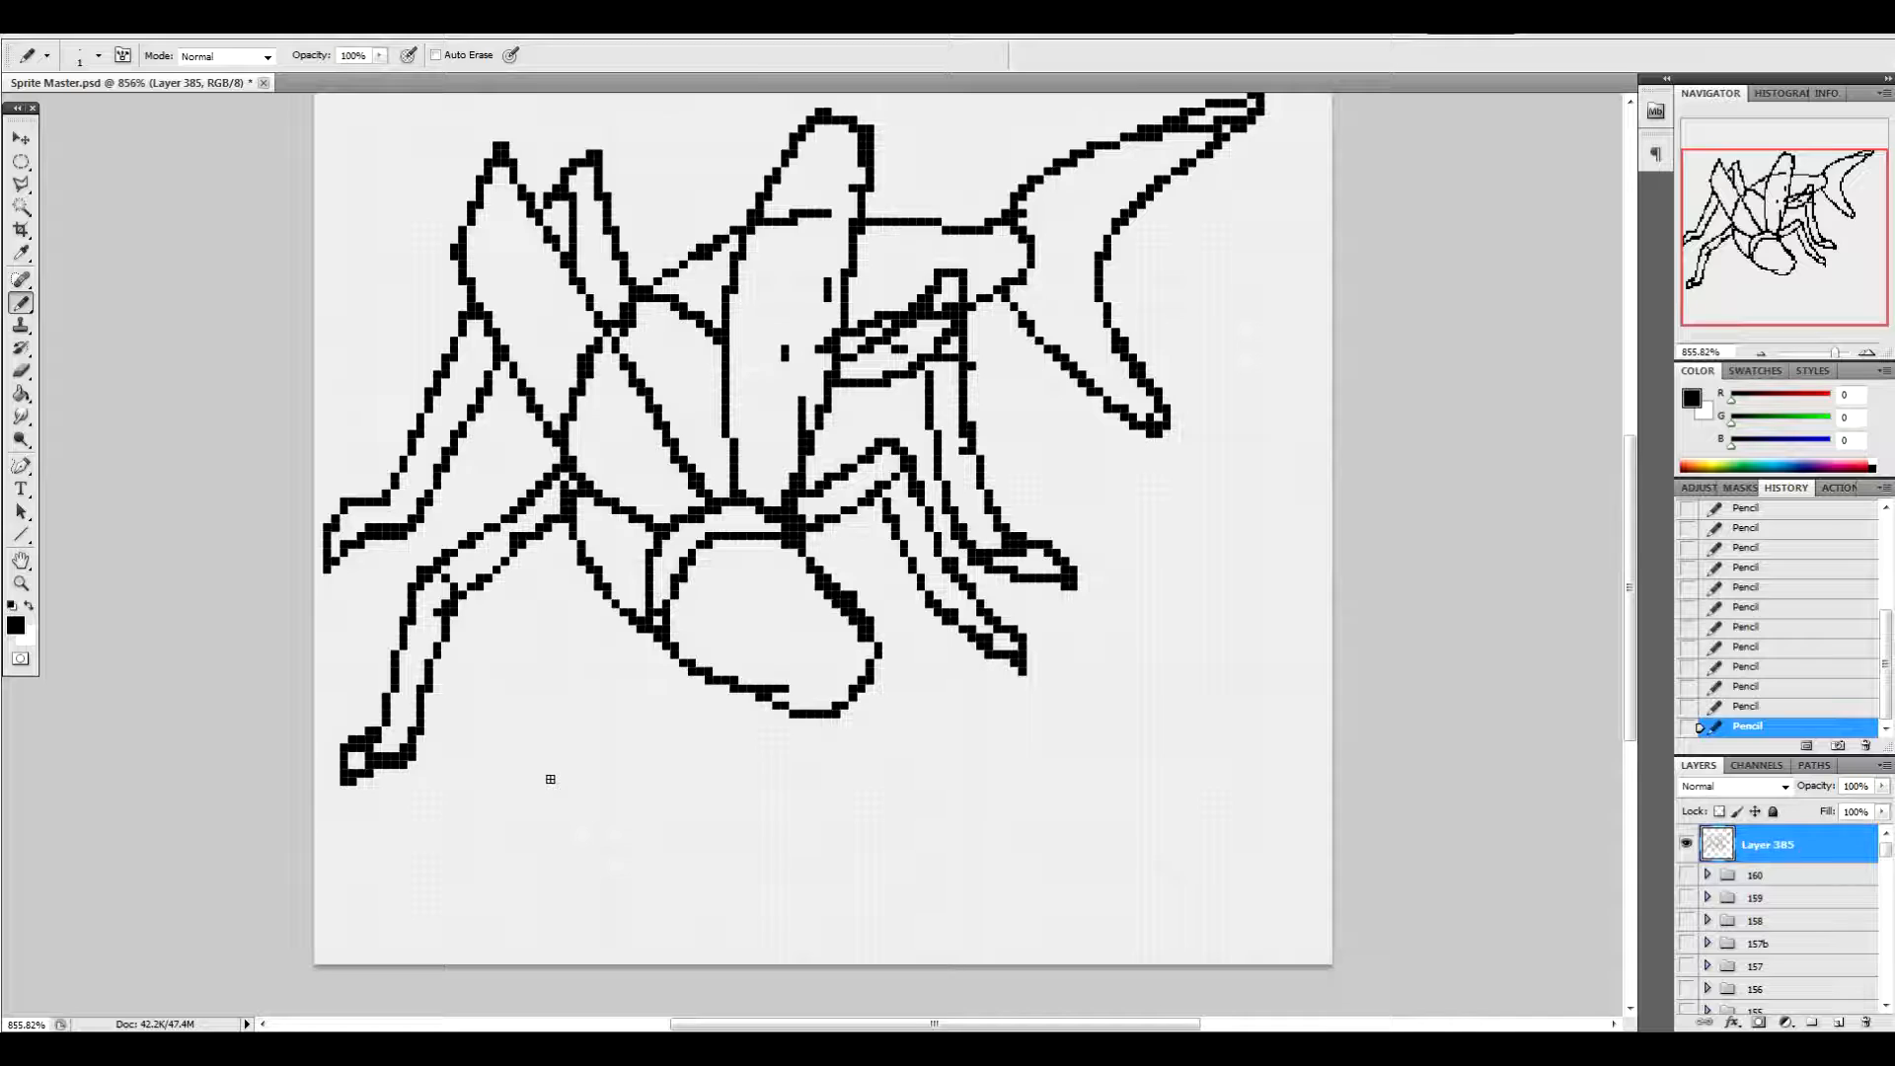
Erase the stray pixels inside the right wing and around the right hind leg's knee
drag(954, 307, 940, 358)
click(954, 316)
click(971, 366)
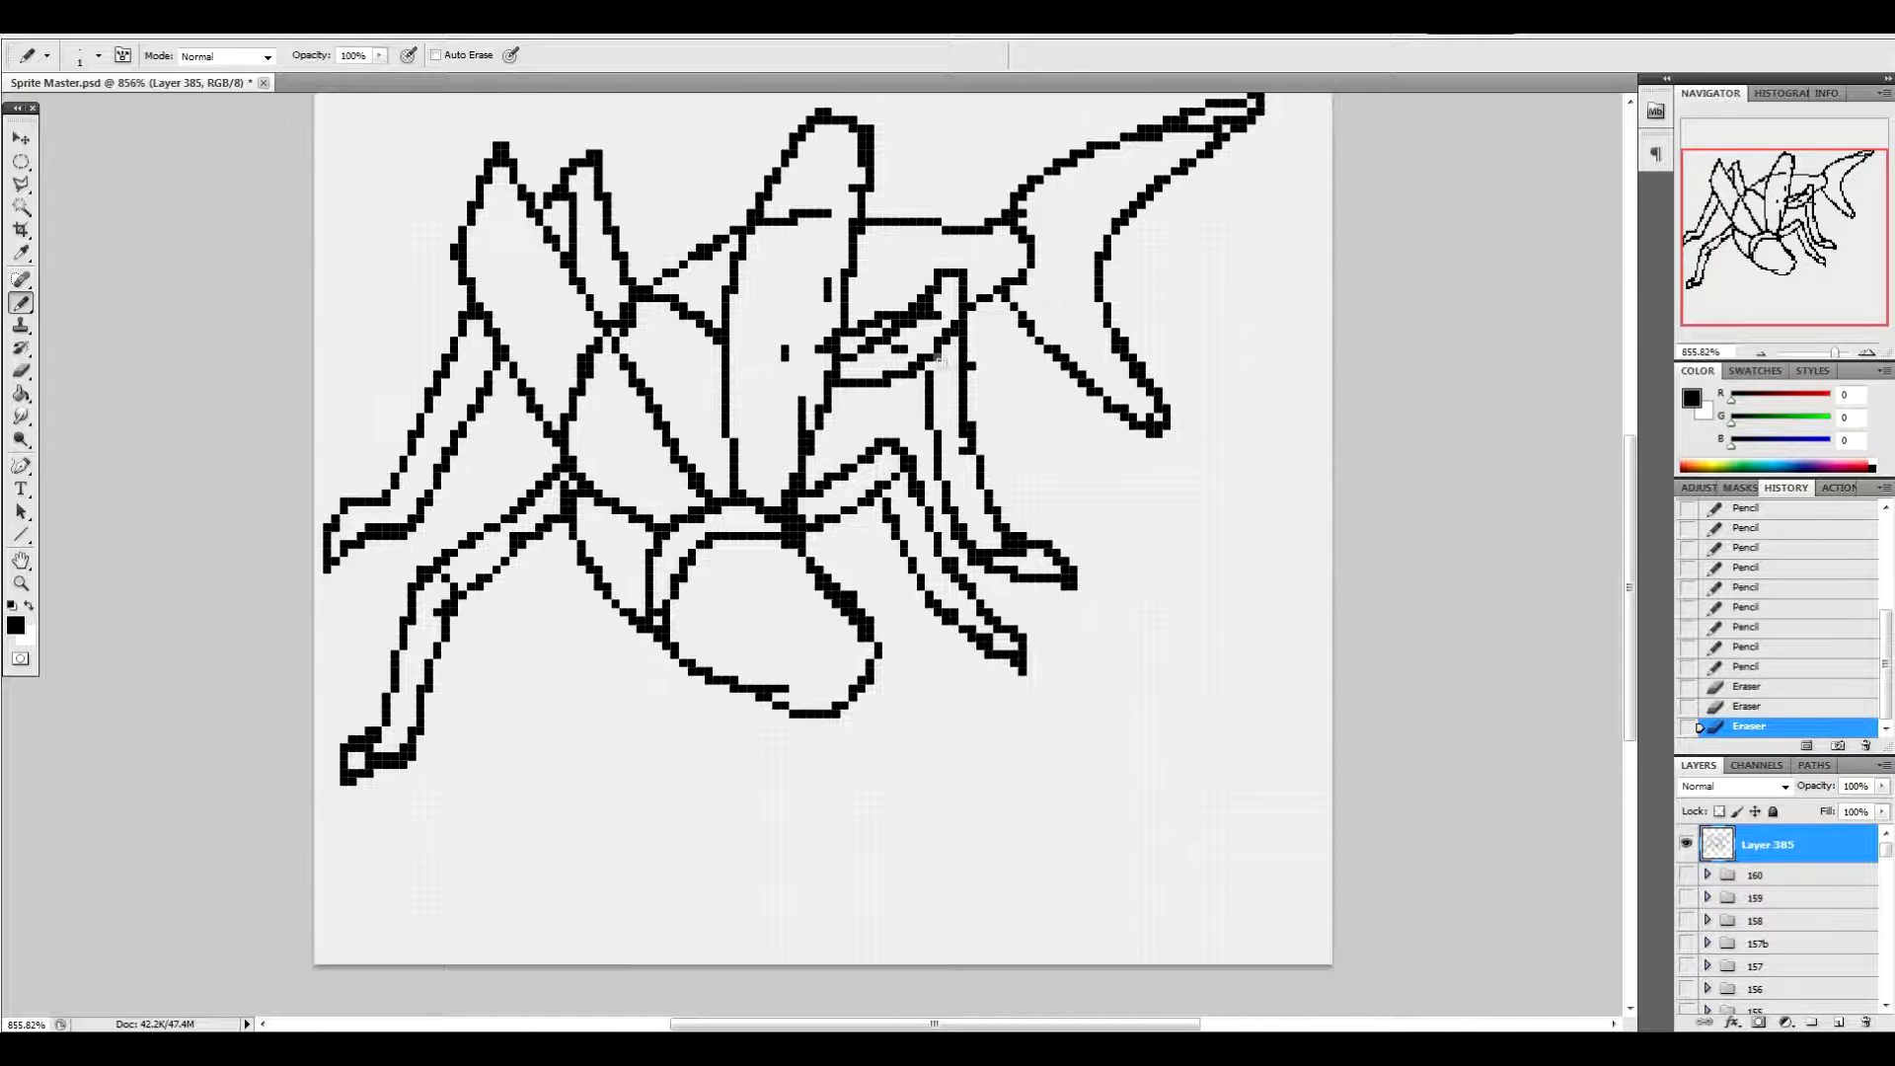
click(930, 307)
click(786, 353)
drag(827, 281, 827, 298)
click(827, 340)
click(827, 348)
click(819, 350)
drag(801, 401, 801, 443)
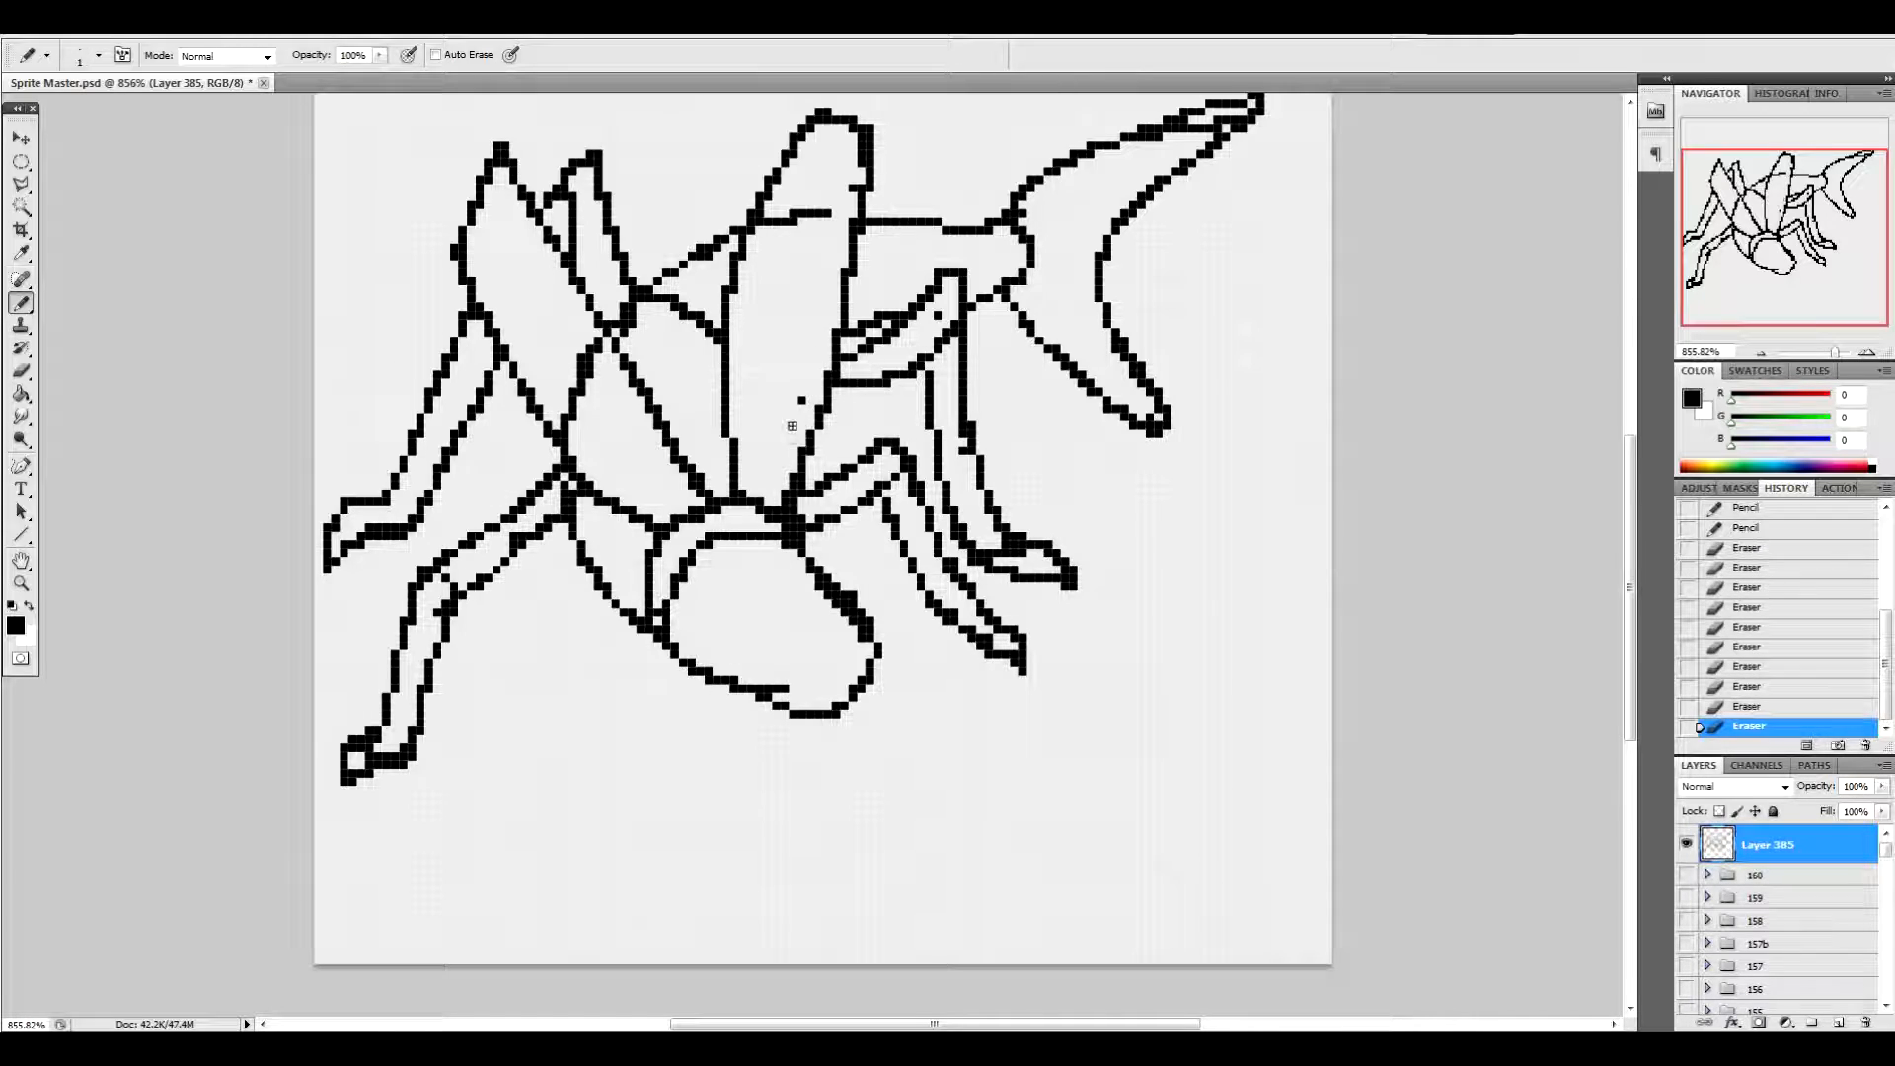
click(939, 314)
drag(966, 447, 964, 432)
Sketch the left front leg hanging down beside the head, with a knee joint and a foot
drag(603, 559, 616, 592)
mouse_move(604, 552)
mouse_down()
mouse_move(571, 622)
mouse_move(594, 671)
mouse_move(582, 698)
mouse_up()
mouse_move(571, 623)
mouse_down()
mouse_move(531, 738)
mouse_move(588, 697)
mouse_up()
mouse_move(554, 775)
mouse_down()
mouse_move(580, 838)
mouse_move(632, 855)
mouse_move(609, 882)
mouse_move(613, 834)
mouse_move(616, 891)
mouse_up()
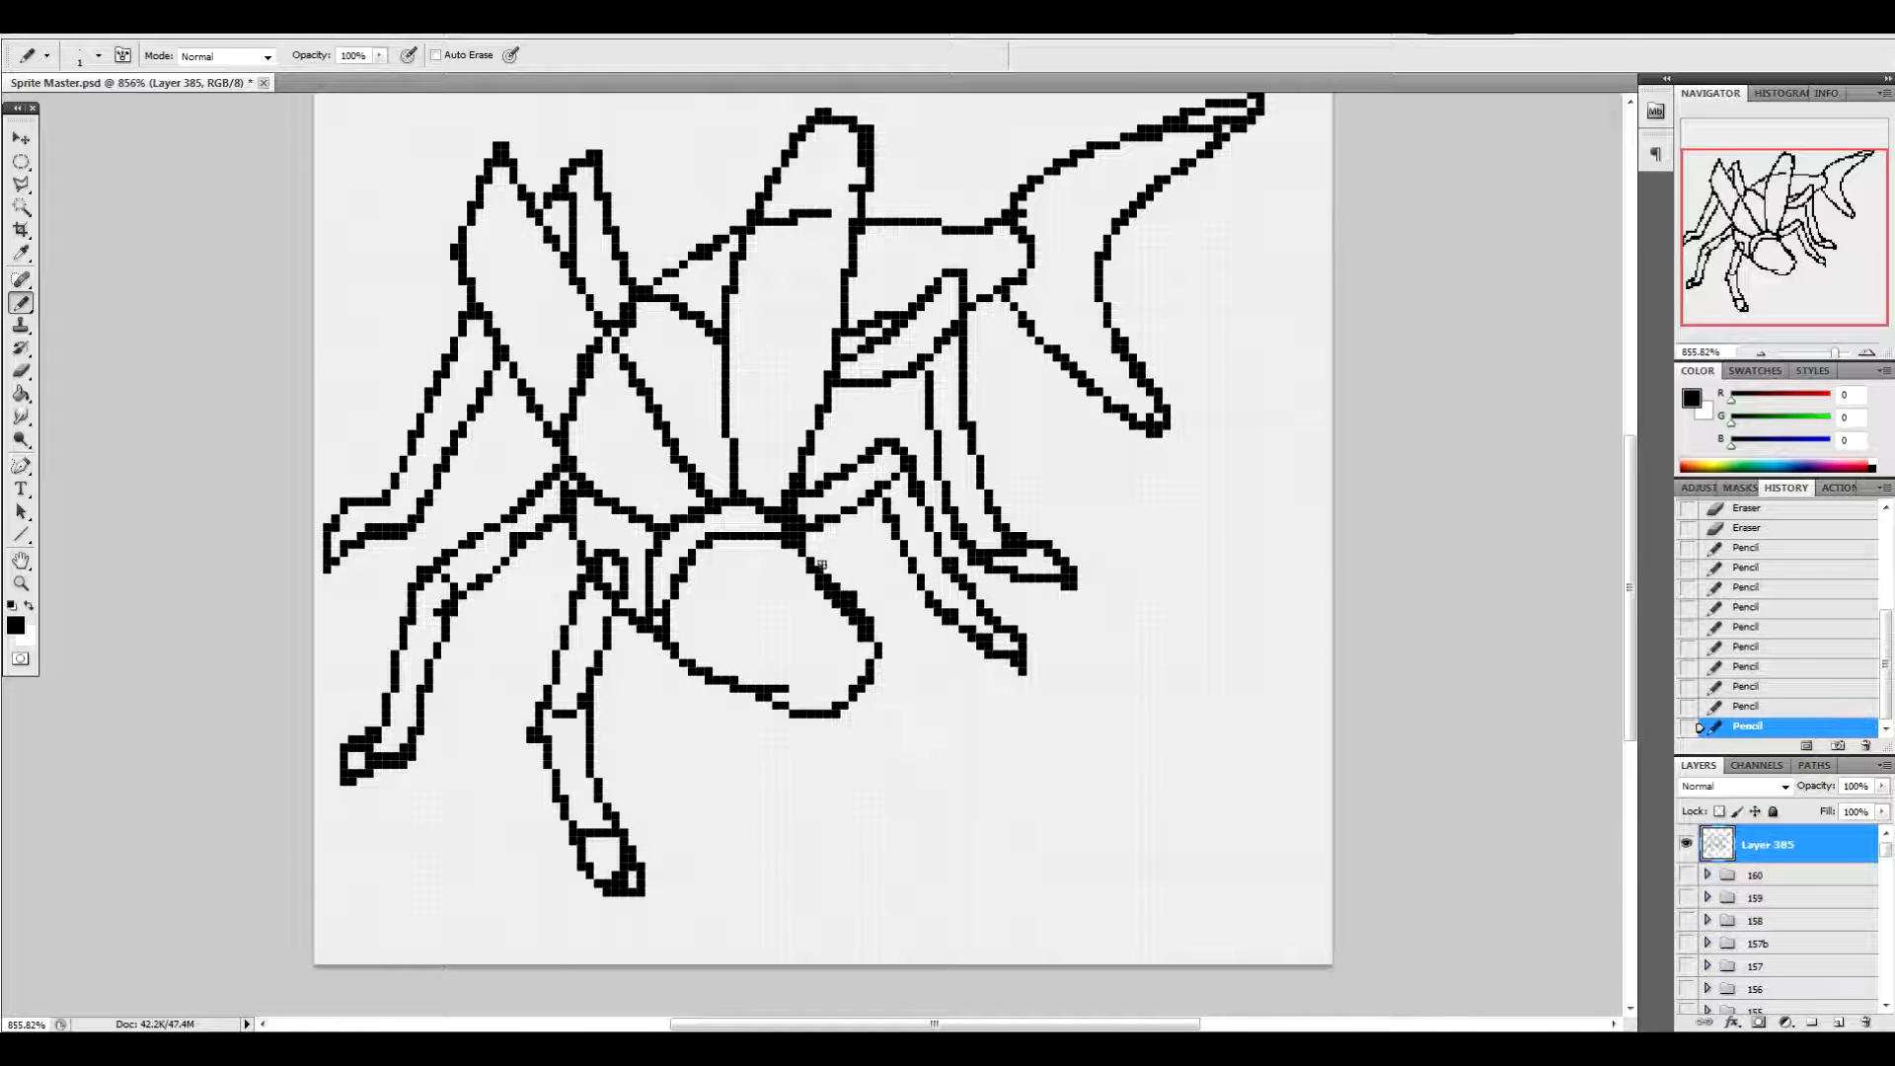
Sketch the right front leg beside the head with a pointed foot, and erase the overlapping head outline and excess foot pixels
mouse_move(808, 560)
mouse_down()
mouse_move(899, 613)
mouse_move(978, 722)
mouse_move(1035, 724)
mouse_move(1050, 748)
mouse_up()
drag(1046, 748, 984, 723)
drag(831, 549, 879, 631)
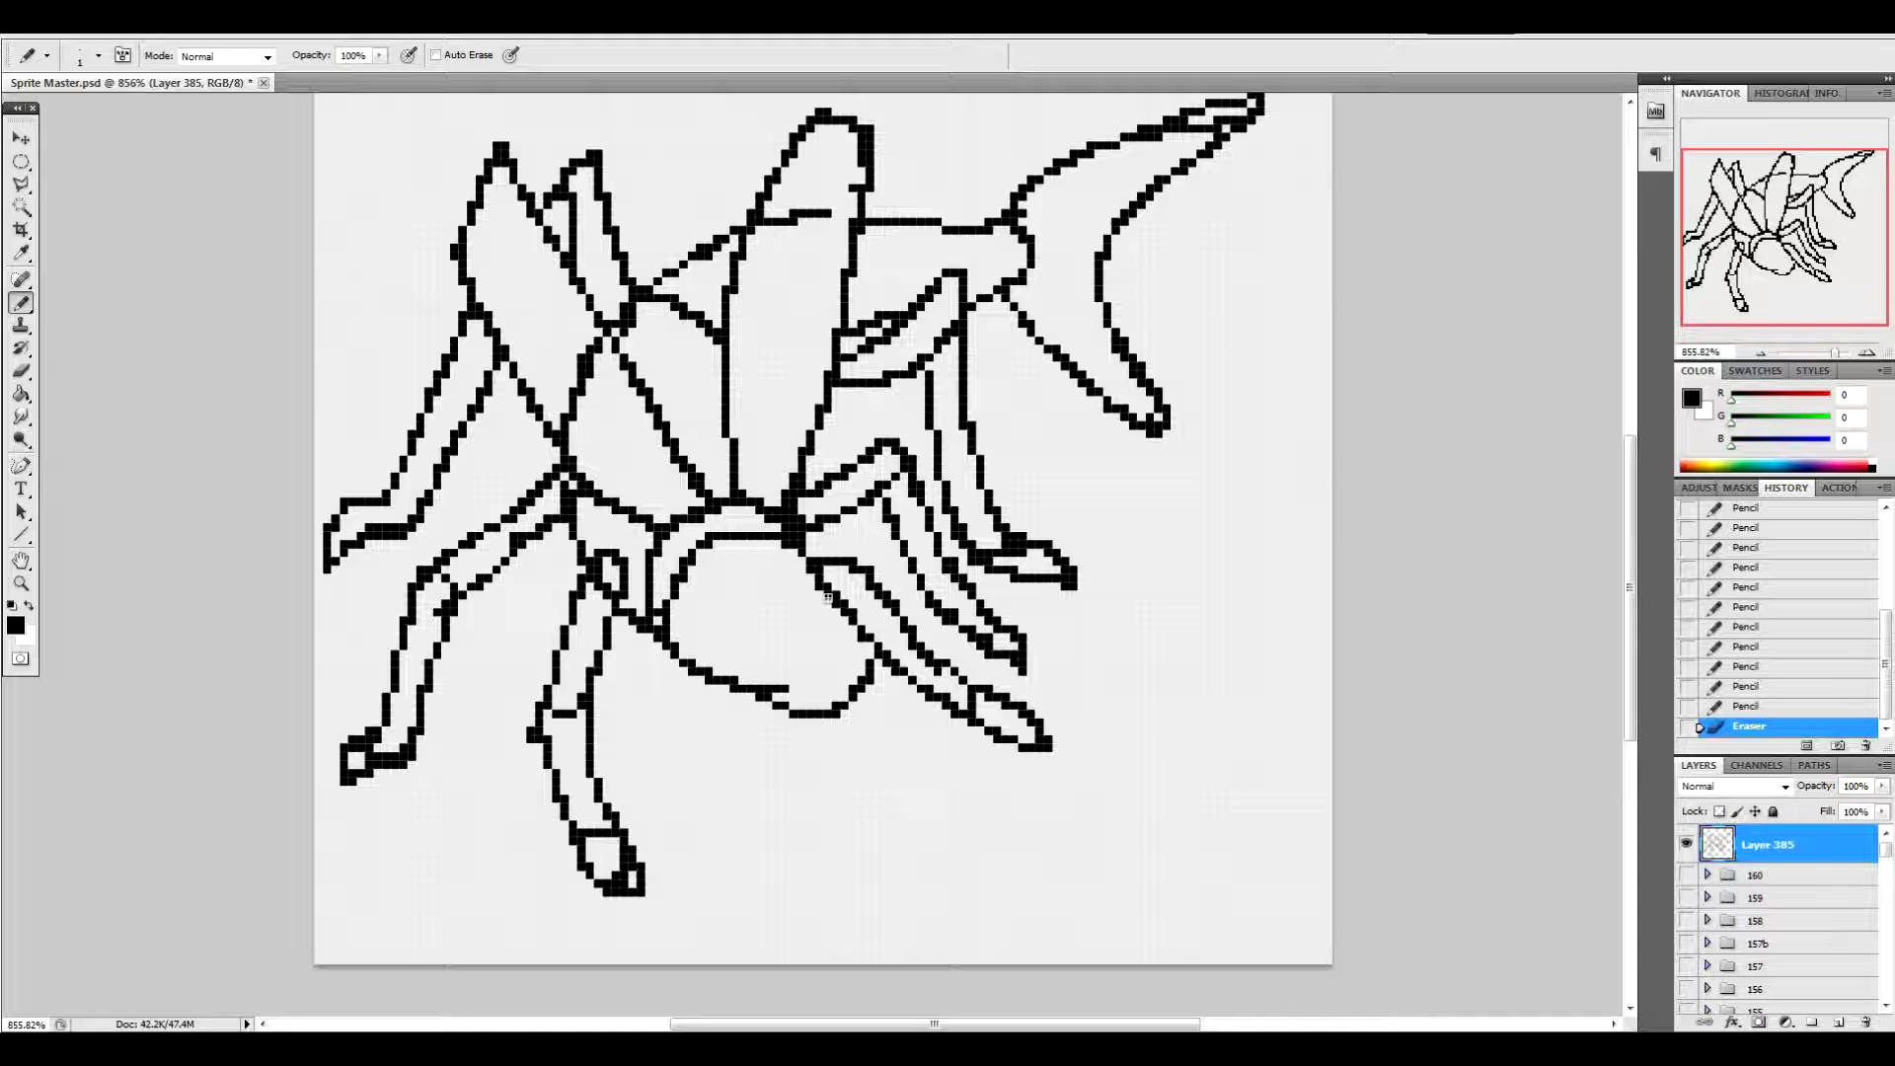
mouse_move(1024, 554)
mouse_down()
mouse_move(1076, 532)
mouse_move(1073, 586)
mouse_up()
Move the whole creature sketch slightly down and to the right so the tail fin fits on the canvas
key(v)
drag(1131, 430, 1137, 456)
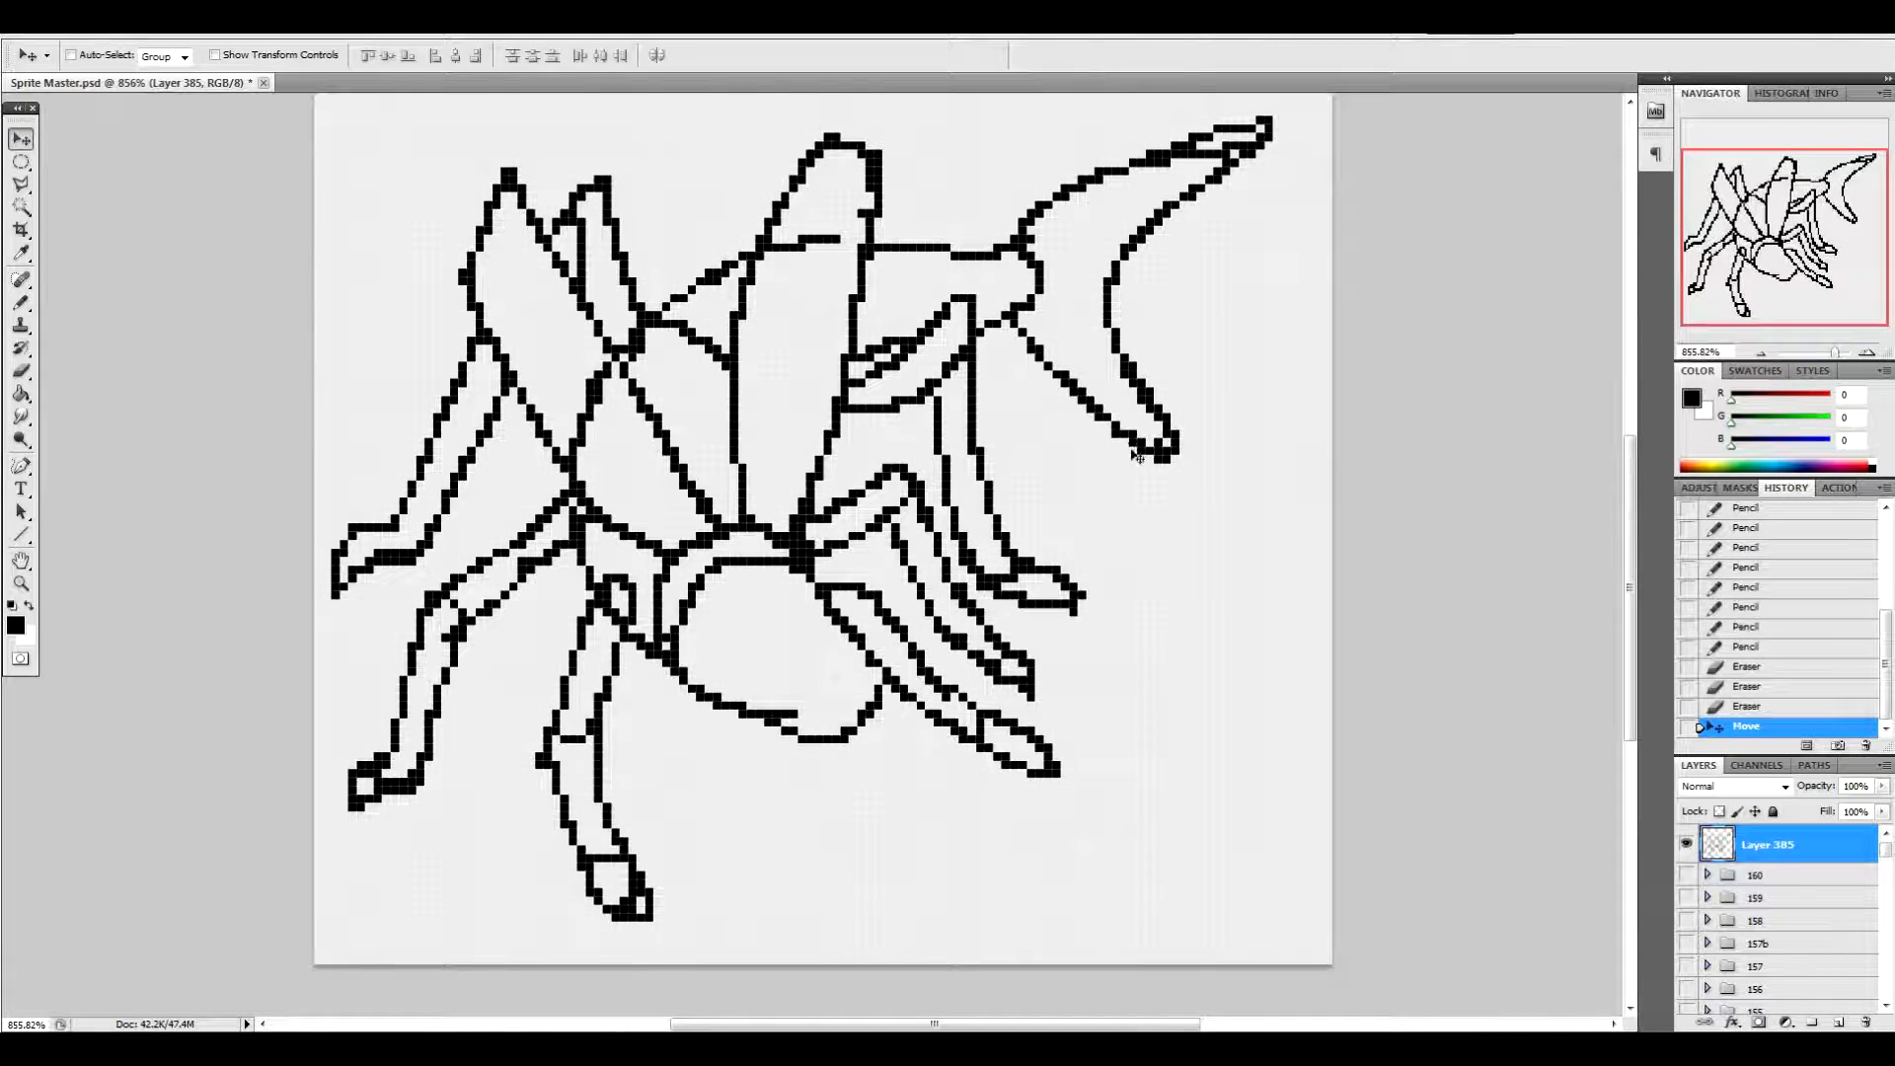
mouse_move(1634, 508)
mouse_down()
mouse_move(1626, 423)
mouse_move(1612, 507)
mouse_up()
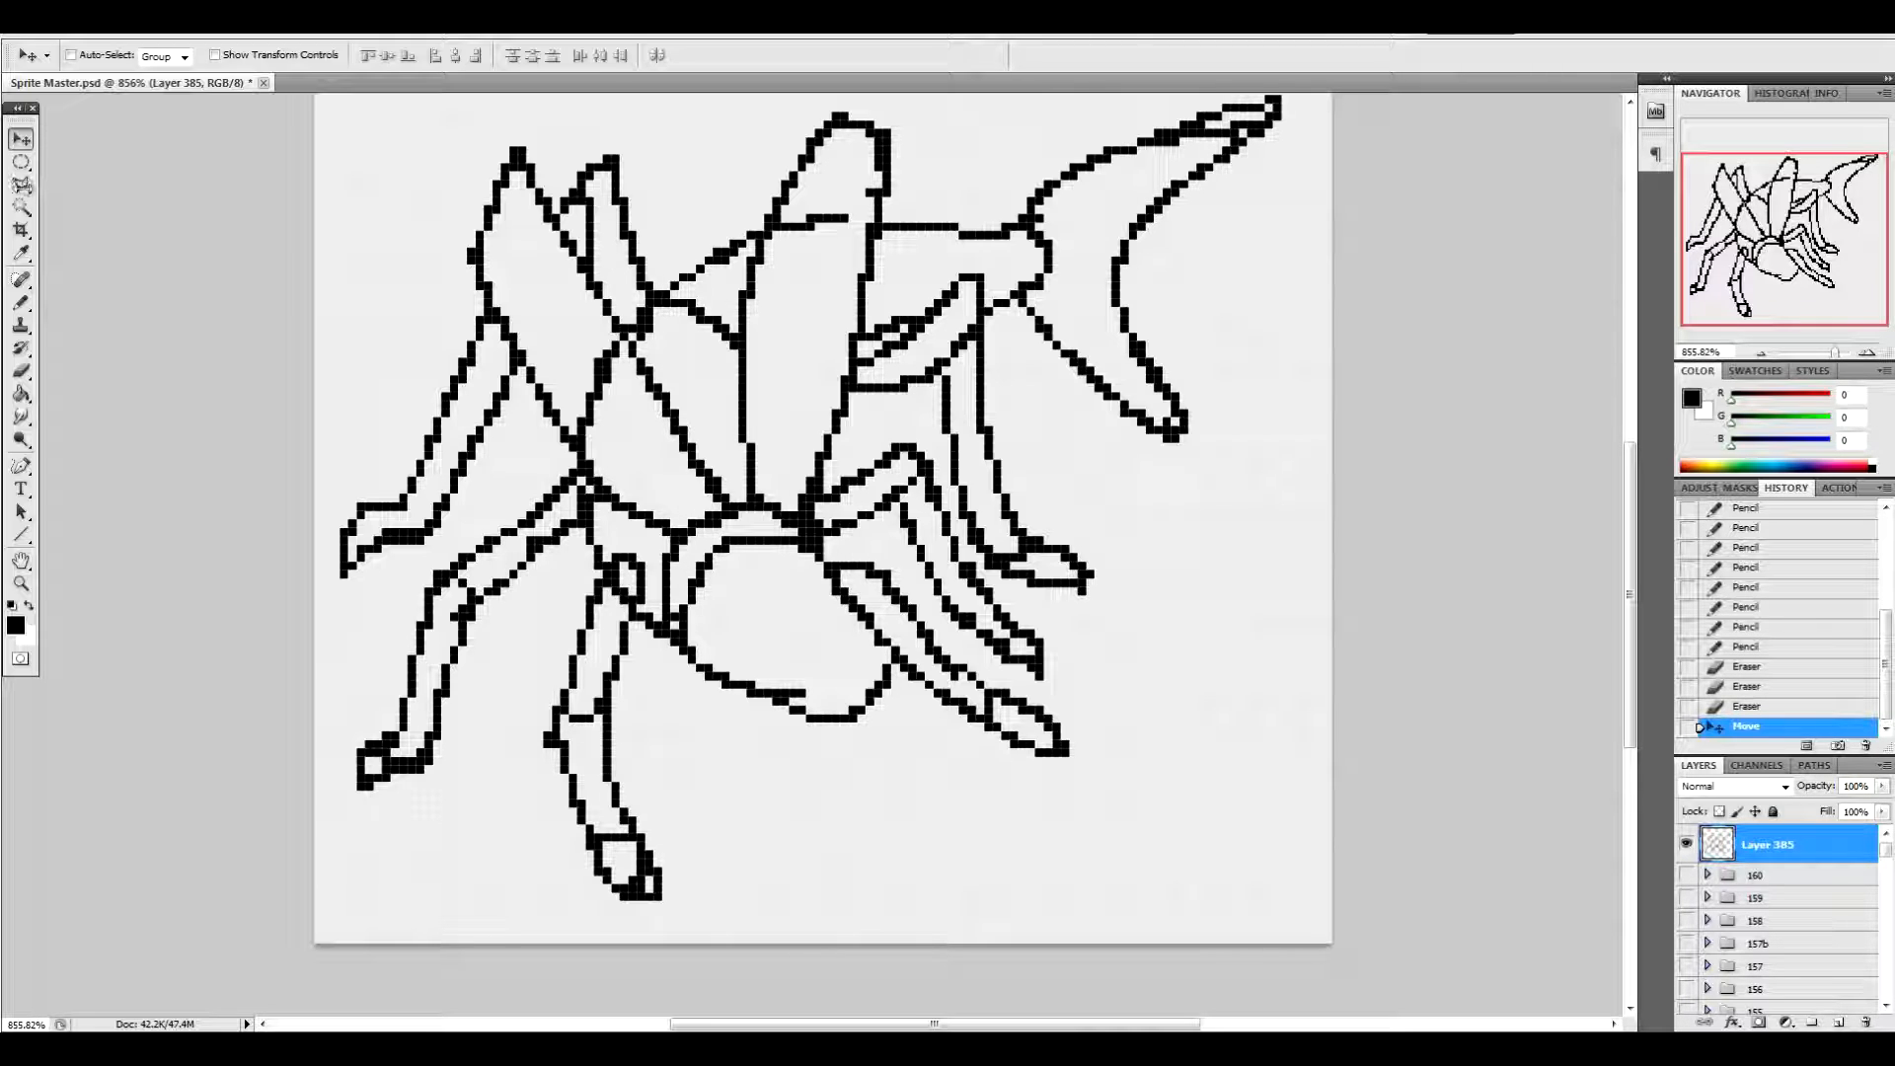
Sketch a long pointed sword bill extending from the head's tip and a short lower jaw beneath it with the Pencil
click(21, 303)
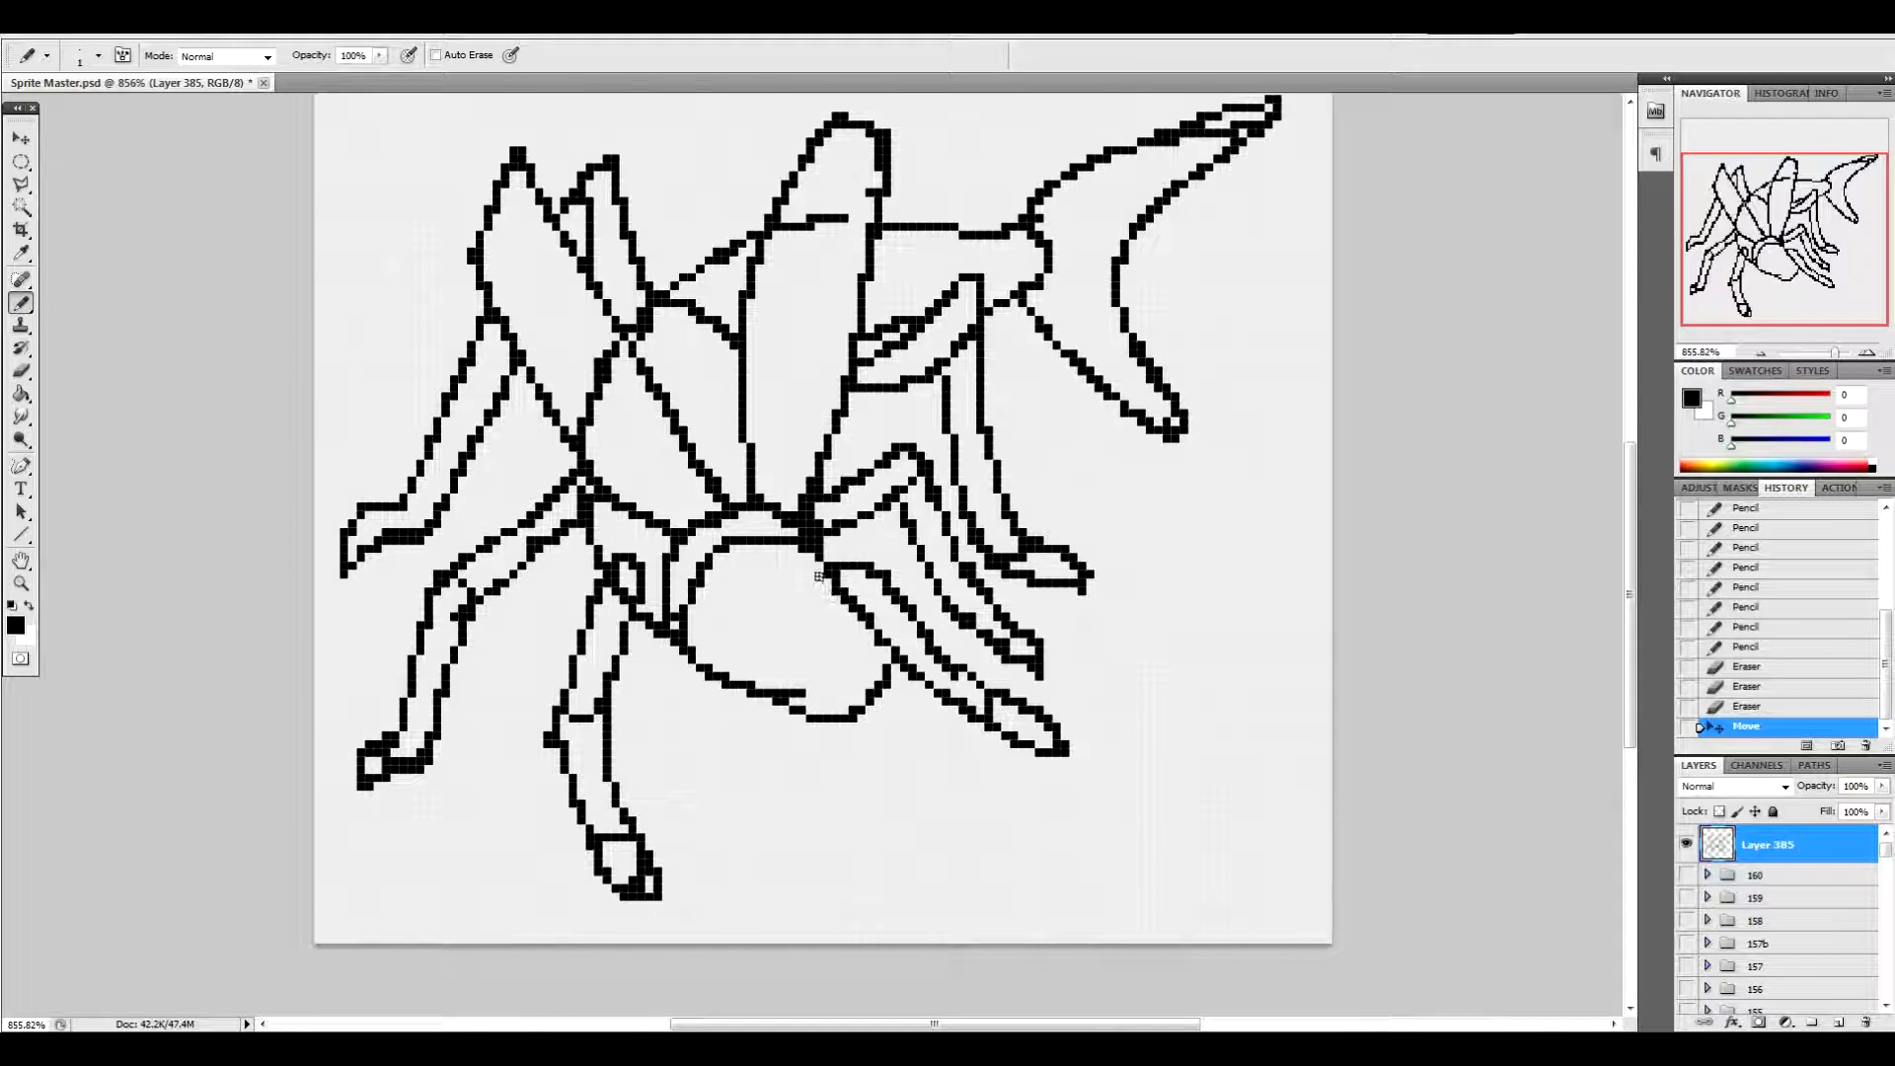
mouse_move(889, 671)
mouse_down()
mouse_move(1044, 854)
mouse_move(828, 740)
mouse_up()
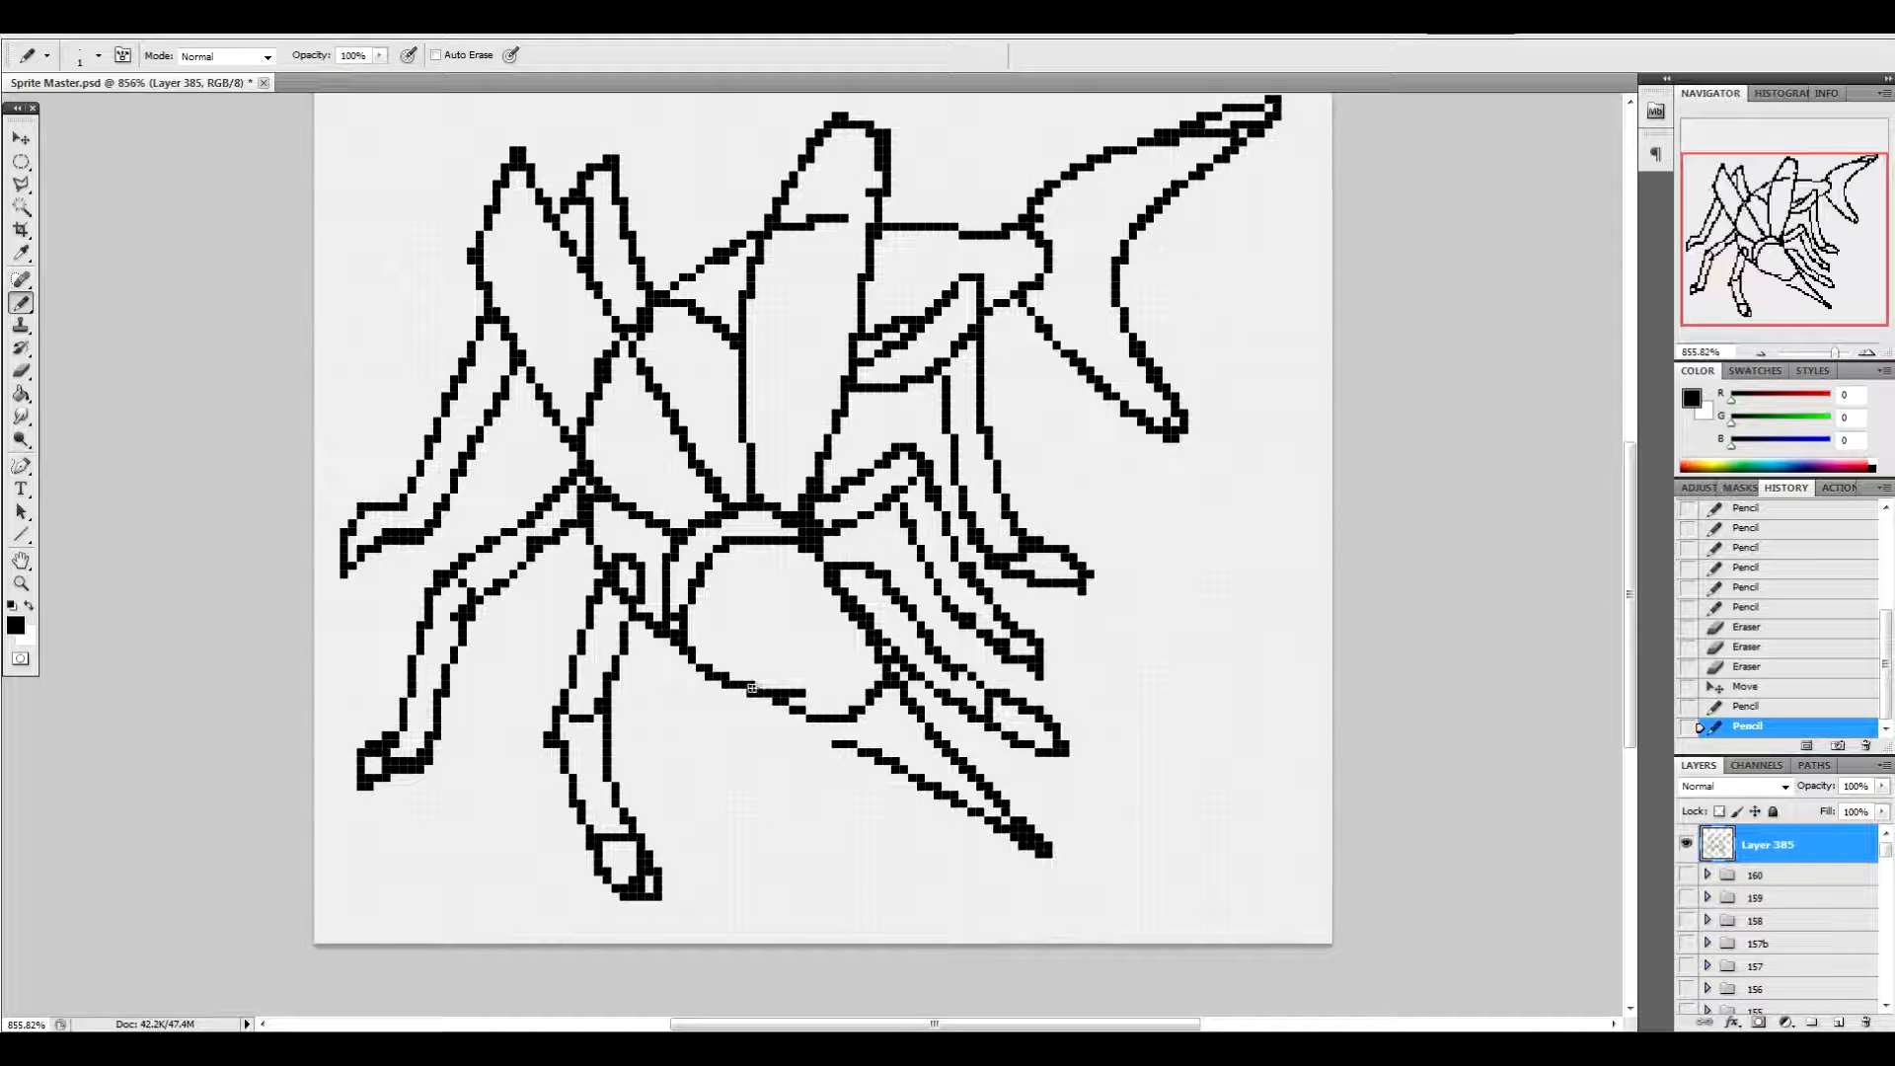
mouse_move(868, 748)
mouse_down()
mouse_move(797, 690)
mouse_move(755, 694)
mouse_move(864, 752)
mouse_up()
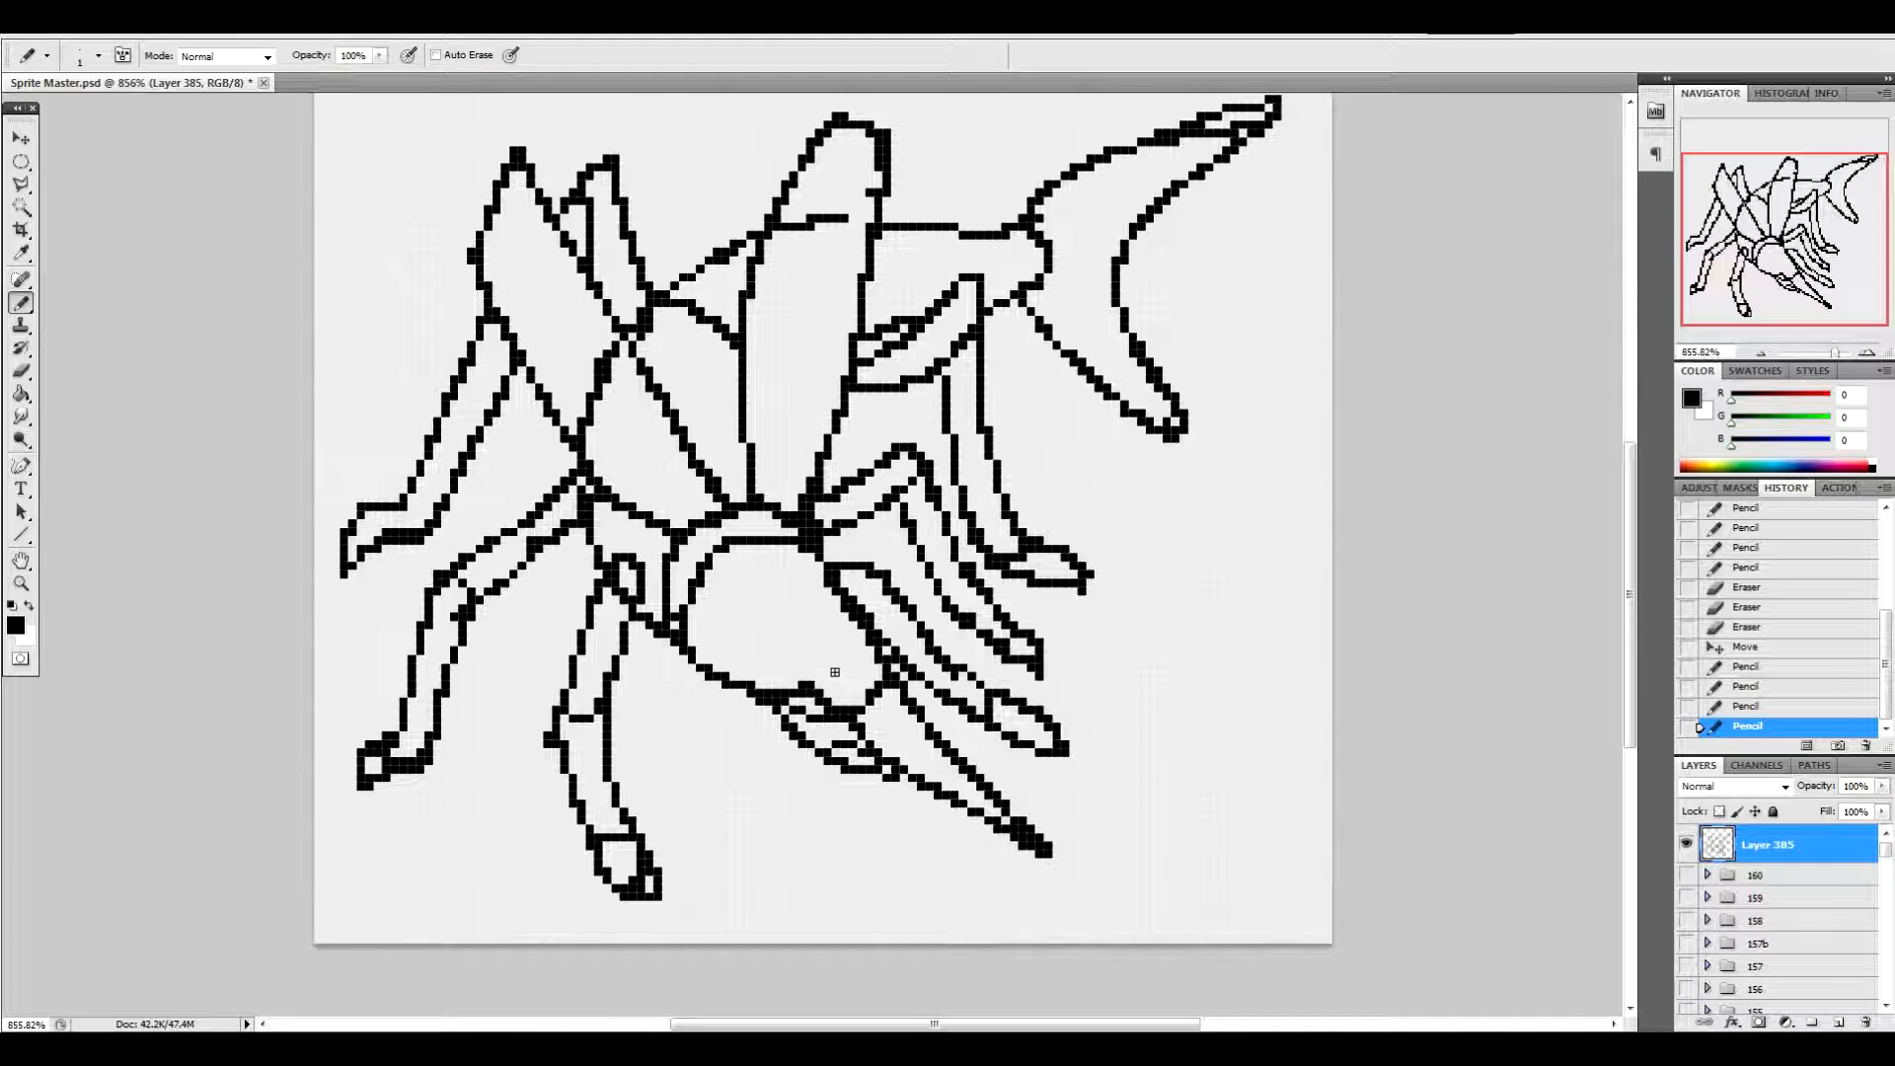
Erase the old rounded head tip and the overlapping lines where the bill, lower jaw and right front leg meet the head
key(e)
mouse_move(802, 684)
mouse_down()
mouse_move(874, 734)
mouse_move(883, 684)
mouse_move(829, 694)
mouse_move(903, 764)
mouse_move(842, 743)
mouse_move(859, 752)
mouse_move(841, 663)
mouse_move(846, 727)
mouse_move(833, 666)
mouse_move(838, 695)
mouse_move(783, 702)
mouse_up()
key(b)
click(896, 762)
click(809, 701)
click(836, 744)
click(878, 768)
click(929, 736)
click(900, 671)
click(908, 682)
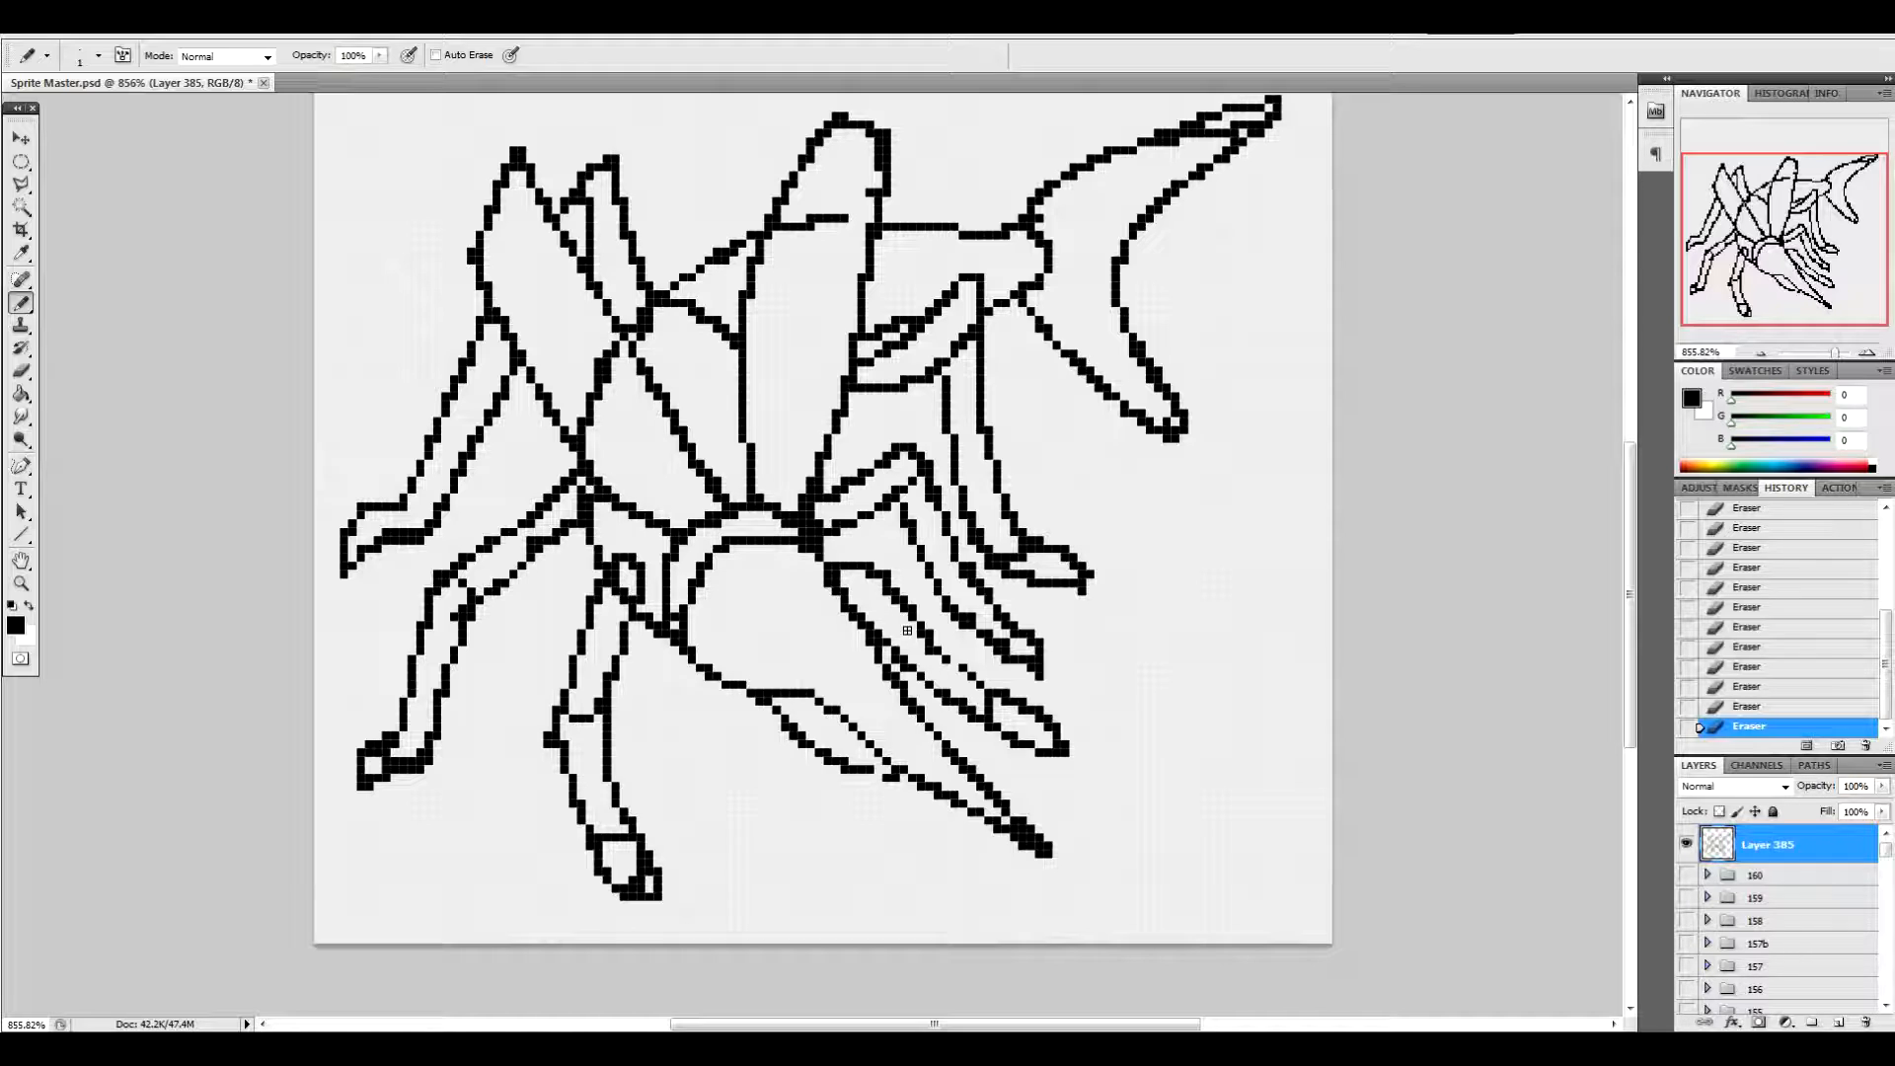
Reshape the right wing's rounded tip into a sharp point and erase the leftover outline
mouse_move(887, 148)
mouse_down()
mouse_move(885, 106)
mouse_move(840, 123)
mouse_up()
click(869, 98)
click(878, 100)
drag(1630, 467, 1630, 448)
click(888, 166)
drag(888, 165, 855, 163)
mouse_move(863, 182)
mouse_down()
mouse_move(878, 215)
mouse_move(886, 181)
mouse_up()
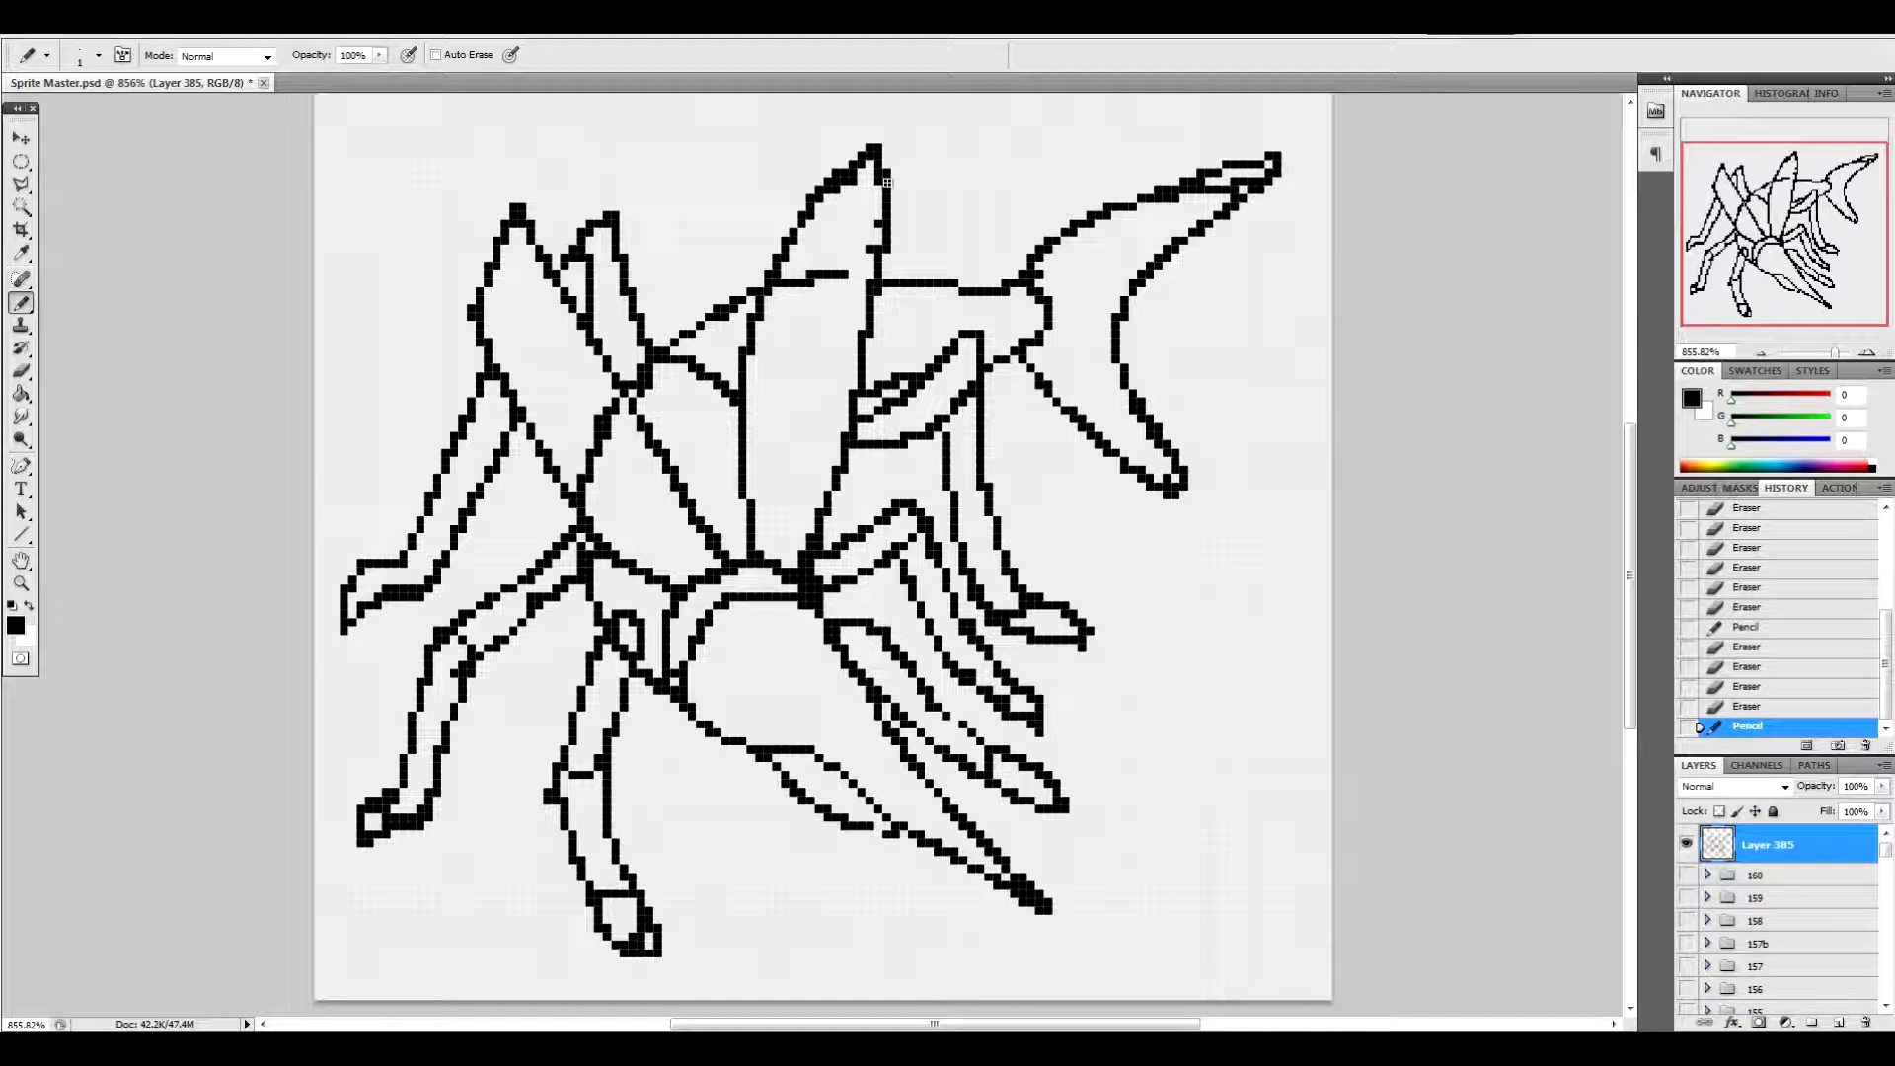
Erase the body outline crossing the left wing and tidy single pixels around the left hind leg, jaw and collar
mouse_move(616, 399)
mouse_down()
mouse_move(590, 470)
mouse_move(610, 414)
mouse_move(595, 424)
mouse_move(625, 418)
mouse_up()
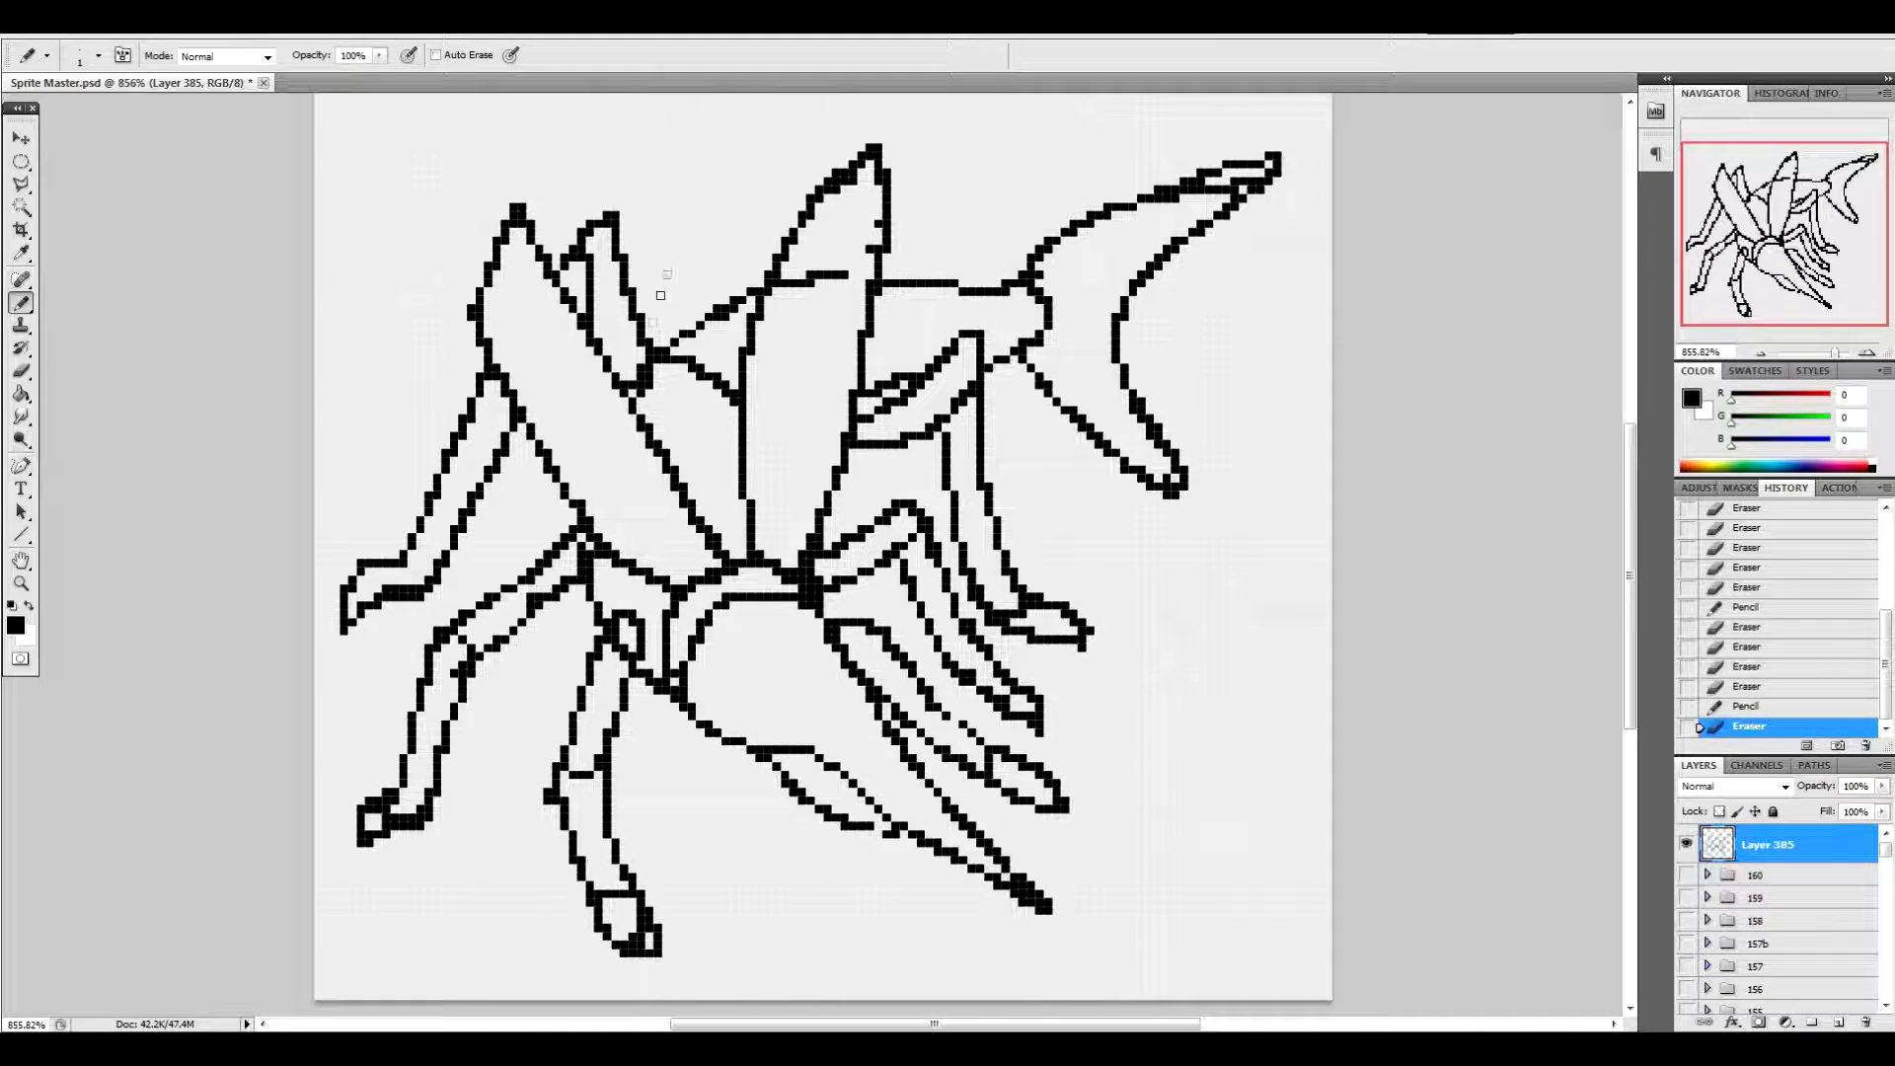
click(651, 379)
click(575, 260)
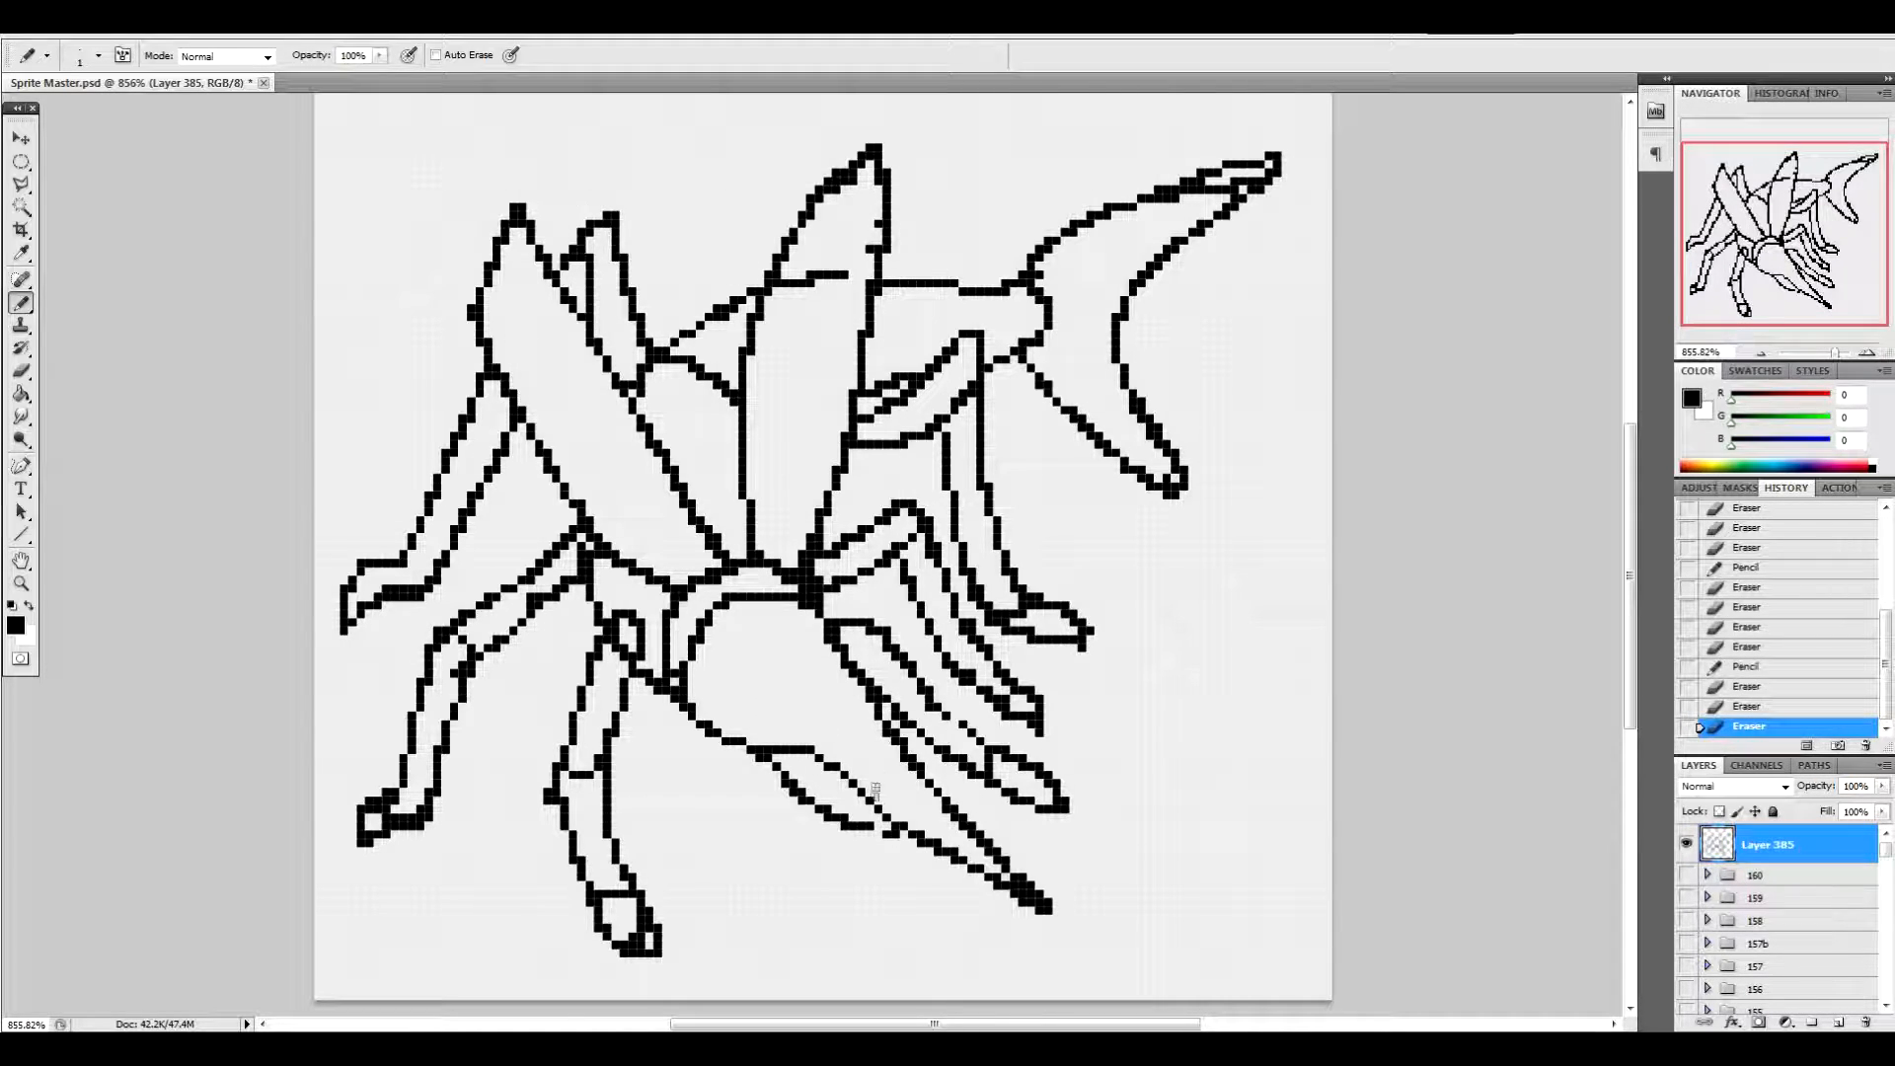
click(875, 805)
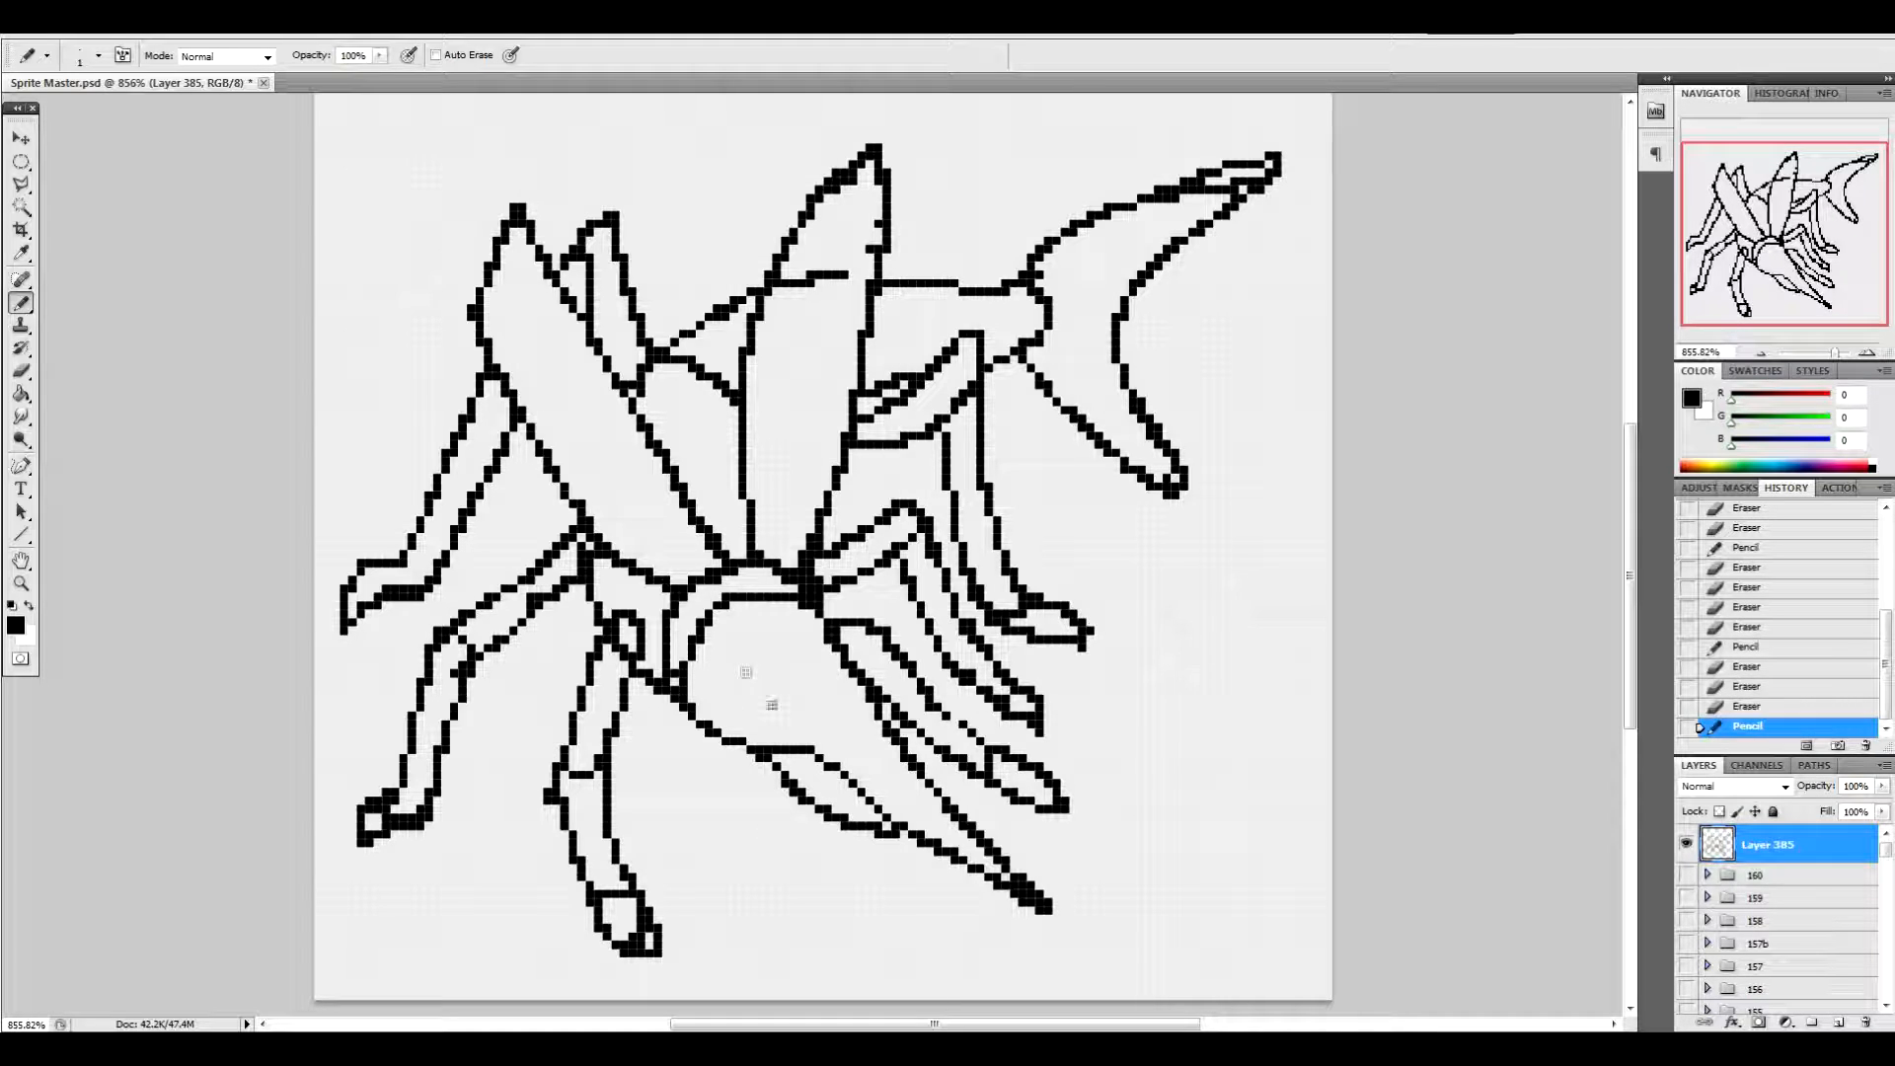
click(764, 747)
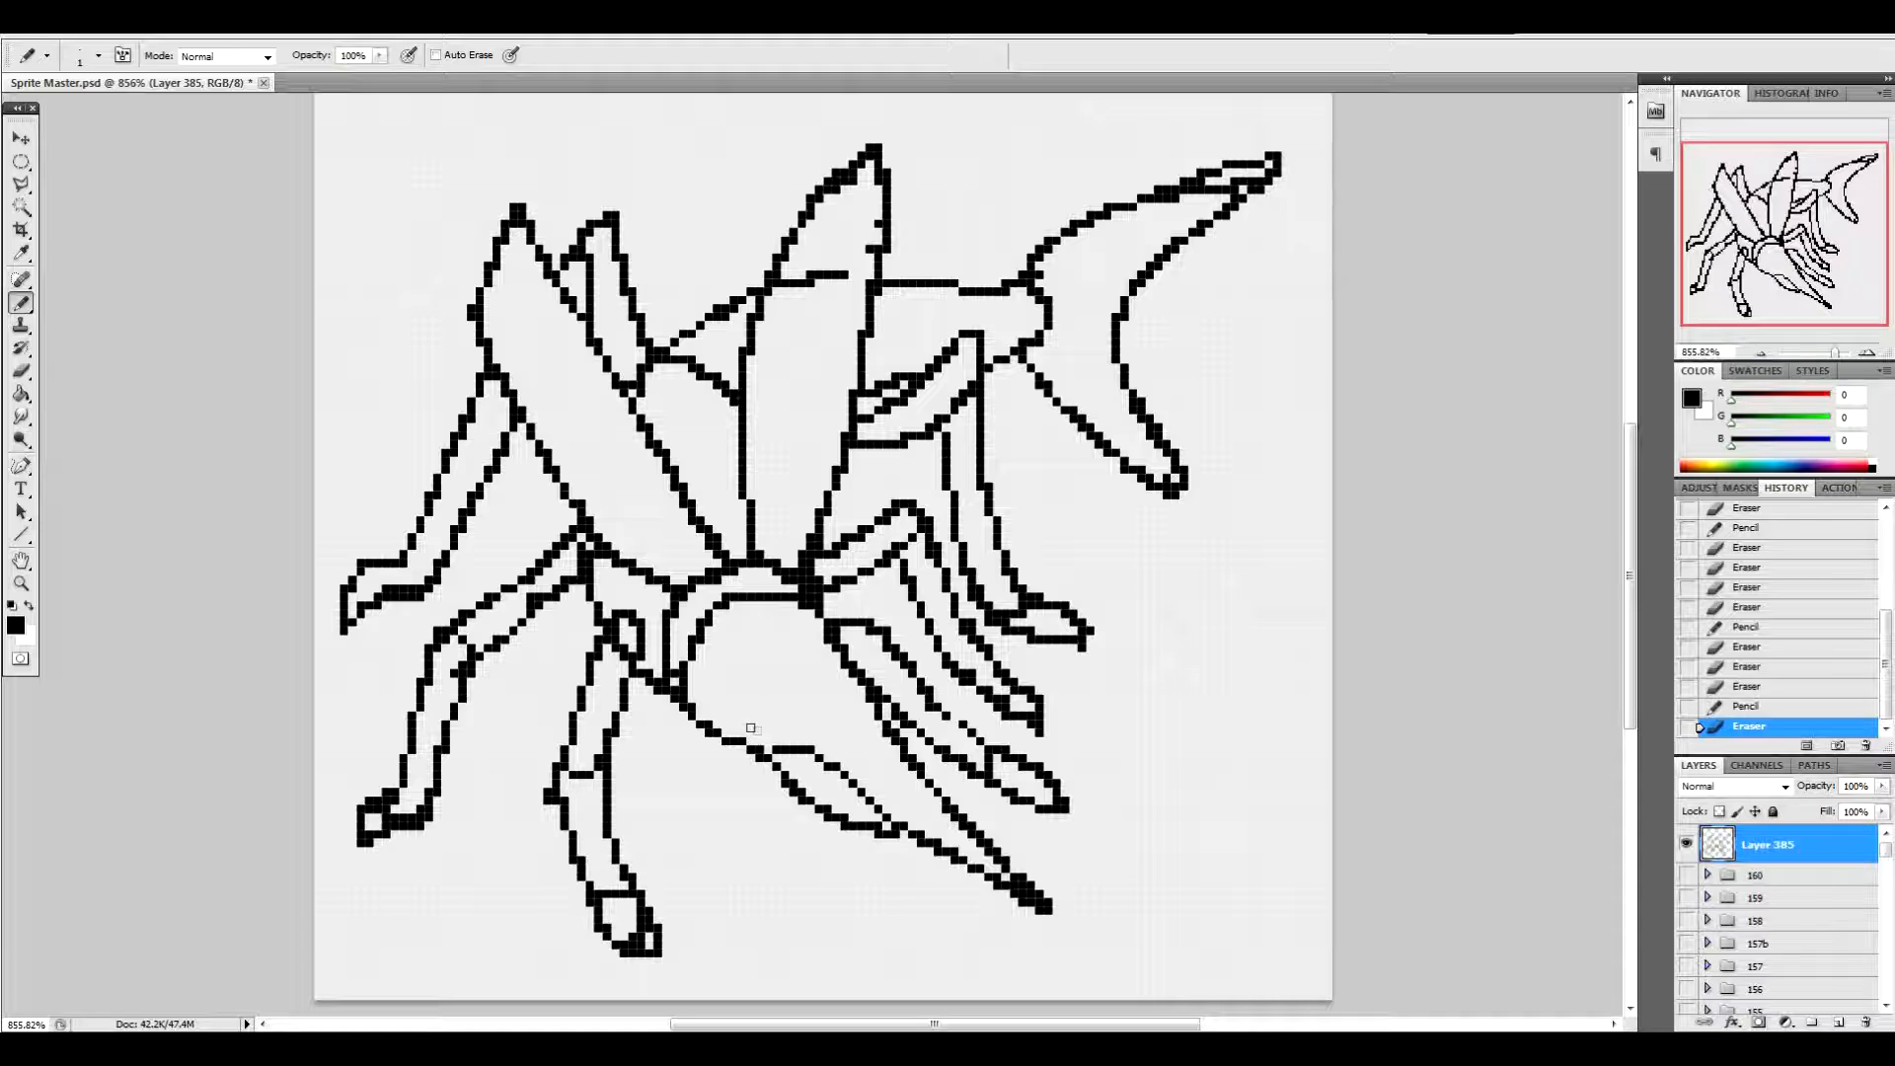
click(762, 735)
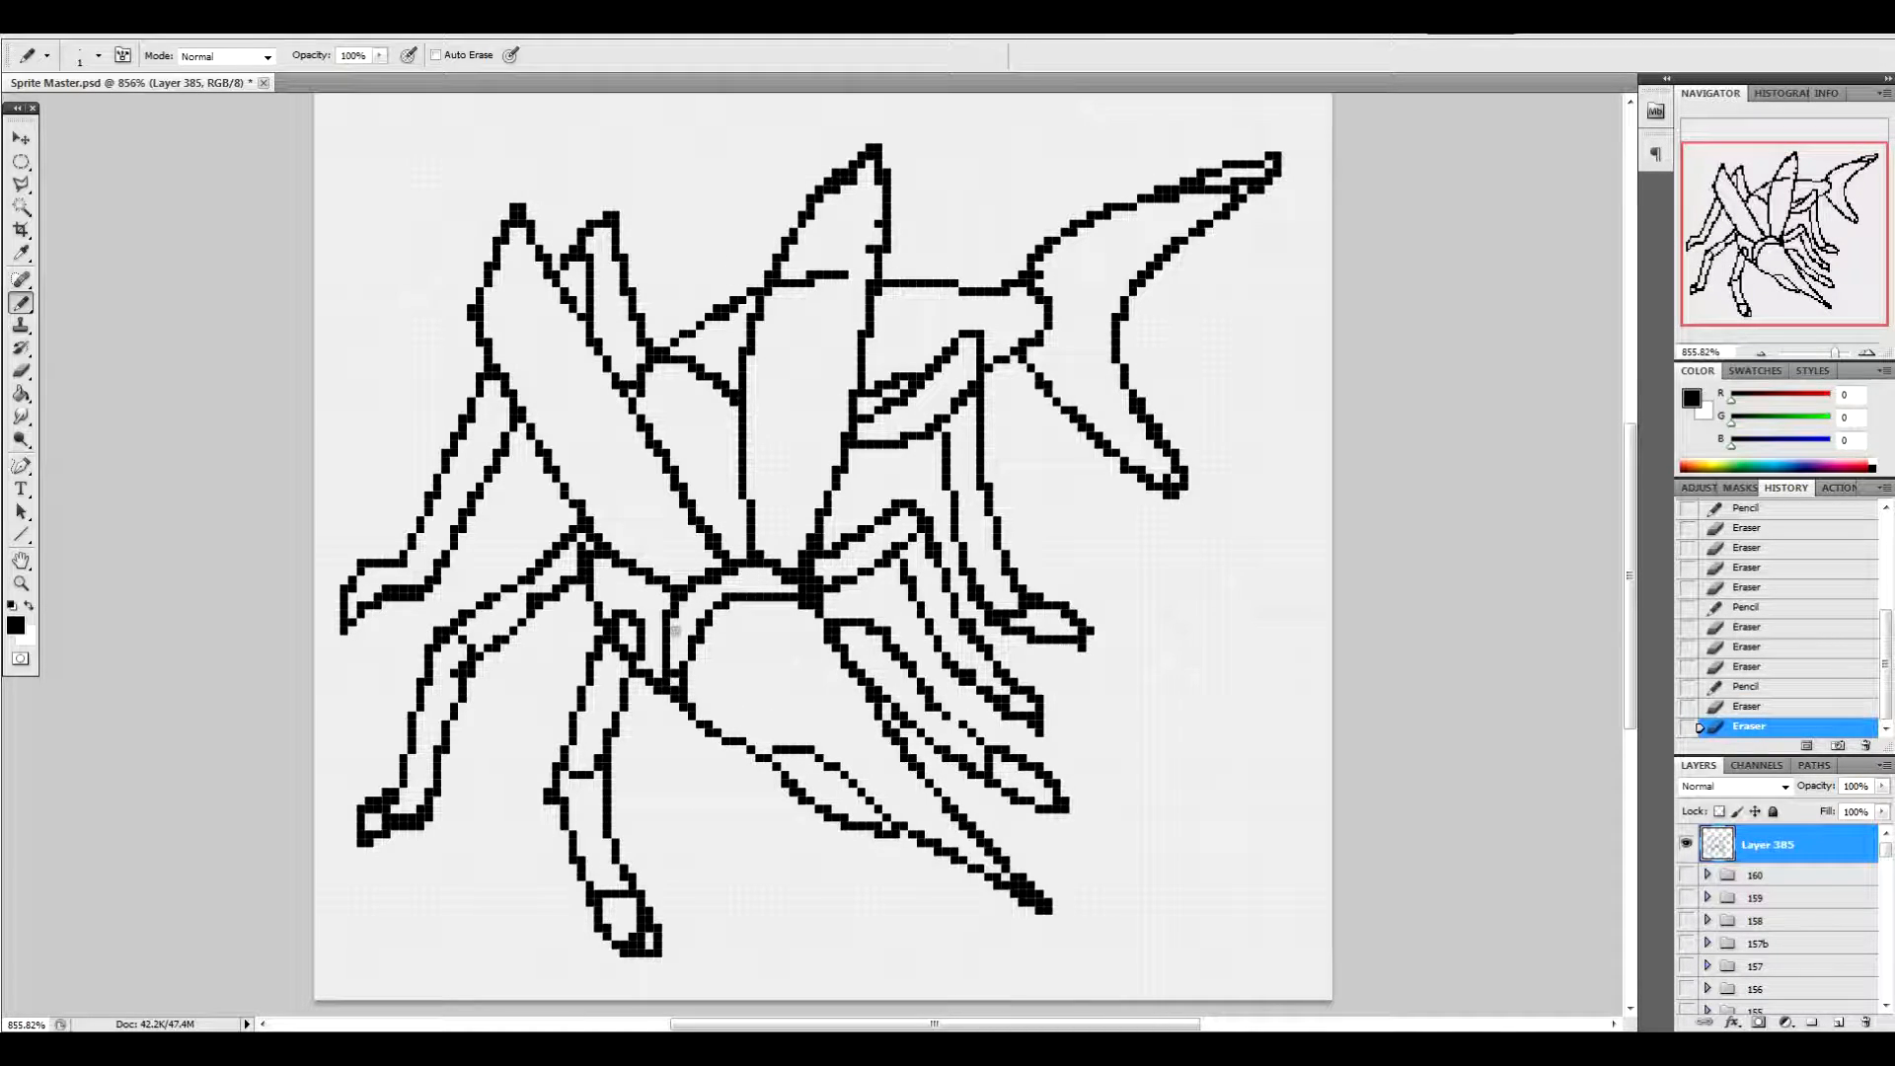
click(682, 669)
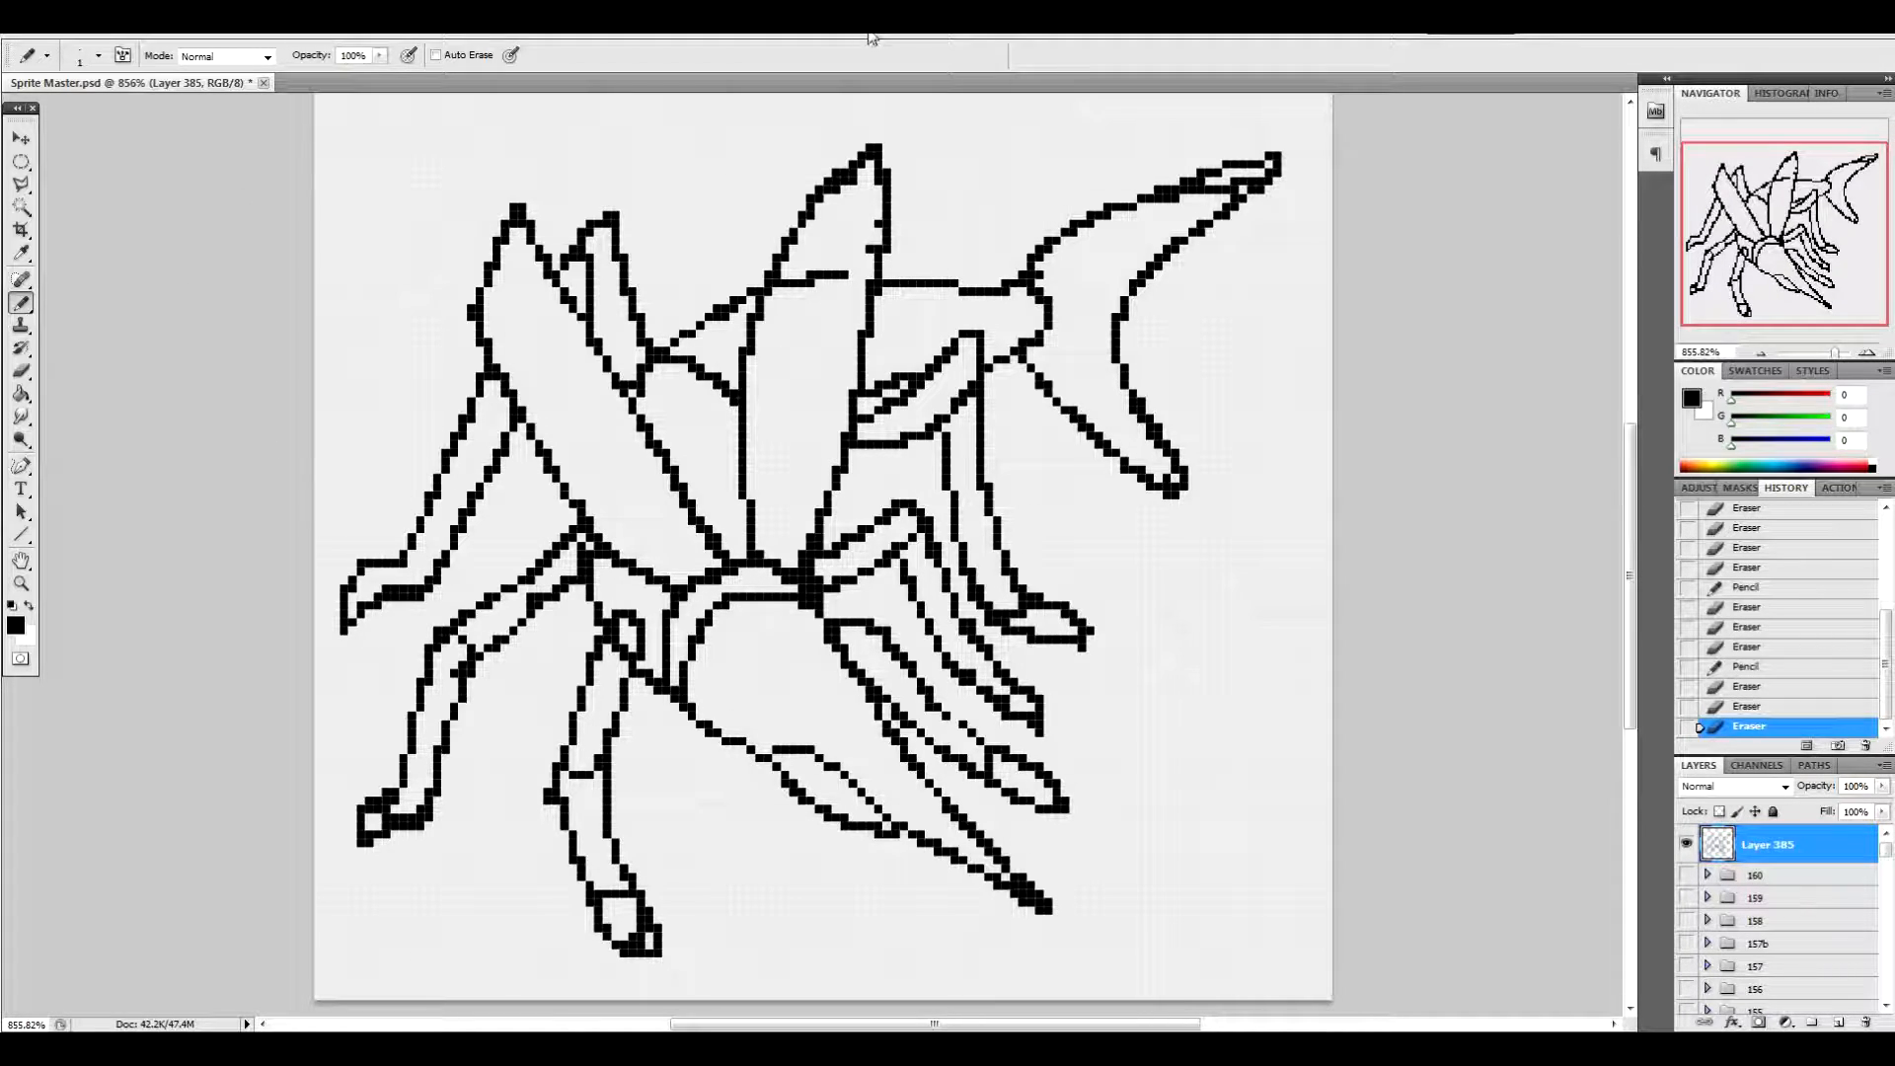
Draw a small round eye in the middle of the head and erase excess pixels along the head's edge near the right front leg
mouse_move(783, 697)
mouse_down()
mouse_move(762, 666)
mouse_move(811, 689)
mouse_move(771, 715)
mouse_move(760, 667)
mouse_move(786, 700)
mouse_up()
click(770, 675)
click(795, 682)
click(770, 691)
click(809, 699)
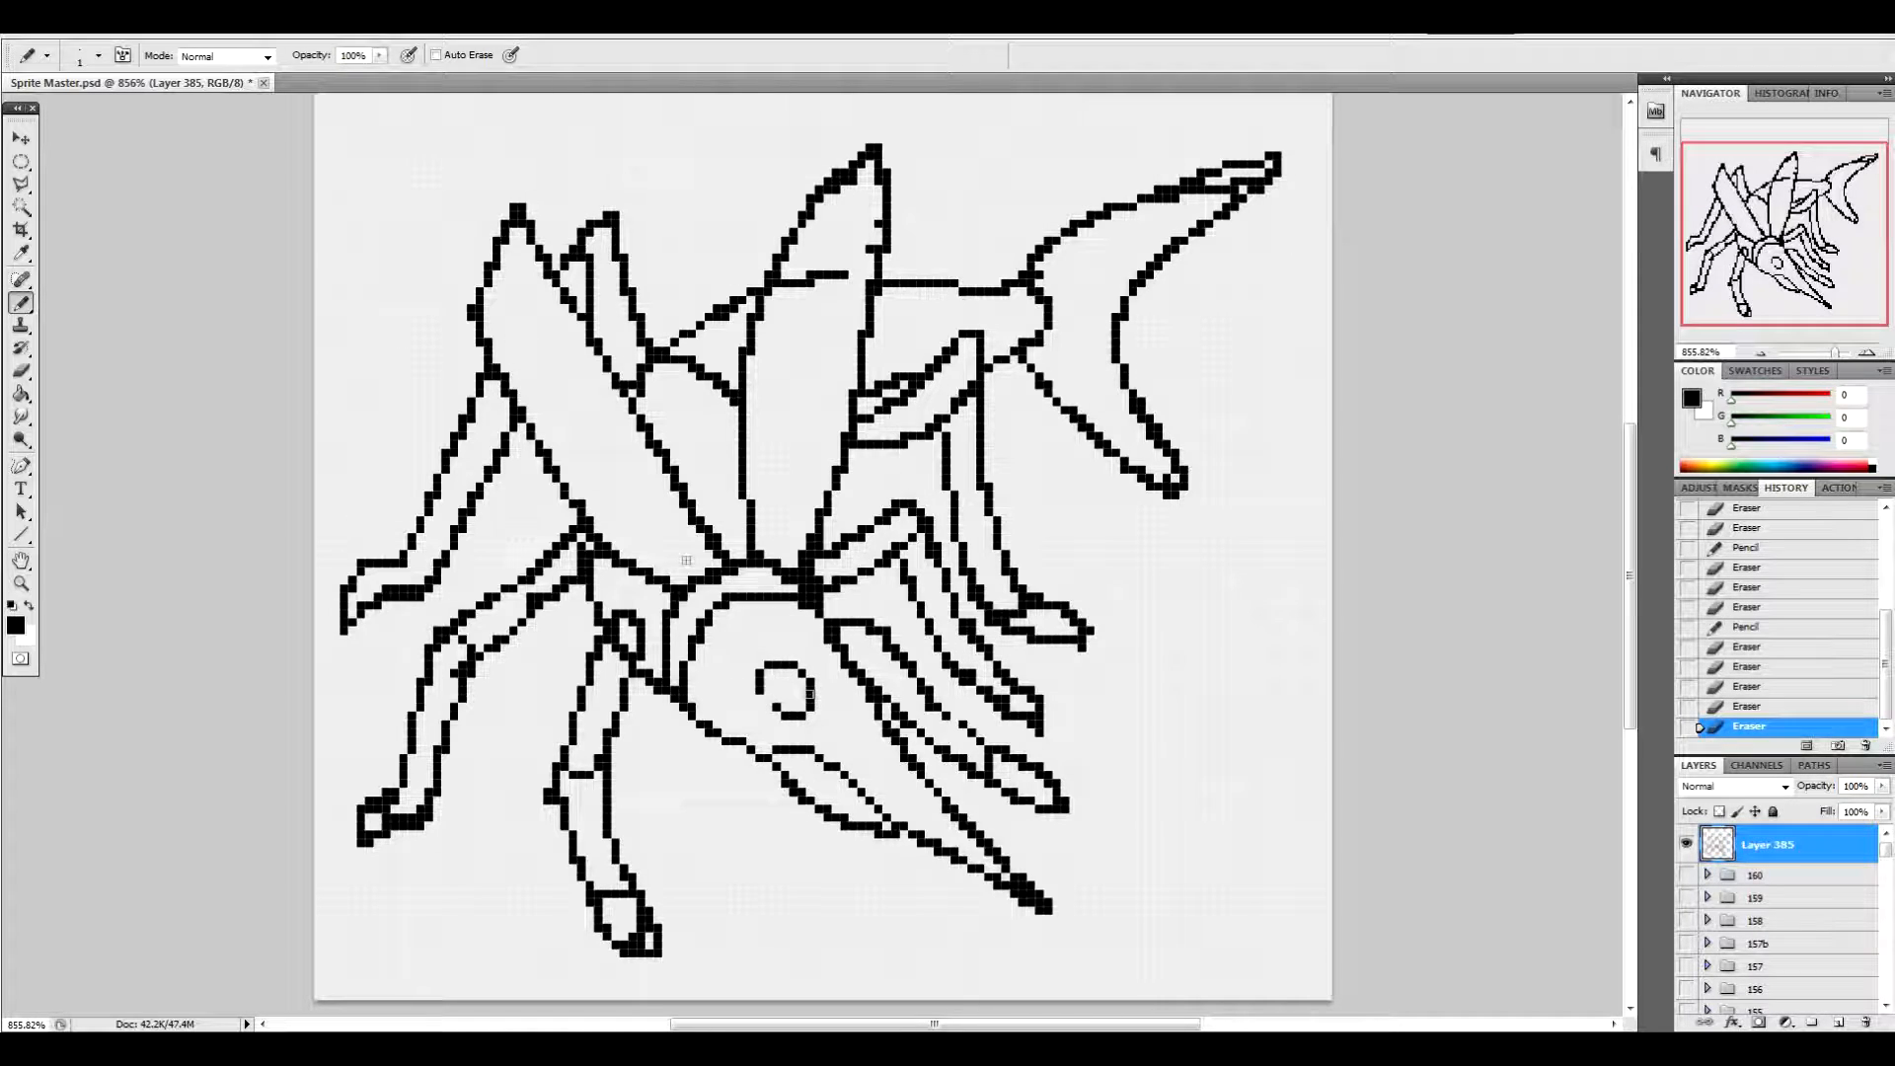
right_click(758, 692)
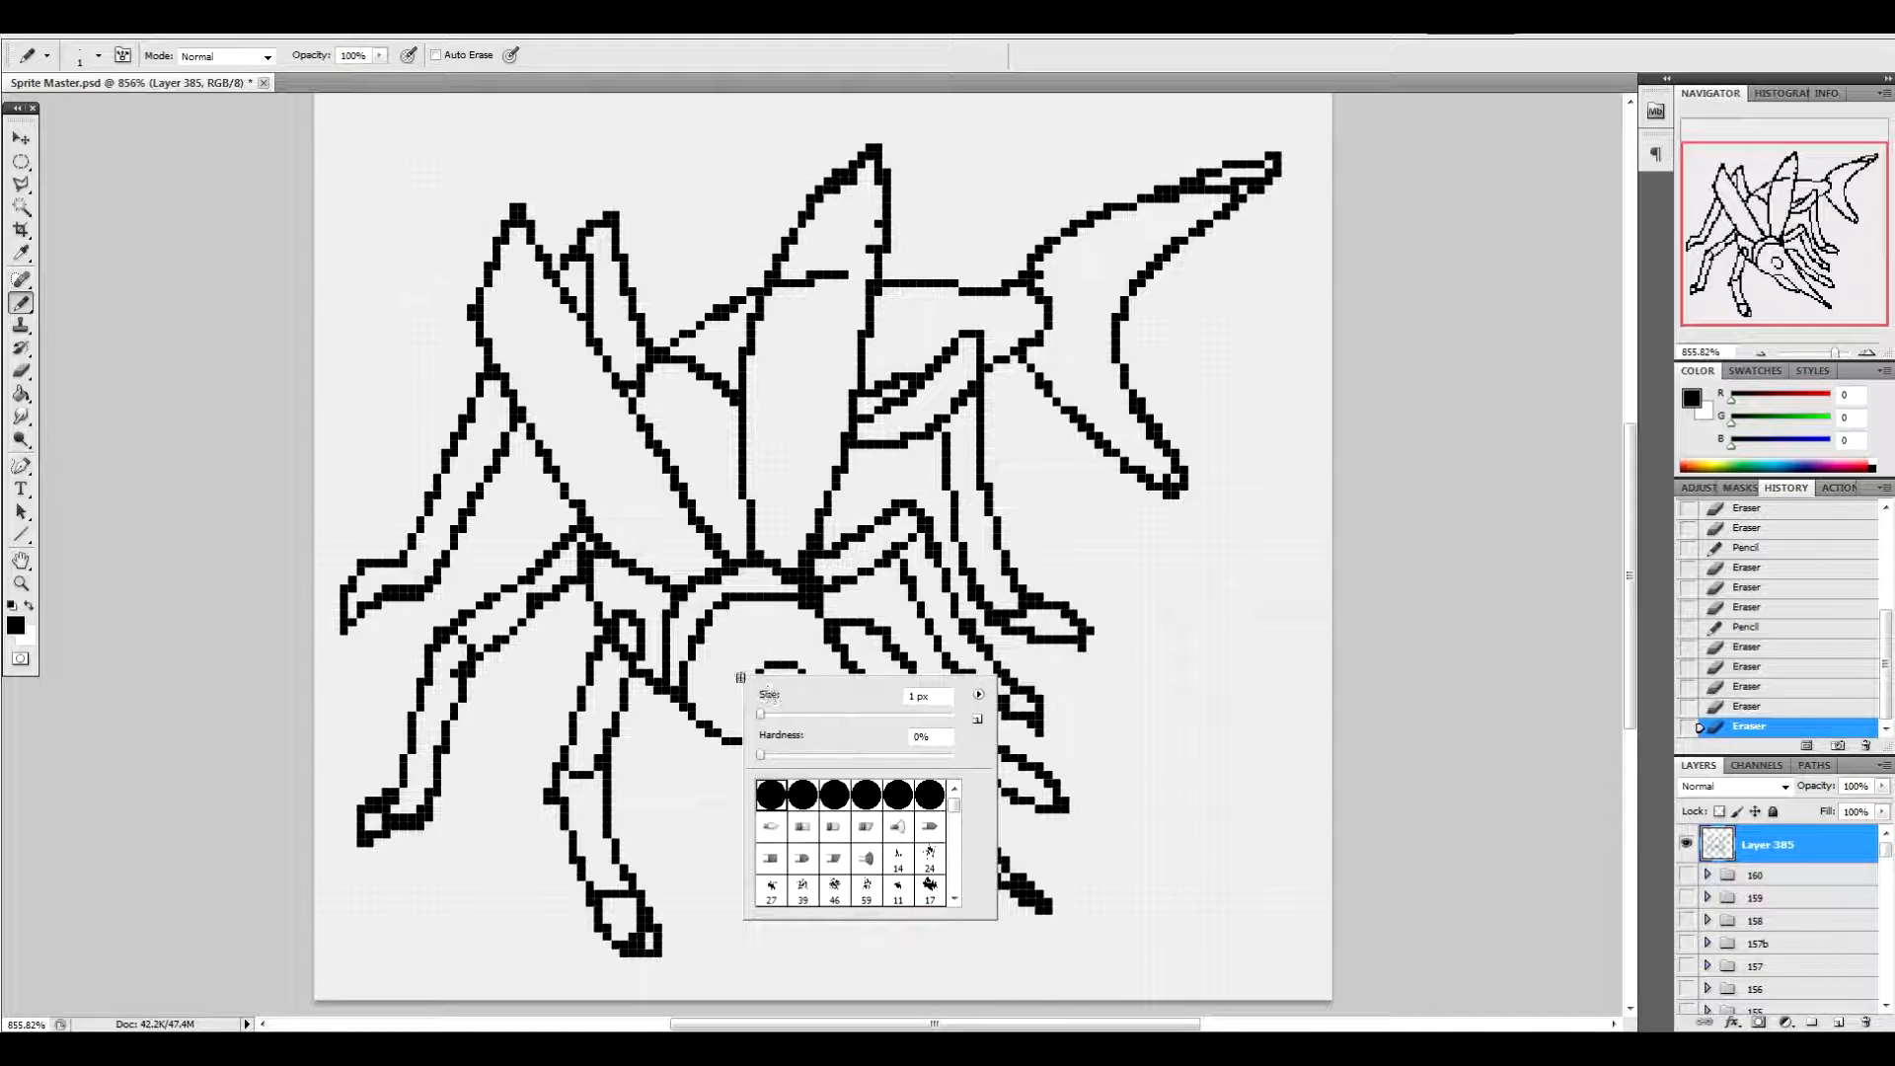
click(742, 672)
key(ctrl+z)
click(767, 700)
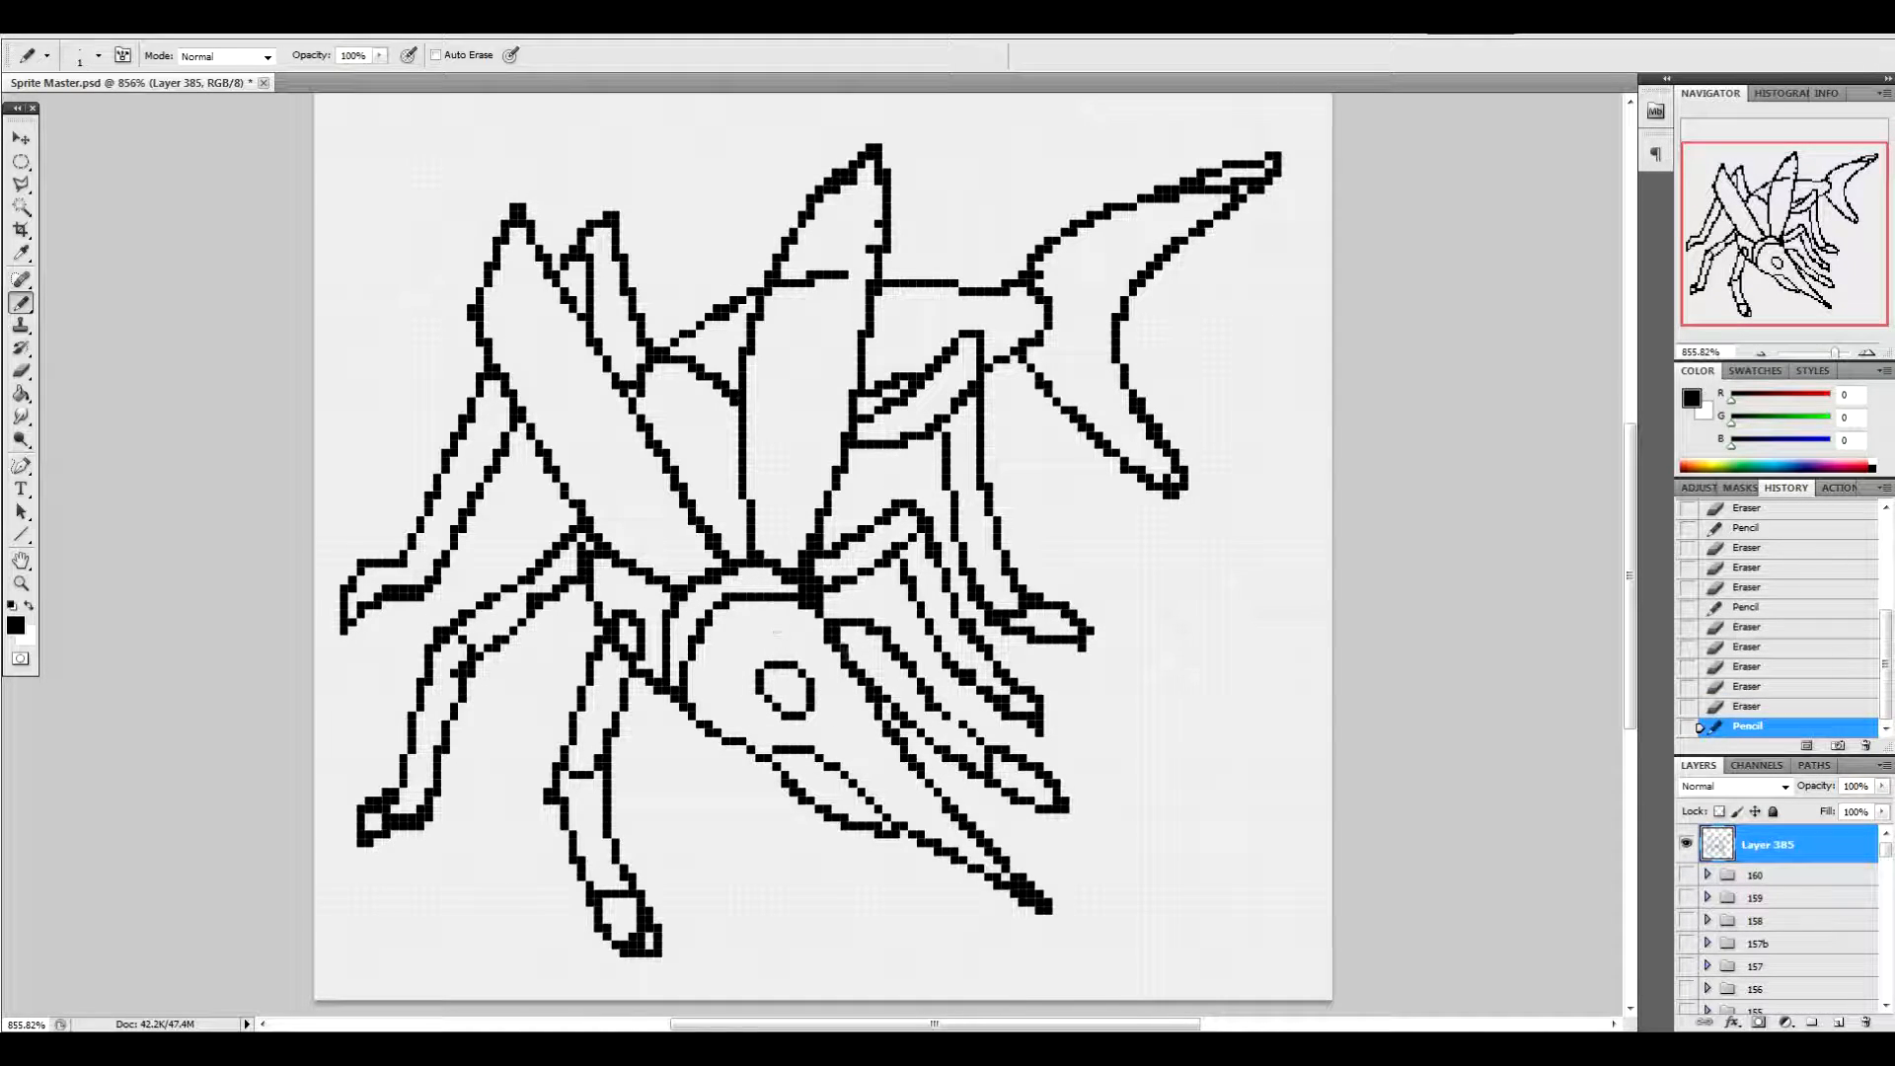
drag(868, 678, 874, 704)
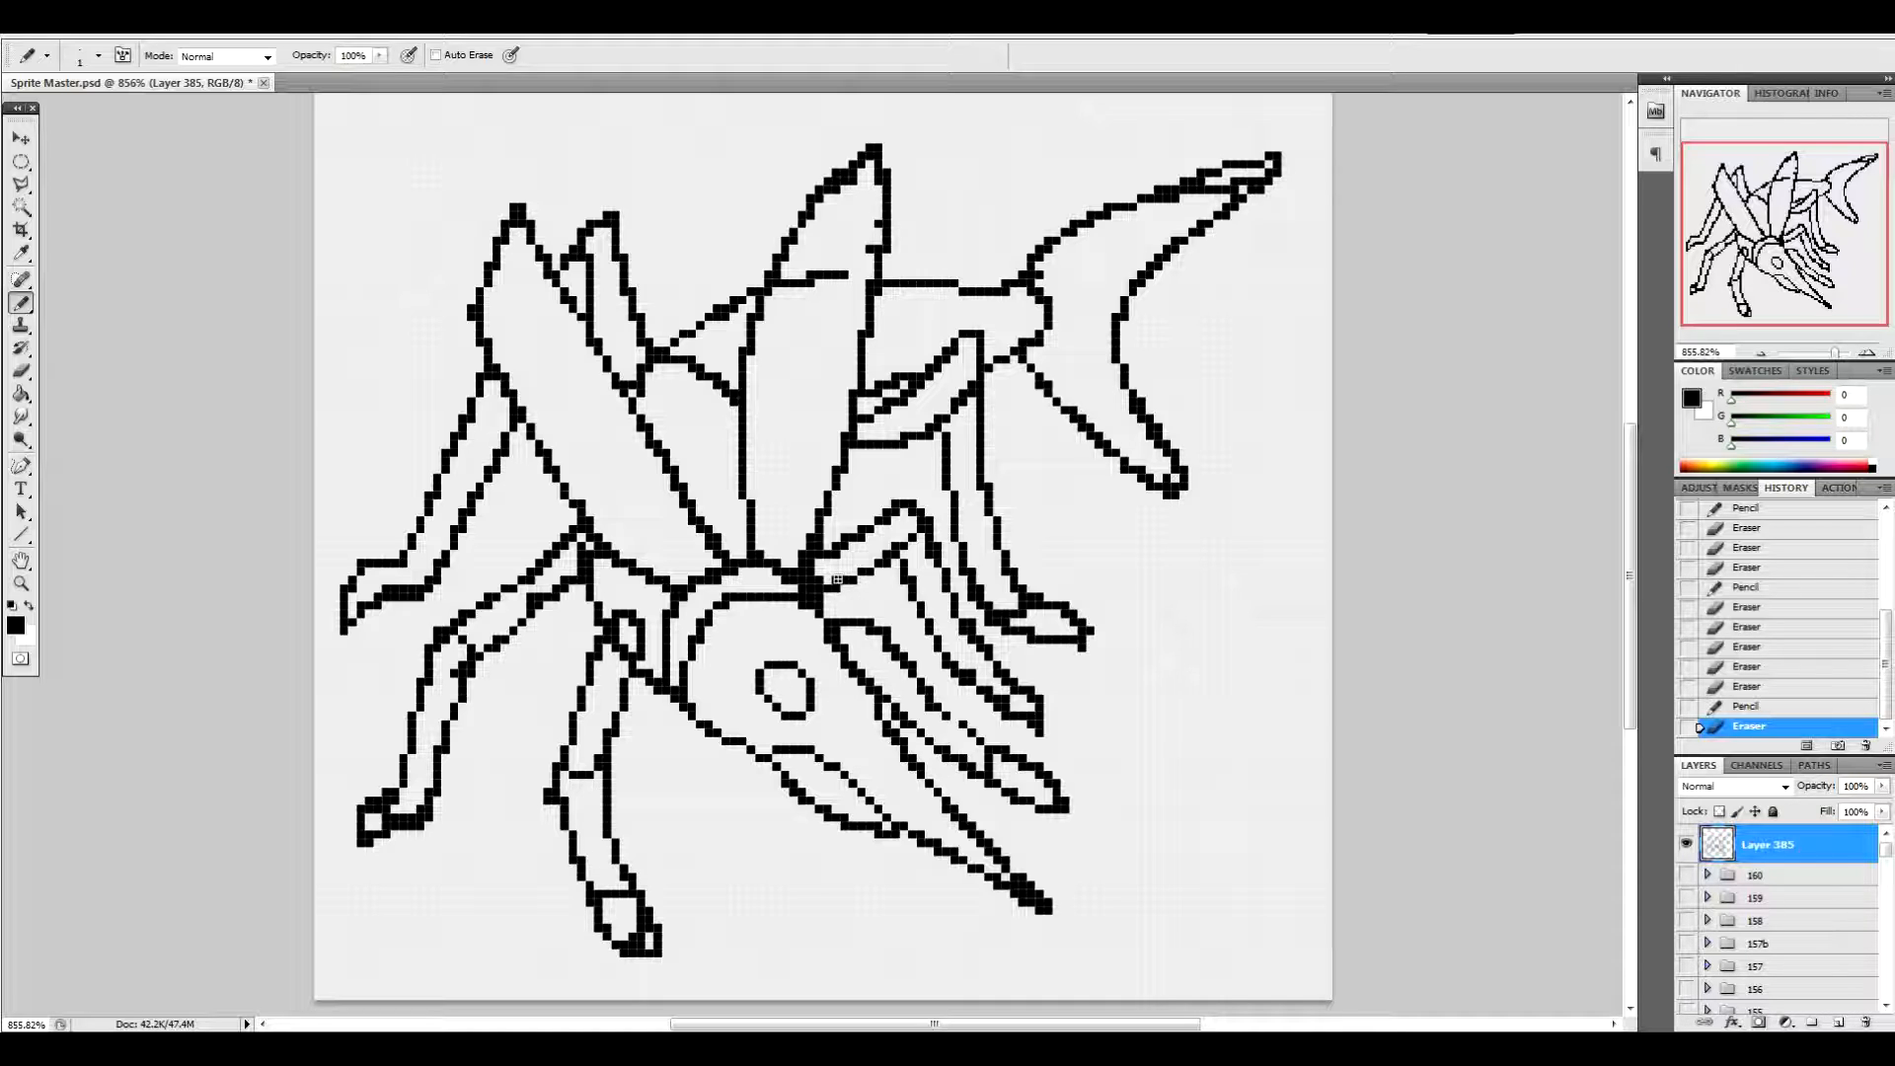
Reshape the bill's upper edge beside the right front leg and erase stray pixels by the lower jaw
click(975, 834)
drag(900, 730, 935, 800)
click(884, 731)
click(877, 825)
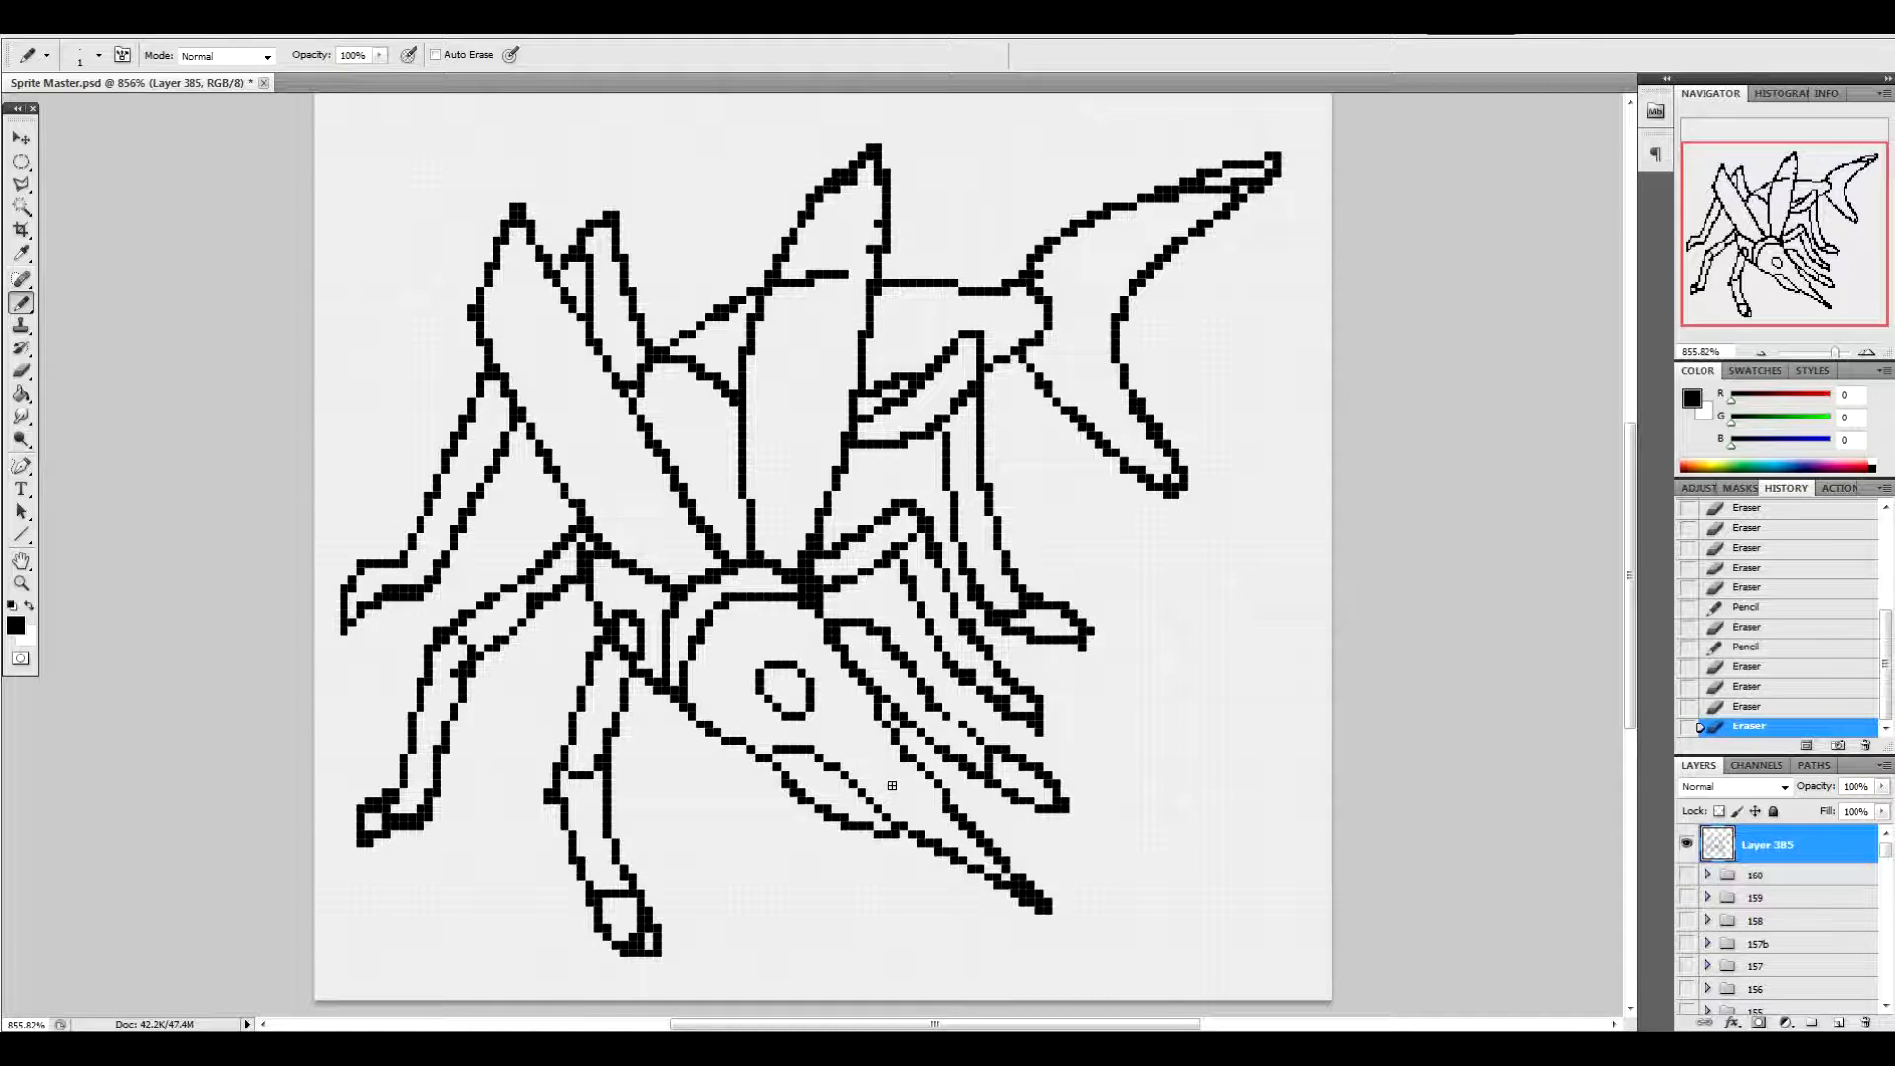
Erase the pixel clump where the right wing meets the collar and the curved line separating the body from the tail fin
click(798, 583)
click(807, 598)
click(819, 578)
click(786, 573)
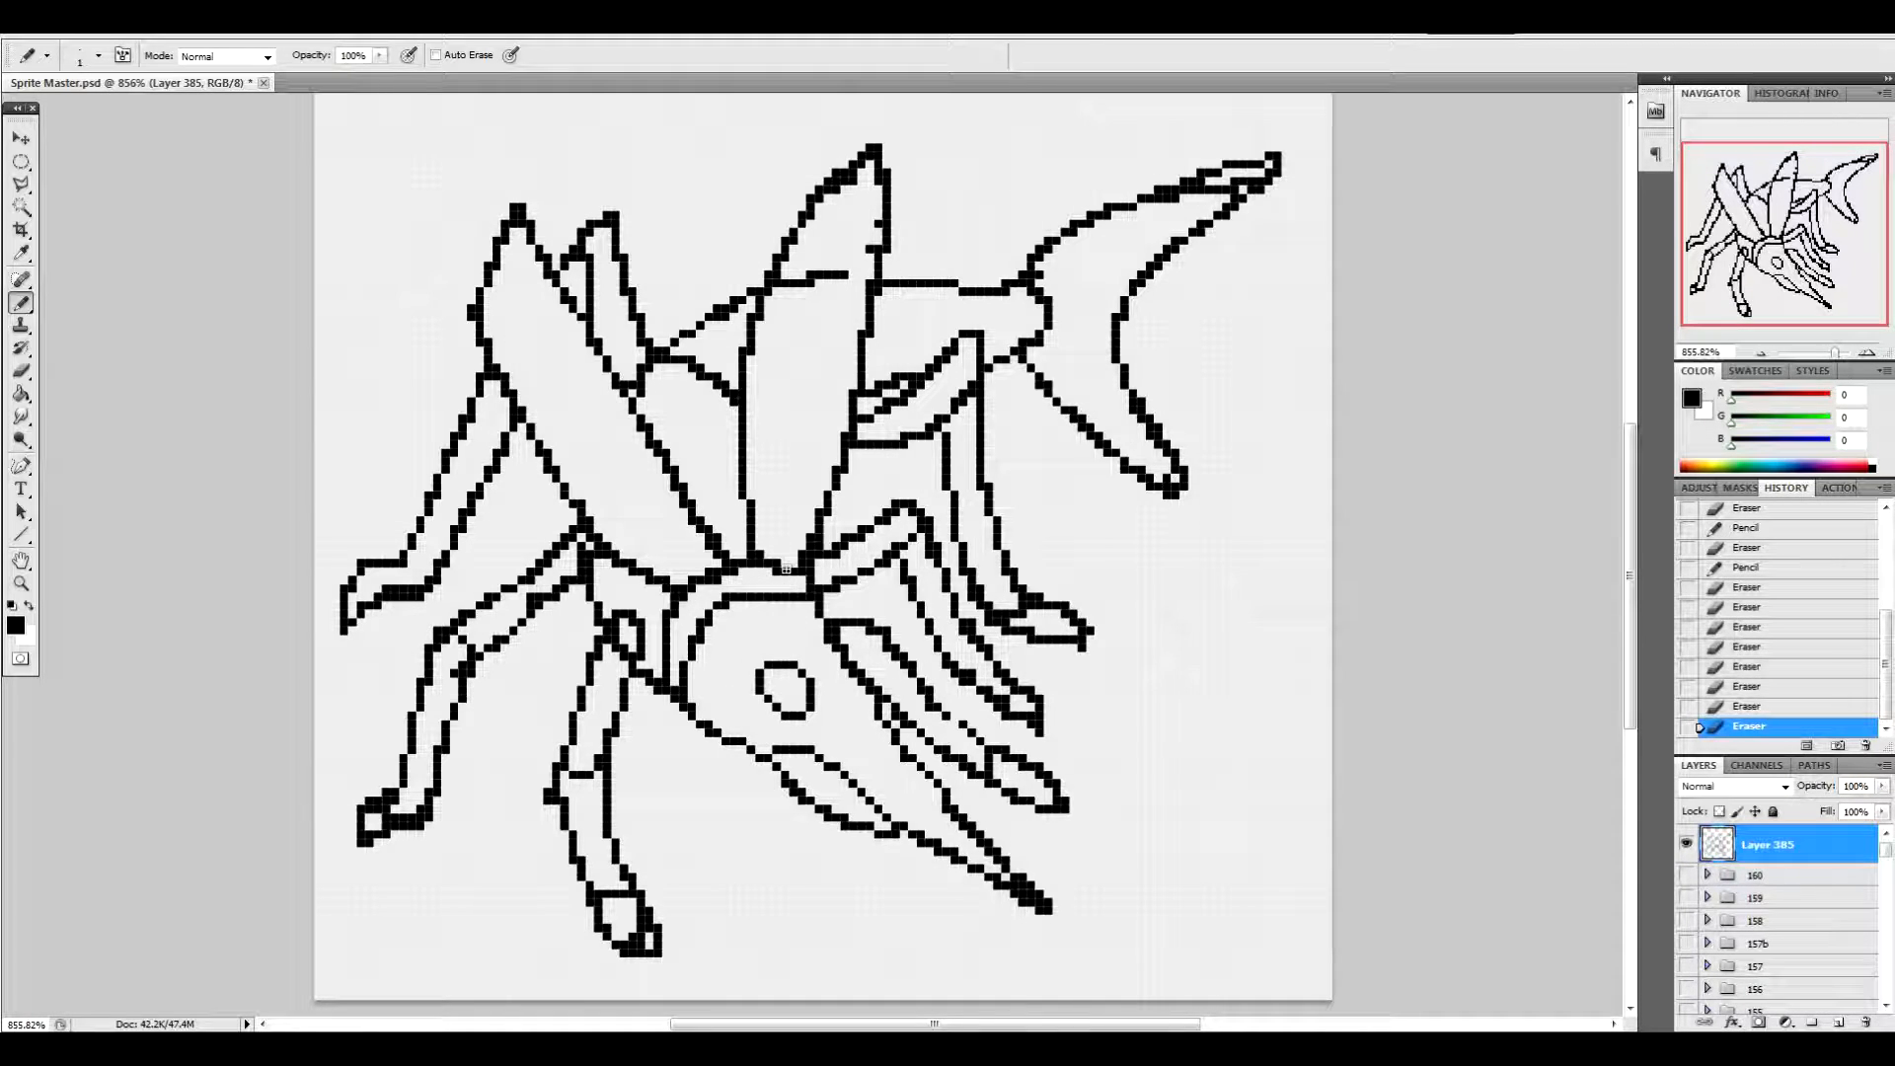
drag(1043, 288, 1040, 346)
click(1040, 279)
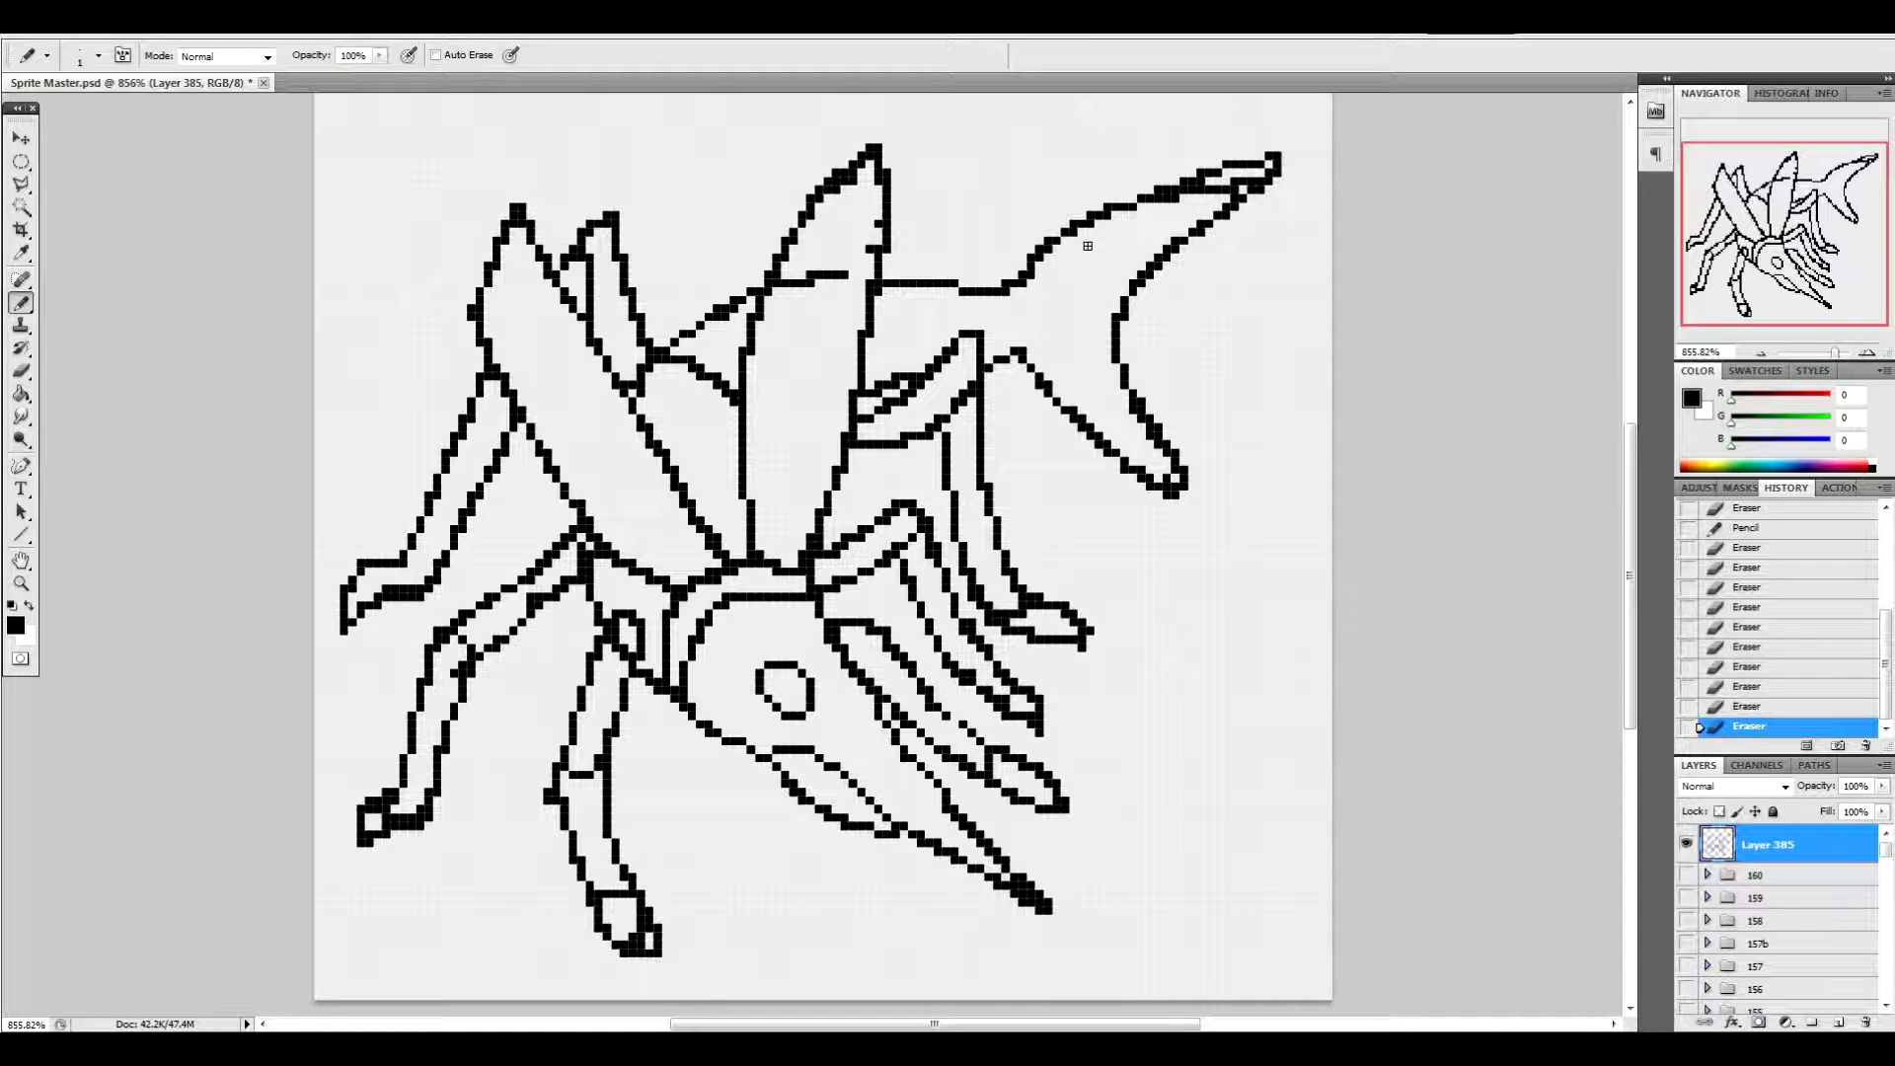
Erase the inner claw line and doubled pixels on the right hind foot, and save the file
click(958, 684)
drag(1016, 612, 1003, 614)
click(1031, 606)
click(1084, 647)
click(1089, 630)
click(1029, 628)
click(989, 622)
click(1017, 707)
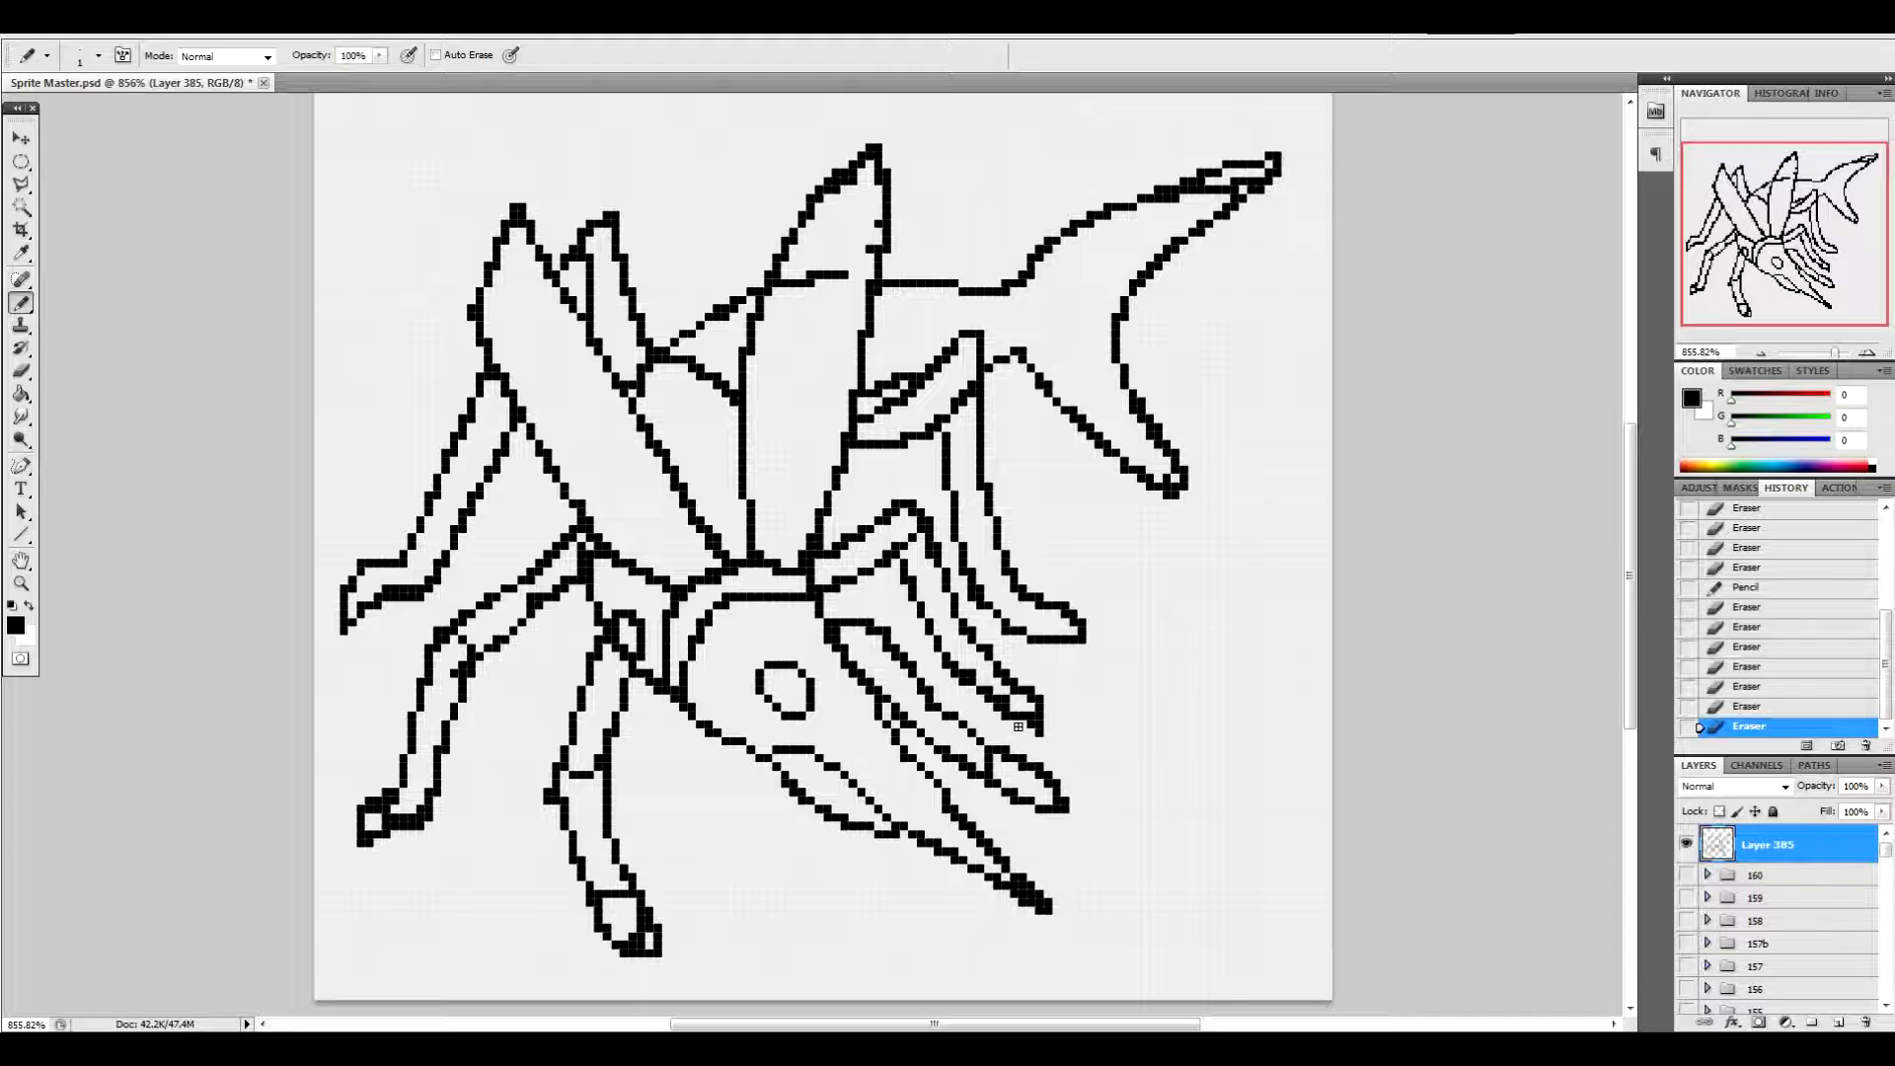
click(55, 24)
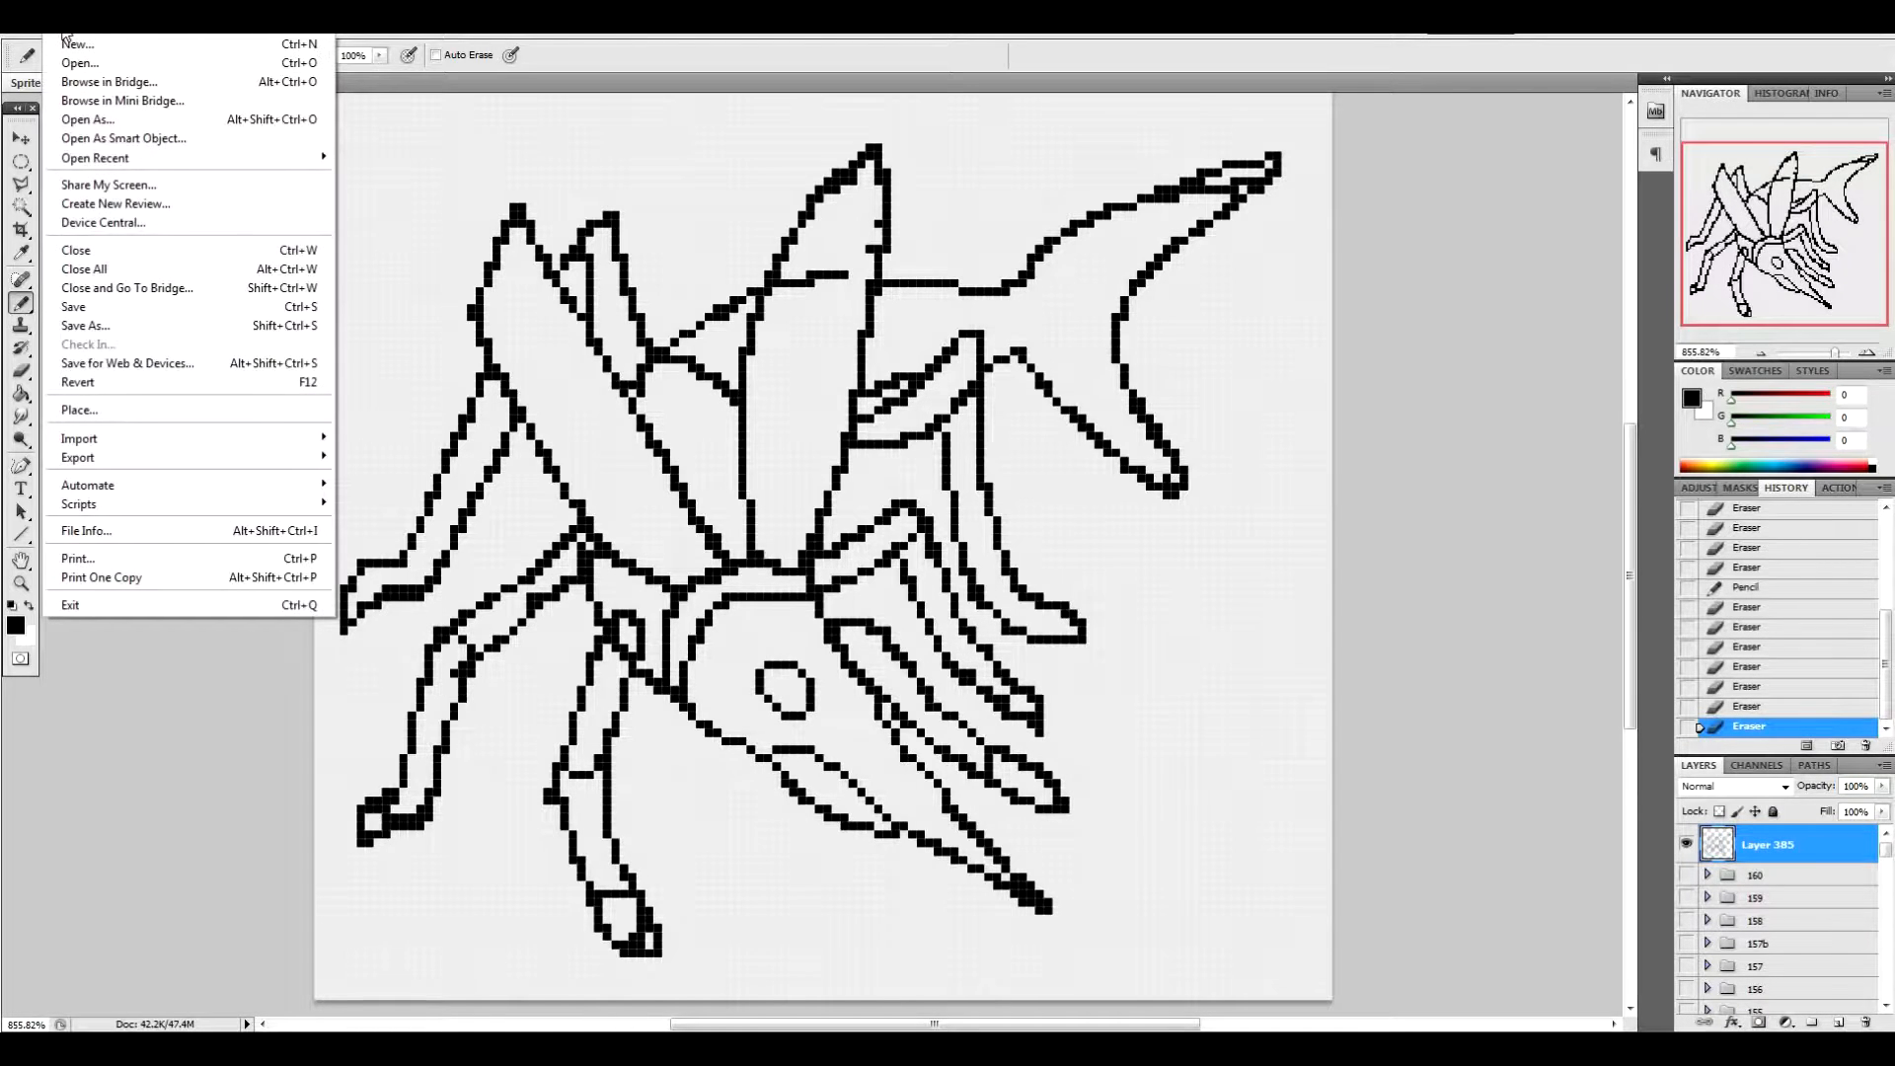
click(93, 298)
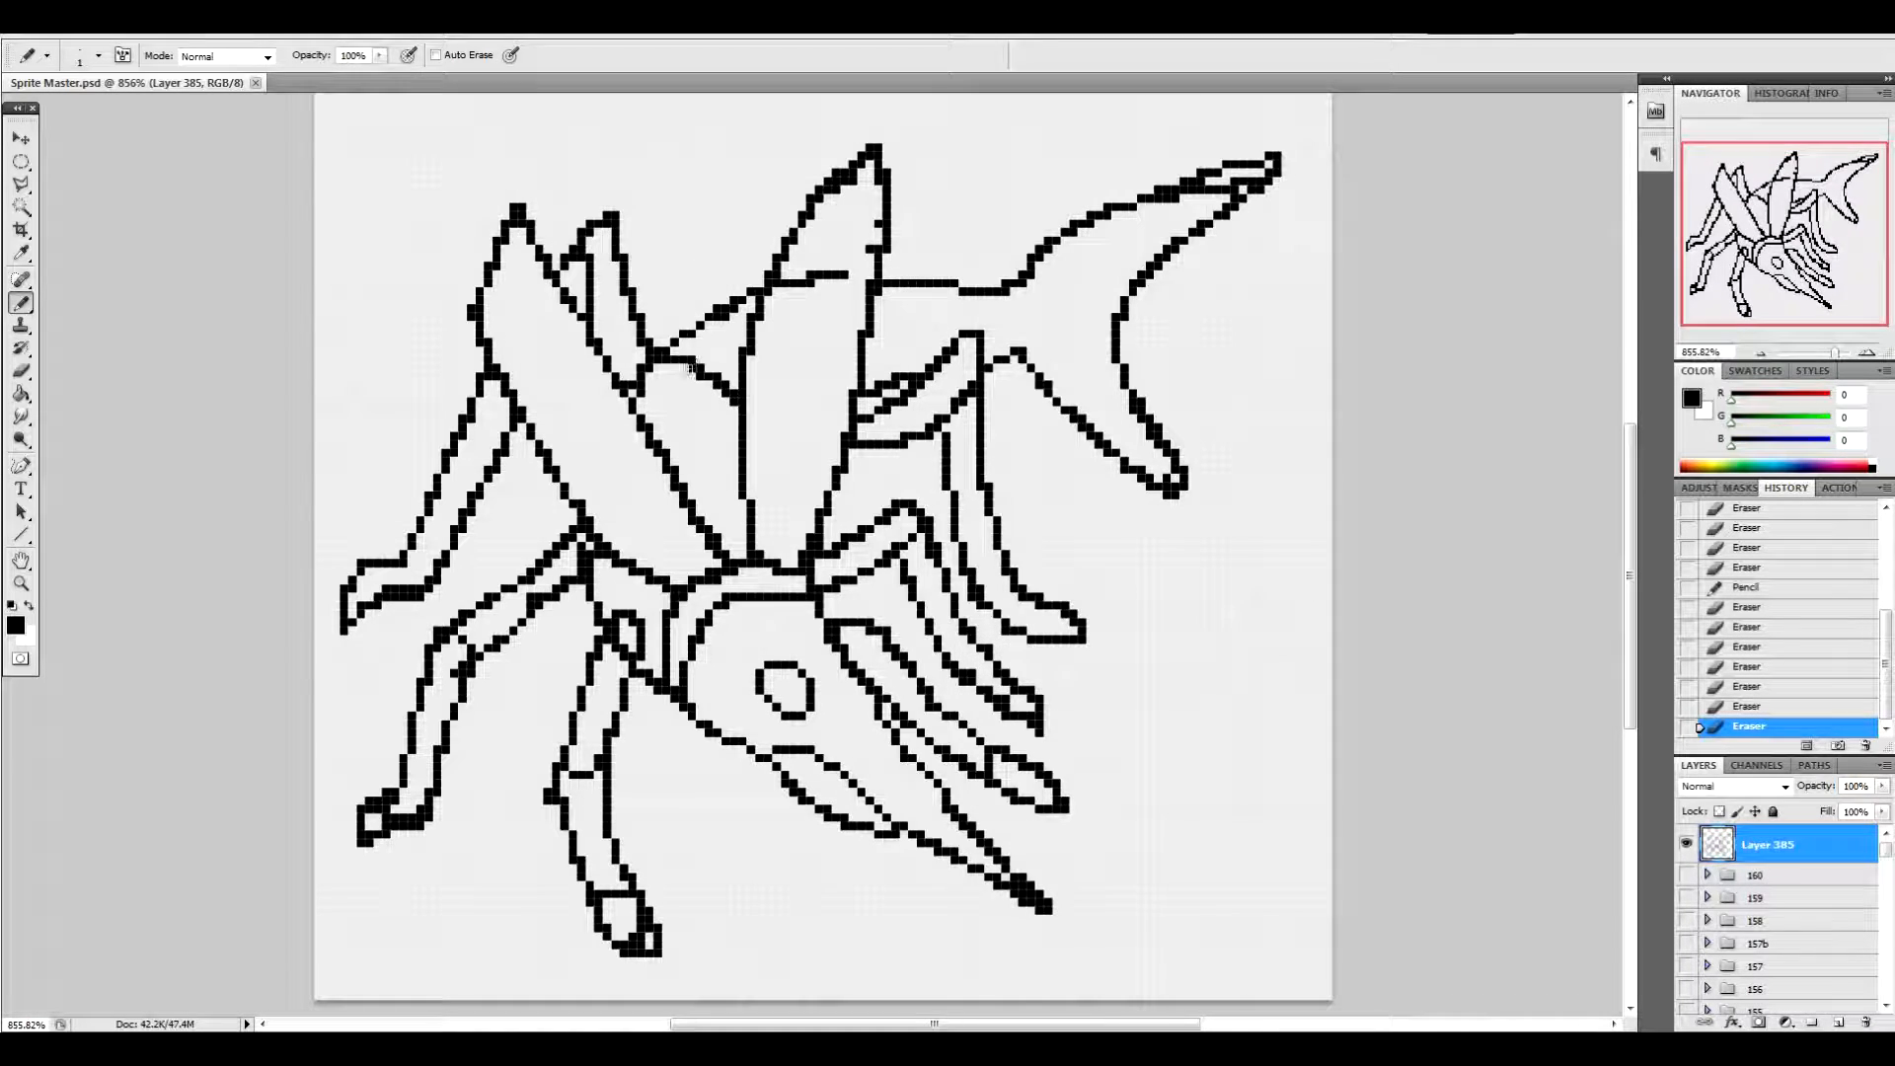
Redraw the body outline where it meets the small rear left wing and erase the excess pixels at that junction
mouse_move(653, 362)
mouse_down()
mouse_move(646, 376)
mouse_move(737, 376)
mouse_move(701, 377)
mouse_move(734, 399)
mouse_move(718, 377)
mouse_move(637, 371)
mouse_up()
drag(647, 353, 672, 346)
click(646, 362)
click(665, 343)
click(660, 372)
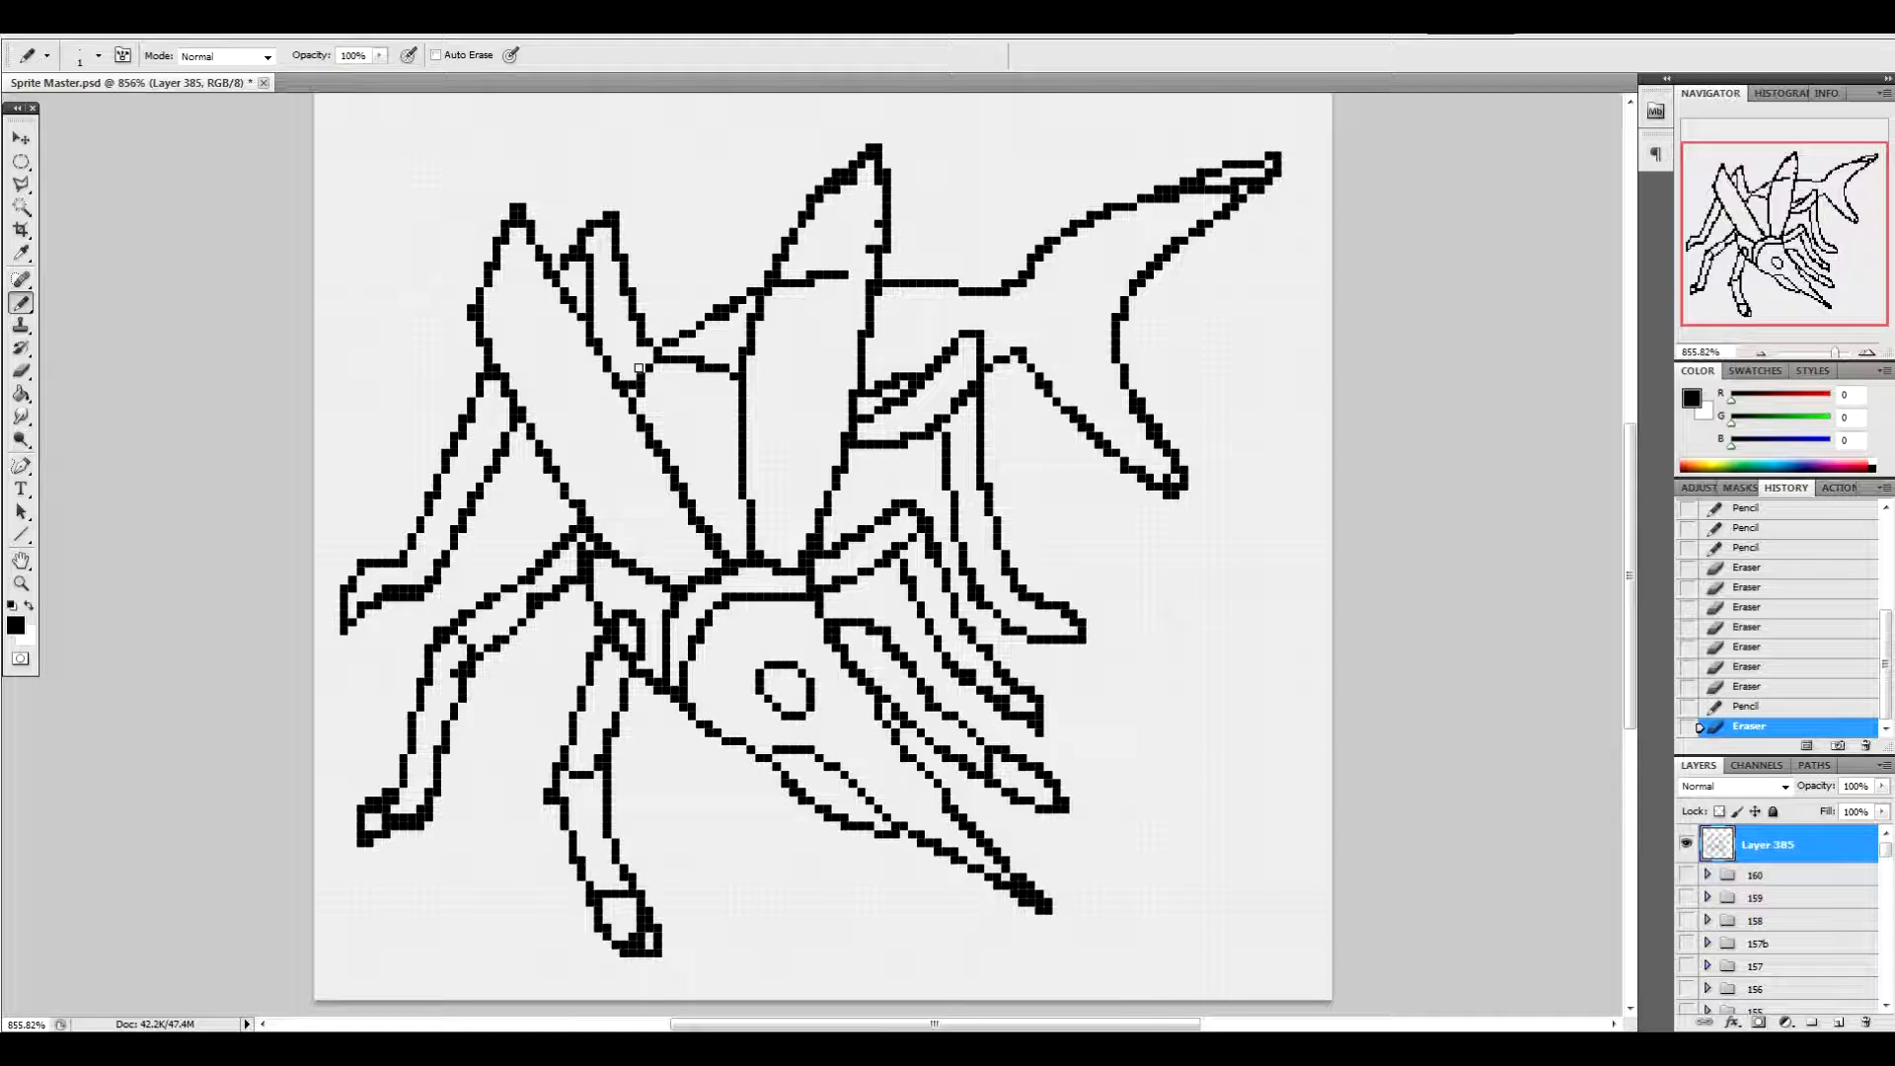
click(645, 387)
click(641, 362)
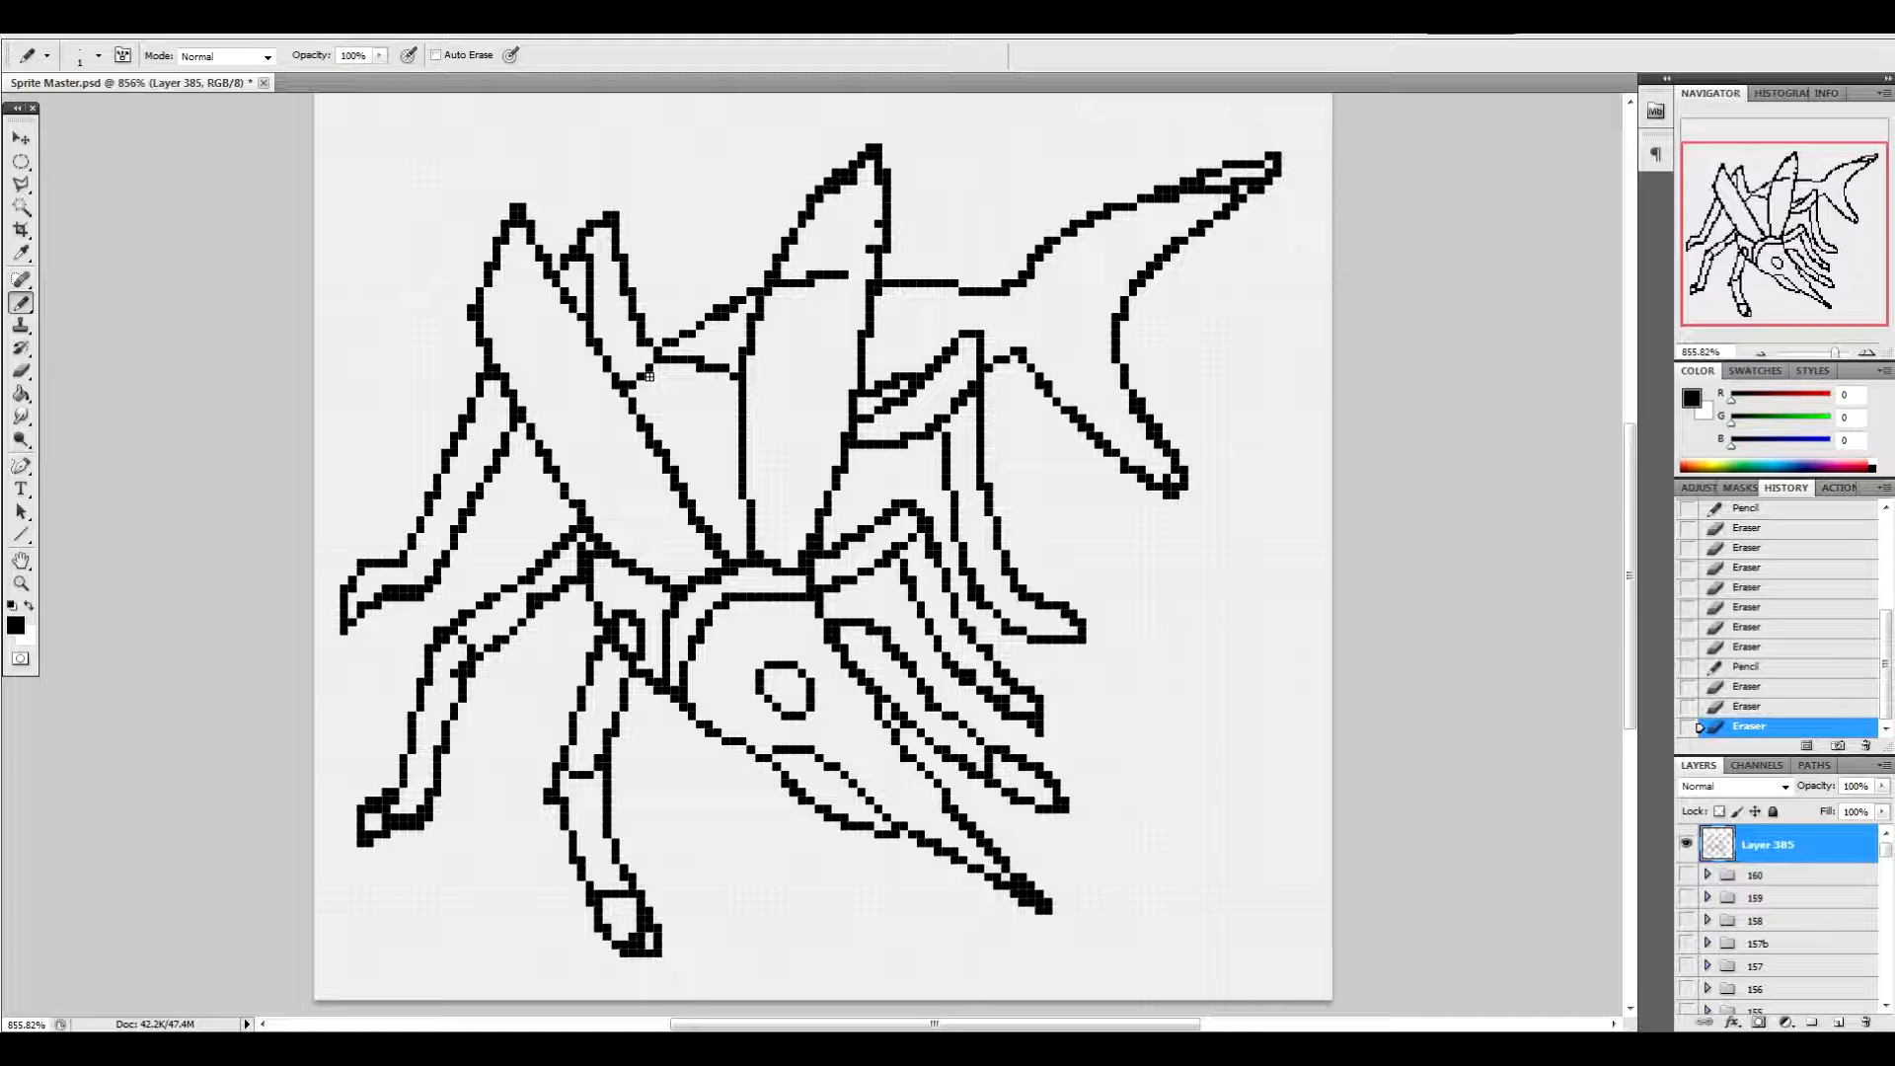
Erase the body line crossing the right wing and tidy single pixels on the wing's edge and the tail base
click(1023, 353)
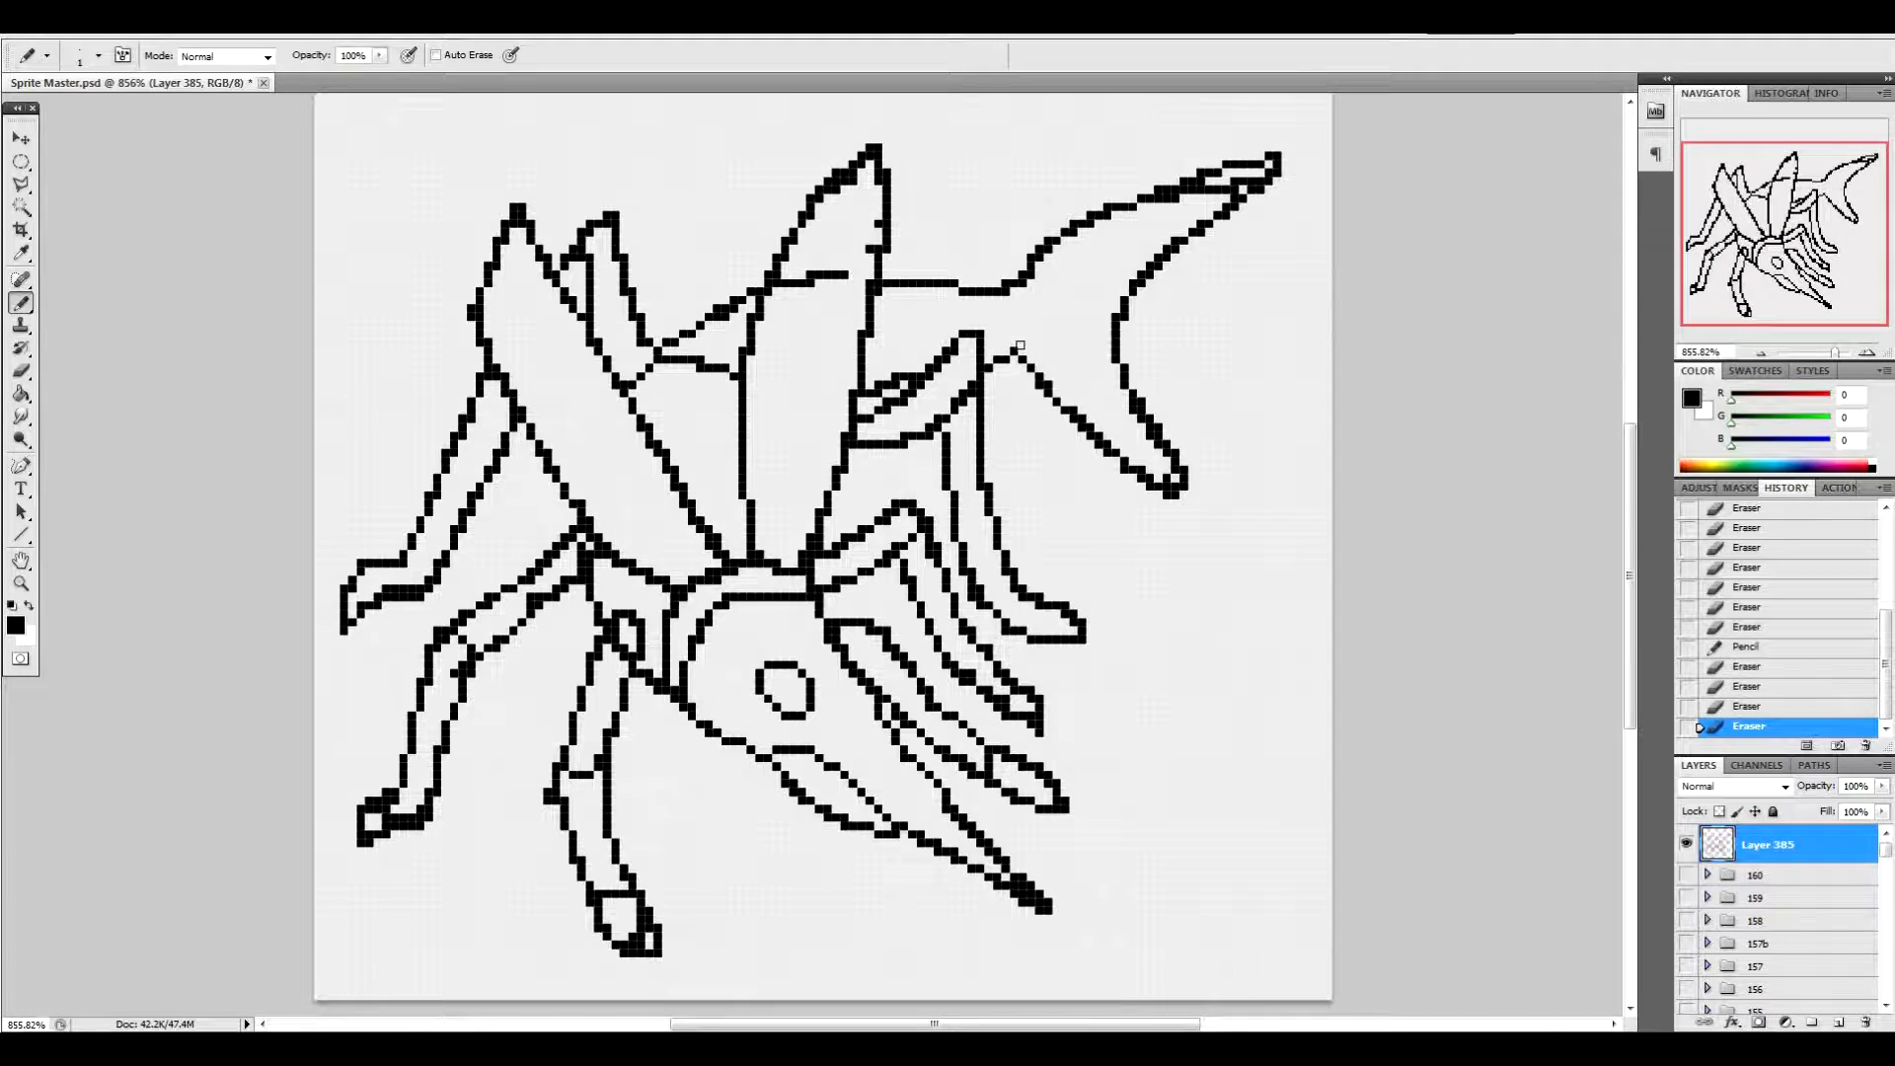
click(879, 224)
click(870, 249)
drag(845, 274, 815, 276)
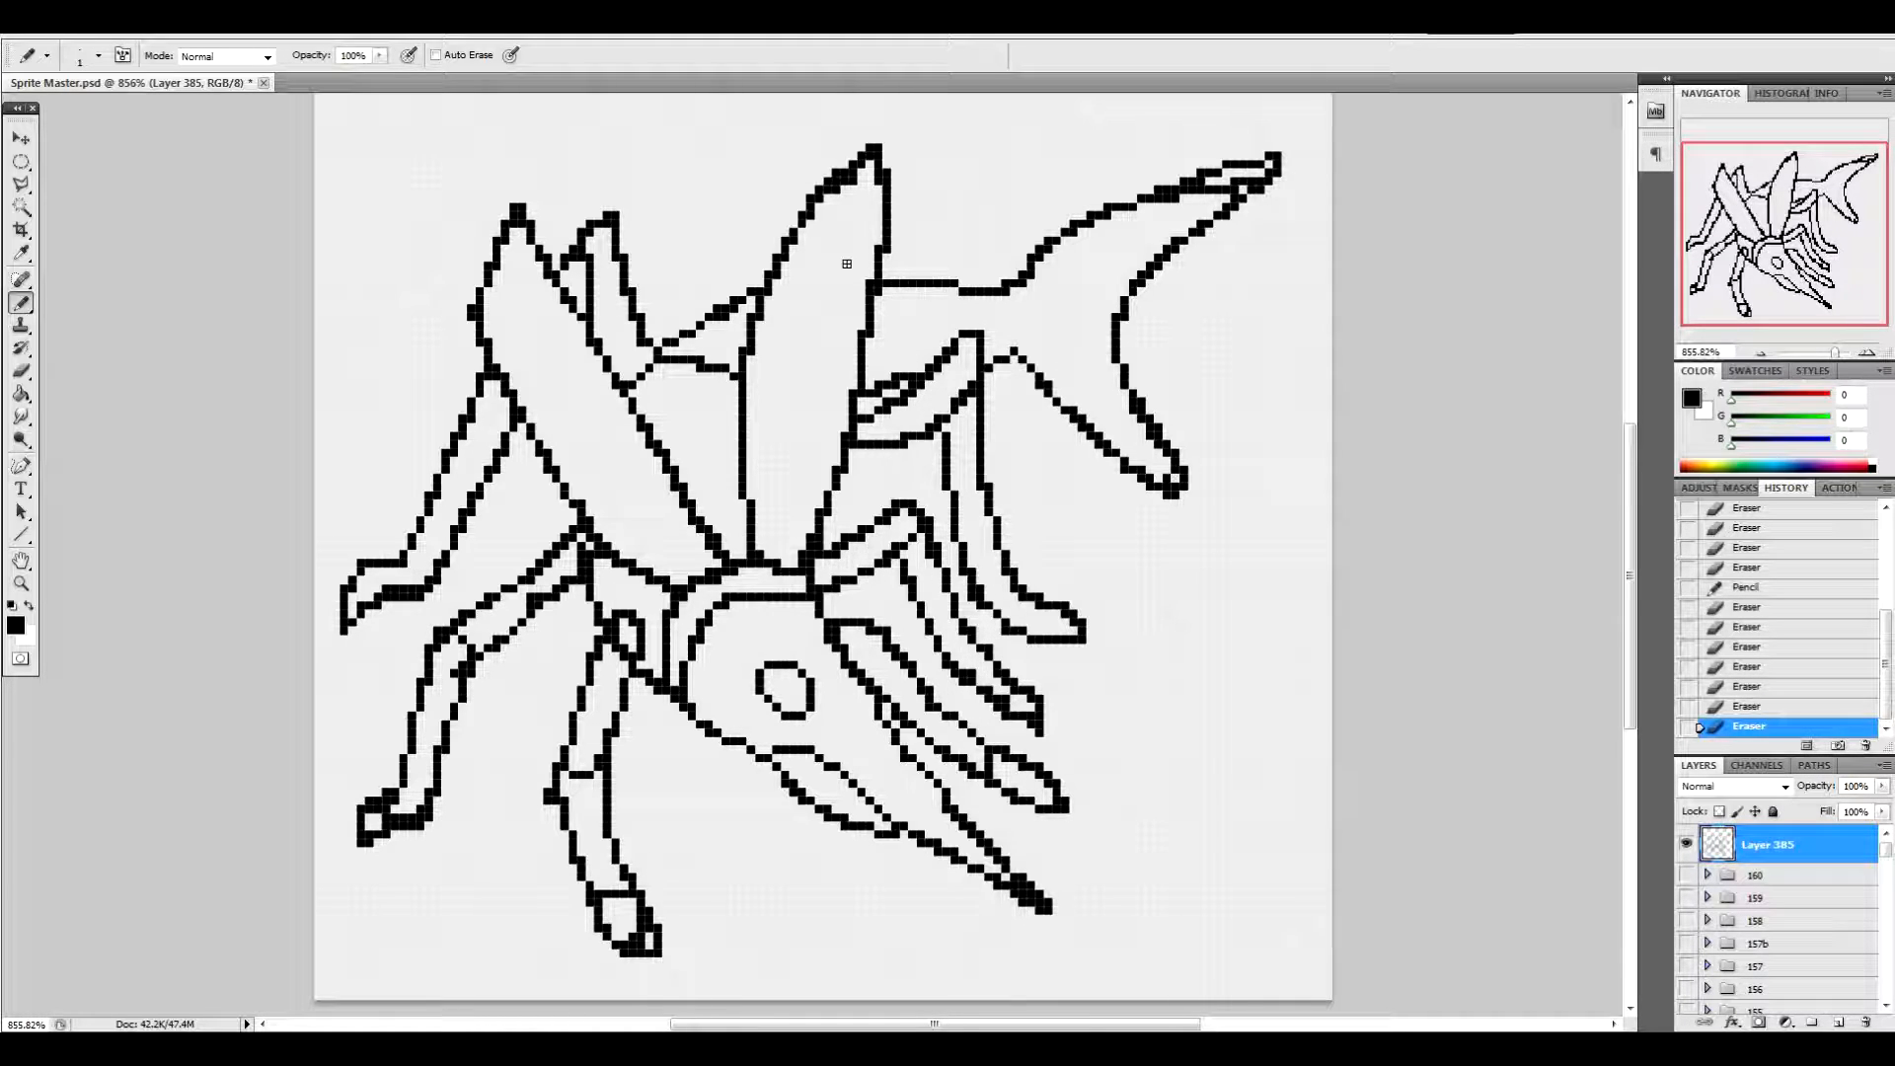
Thin the left wing's outline to a single-pixel line from its tip down the outer edge
click(523, 223)
click(514, 224)
click(512, 232)
click(505, 242)
click(499, 267)
drag(472, 309, 471, 317)
click(490, 342)
click(497, 367)
click(506, 376)
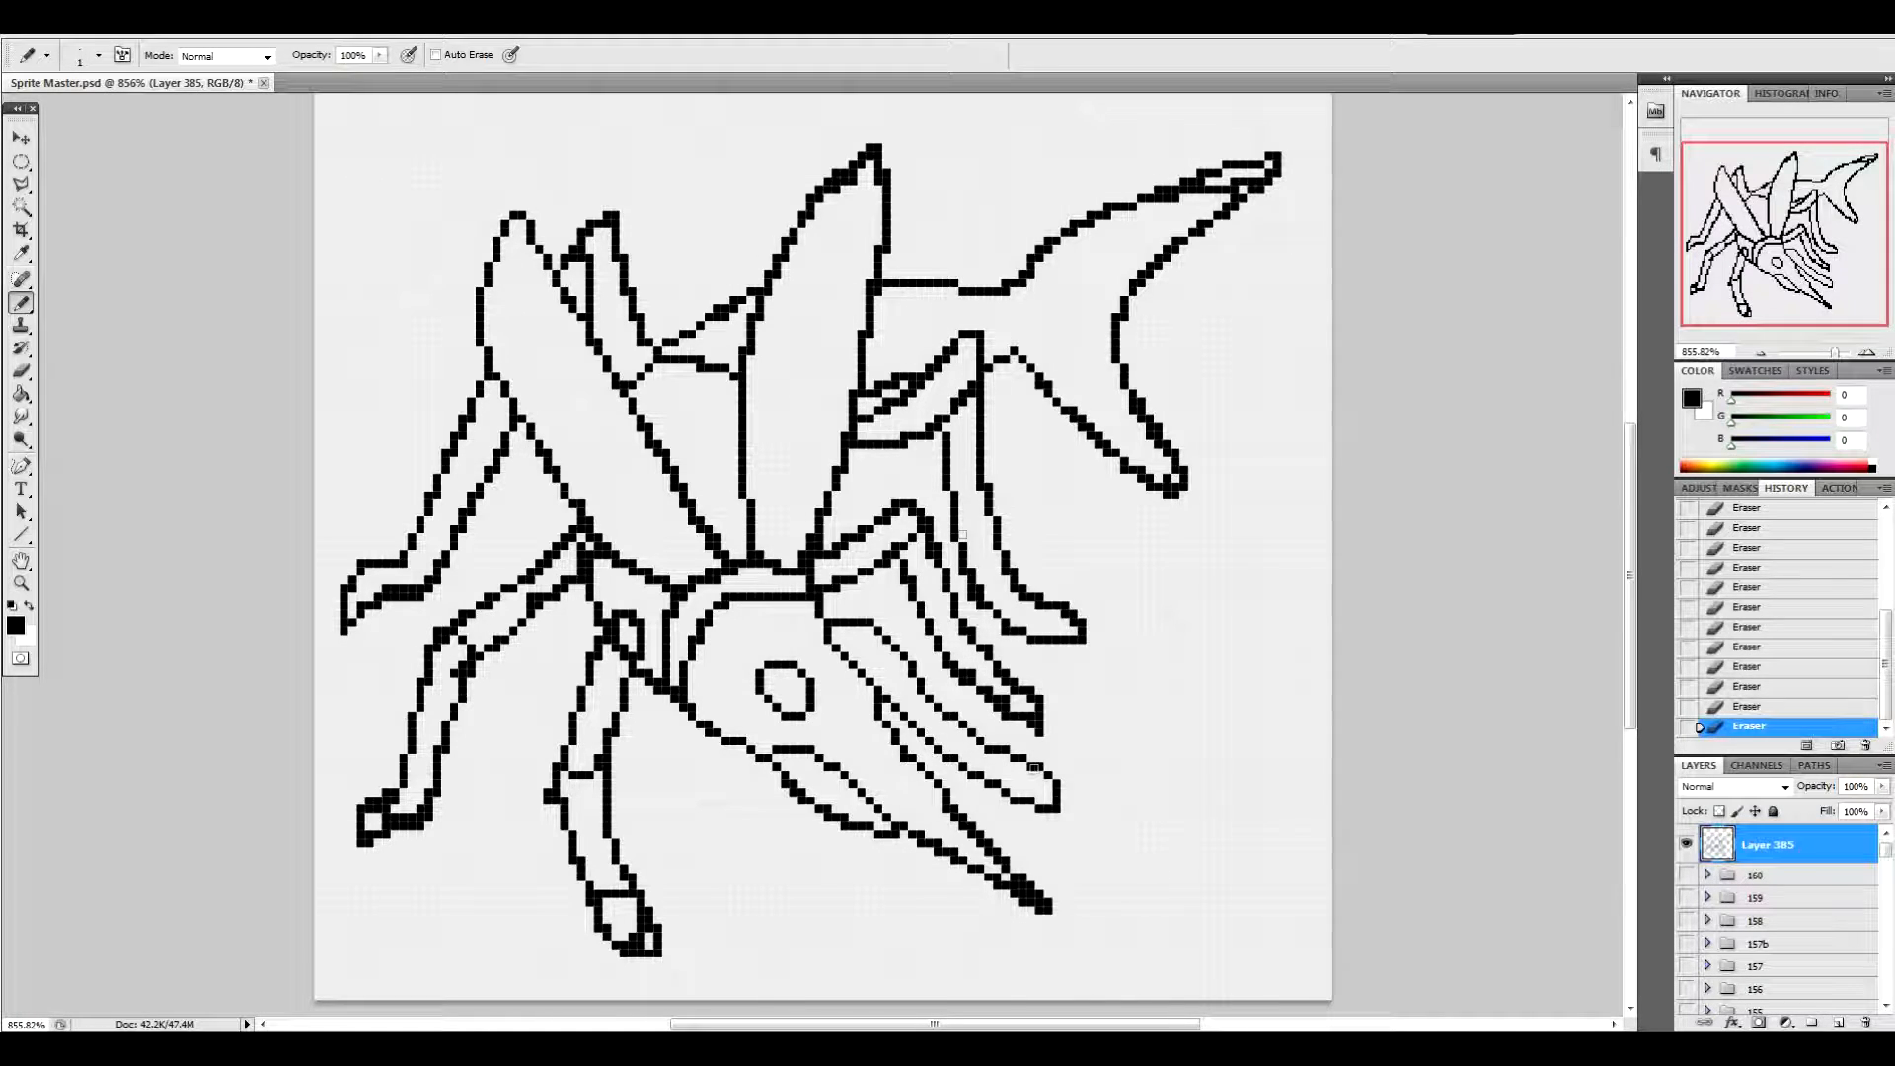
Add a short joint line across the middle of the right front leg and erase its excess pixel
click(904, 699)
click(910, 706)
key(e)
click(901, 698)
key(b)
Erase the inner marks and doubled pixels at the top of the left front leg
click(621, 622)
click(625, 649)
click(631, 623)
click(633, 657)
click(607, 640)
click(595, 621)
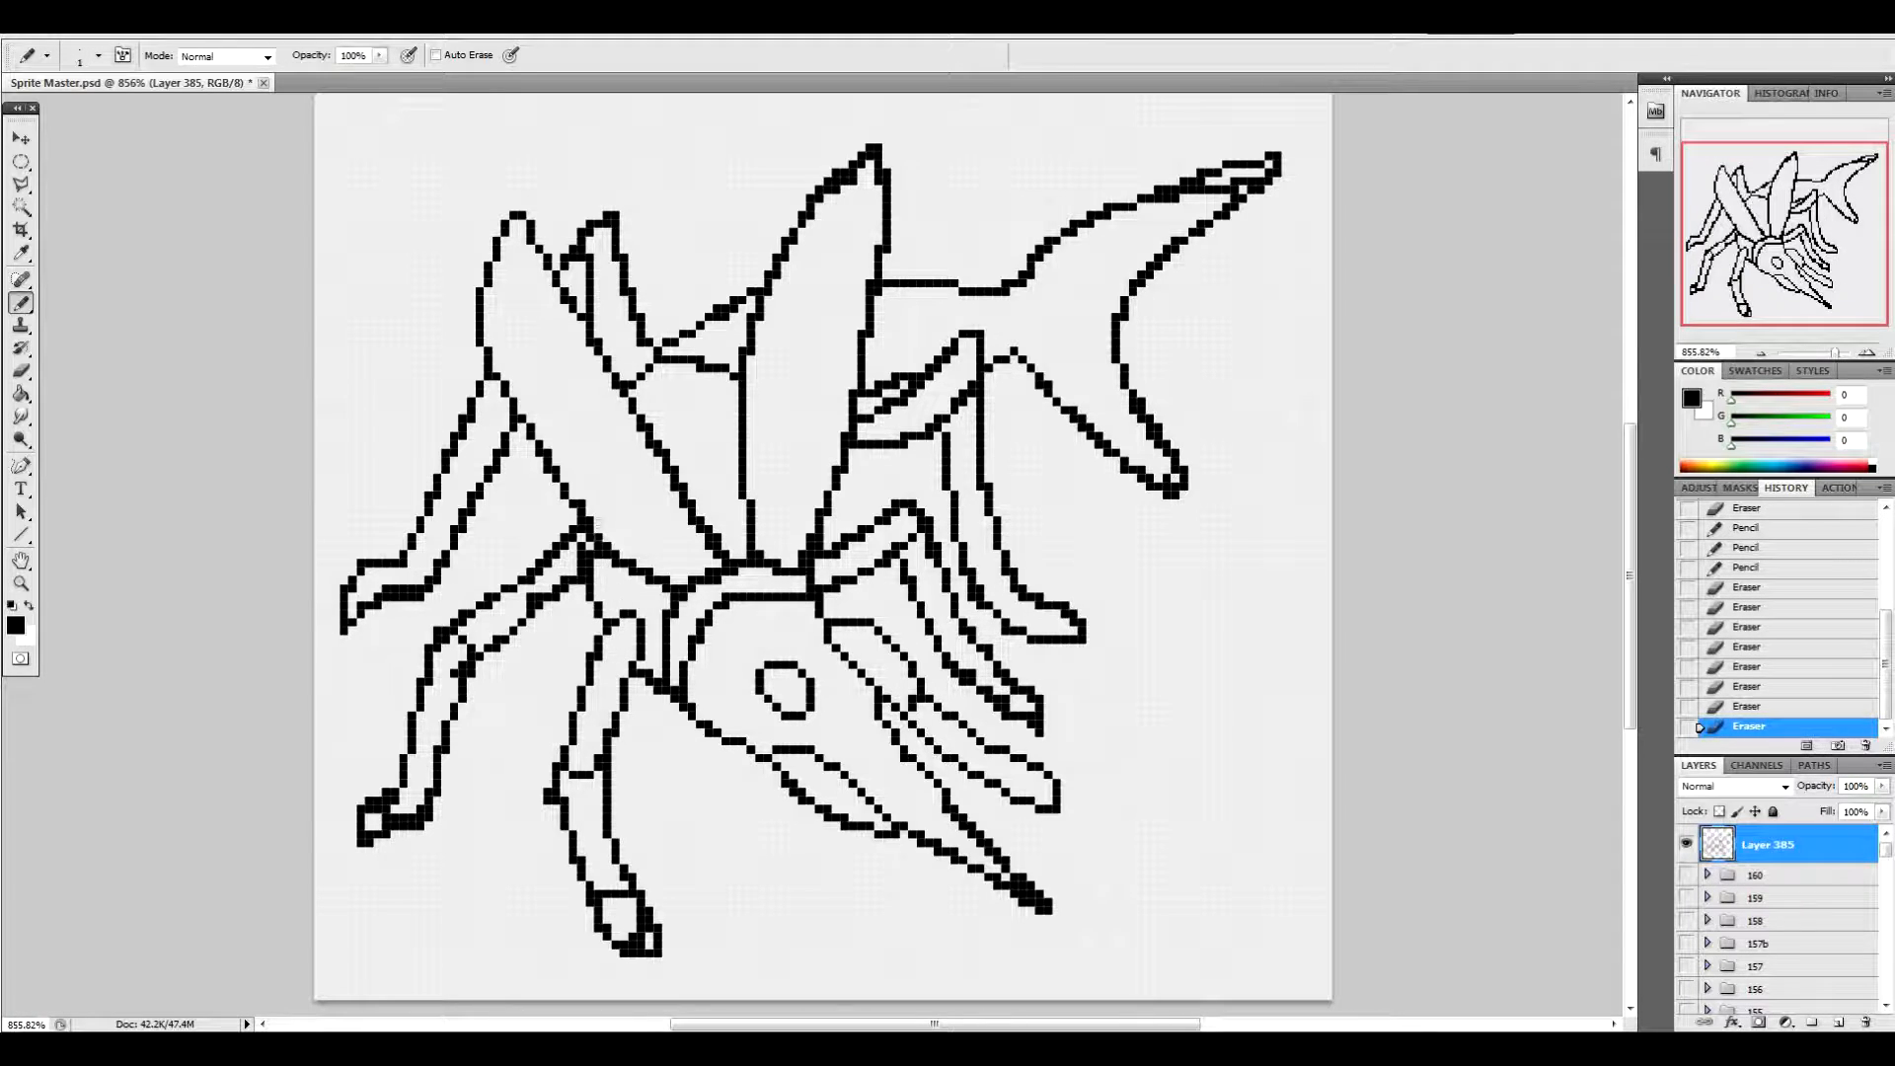
Thin the body outline under the left wing where the left middle leg attaches
drag(590, 563, 590, 579)
click(599, 565)
click(605, 544)
click(619, 554)
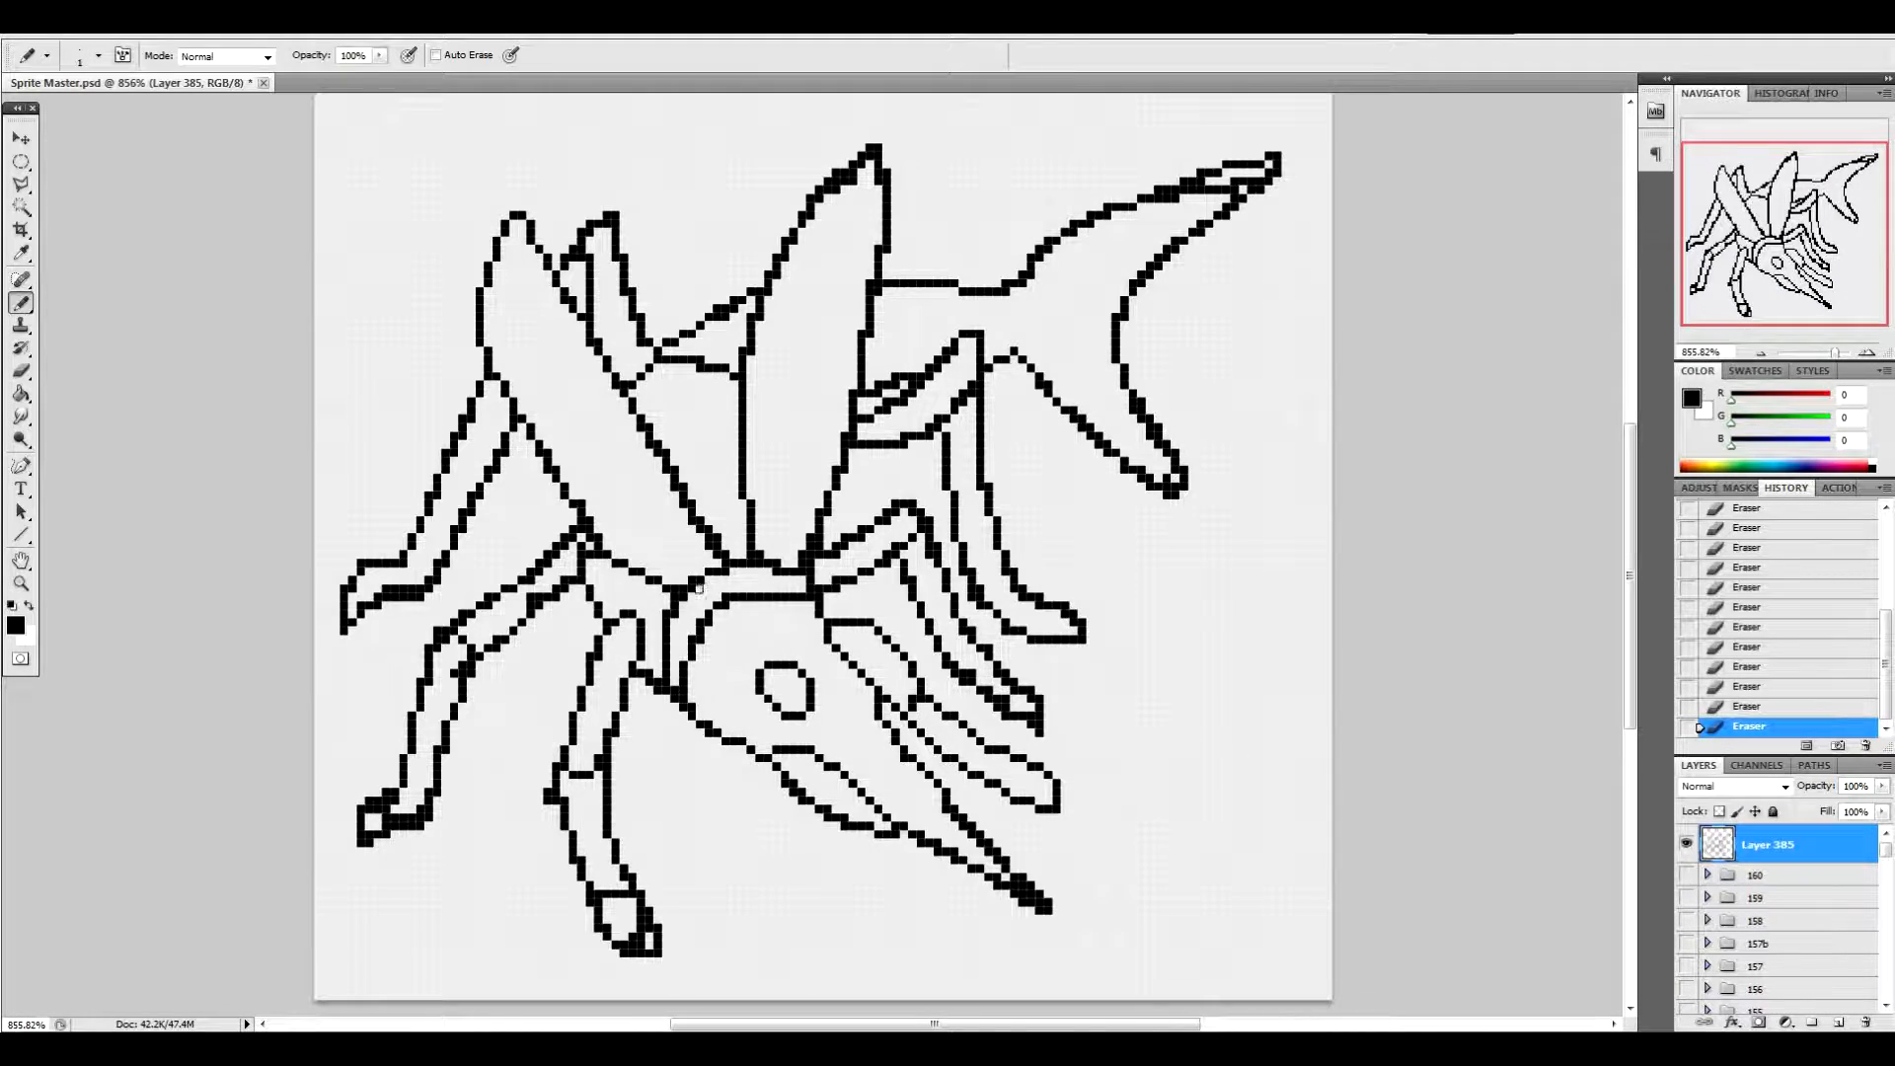
Erase doubled pixels along the collar and the left edge of the head
click(675, 615)
click(708, 623)
click(700, 635)
click(676, 688)
click(693, 707)
click(710, 724)
Redraw the lower jaw's outer edge as a thinner line and trim stray pixels at the right front leg's joint
click(827, 821)
click(845, 826)
click(813, 796)
click(817, 787)
click(817, 795)
drag(801, 795, 828, 818)
click(800, 780)
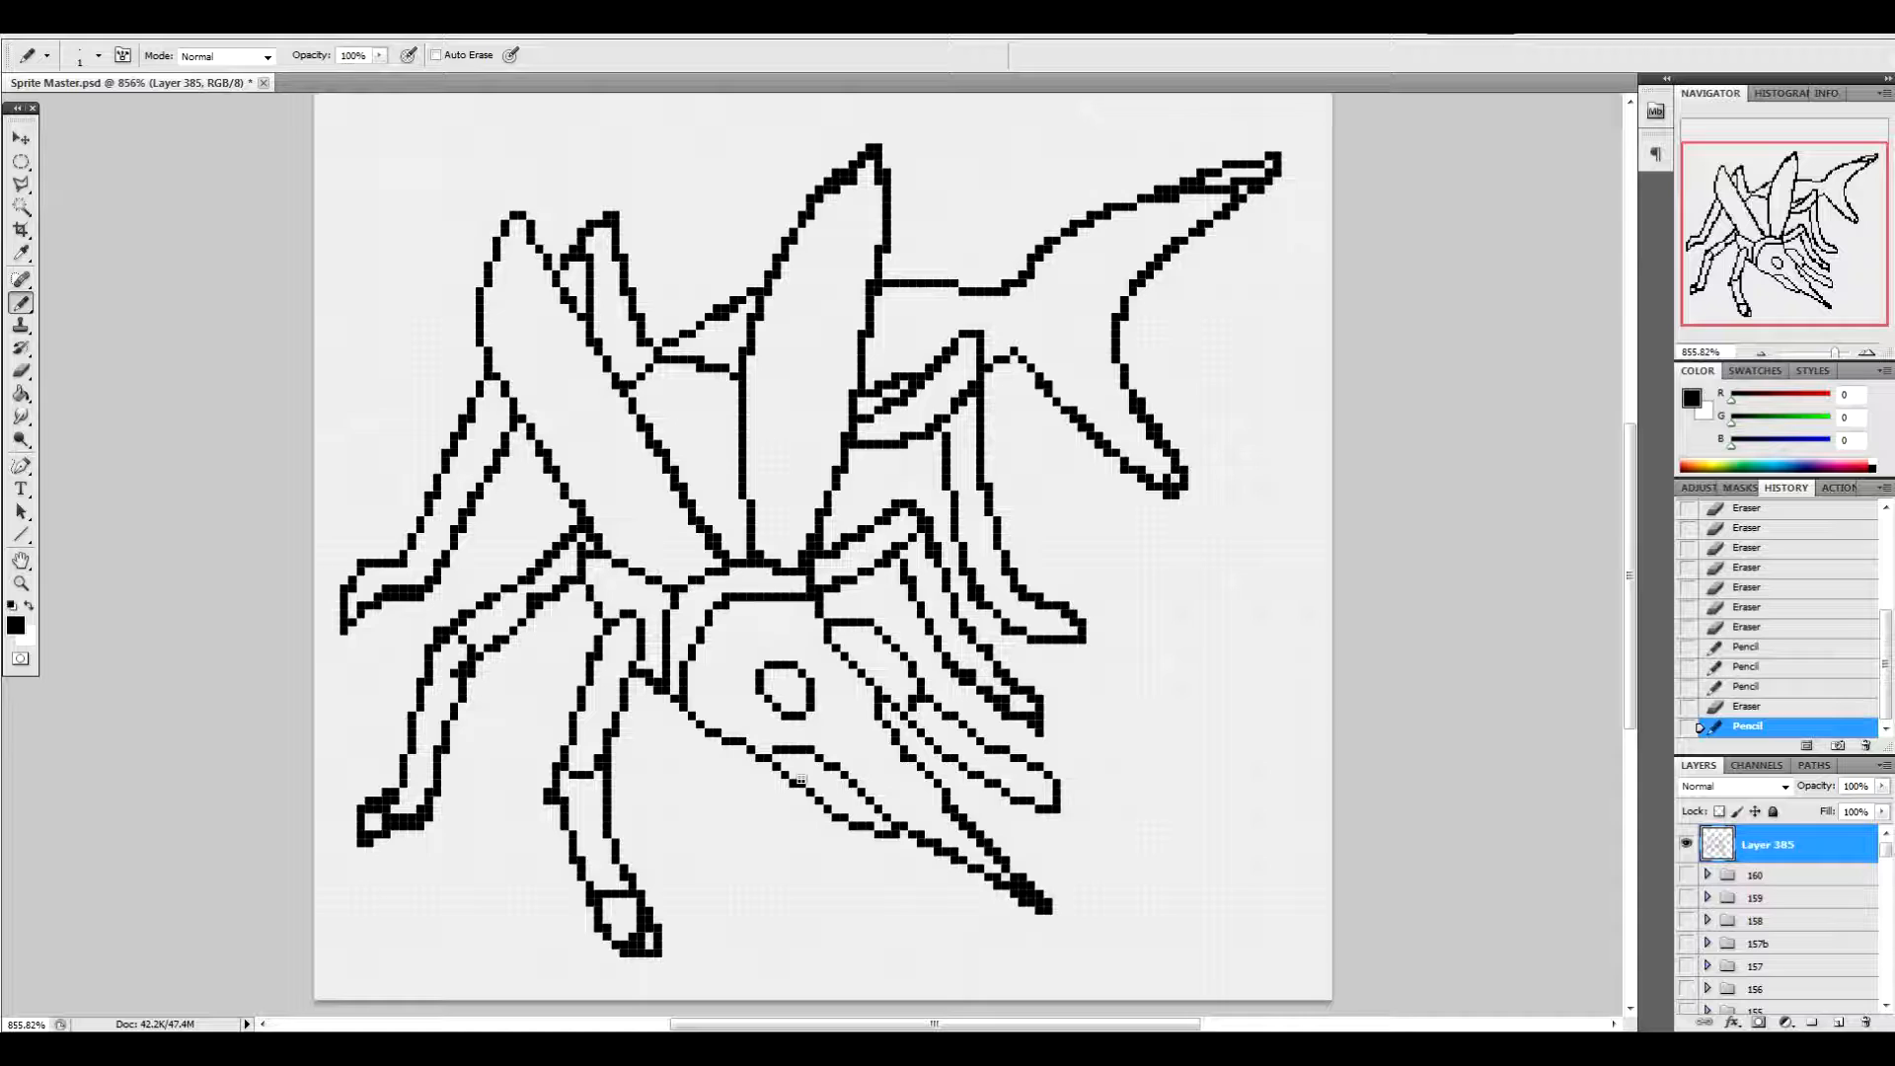
click(906, 759)
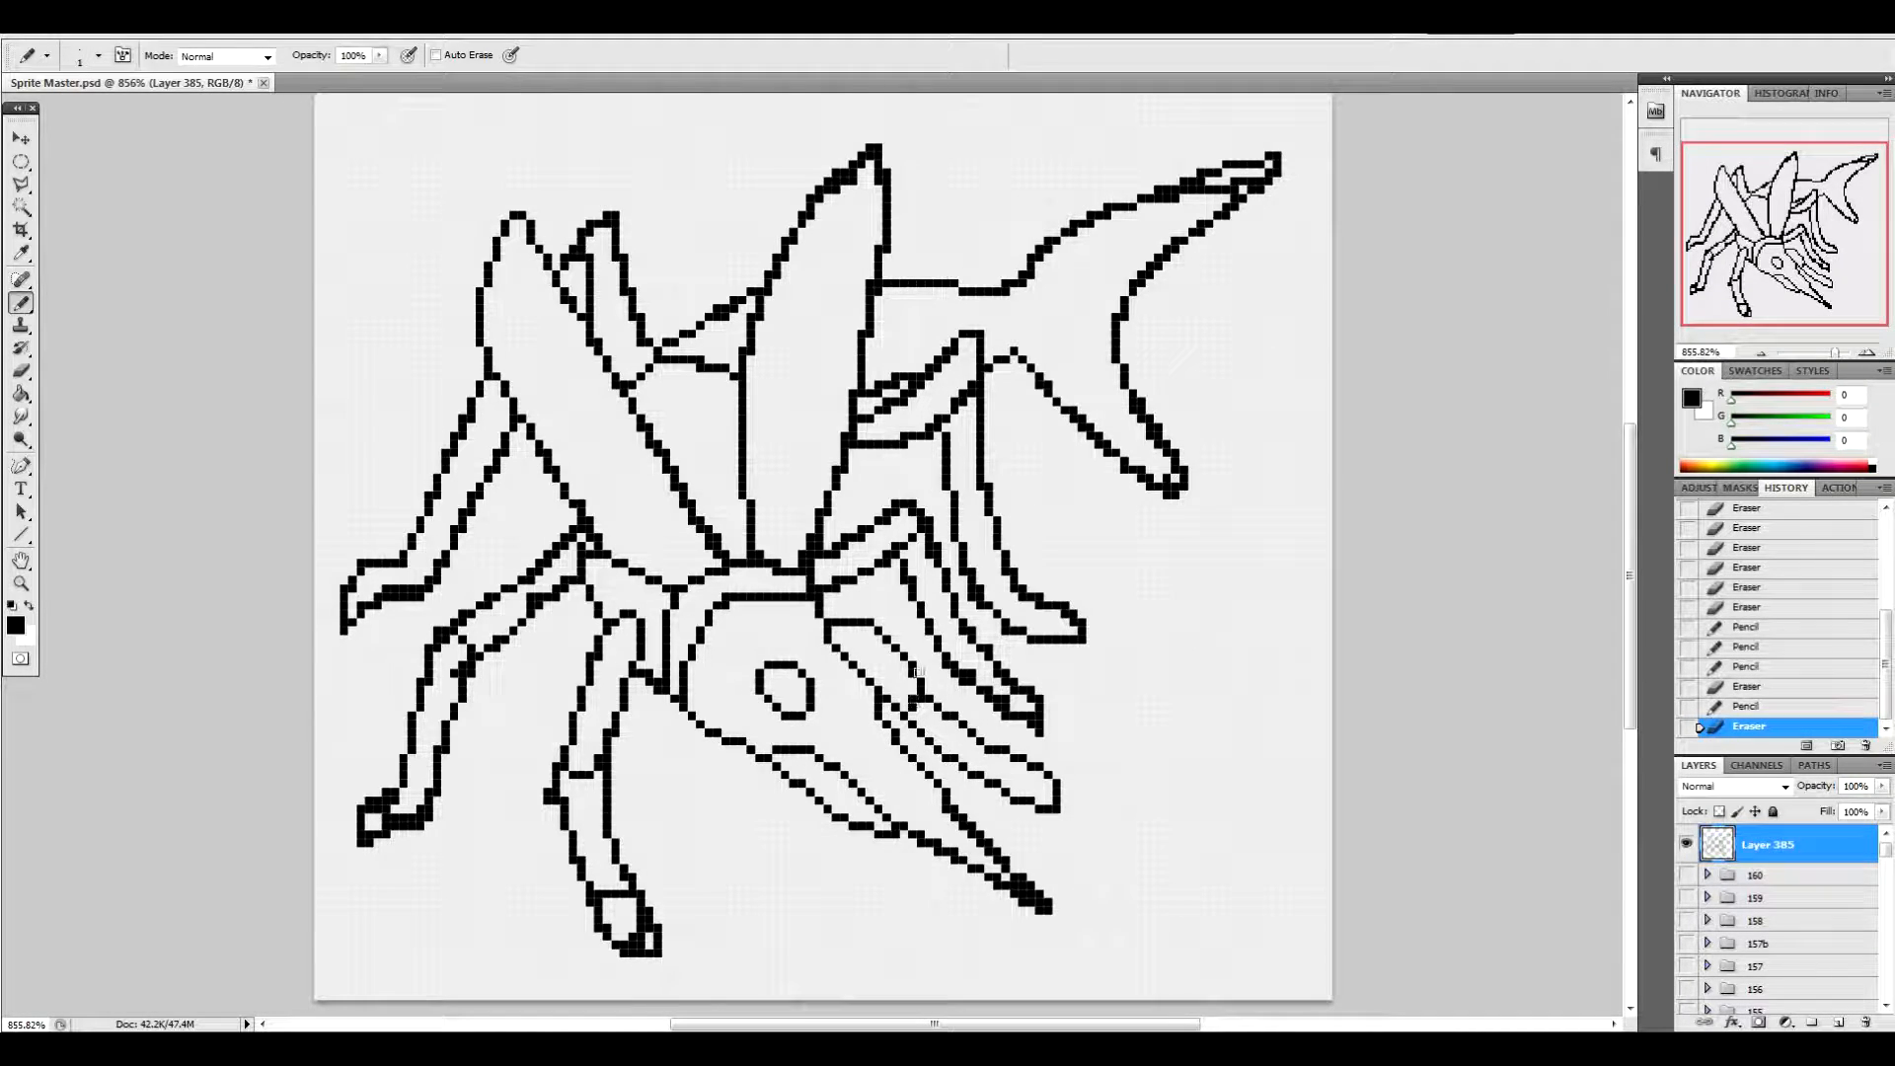
click(916, 699)
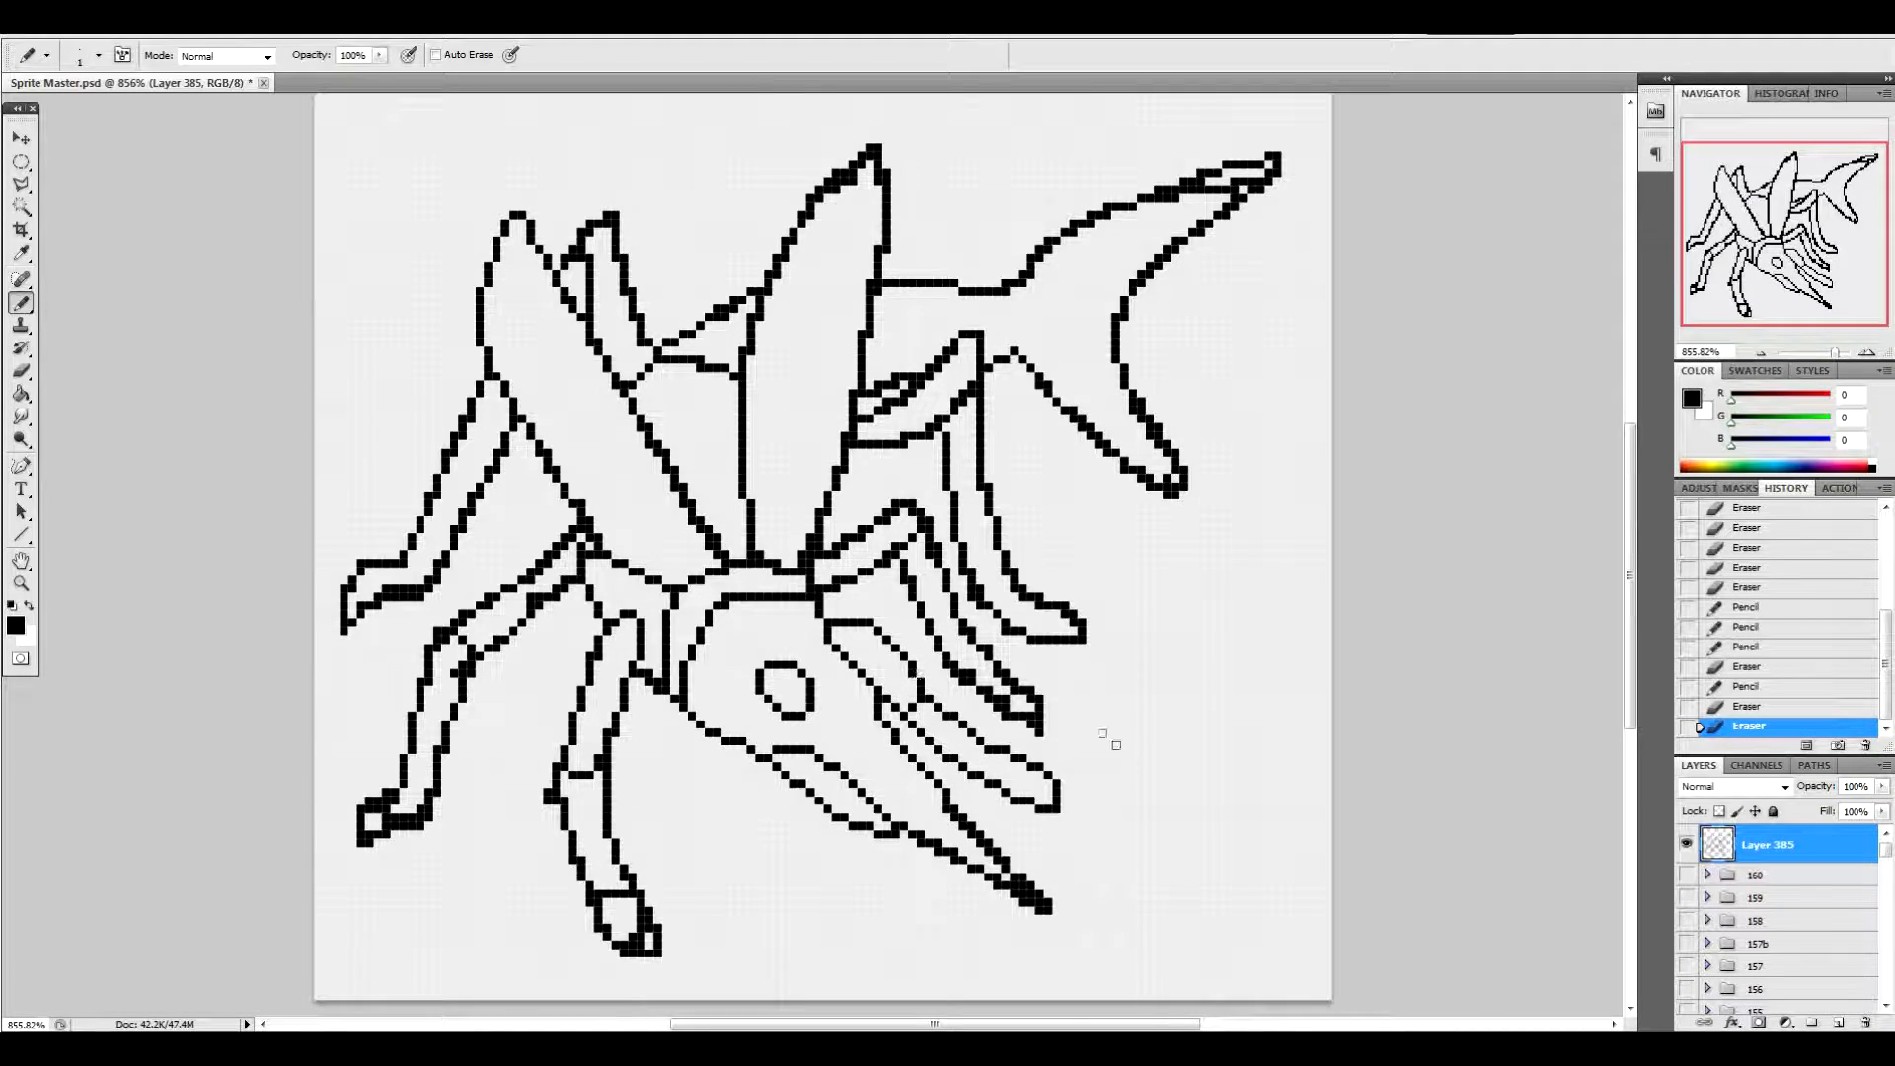
Erase the claw lines on the left front foot and thin the lower leg's outline to a single pixel
click(639, 903)
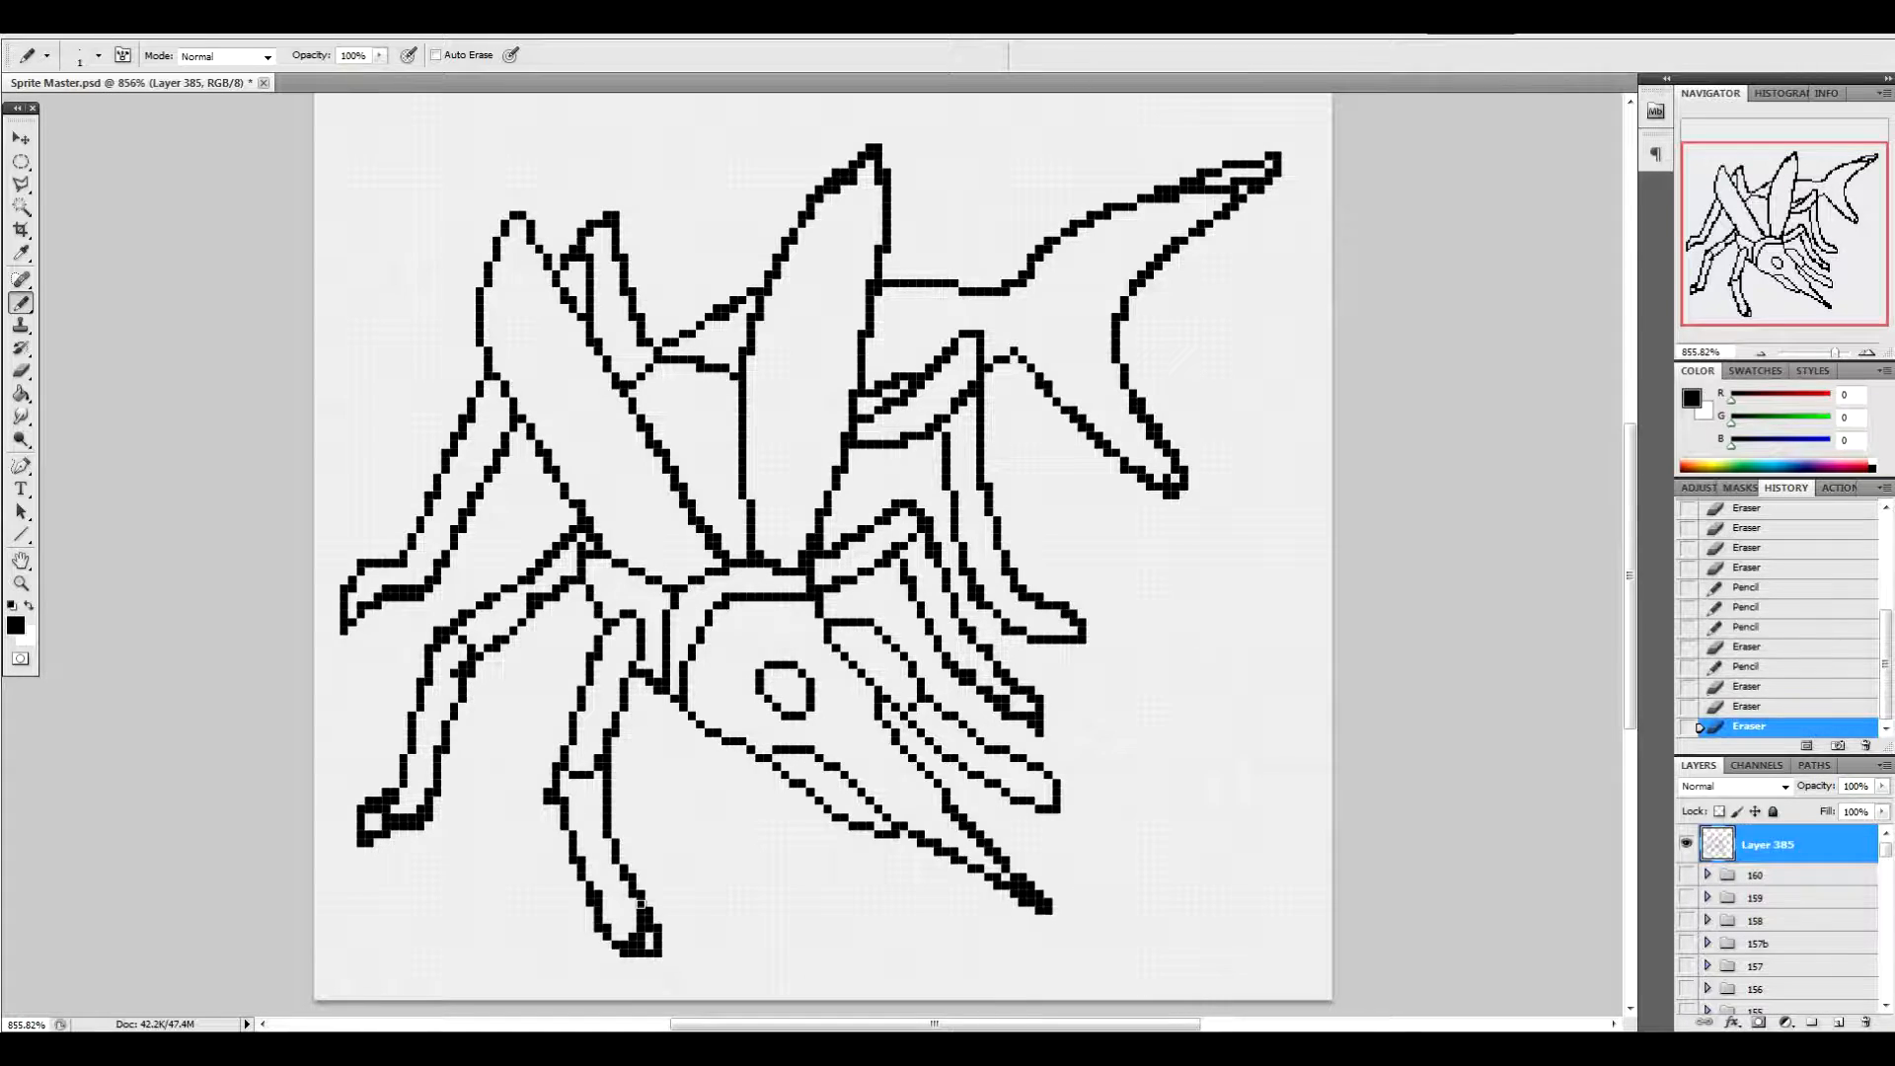
drag(641, 929, 624, 944)
click(658, 952)
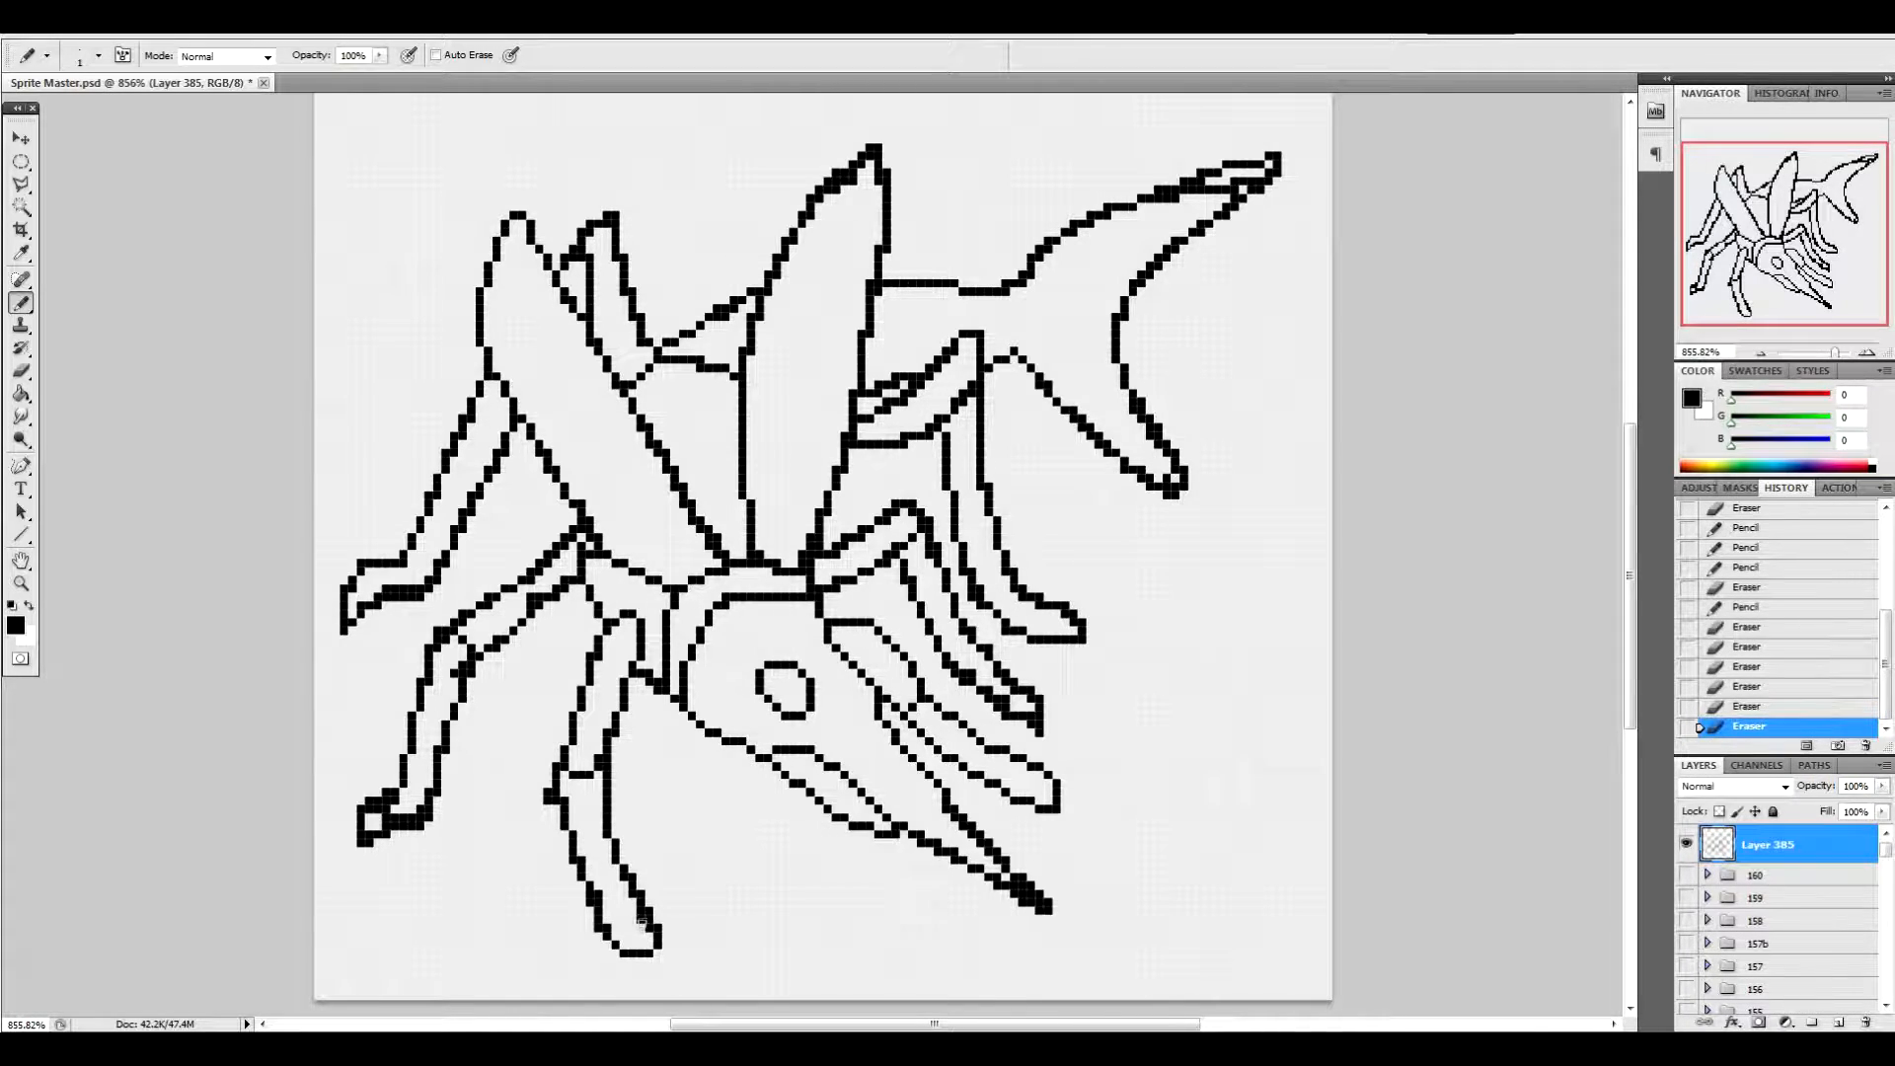
click(641, 920)
click(641, 911)
click(633, 894)
click(624, 884)
click(549, 795)
click(565, 805)
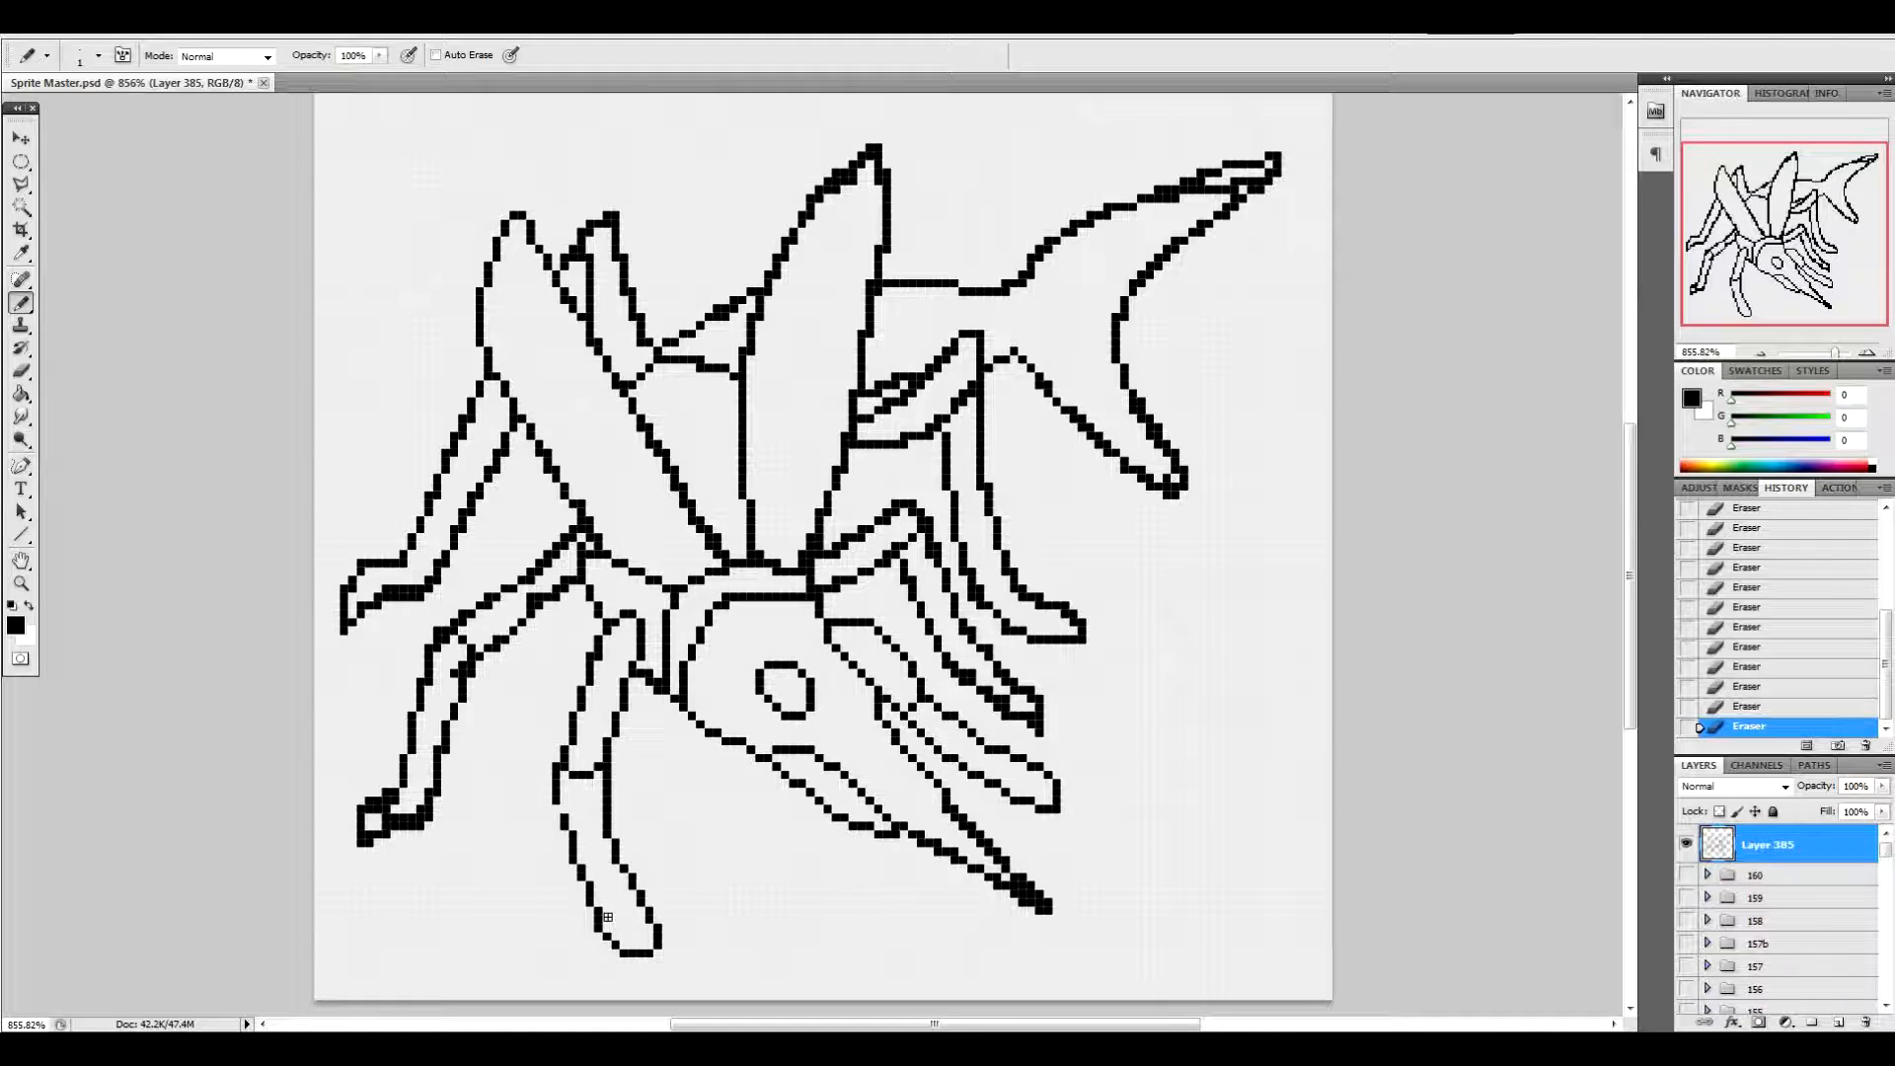
click(562, 807)
Redraw the bill's upper edge as a straighter line from the head to the tip and erase the old edge
drag(997, 859, 1050, 906)
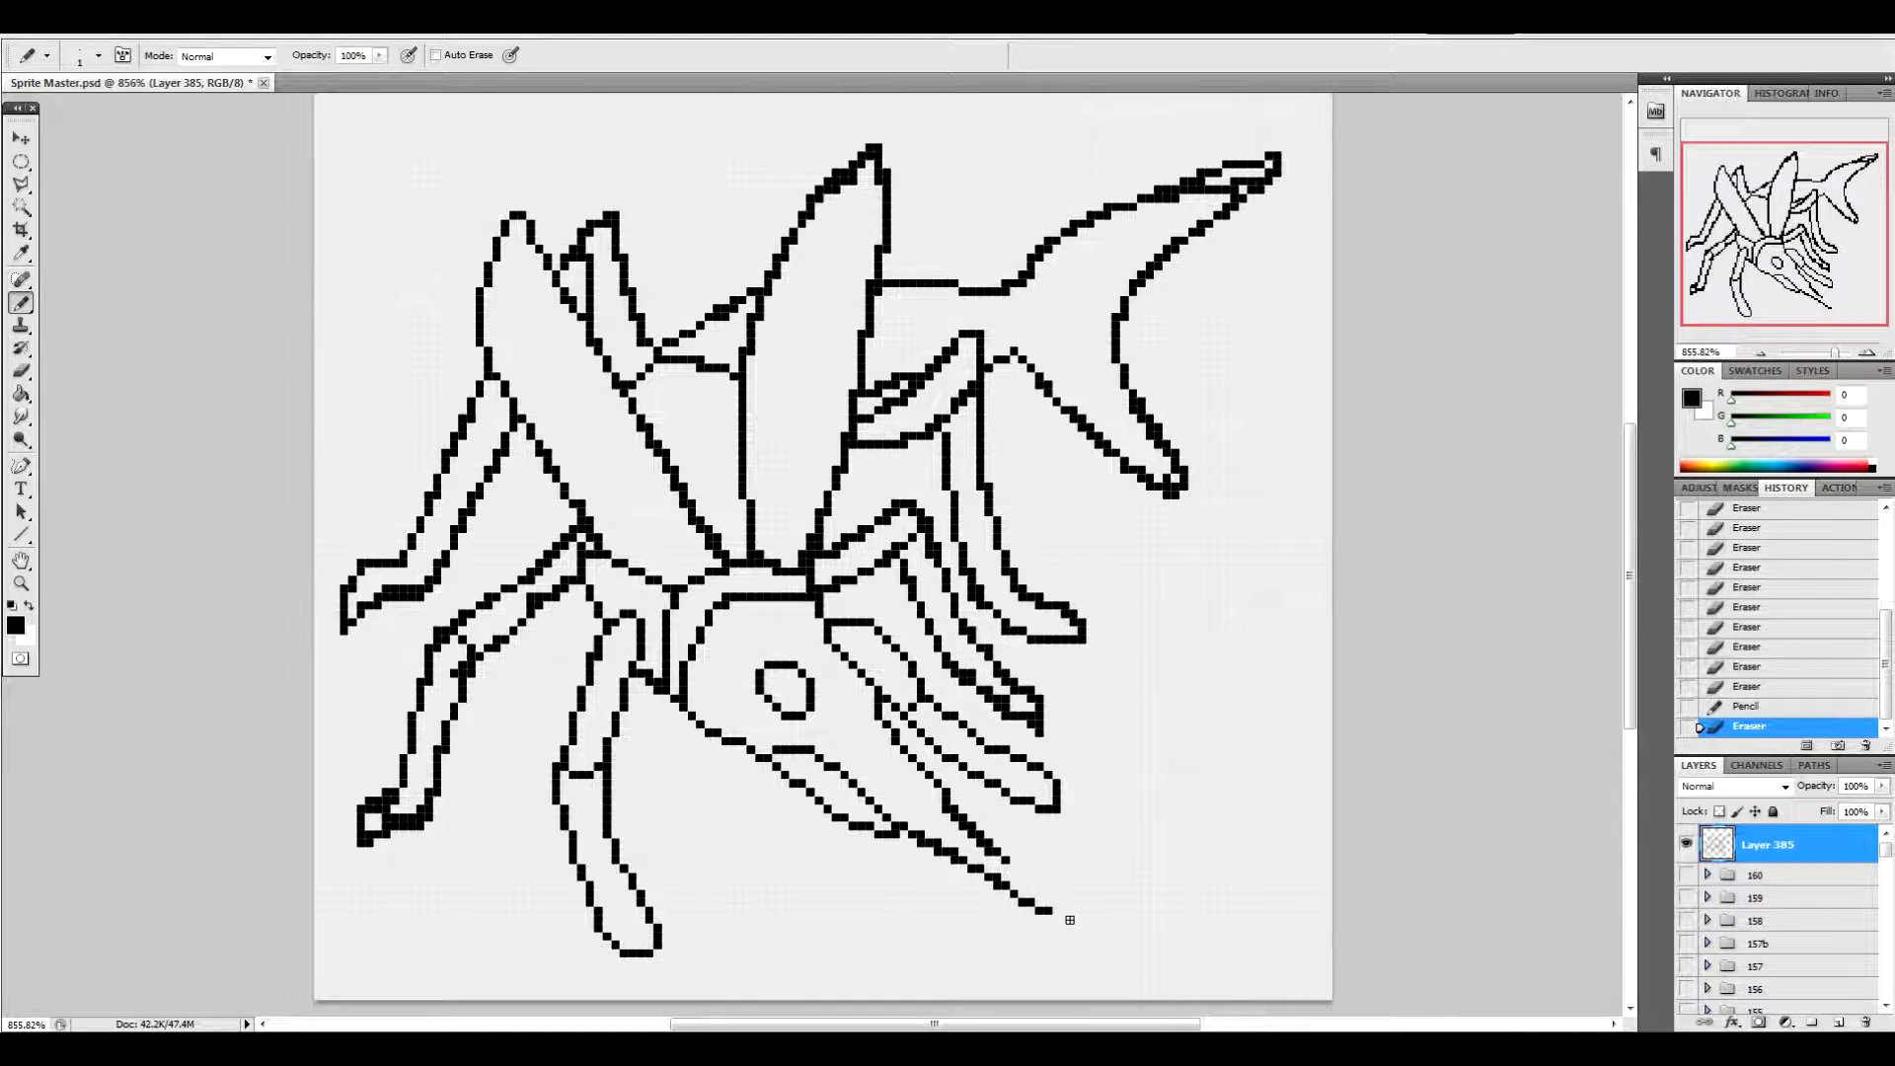
drag(881, 725, 1055, 911)
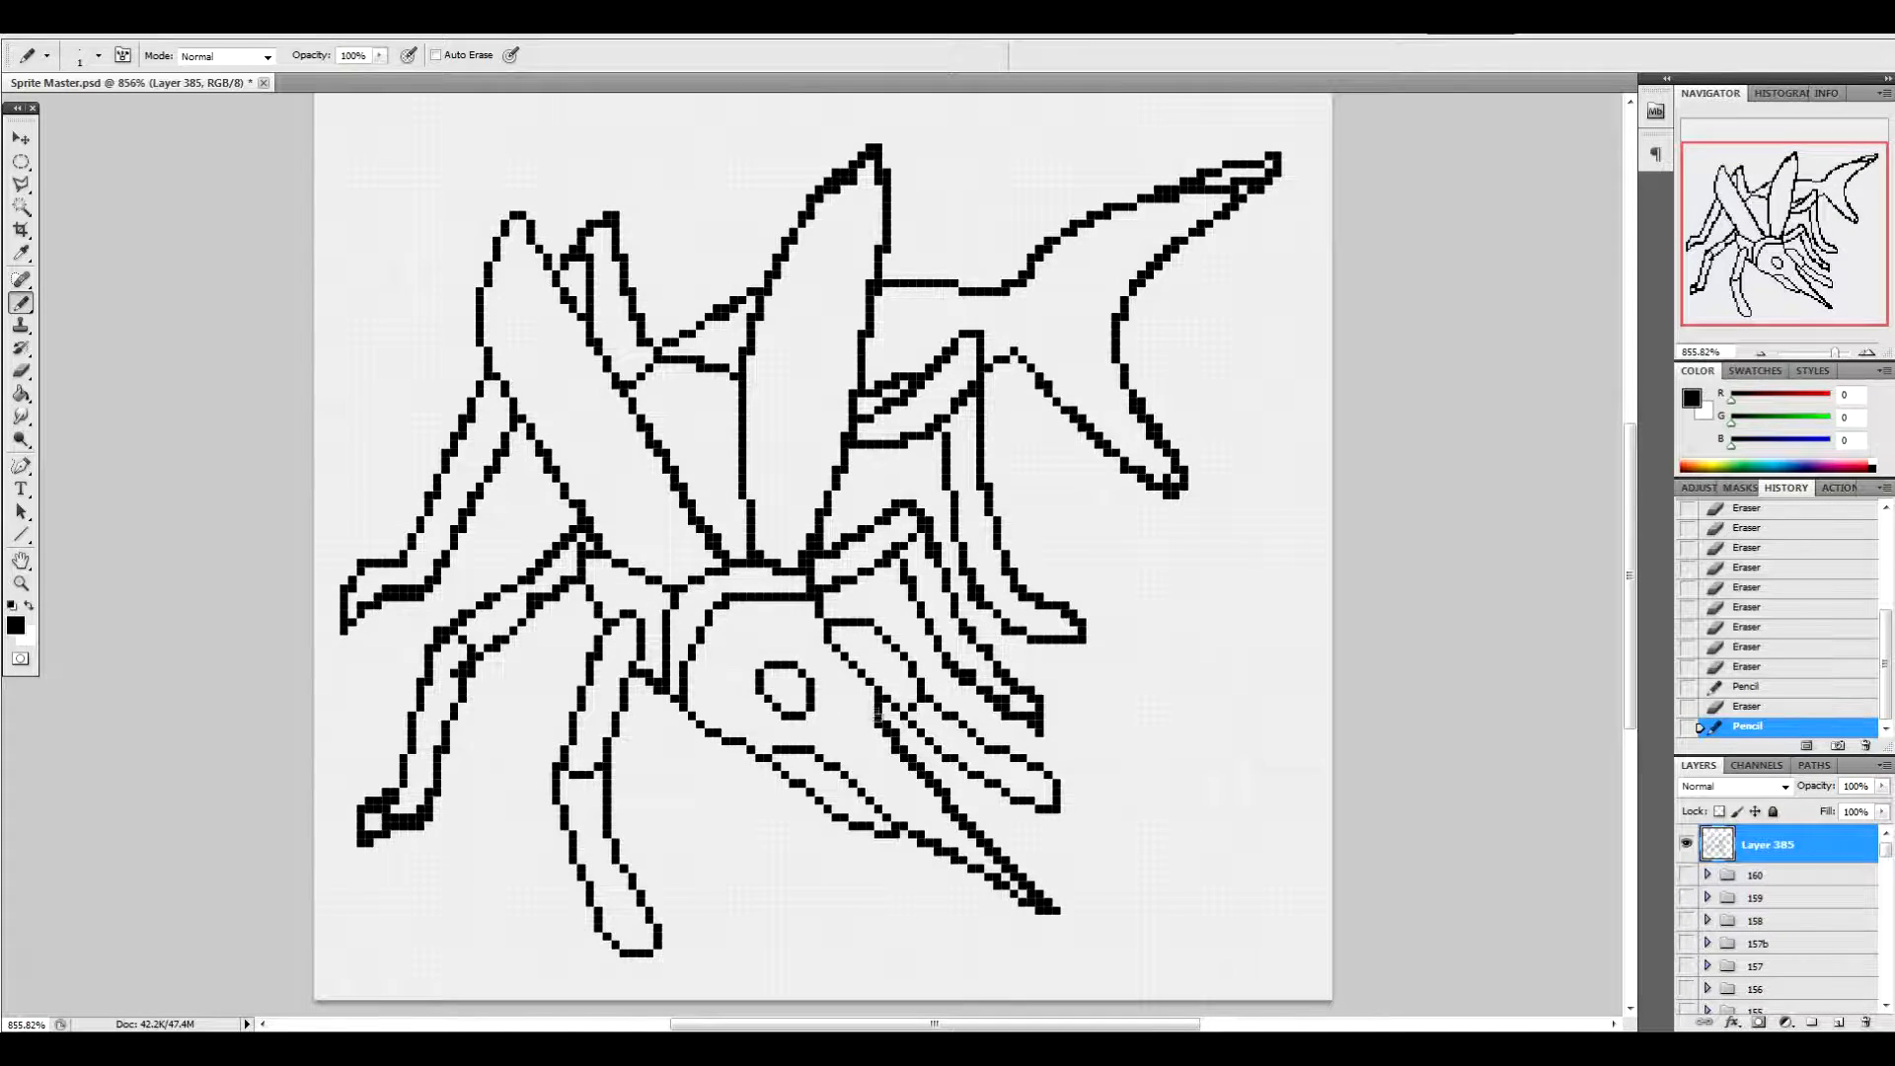
click(886, 734)
click(896, 747)
drag(898, 752, 937, 795)
click(944, 805)
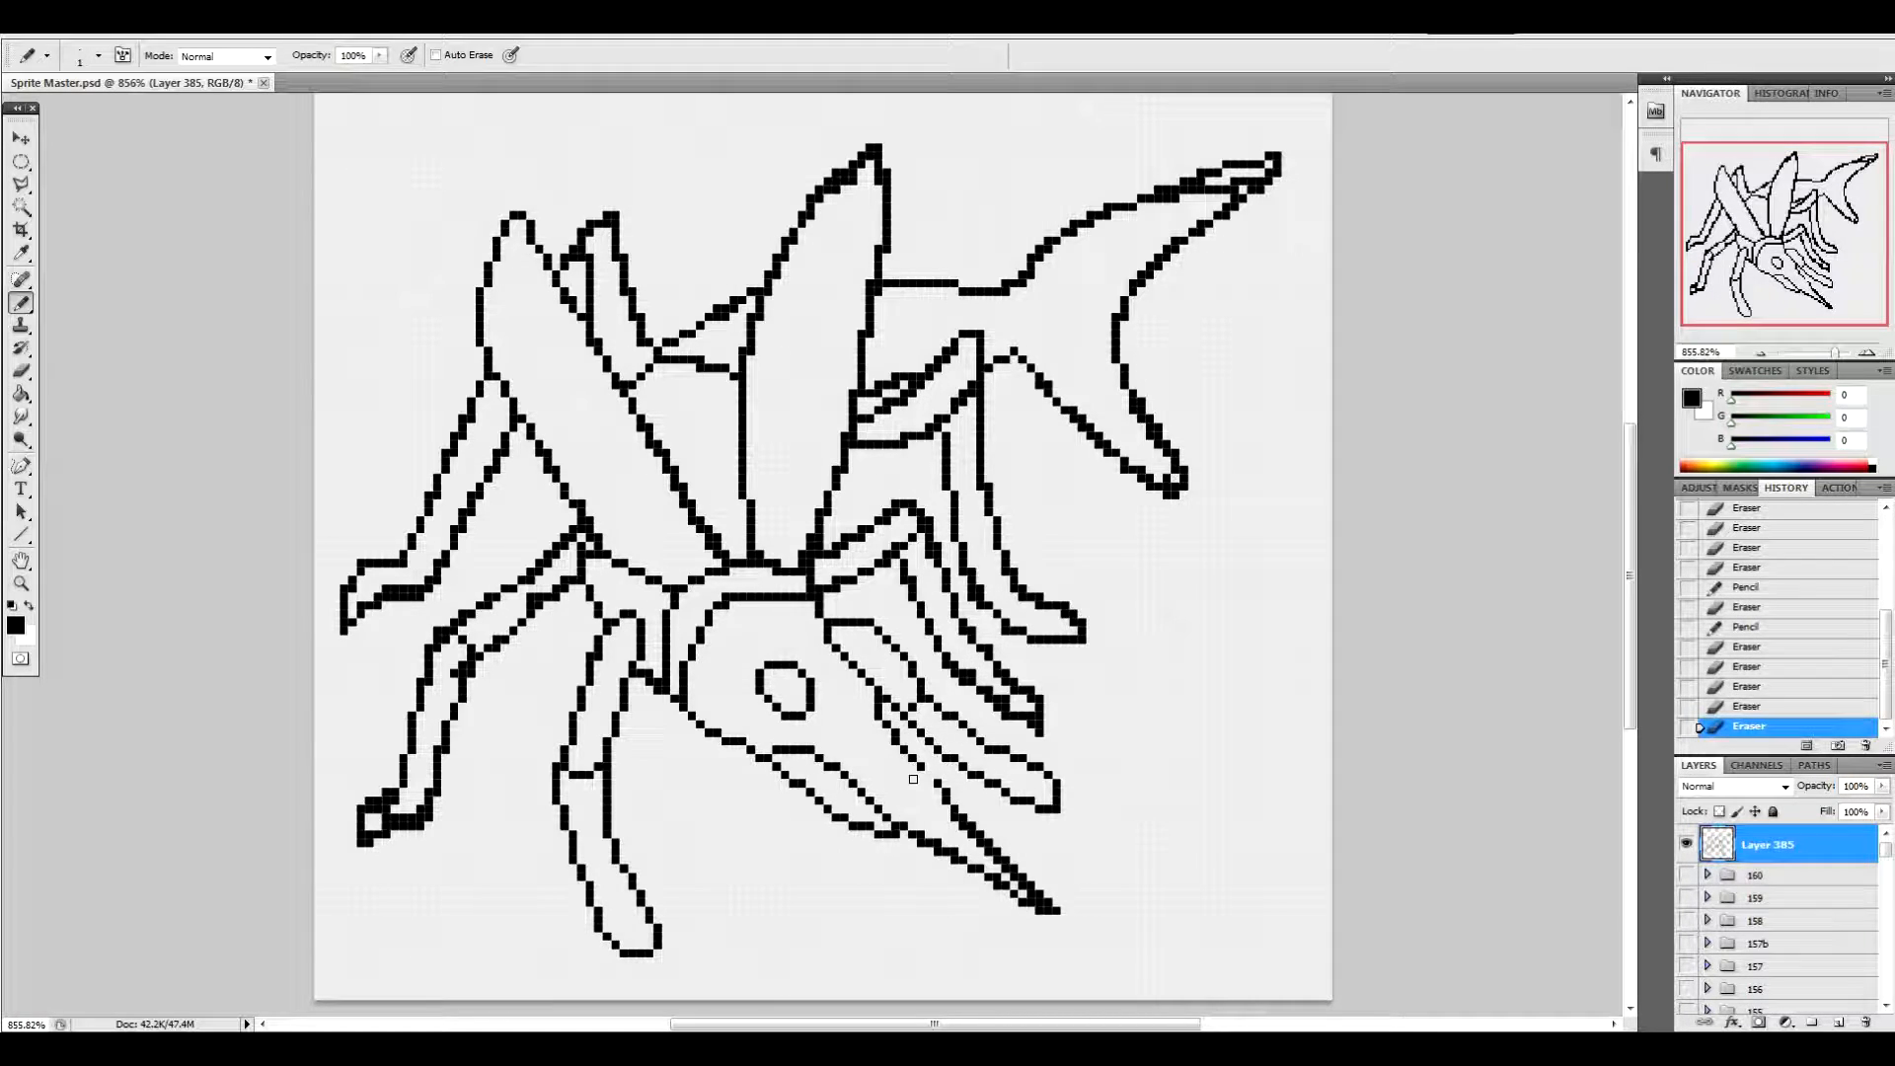
drag(923, 769, 955, 801)
click(930, 769)
click(956, 821)
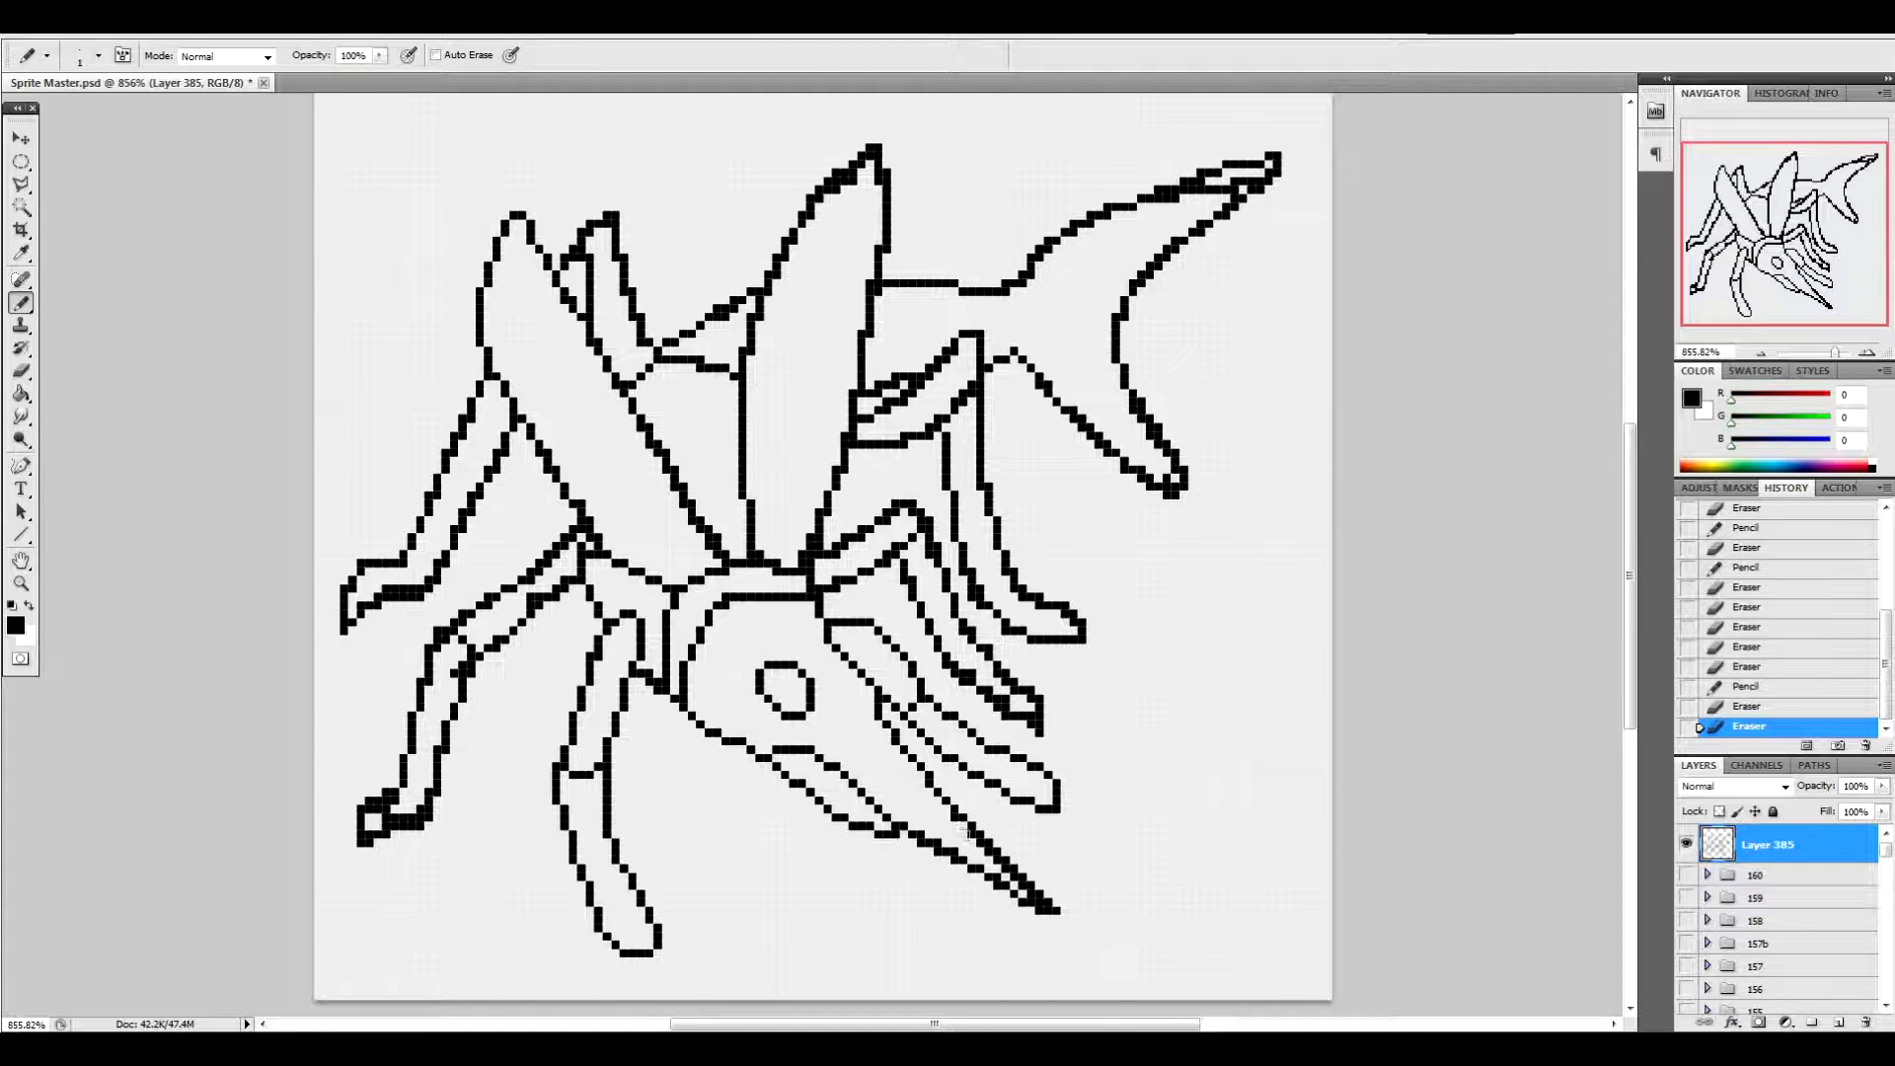
Thin both edges of the bill to single-pixel lines and clear the filled pixels inside its tip
click(923, 834)
drag(923, 834, 956, 846)
click(956, 851)
click(972, 839)
drag(980, 846, 990, 856)
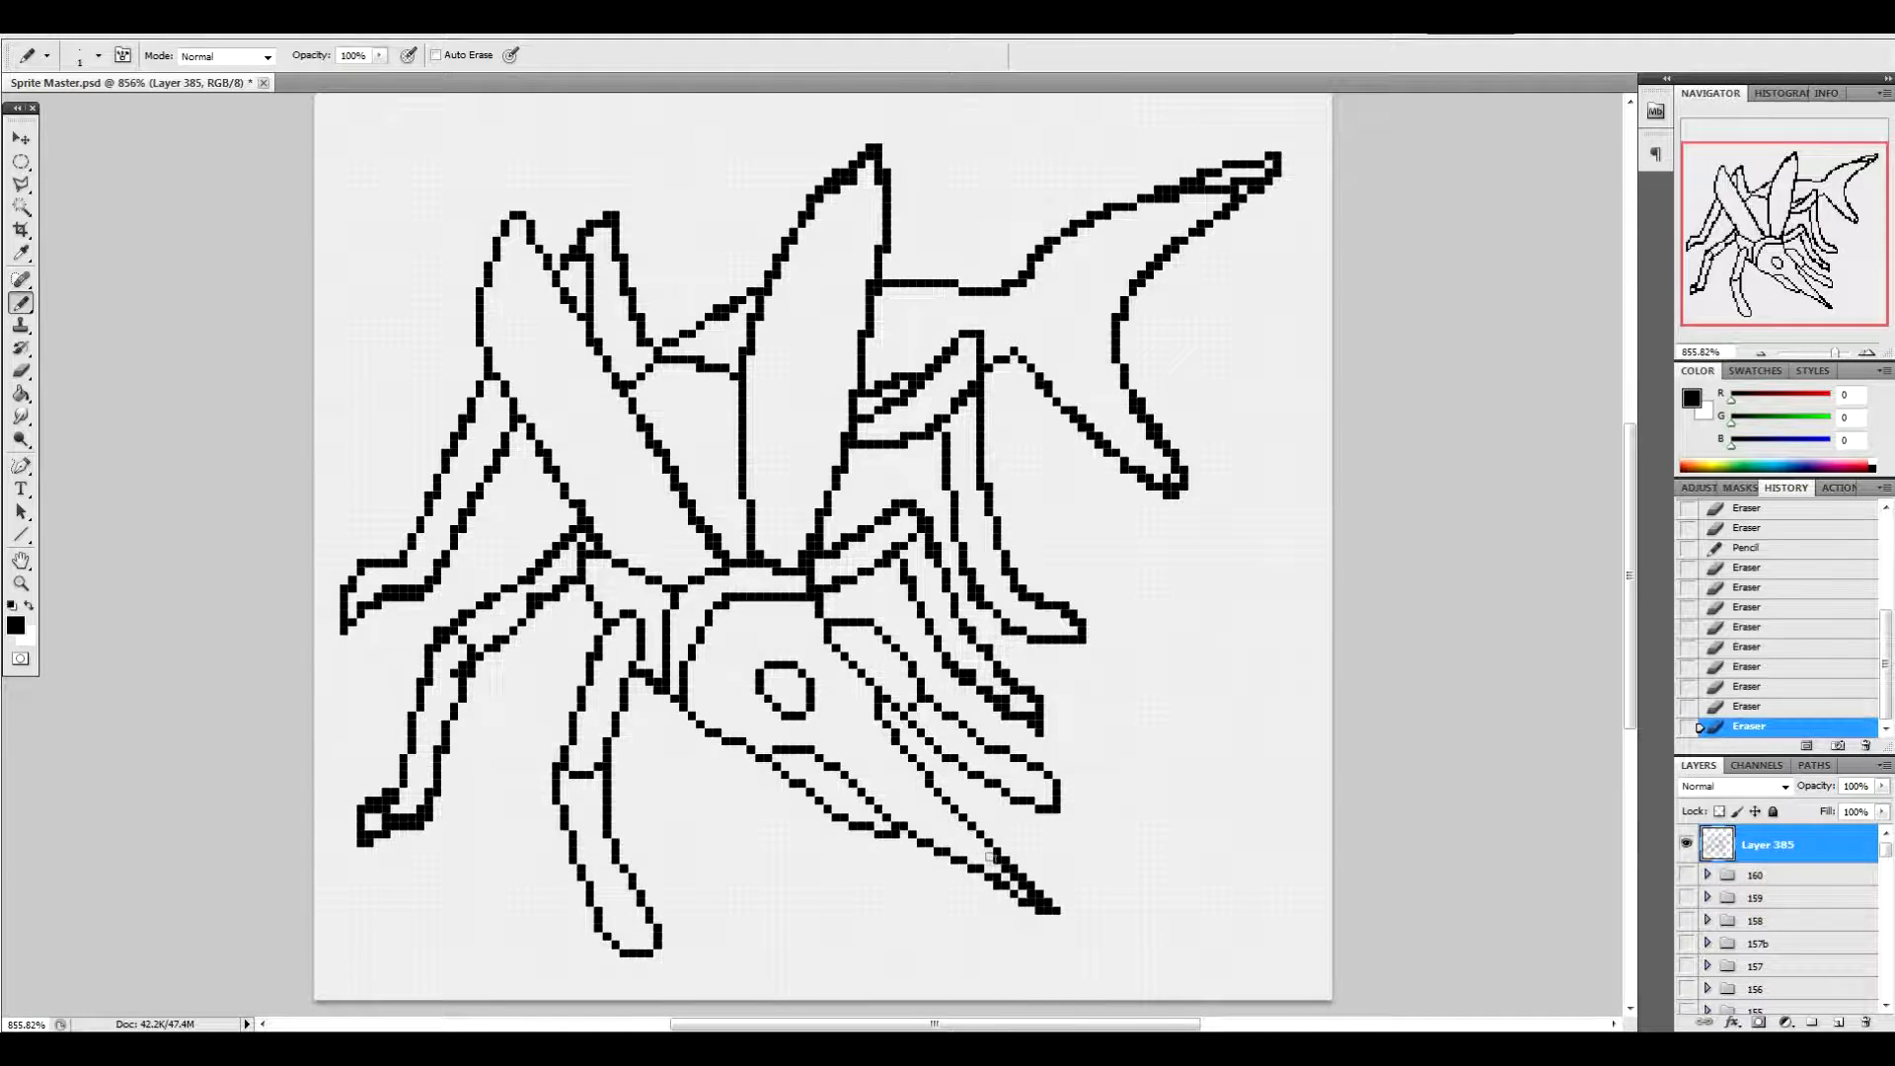
click(1007, 875)
click(1015, 879)
drag(1022, 884, 1033, 895)
click(1041, 902)
click(1042, 893)
click(1048, 902)
click(1031, 900)
click(1040, 894)
Erase the claw from the right middle foot and thin the lower leg's outline
click(1040, 728)
click(1040, 715)
click(1039, 696)
click(1006, 699)
click(999, 694)
click(993, 691)
click(1014, 704)
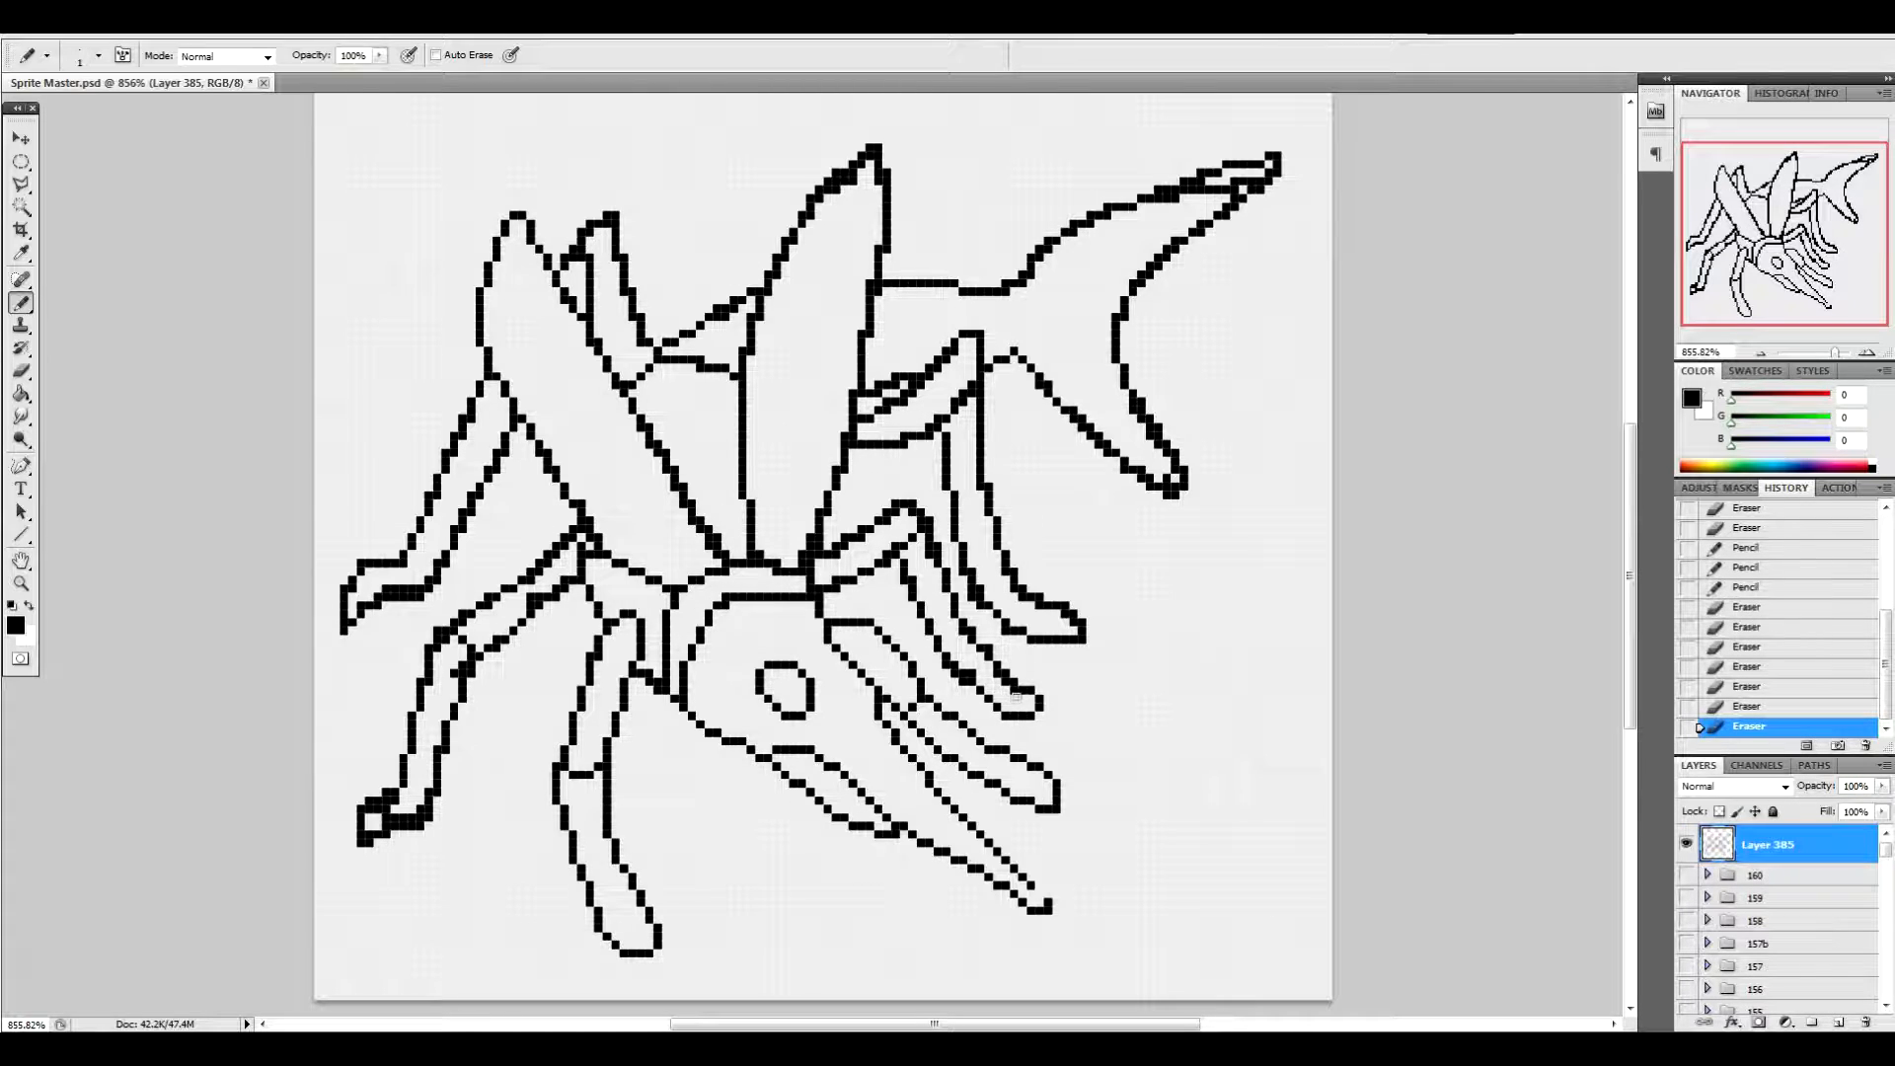
click(1005, 691)
click(999, 685)
click(990, 650)
click(975, 675)
click(962, 659)
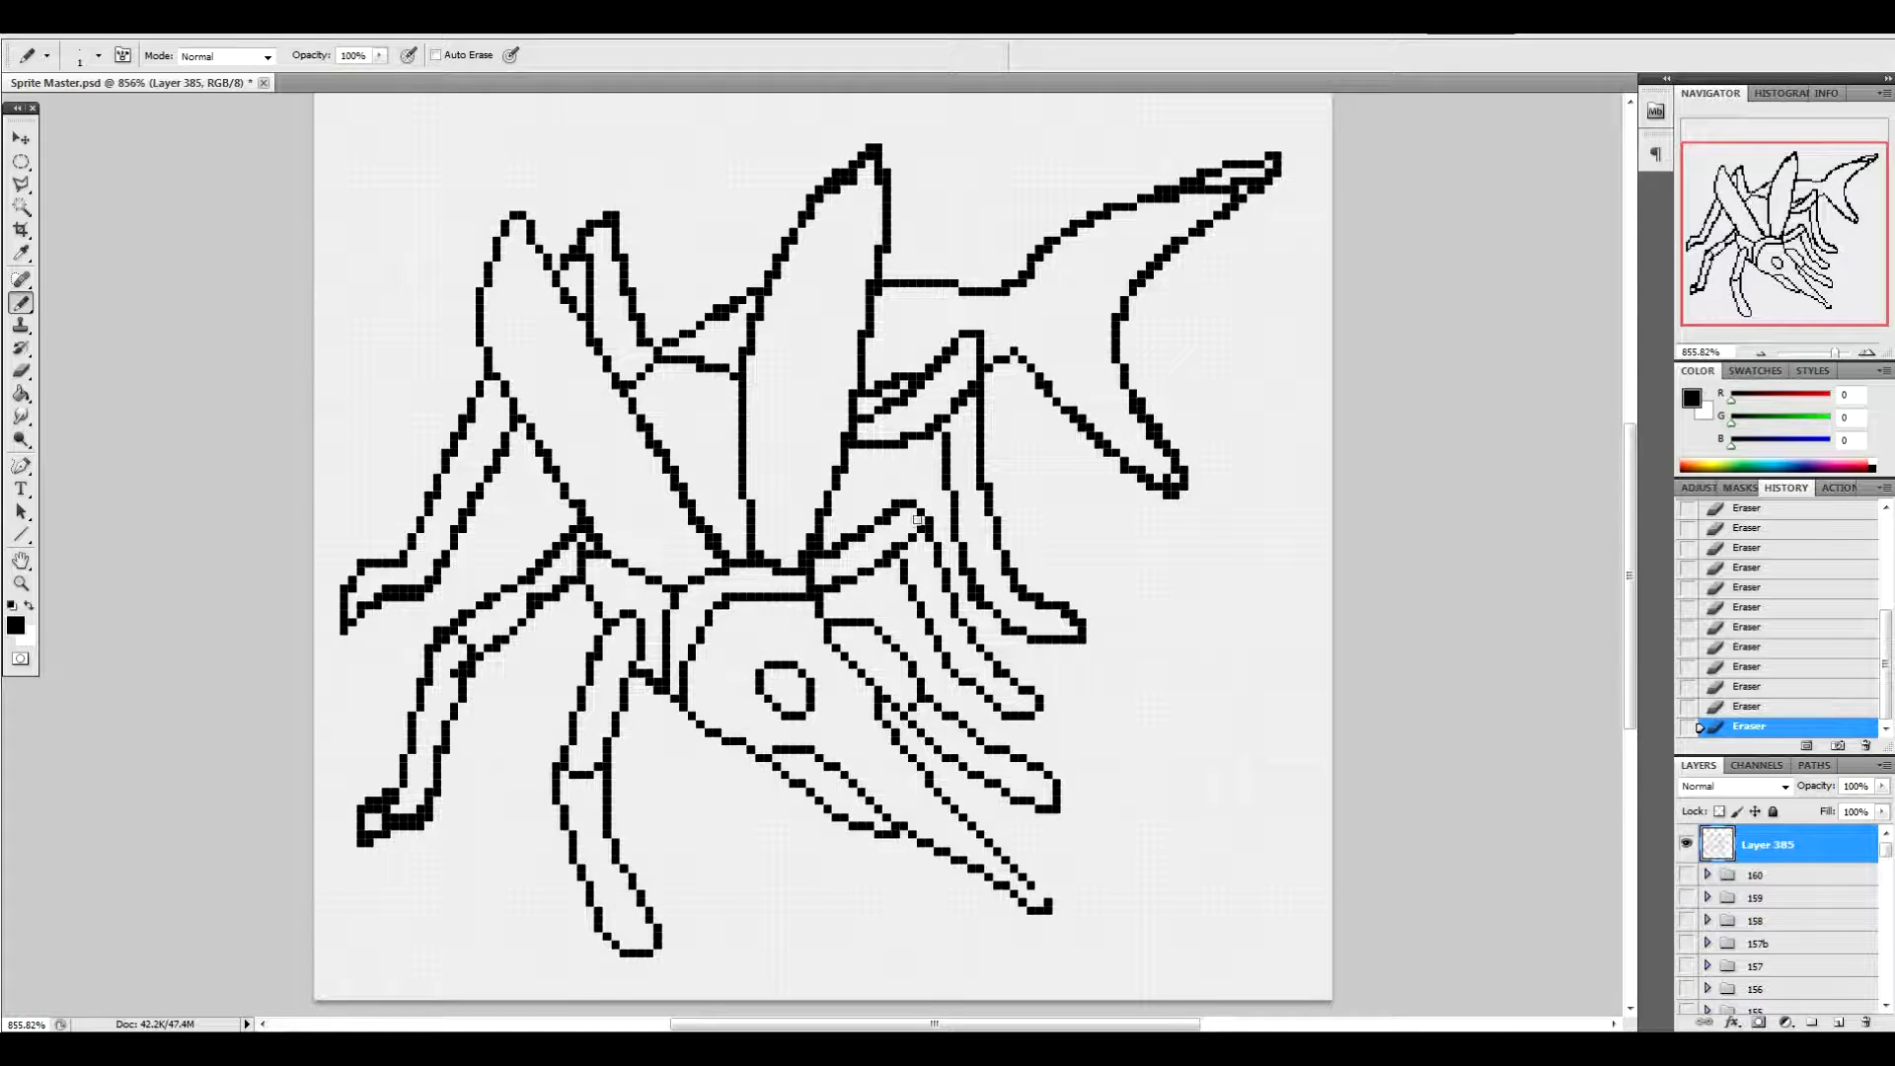
Thin both edges of the right middle leg's upper segment up to the collar
click(835, 555)
click(852, 545)
click(869, 538)
click(895, 546)
click(886, 555)
click(869, 563)
click(835, 581)
click(807, 588)
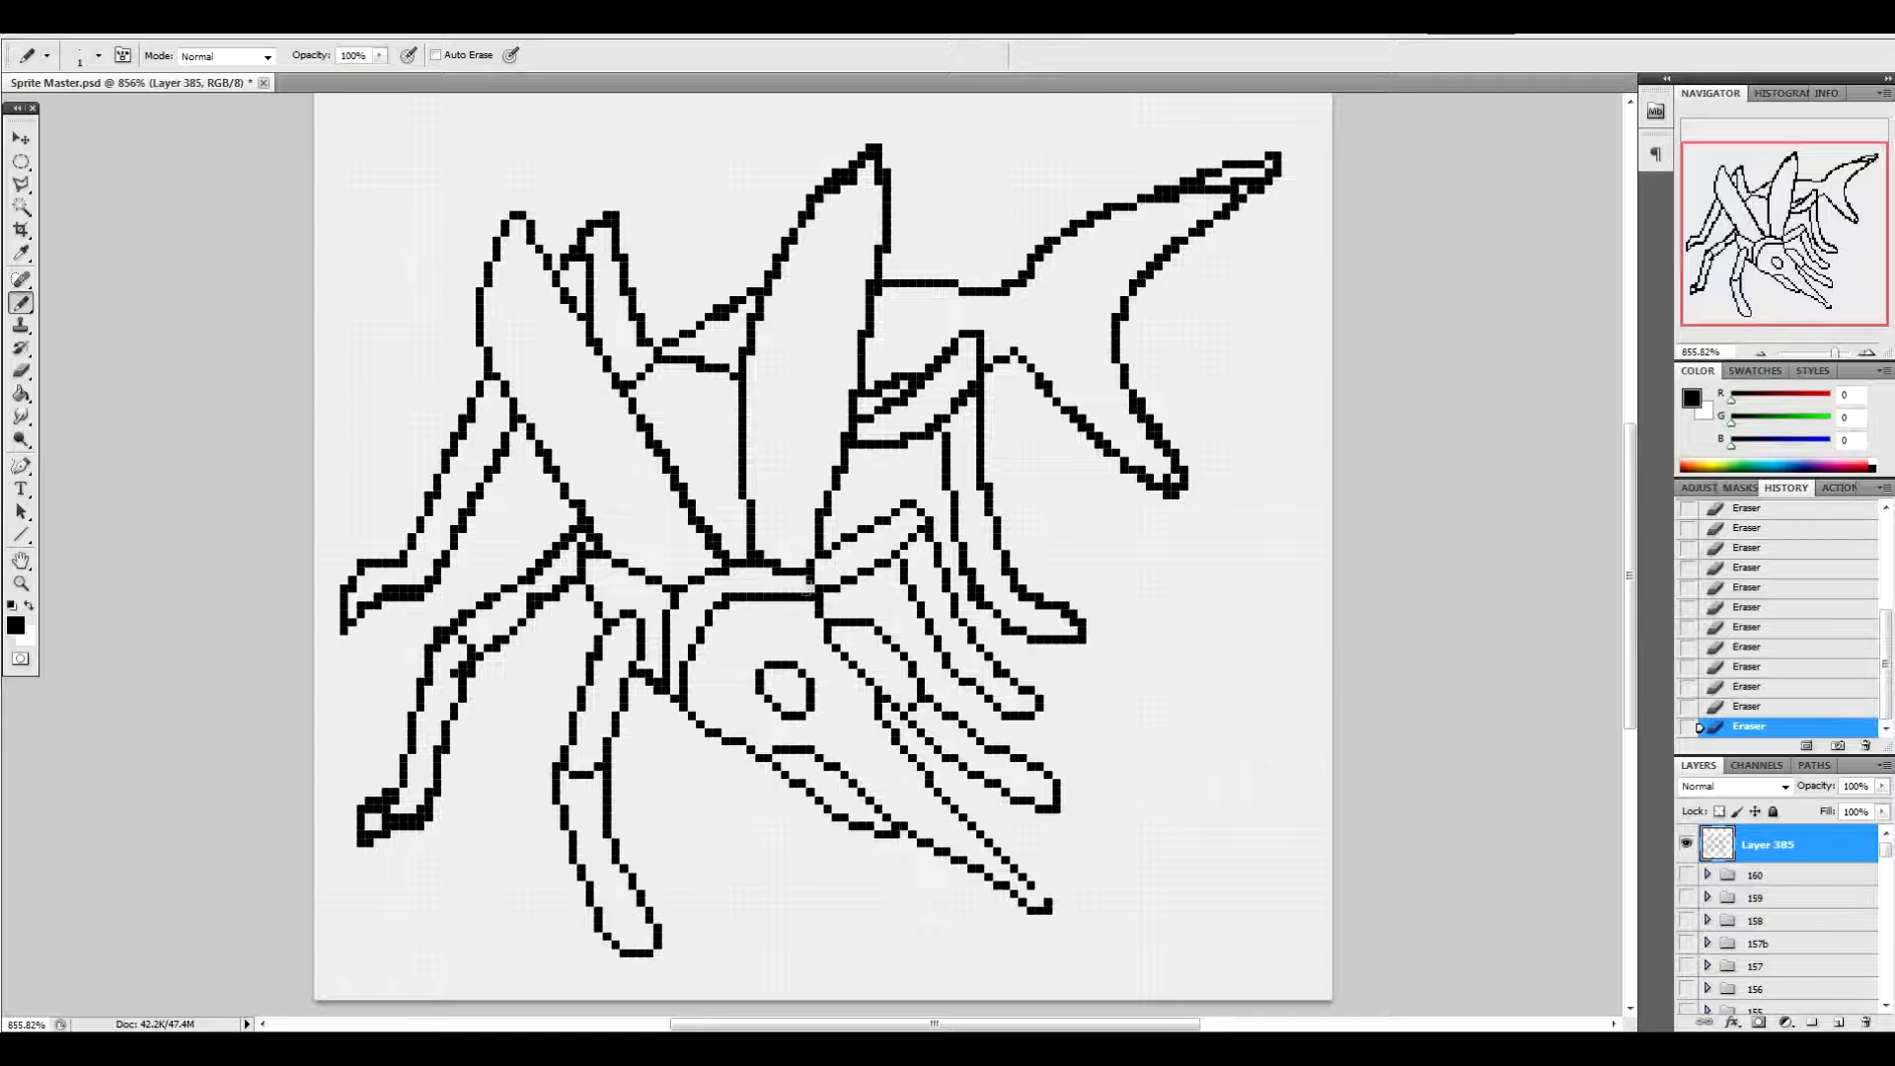
Erase doubled pixels at the head's upper edge, the collar's lower left end and the left front leg's joint
click(730, 604)
click(650, 673)
click(661, 679)
click(663, 681)
click(558, 764)
Thin the right hind leg's outline along its thigh, knee and lower segment
click(983, 336)
click(946, 386)
drag(960, 357, 914, 393)
click(899, 384)
click(880, 398)
click(908, 403)
click(890, 413)
click(924, 424)
click(971, 401)
click(951, 386)
click(982, 494)
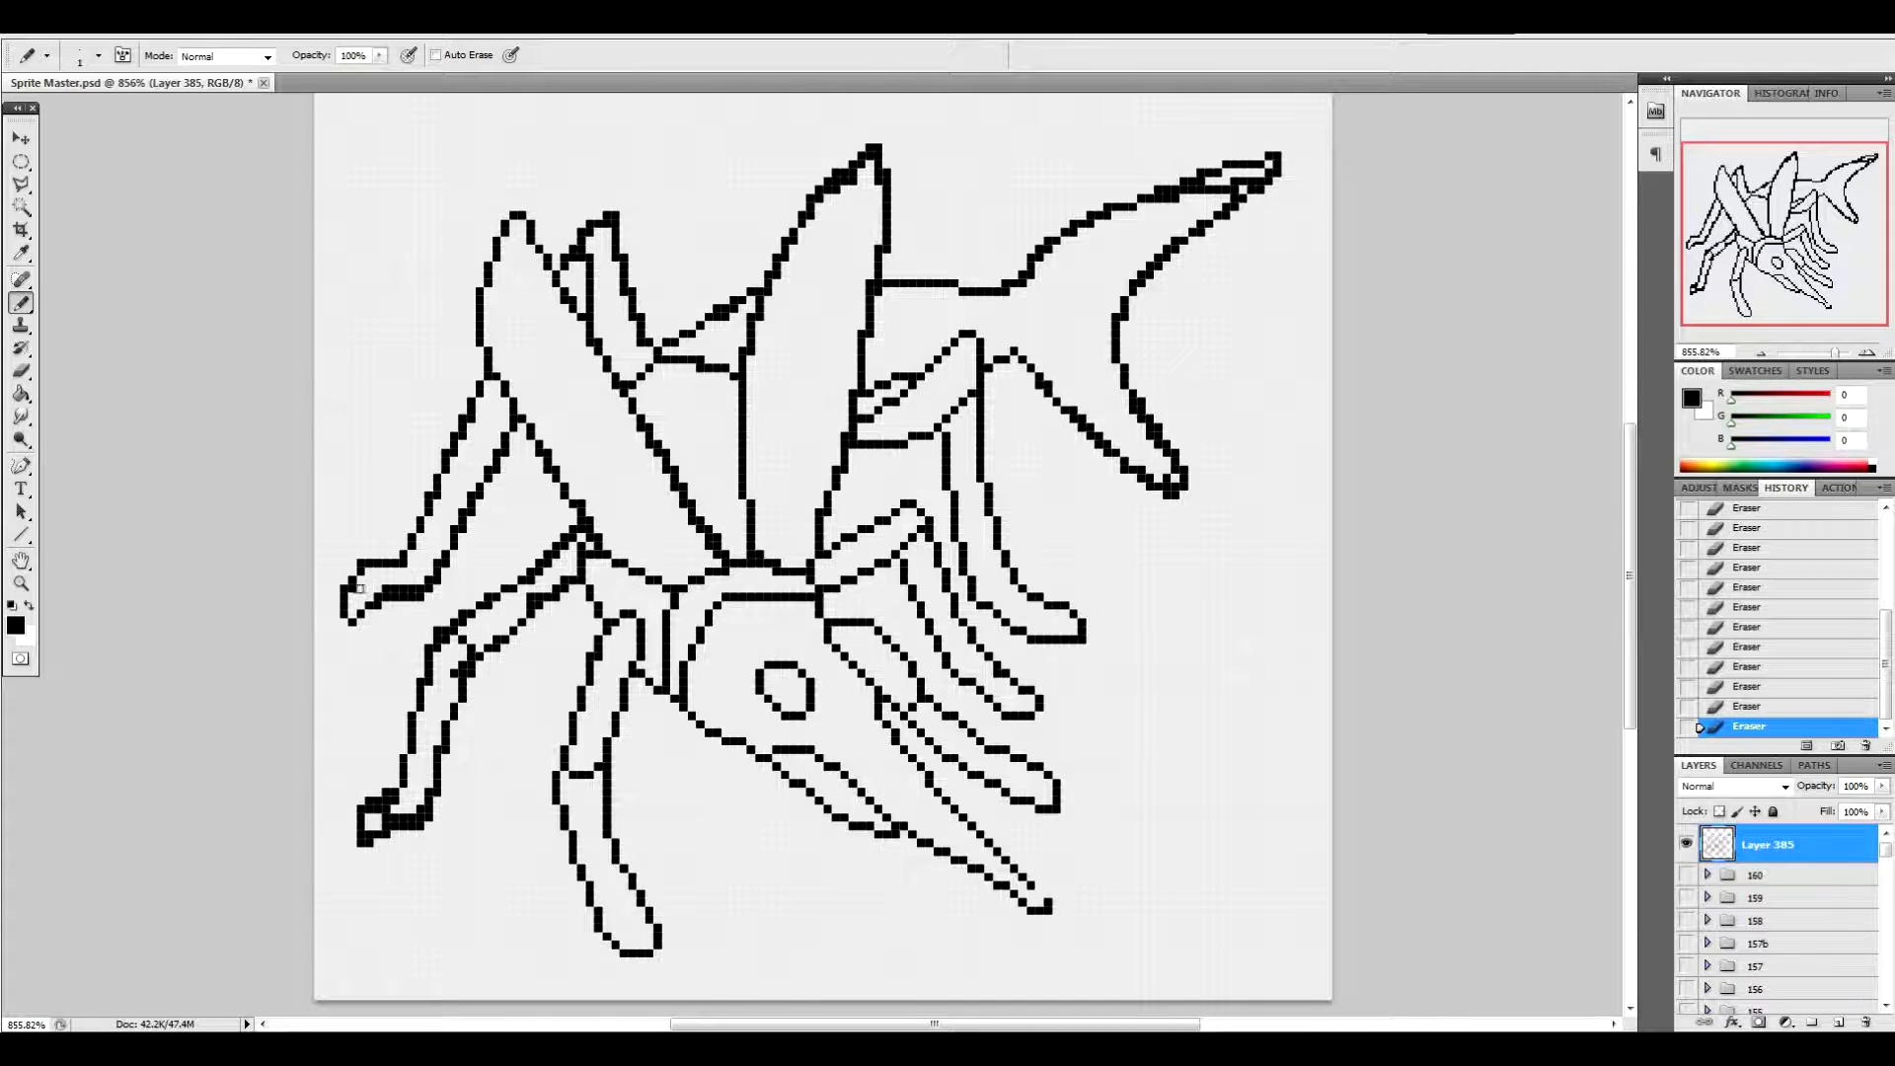
Thin the left hind foot's outline by erasing its doubled pixels
click(362, 564)
drag(386, 589, 421, 589)
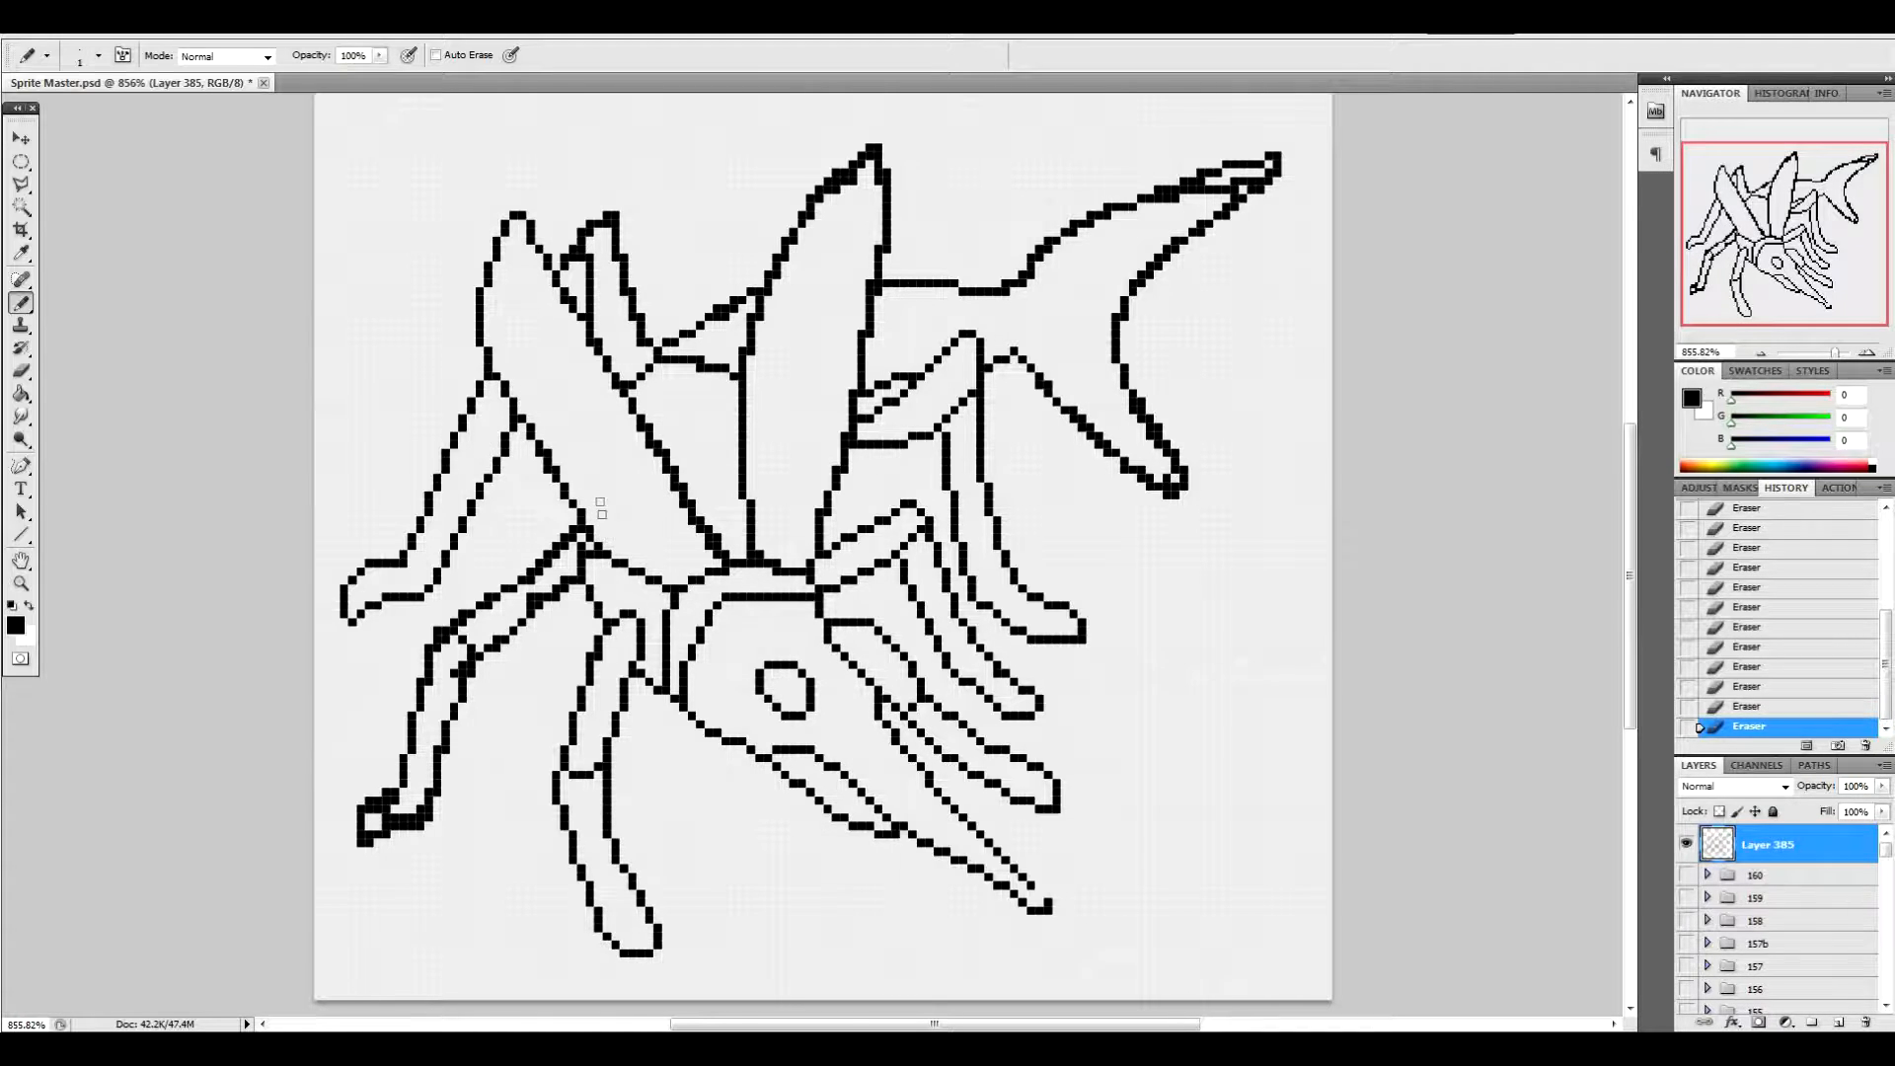
Thin the left wing's lower edge and the outline of the left middle leg's upper segment
drag(557, 458, 550, 470)
drag(586, 536, 582, 549)
click(568, 577)
click(543, 581)
click(527, 602)
click(500, 601)
click(481, 616)
click(485, 575)
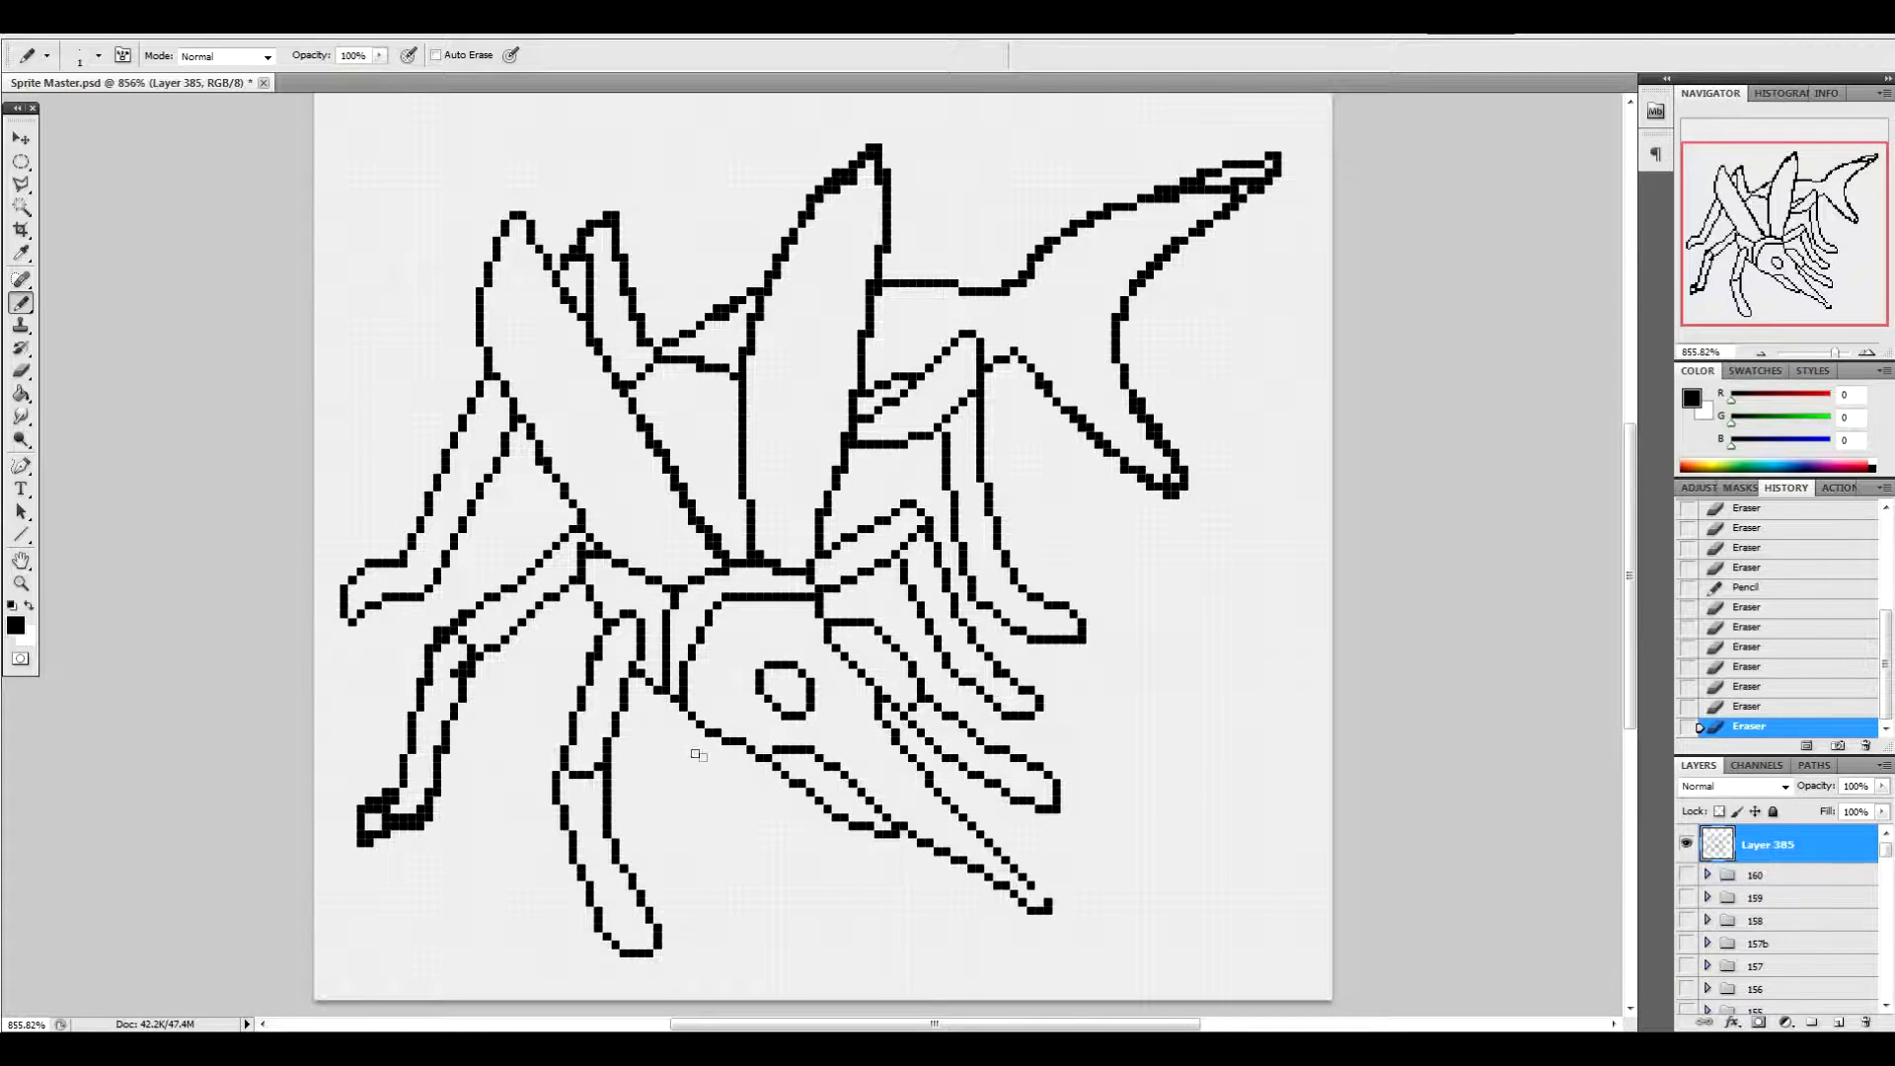
Thin the left middle leg's knee and lower segment and erase the inner lines on its foot
click(465, 626)
click(443, 633)
click(449, 642)
click(469, 654)
click(464, 668)
mouse_move(409, 793)
mouse_down()
mouse_move(368, 809)
mouse_move(420, 806)
mouse_up()
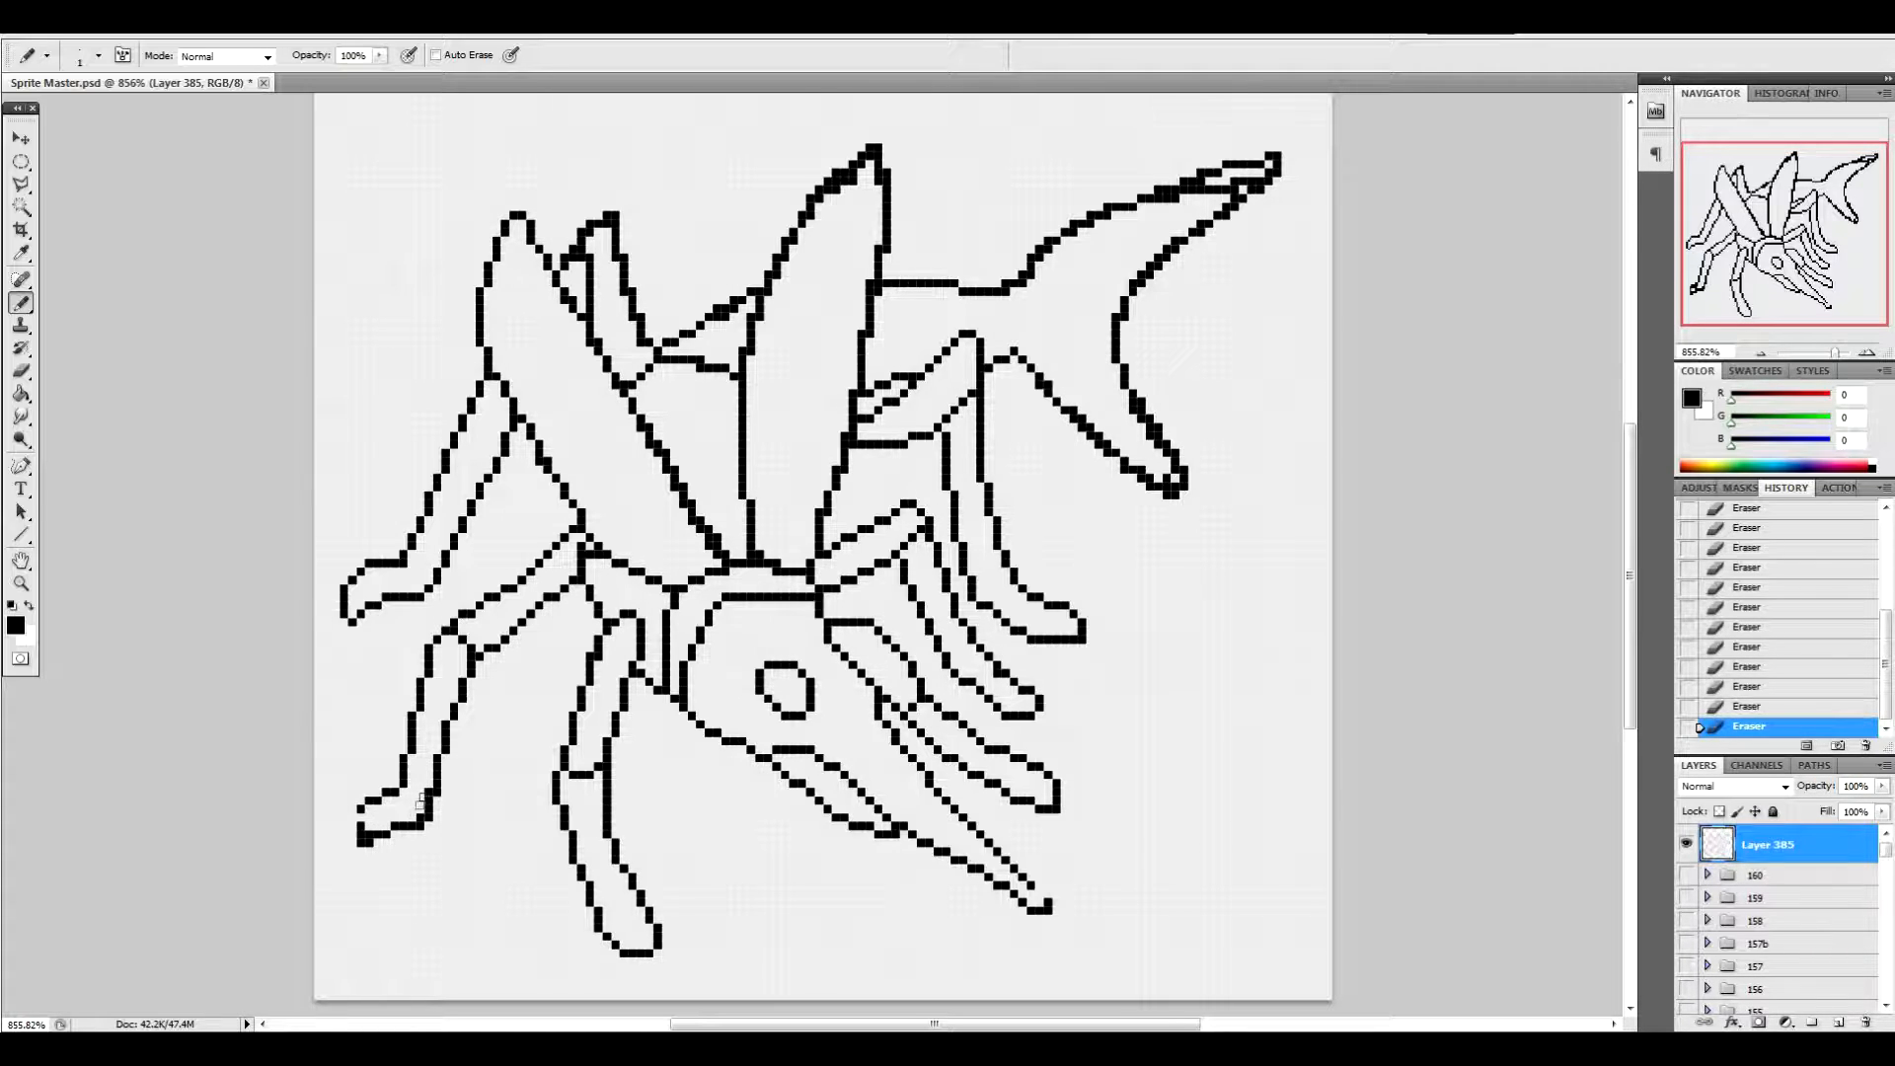
Clean up the left middle foot's outline and erase the doubled pixels at the right hind leg's knee
click(421, 817)
click(370, 833)
click(436, 805)
click(359, 816)
click(352, 818)
click(427, 807)
click(984, 387)
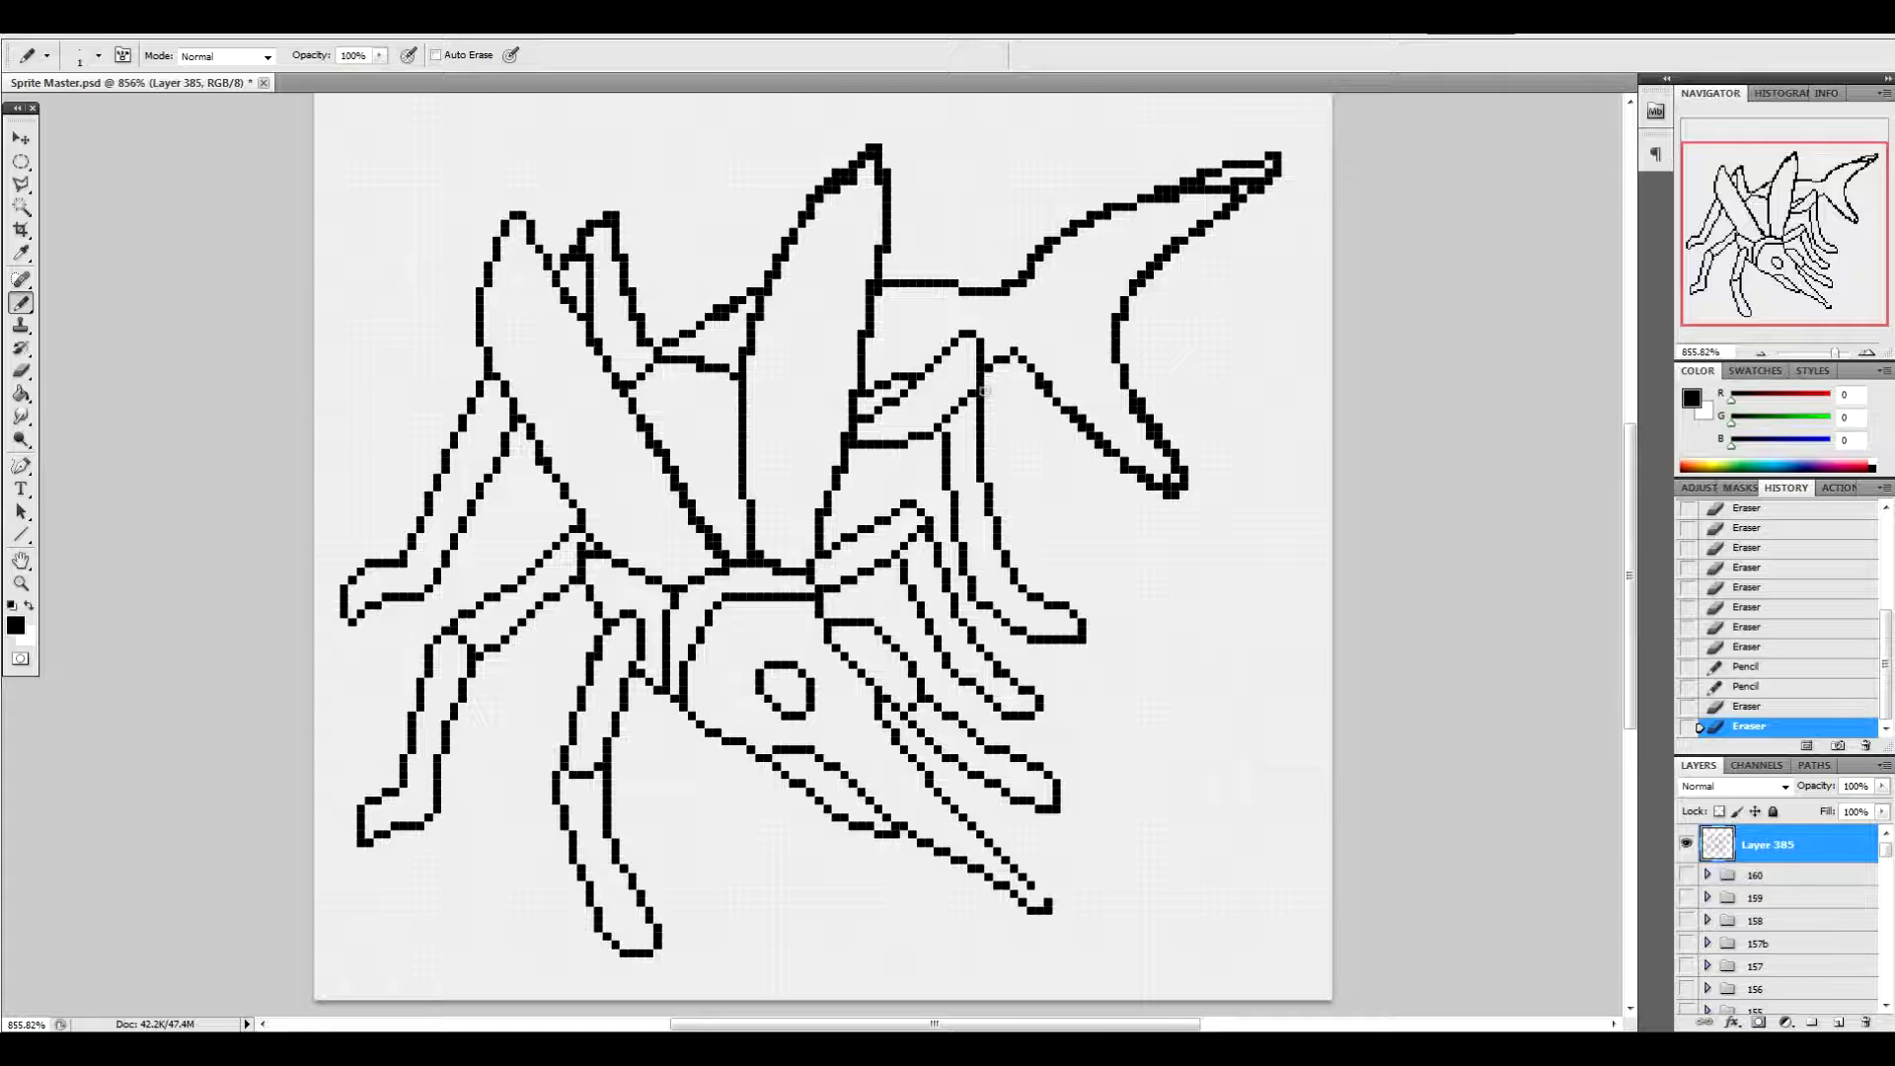
click(983, 361)
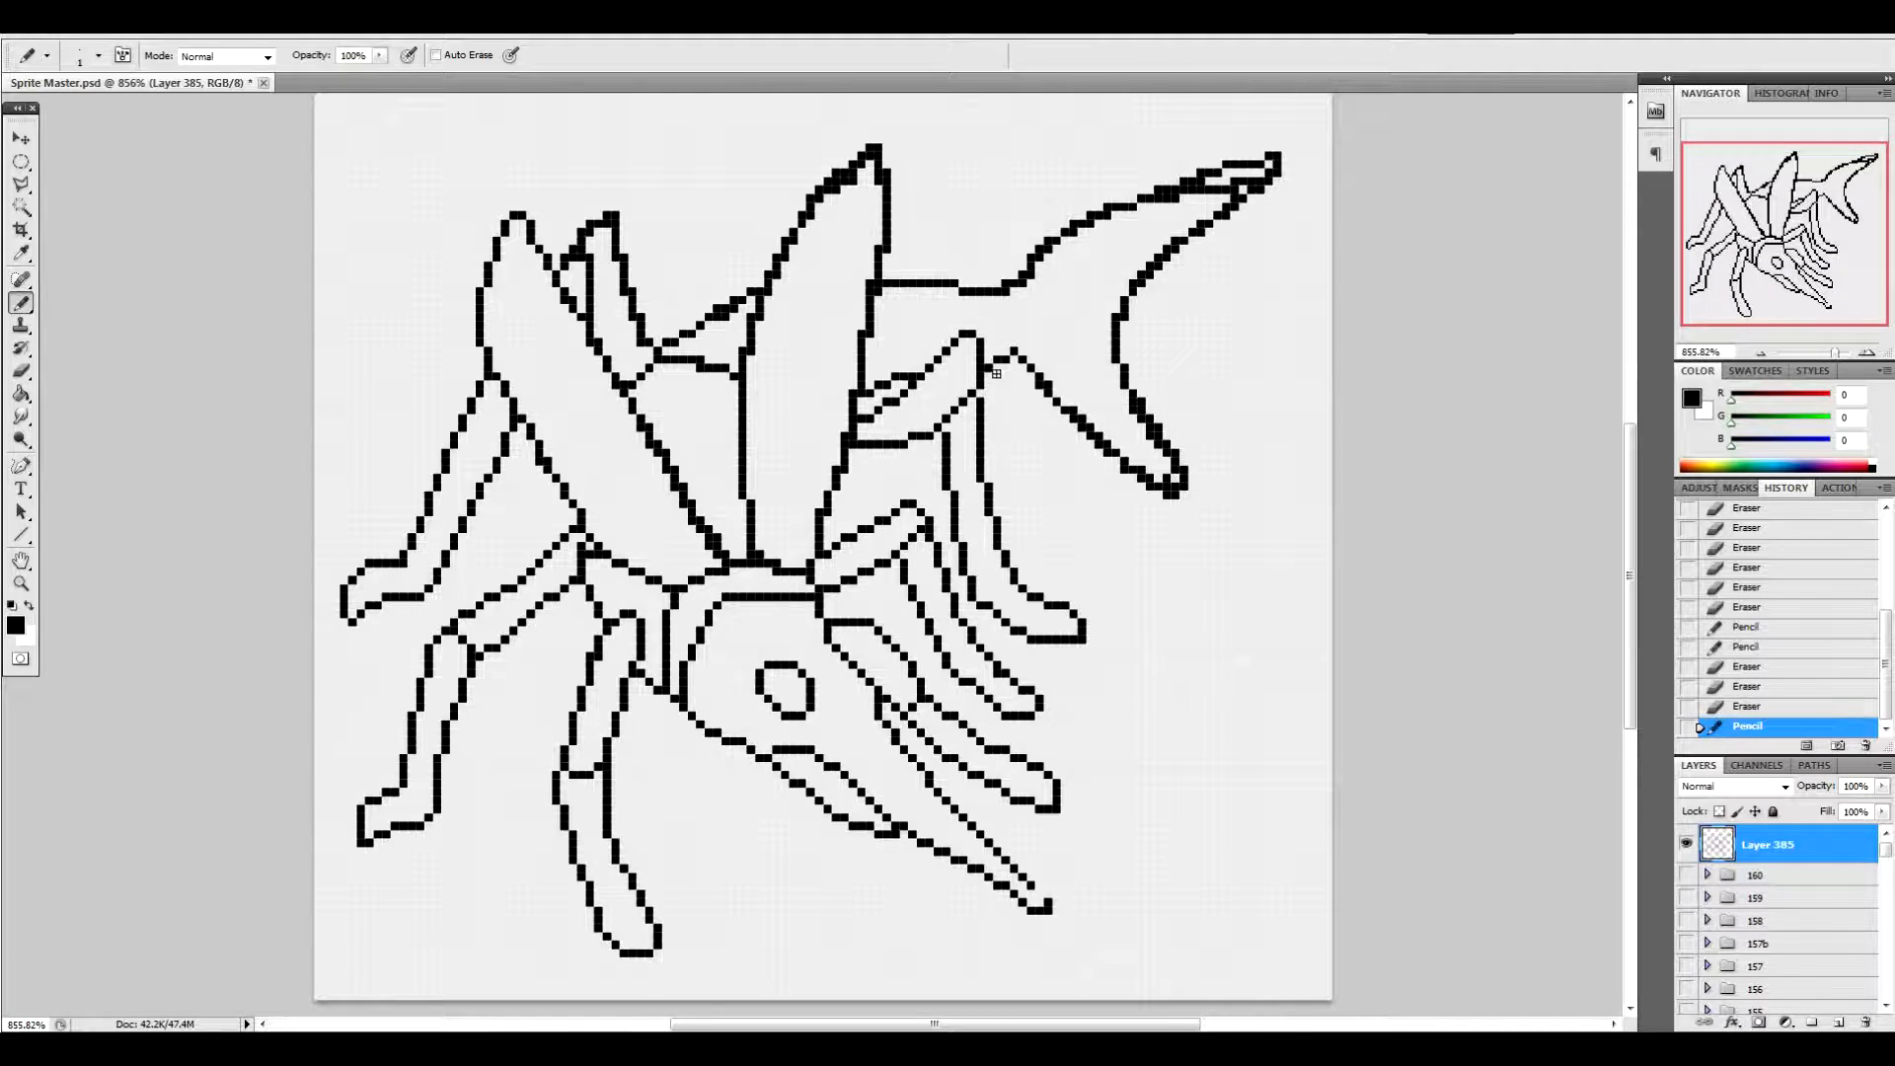
Thin and round the tip of the narrow upright shape behind the left wing
click(616, 215)
click(606, 215)
click(590, 233)
click(583, 248)
click(590, 256)
click(615, 257)
click(623, 291)
Thin the left wing's inner edge where it meets the upright shape, and clean that shape's base
click(602, 340)
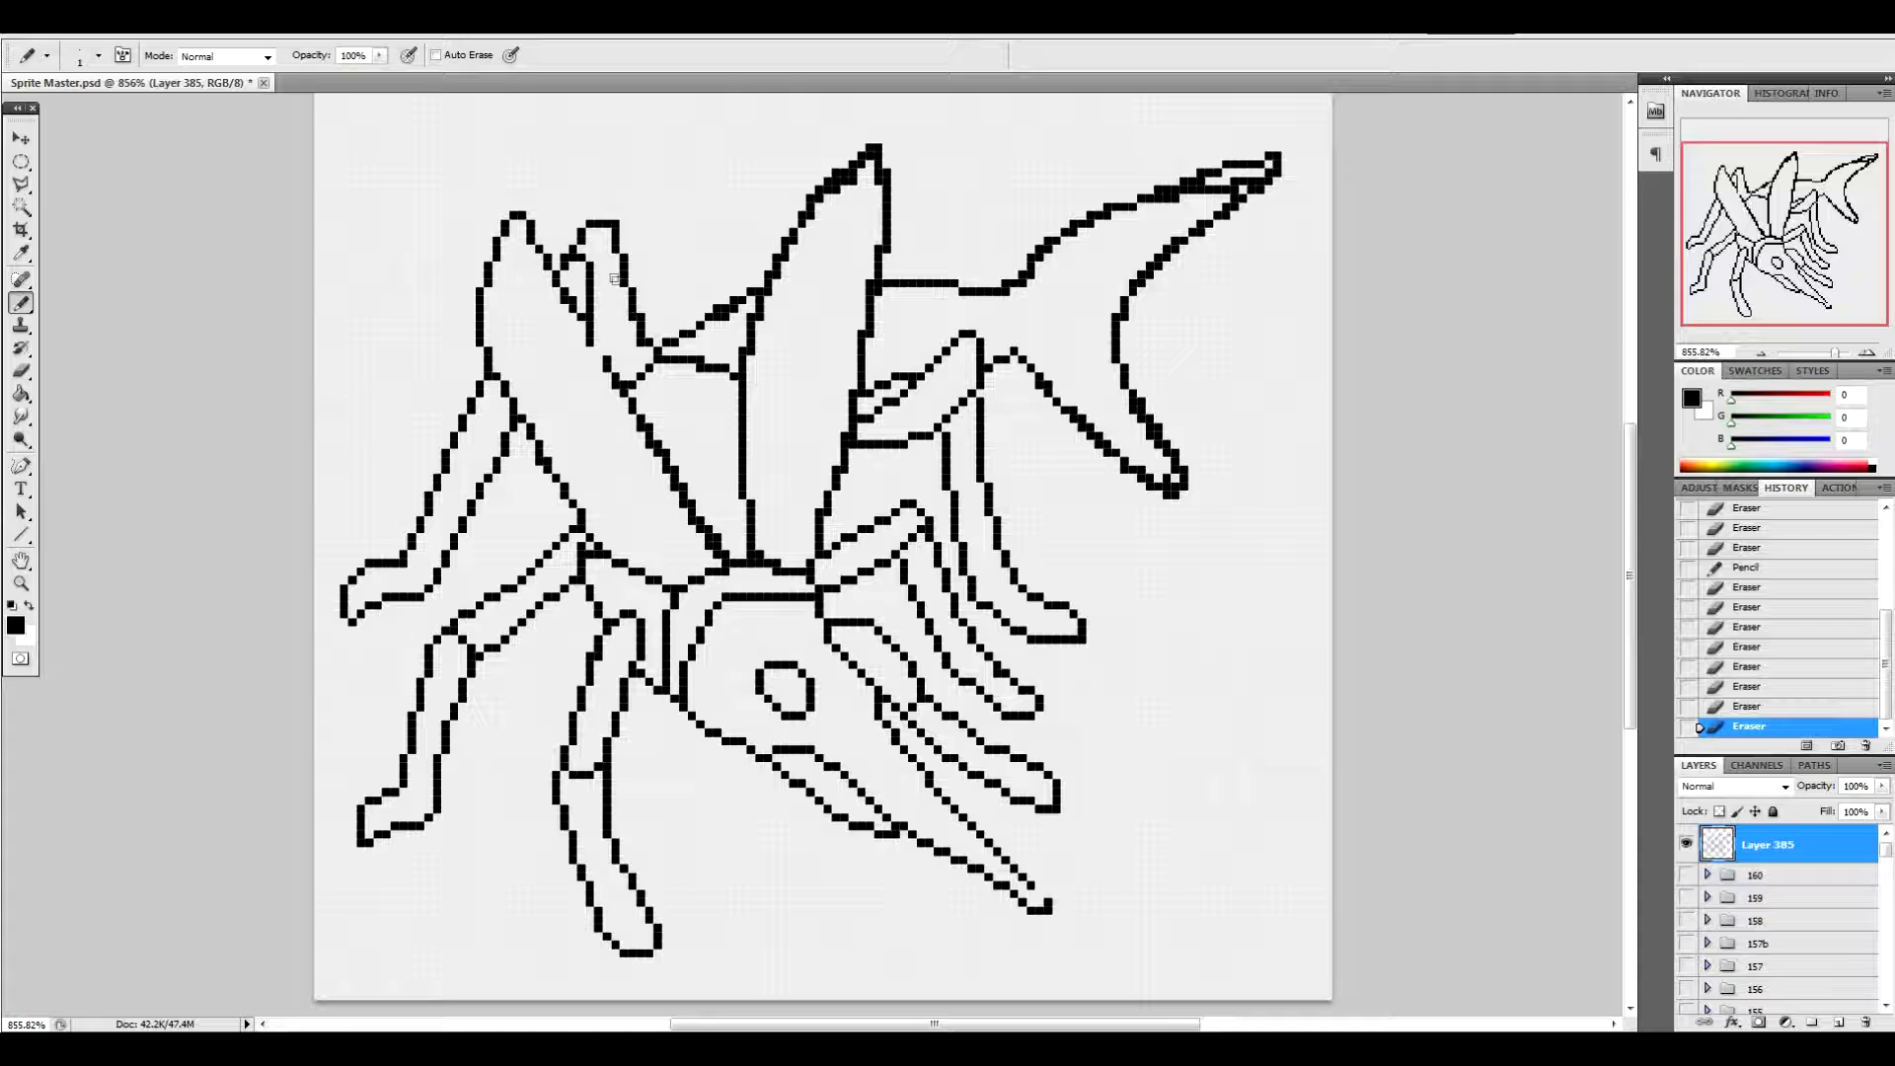
click(600, 347)
click(563, 299)
click(580, 325)
click(588, 341)
click(632, 317)
click(641, 343)
Thin the lower half of the left wing's inner edge down to its base
click(617, 385)
click(641, 426)
click(648, 444)
click(656, 453)
click(657, 461)
click(665, 474)
click(674, 489)
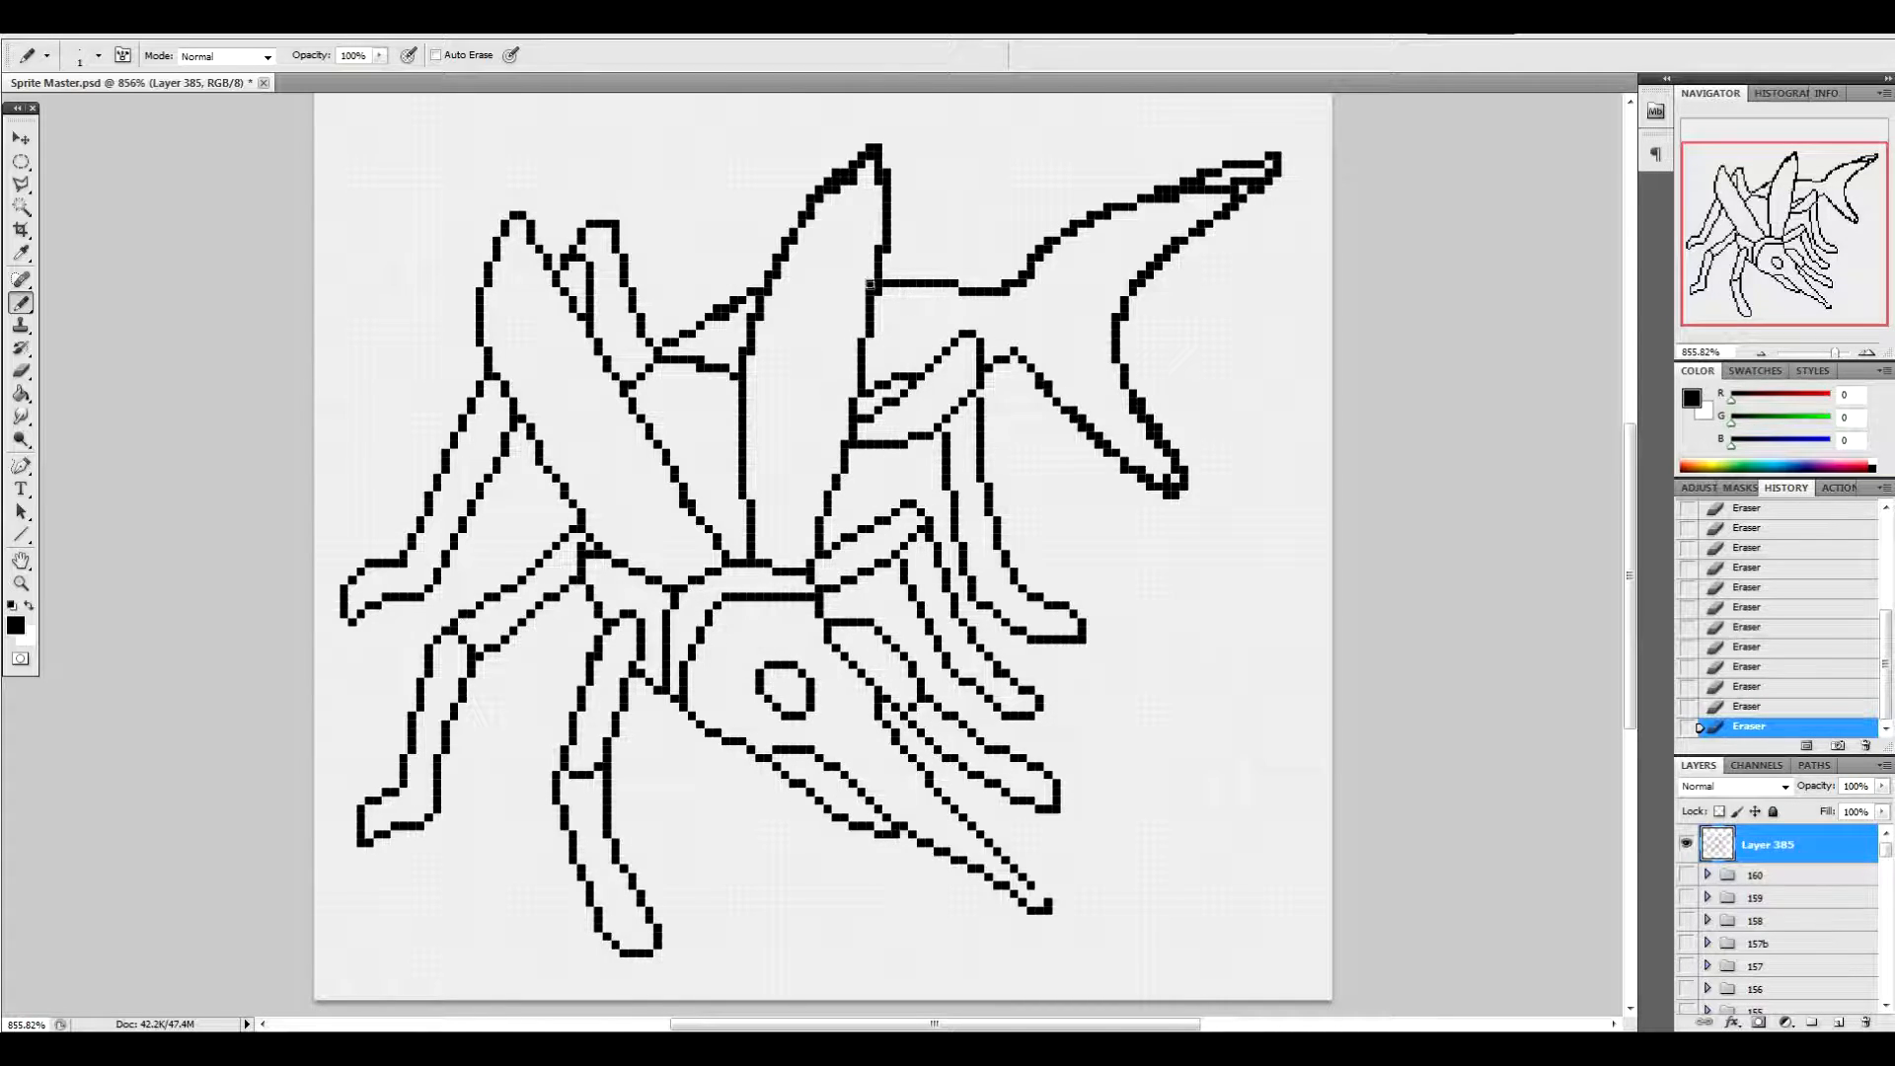
Thin the right wing's outline at its tip and along its upper outer edge
mouse_move(876, 175)
mouse_down()
mouse_move(877, 154)
mouse_move(810, 220)
mouse_up()
click(818, 201)
drag(837, 172, 851, 144)
click(879, 166)
click(848, 200)
click(785, 242)
click(776, 261)
click(766, 282)
Erase the doubled pixels on the back outline between the two wings
click(738, 307)
click(720, 316)
click(729, 310)
click(753, 352)
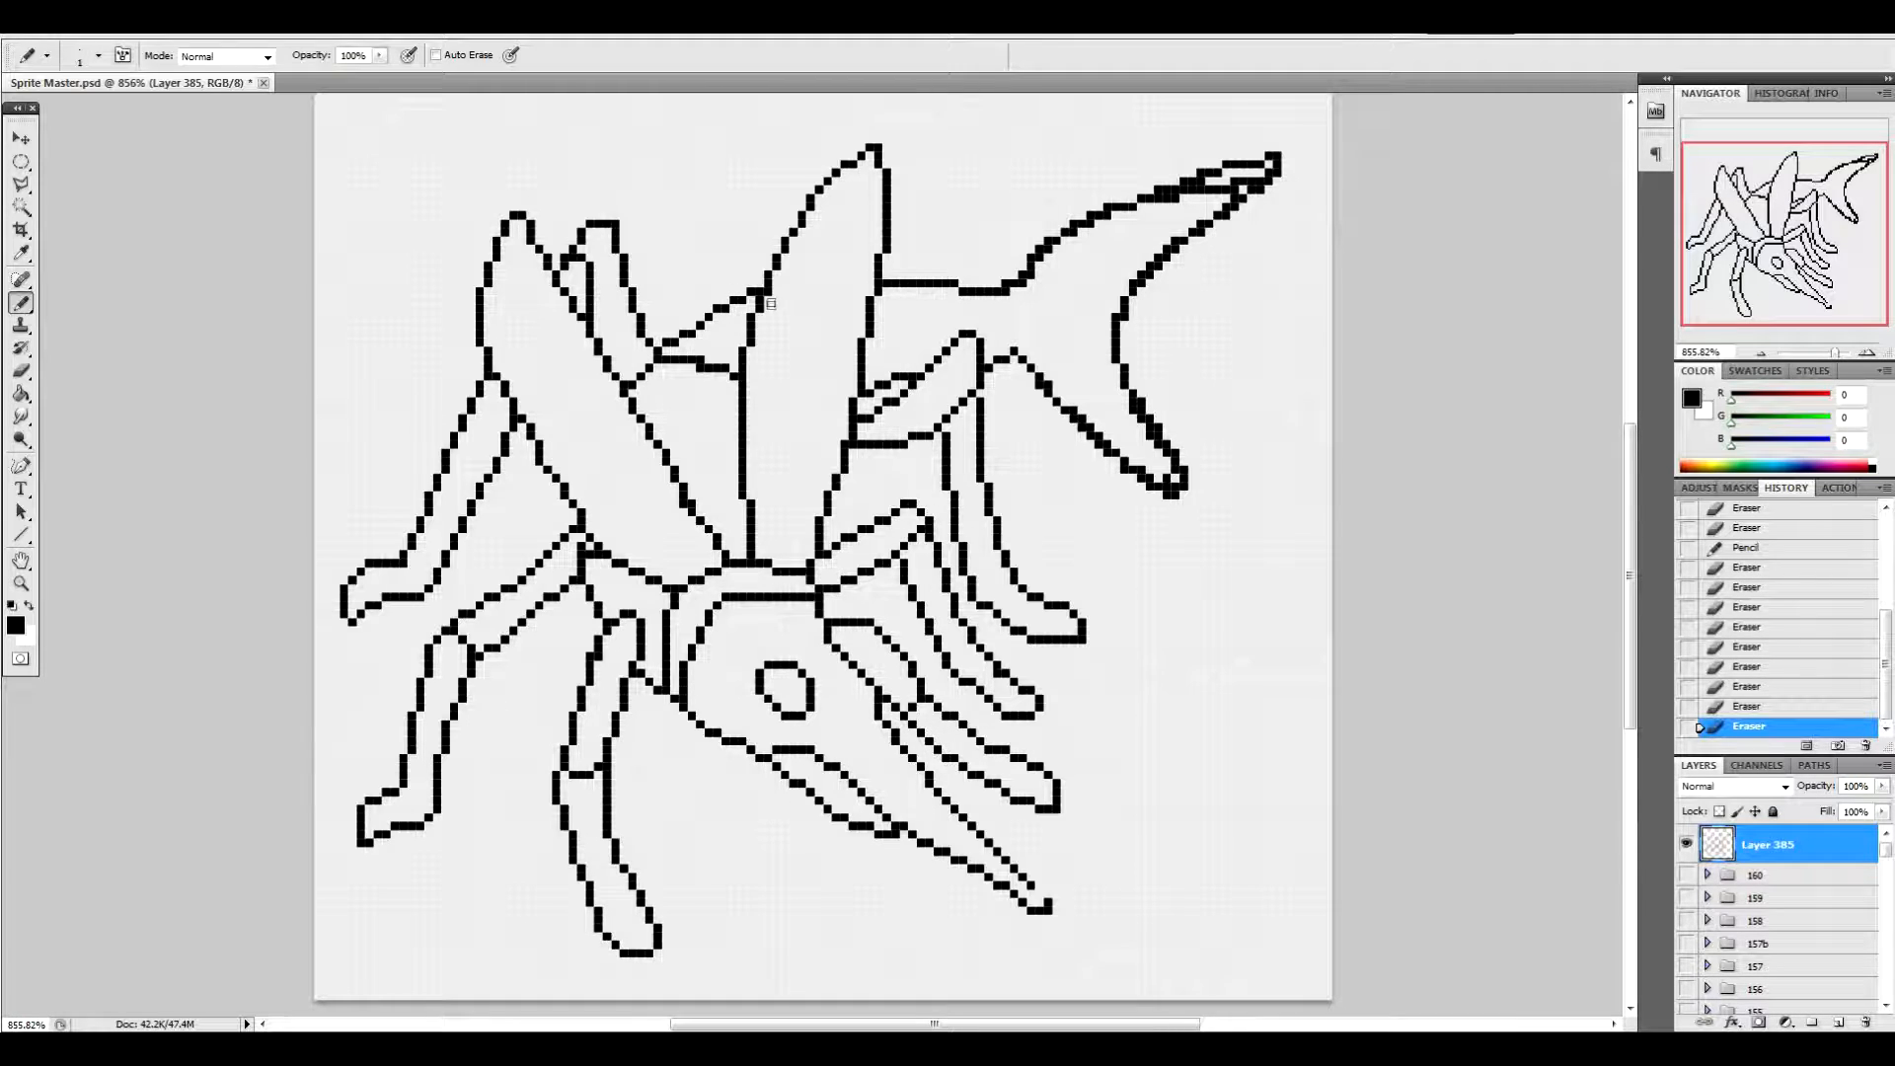
click(702, 368)
click(679, 489)
Thin the upper tail fin's outline from the tail base to its tip
click(1018, 293)
mouse_move(1050, 260)
mouse_down()
mouse_move(1123, 188)
mouse_move(1121, 217)
mouse_move(1092, 225)
mouse_move(1165, 178)
mouse_move(1181, 200)
mouse_move(1265, 163)
mouse_up()
click(1077, 233)
click(1167, 199)
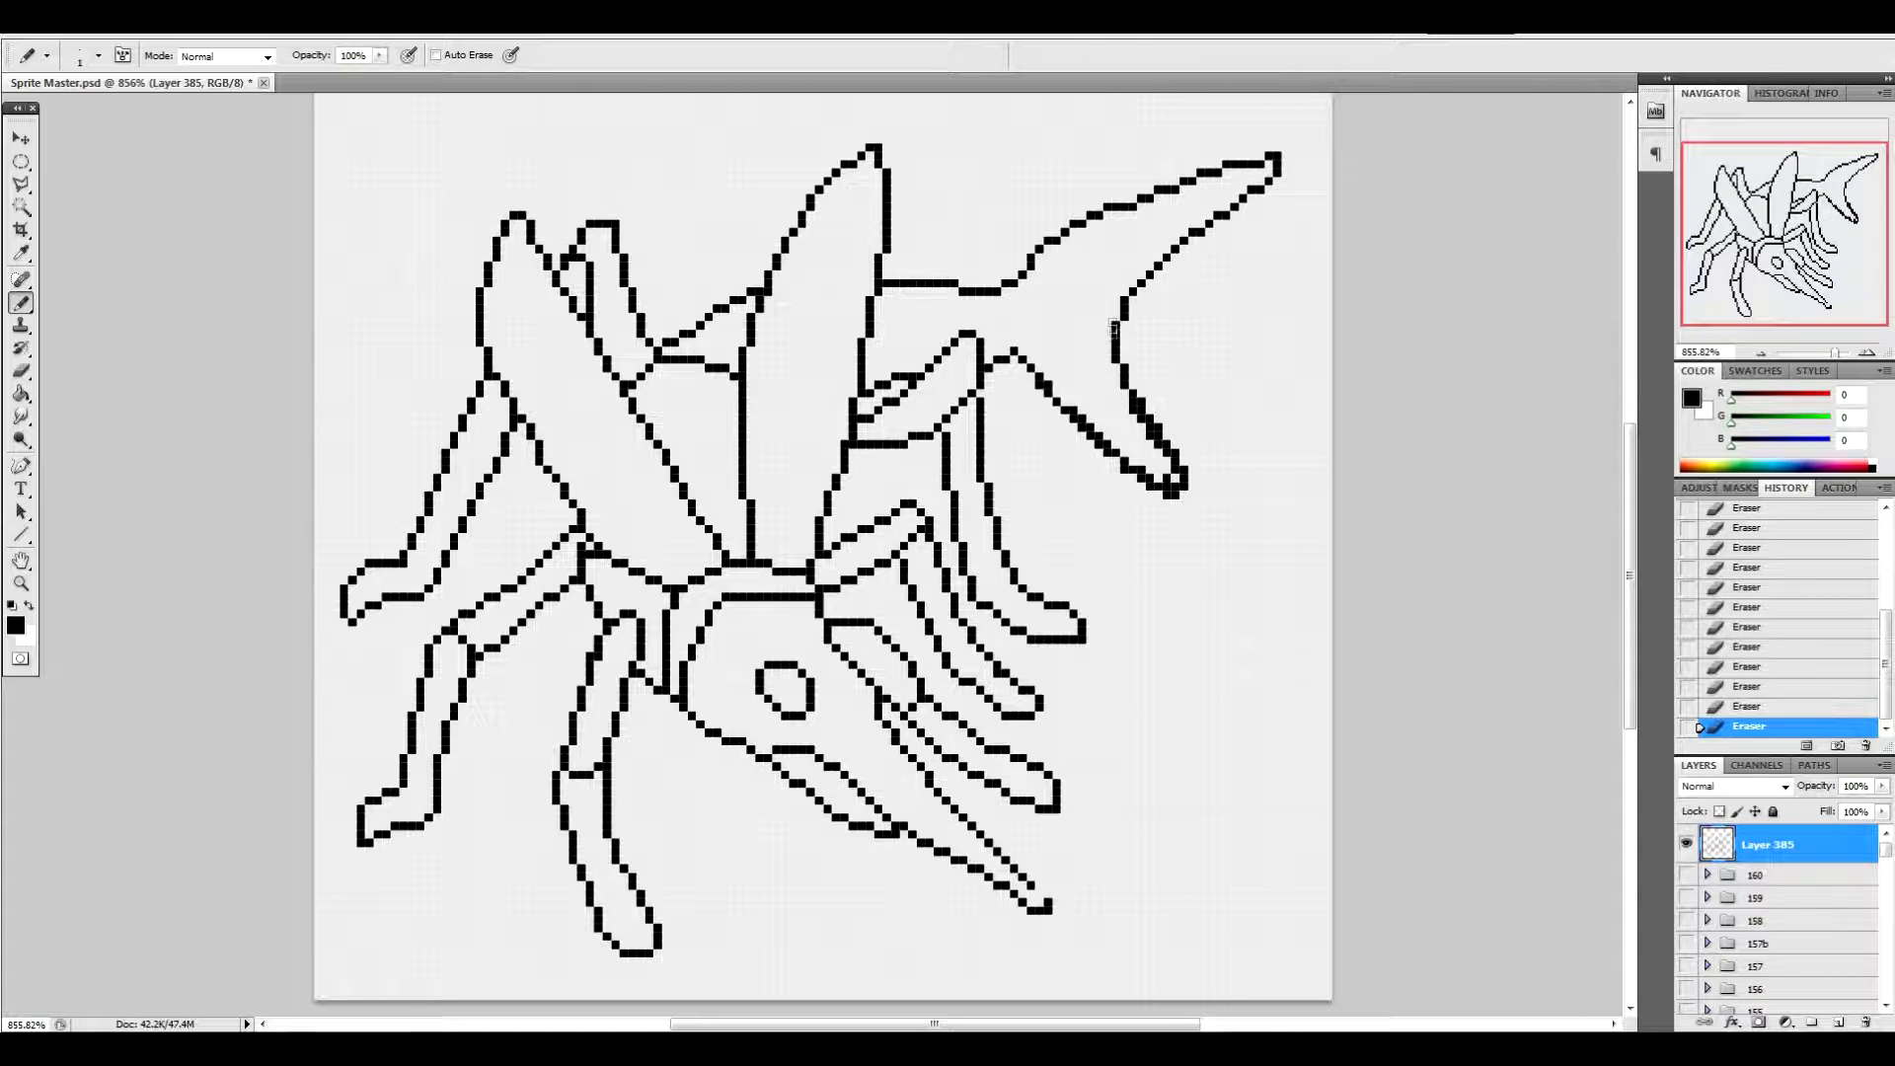
Thin the lower tail fin's outline on both edges and around its tip
drag(1131, 404, 1177, 477)
click(1124, 471)
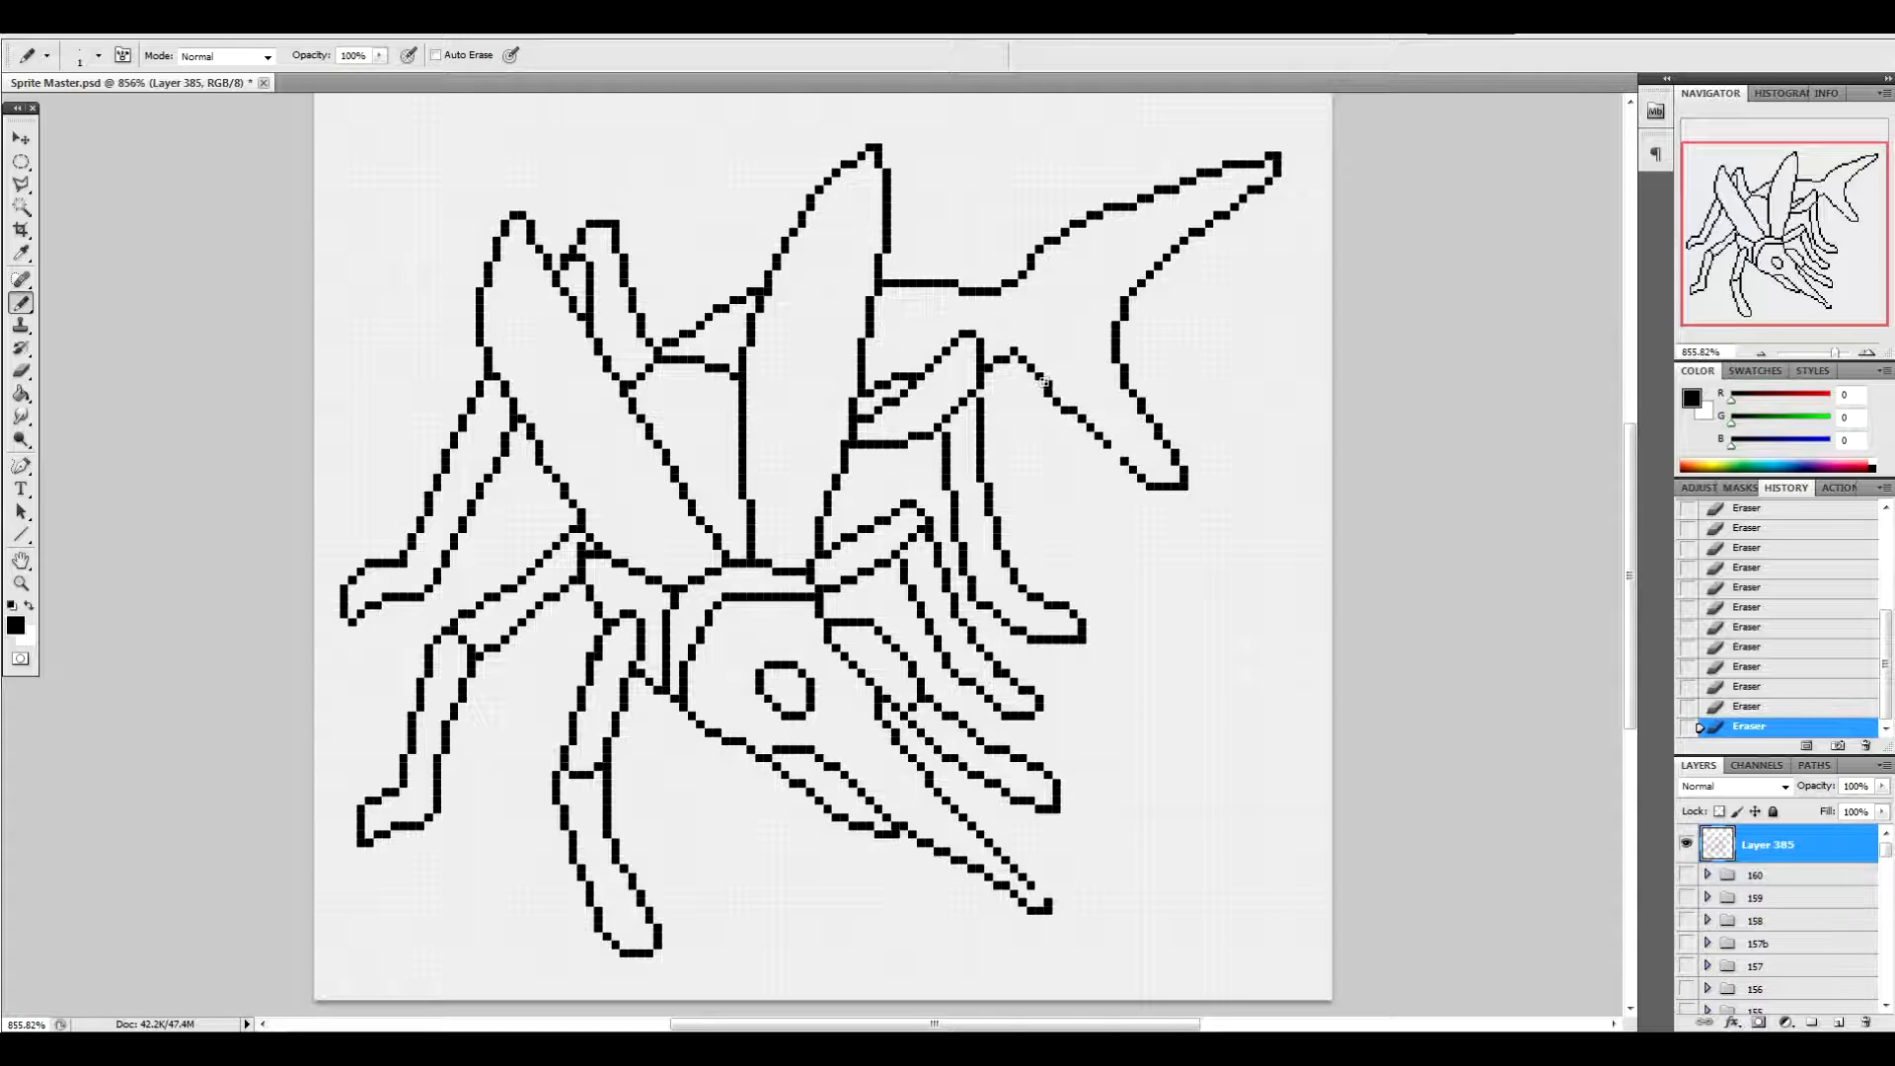
click(1121, 451)
click(1122, 441)
Draw short ray lines inside both tail fins and thin them to single-pixel width
mouse_move(1032, 262)
mouse_down()
mouse_move(1070, 198)
mouse_move(1031, 262)
mouse_up()
mouse_move(1196, 213)
mouse_down()
mouse_move(1087, 247)
mouse_move(1075, 340)
mouse_move(1115, 355)
mouse_up()
mouse_move(1053, 367)
mouse_down()
mouse_move(1128, 395)
mouse_move(1078, 274)
mouse_move(1070, 321)
mouse_move(1098, 356)
mouse_move(1080, 338)
mouse_move(1082, 386)
mouse_up()
click(1073, 325)
click(1097, 358)
click(1091, 393)
click(1099, 385)
click(1108, 402)
click(1134, 266)
click(1100, 249)
click(1144, 233)
click(1181, 220)
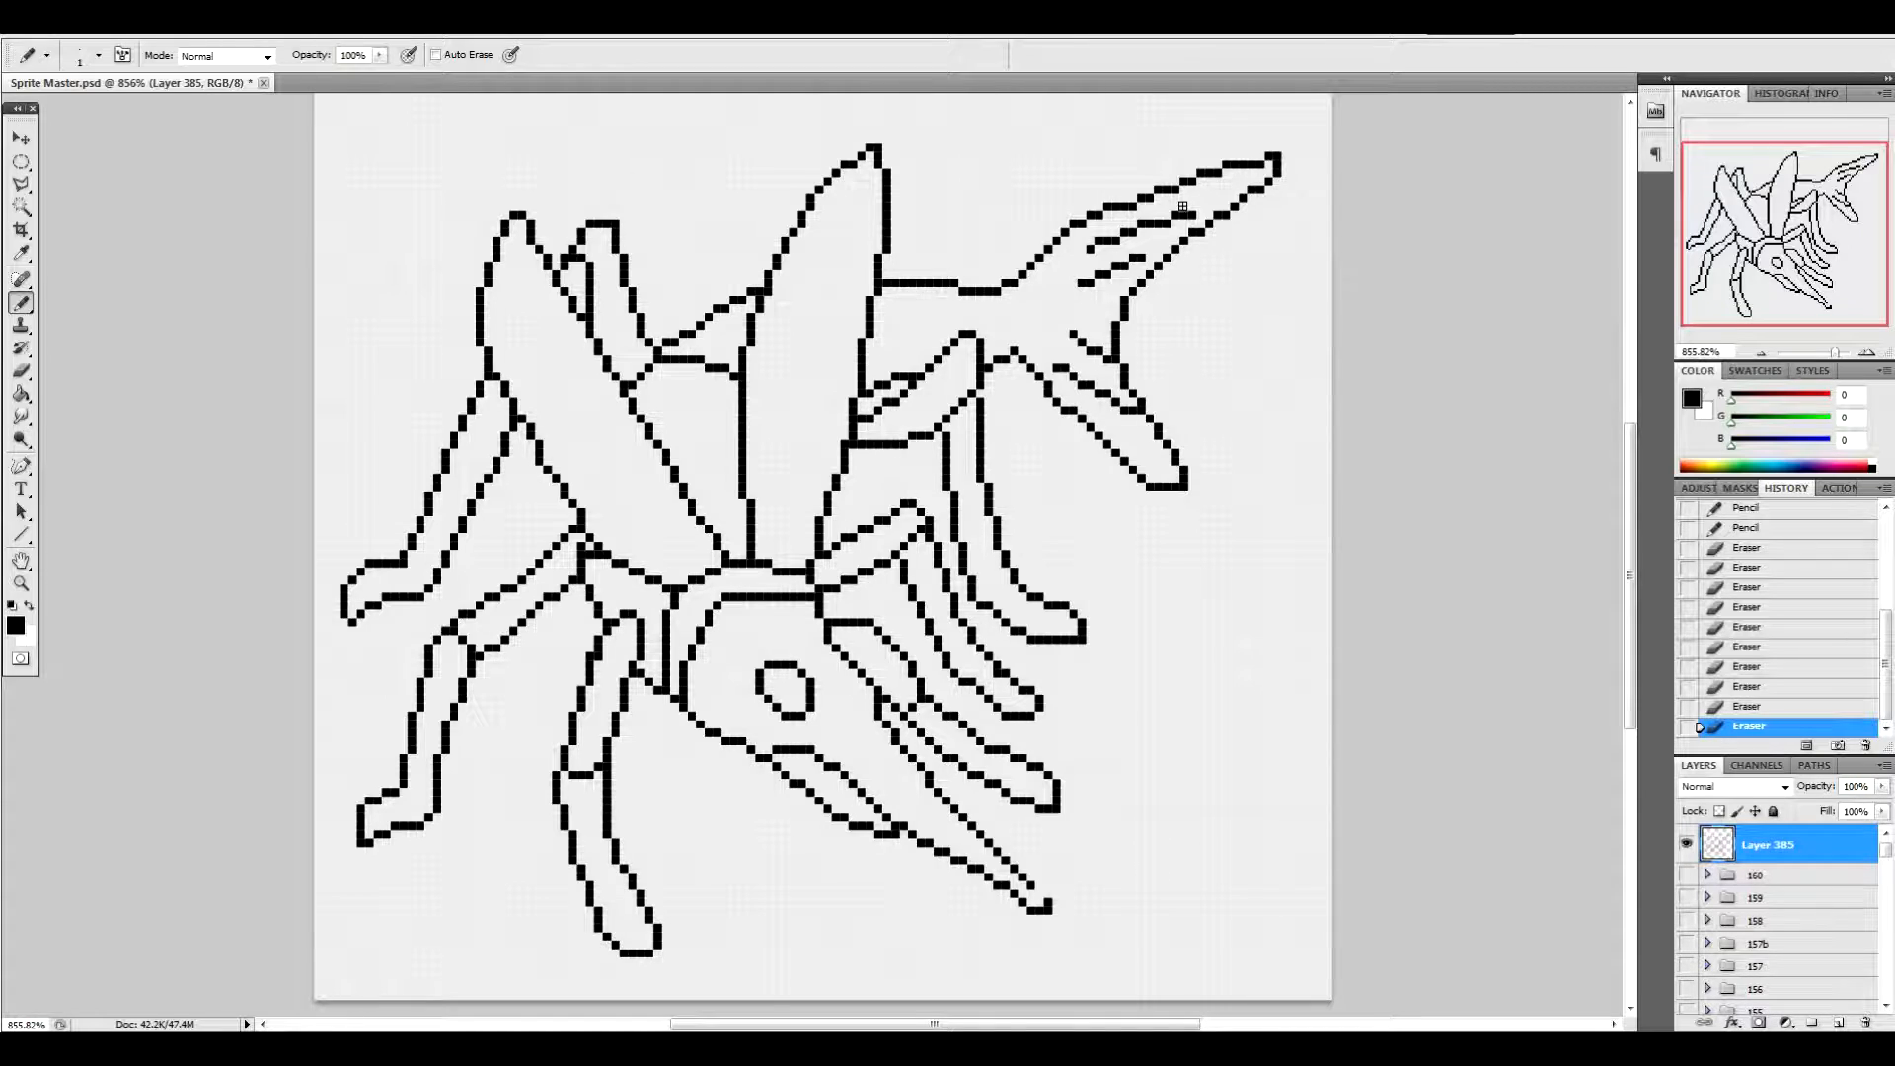
Redraw the back ridge between the wings as a higher, rounder single-pixel curve
drag(725, 316, 673, 331)
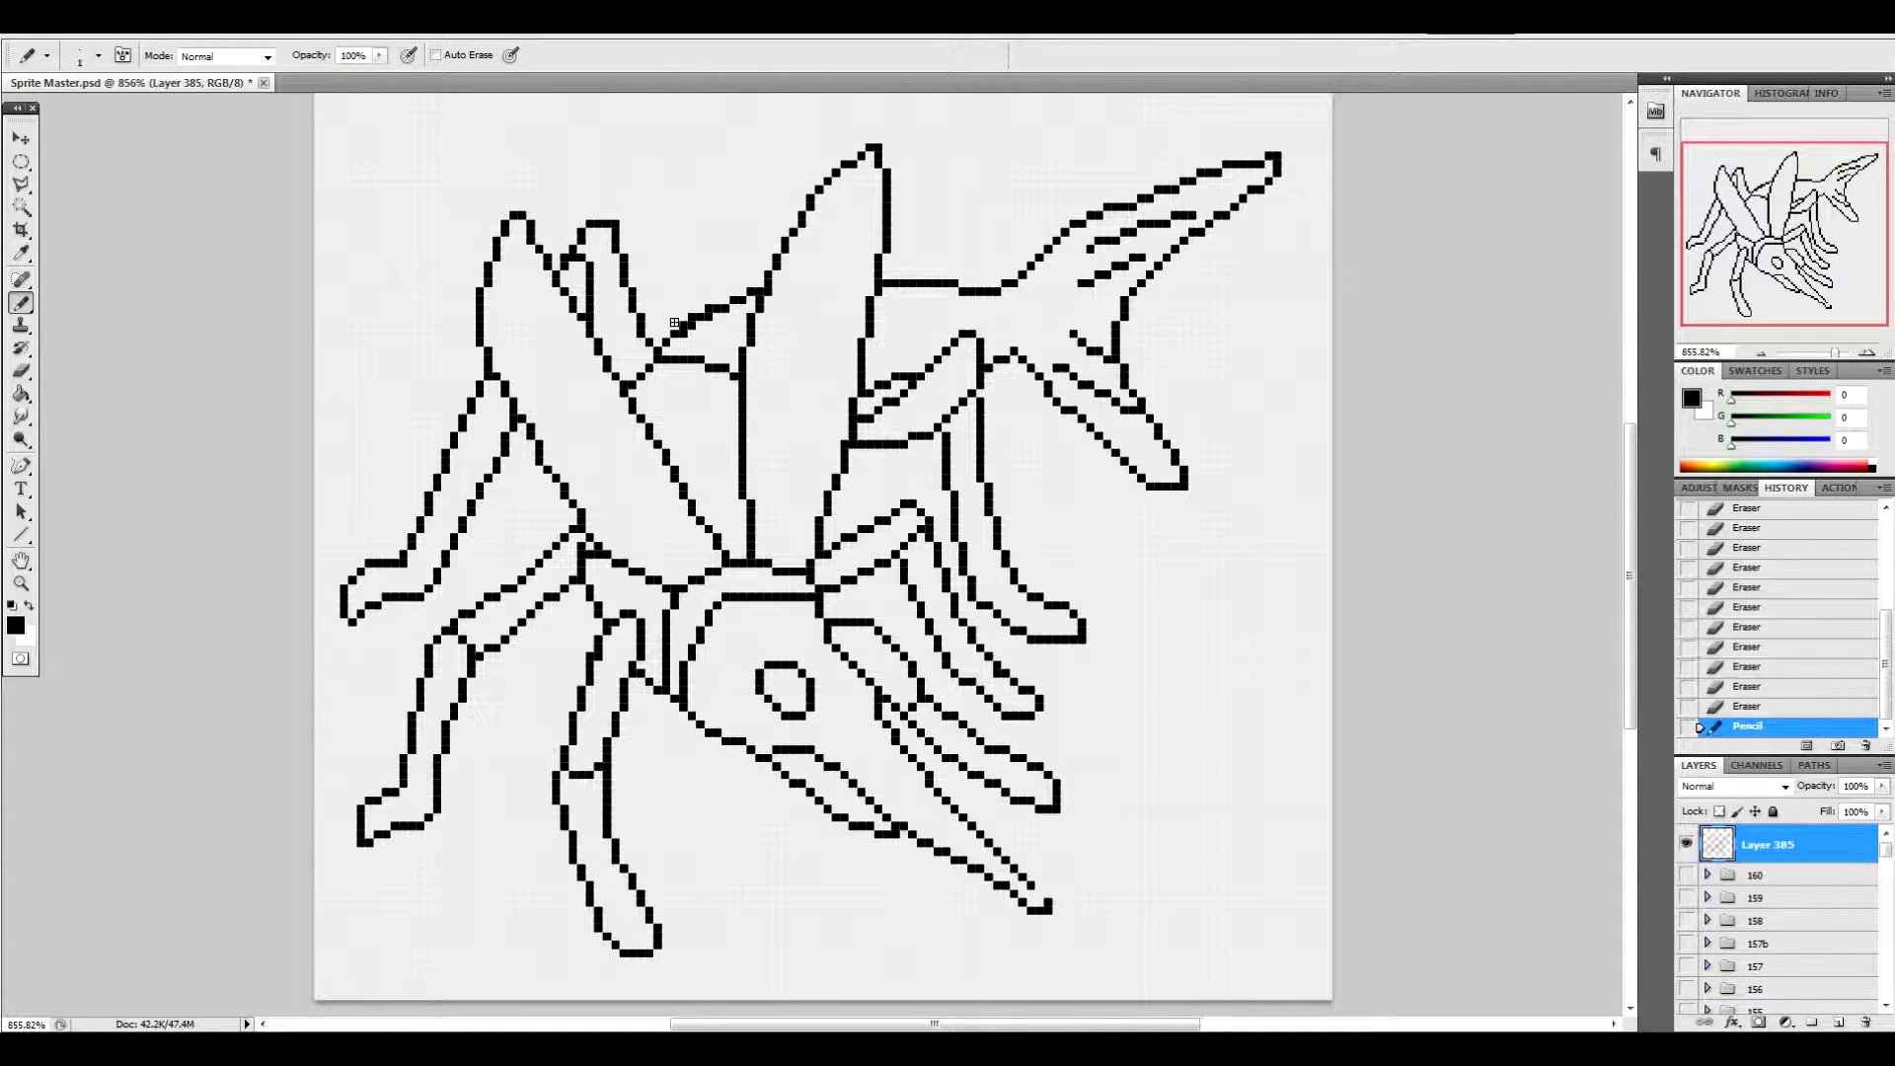
click(763, 287)
drag(709, 318, 679, 330)
Draw a long central vein and branching cross veins inside the left wing
drag(702, 565, 514, 298)
mouse_move(509, 367)
mouse_down()
mouse_move(619, 464)
mouse_move(556, 453)
mouse_up()
drag(660, 519, 573, 498)
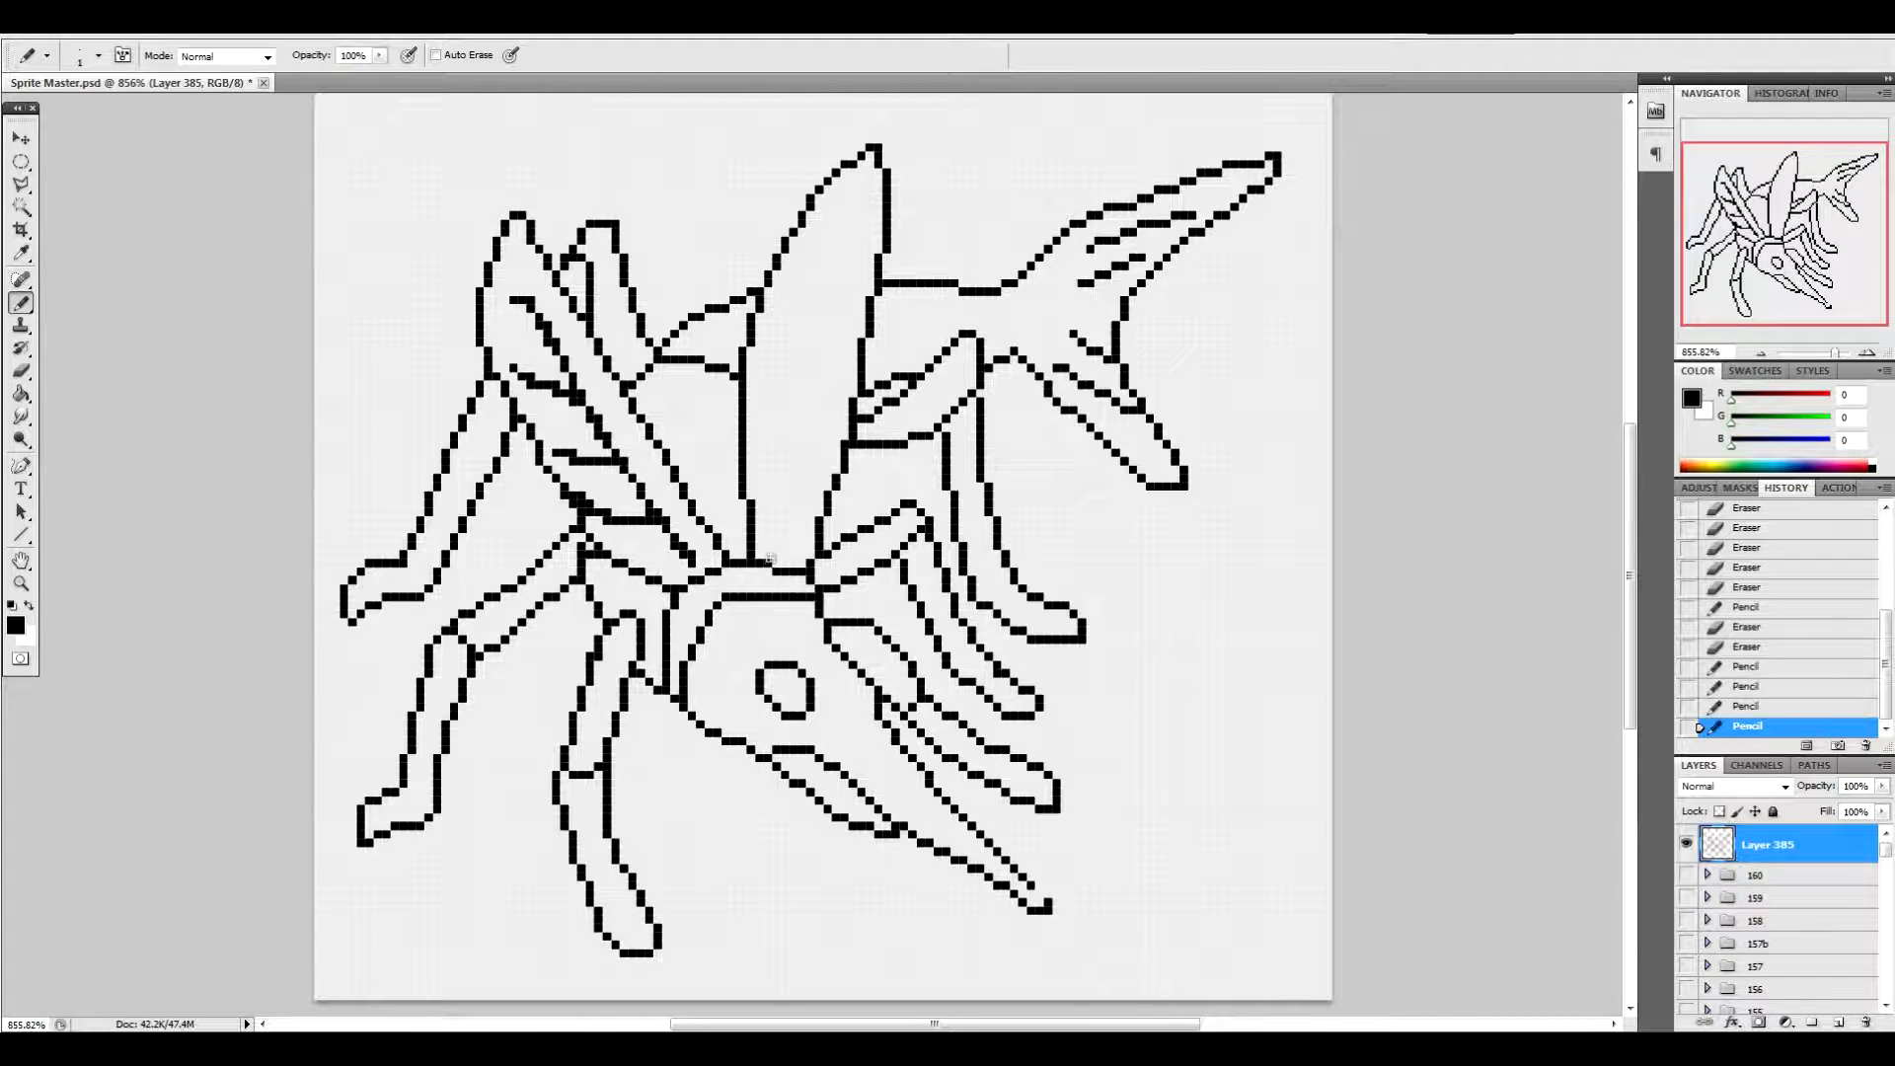
Draw a long central vein and three branching cross veins inside the right wing
drag(776, 561, 858, 194)
drag(873, 259, 800, 331)
drag(790, 405, 854, 365)
drag(786, 461, 836, 398)
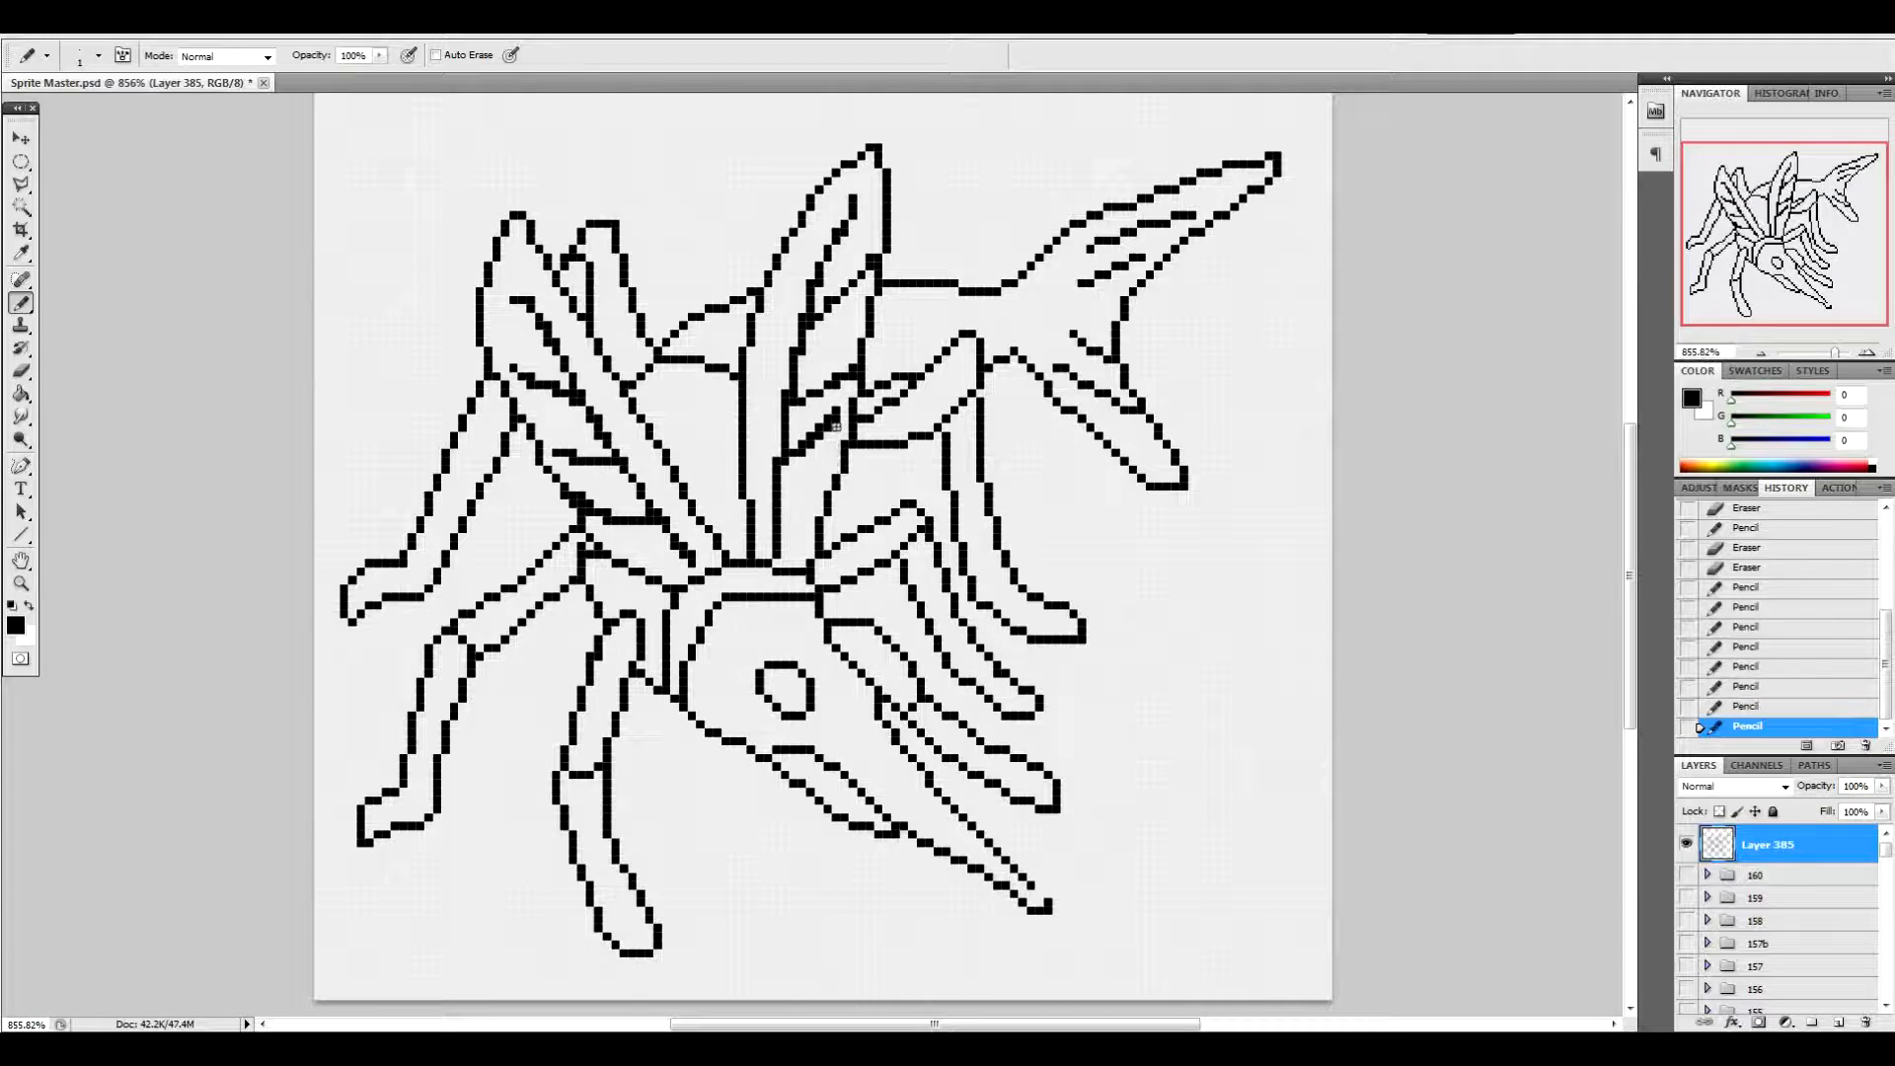
Reshape the right wing's lowest cross vein into a flatter curve and thin the one above it
click(835, 420)
click(836, 411)
click(836, 419)
click(827, 420)
click(804, 449)
click(789, 457)
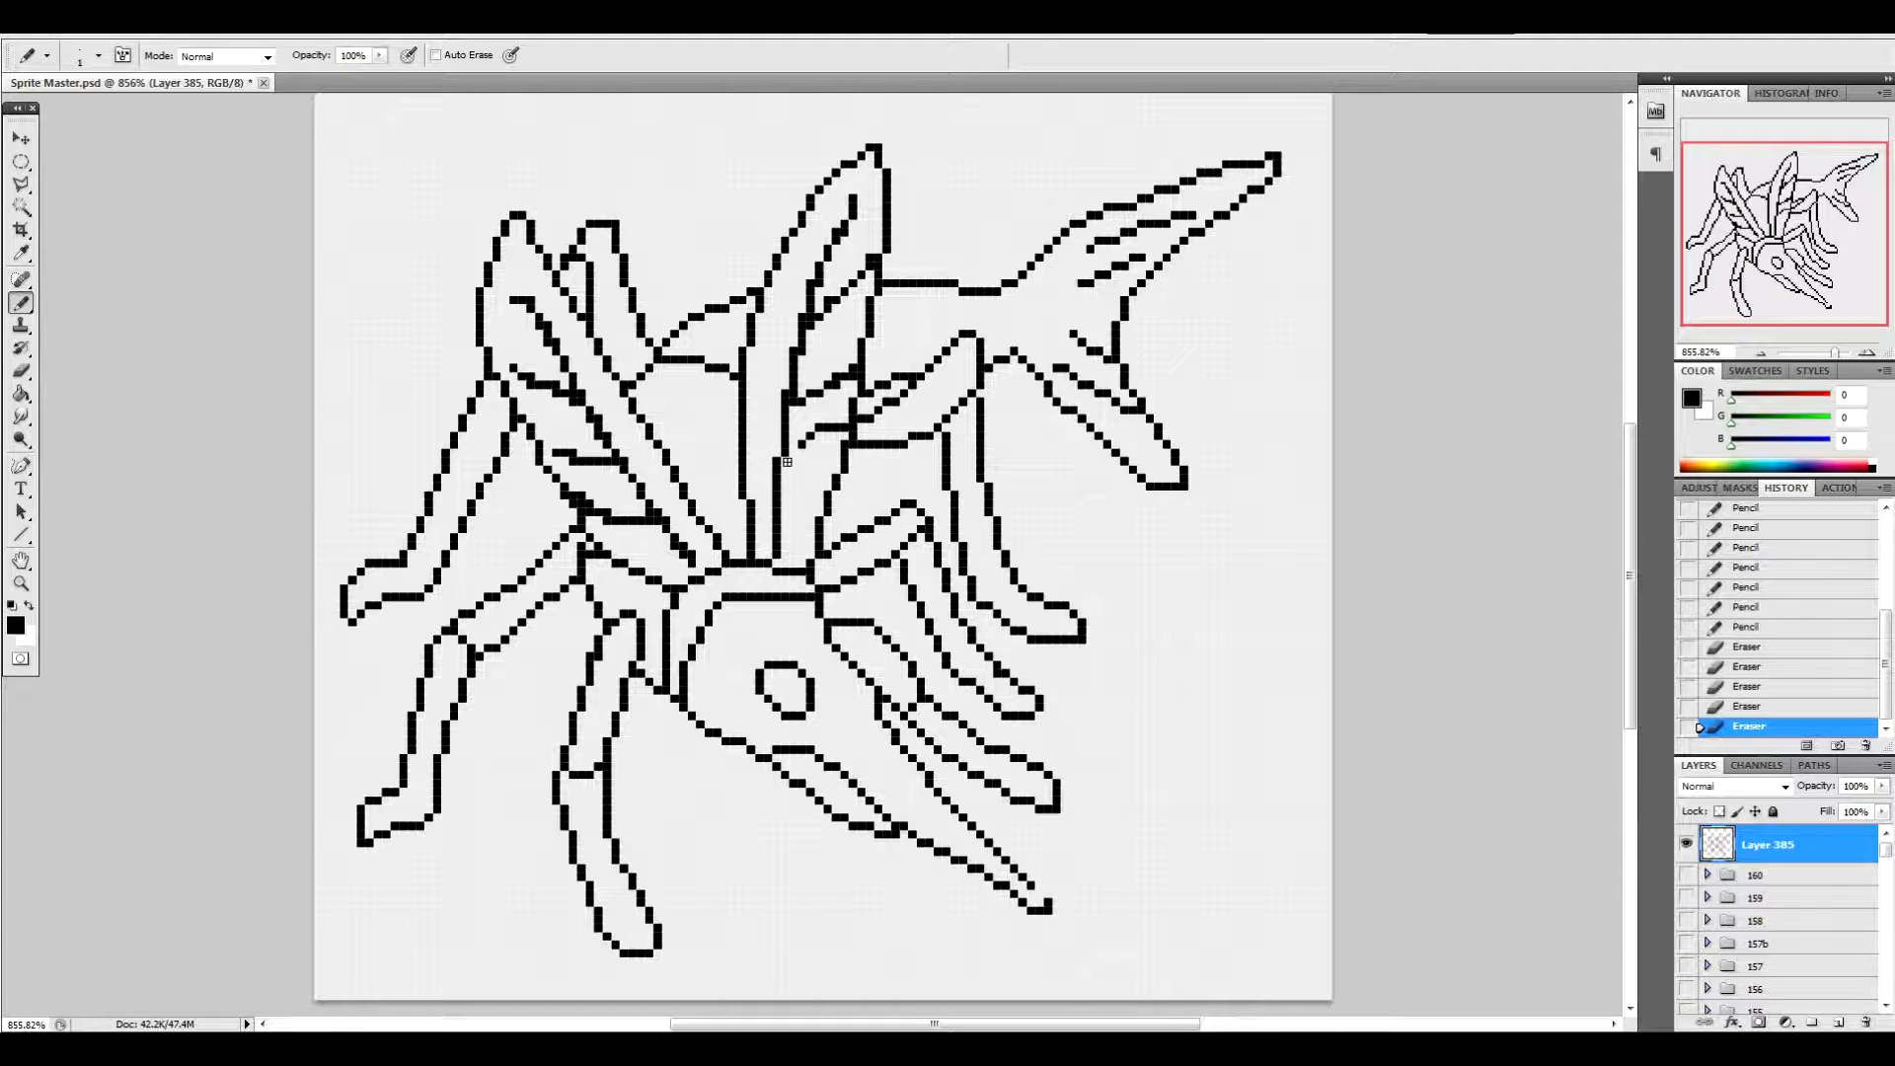
click(794, 454)
click(793, 394)
click(857, 354)
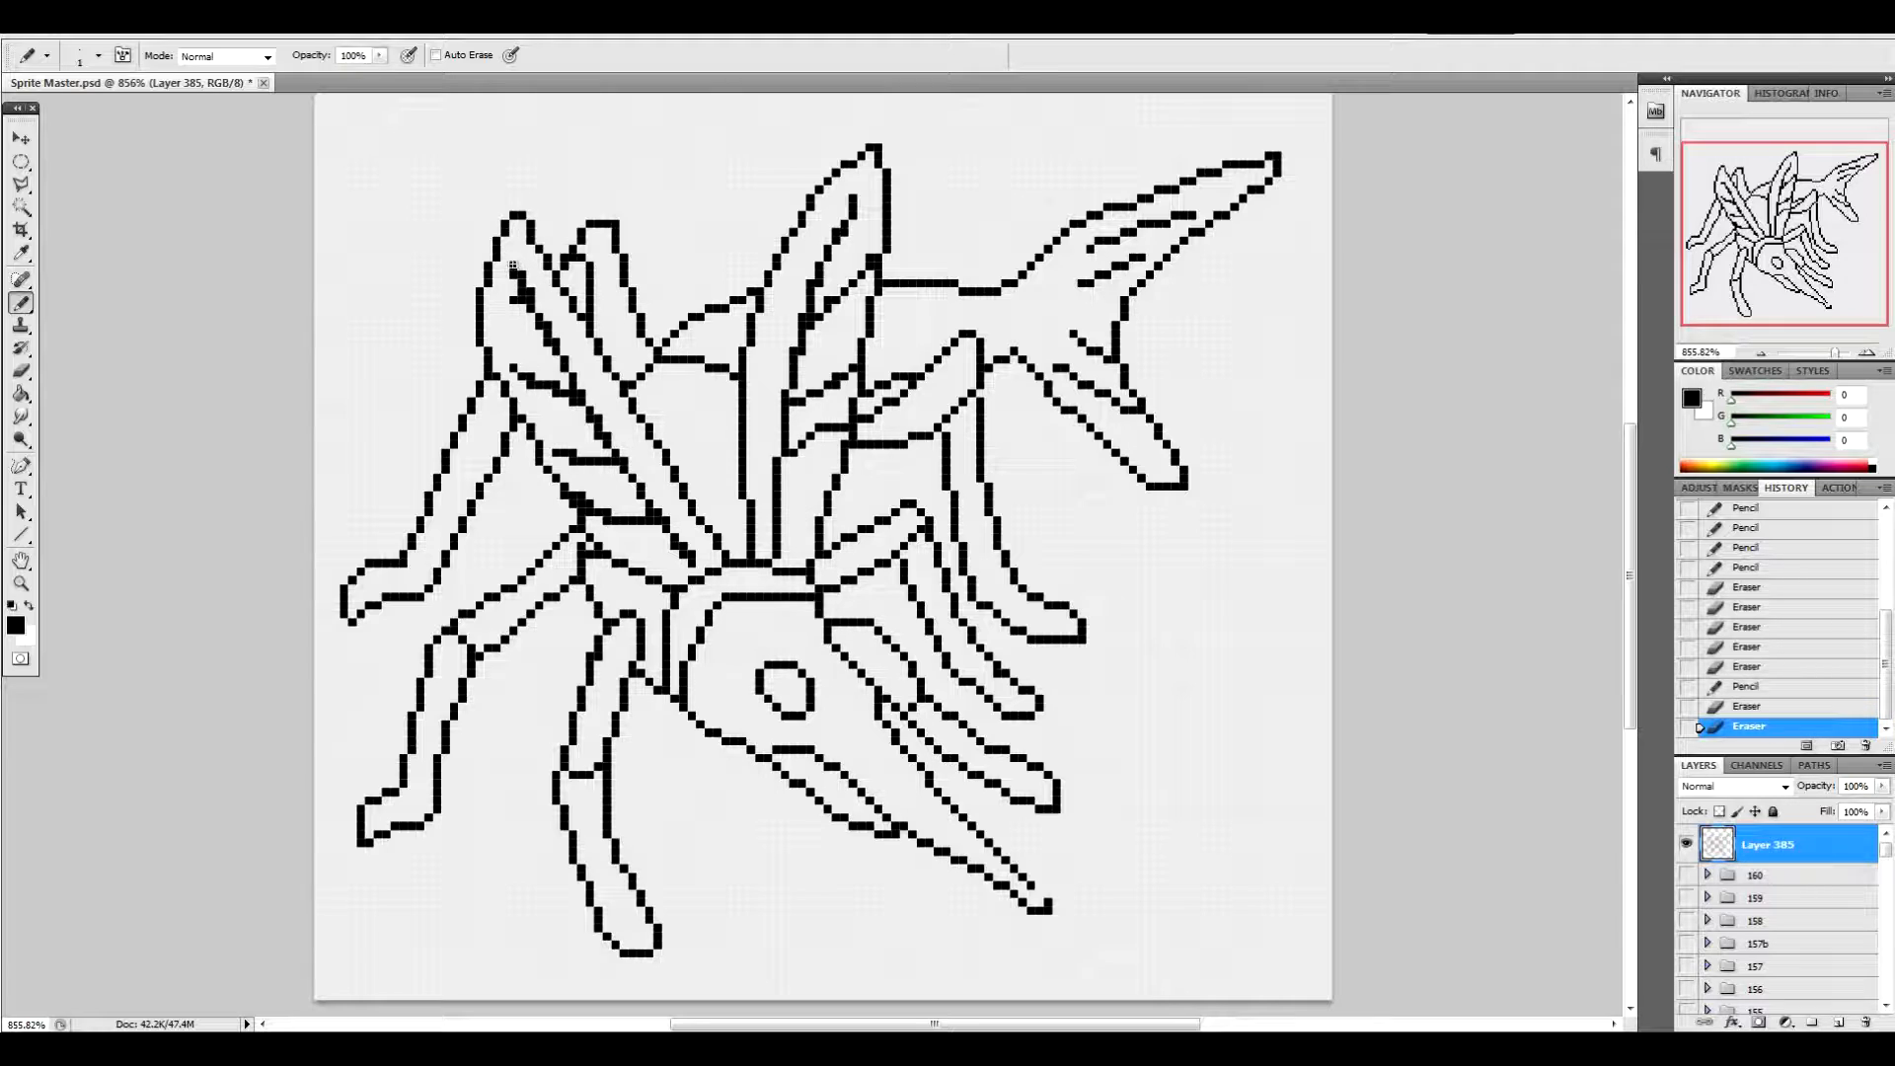
Extend both wings' central veins toward the tips and thin the right wing's upper cross veins
click(501, 241)
mouse_move(825, 252)
mouse_down()
mouse_move(847, 155)
mouse_move(860, 186)
mouse_move(821, 294)
mouse_up()
click(819, 286)
click(805, 316)
click(869, 259)
click(804, 353)
click(815, 328)
click(838, 367)
click(829, 380)
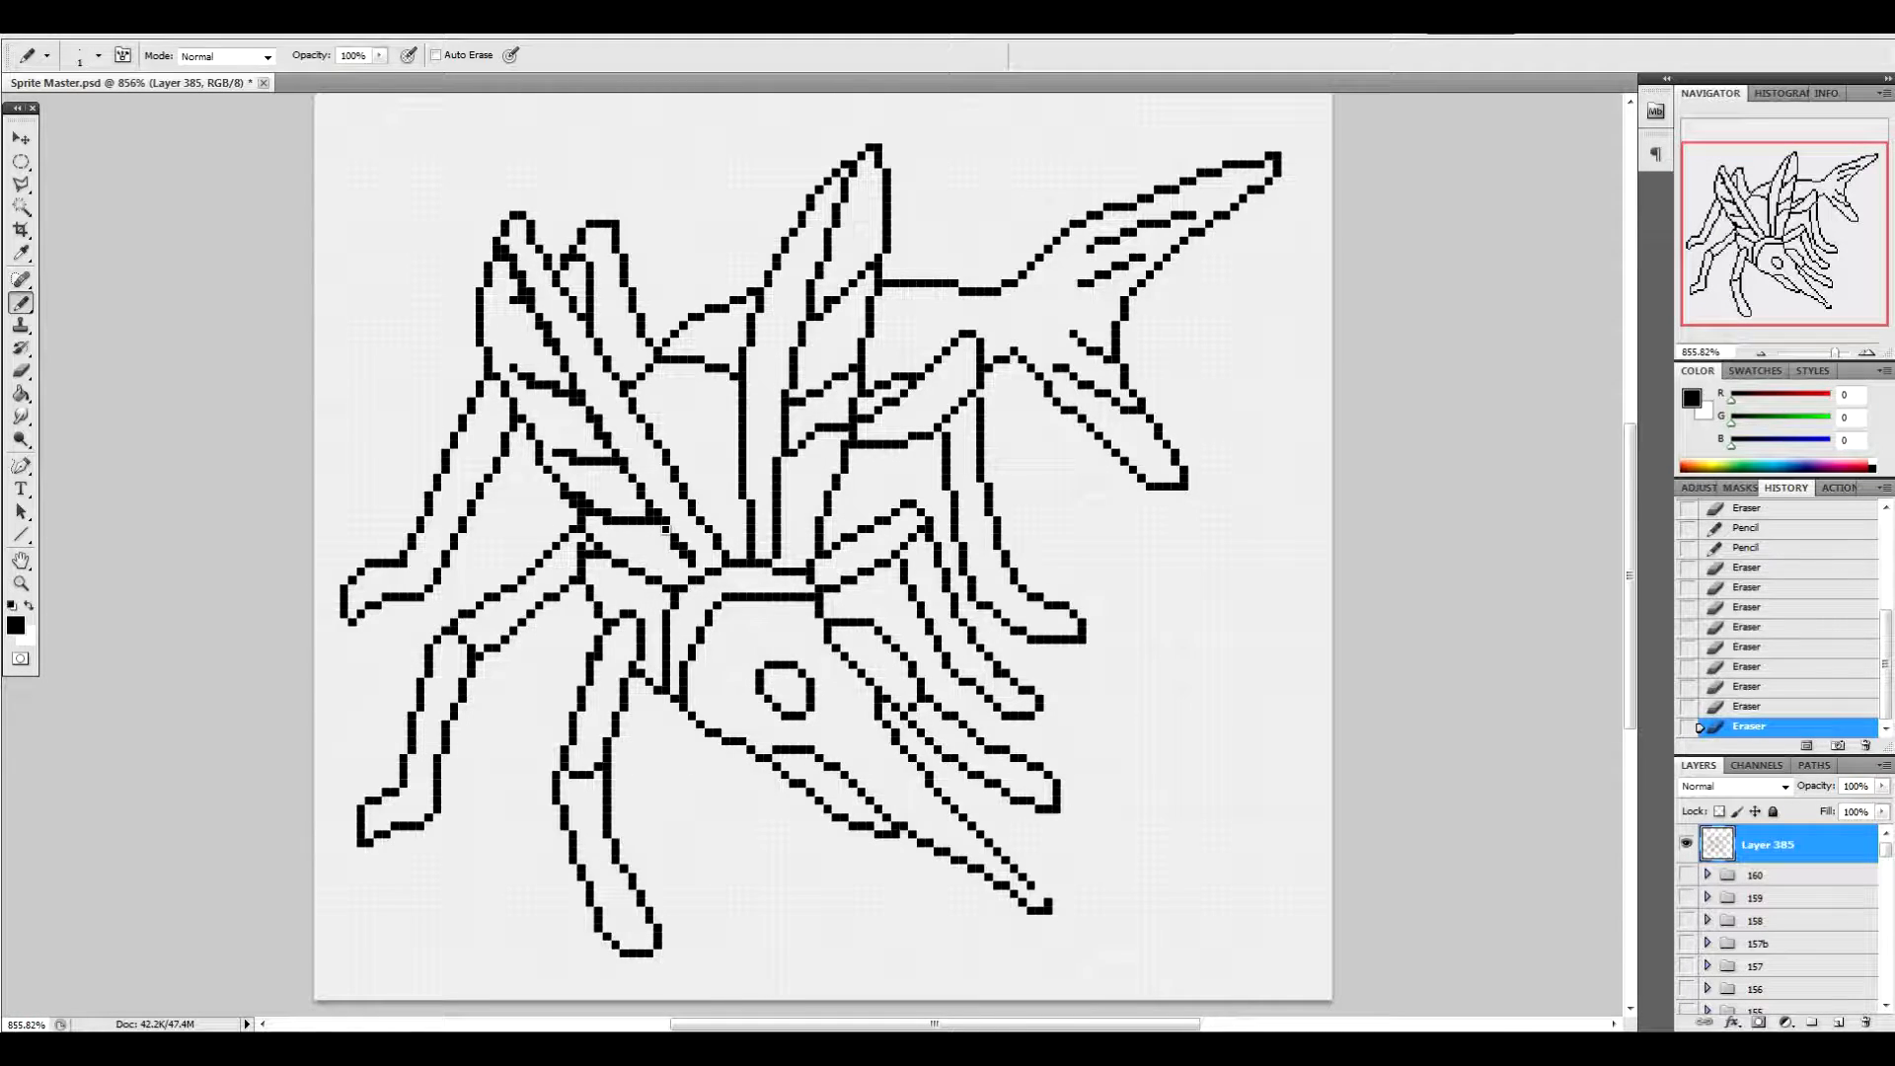
Thin the base of the left wing's central vein and its lowest cross vein
click(697, 575)
click(679, 558)
click(660, 525)
click(577, 496)
click(596, 506)
click(604, 509)
click(607, 511)
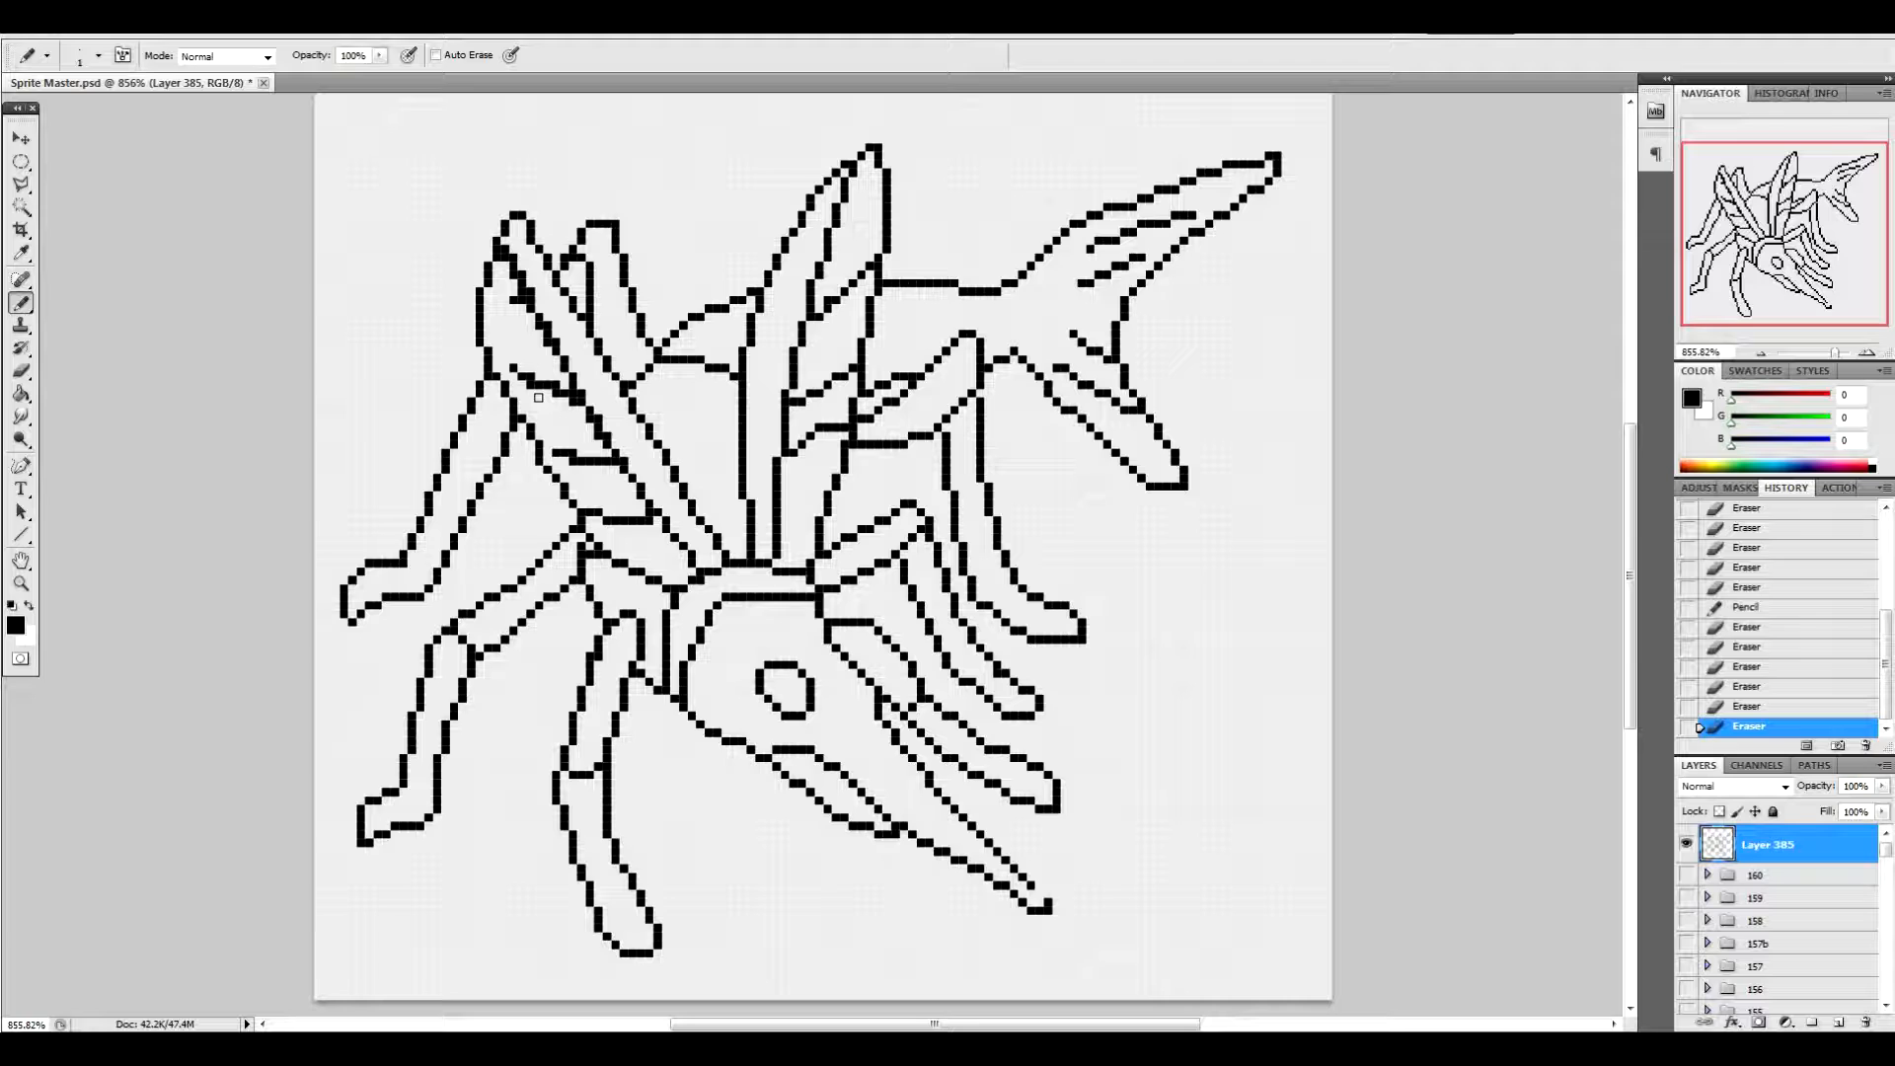
Connect the left wing's middle and upper cross veins to its outer edge and thin them
click(541, 452)
click(571, 430)
click(575, 433)
click(501, 348)
click(583, 399)
click(591, 419)
click(593, 434)
click(548, 377)
click(533, 370)
click(549, 346)
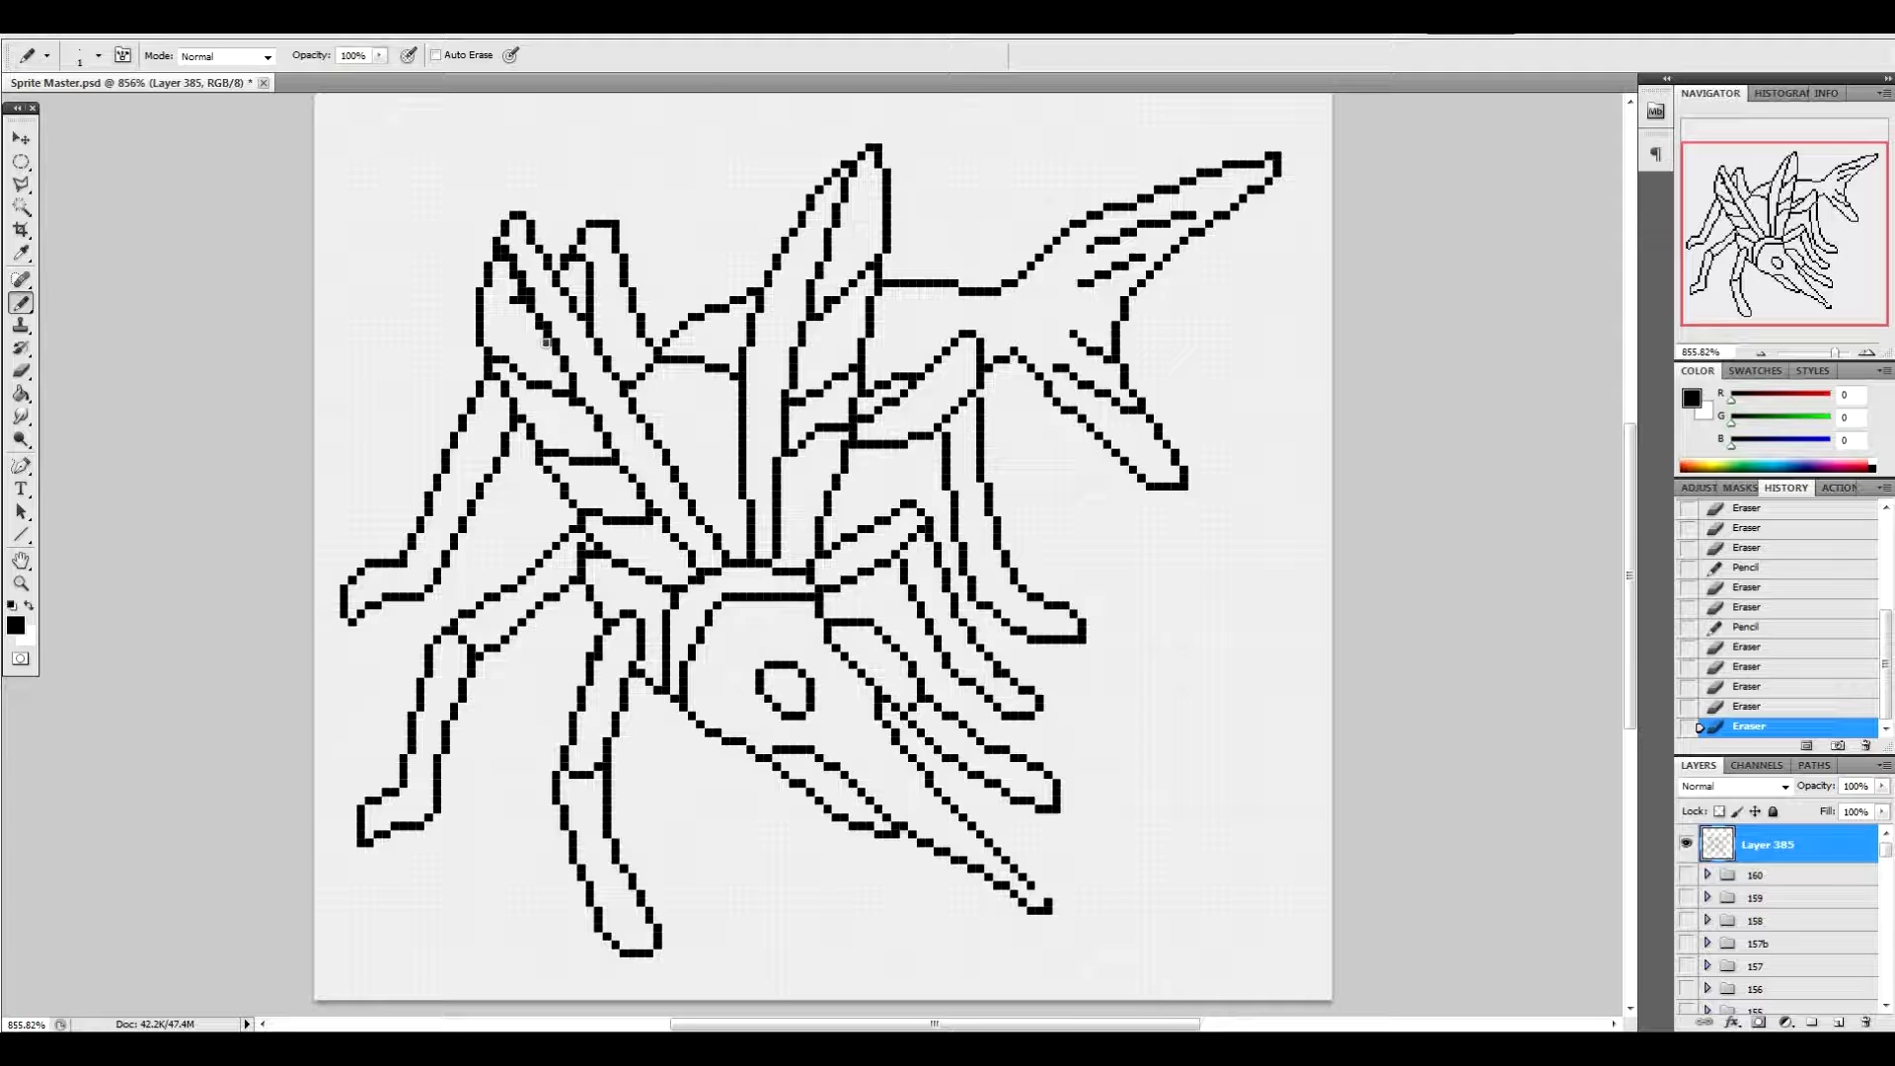
Thin the upper part of the left wing's central vein to a single-pixel line
click(517, 301)
click(538, 325)
click(521, 294)
click(505, 257)
click(514, 274)
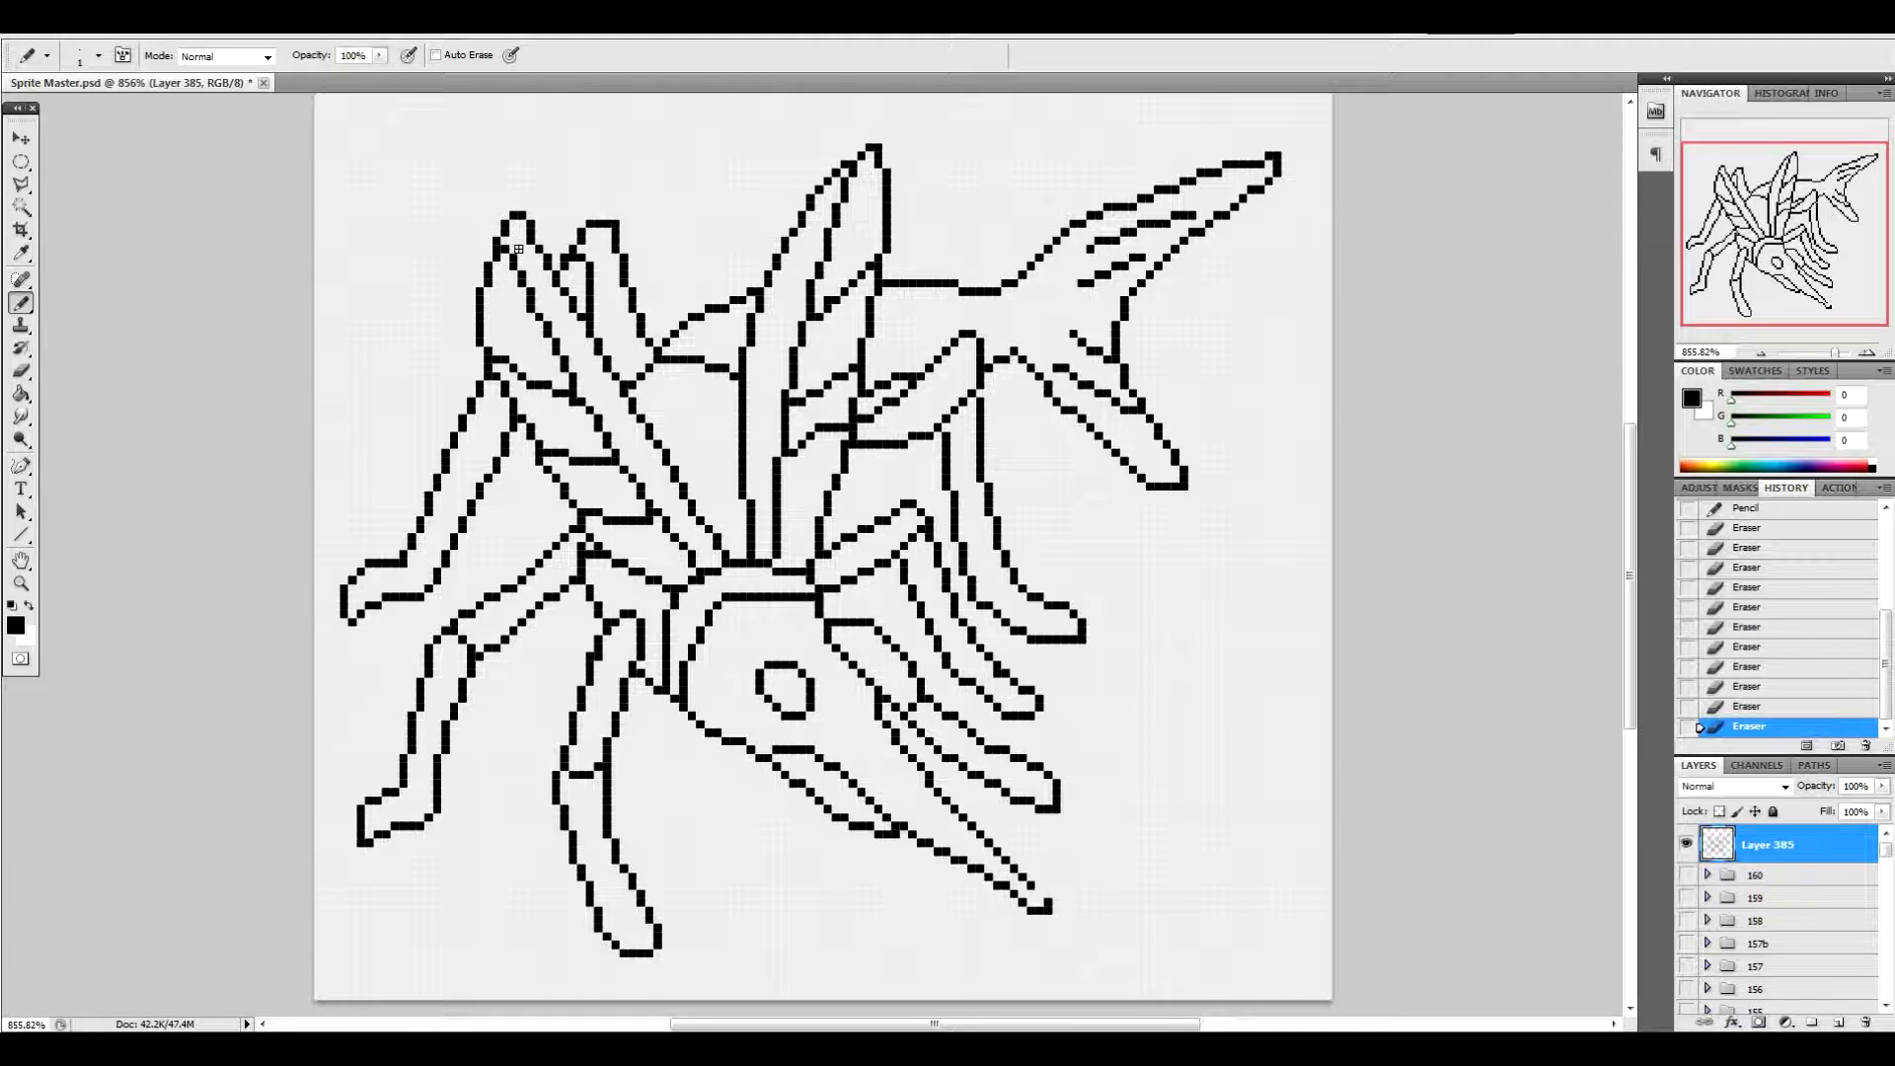
click(566, 393)
Reshape the left wing's tip by adding and erasing single pixels
click(529, 216)
click(531, 222)
click(503, 219)
click(530, 214)
click(508, 235)
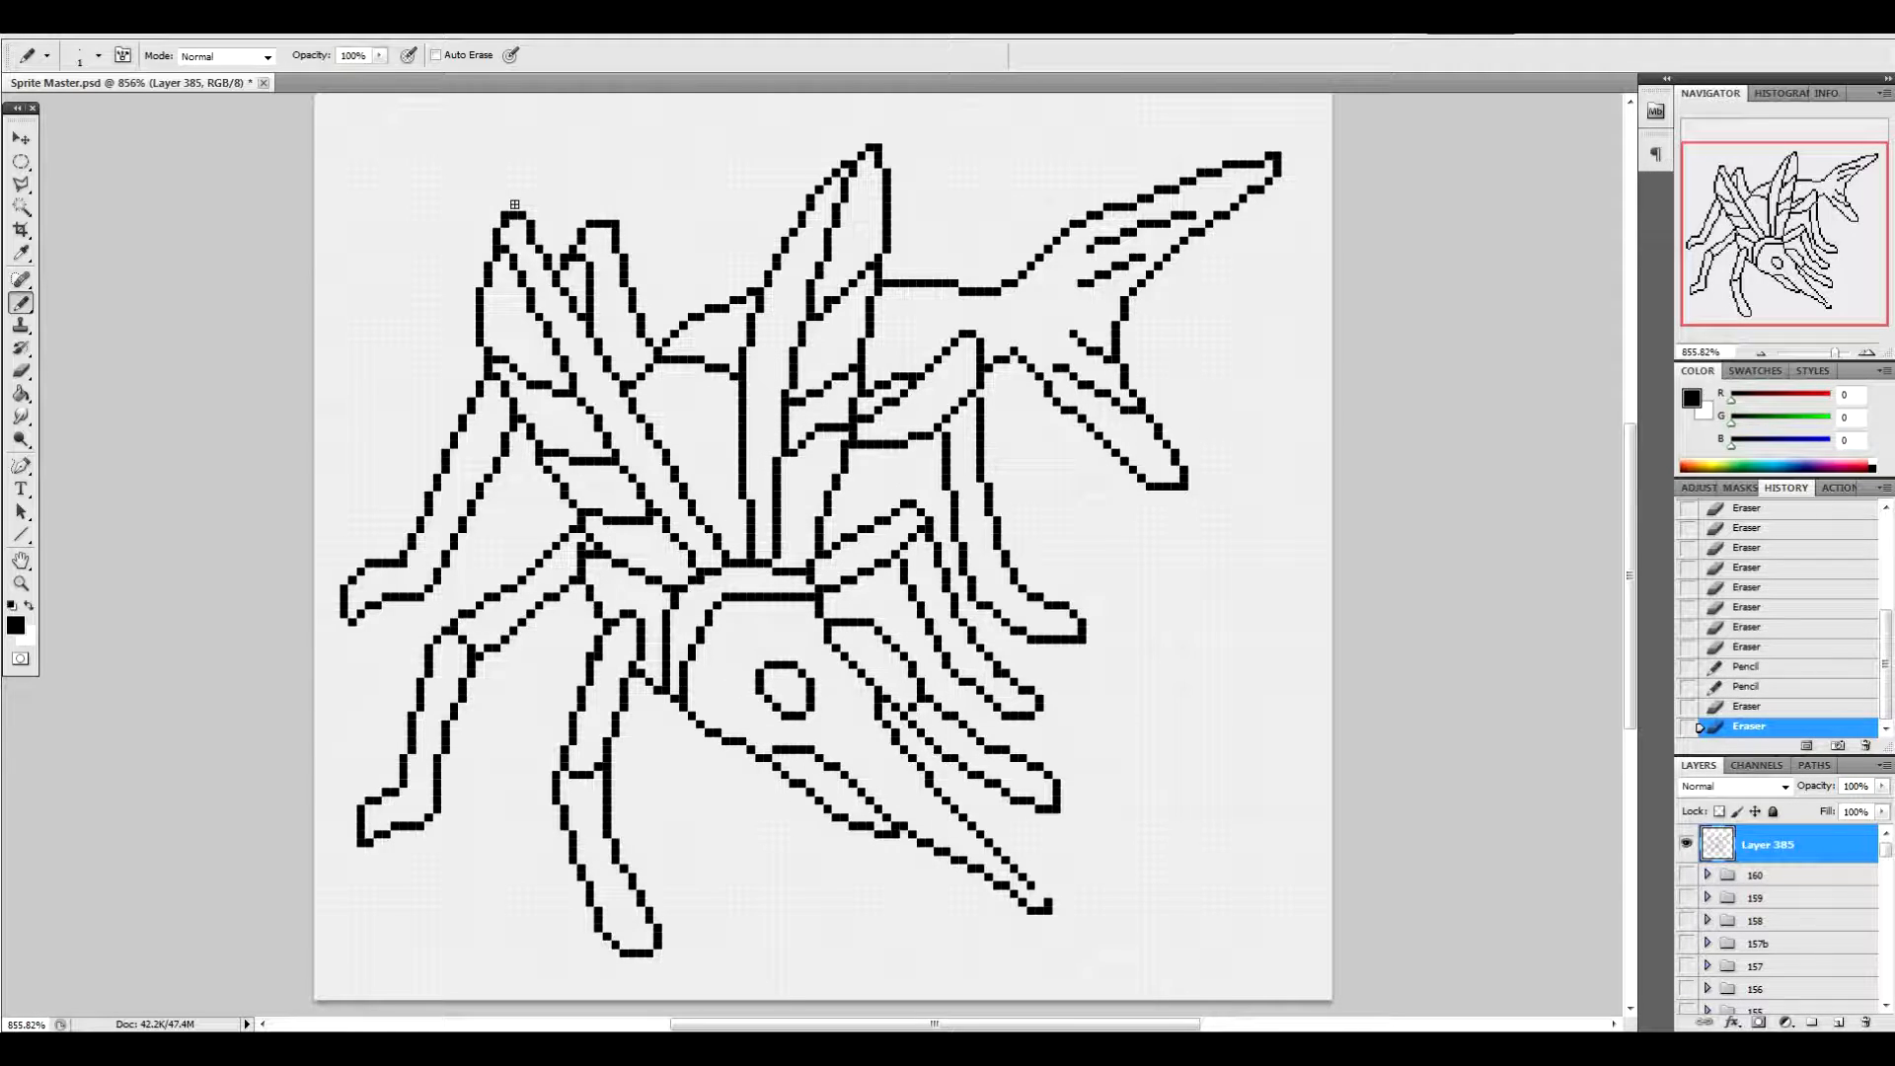
Redraw the upper part of the right wing's central vein up to the wing tip and thin it
click(837, 197)
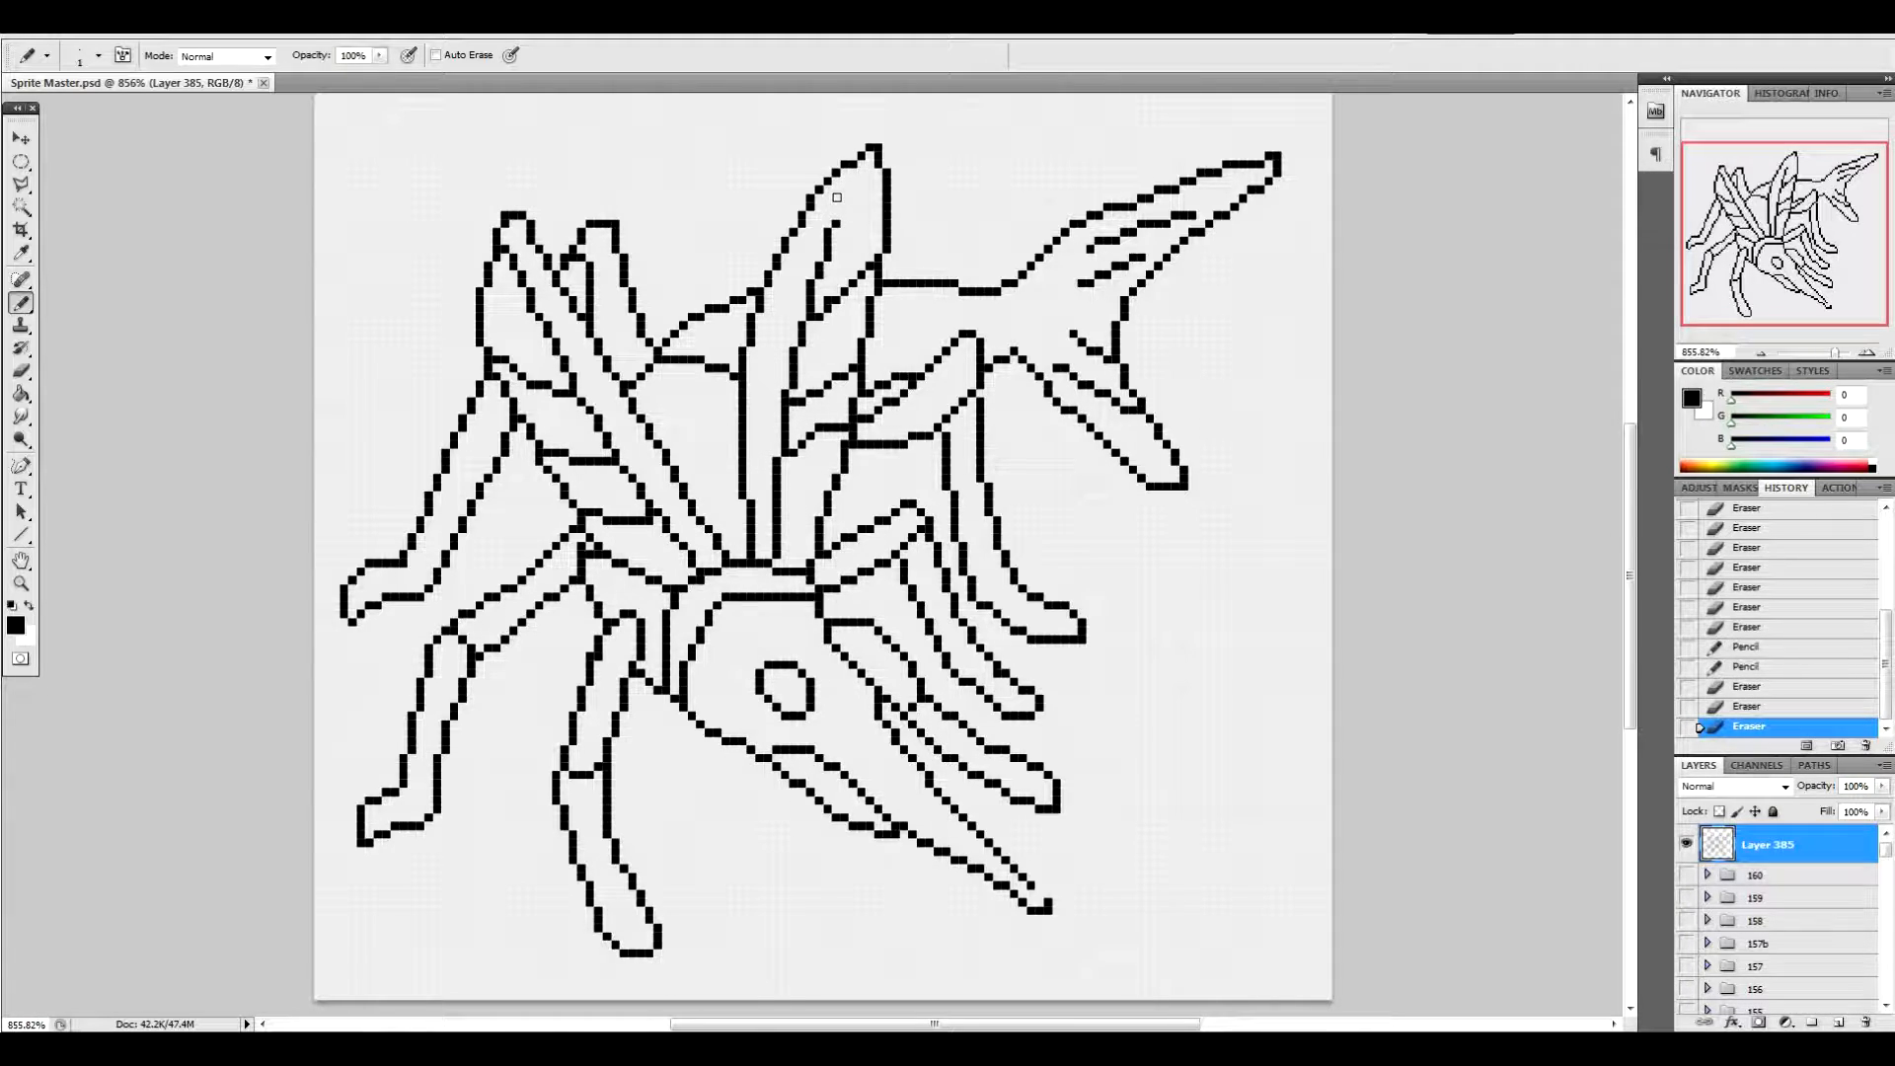
drag(837, 224, 871, 164)
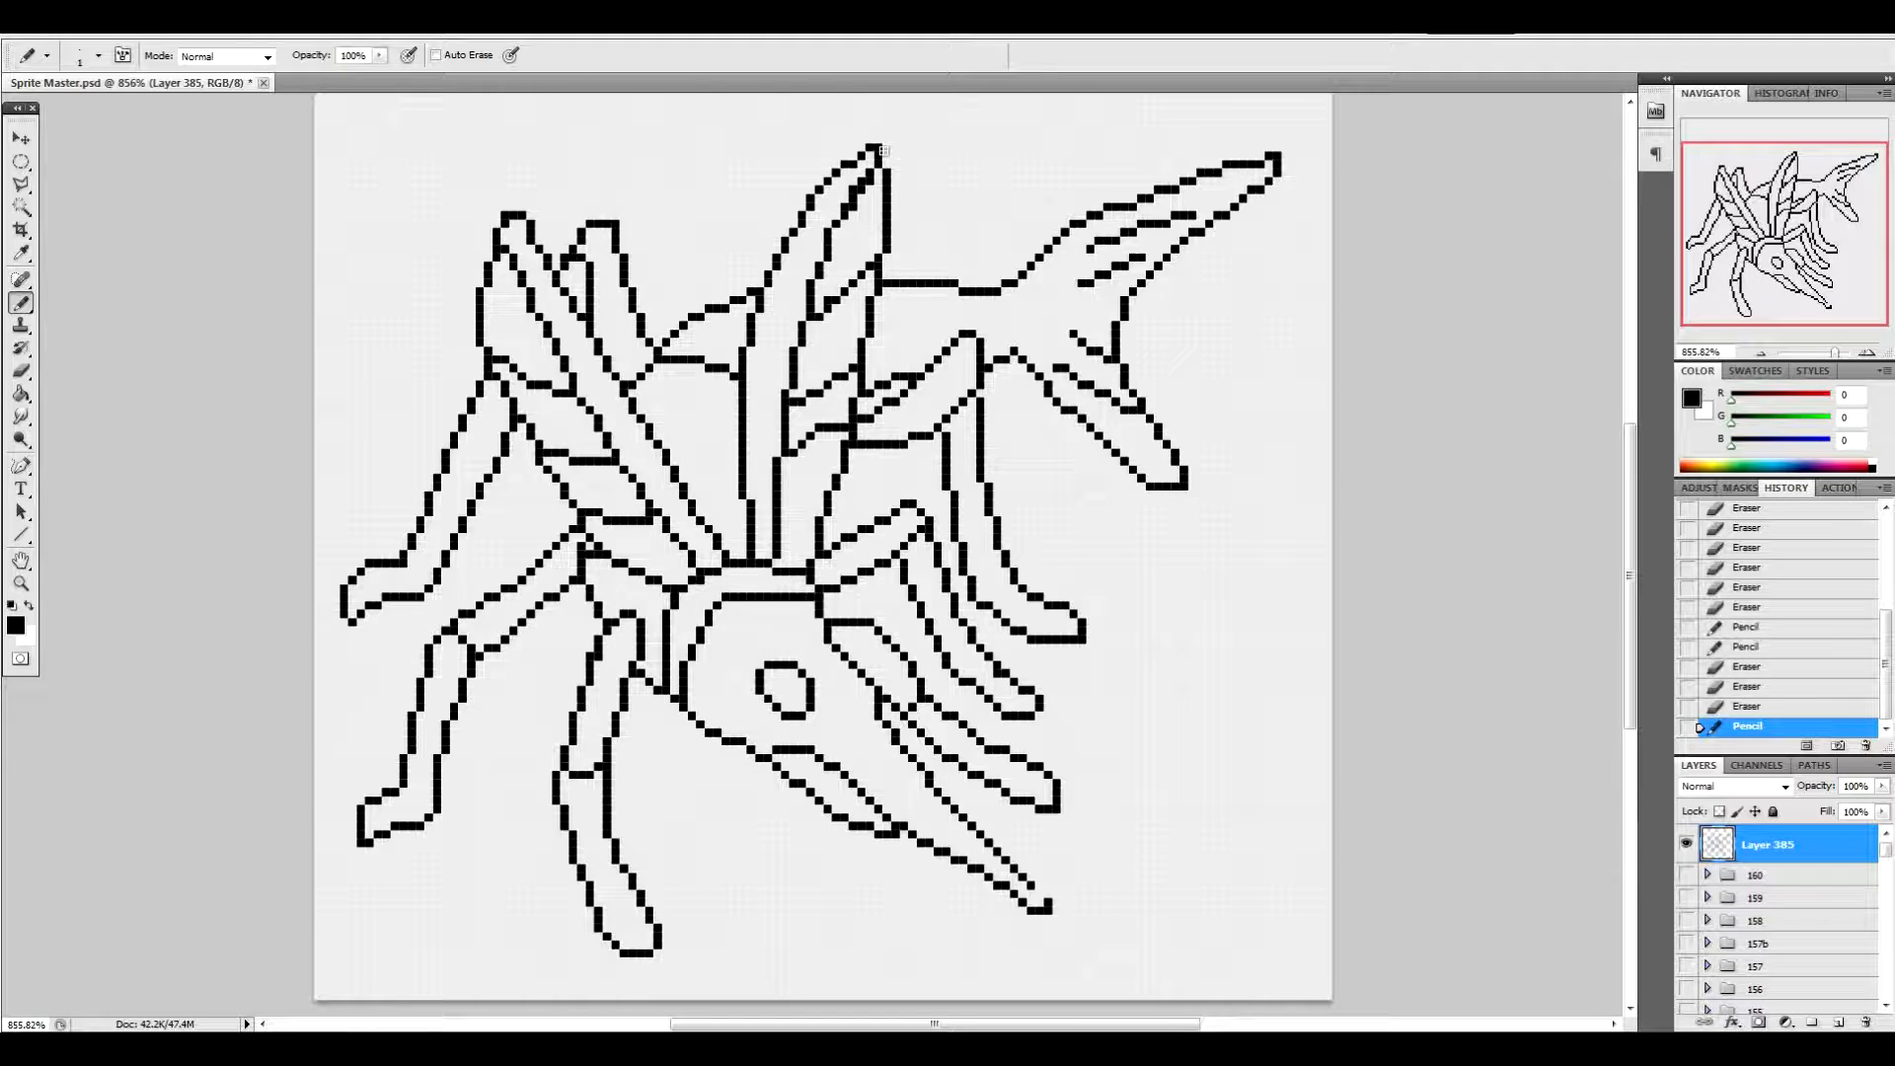
click(852, 183)
click(847, 191)
click(858, 179)
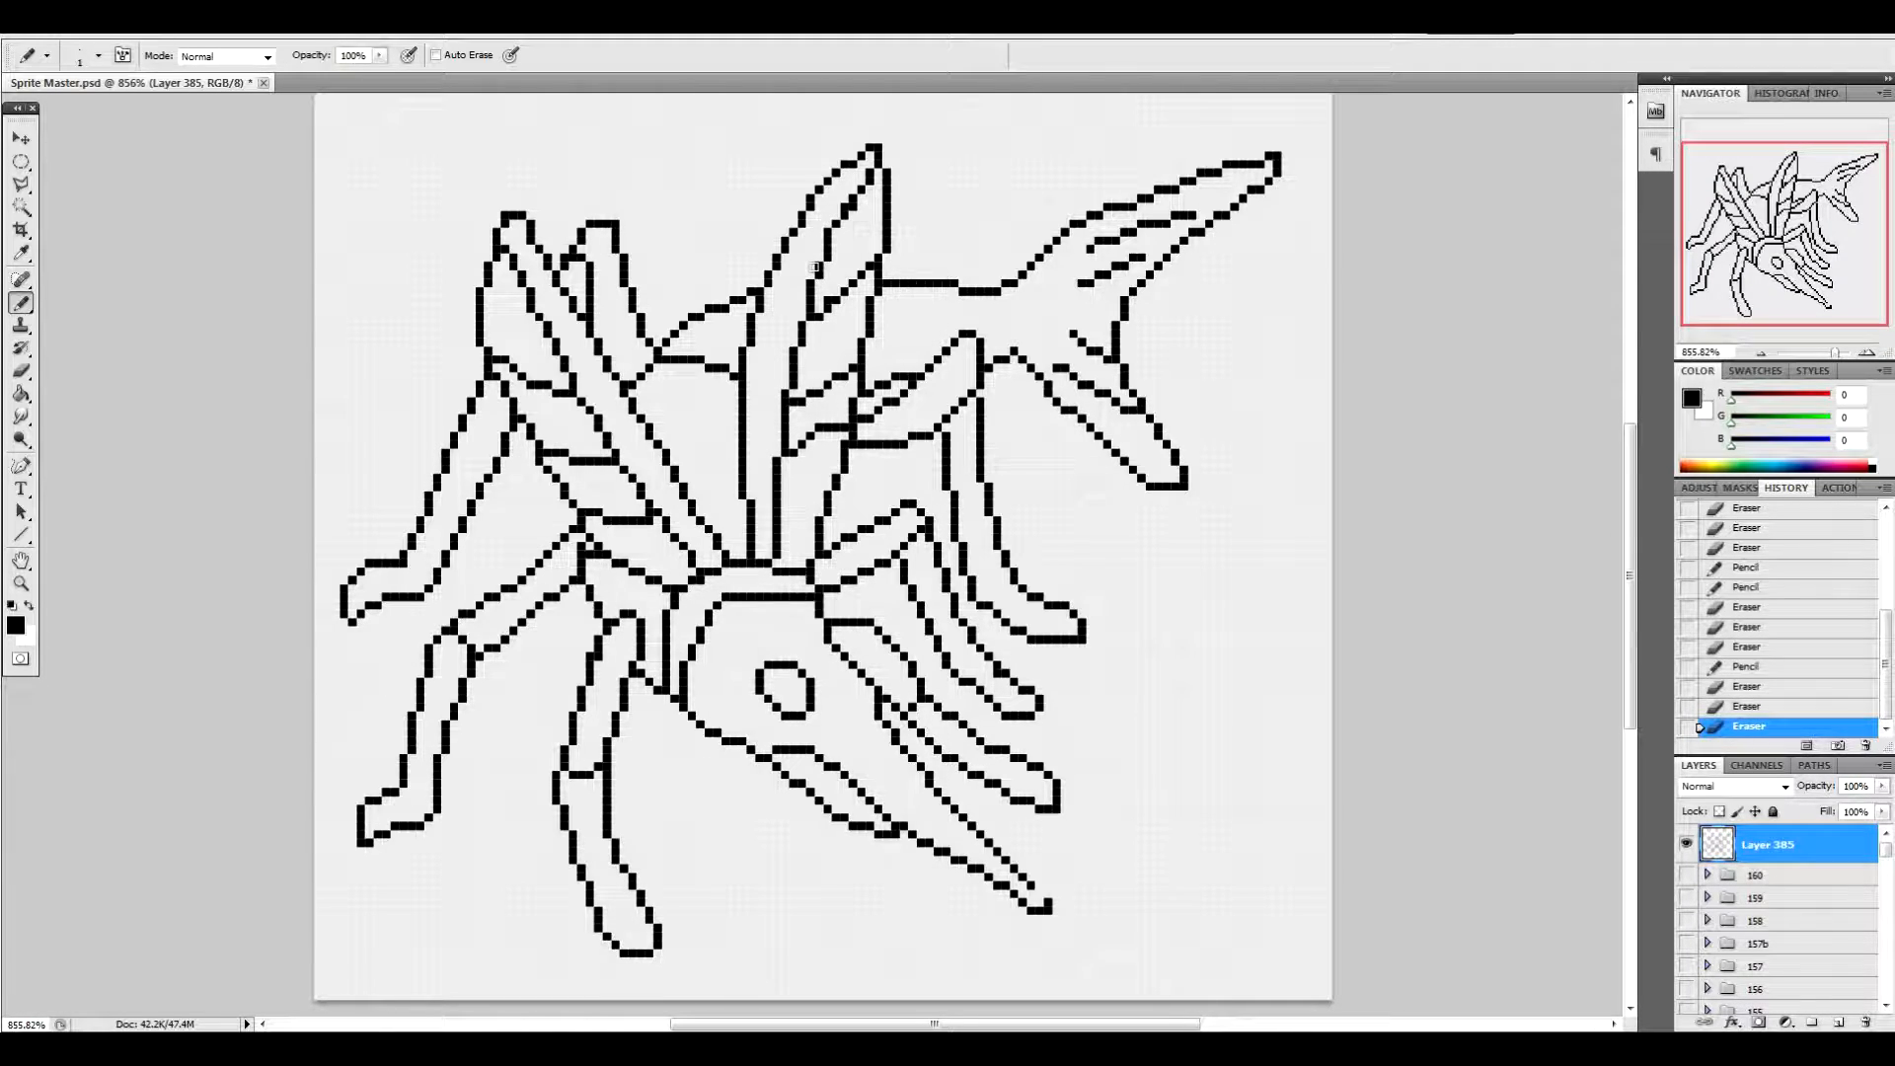
Lengthen the right front foot into a more pointed tip
click(1061, 786)
mouse_move(1057, 778)
mouse_down()
mouse_move(1081, 806)
mouse_move(1064, 801)
mouse_up()
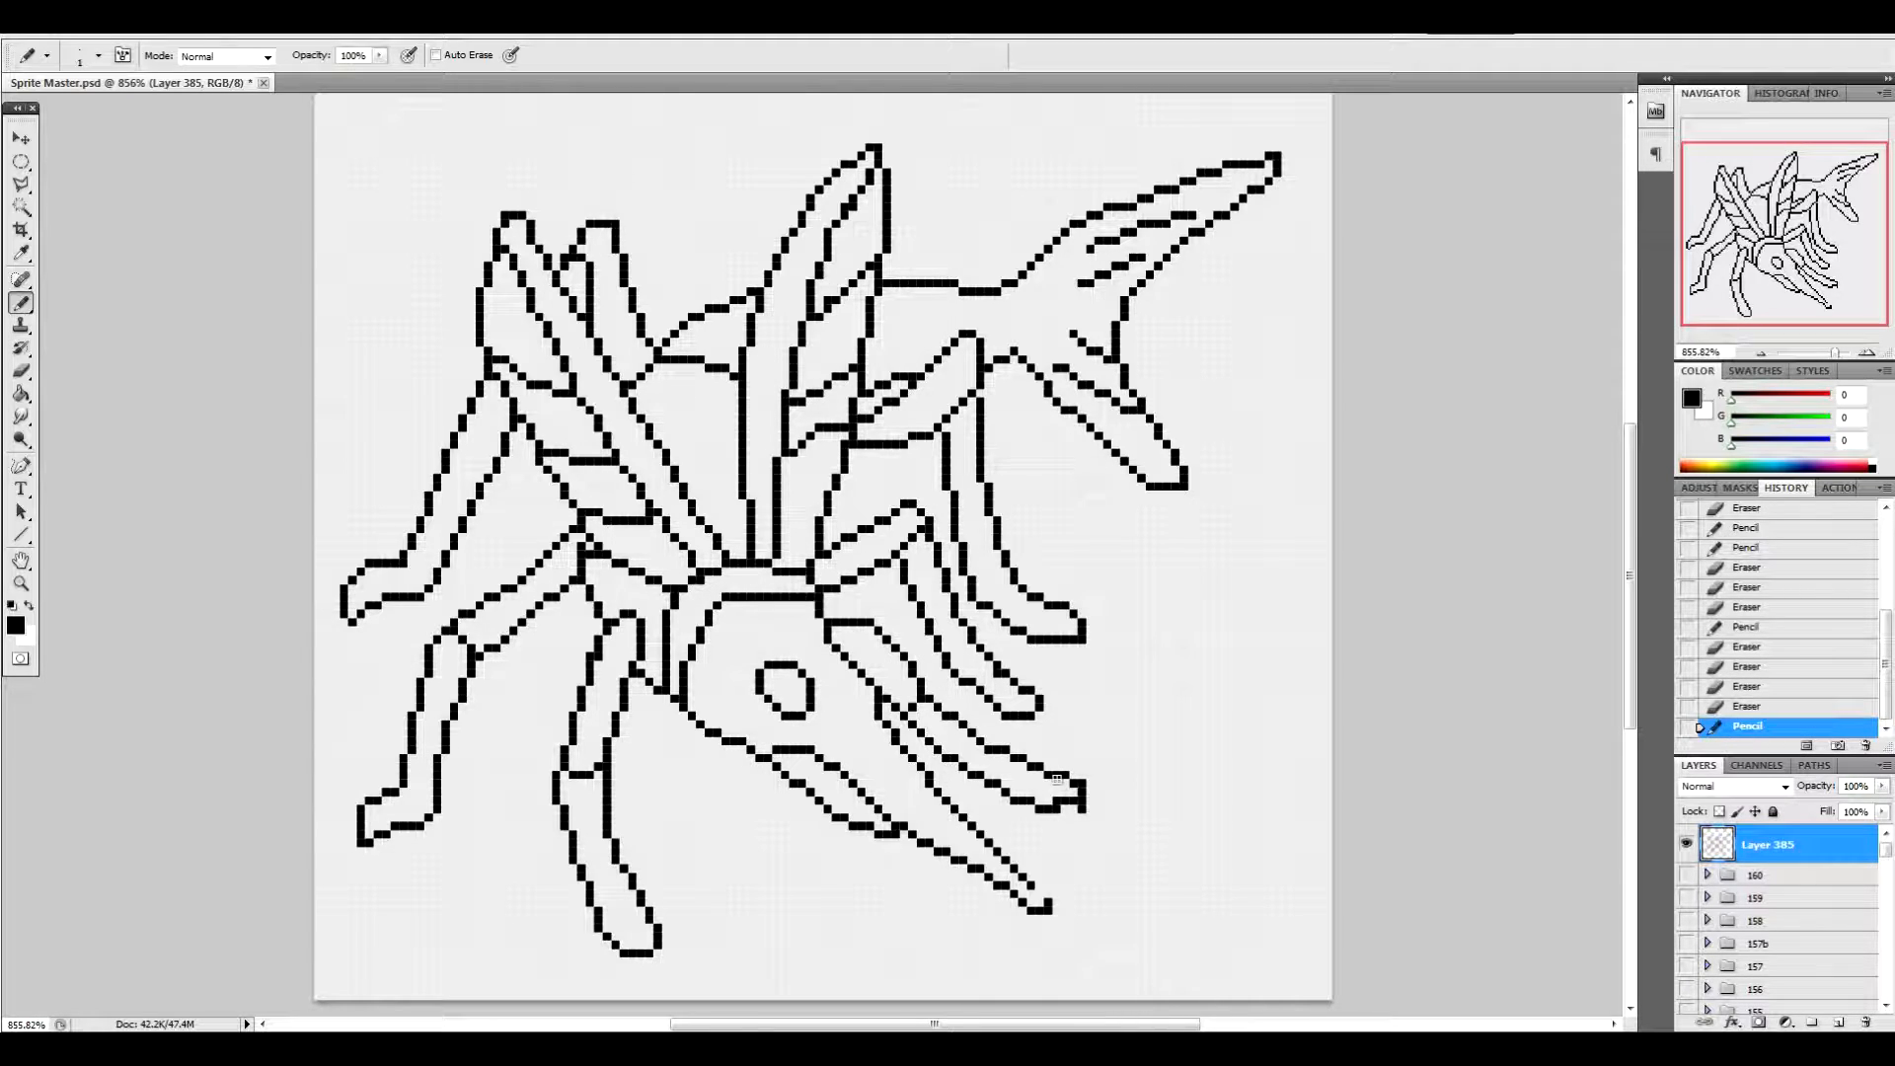
click(1074, 777)
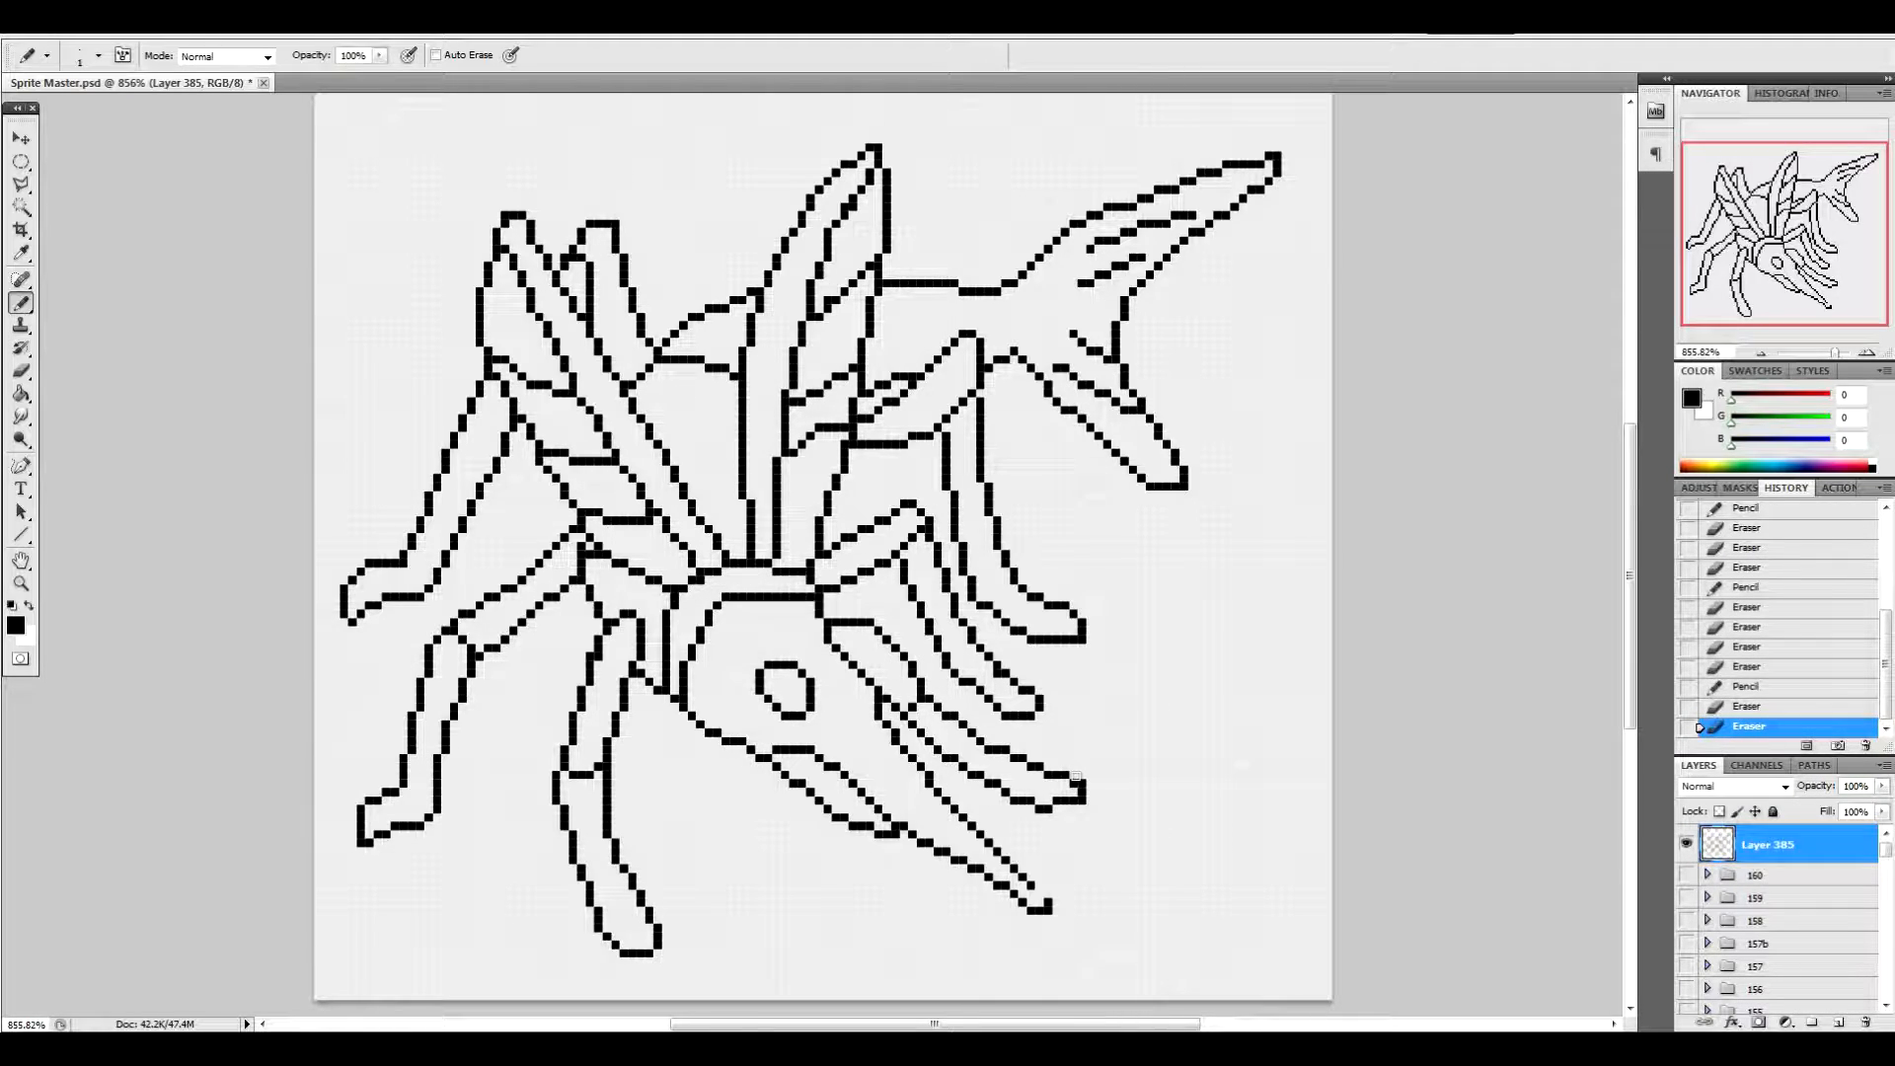
click(1086, 784)
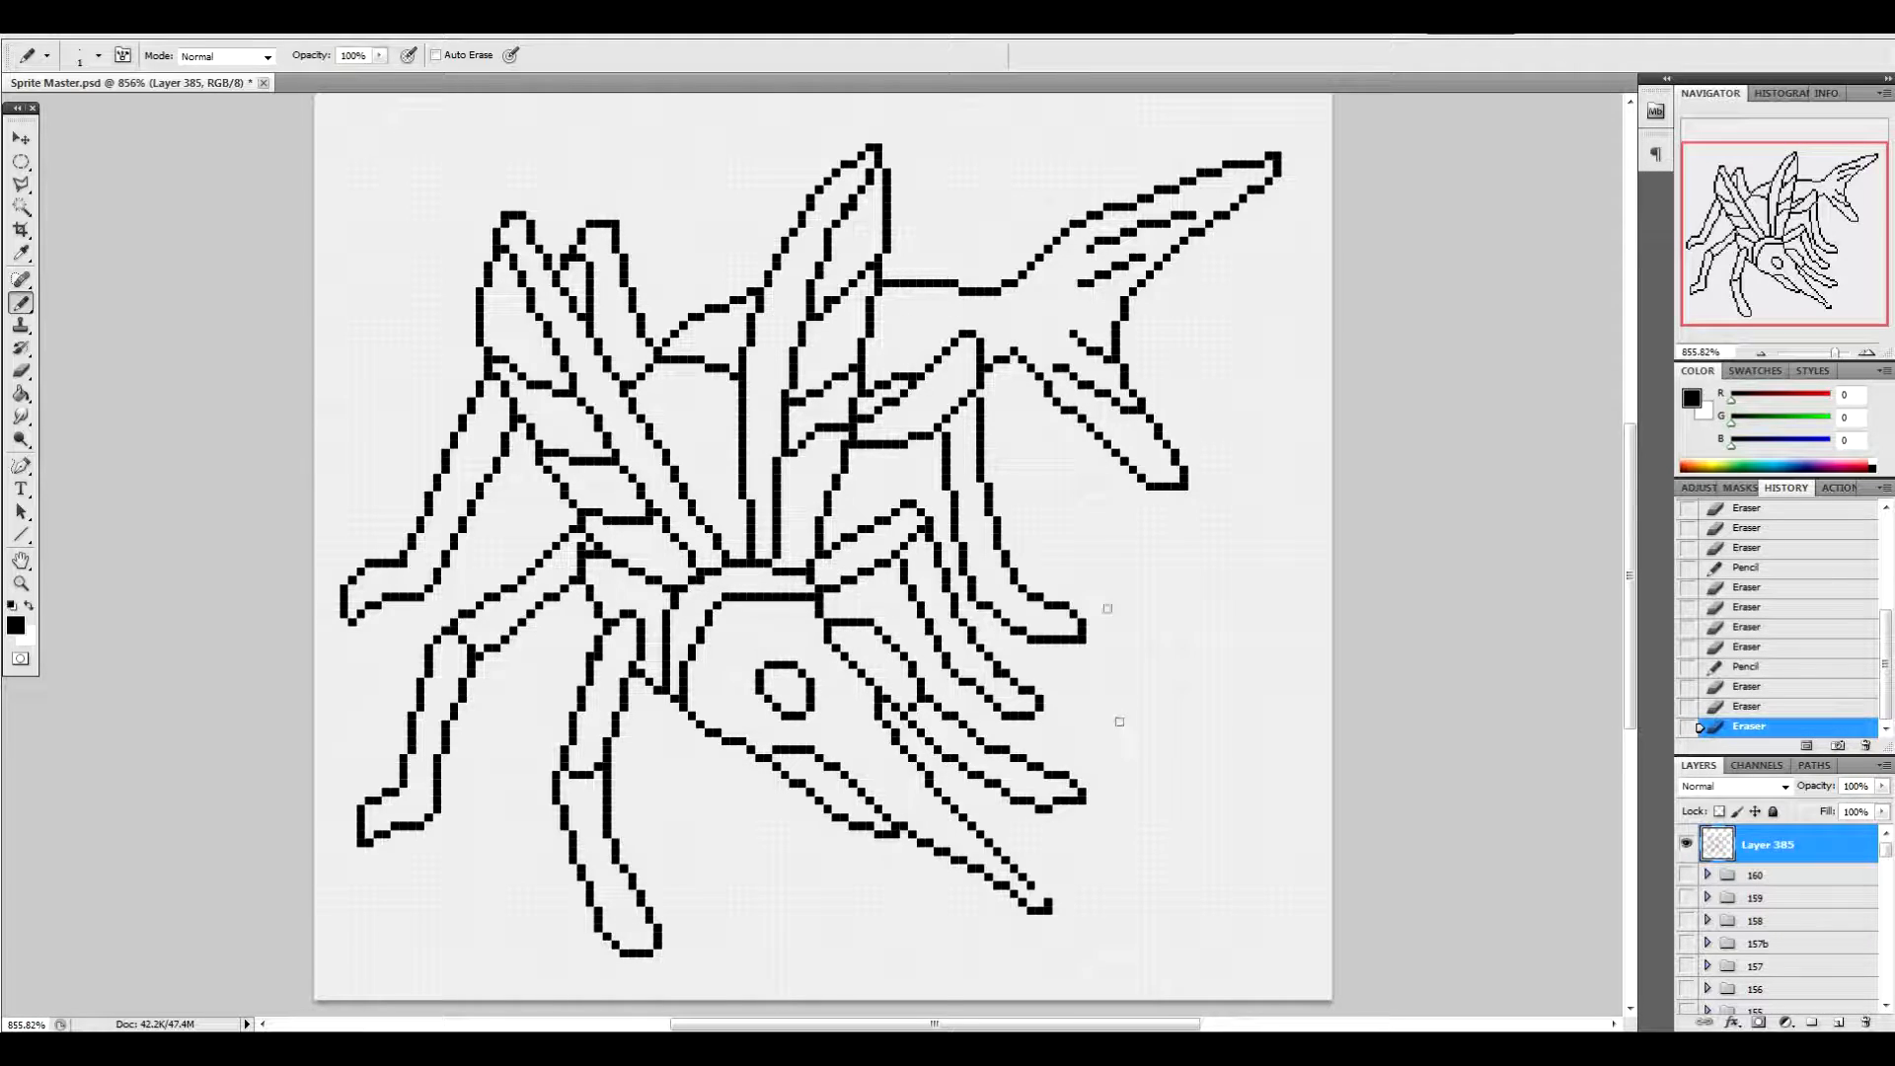
Redraw the right middle foot's end as a longer, more pointed tip
click(1044, 705)
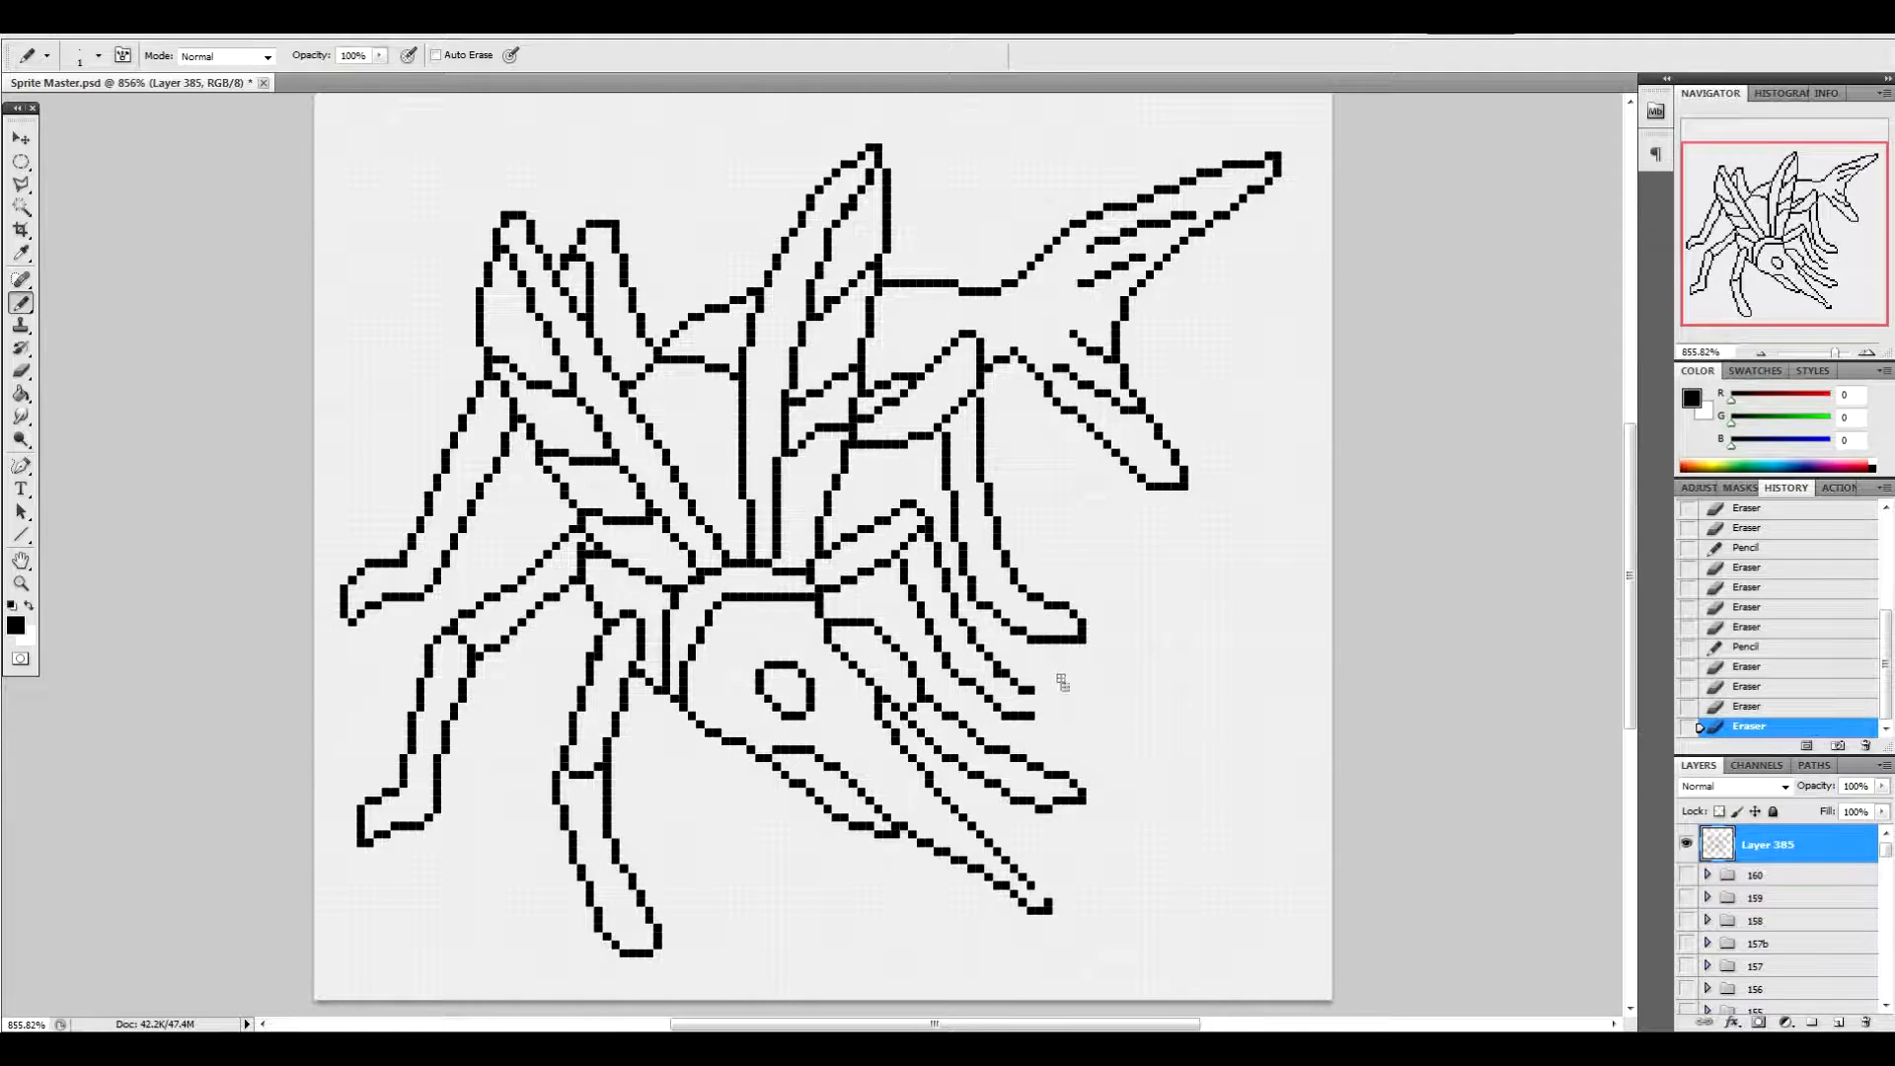
drag(1056, 697, 1027, 710)
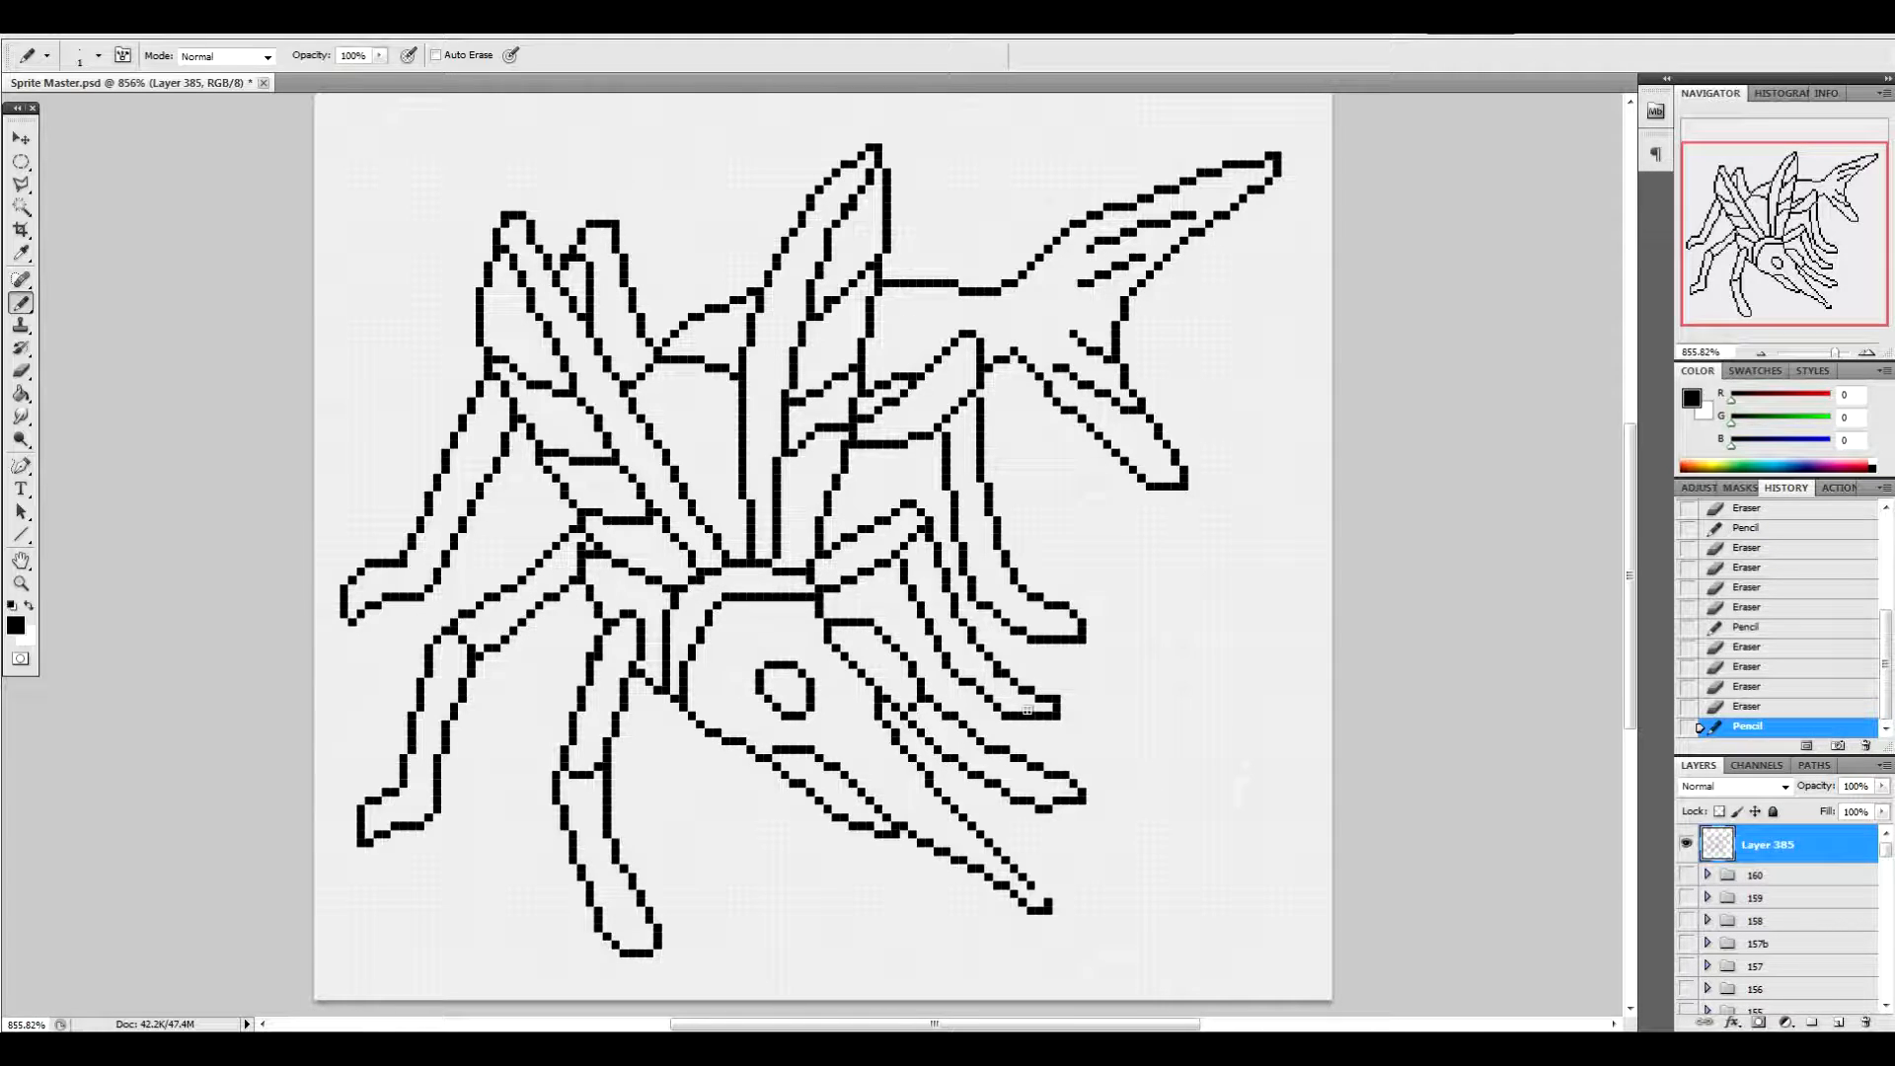
click(1061, 695)
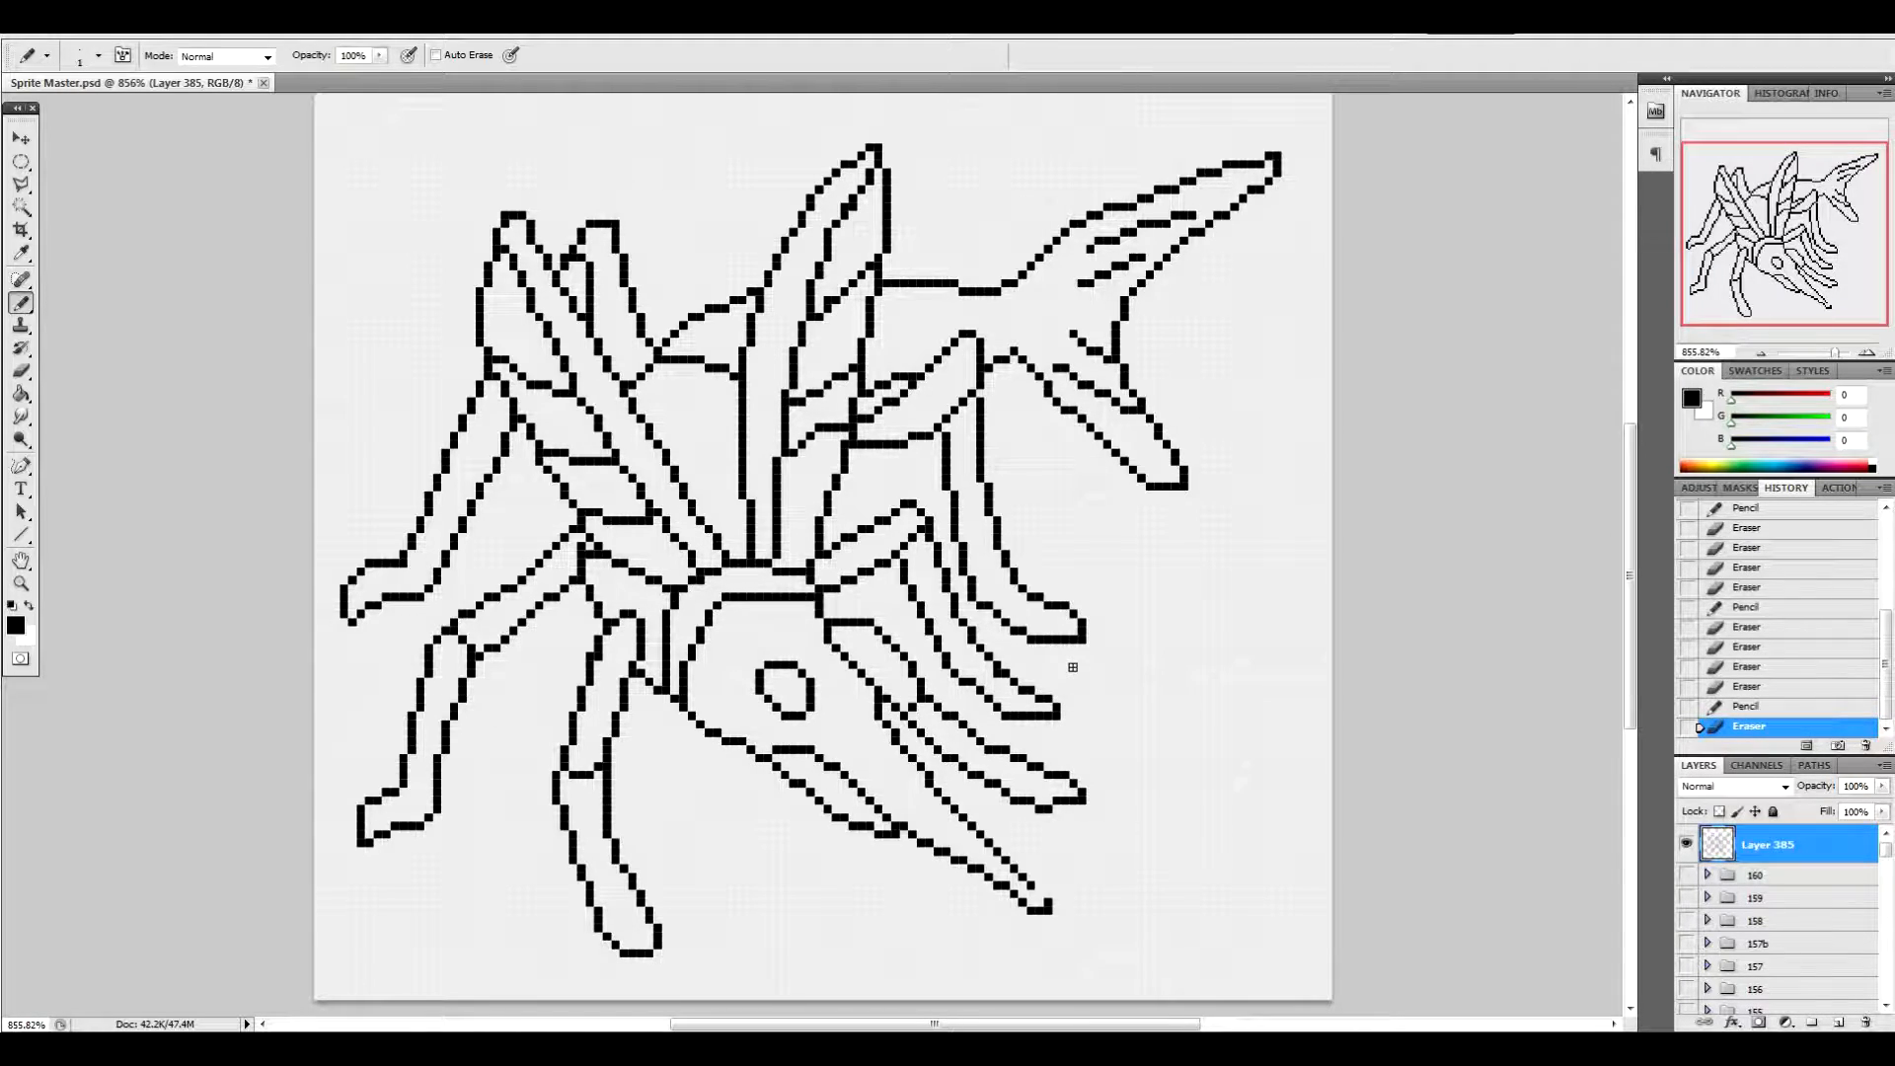
Replace the left front foot's rounded end with a longer, pointed tip
drag(620, 951, 651, 951)
click(655, 939)
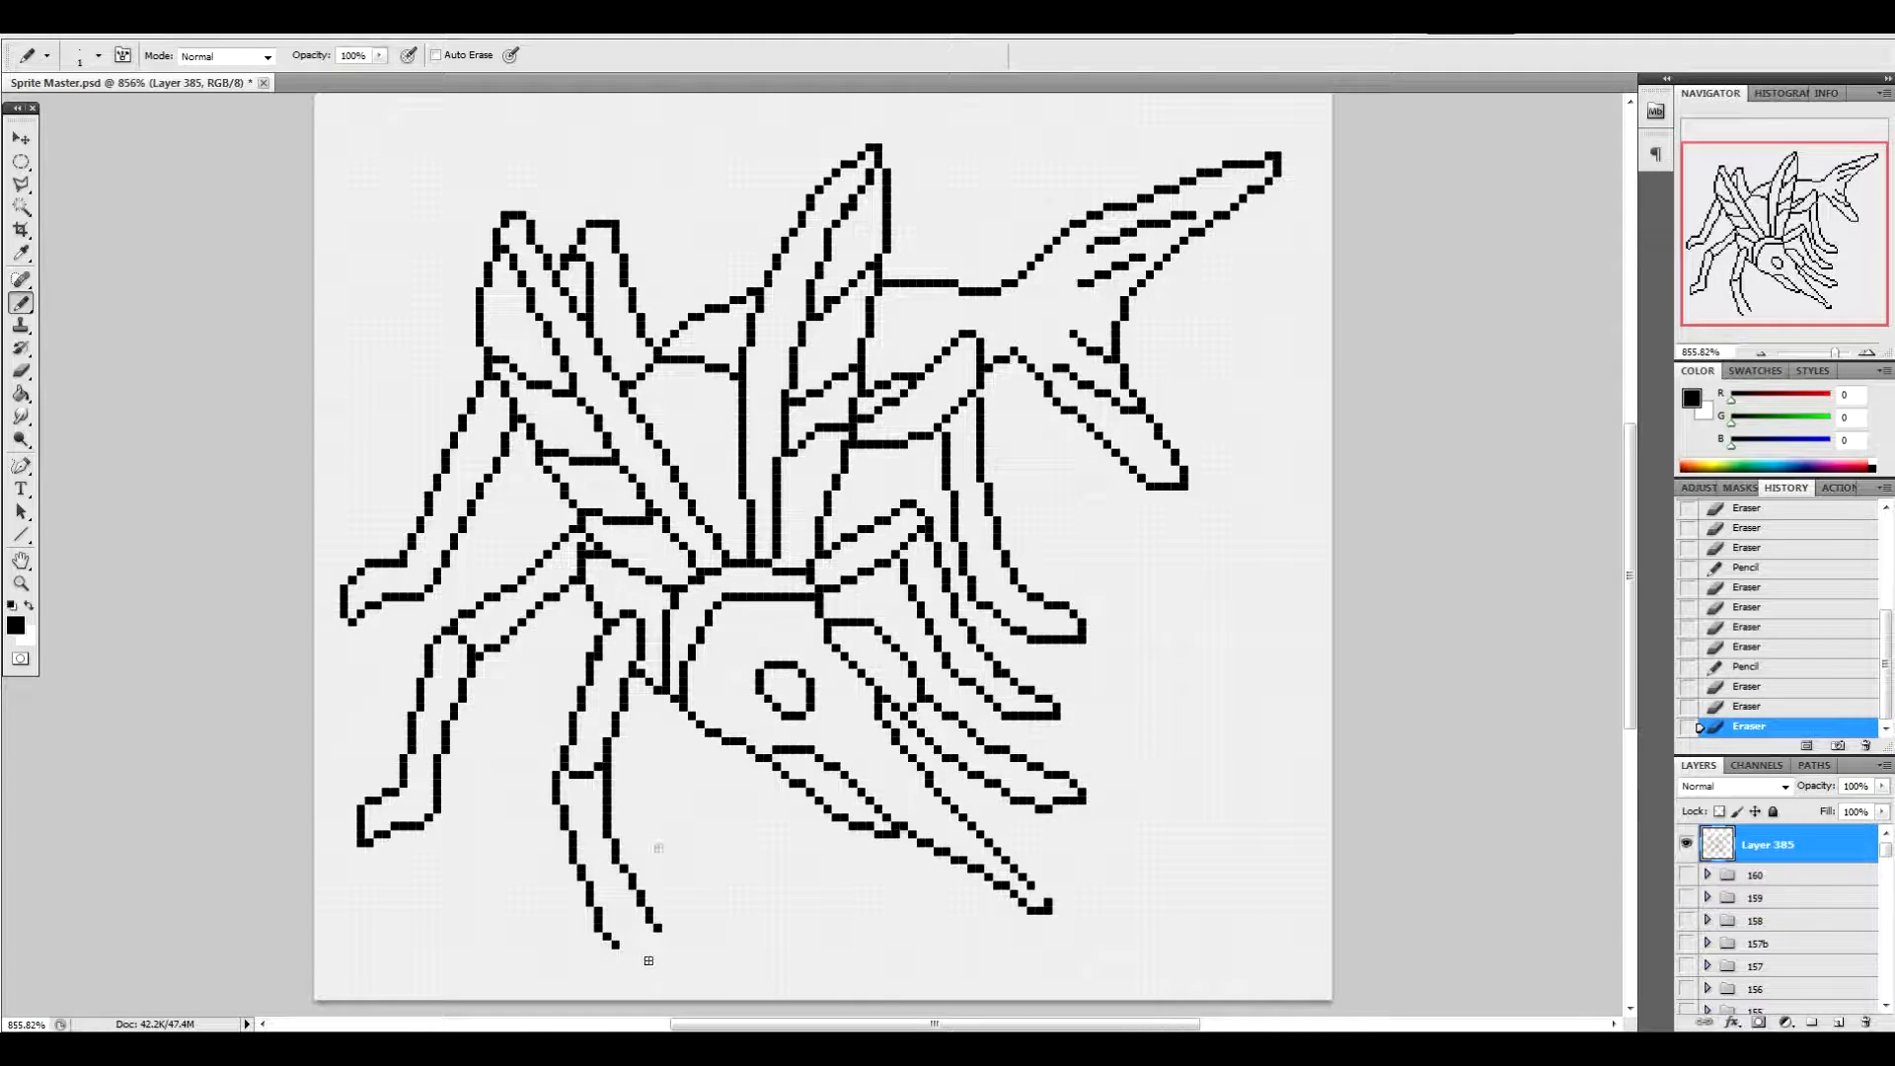
mouse_move(661, 938)
mouse_down()
mouse_move(651, 977)
mouse_move(615, 953)
mouse_up()
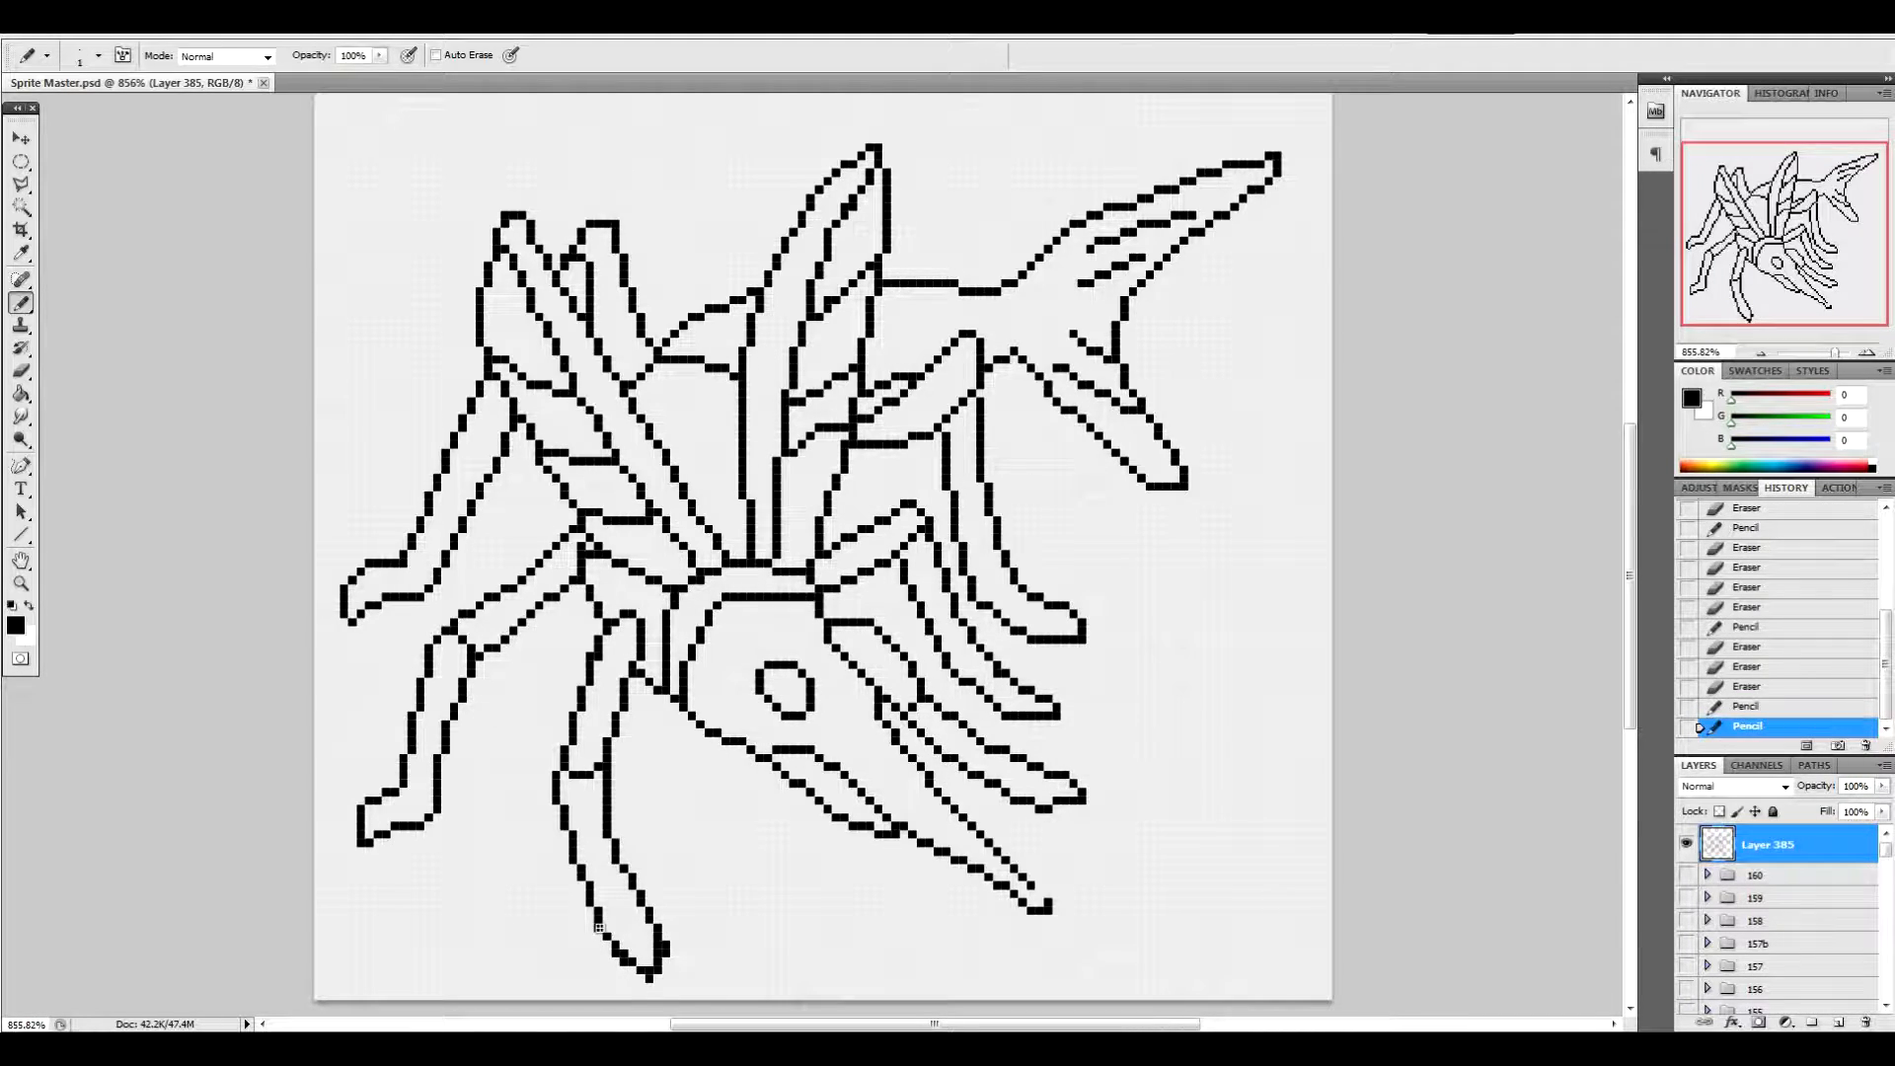
click(614, 953)
click(650, 979)
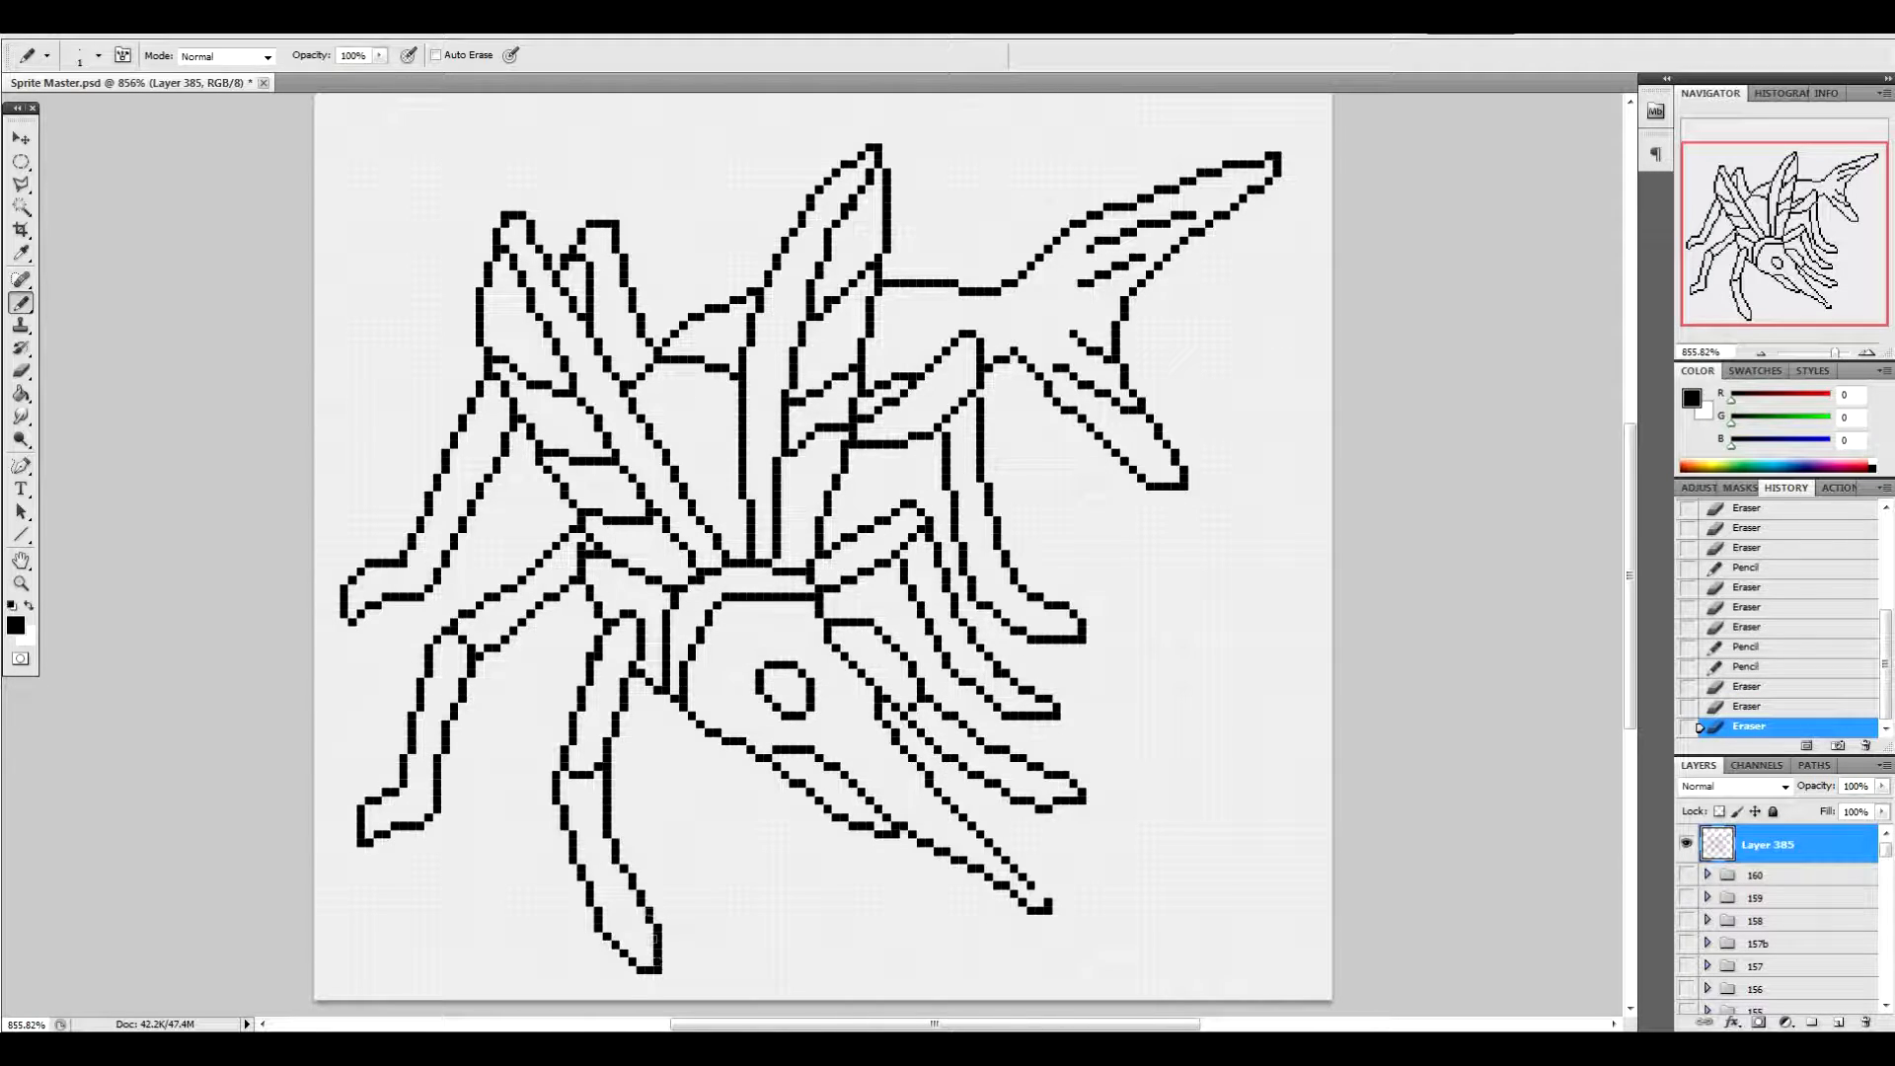
Add a small heel notch to the outer edge of the left front foot and thin it
drag(607, 936, 617, 946)
click(613, 933)
click(622, 939)
click(623, 945)
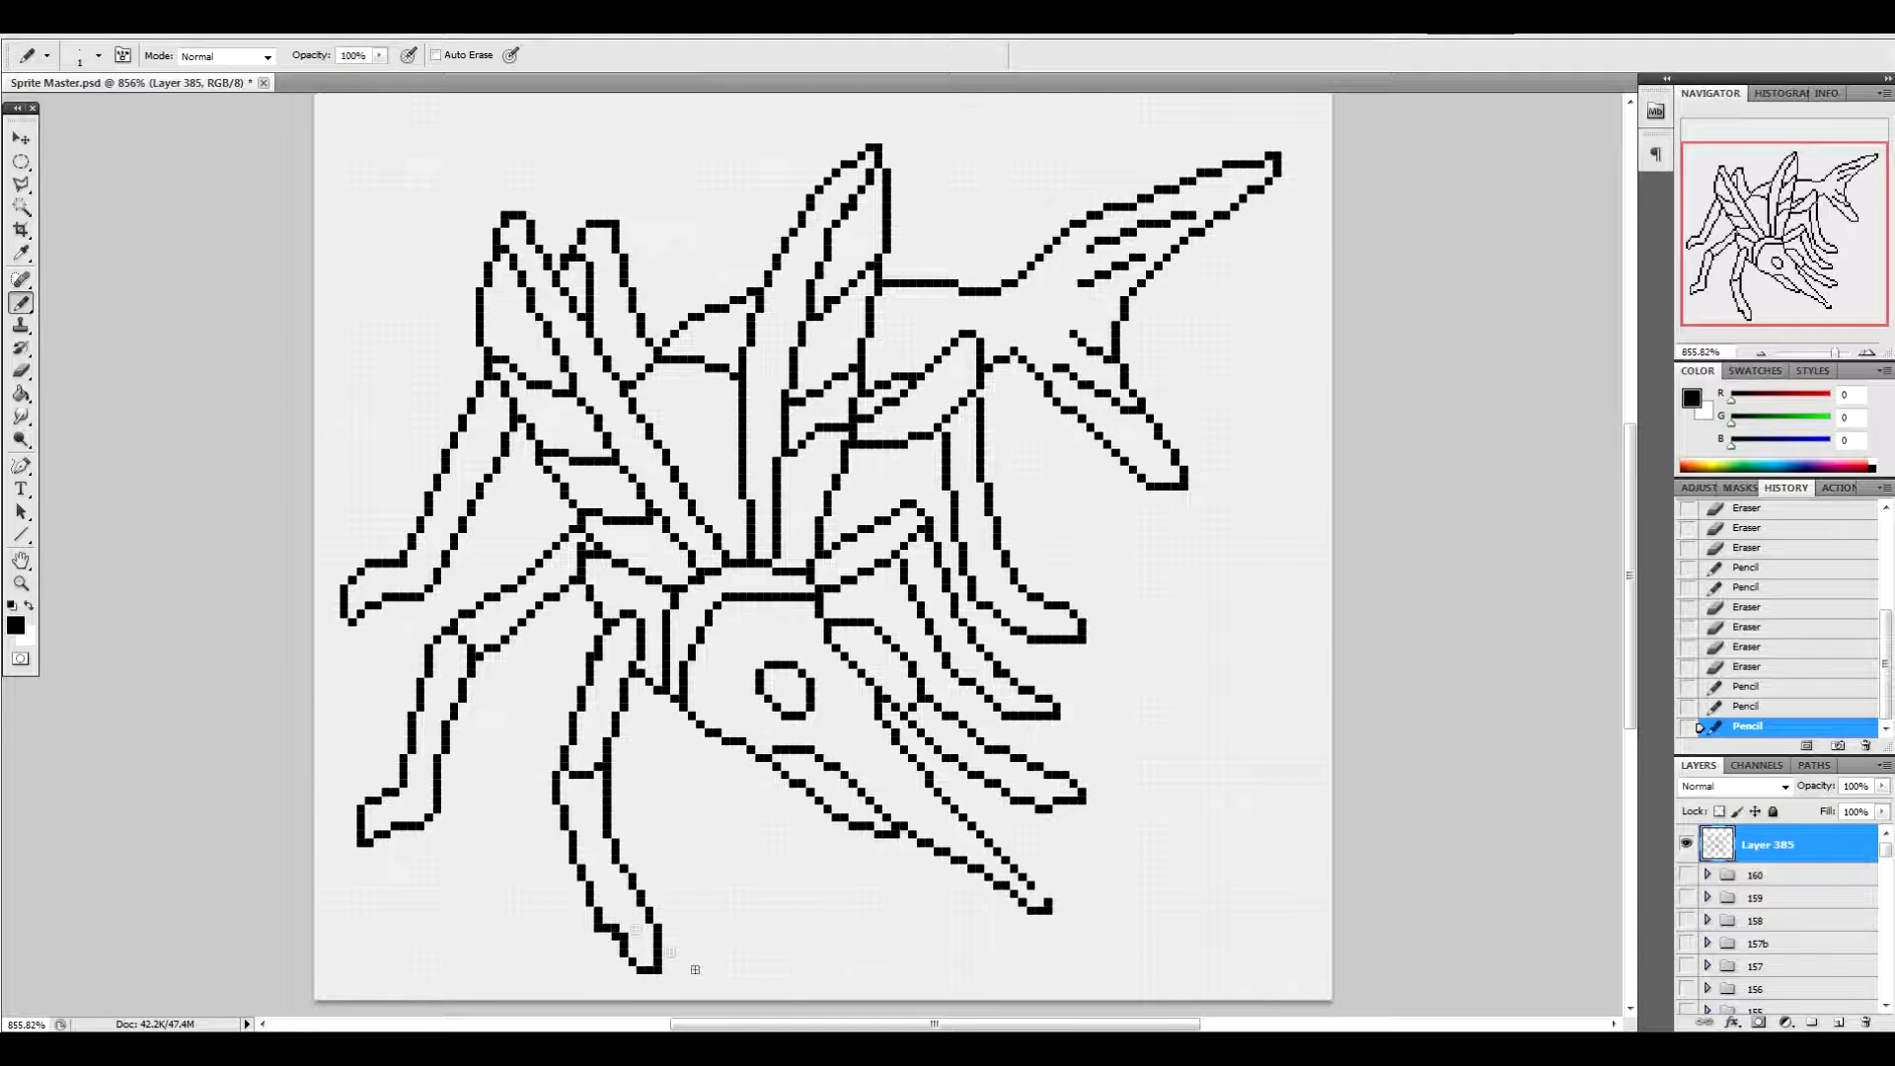
click(604, 931)
click(616, 936)
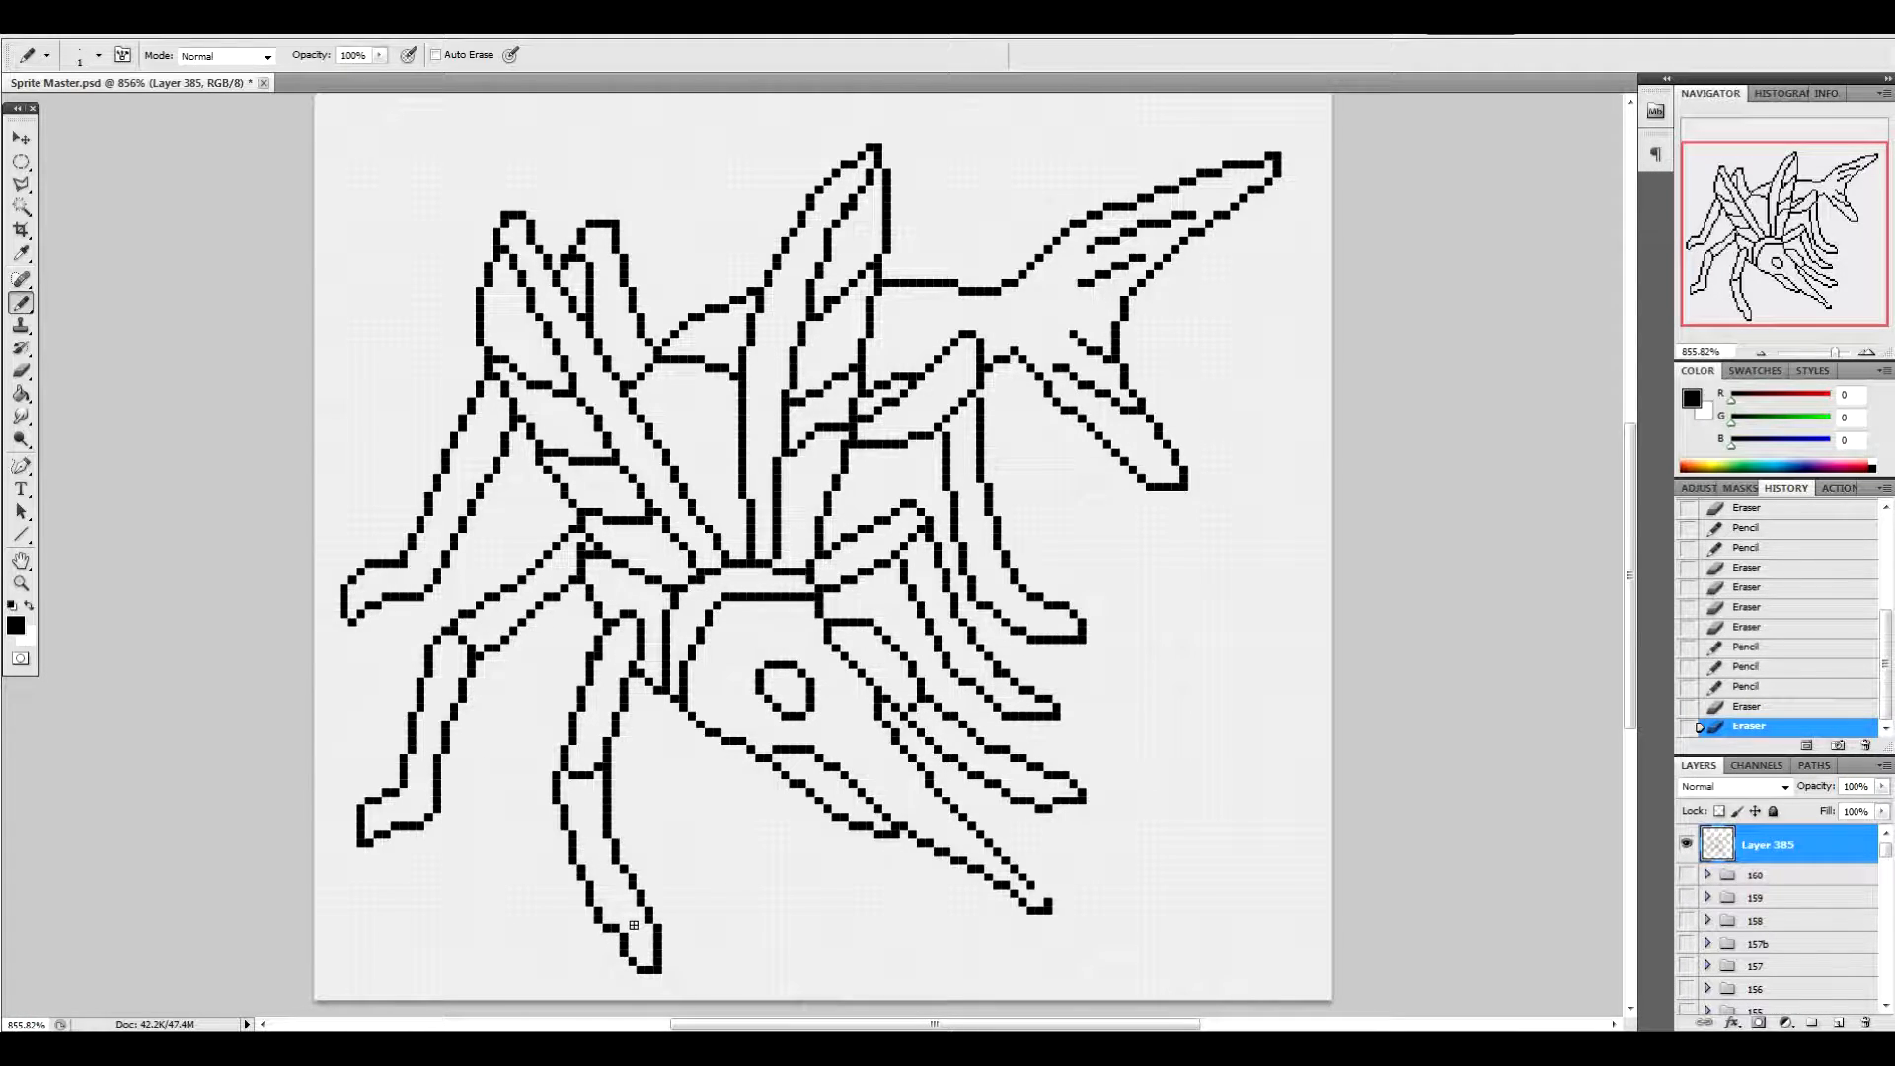
Clean up the doubled pixels where the left middle leg joins the body below the left wing
click(579, 554)
click(588, 555)
click(584, 557)
click(590, 564)
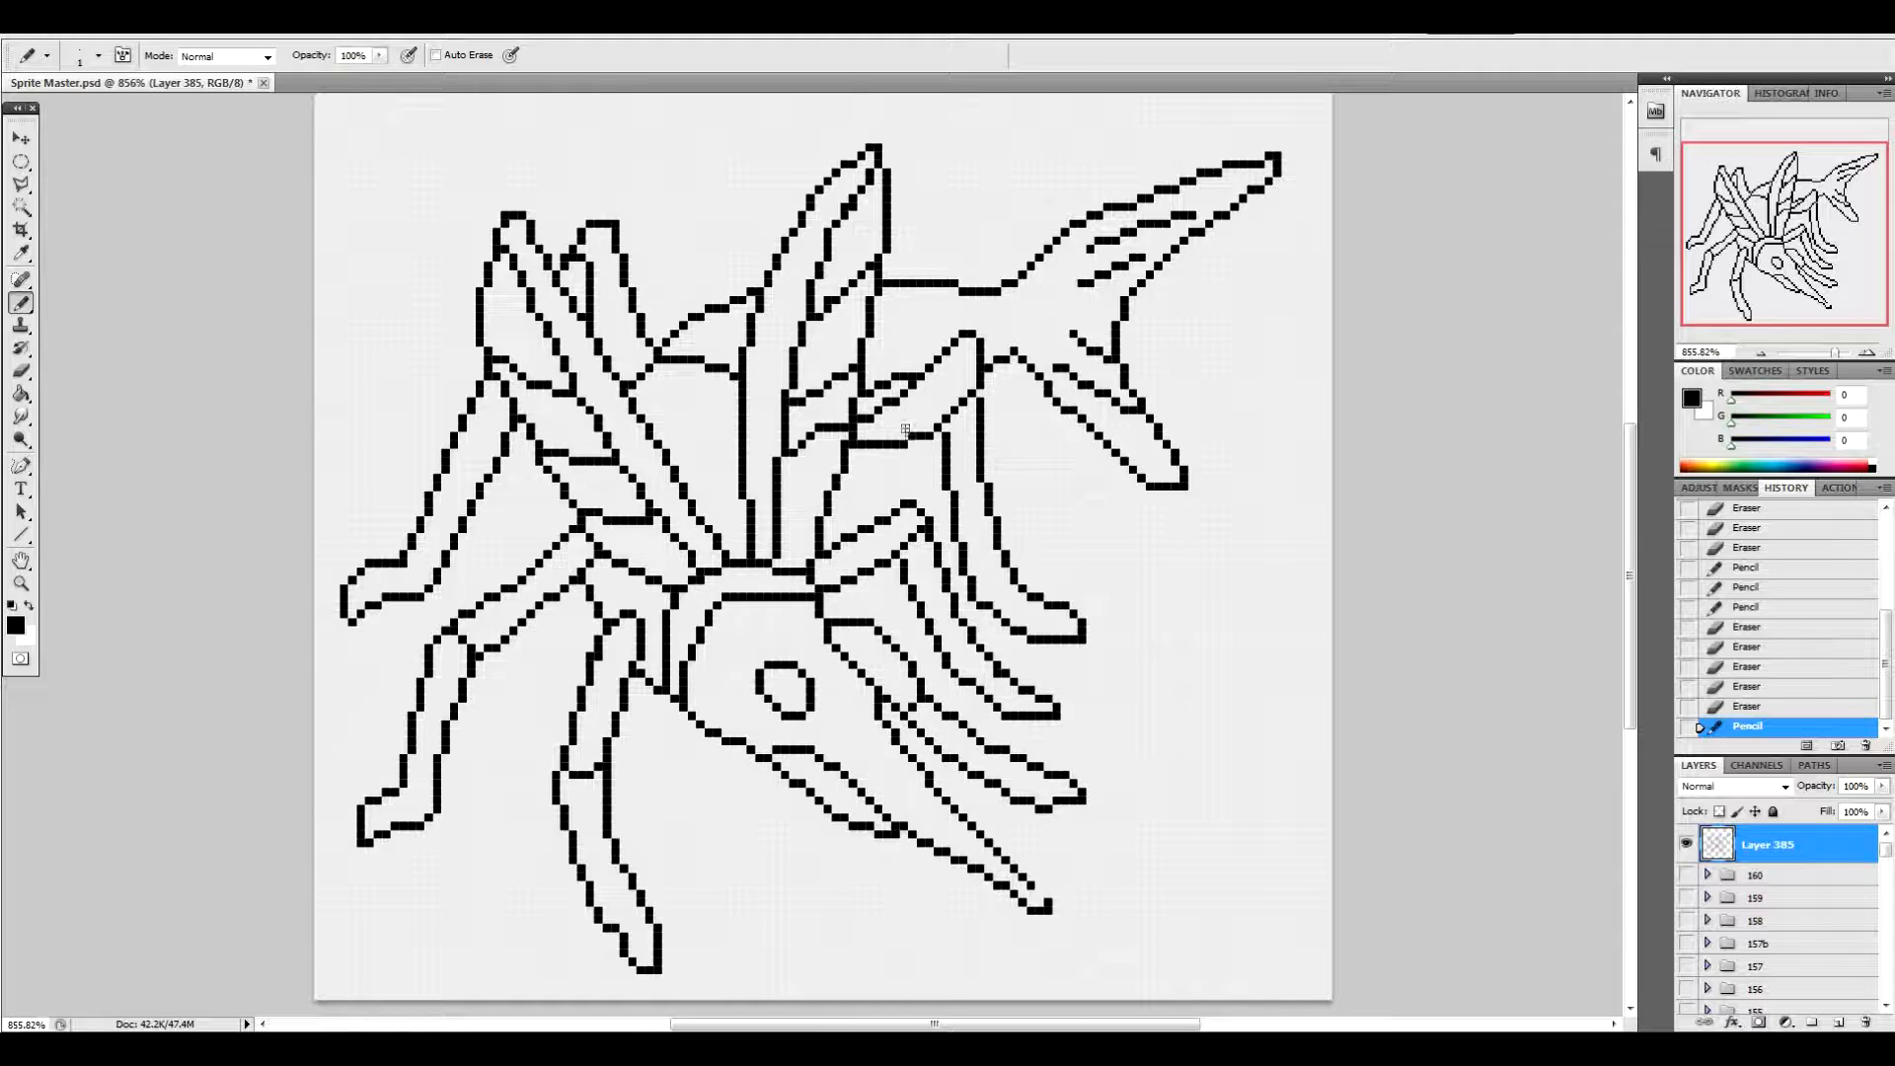
Redraw the underside of the right hind leg's upper segment as a slanted single-pixel line to the wing
drag(883, 450, 849, 458)
key(e)
click(855, 446)
click(855, 454)
click(864, 446)
key(b)
click(876, 445)
click(867, 450)
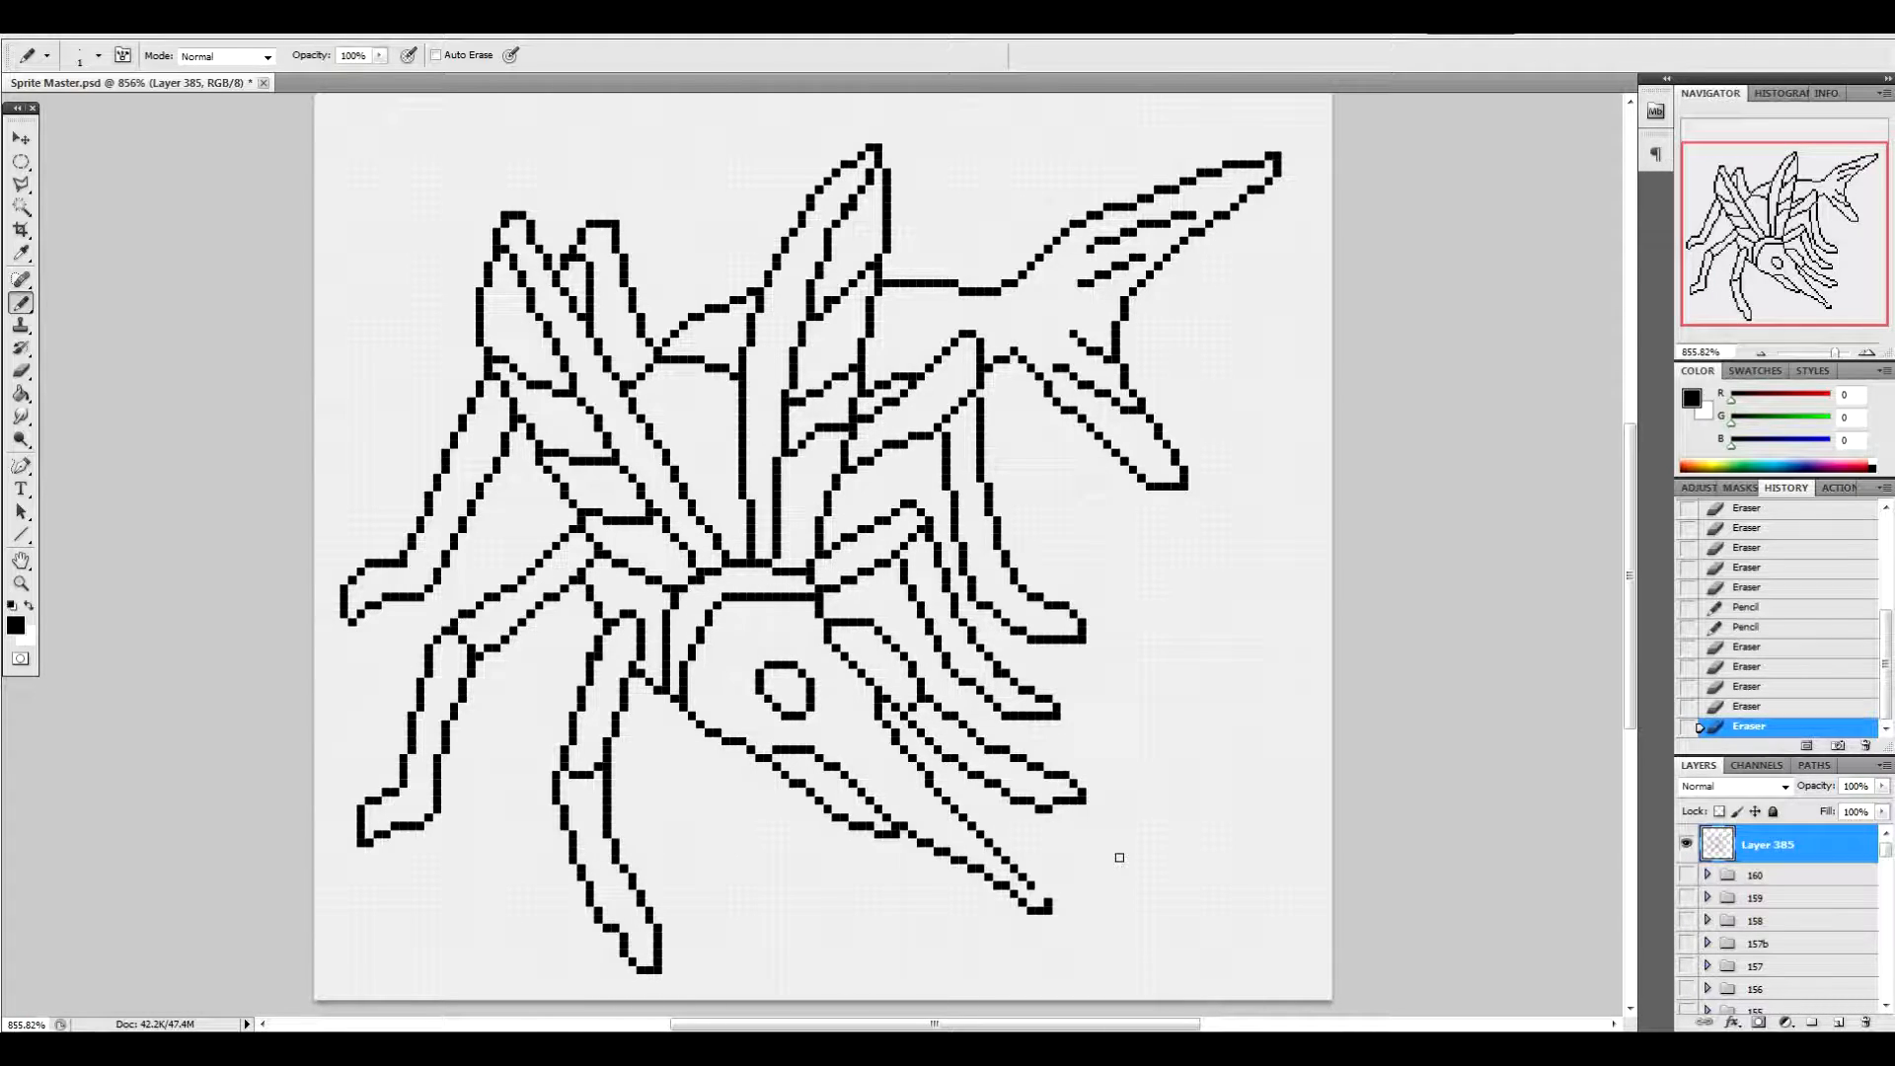
Draw a curved body segment line between the left and right wings and thin it to single pixels
drag(669, 446, 737, 423)
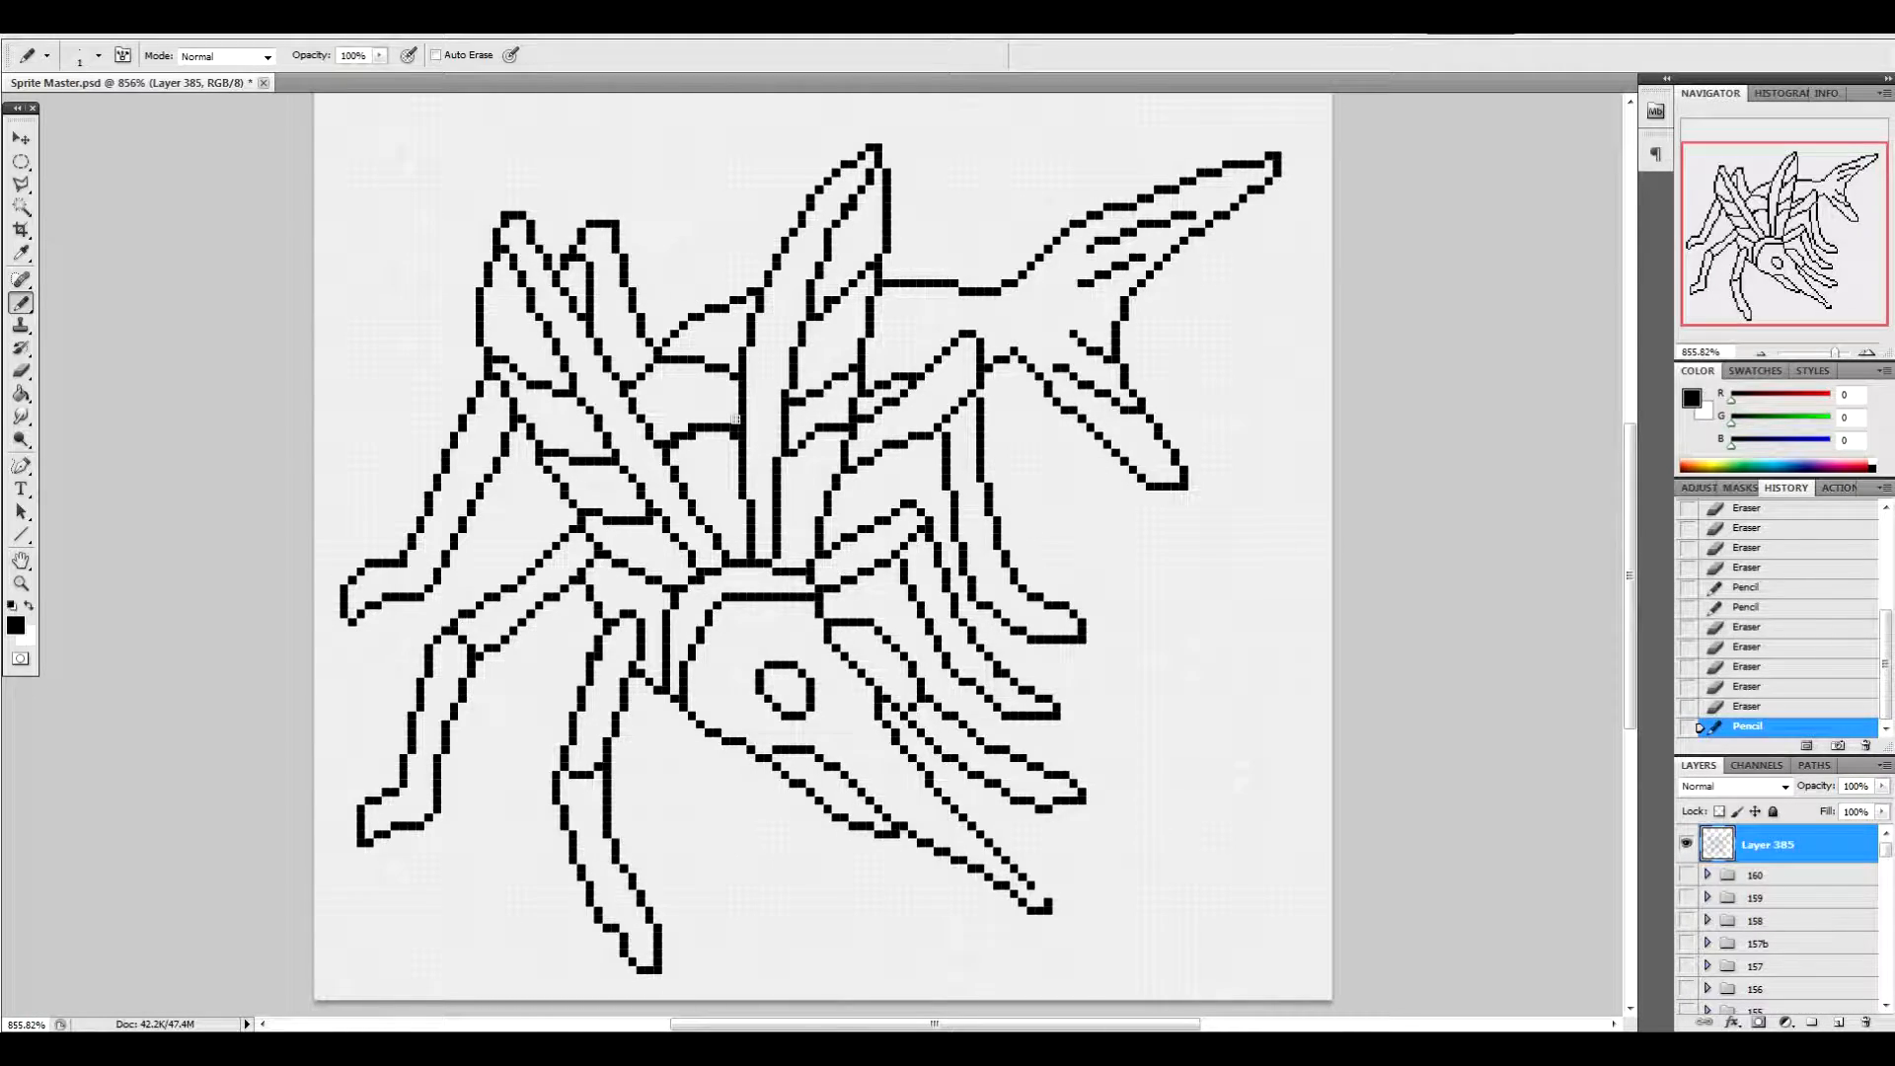
click(736, 427)
click(694, 436)
click(685, 436)
click(681, 431)
click(698, 581)
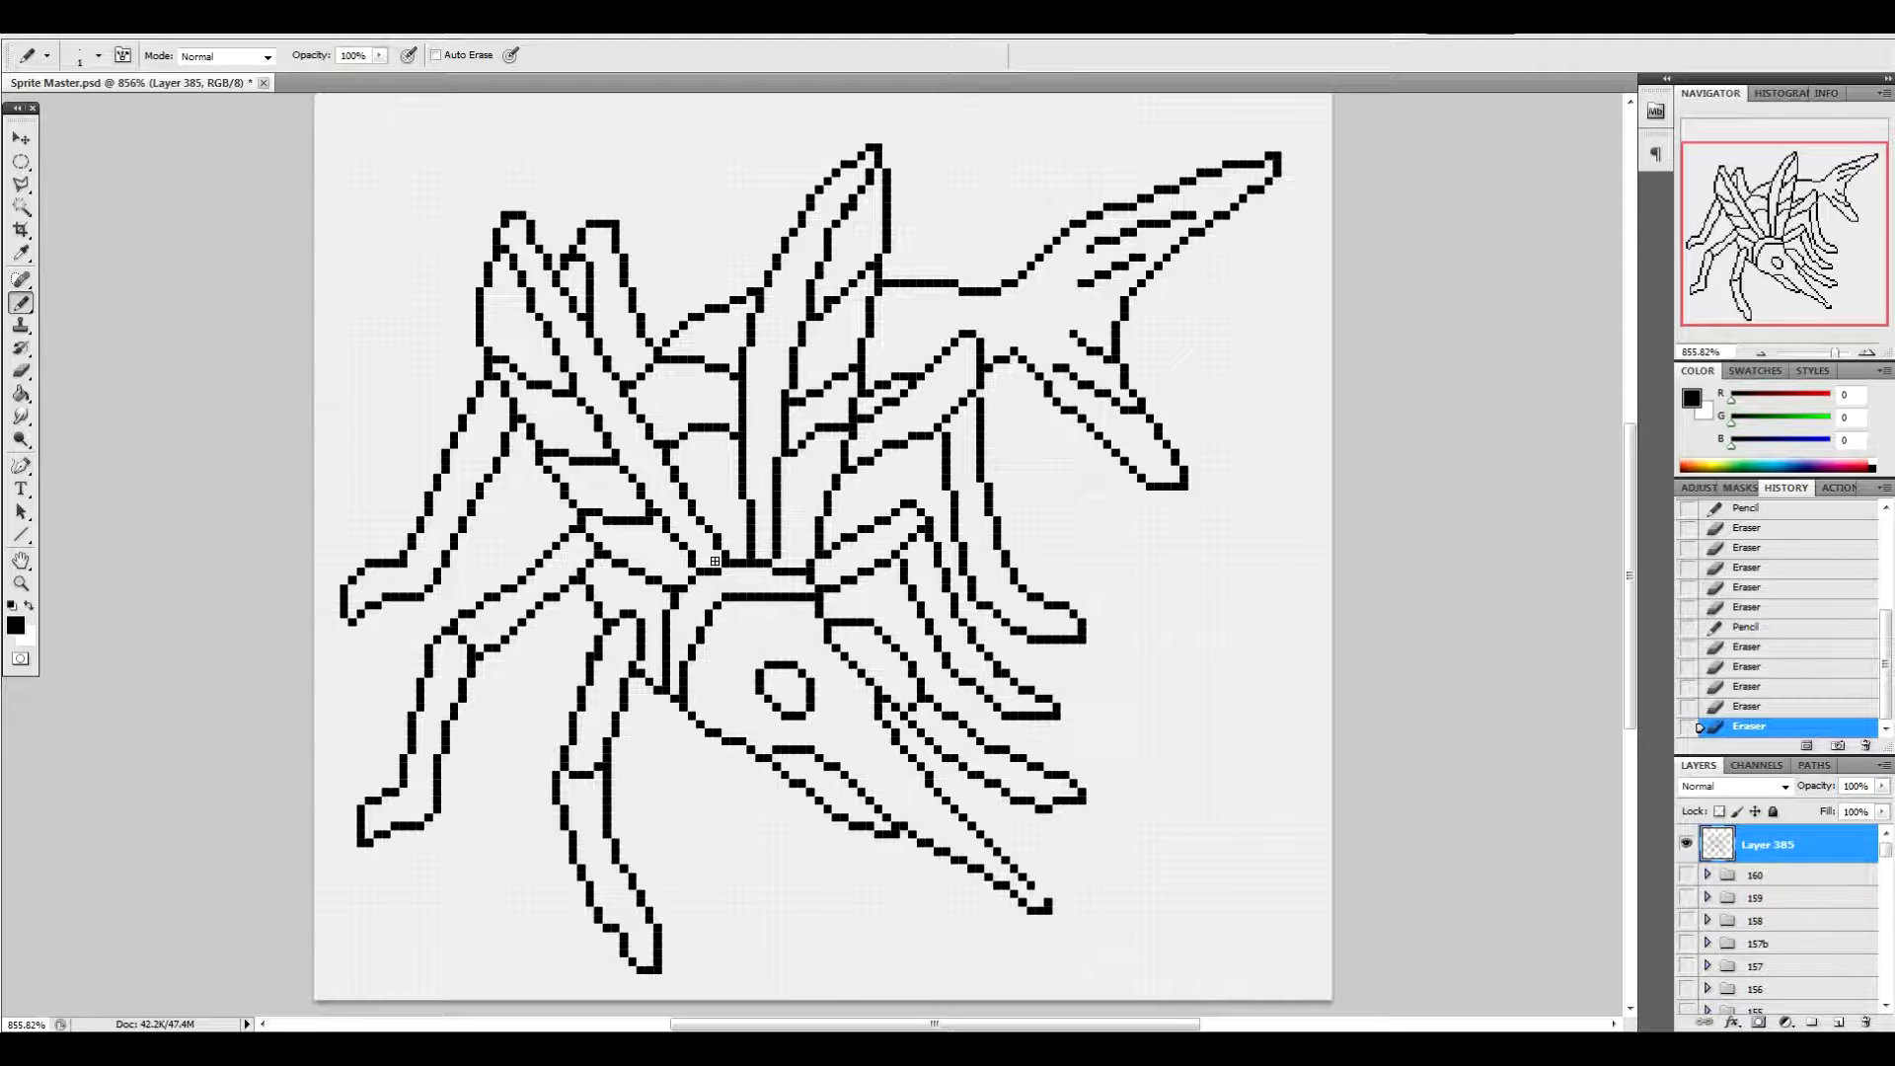
Redraw the inner edge of the raised leg behind the left wing as a clean single-pixel line
click(613, 762)
click(1021, 652)
drag(582, 259, 590, 276)
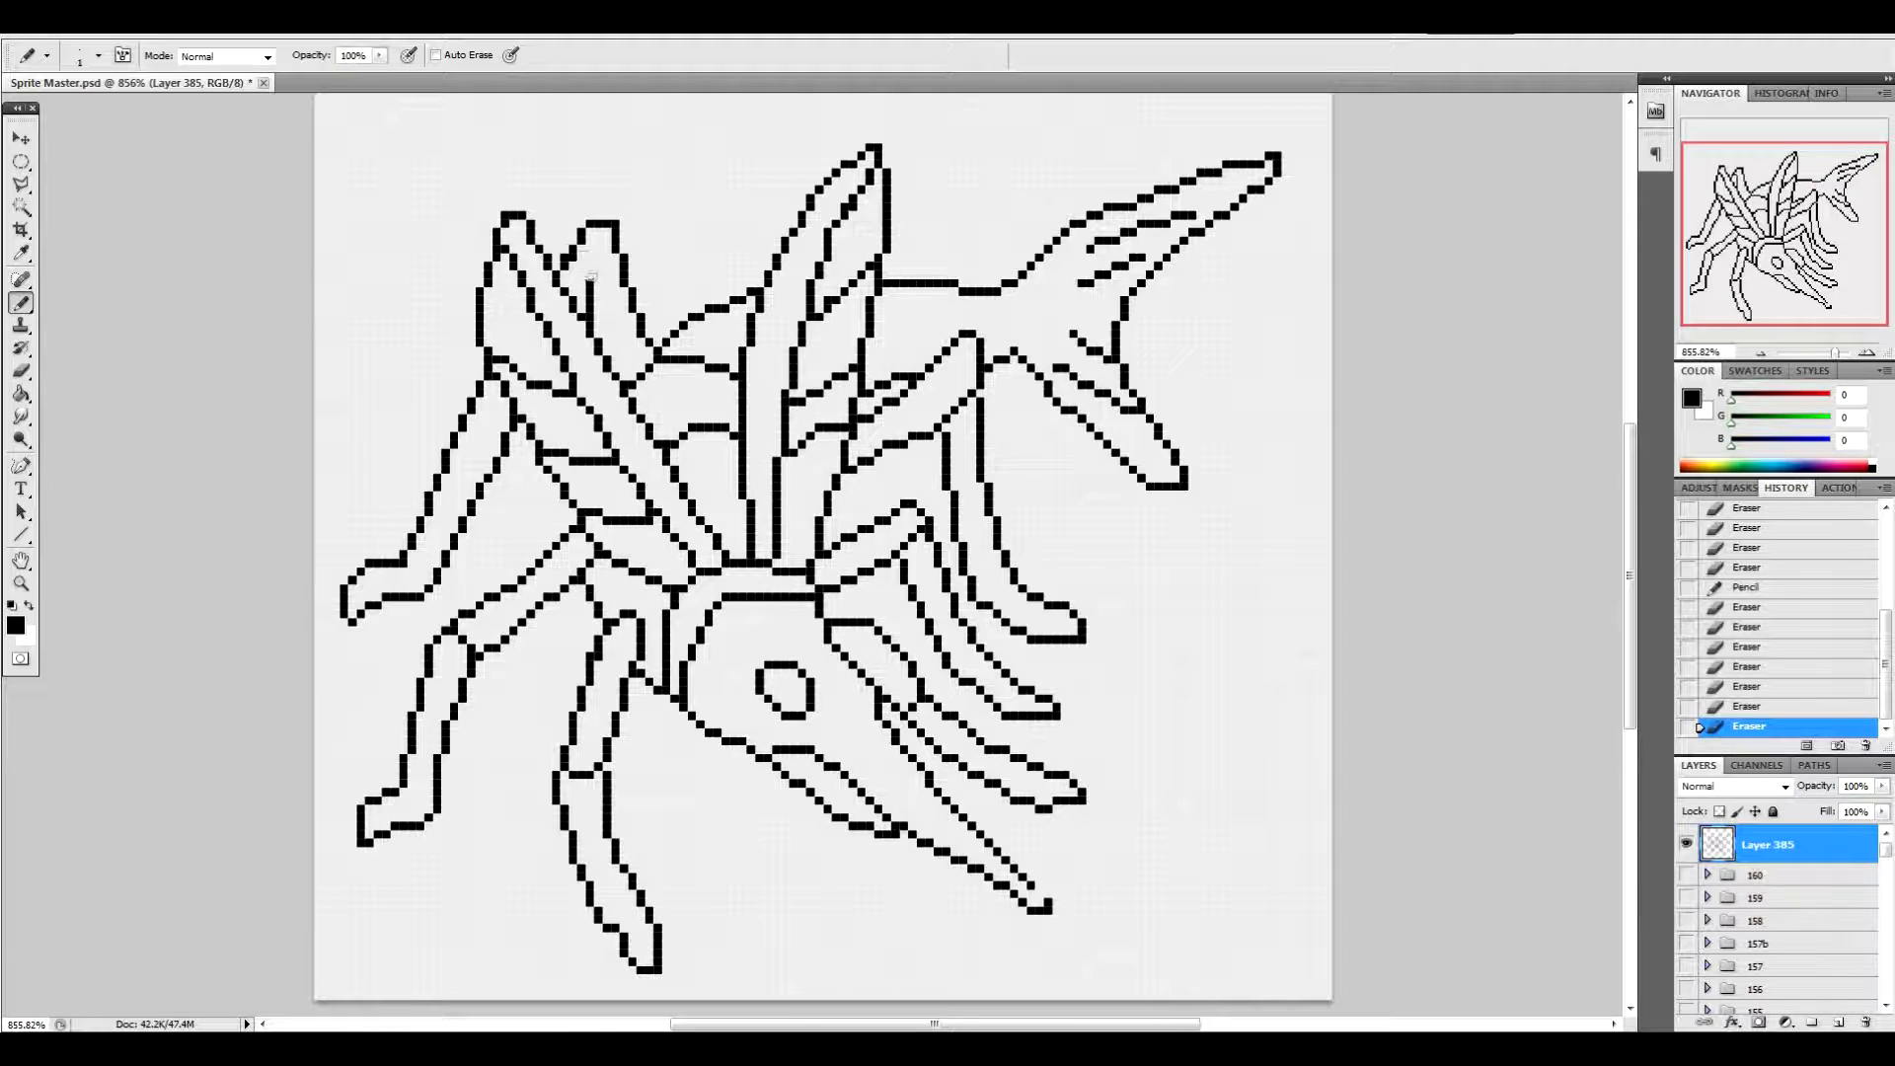
click(581, 275)
click(581, 267)
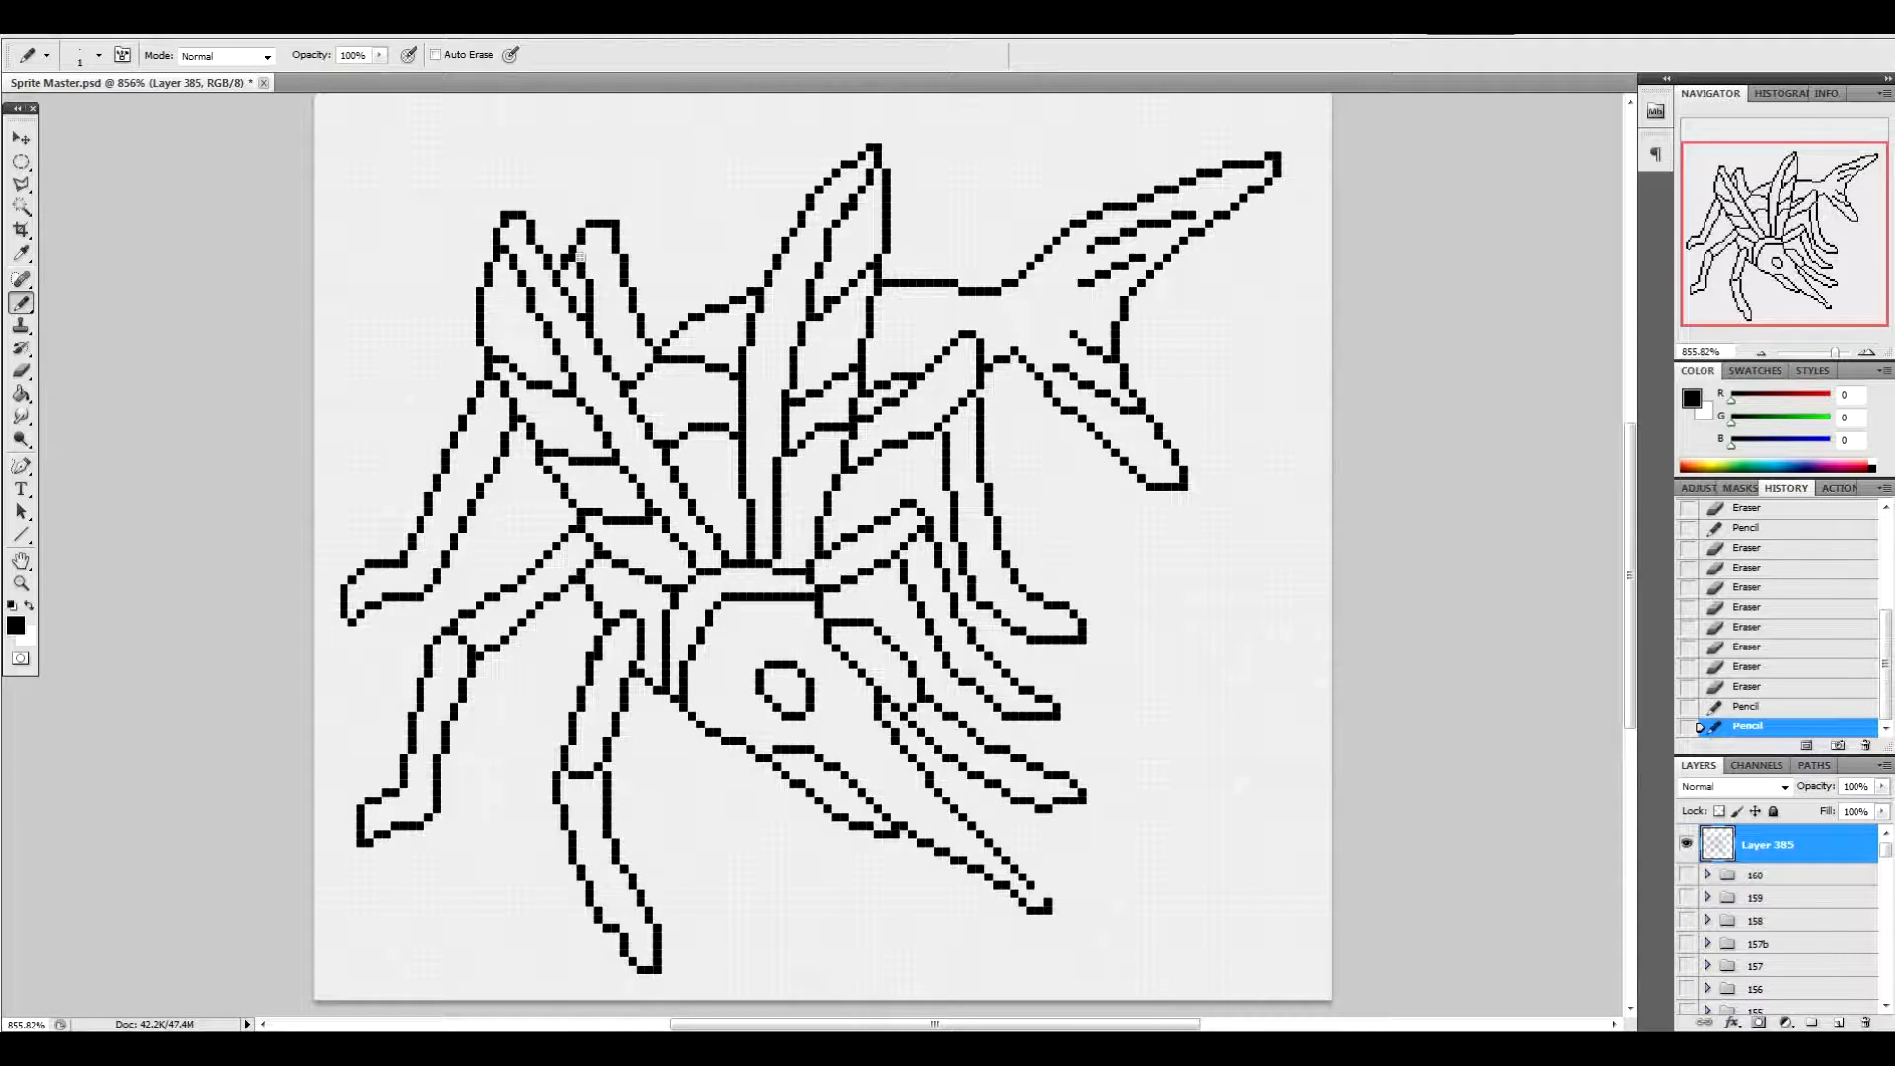
drag(557, 248, 563, 233)
Redraw the right side of the head as a curved single-pixel outline from the collar down to the bill
mouse_move(825, 619)
mouse_down()
mouse_move(874, 683)
mouse_move(853, 637)
mouse_move(901, 650)
mouse_move(832, 479)
mouse_move(820, 602)
mouse_move(874, 695)
mouse_up()
click(825, 605)
click(830, 605)
click(863, 646)
click(858, 639)
click(861, 653)
click(866, 659)
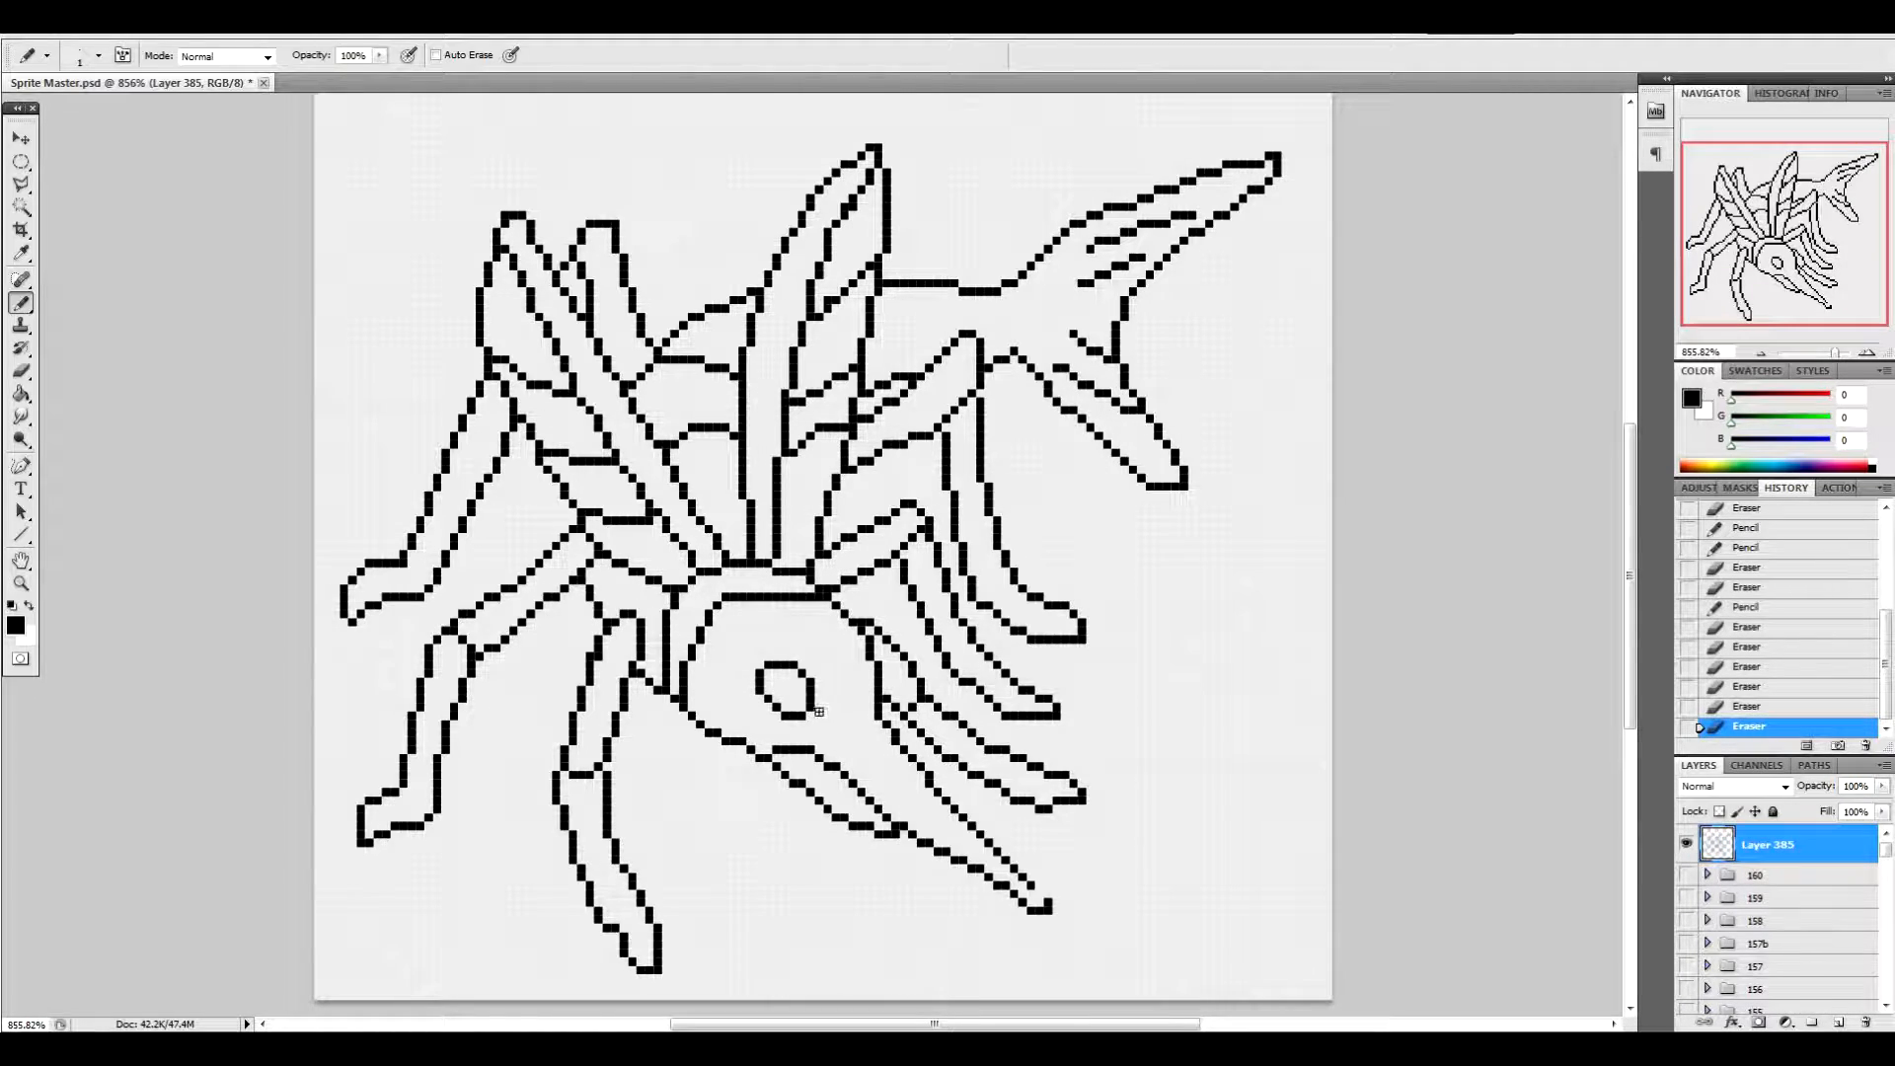
Draw a short diagonal line from the eye toward the bill, and tidy the pixels at the bill tip and right wing base
drag(814, 709, 854, 740)
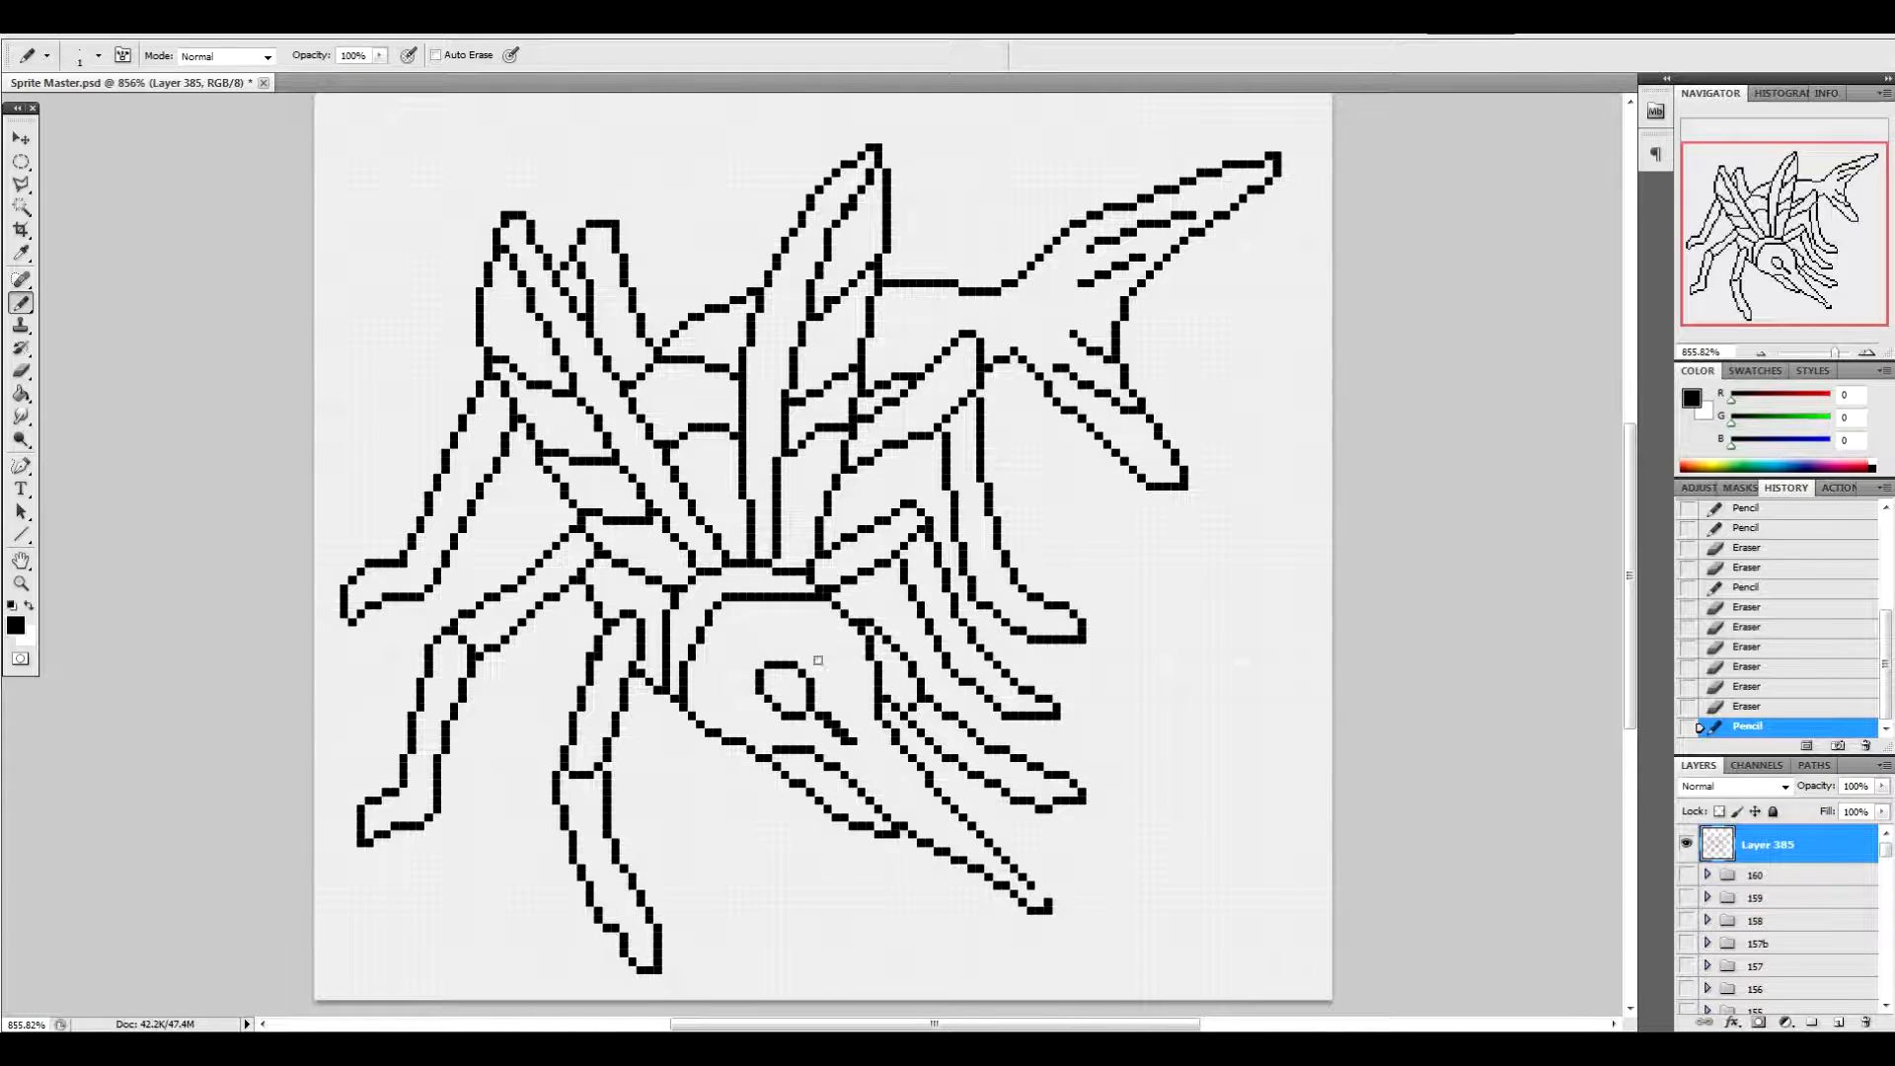
drag(827, 726, 855, 742)
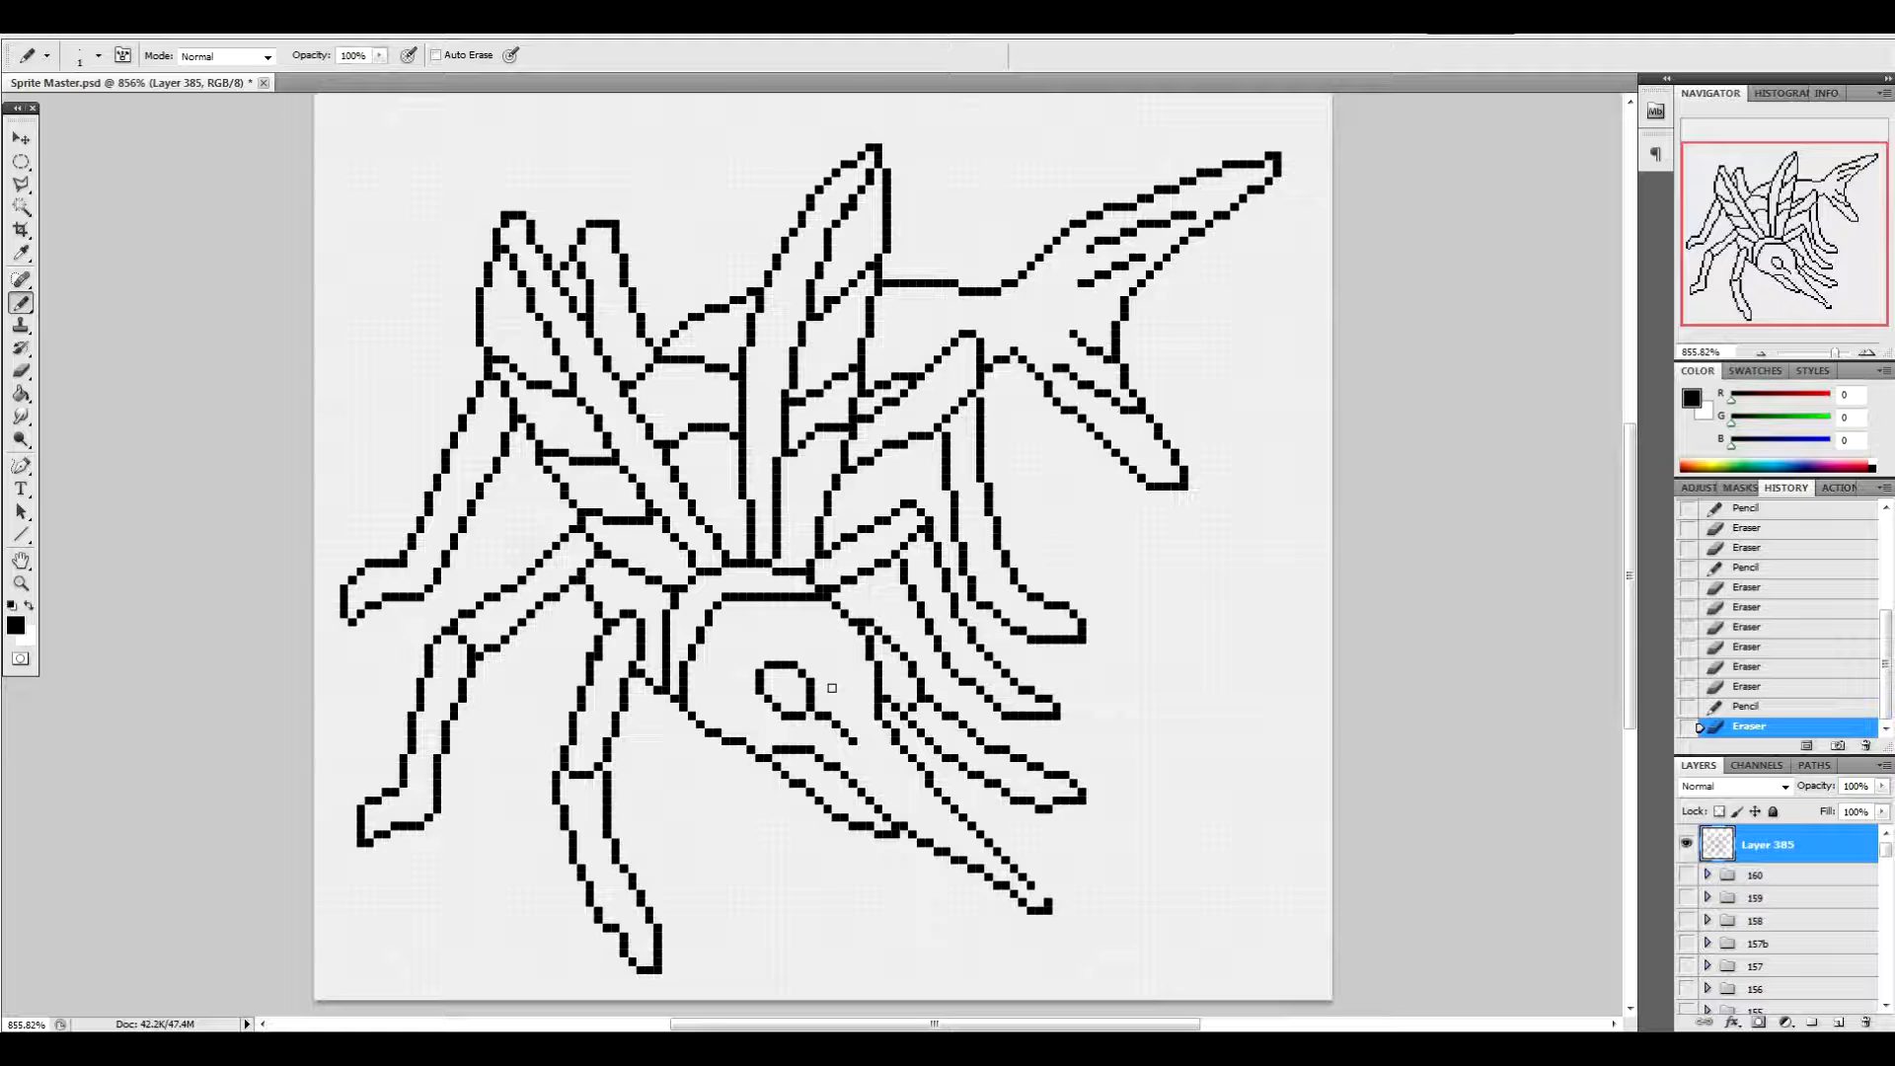
click(1041, 891)
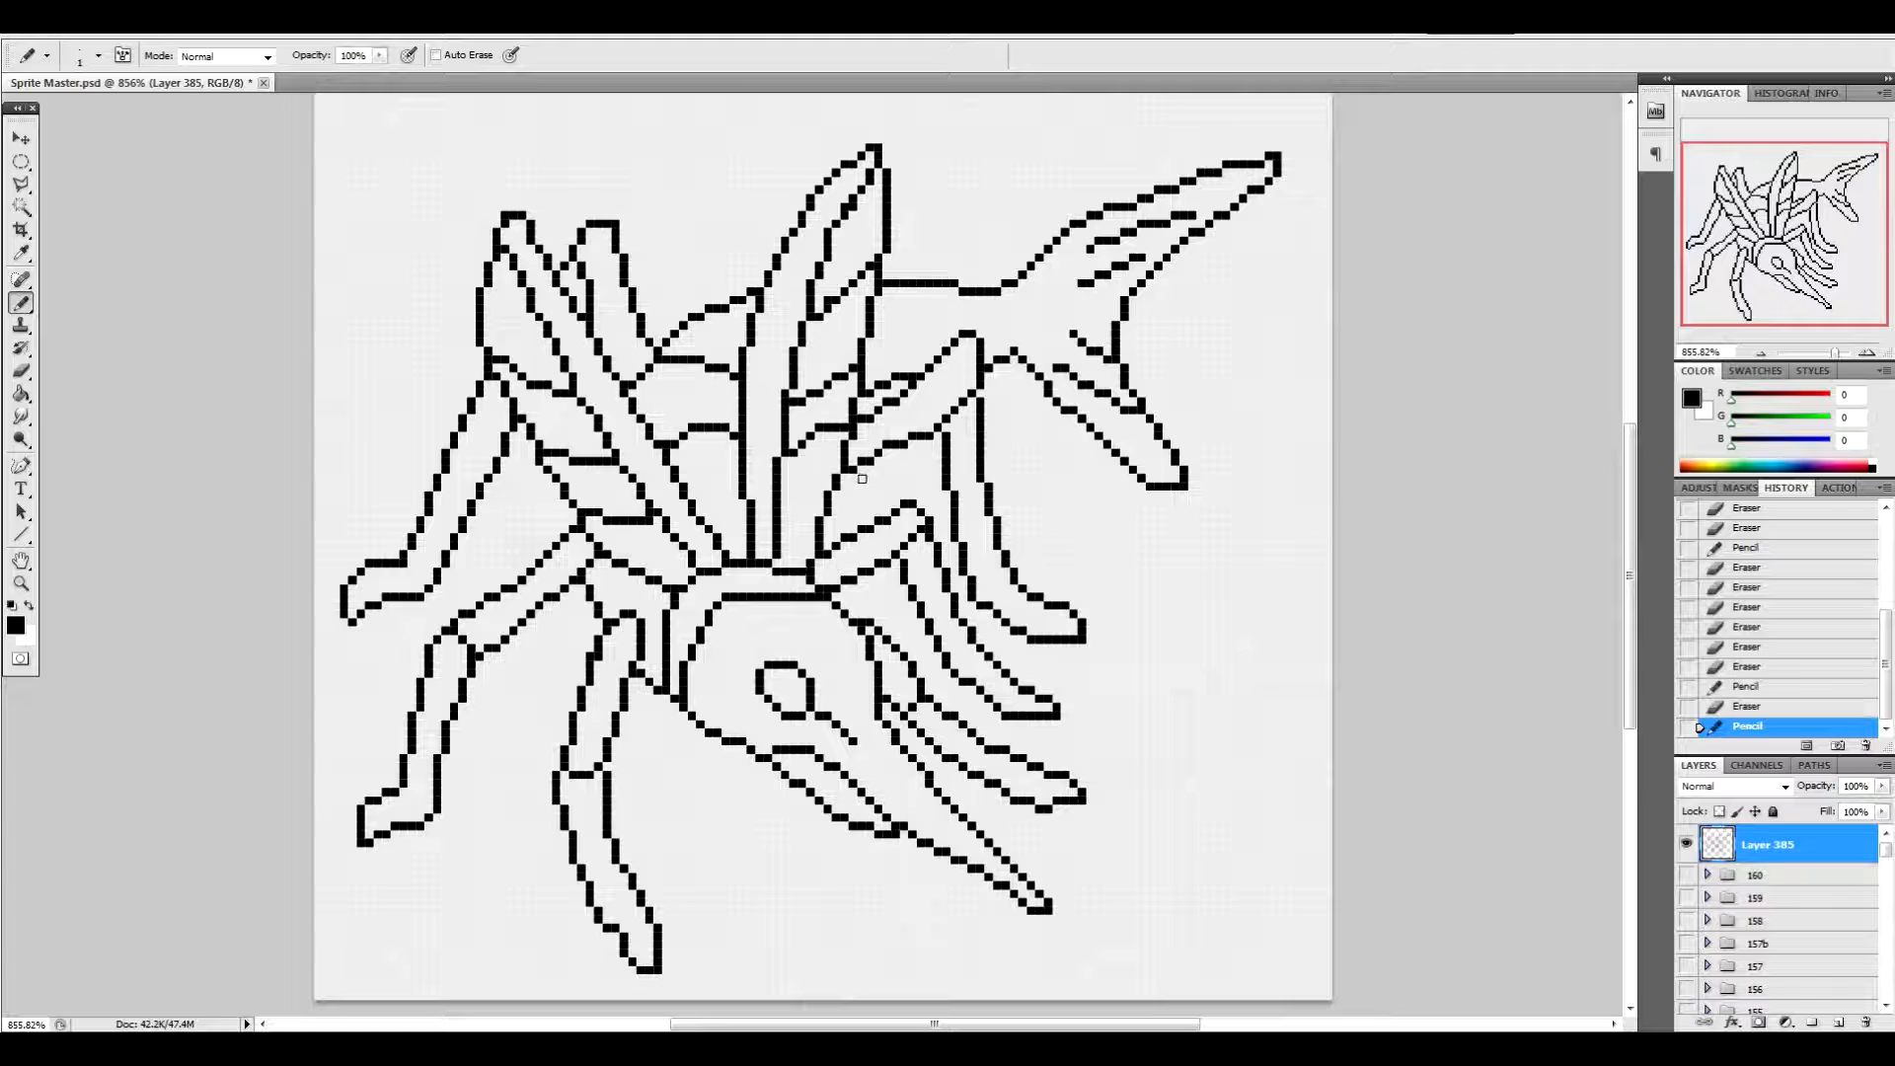
drag(811, 579, 827, 589)
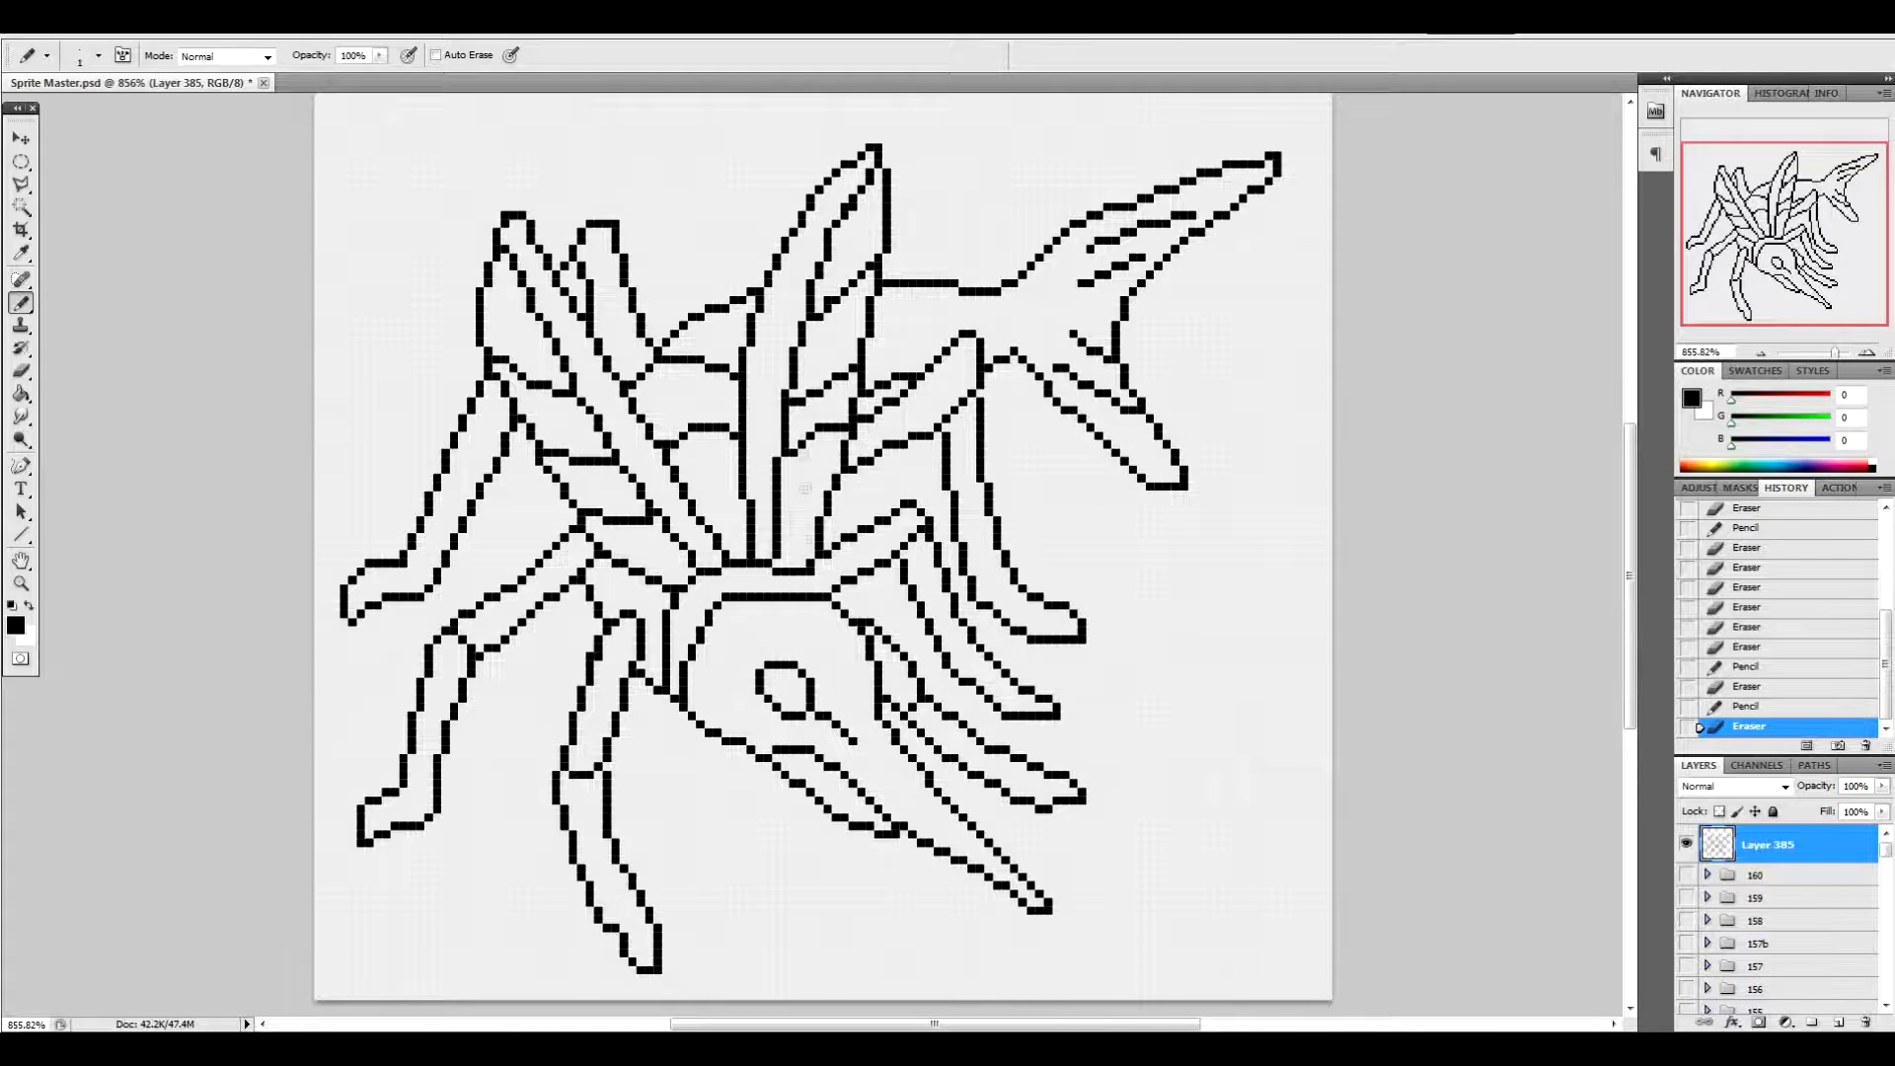
click(819, 571)
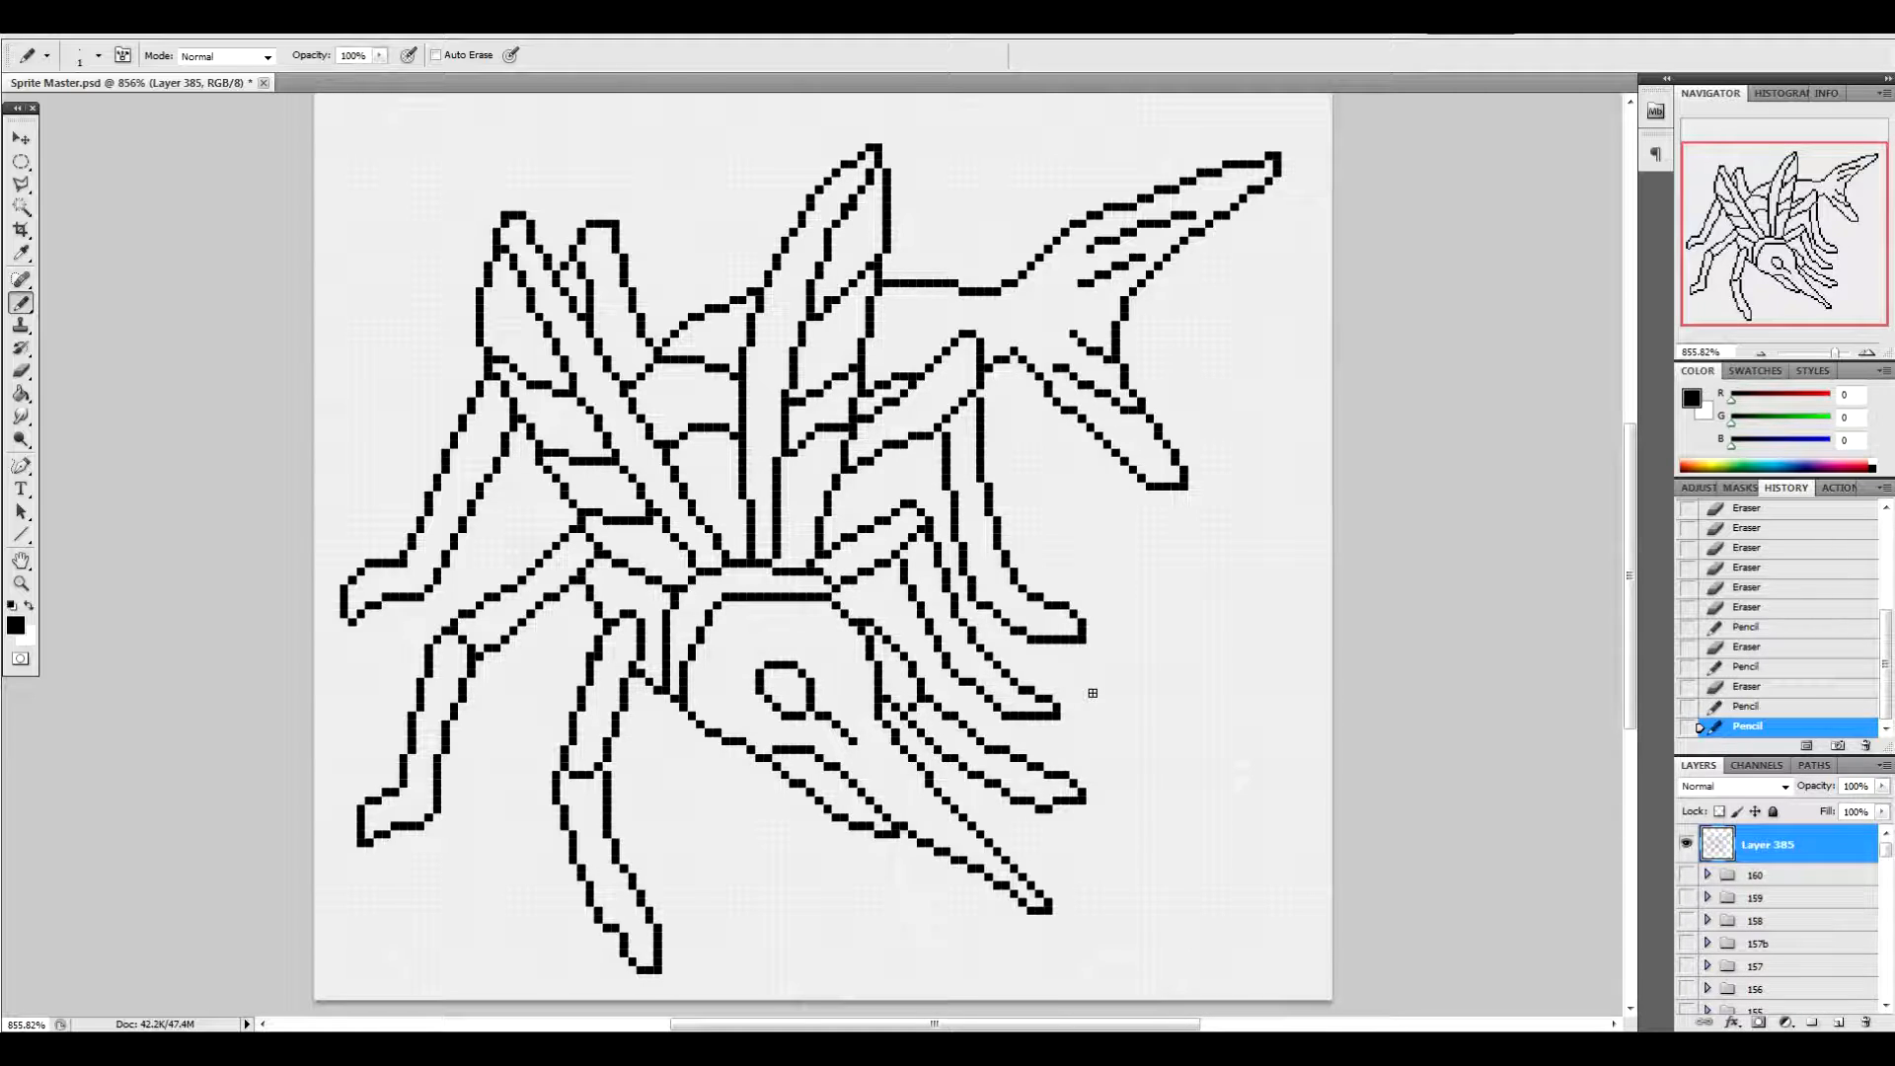
Extend the right middle foot outward and downward into a longer toe and clean up its end
mouse_move(1027, 688)
mouse_down()
mouse_move(1084, 707)
mouse_move(1078, 731)
mouse_move(1034, 719)
mouse_move(1049, 730)
mouse_move(1062, 682)
mouse_move(1022, 722)
mouse_move(1053, 733)
mouse_move(1032, 725)
mouse_move(1054, 686)
mouse_move(1023, 722)
mouse_move(1098, 723)
mouse_up()
key(e)
click(1098, 727)
key(e)
click(1097, 728)
click(1093, 726)
click(1094, 727)
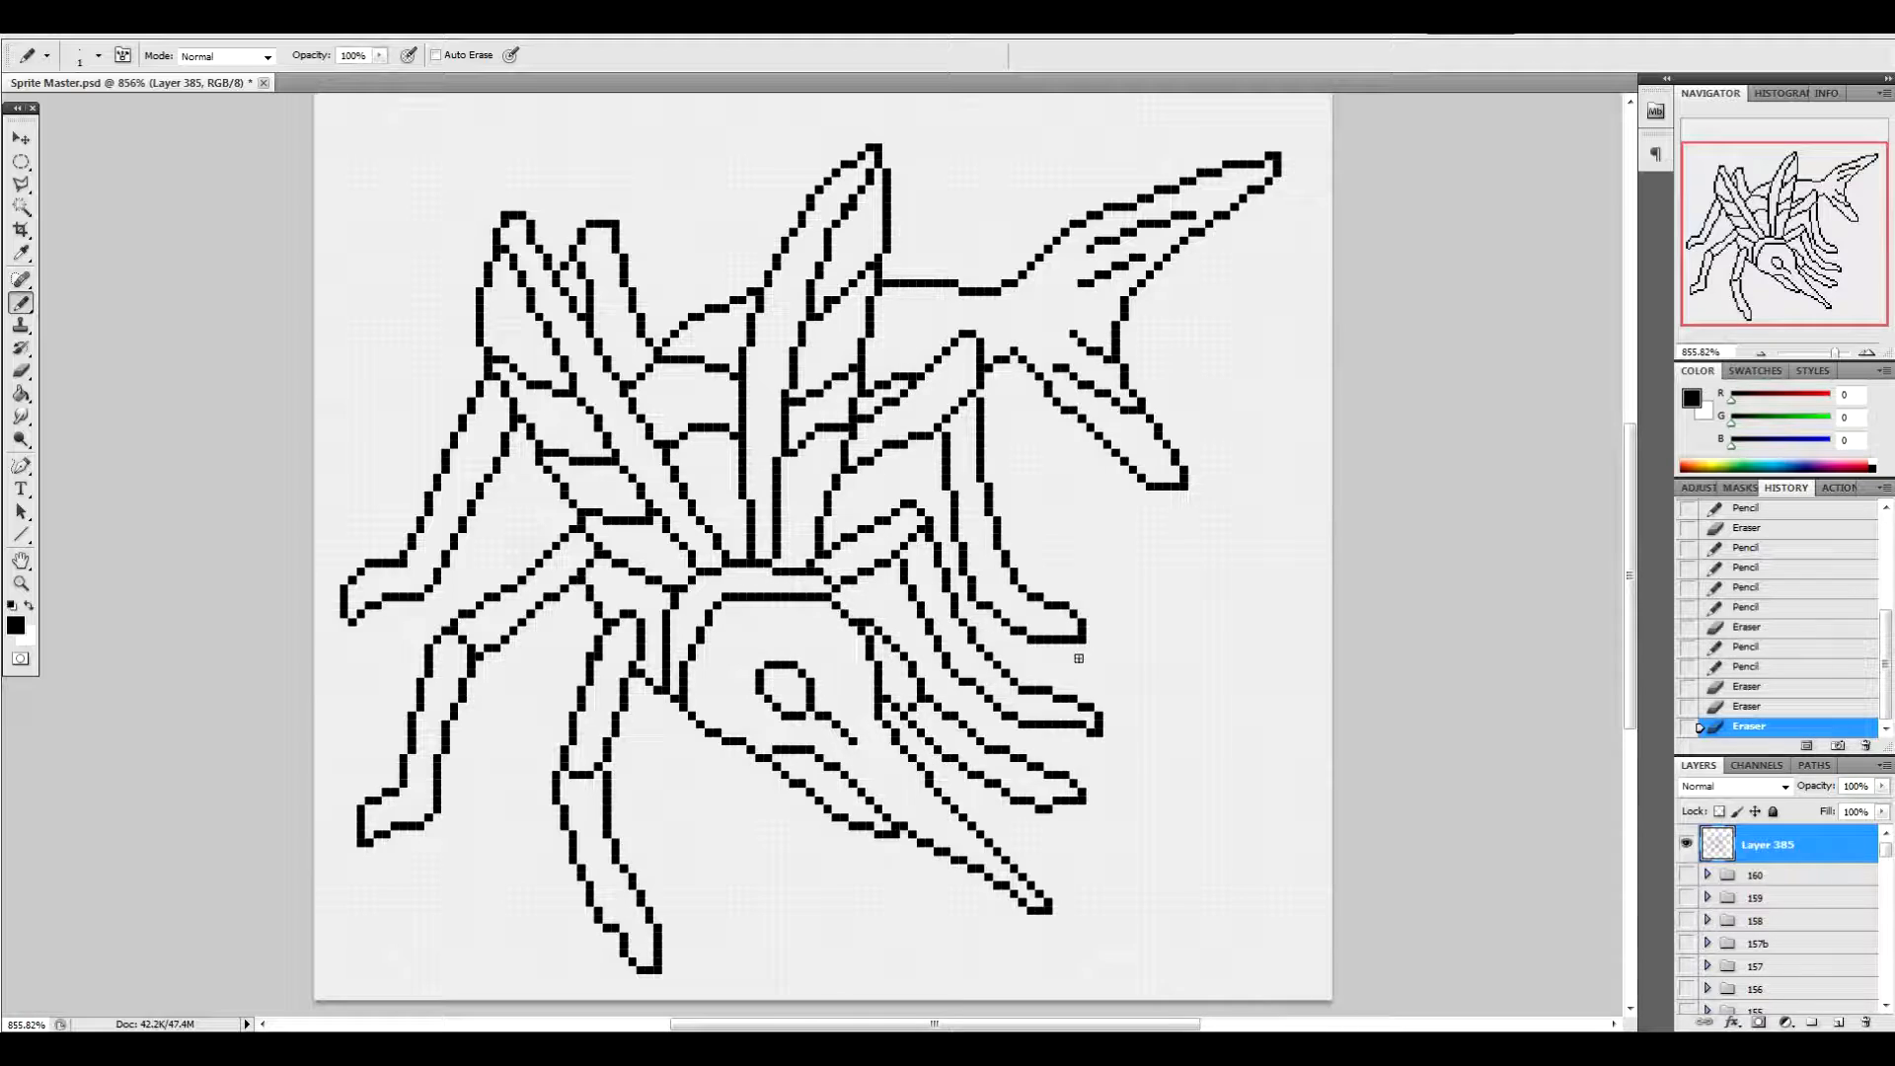
Smooth the left hind leg's ankle corner and lengthen the inner rays of the tail fin by a few pixels
click(412, 556)
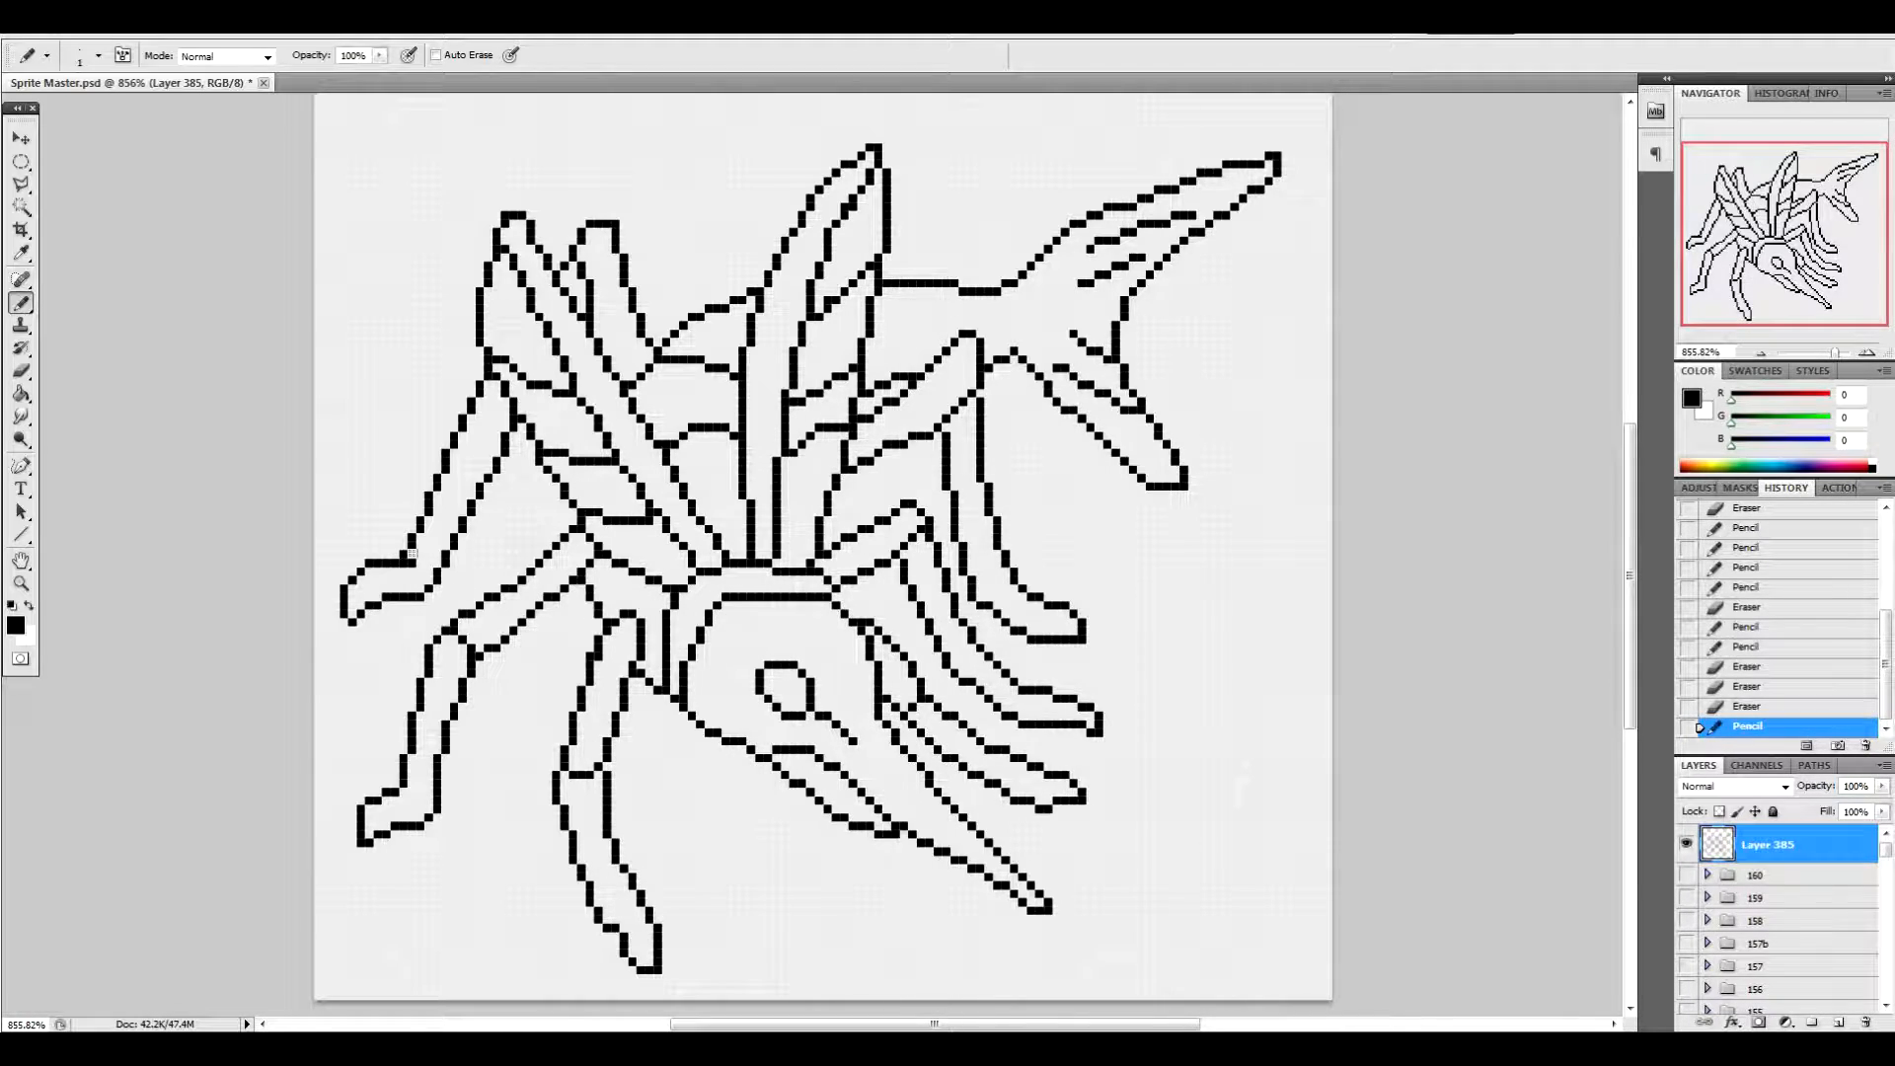
click(1080, 249)
click(1063, 326)
click(1057, 323)
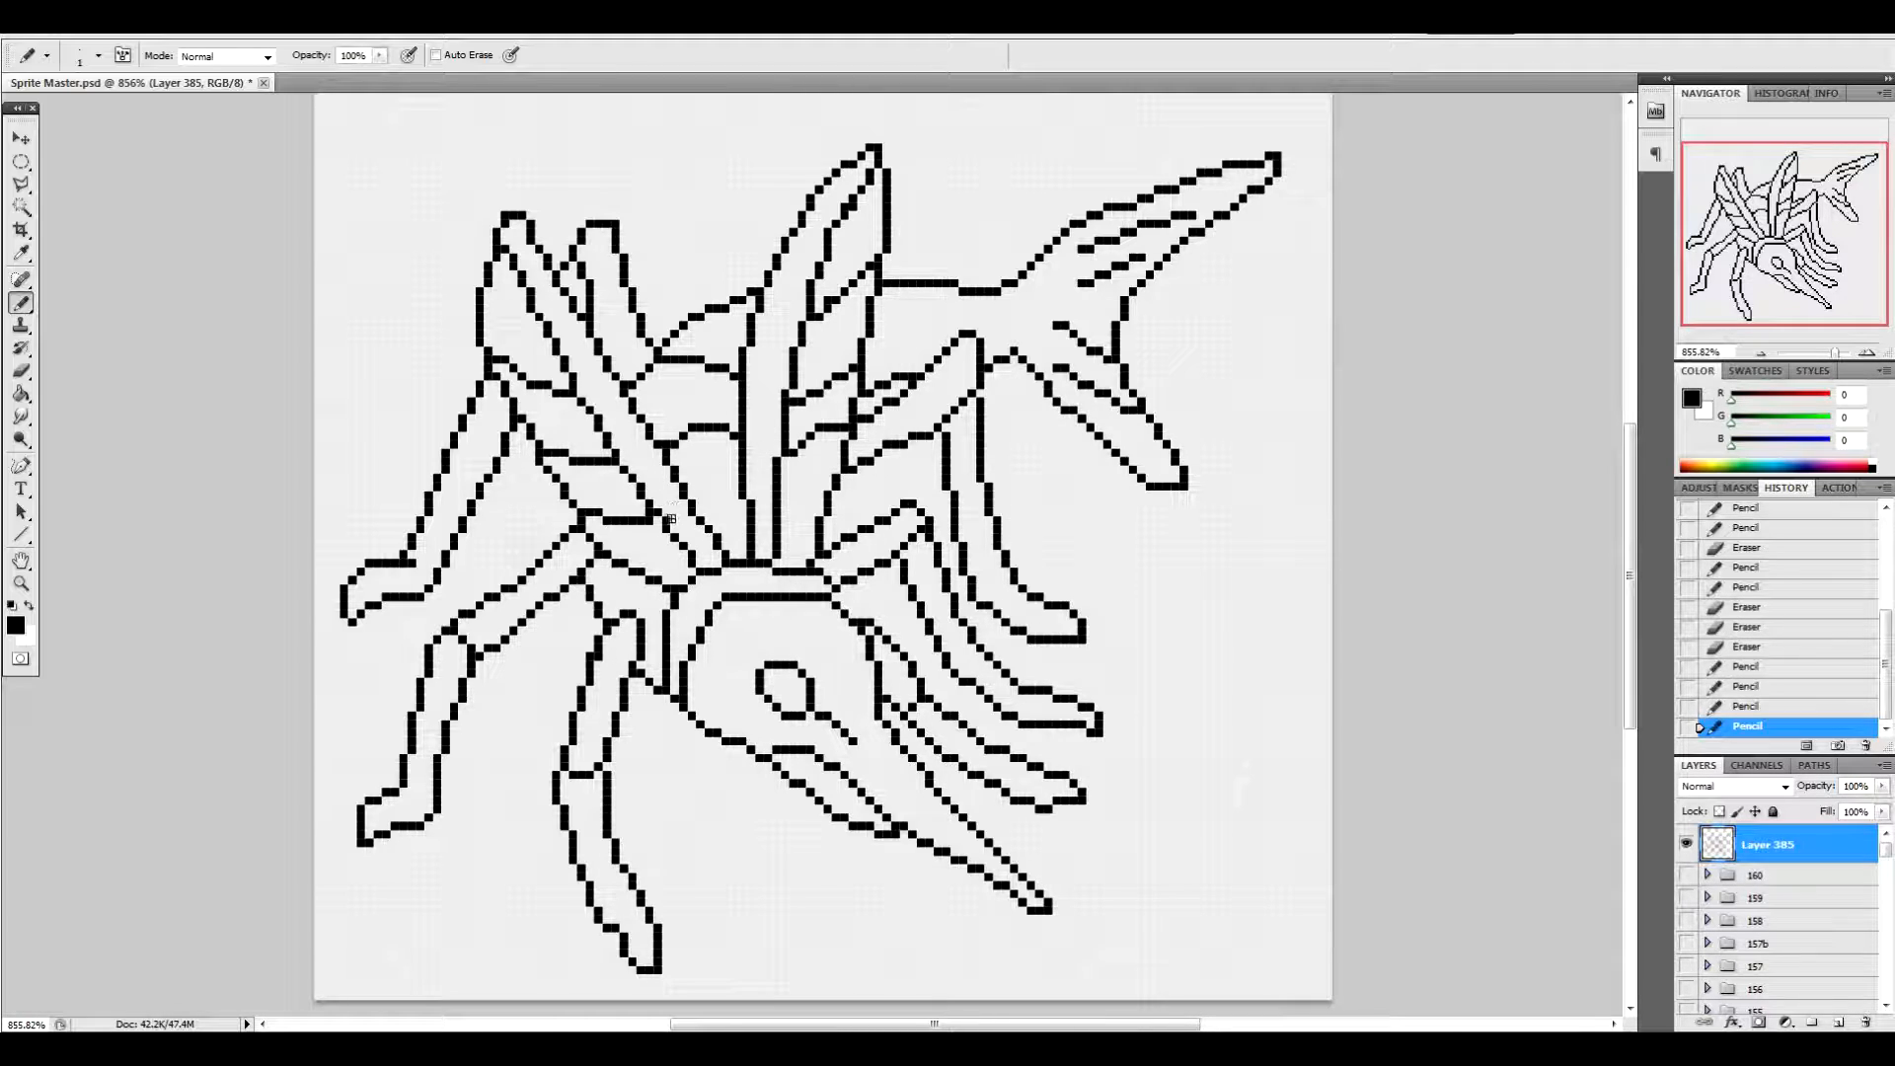
Erase the right wing's lowest vein and redraw it lower as a slanted line across the wing
drag(648, 525, 647, 507)
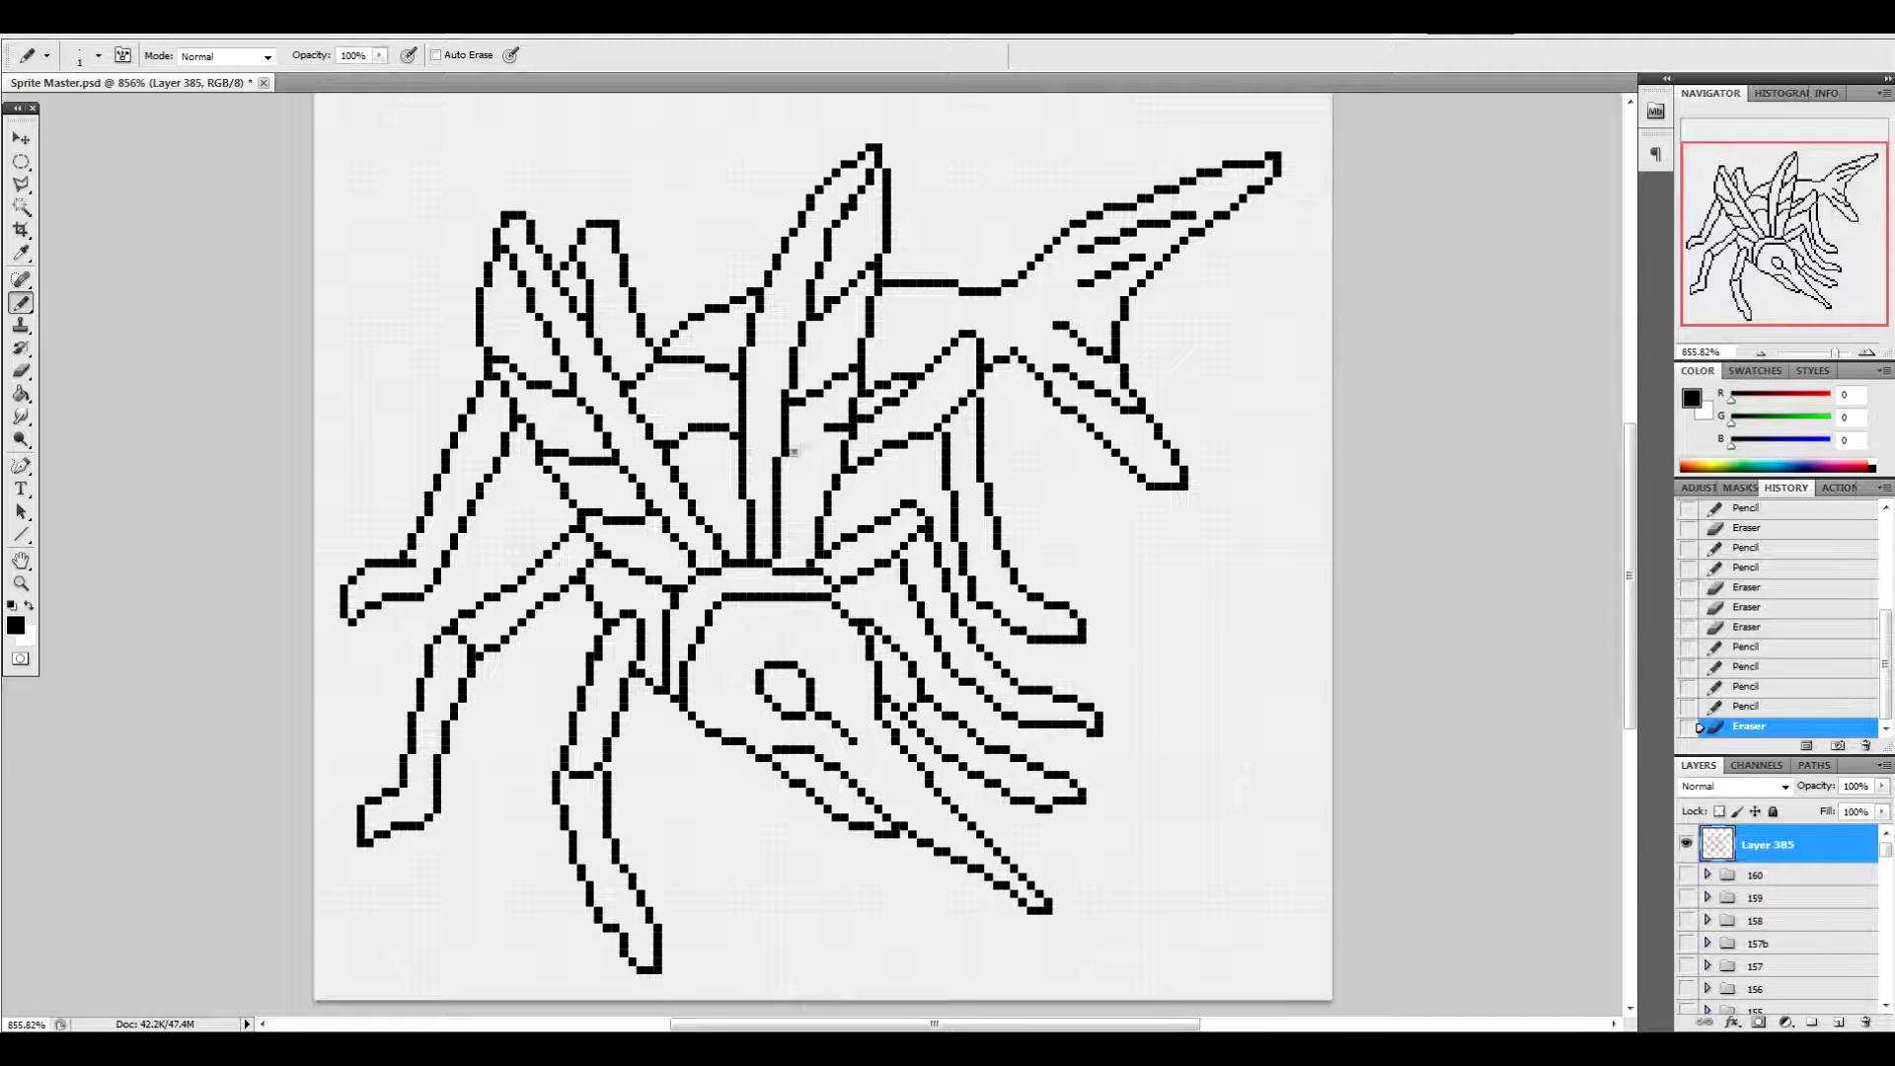
click(844, 427)
click(828, 555)
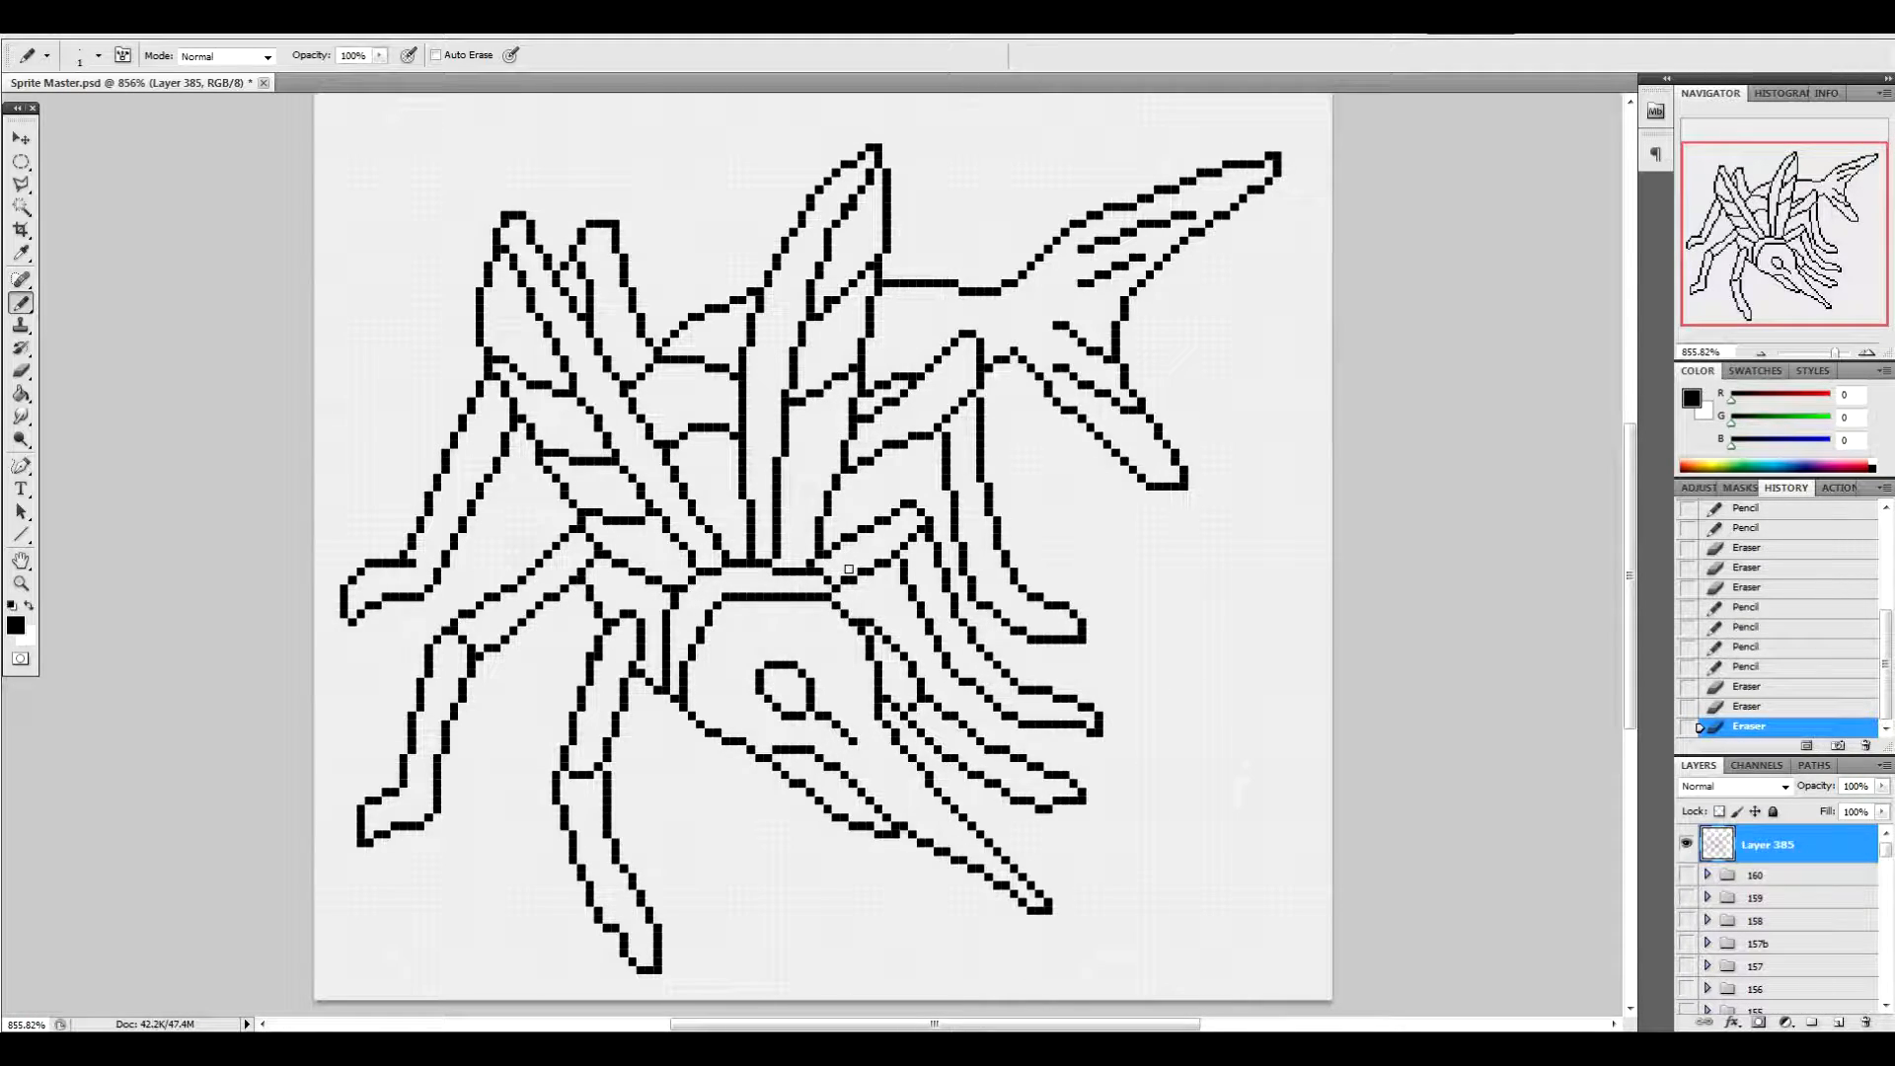
drag(782, 493, 841, 458)
click(829, 477)
click(837, 462)
click(809, 490)
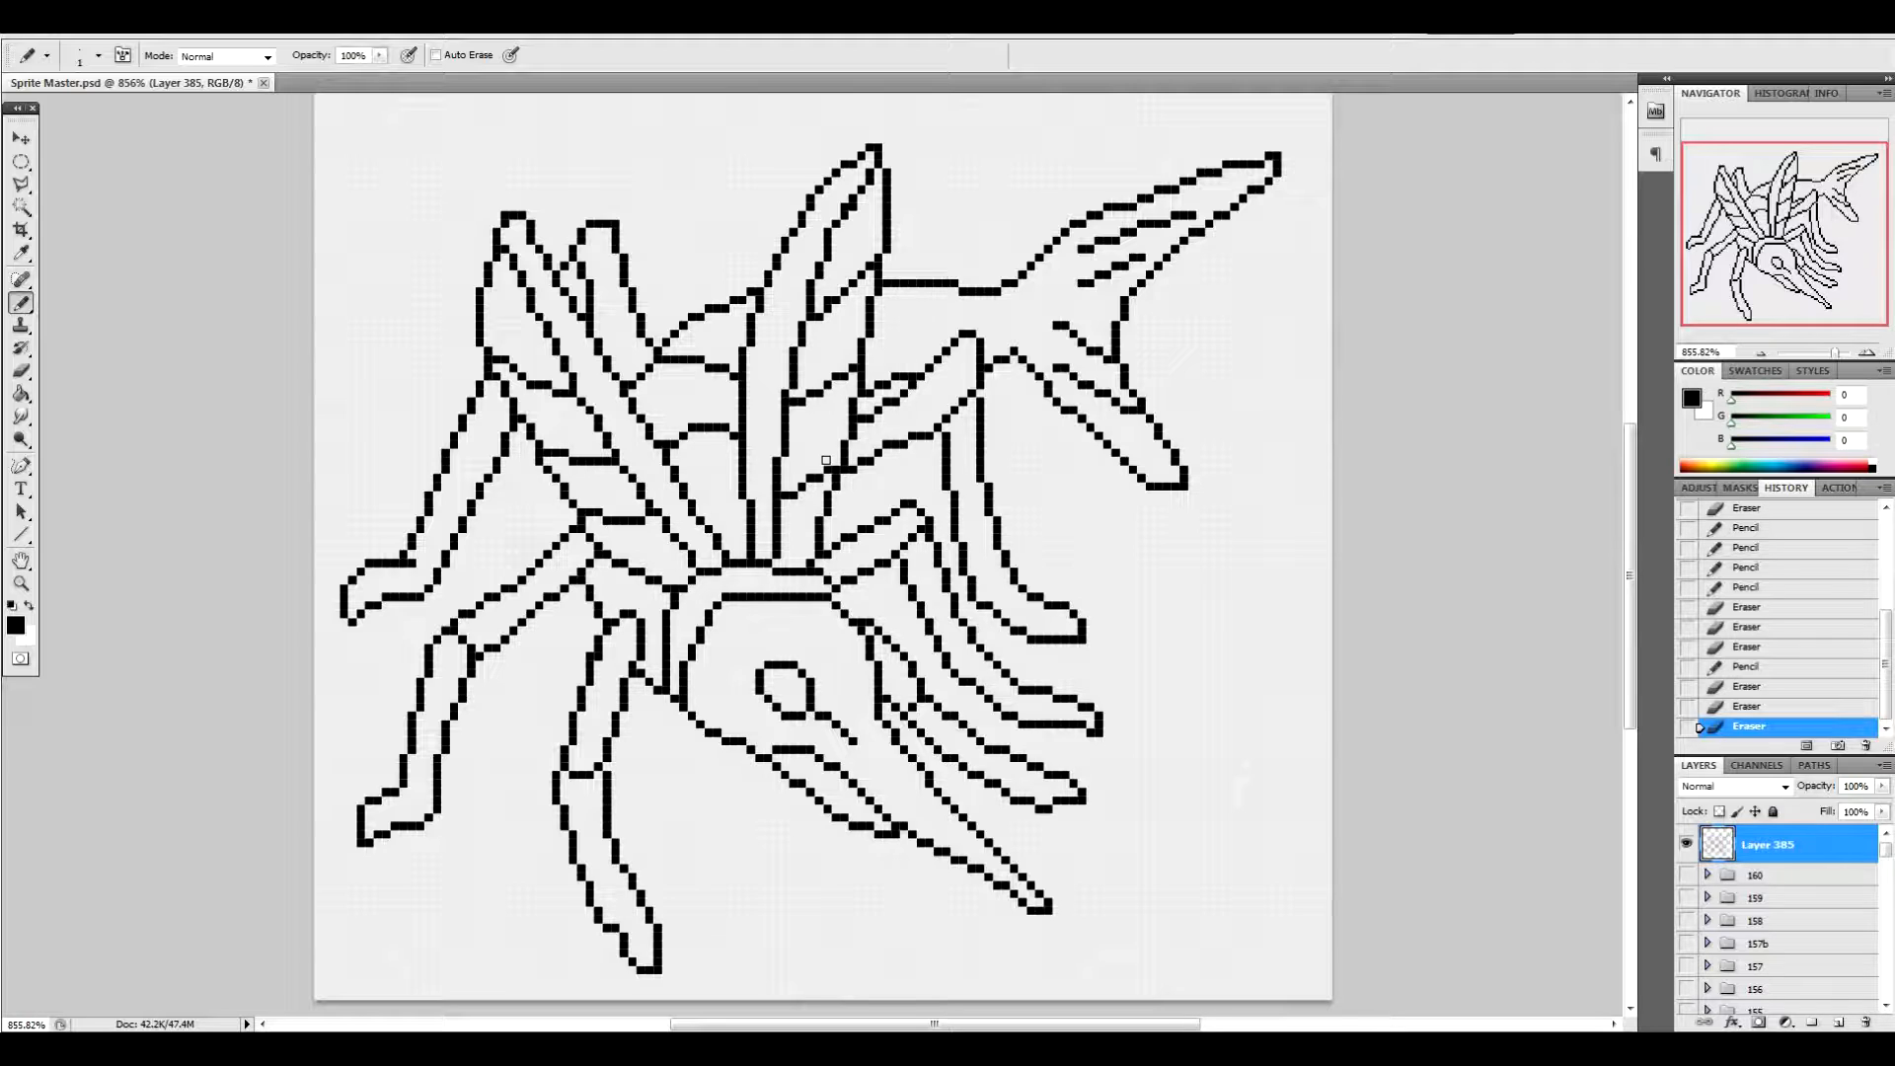
Steepen the upper end of the right wing's lowest vein and remove its doubled pixels at the wing edge
click(829, 469)
click(825, 469)
click(827, 460)
click(834, 454)
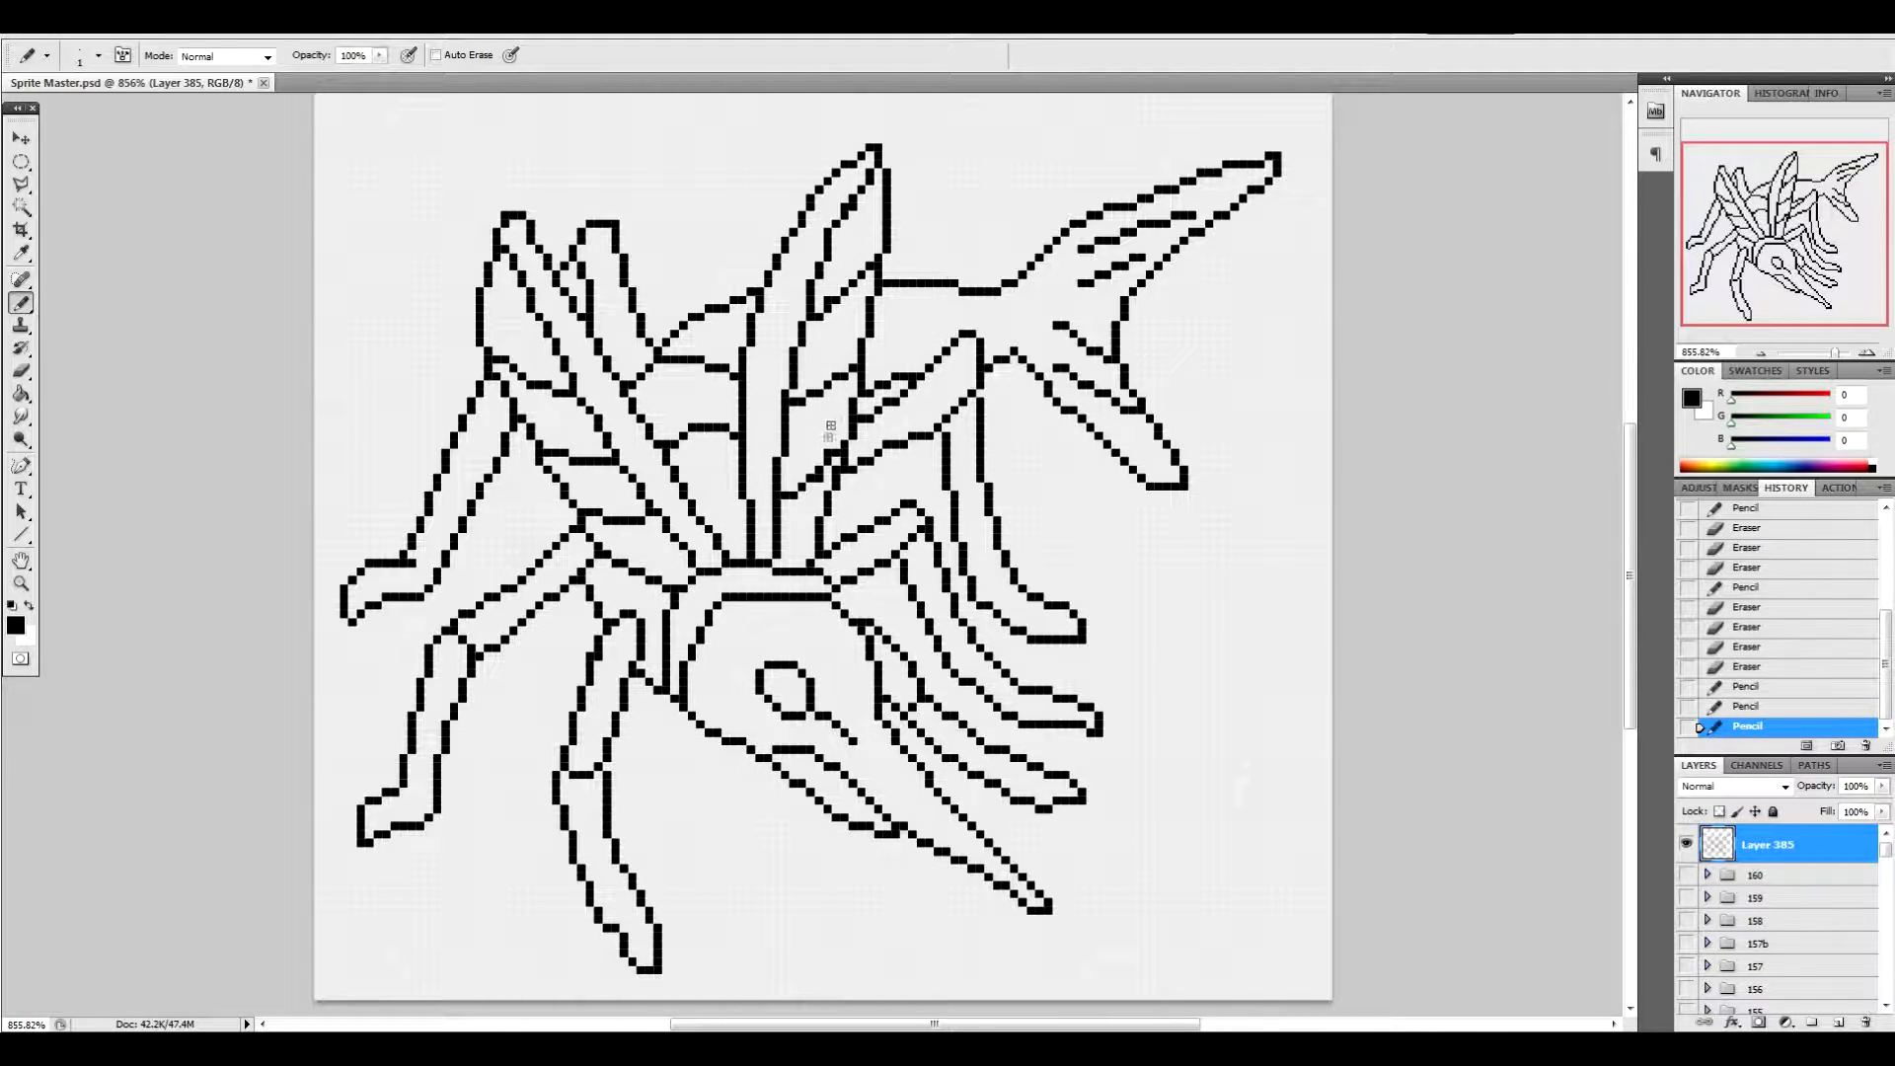
click(826, 462)
click(819, 472)
click(809, 481)
click(844, 459)
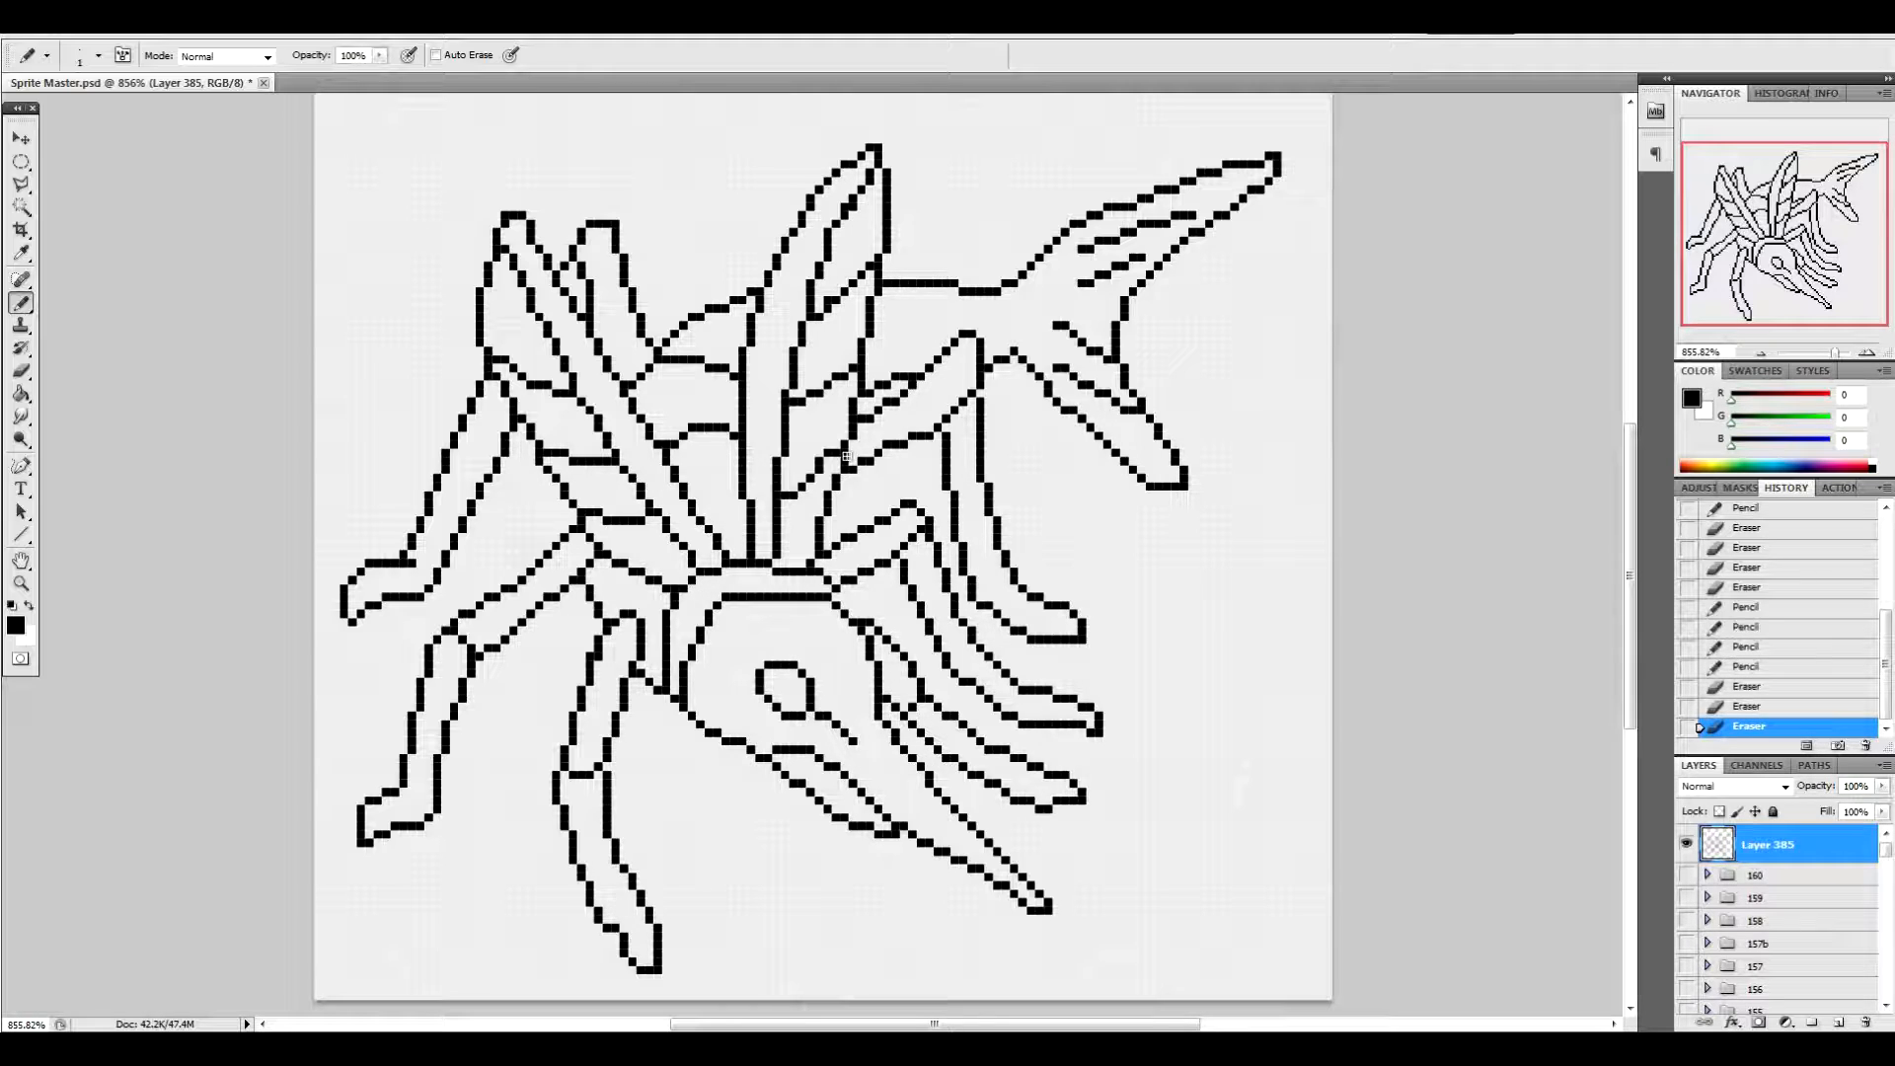
Draw two curved segment lines across the rear body, one behind the right wing and one at the tail fin's base
mouse_move(888, 288)
mouse_down()
mouse_move(913, 321)
mouse_move(886, 370)
mouse_up()
mouse_move(983, 284)
mouse_down()
mouse_move(1021, 341)
mouse_move(1006, 306)
mouse_move(1024, 318)
mouse_up()
mouse_move(898, 288)
mouse_down()
mouse_move(890, 370)
mouse_move(885, 341)
mouse_up()
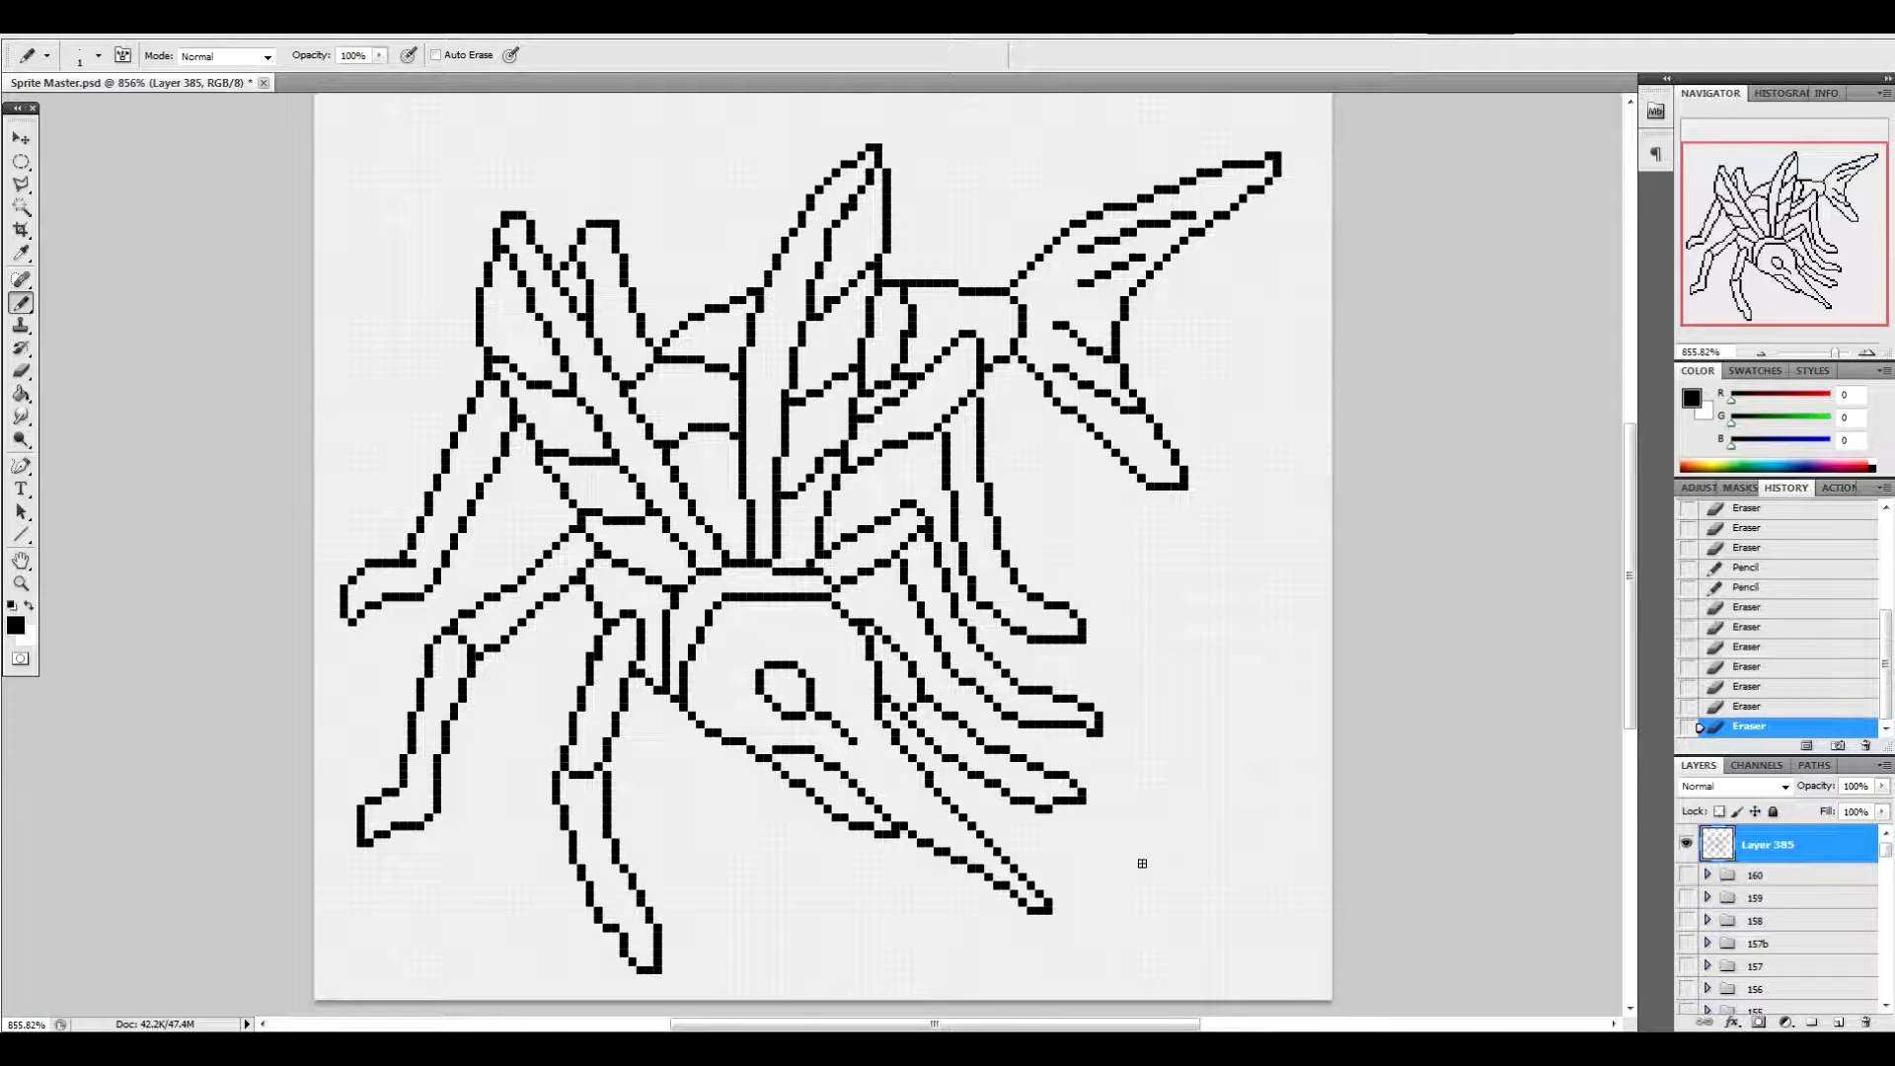
Rename the line art layer as "lines" and add a new empty layer beneath it
scroll(1141, 863, down, 3)
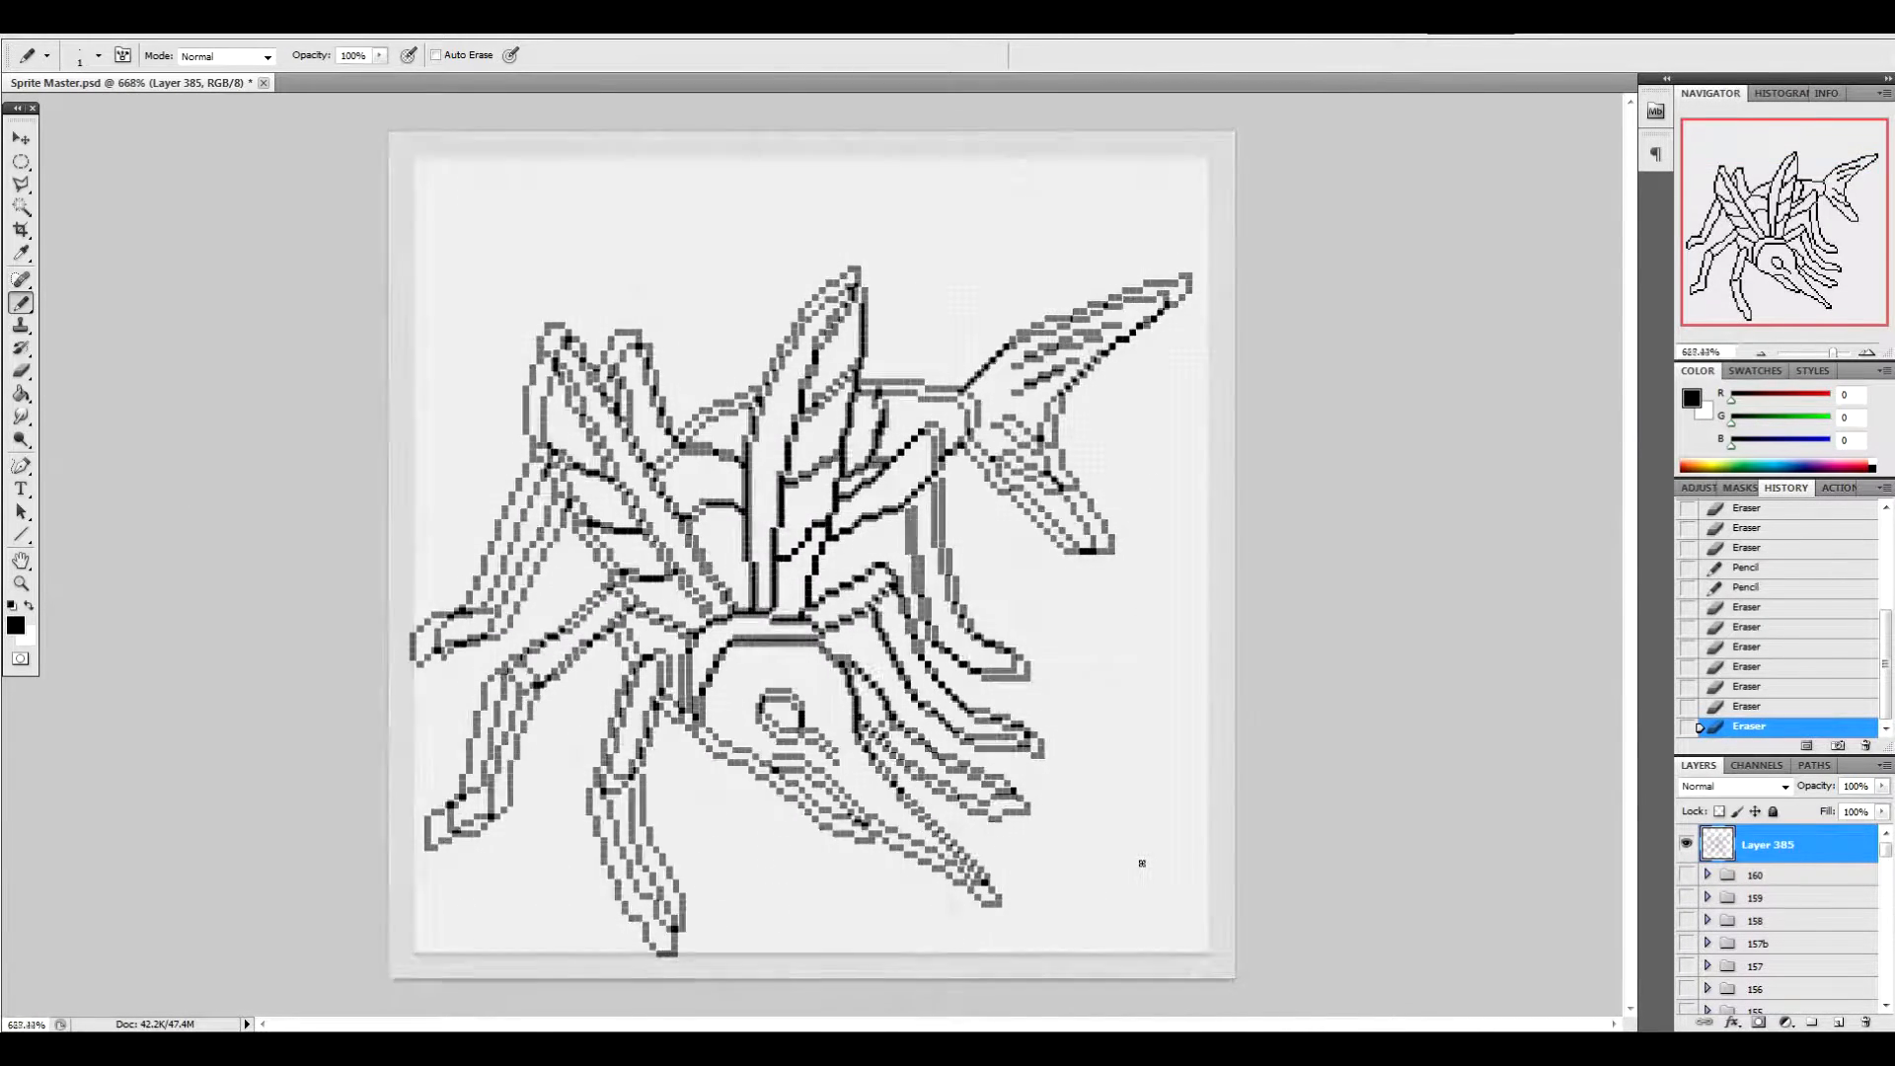
scroll(1142, 863, up, 1)
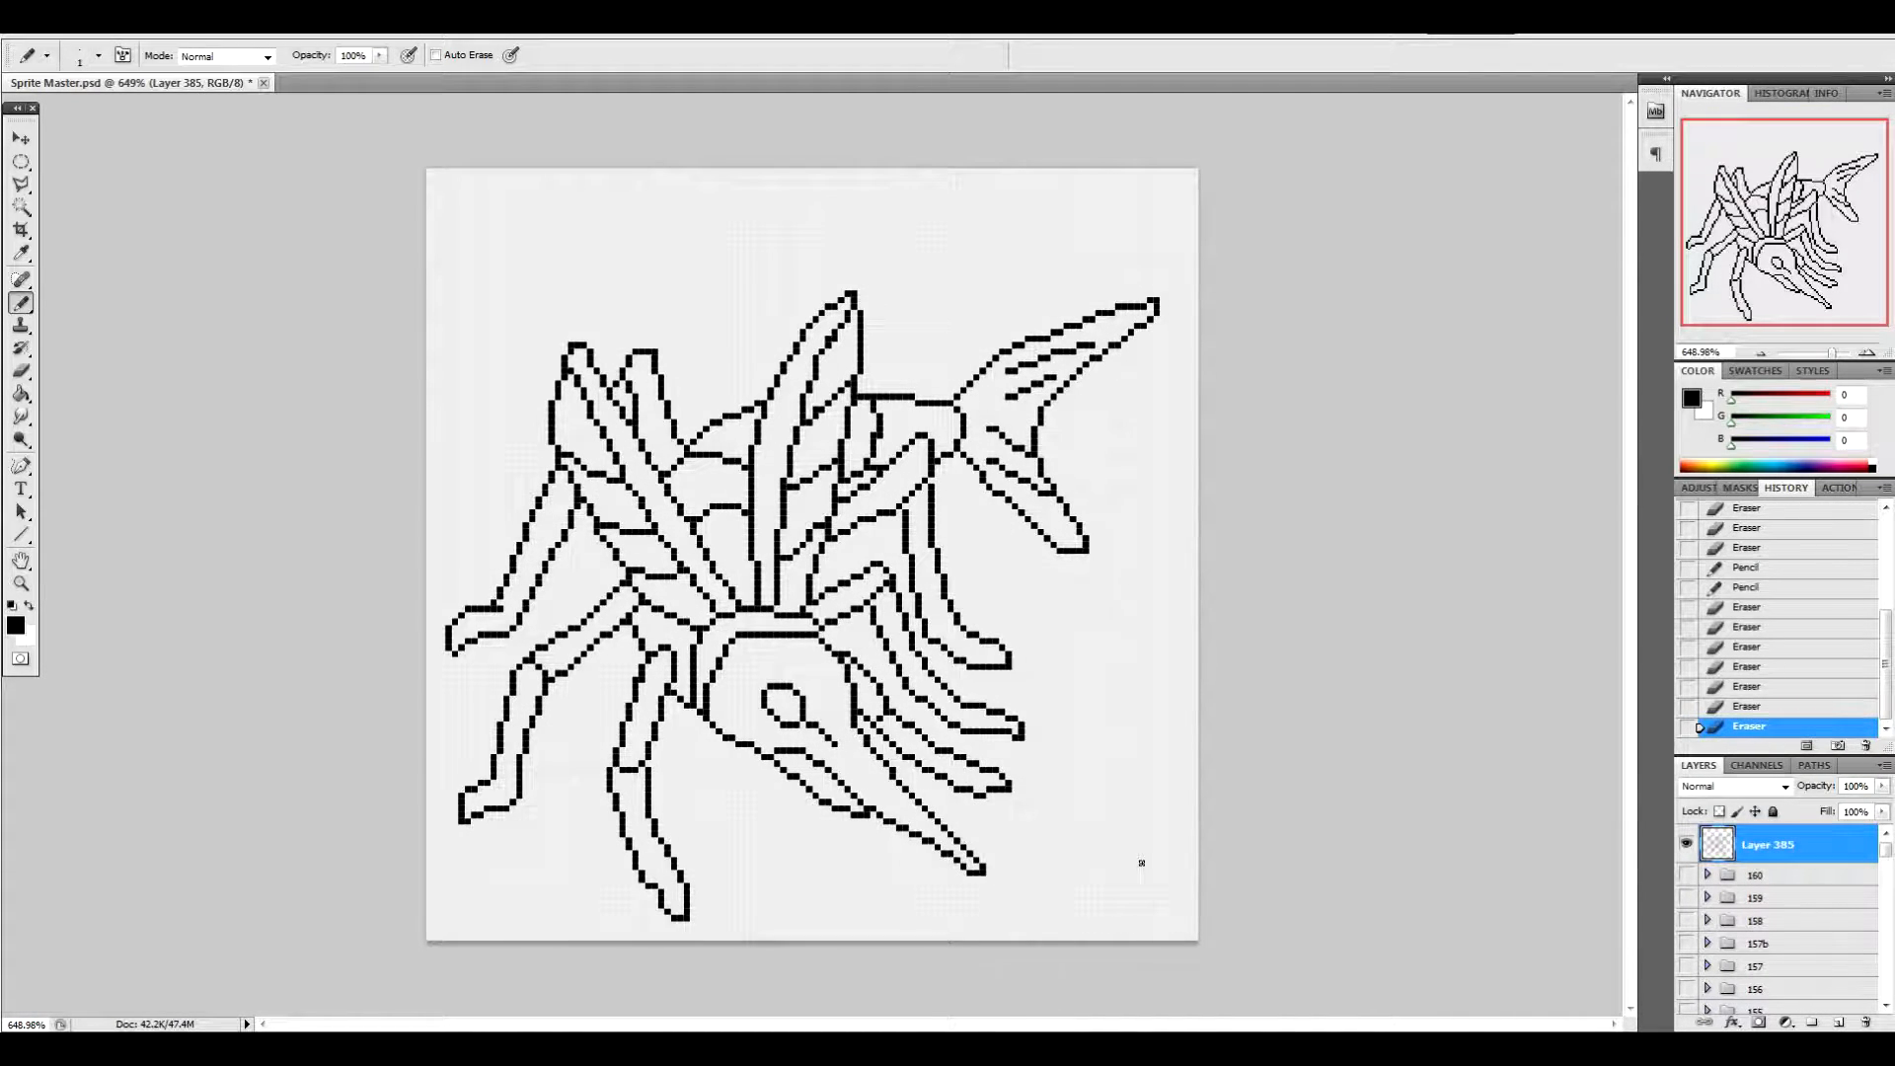
double_click(1766, 846)
text(lines)
key(Return)
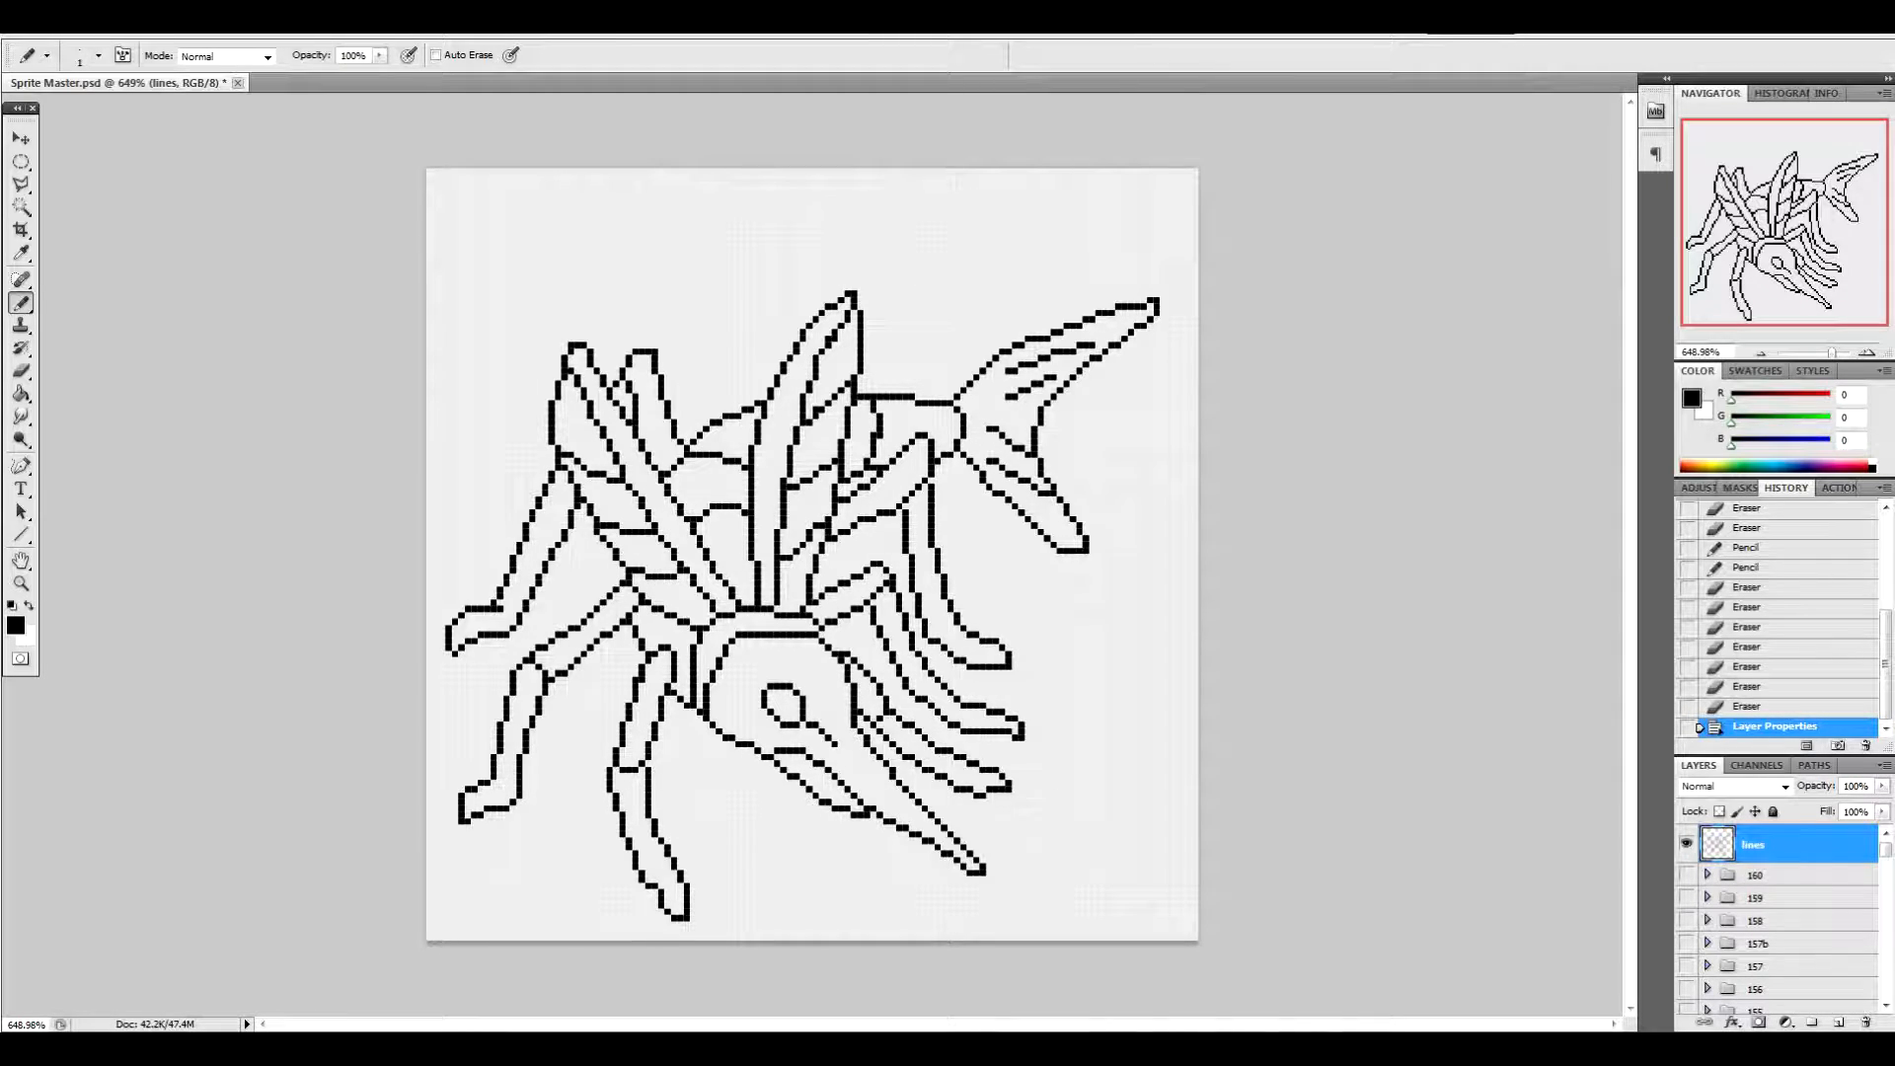
click(1794, 876)
click(1837, 1022)
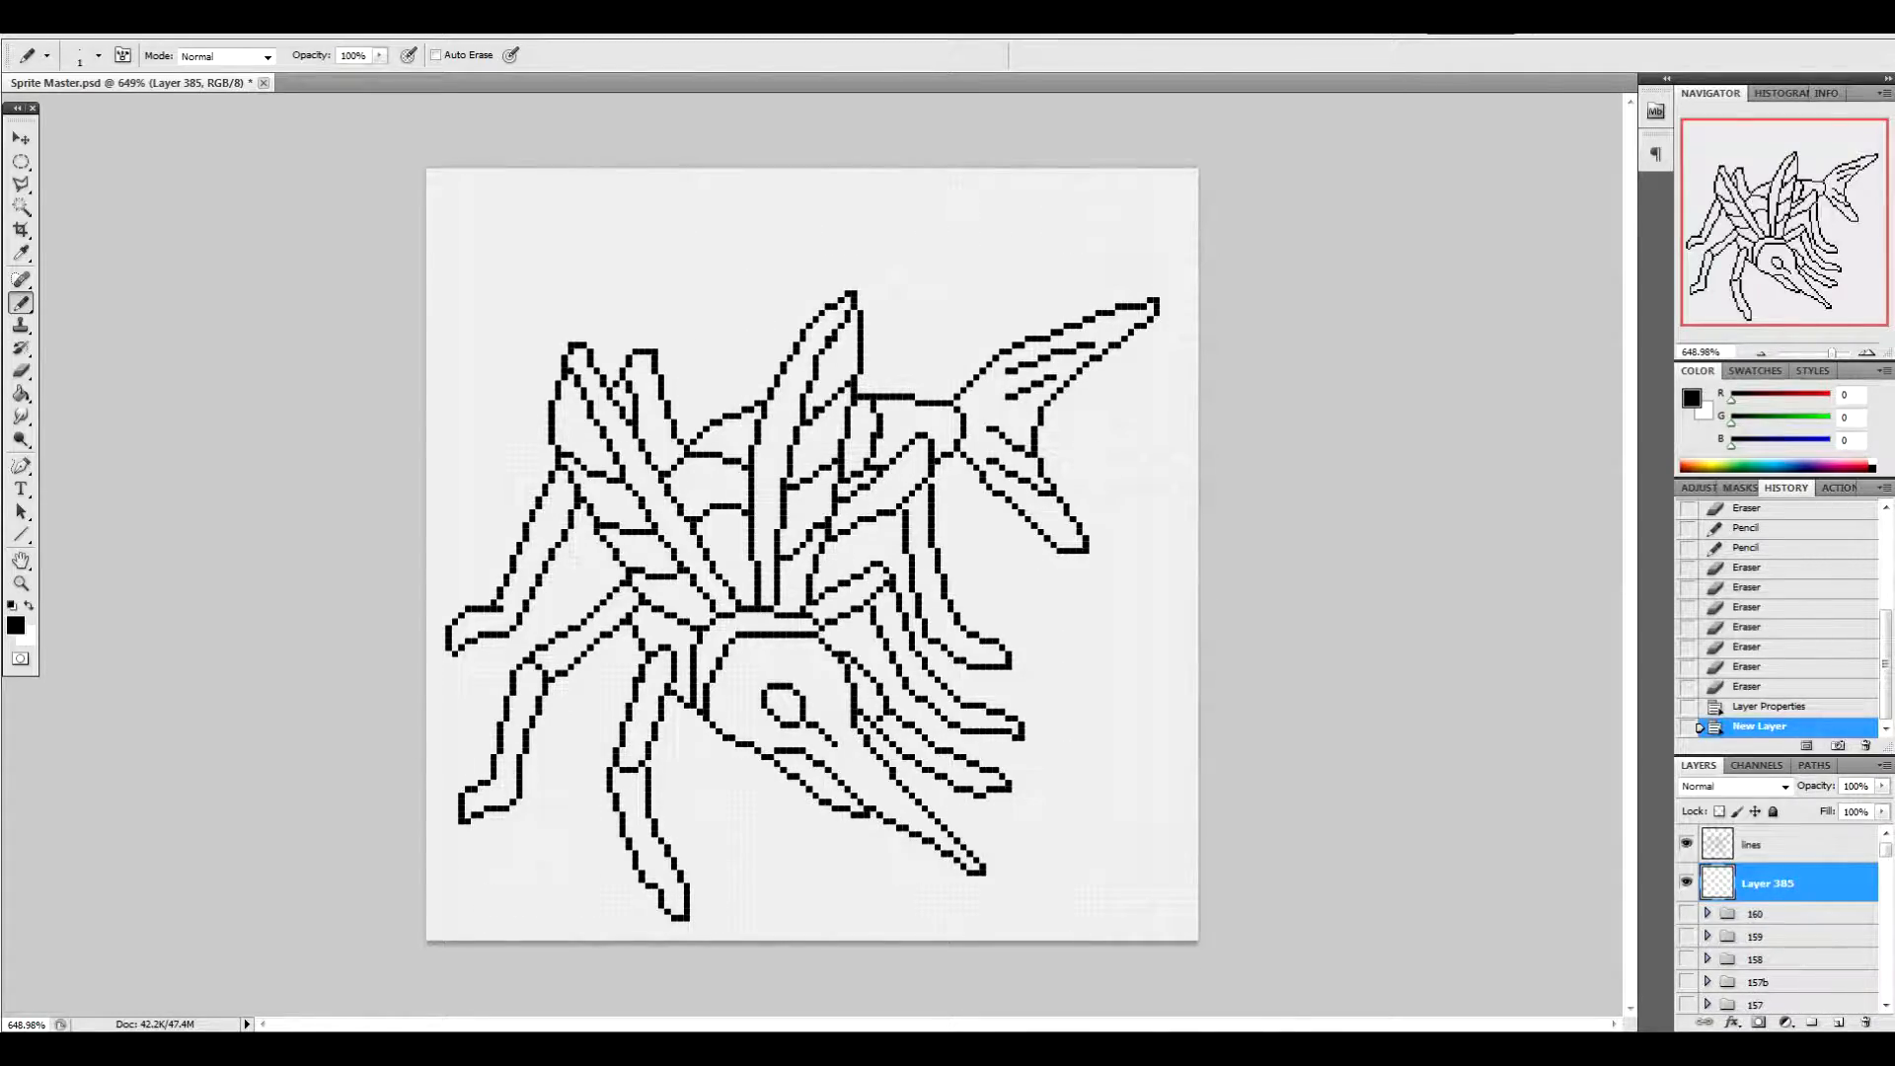
Switch to the browser and examine the colours in the locust and swordfish reference images
key(alt+Tab)
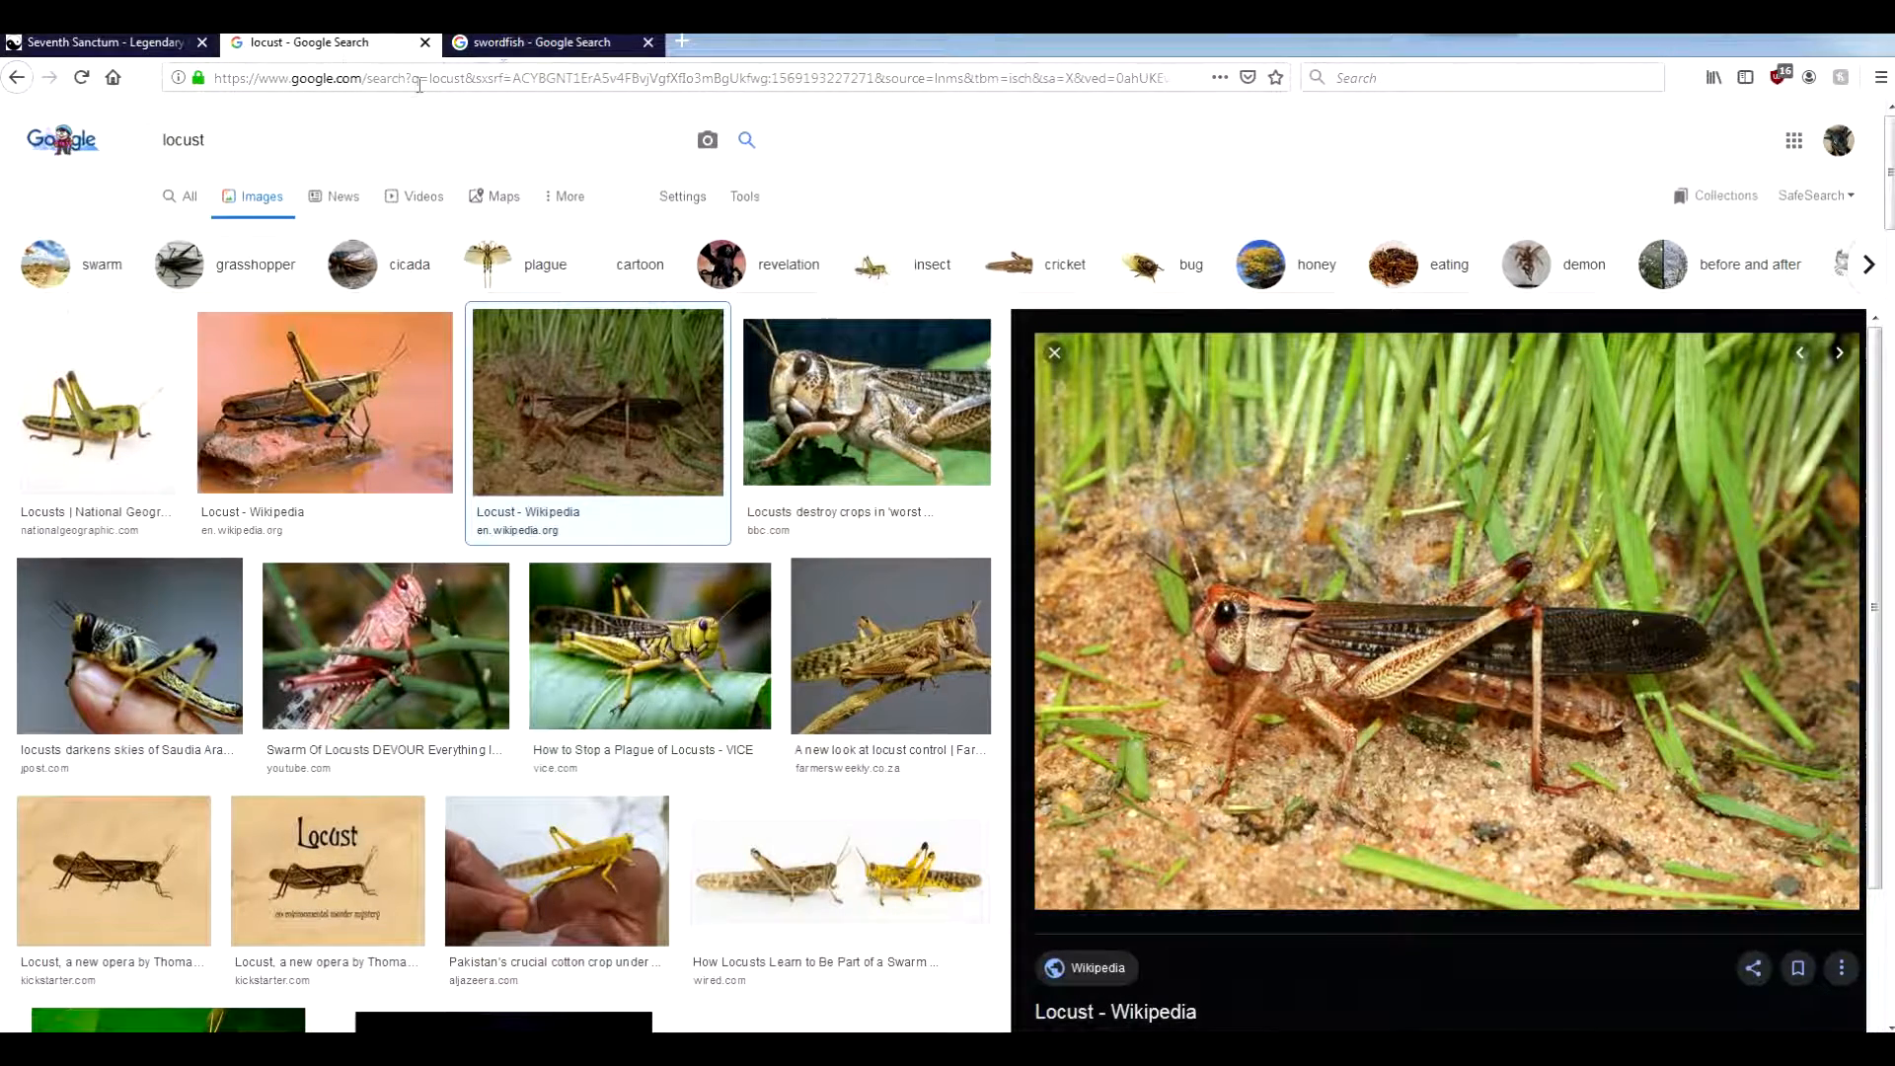
click(534, 45)
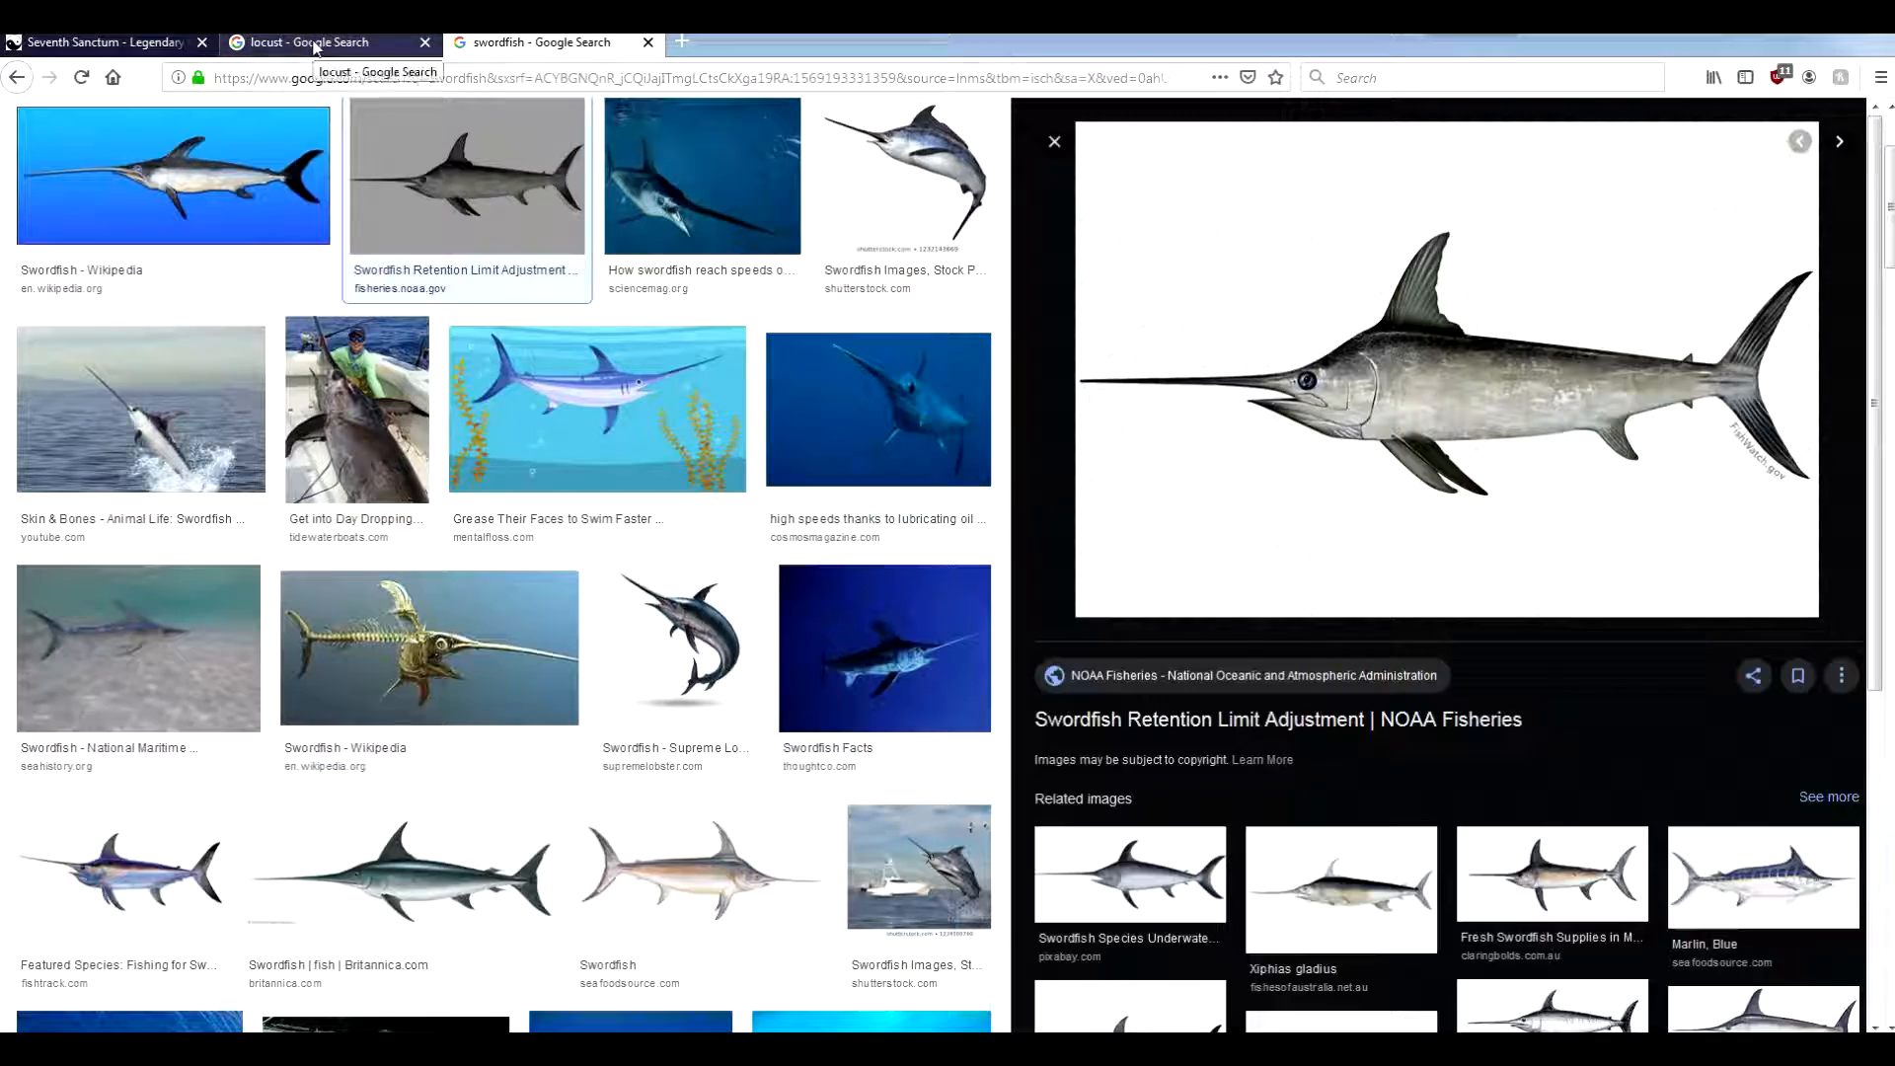
click(381, 43)
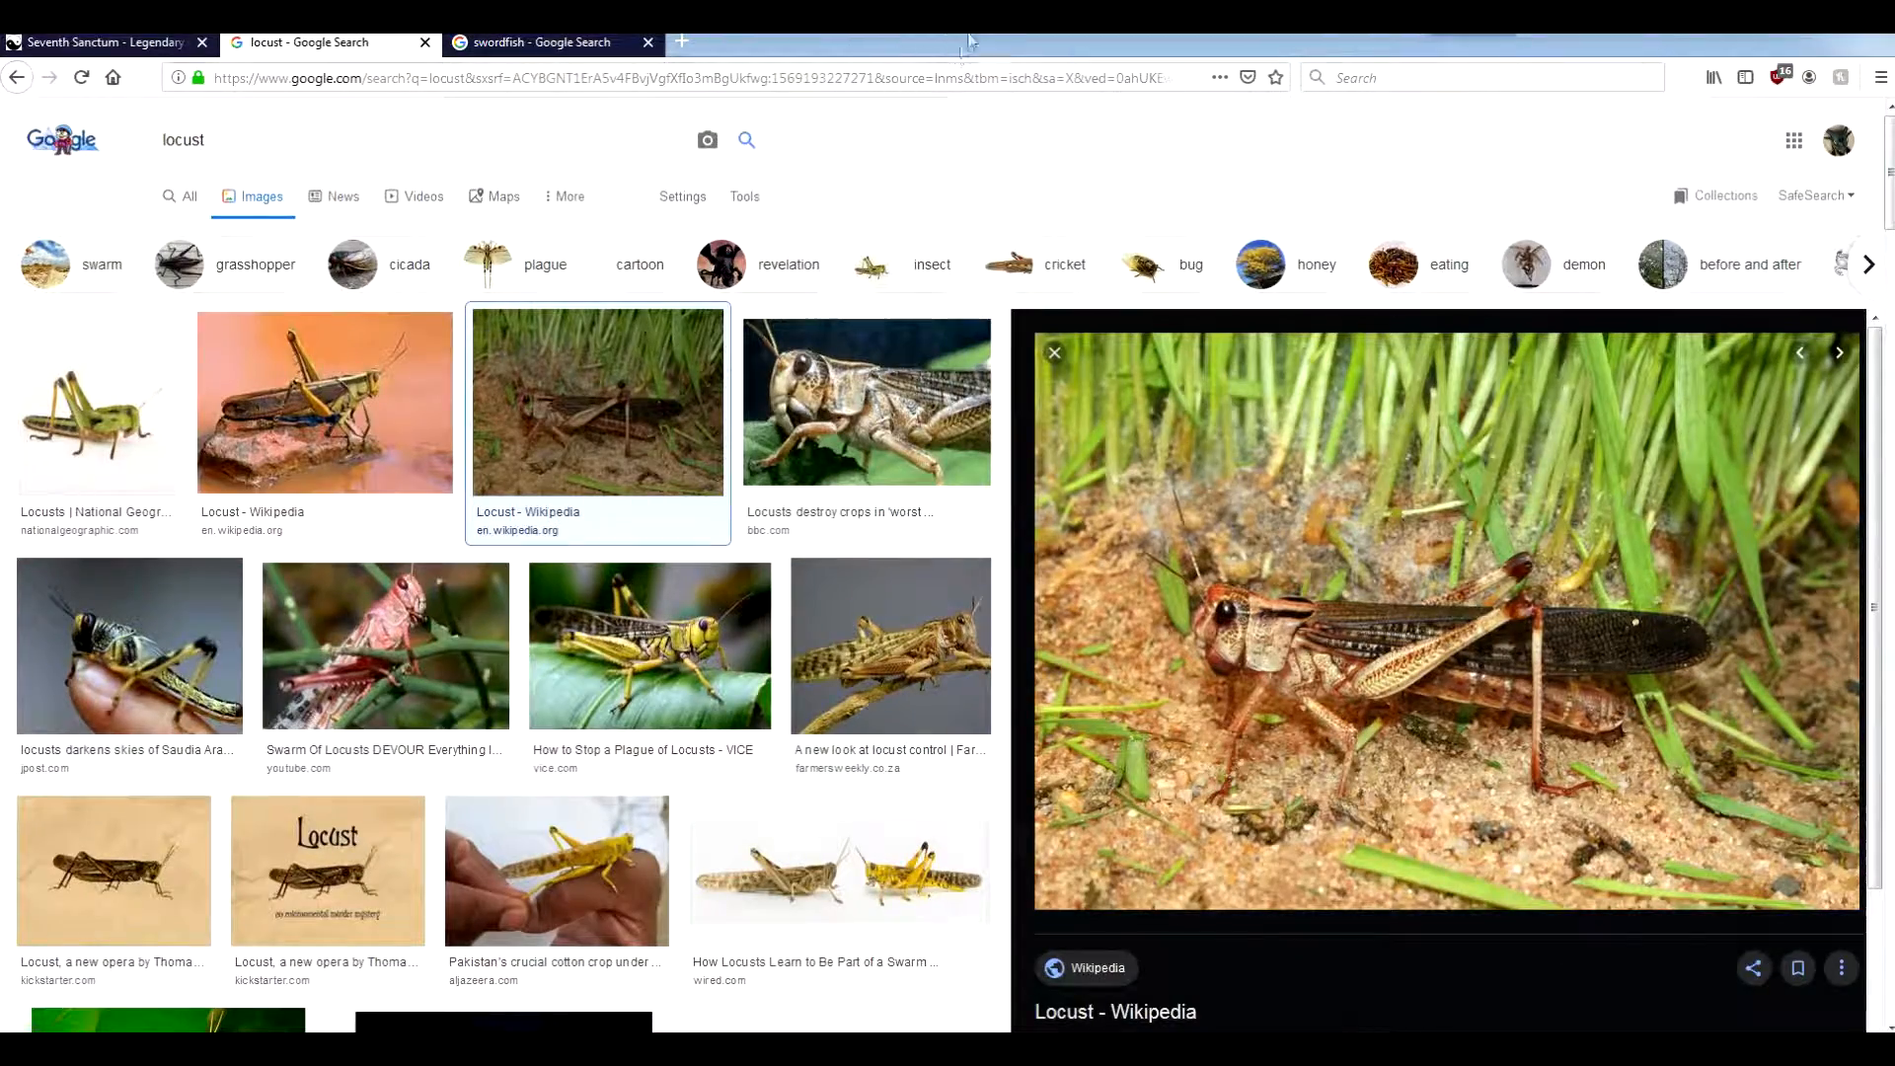
drag(1014, 34, 1893, 296)
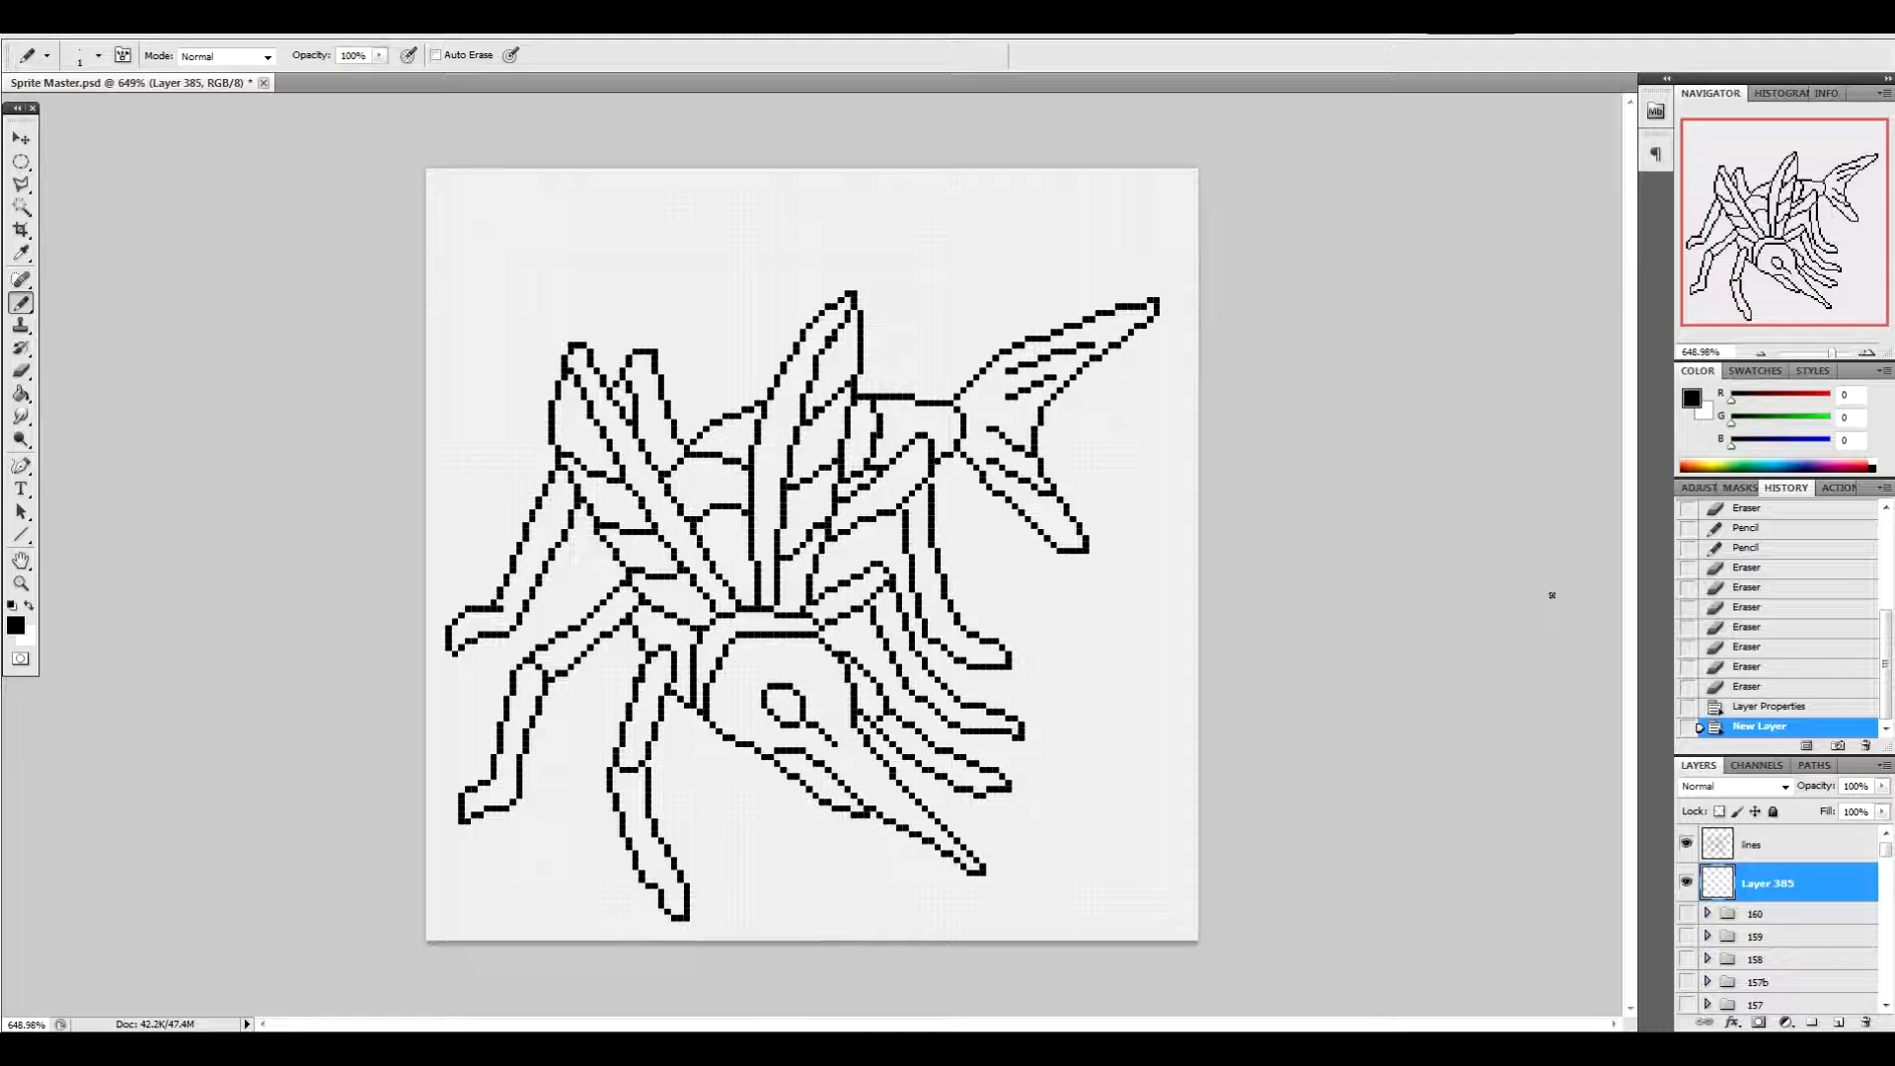
Set the foreground colour to the light green b3e965
click(16, 625)
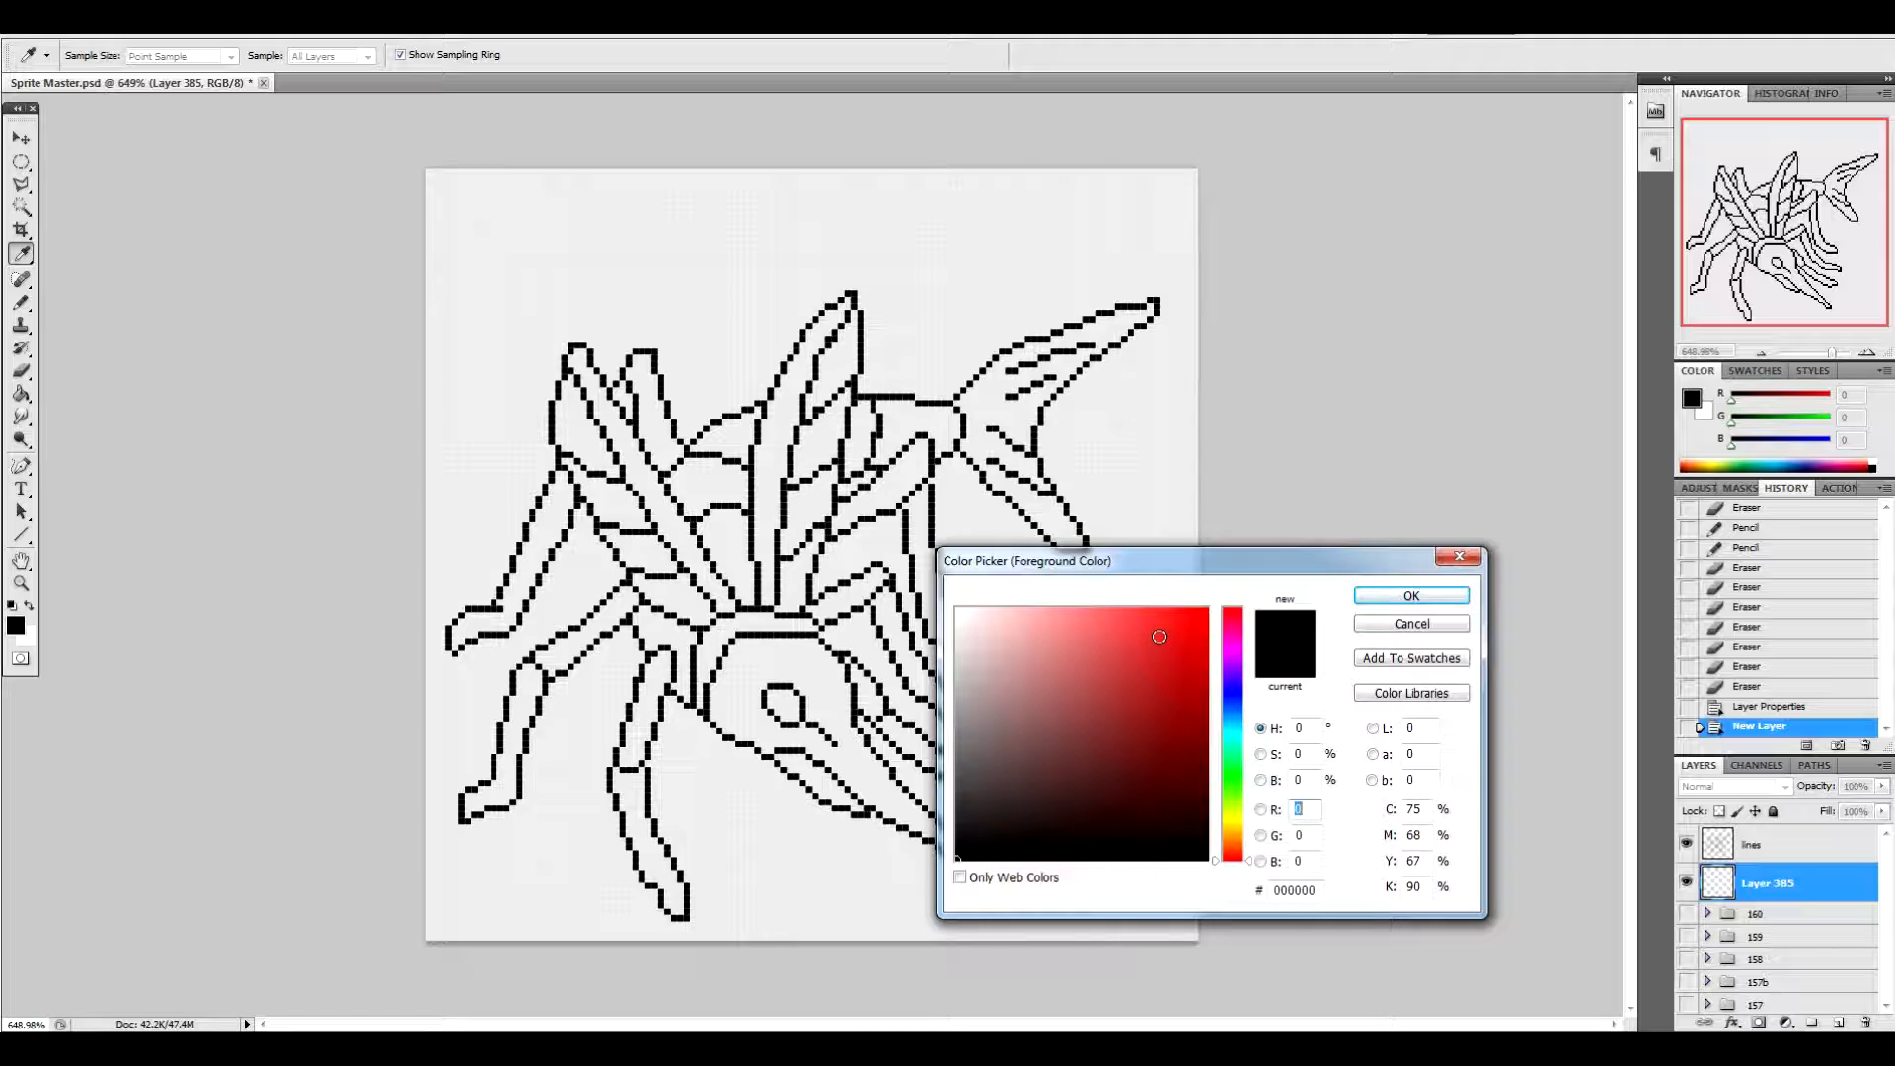
mouse_move(1237, 827)
mouse_down()
mouse_move(1236, 779)
mouse_move(1236, 801)
mouse_up()
click(1139, 629)
drag(1138, 629, 1099, 628)
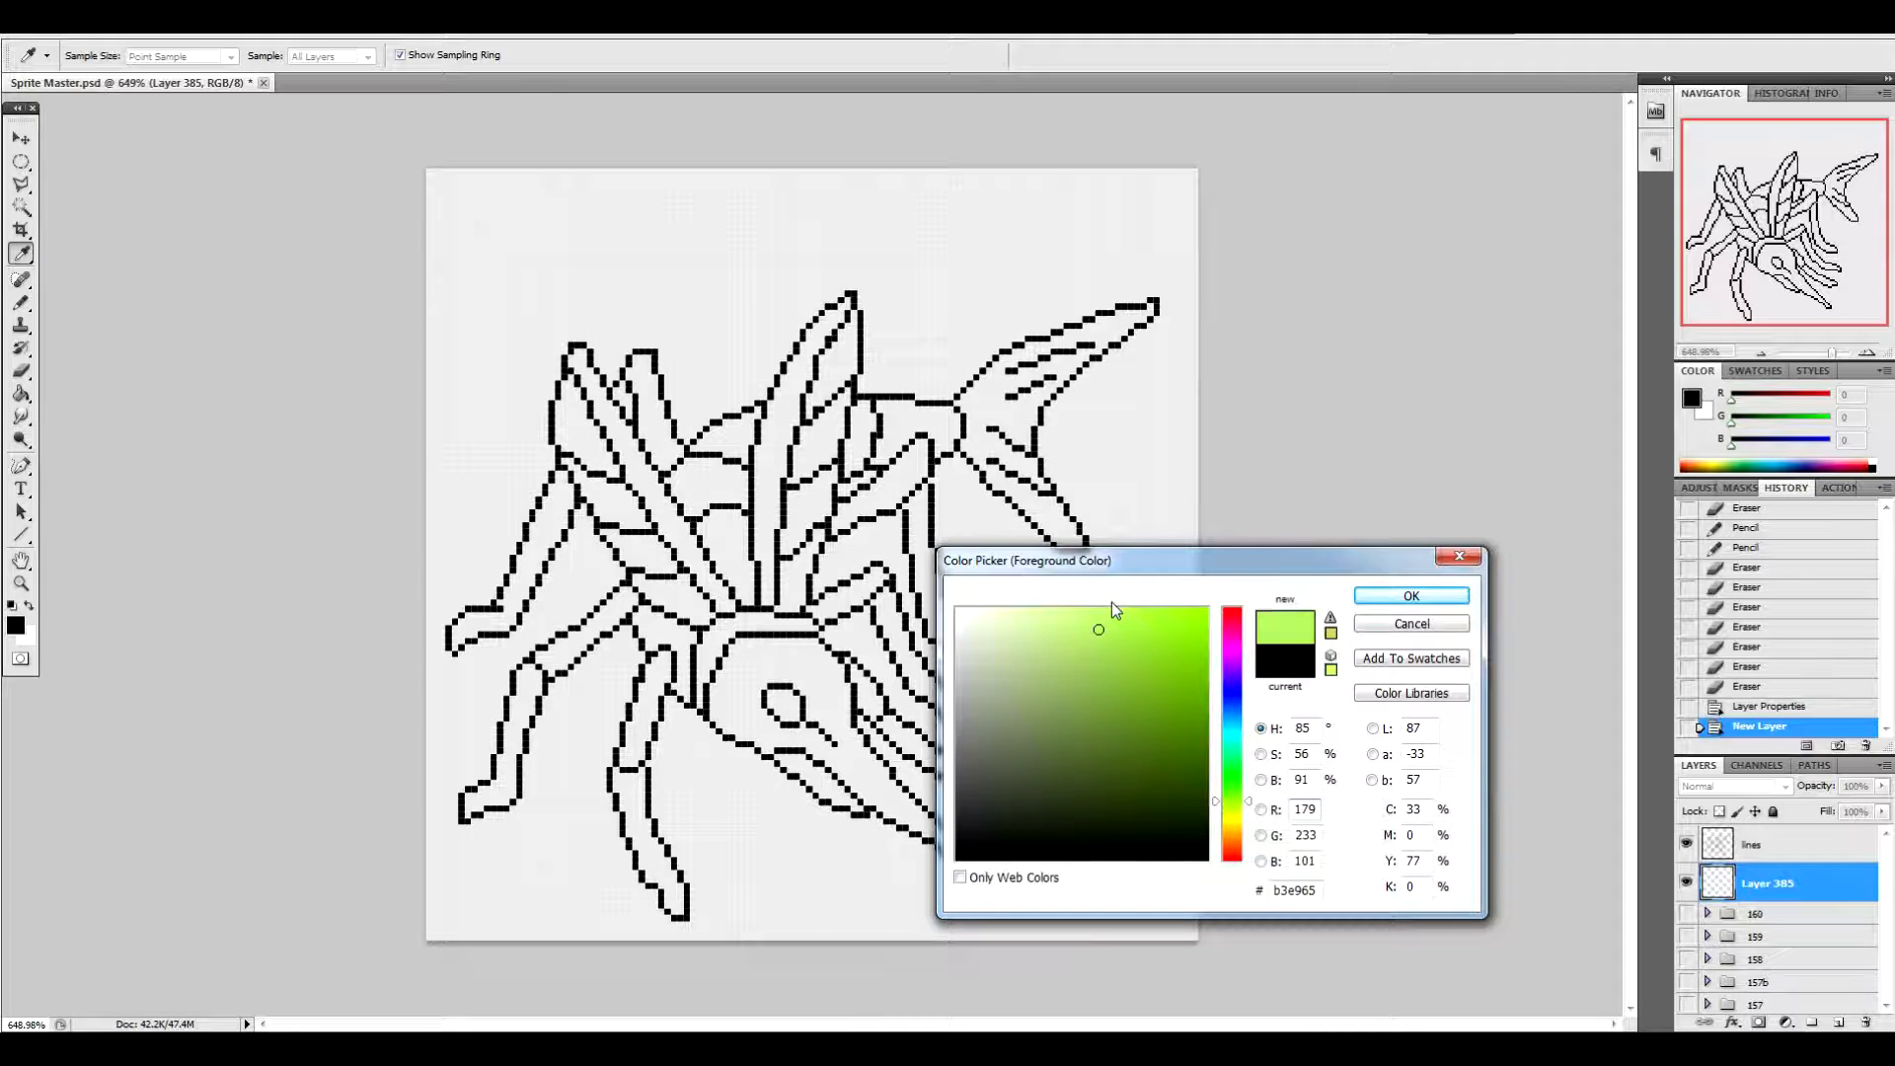
click(1401, 599)
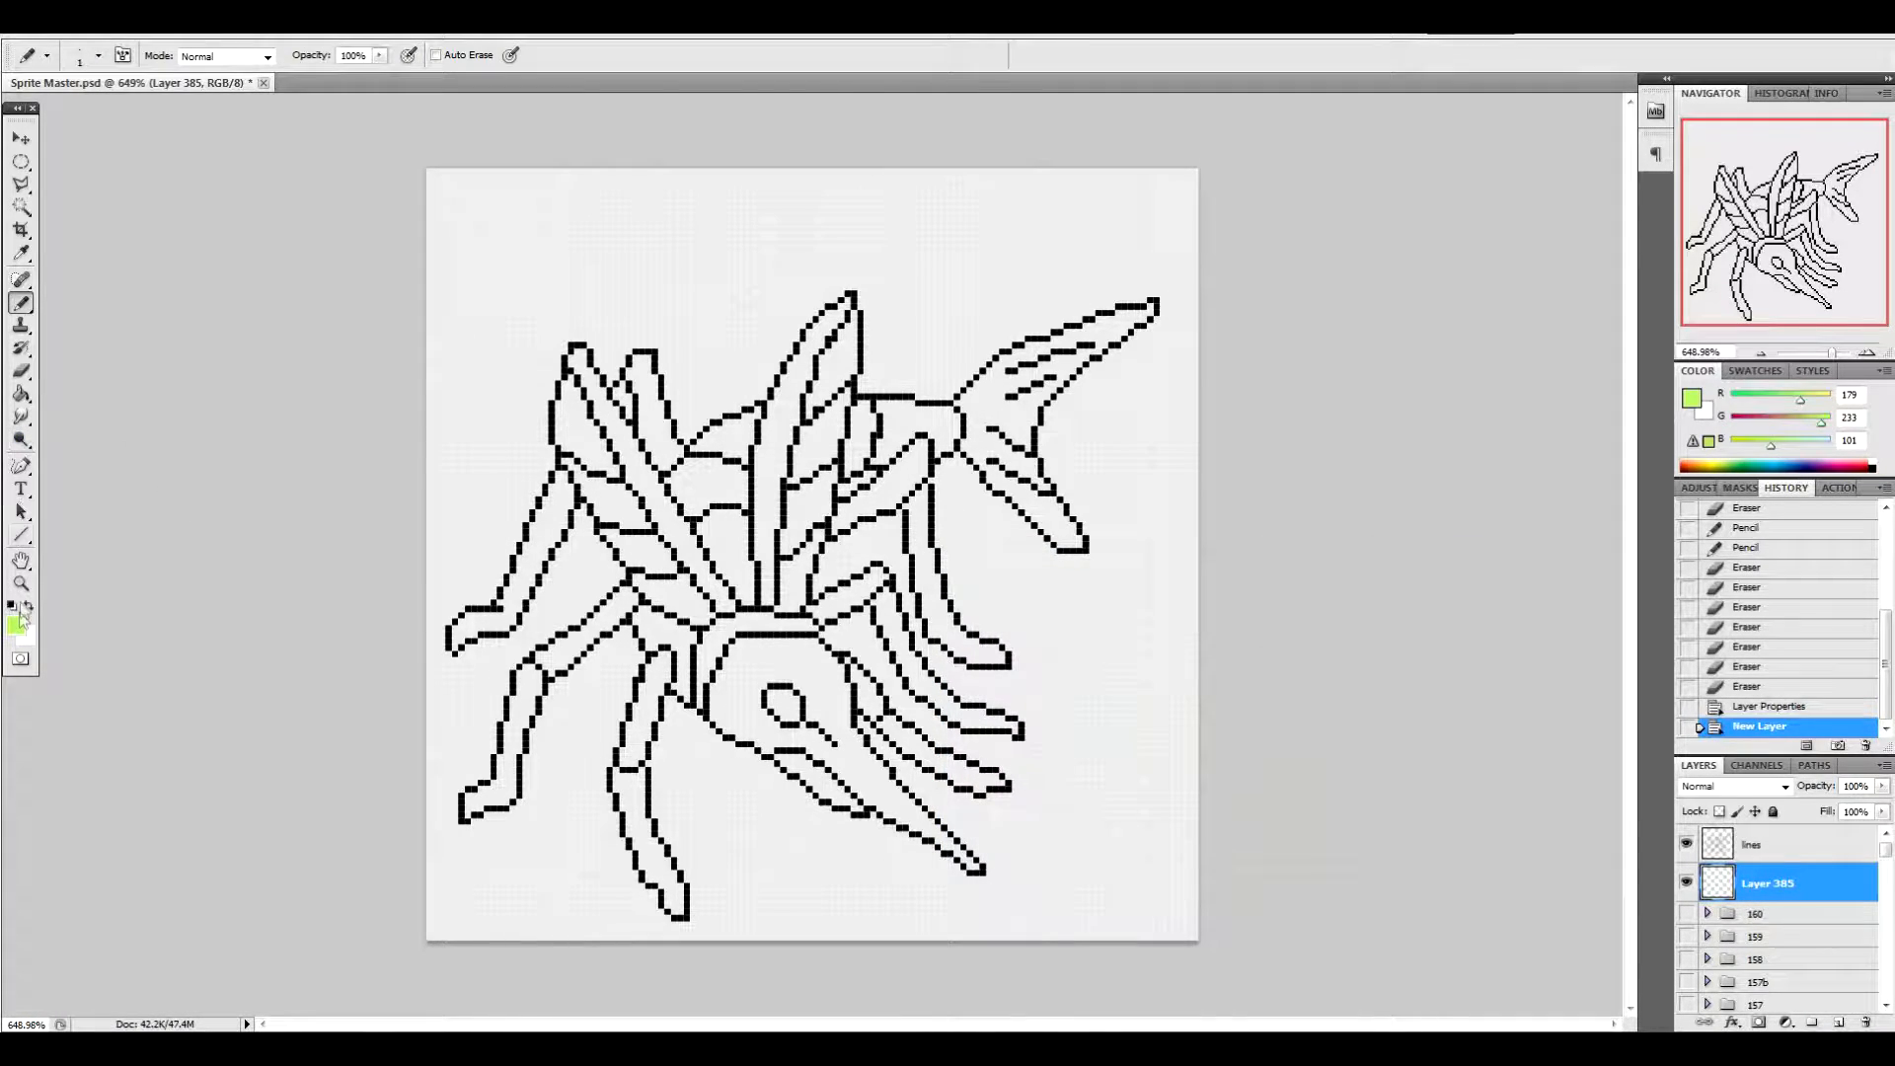
click(18, 622)
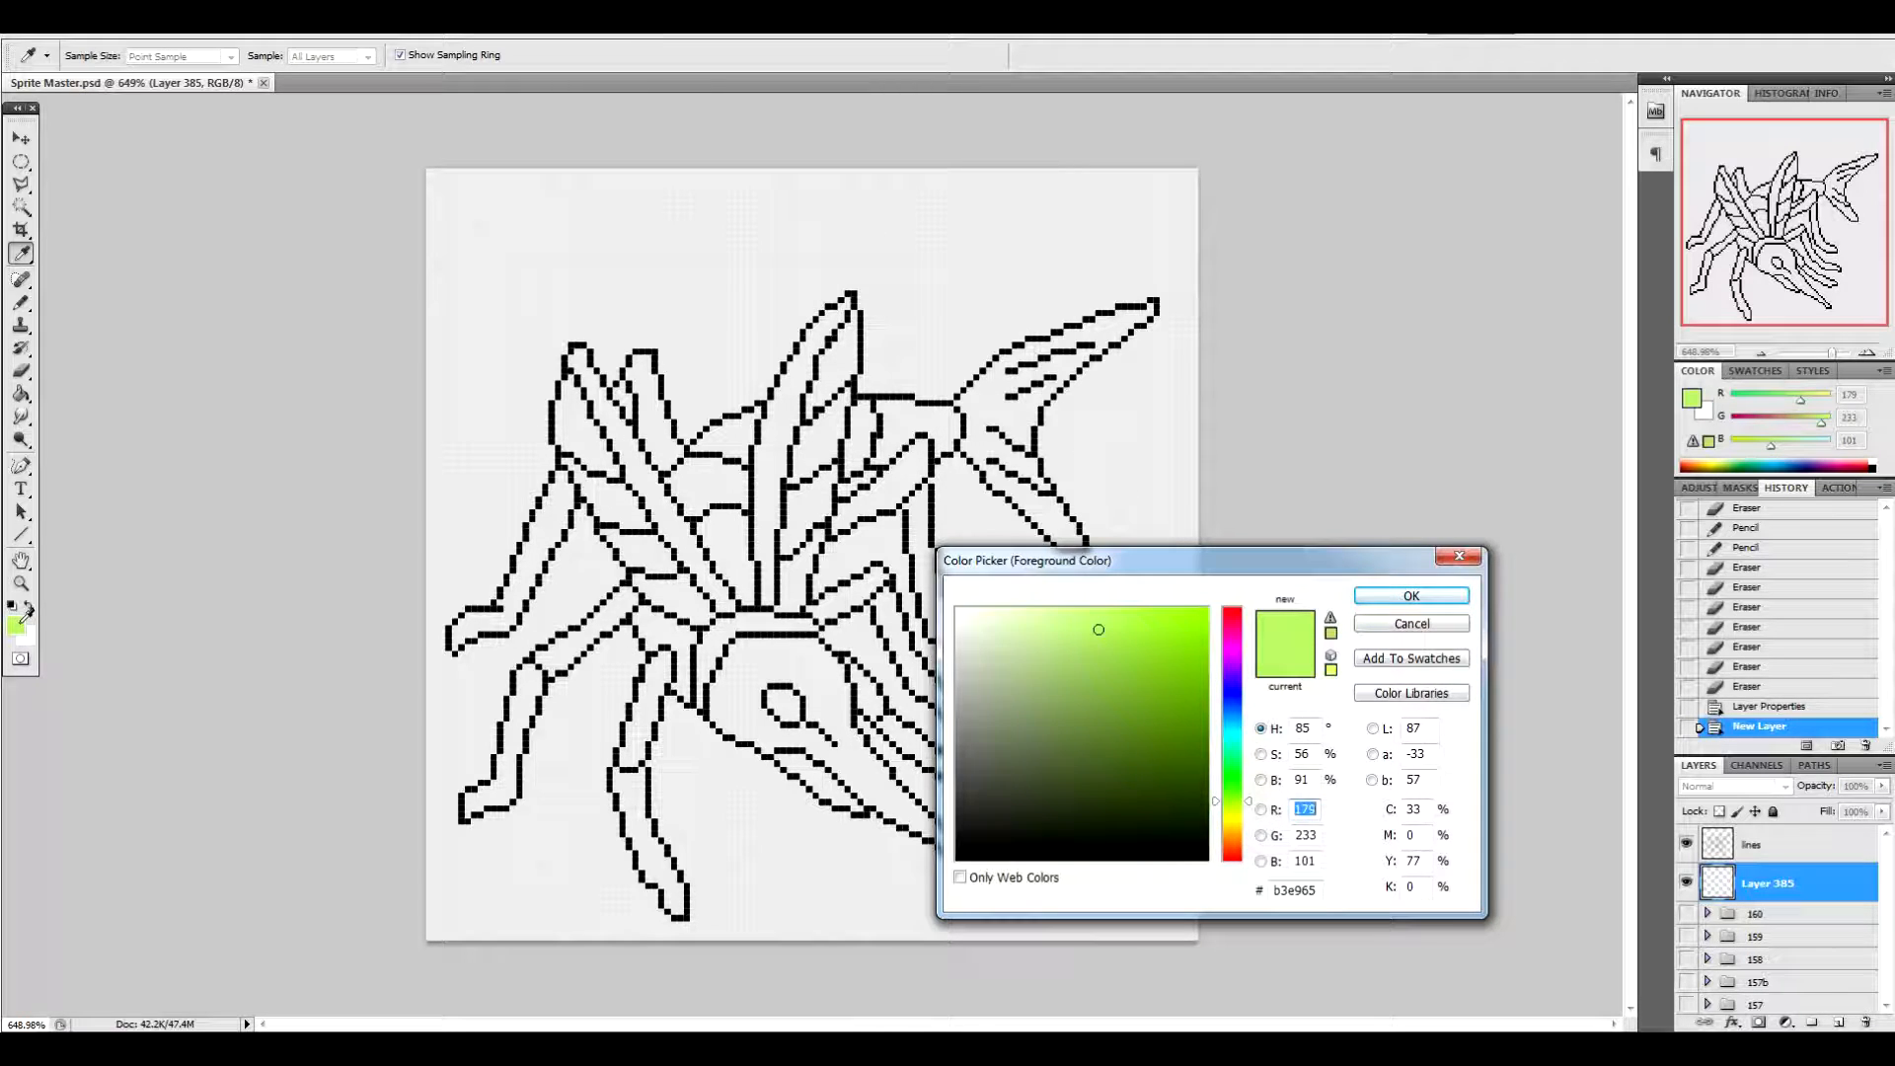
click(1396, 596)
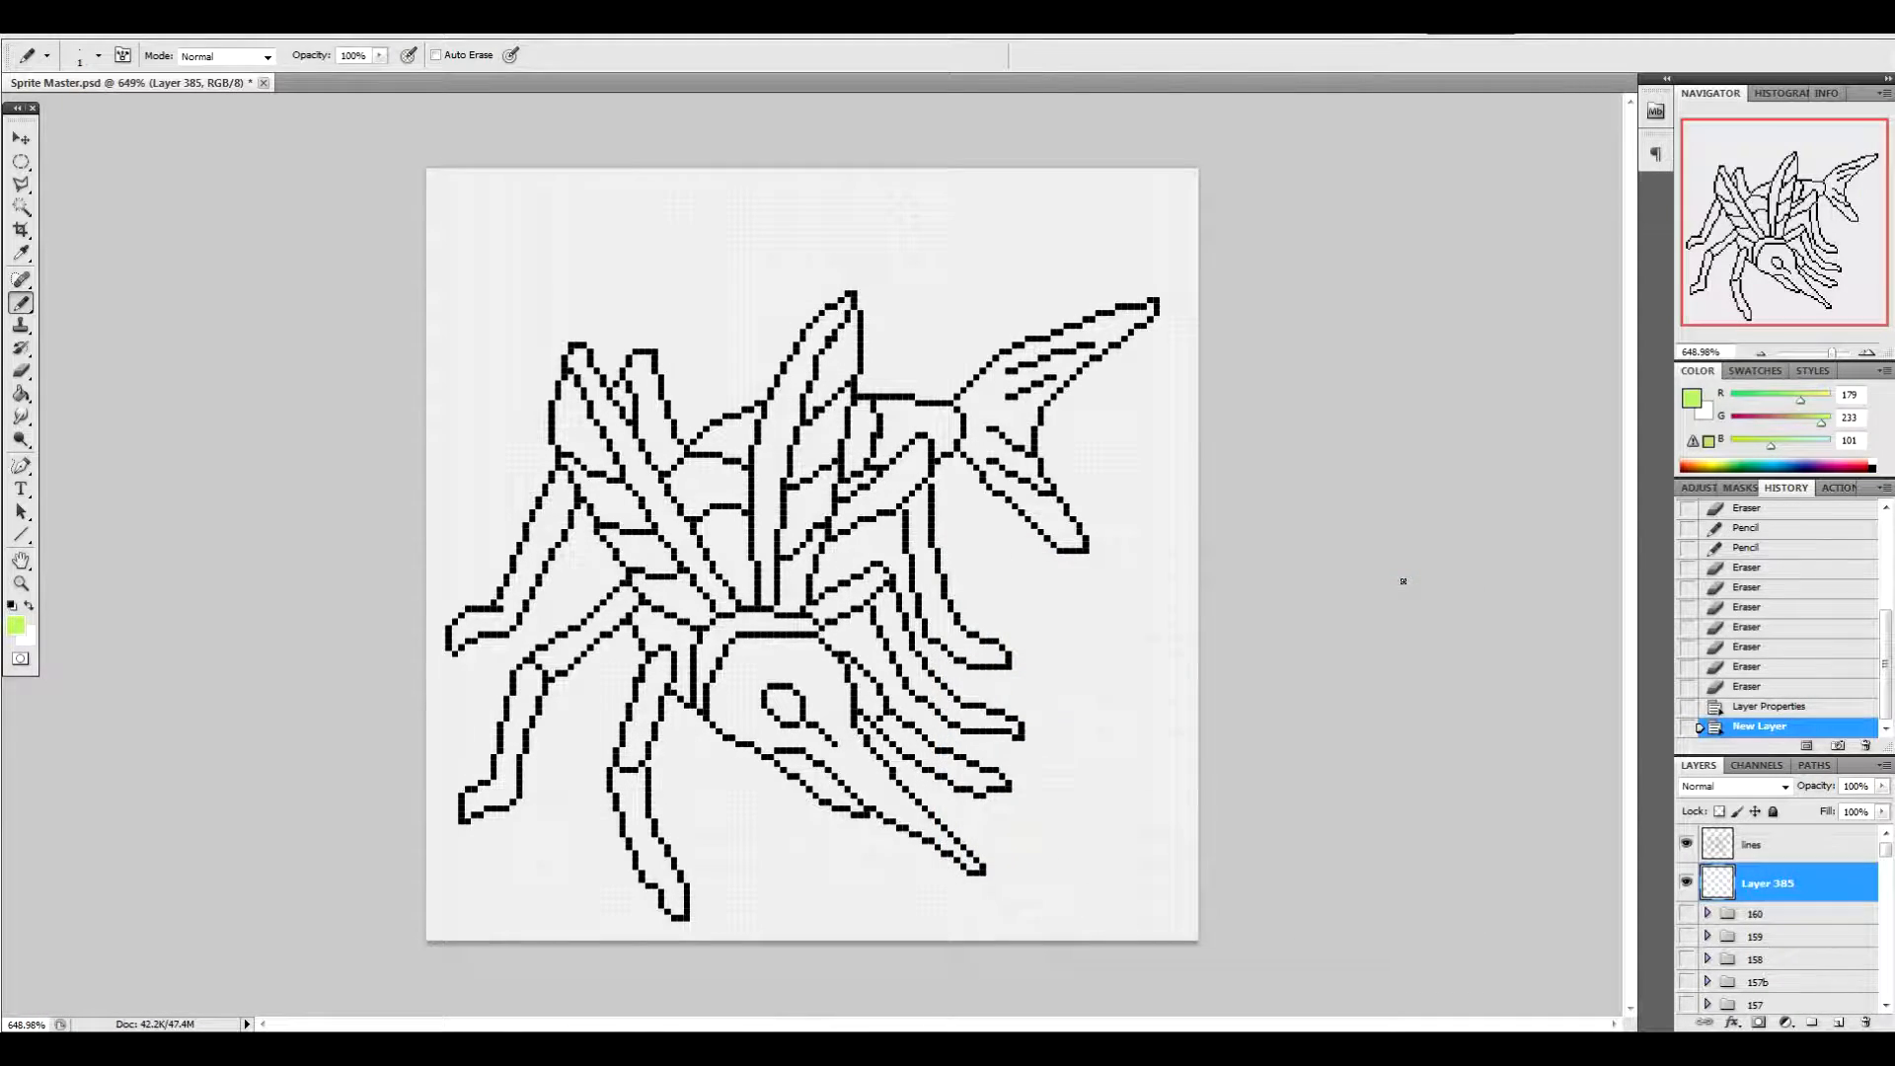
Fill the head and bill, the lower jaw and the collar behind the head with light green using Paint Bucket
click(21, 394)
click(819, 663)
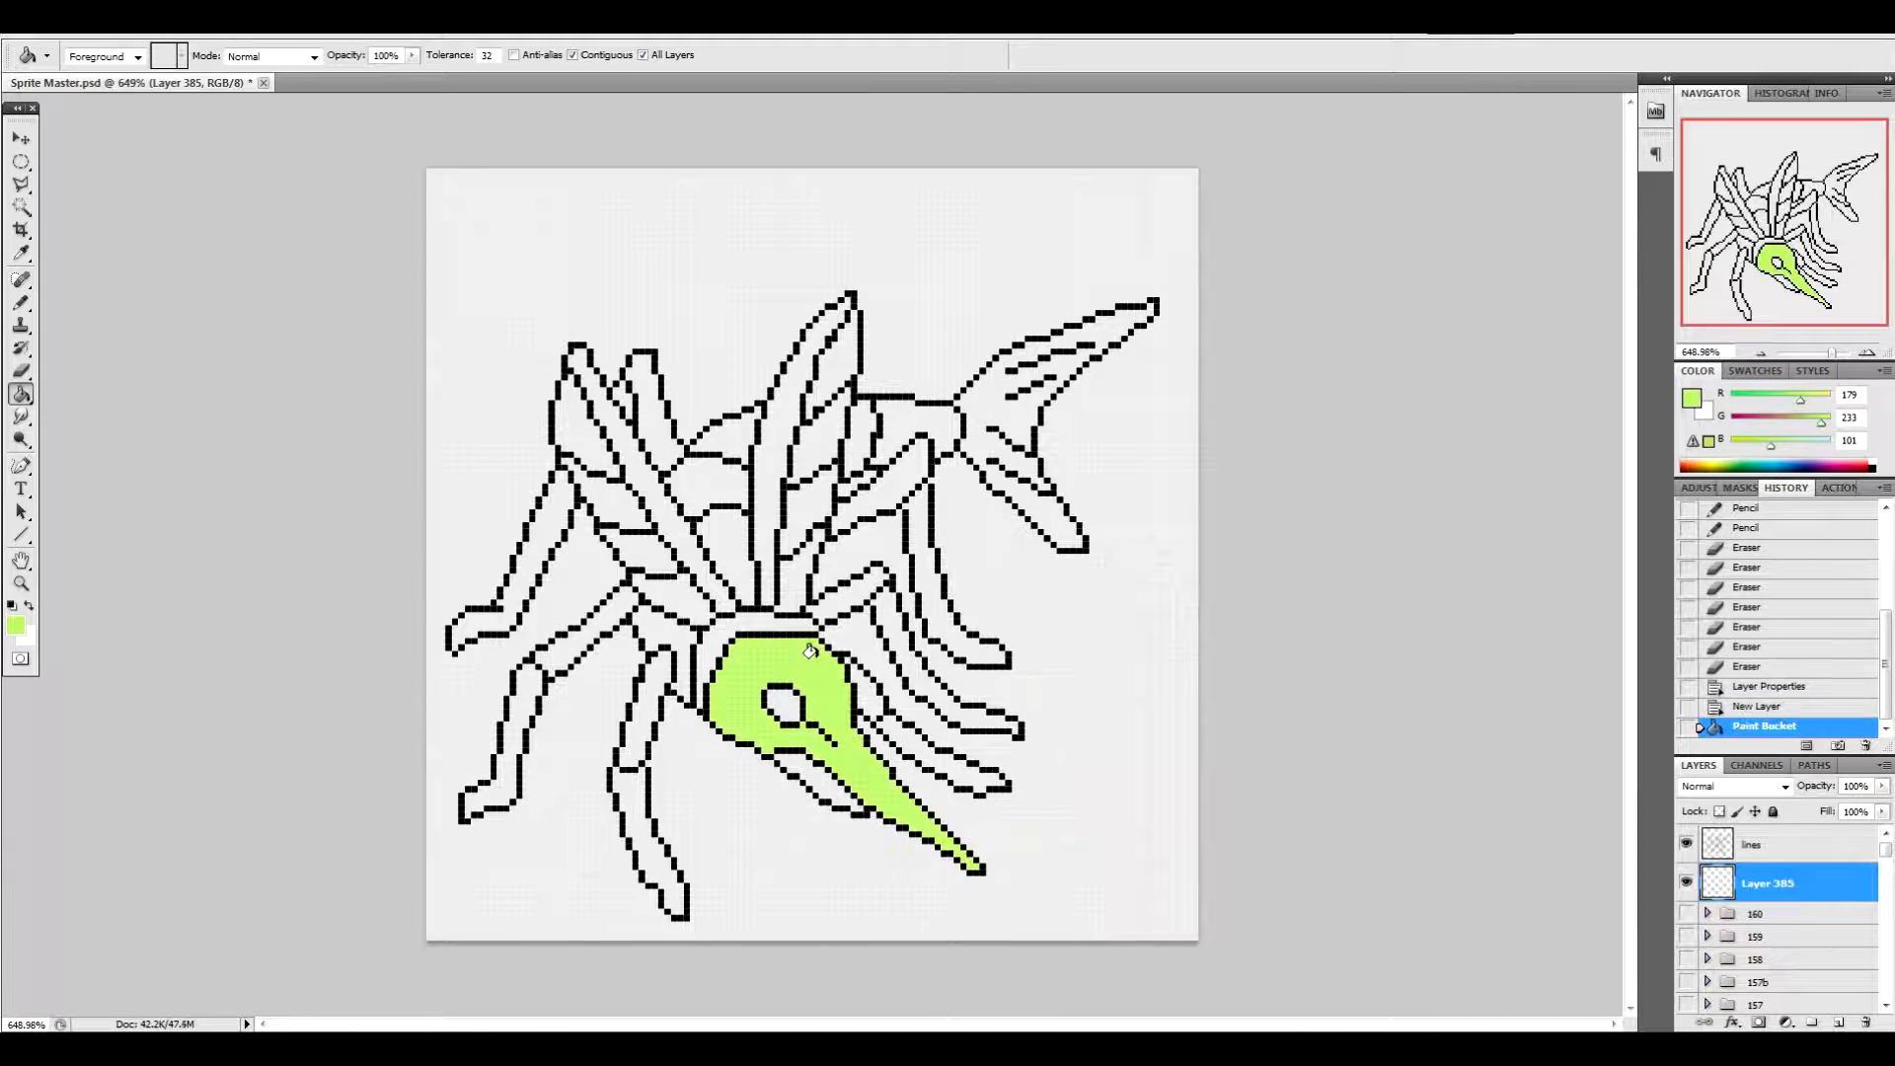
click(798, 766)
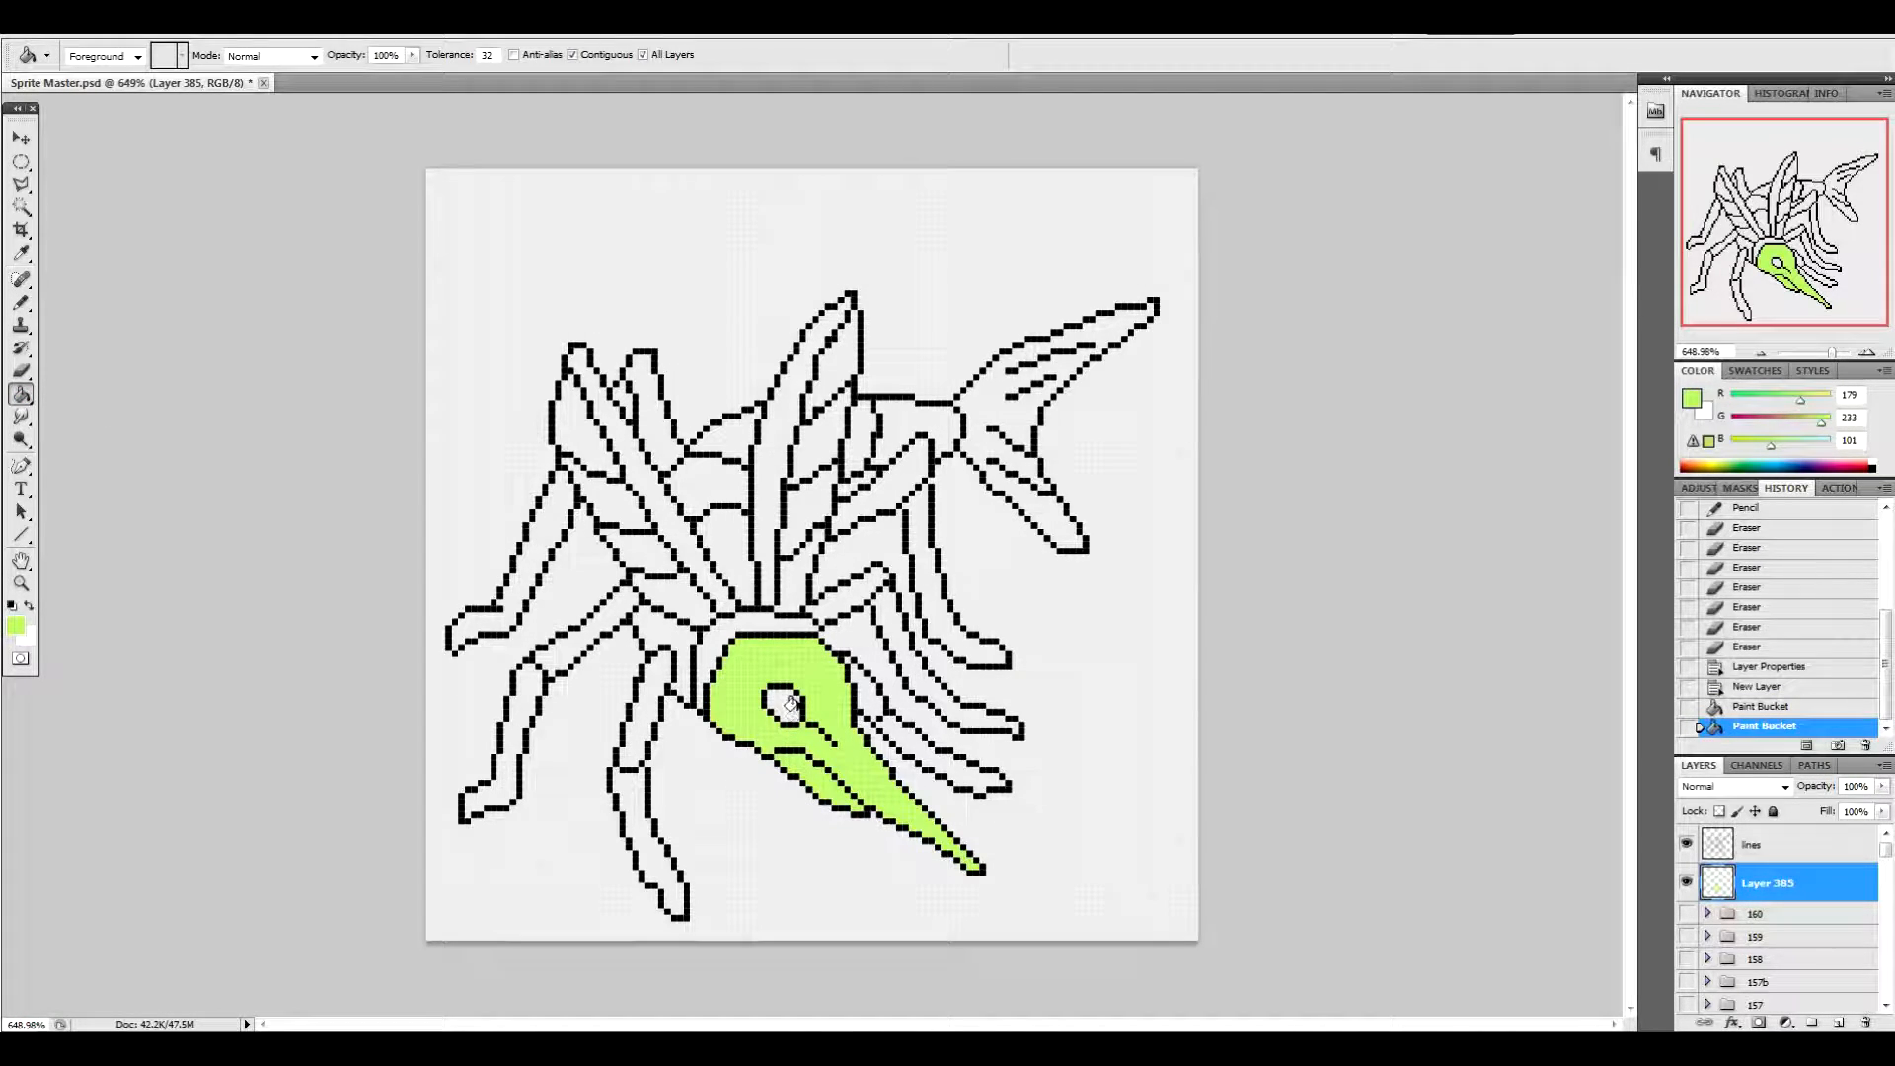
click(752, 616)
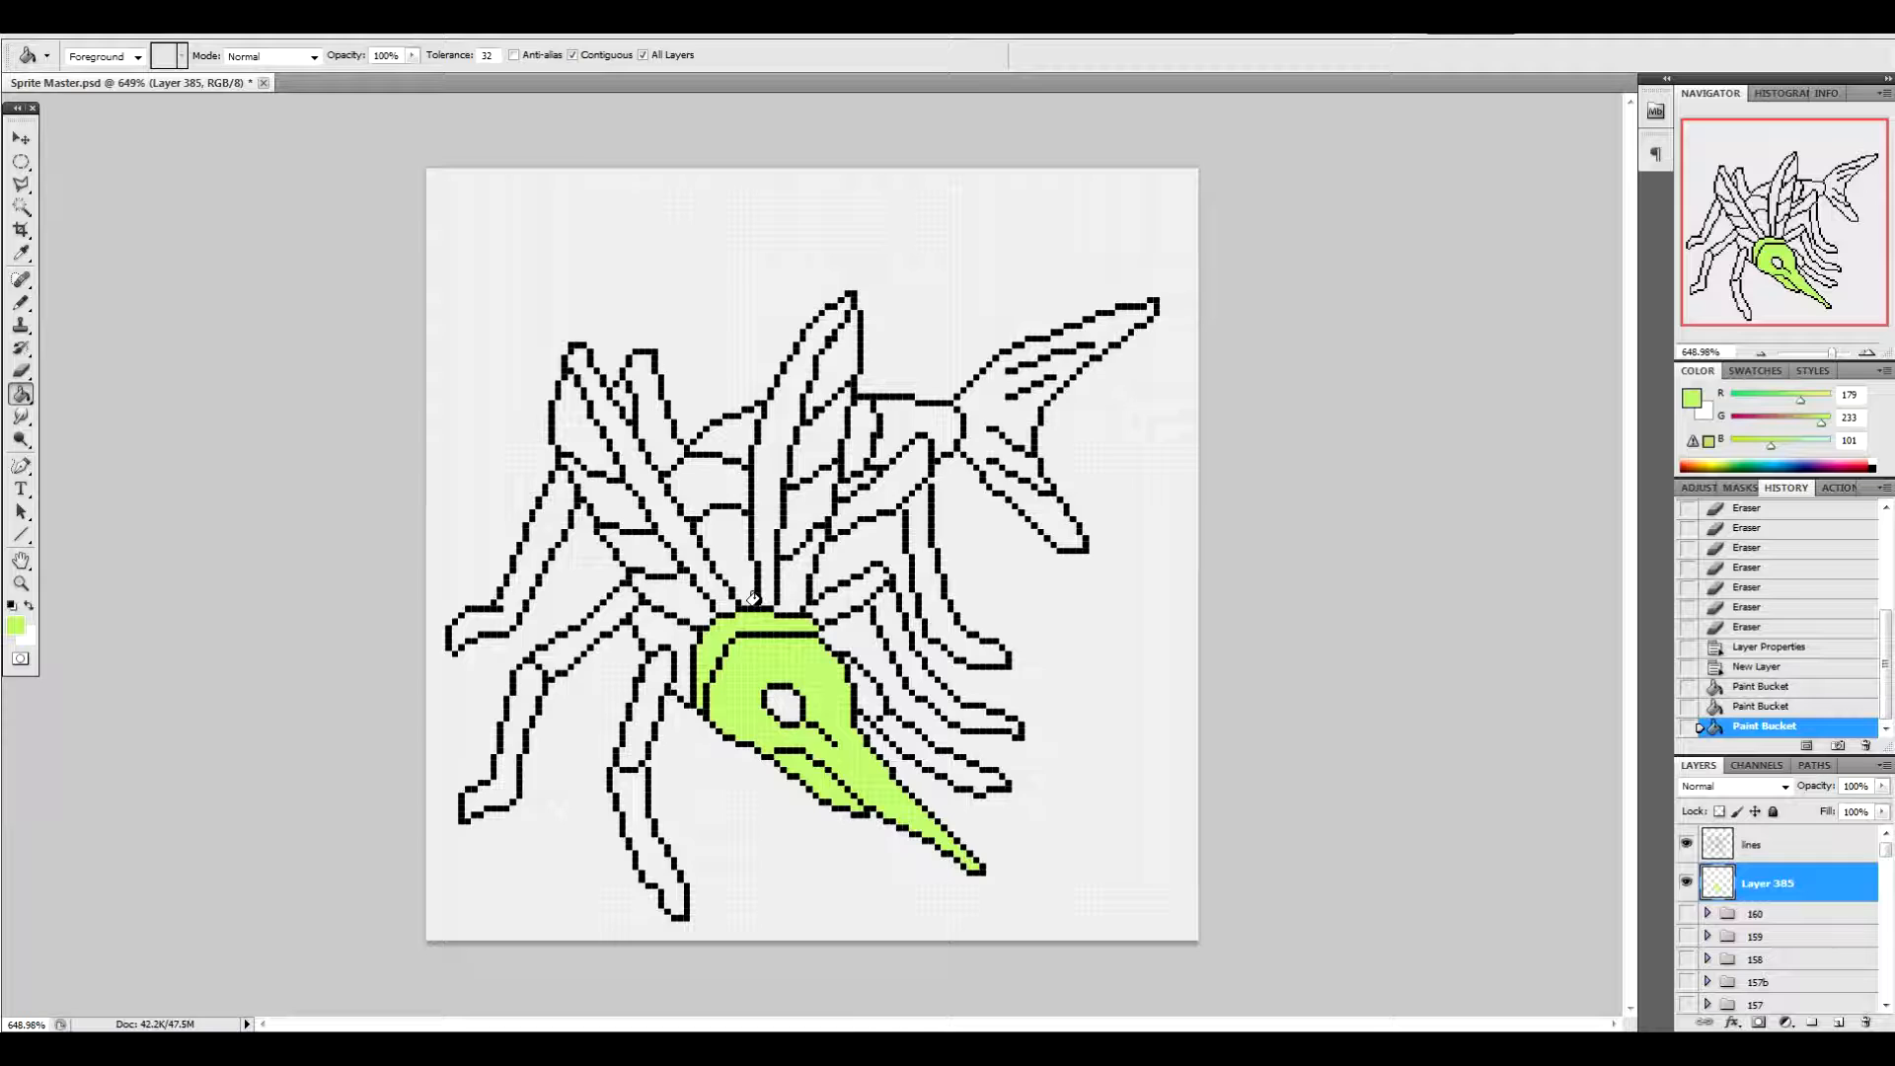
Fill the abdomen segments, the thorax behind the collar and the whole tail with the light green using Paint Bucket
click(723, 538)
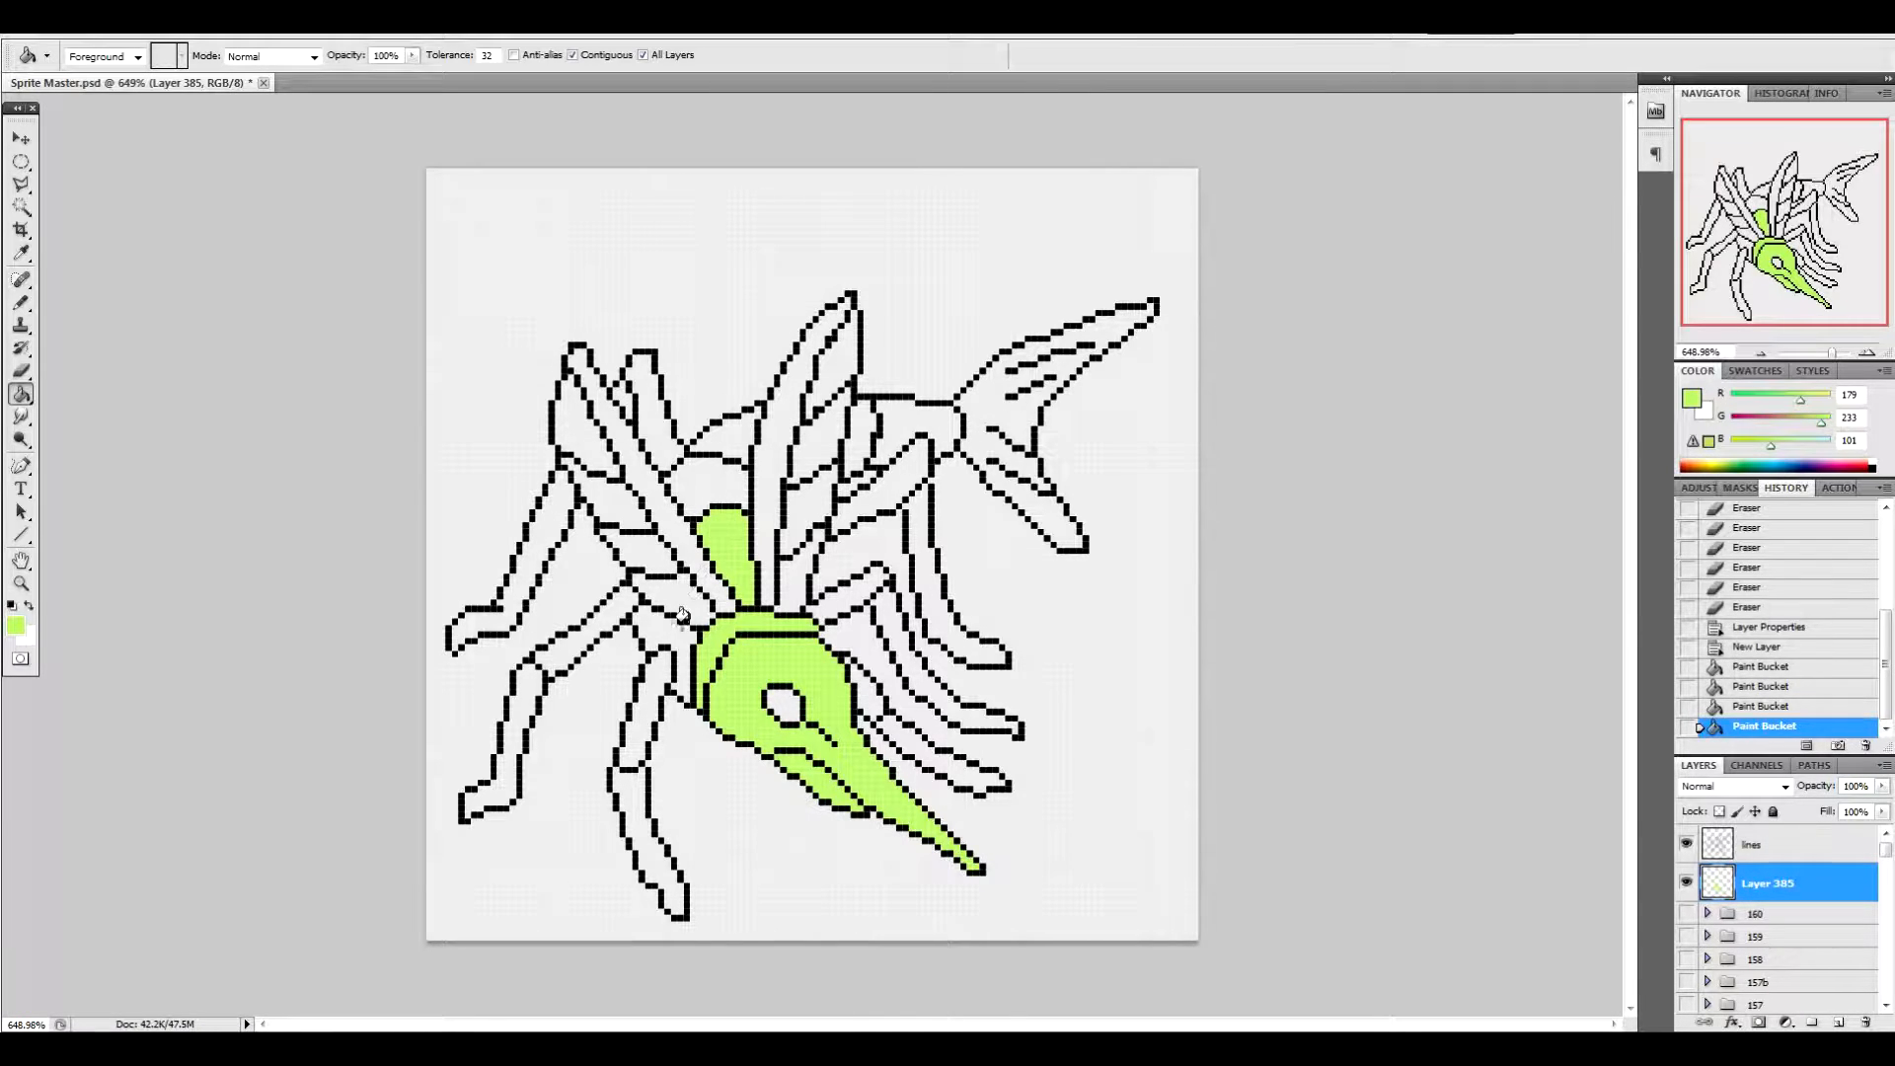
click(666, 634)
click(703, 484)
click(730, 434)
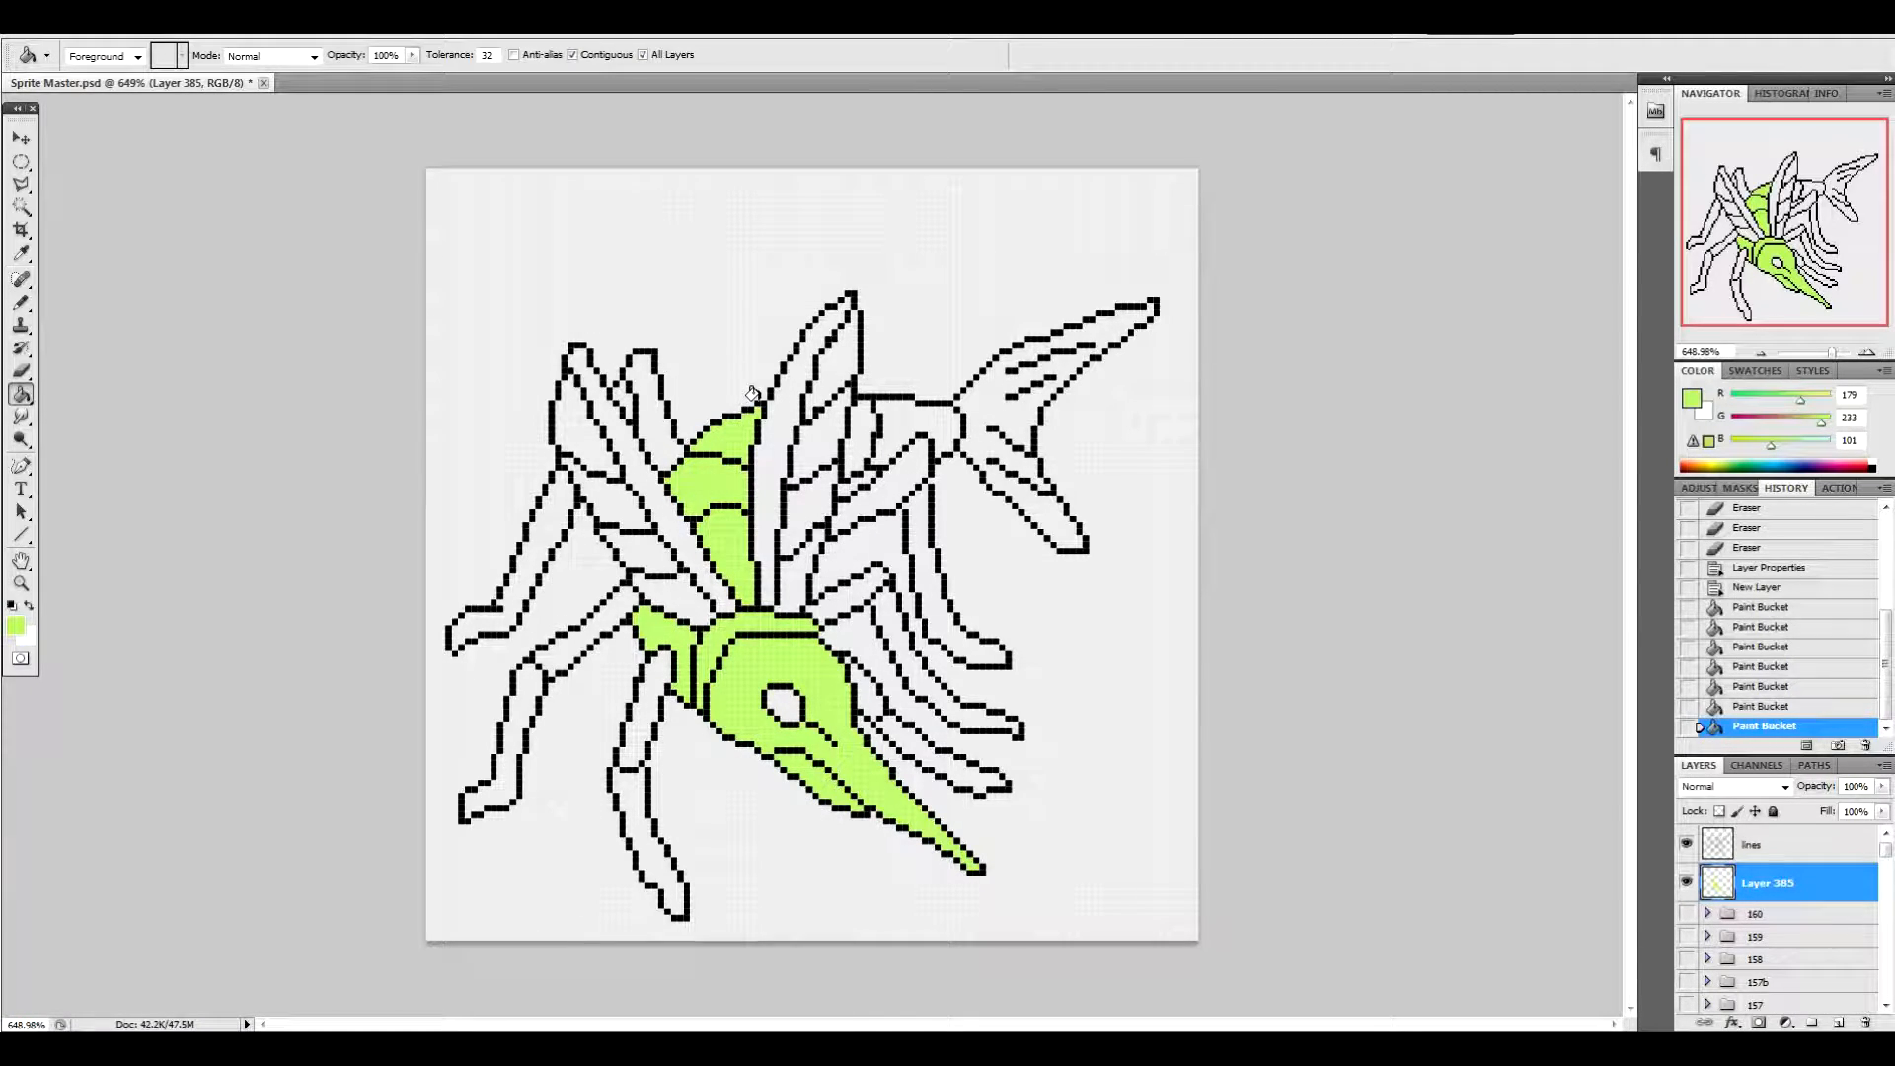
click(856, 424)
click(906, 415)
click(1028, 380)
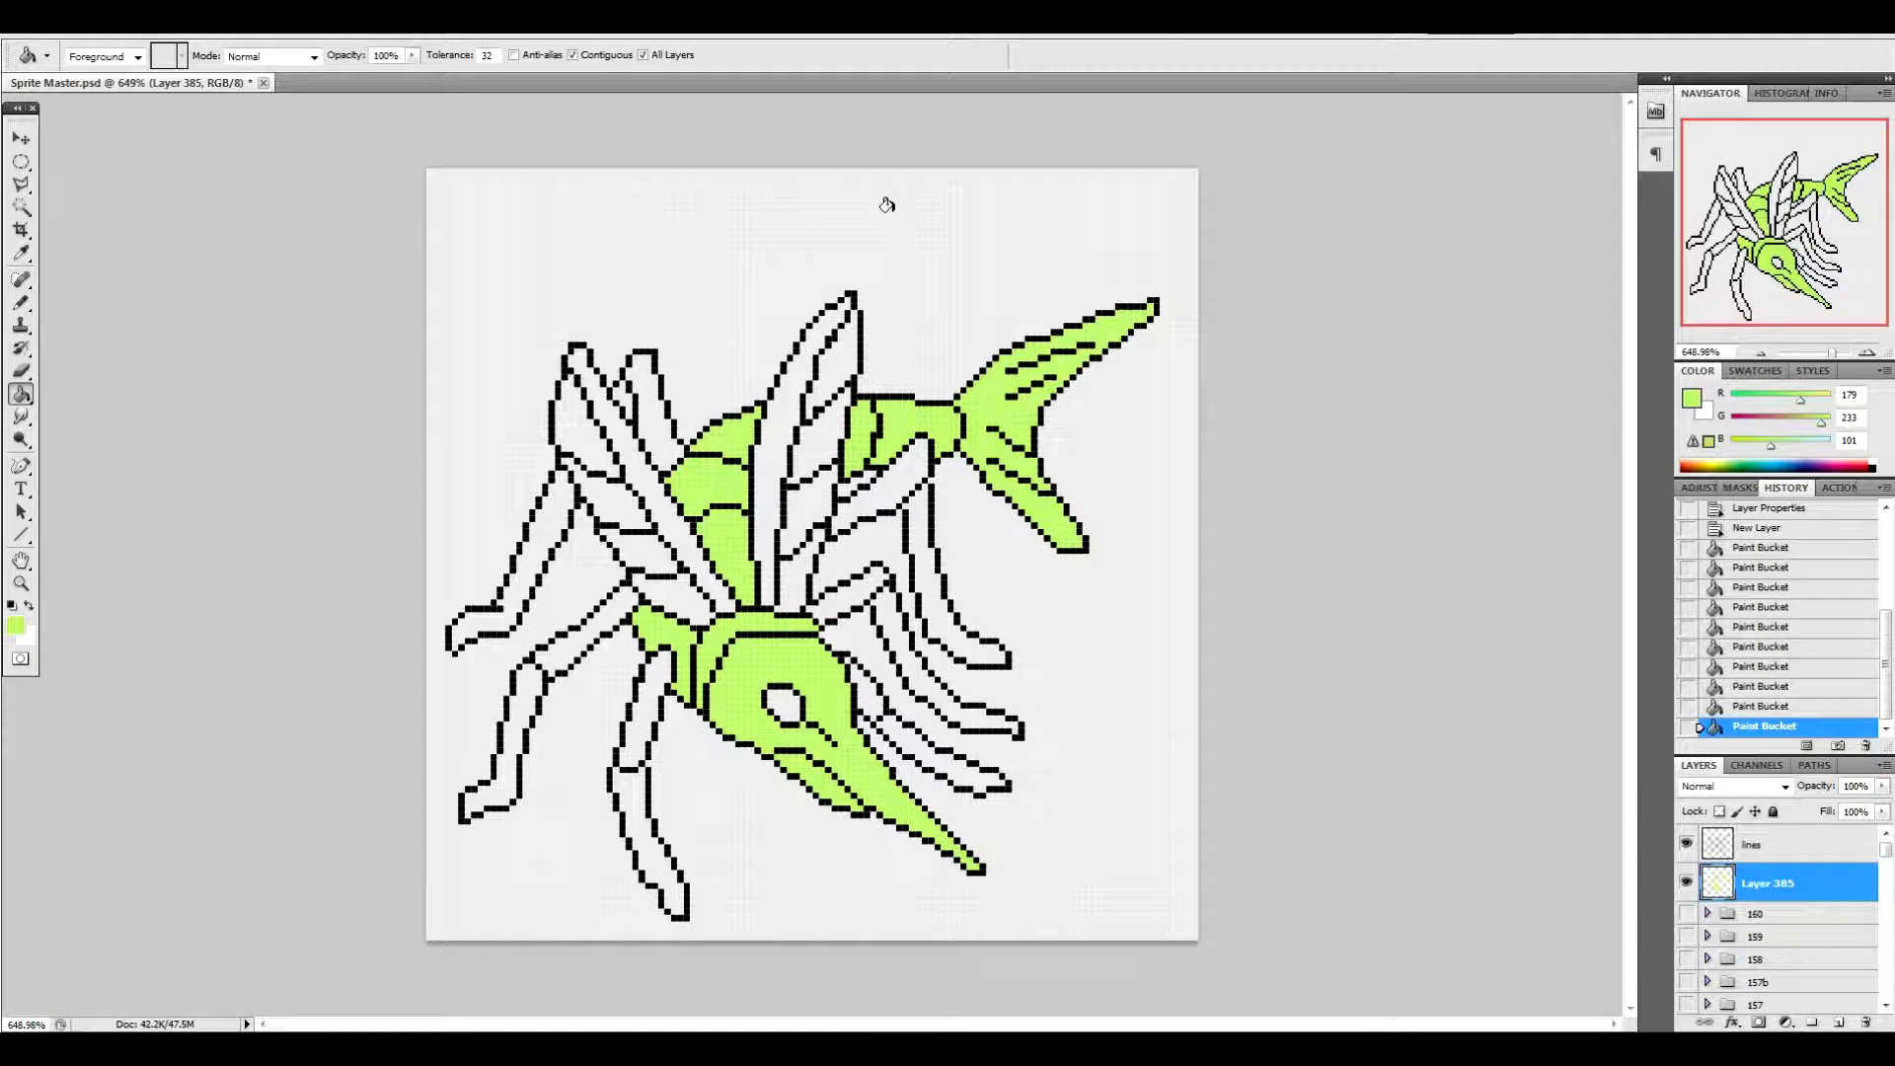
Set the foreground colour to purple 706db2 and fill the lower segments of all six legs with it
click(17, 627)
click(1232, 690)
mouse_move(1152, 680)
mouse_down()
mouse_move(1104, 665)
mouse_move(1054, 684)
mouse_up()
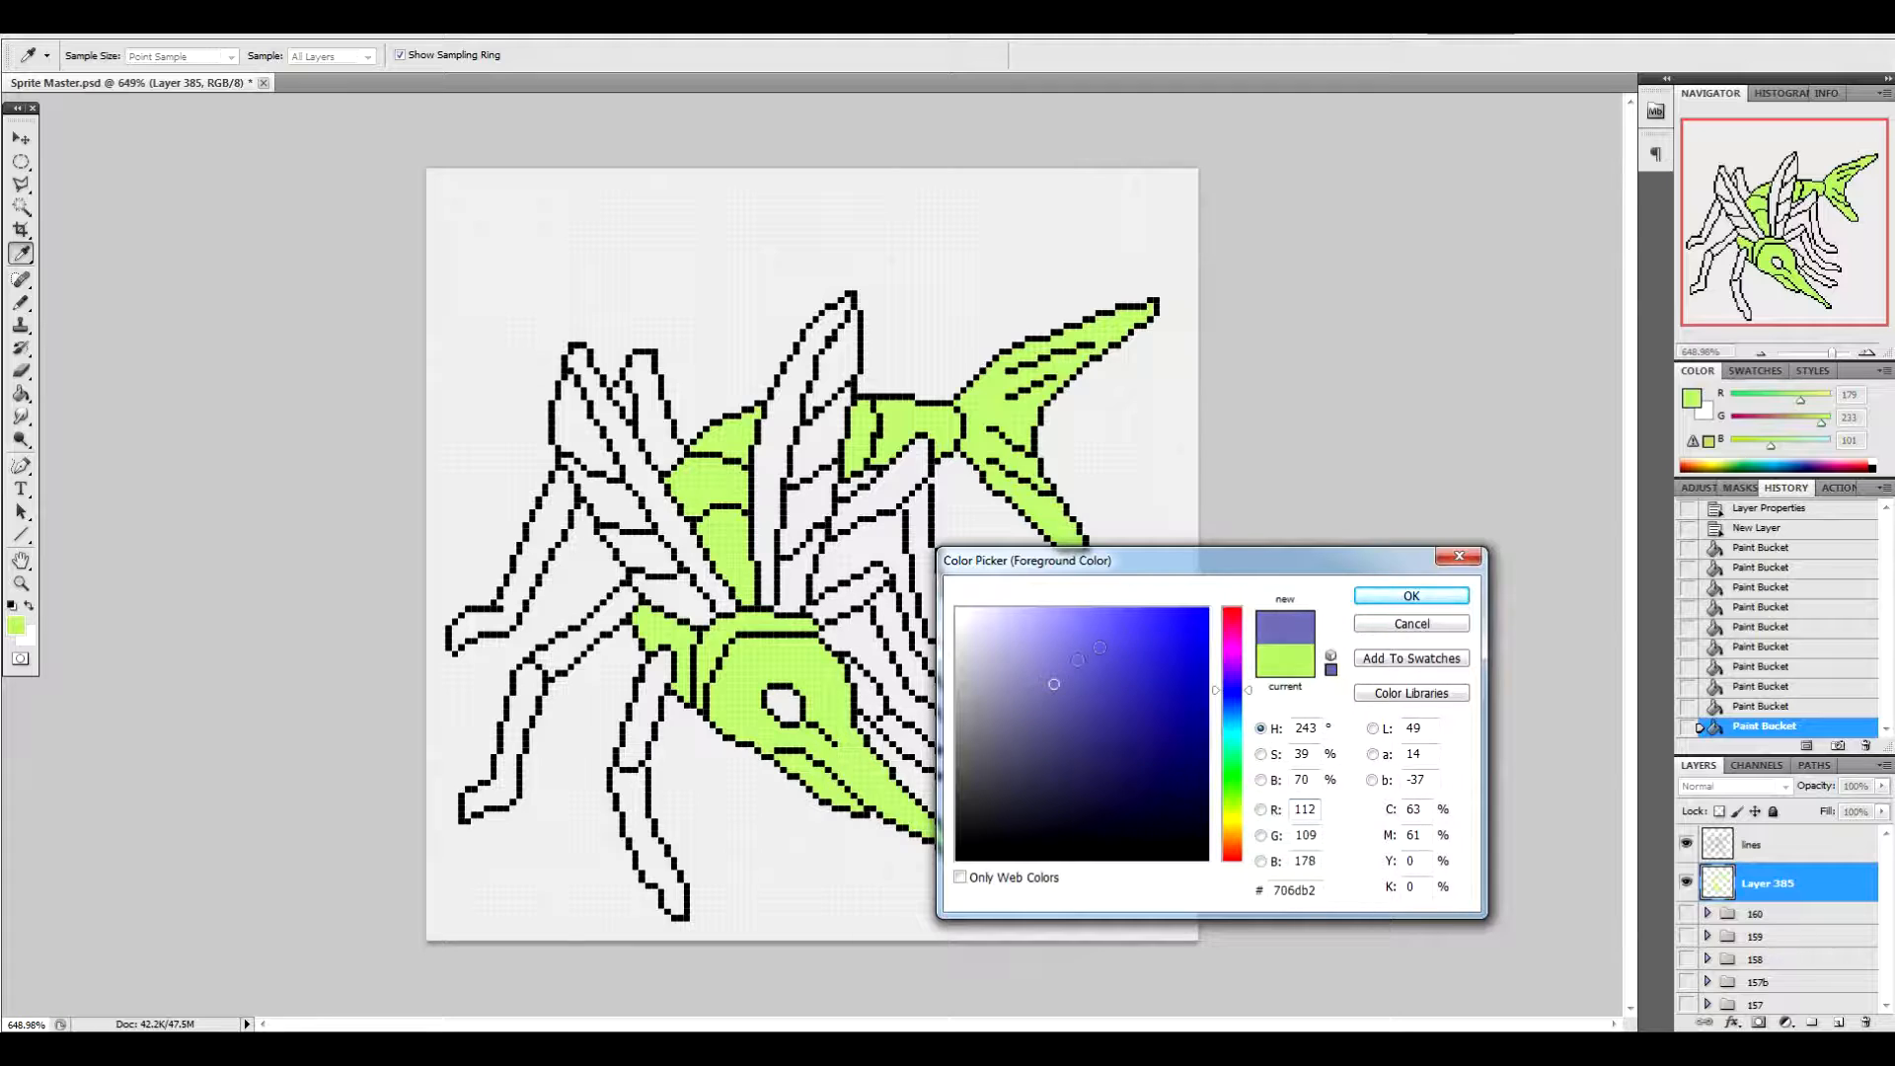
click(1397, 598)
click(631, 801)
click(513, 767)
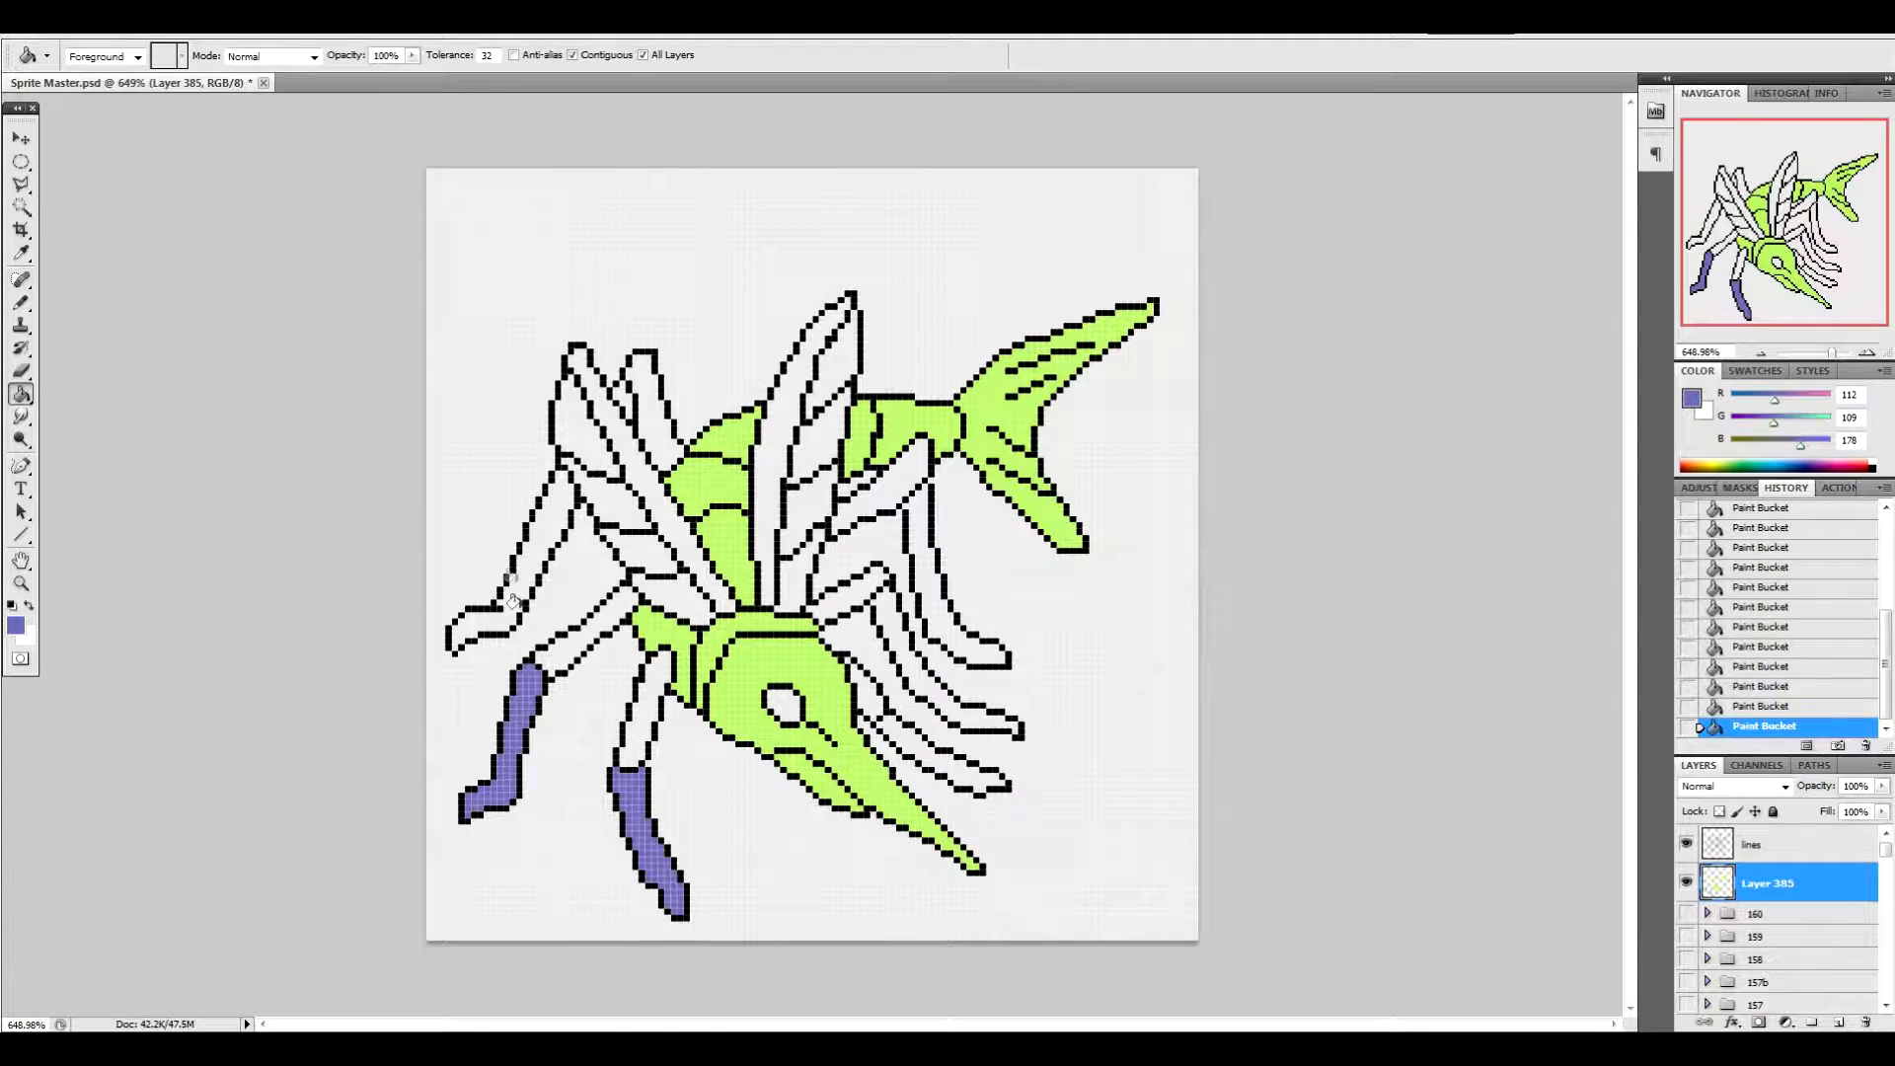
click(536, 541)
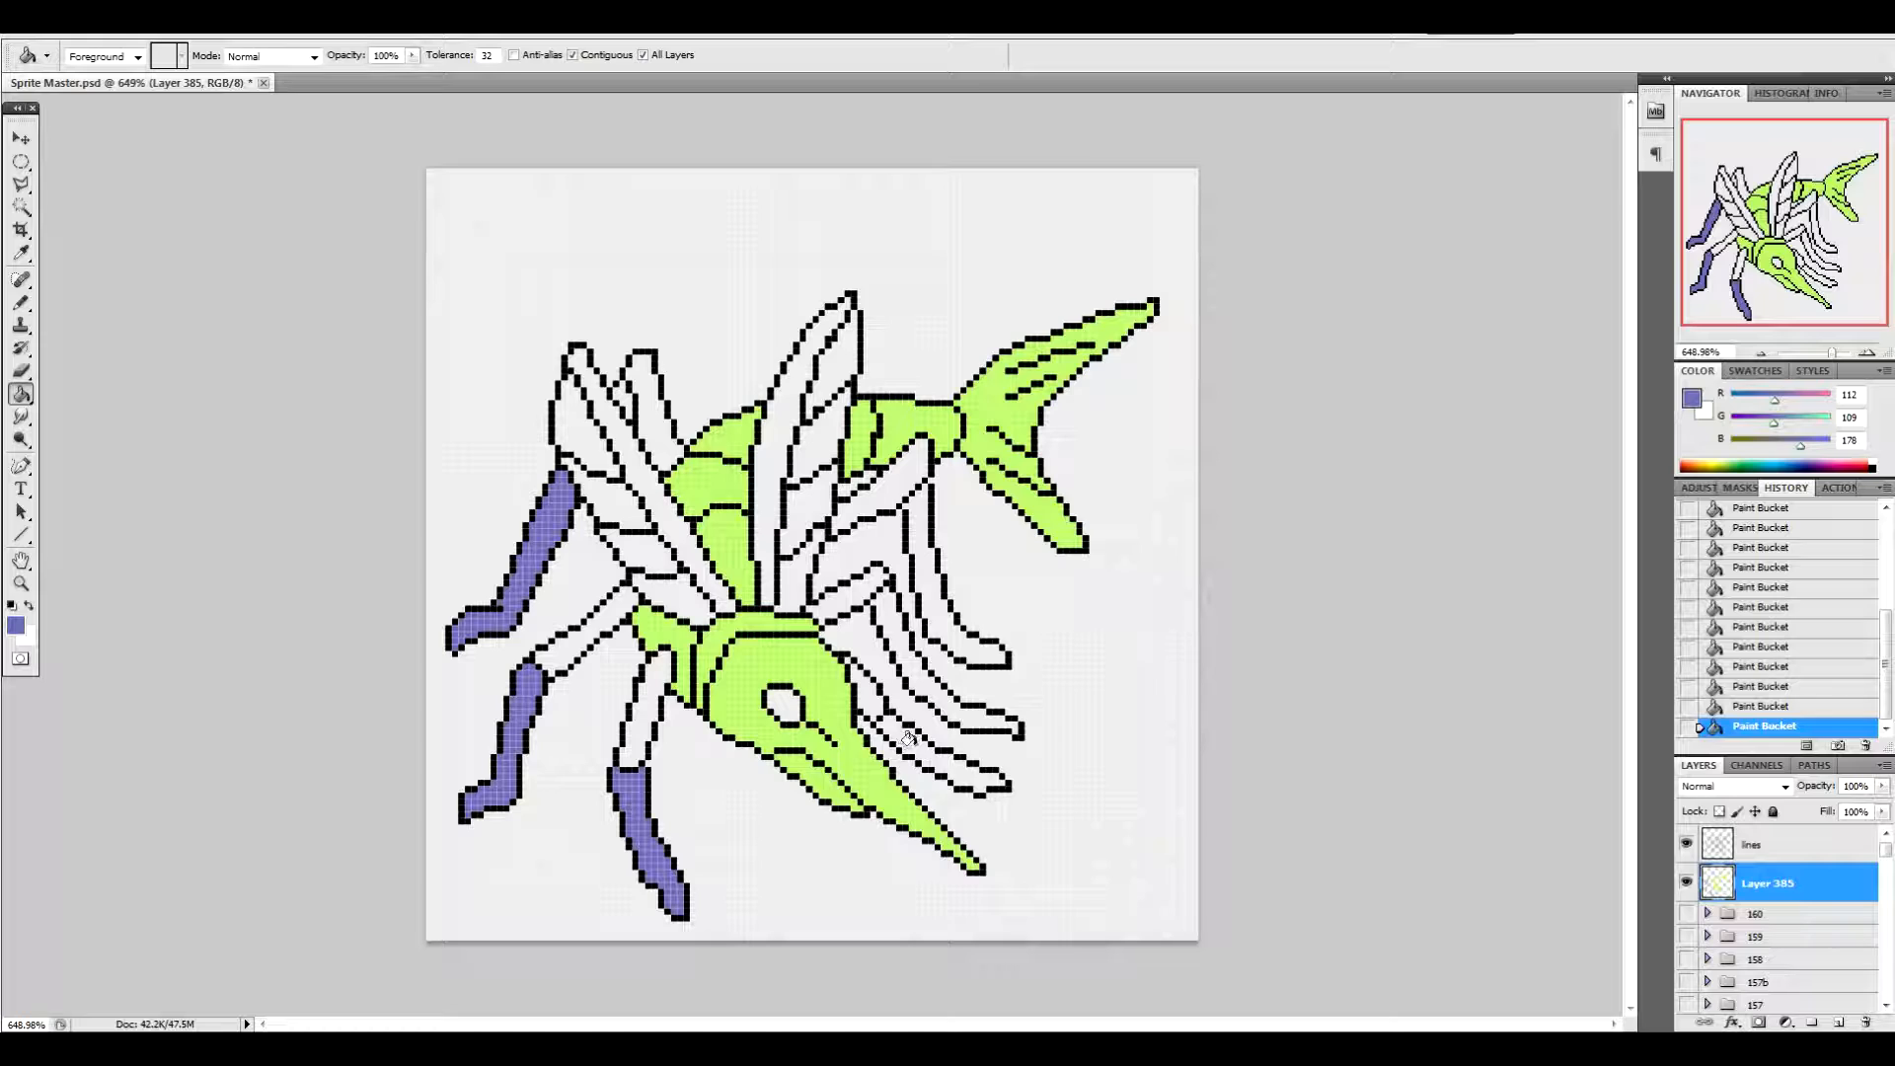
click(908, 739)
click(913, 691)
click(946, 597)
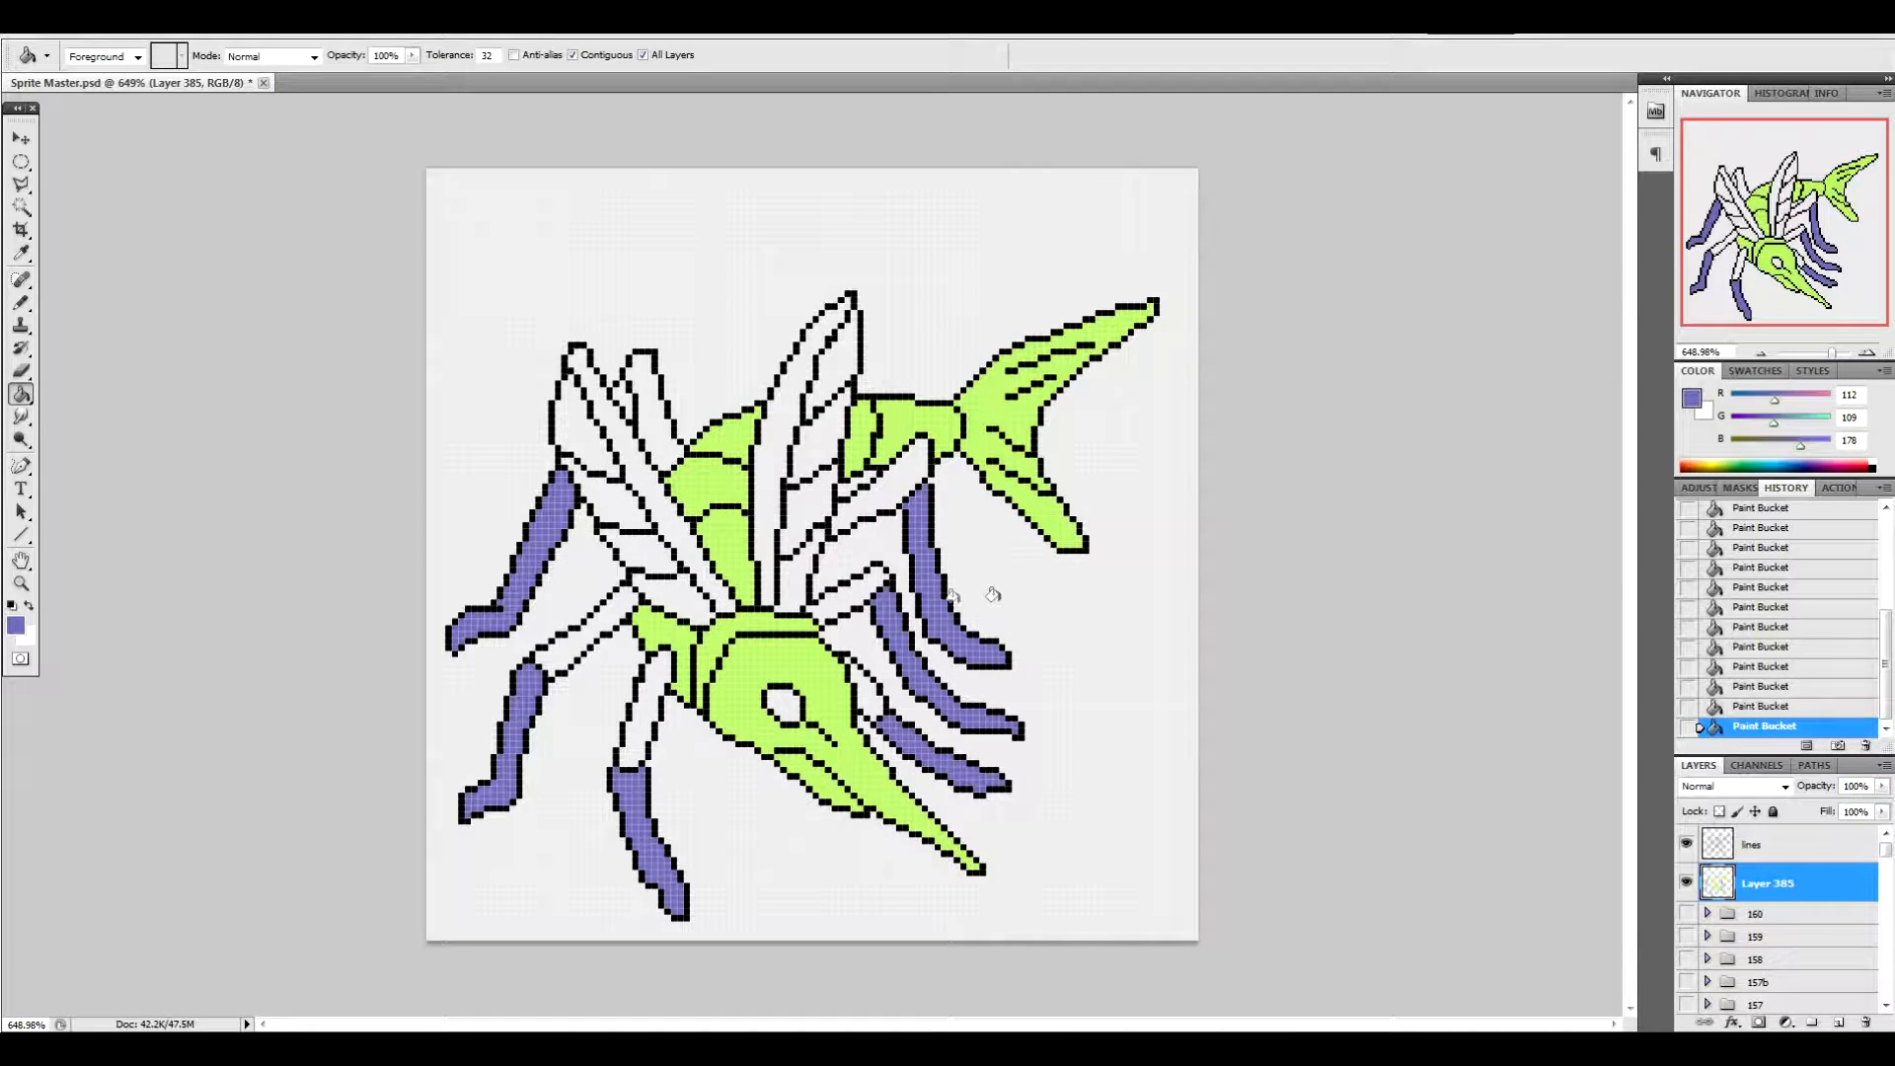
Sample the light green b3e965 from the body and fill the upper segments of all six legs with it
click(16, 625)
click(734, 426)
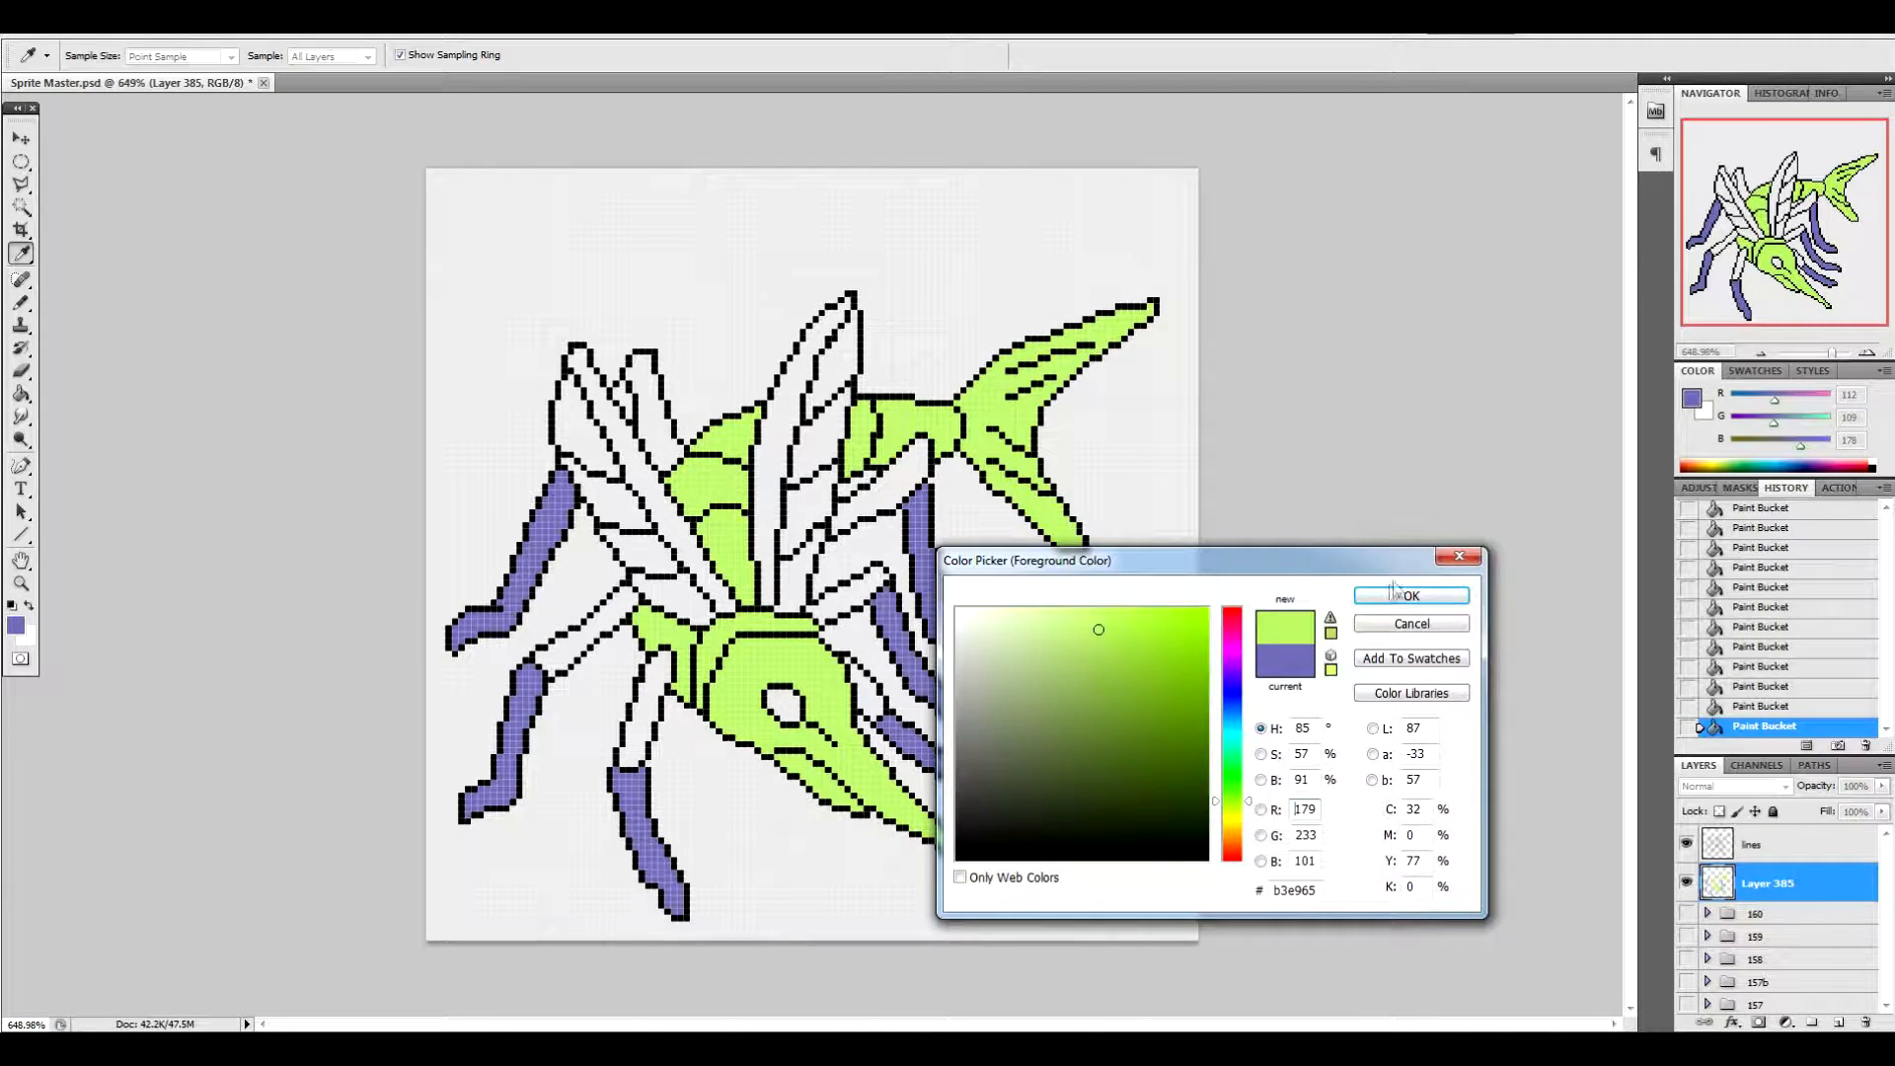
key(Return)
key(g)
click(652, 415)
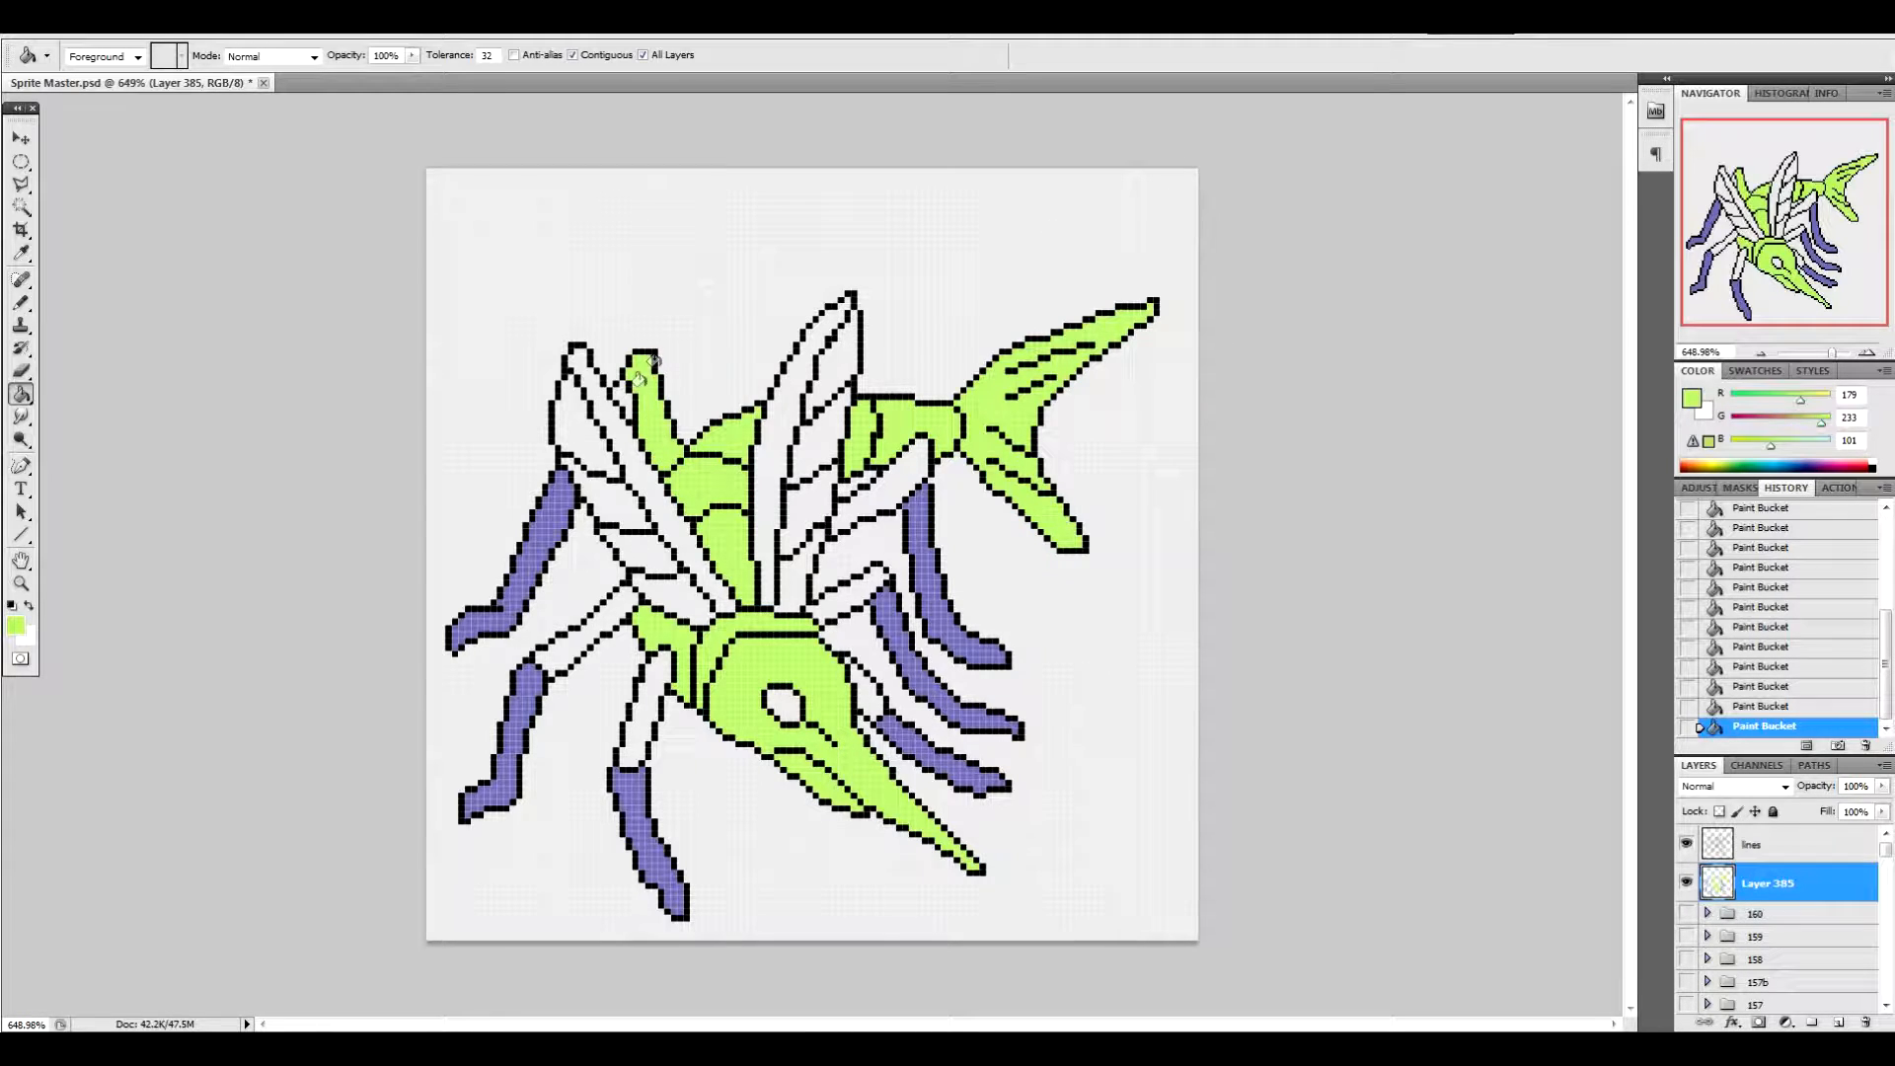
click(612, 620)
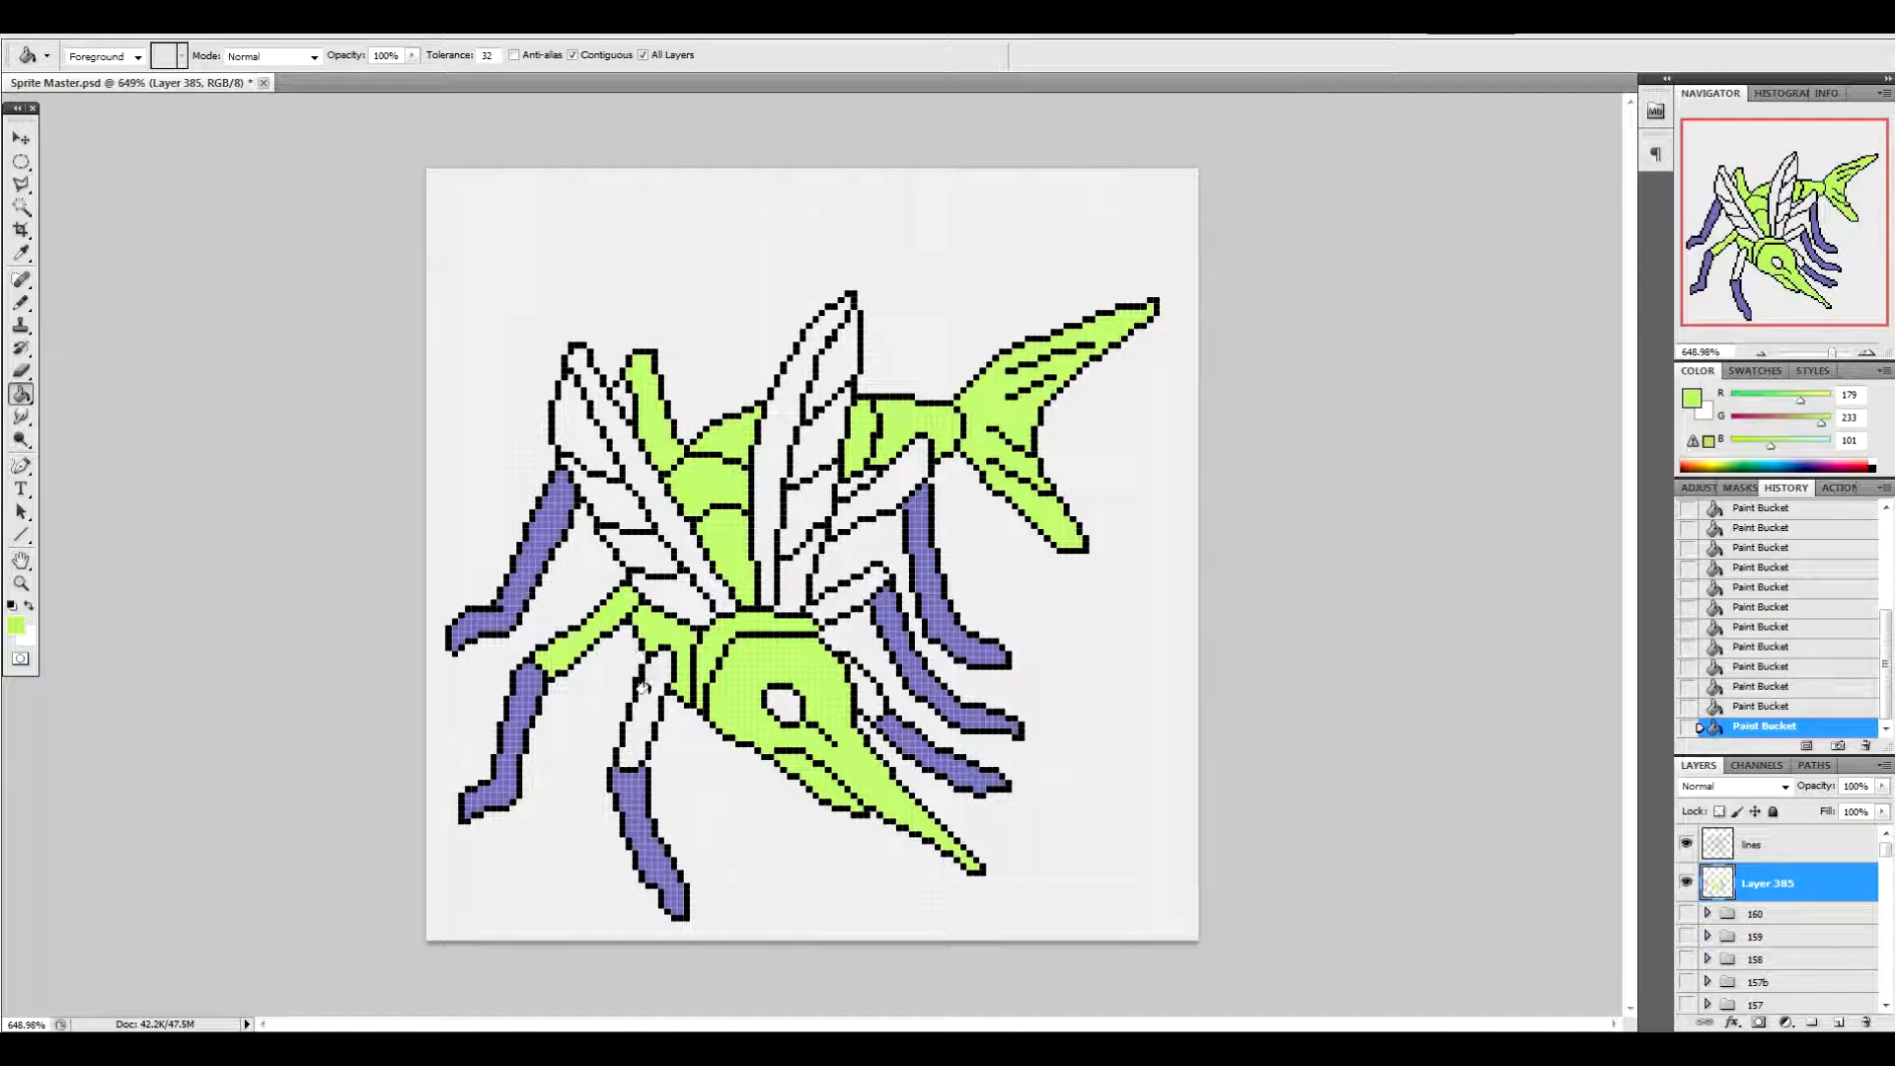
click(651, 671)
click(864, 686)
click(858, 592)
click(900, 464)
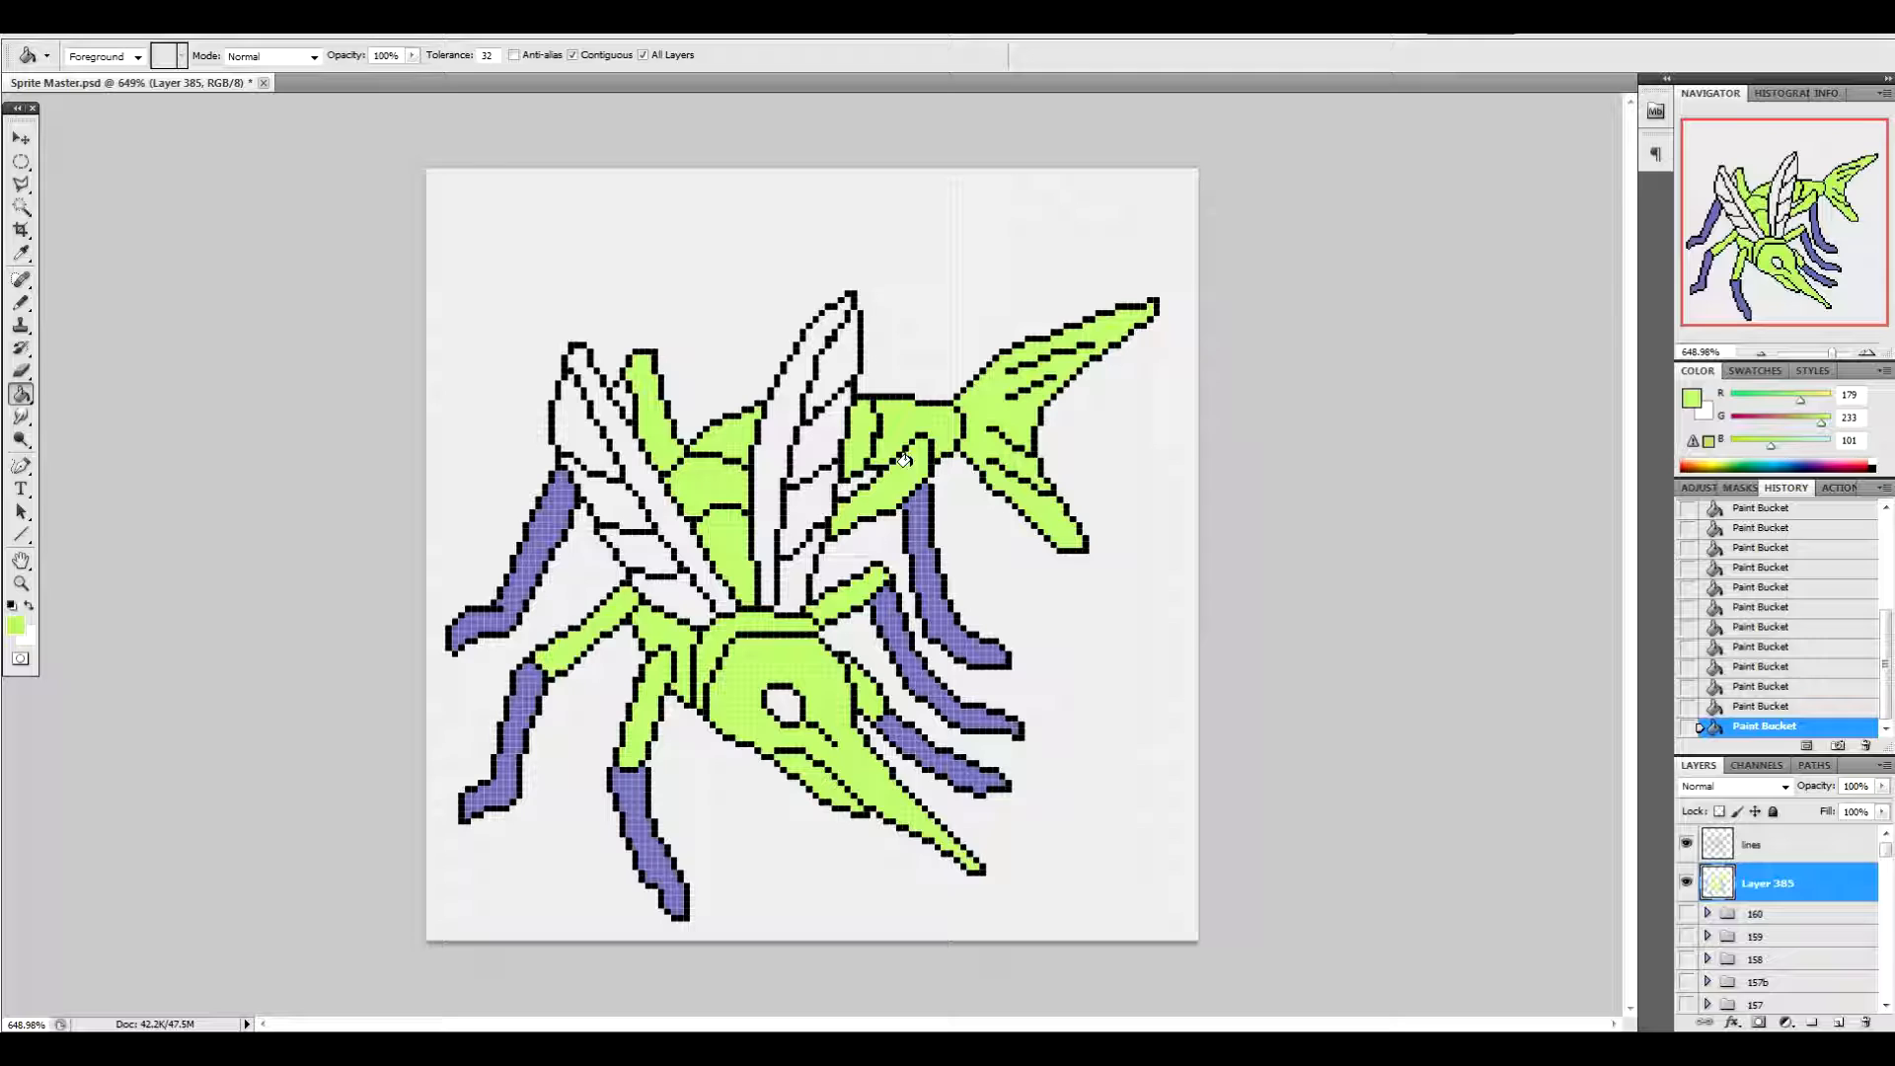
Sample the purple 706db2 from a leg and fill the small leg gap between the wing and the raised hind leg
click(17, 626)
click(548, 533)
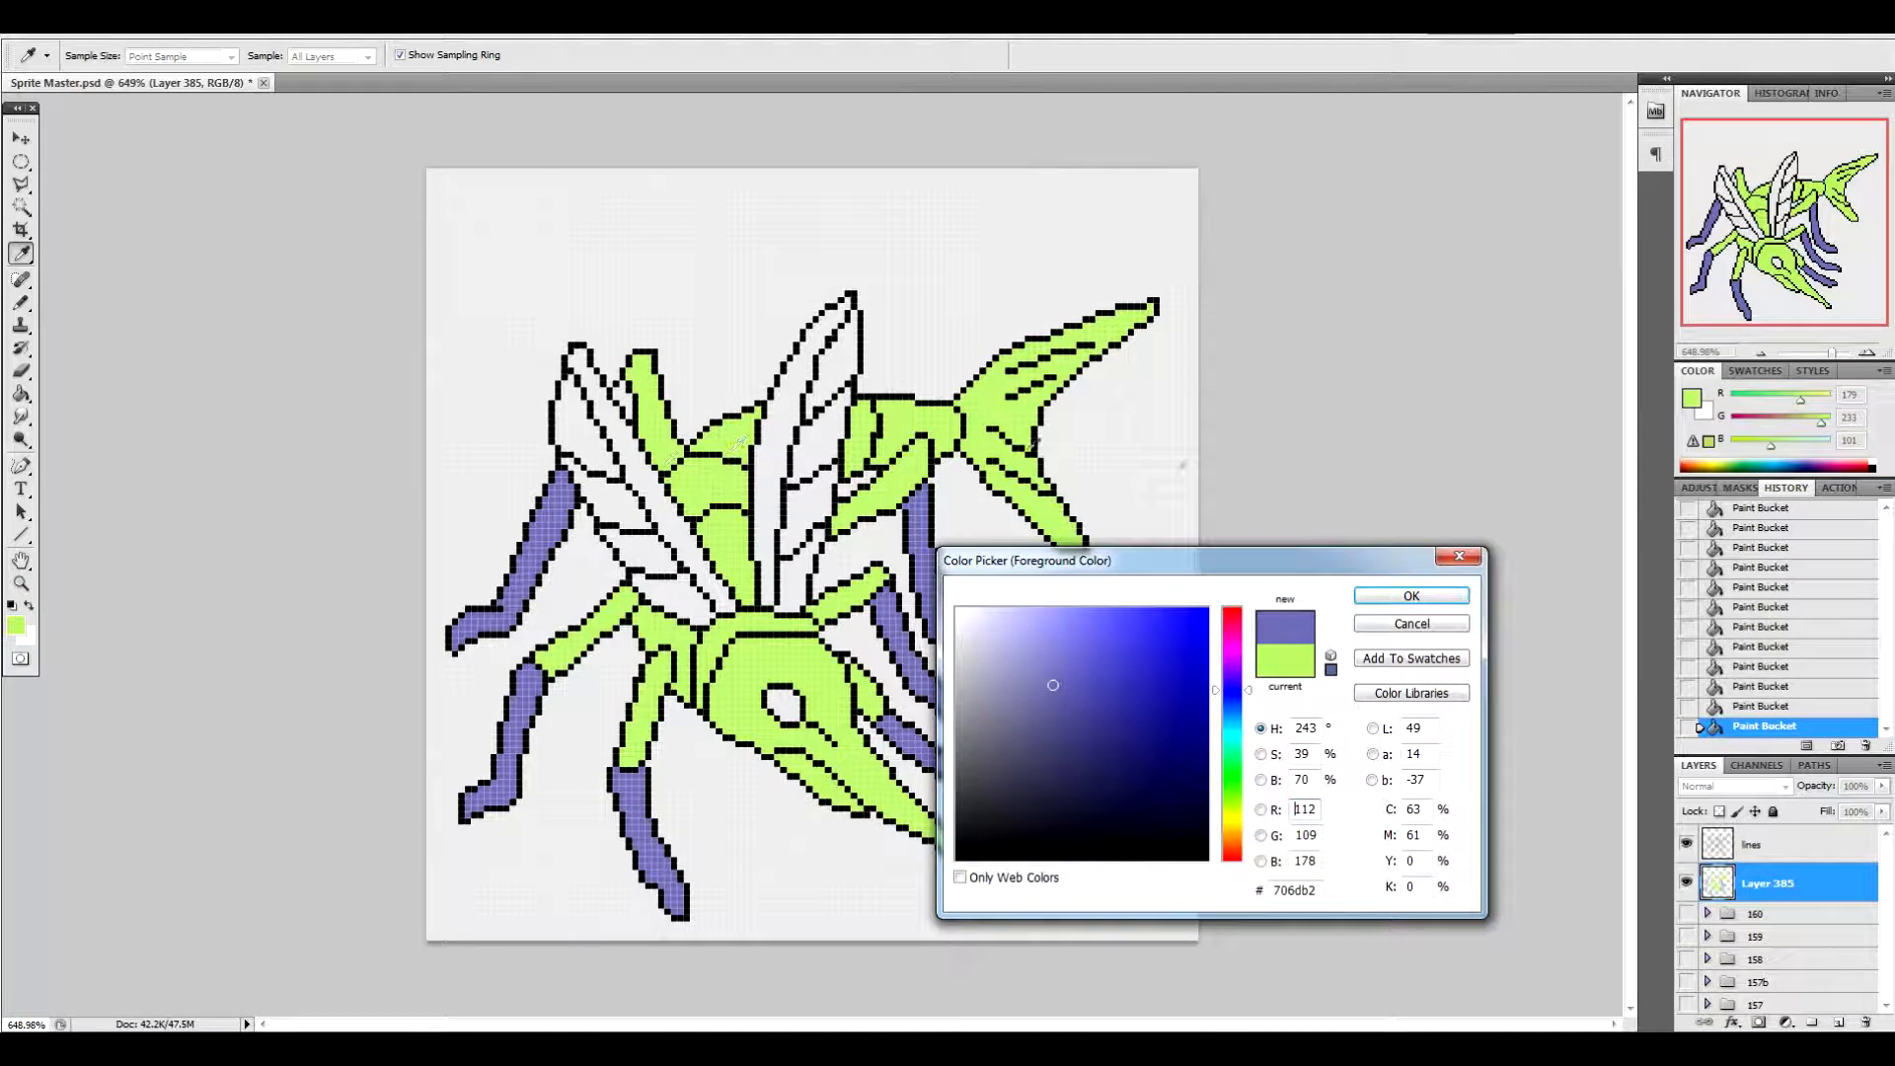
click(1421, 598)
click(620, 395)
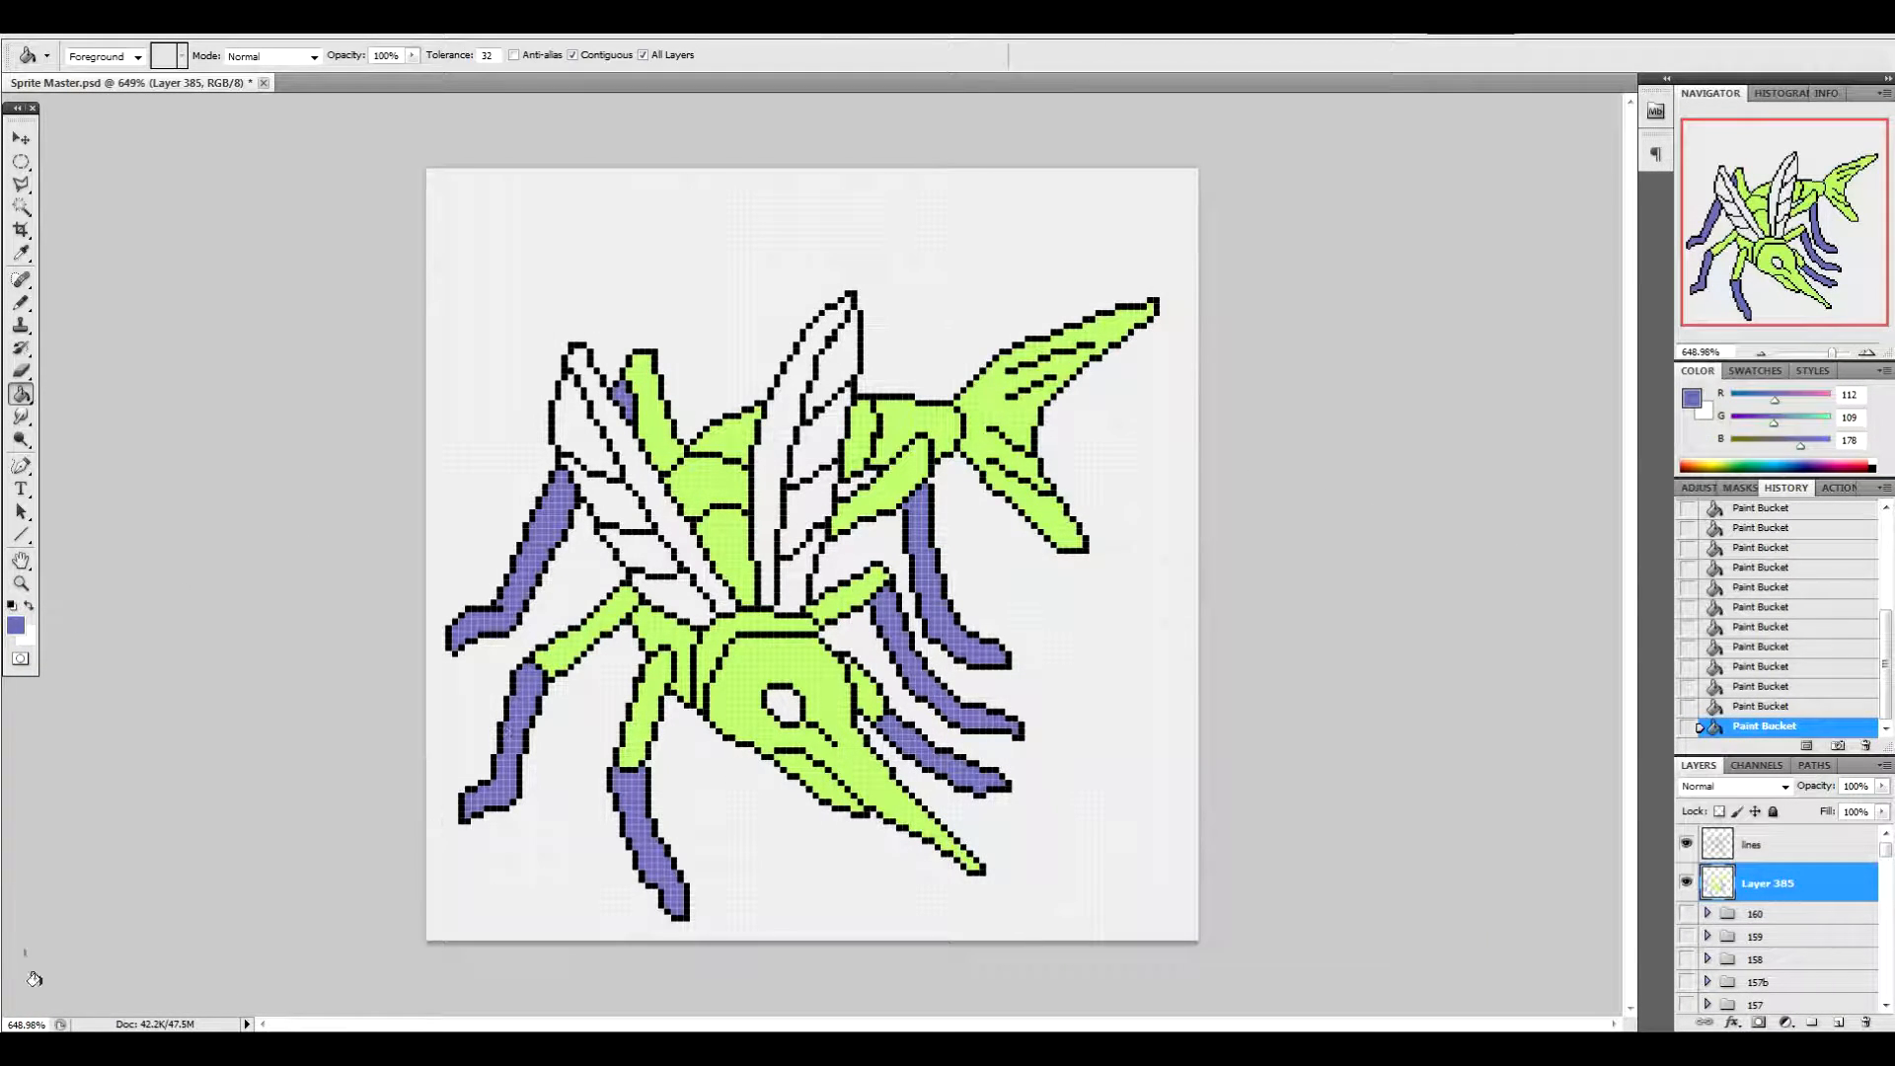
Set the foreground colour to the warm grey b1af9e
click(16, 626)
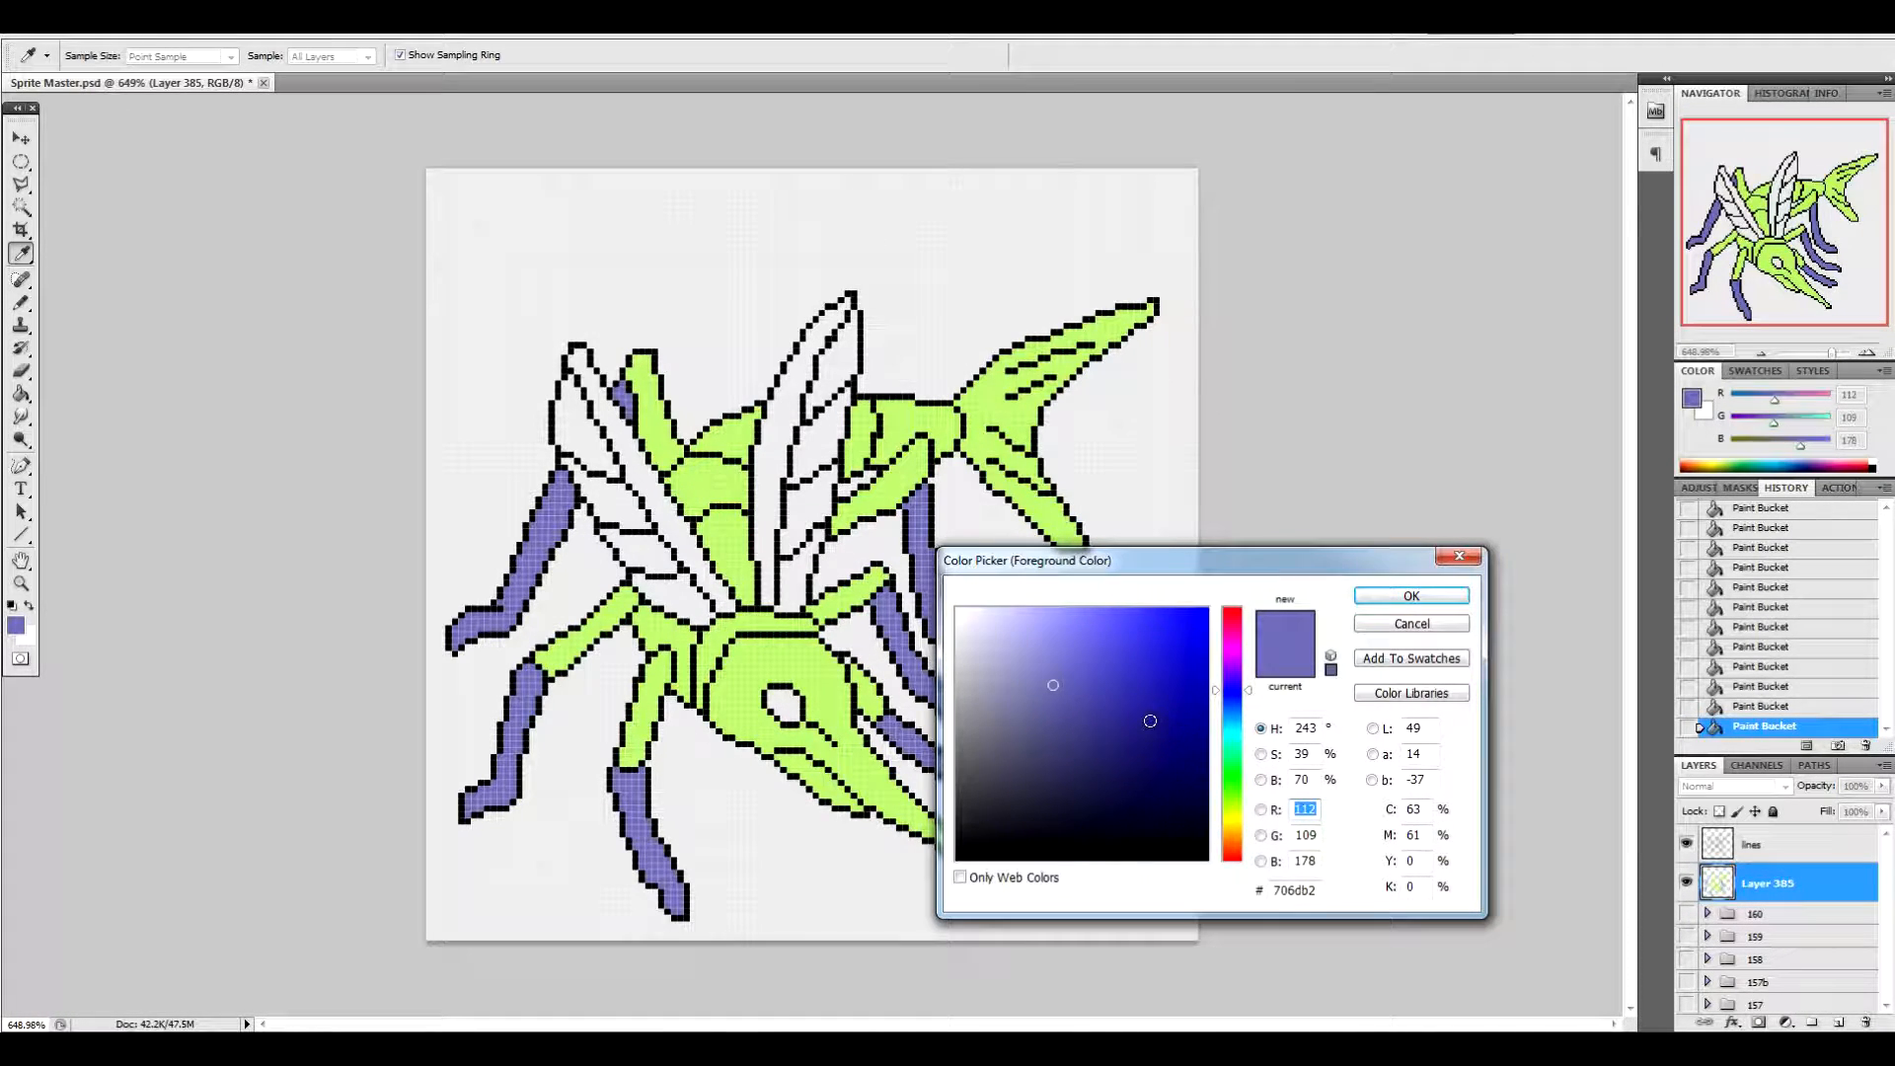
drag(1239, 814, 1236, 824)
drag(1052, 686, 1105, 705)
click(1391, 597)
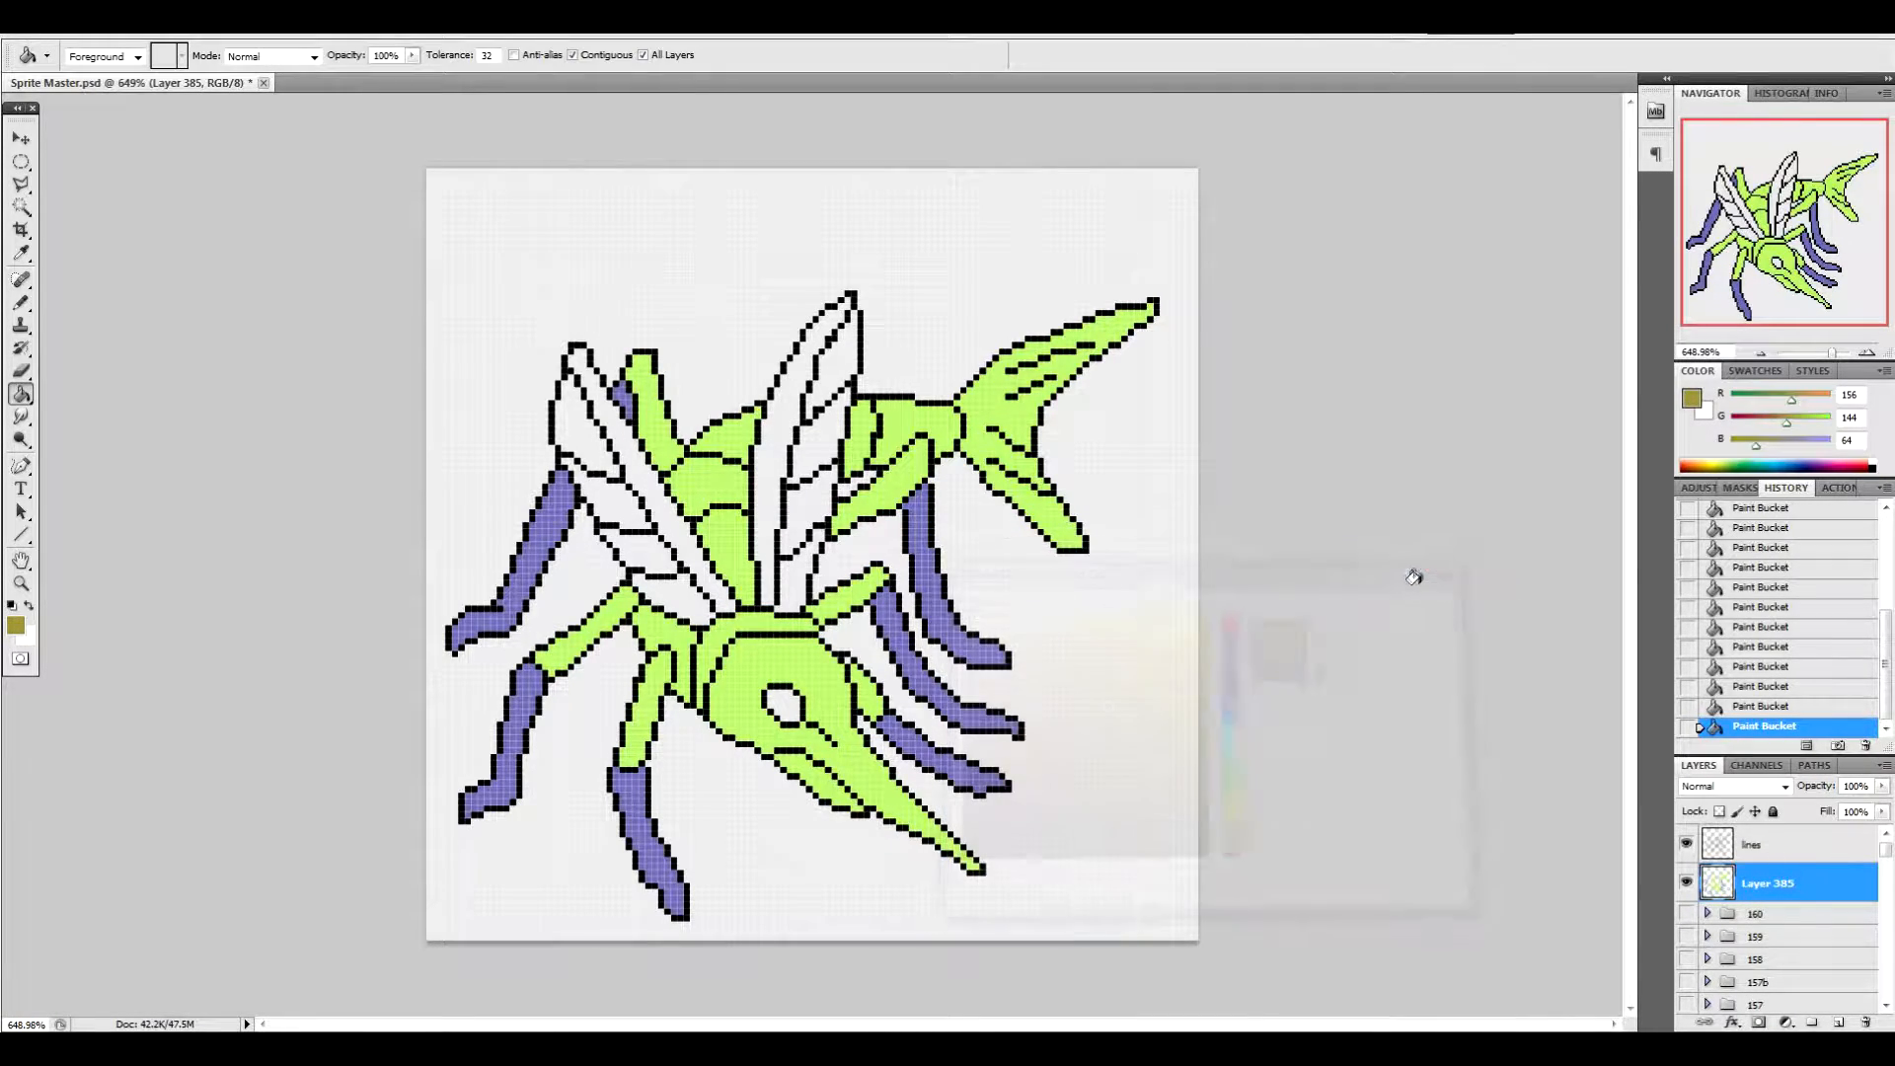
click(16, 624)
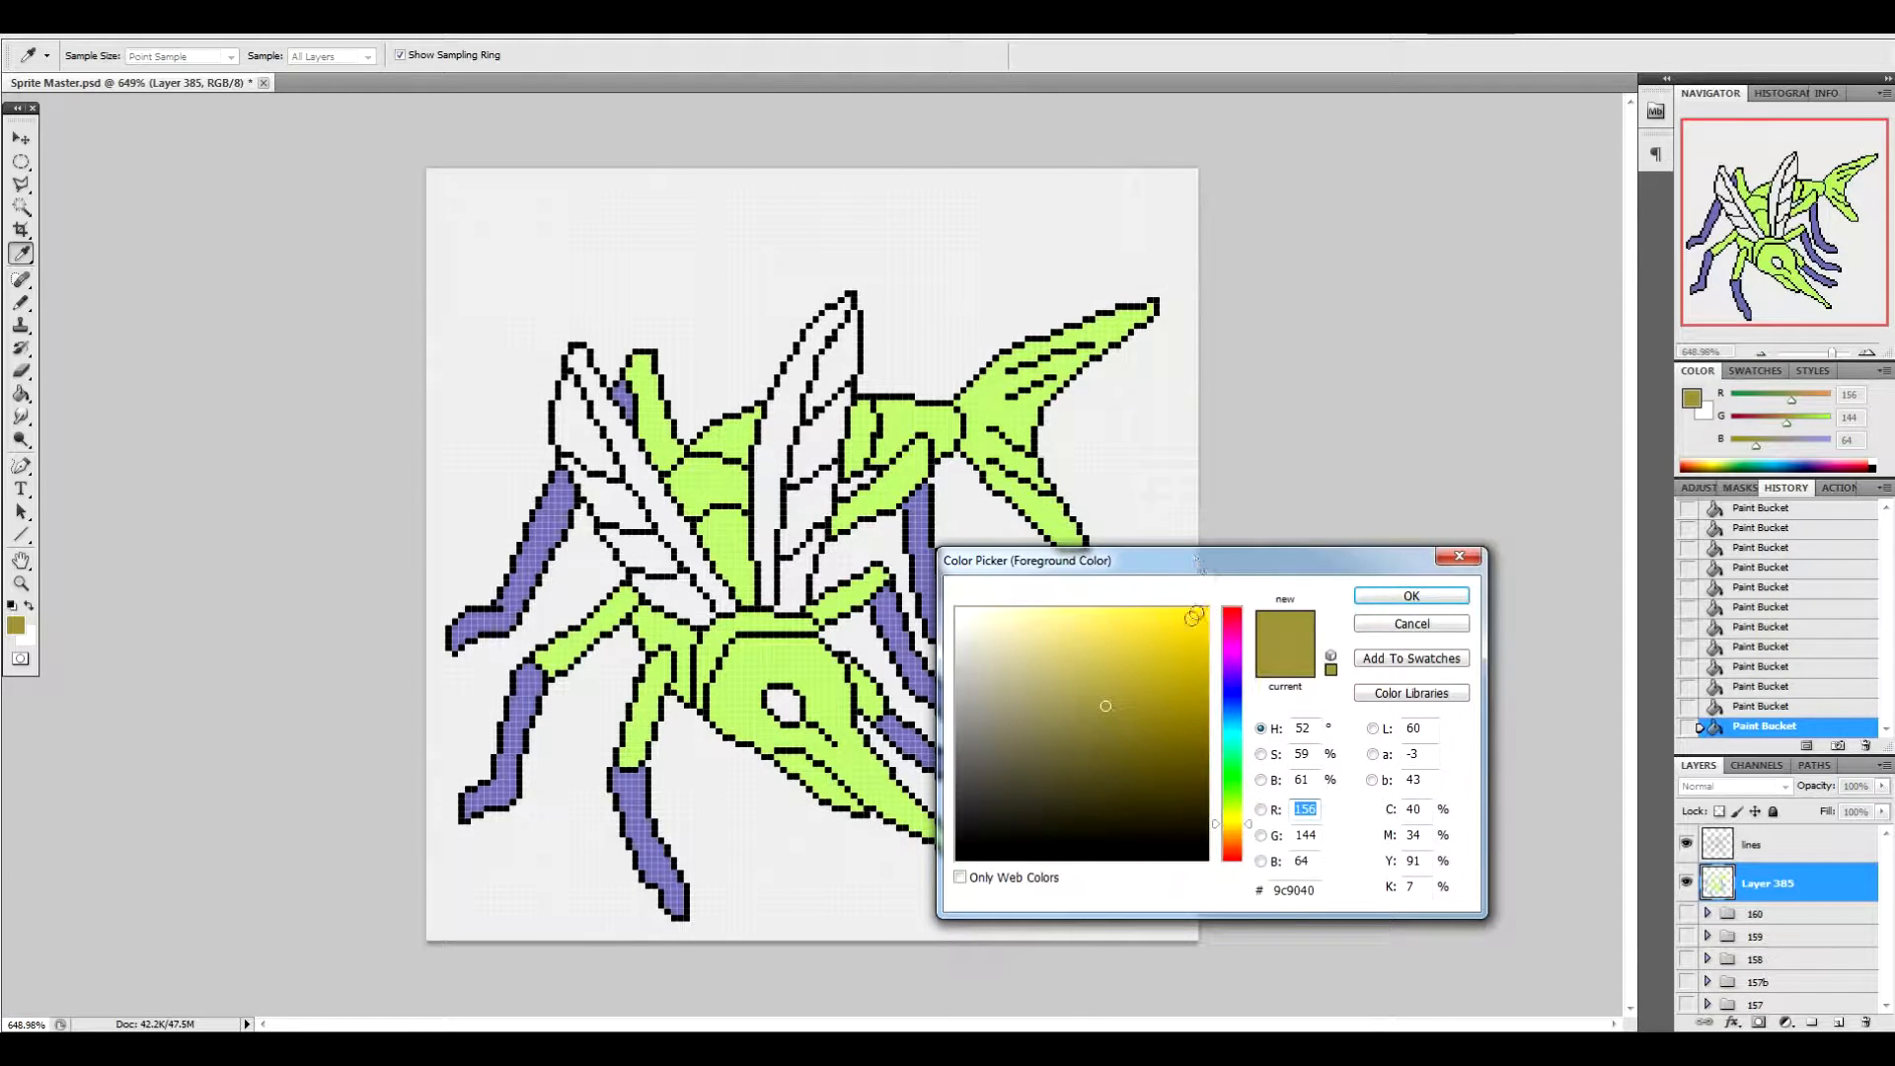
click(998, 702)
mouse_move(998, 702)
mouse_down()
mouse_move(991, 729)
mouse_move(981, 684)
mouse_up()
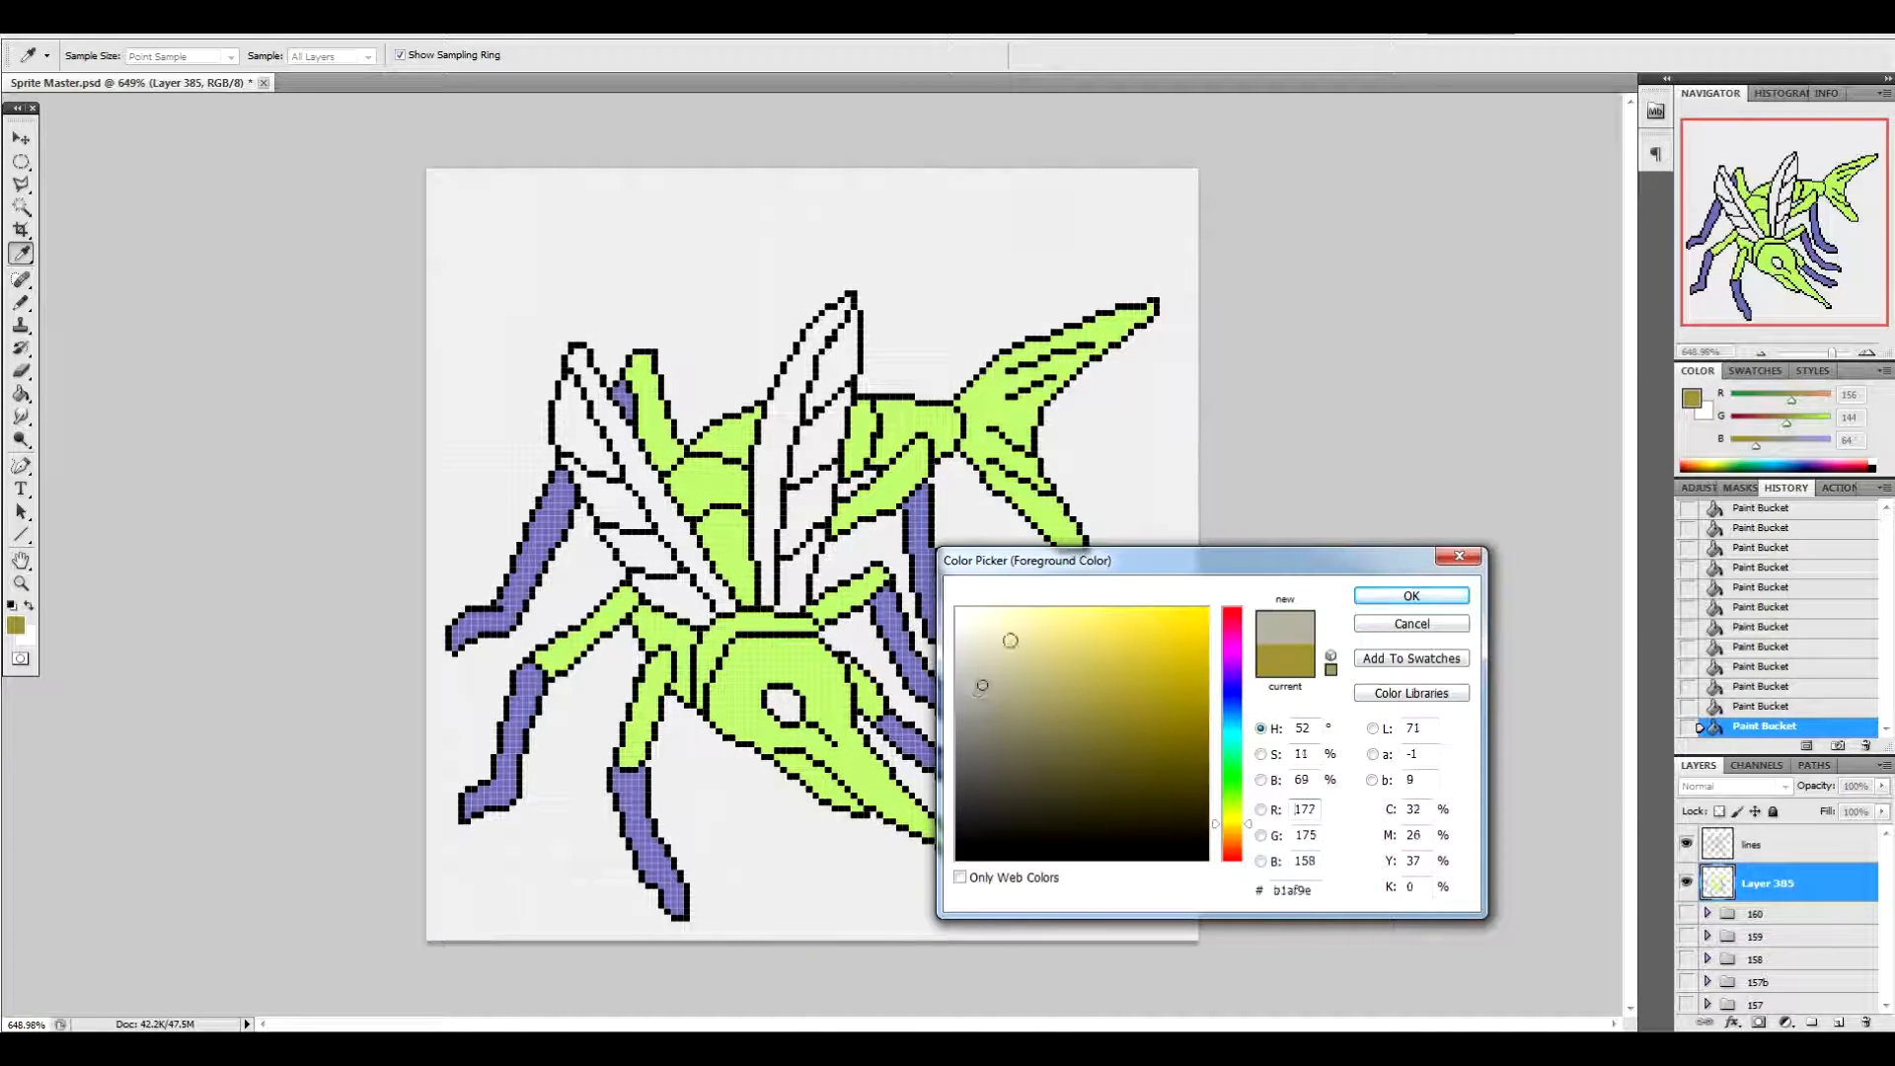
click(1409, 596)
Fill every section of both wings with the warm grey using Paint Bucket
click(834, 363)
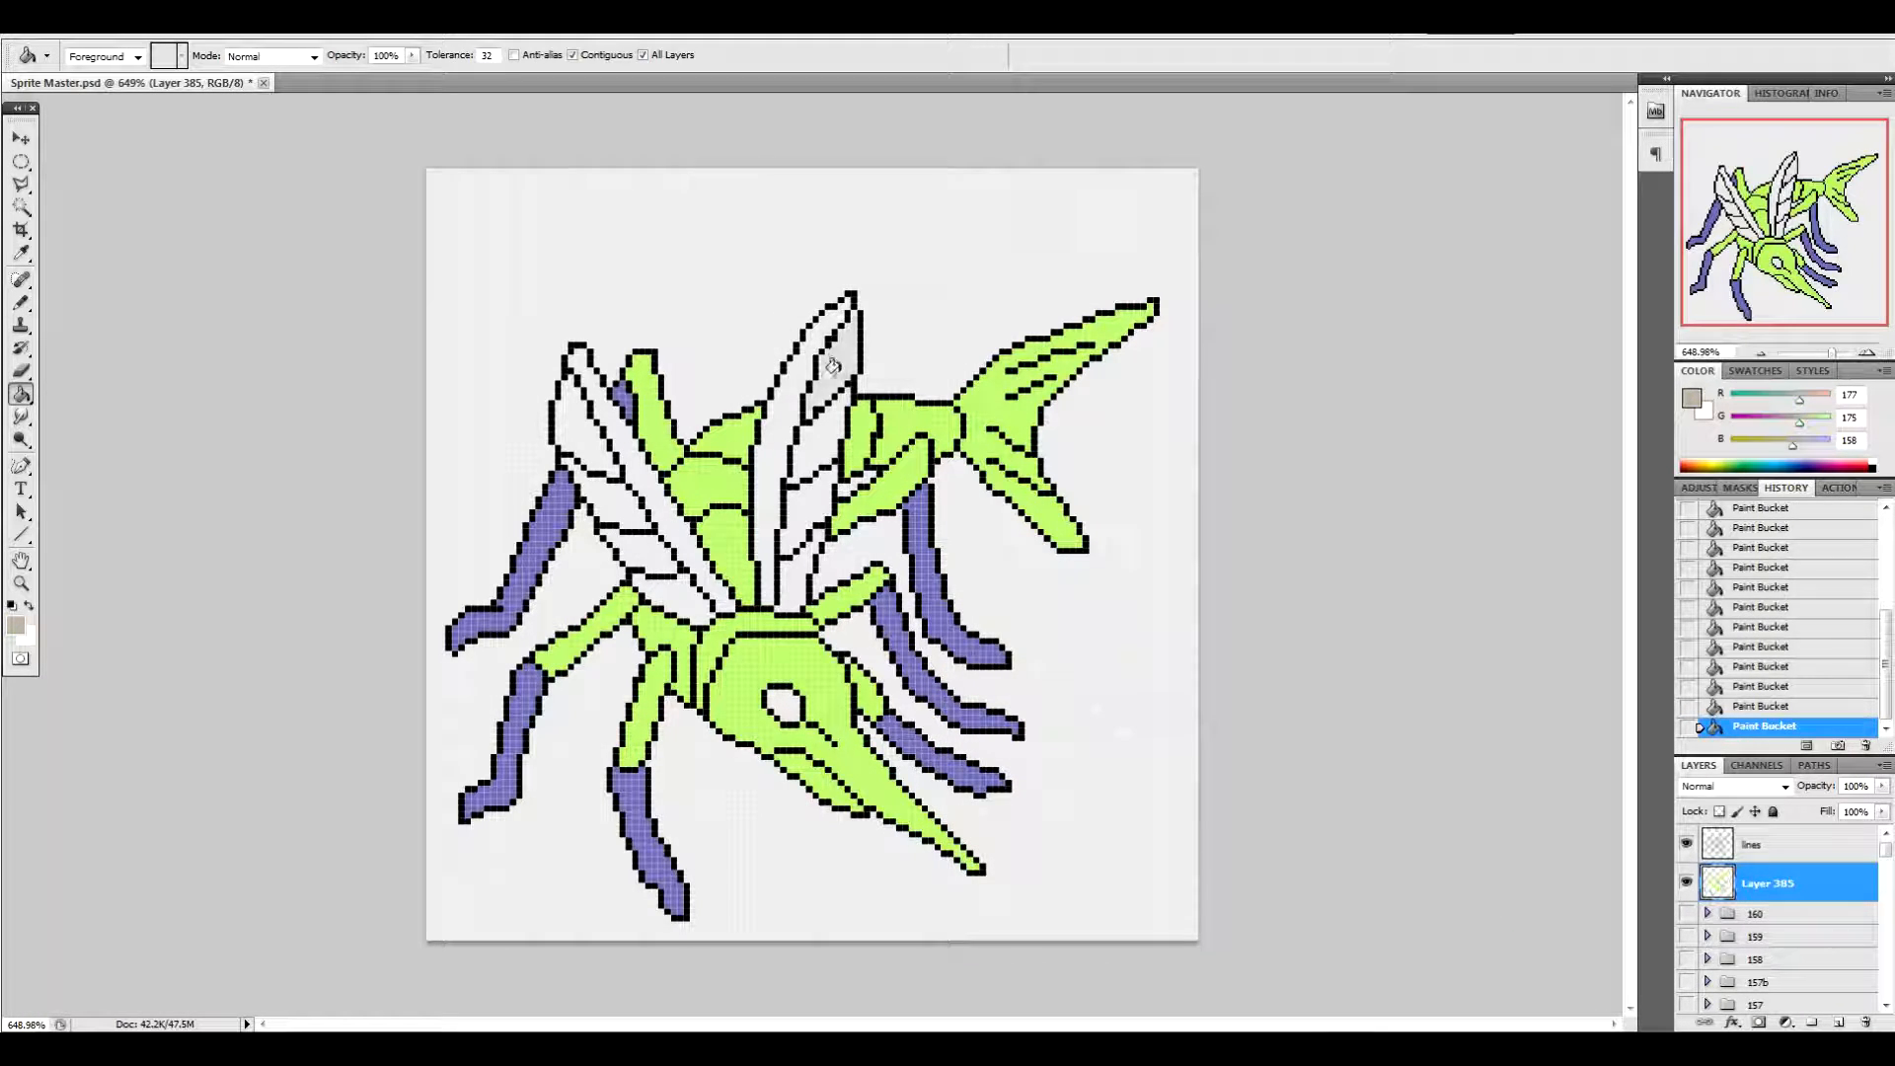
click(821, 434)
click(776, 453)
click(801, 509)
click(793, 569)
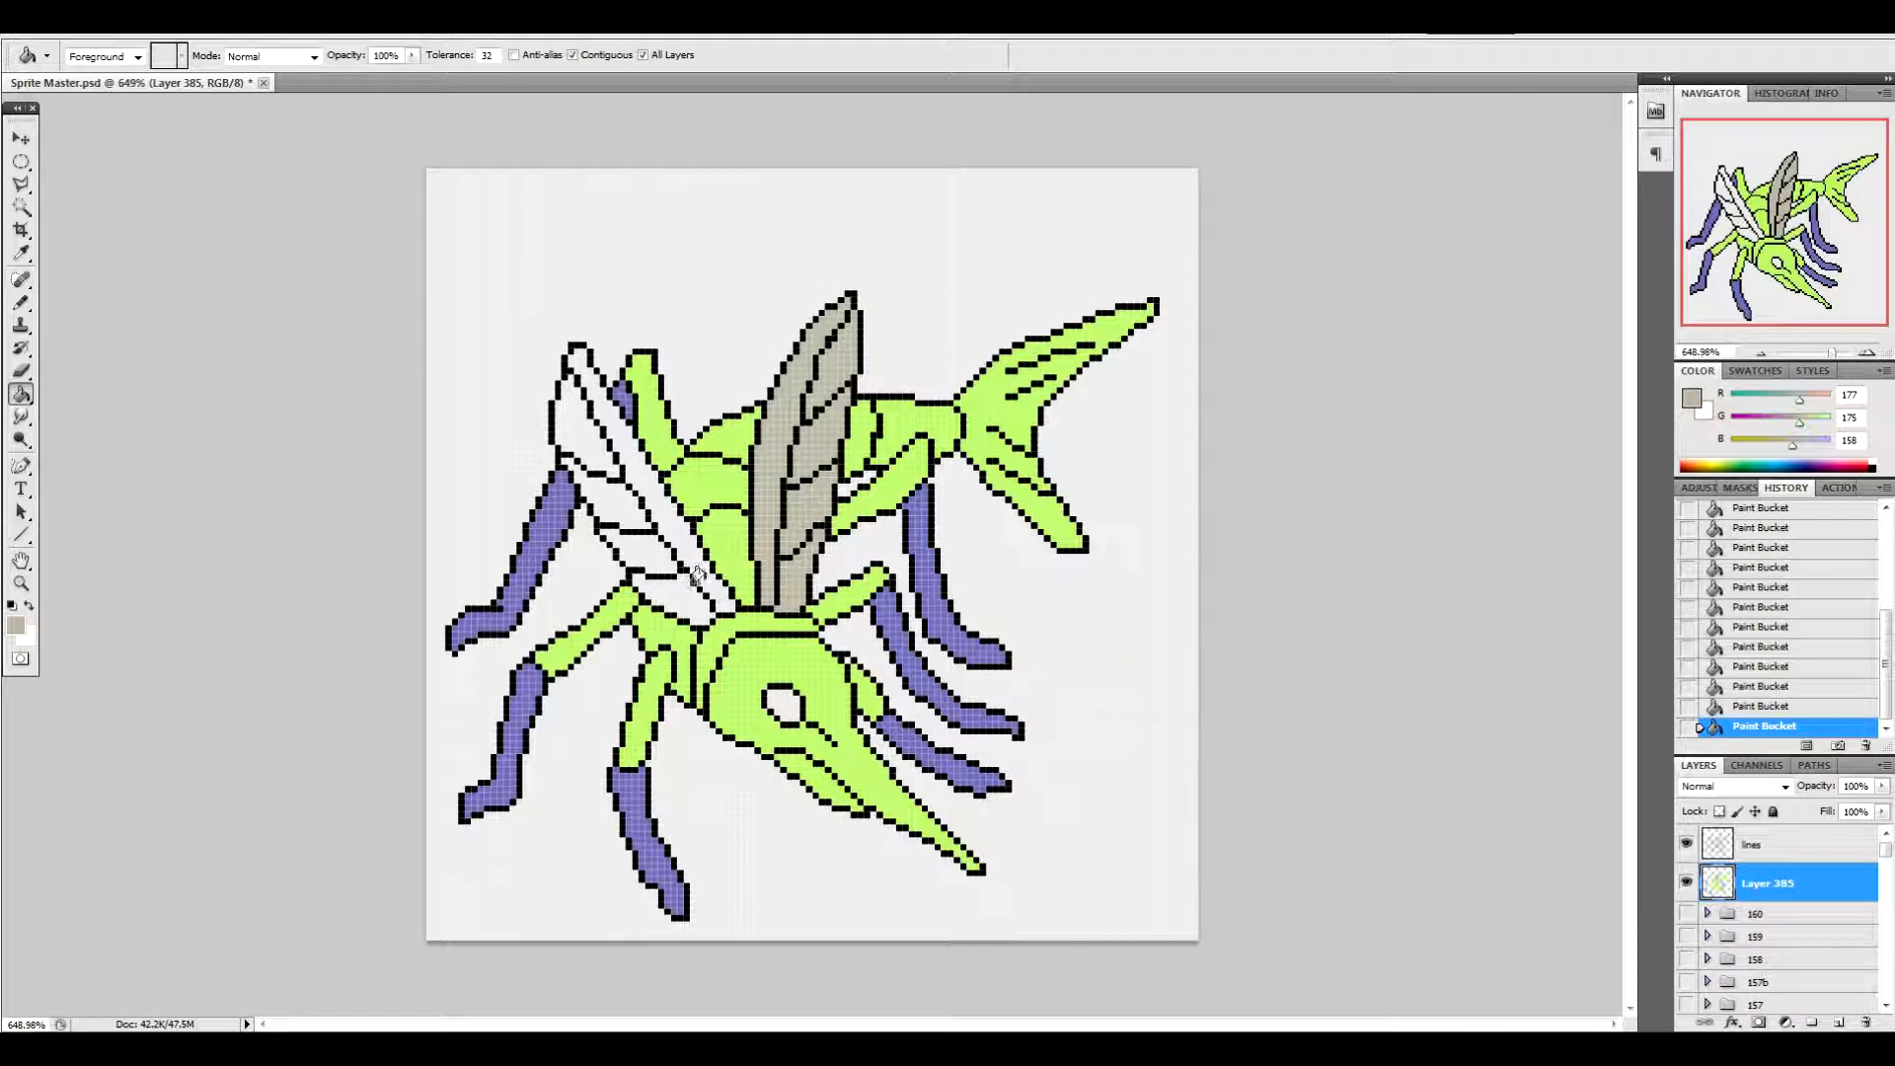
click(652, 493)
click(683, 597)
click(640, 531)
click(589, 435)
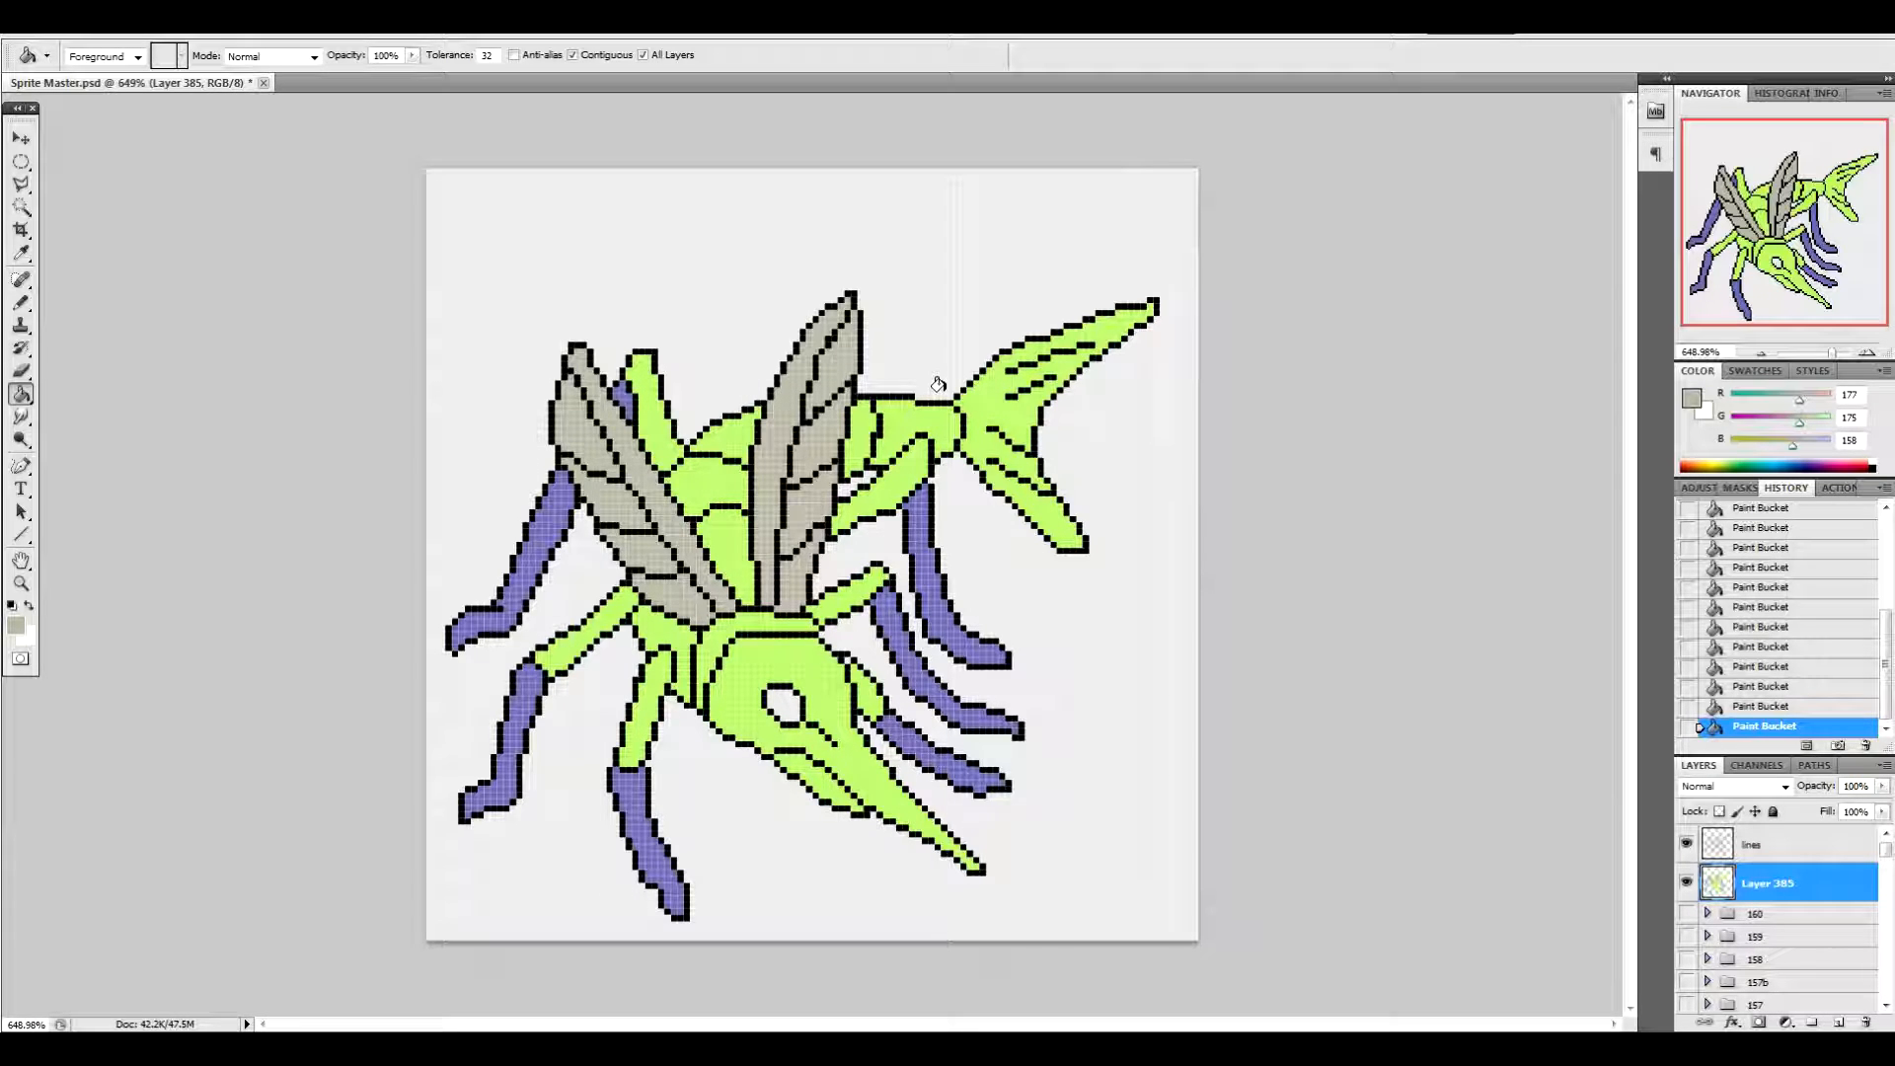
click(16, 626)
click(979, 461)
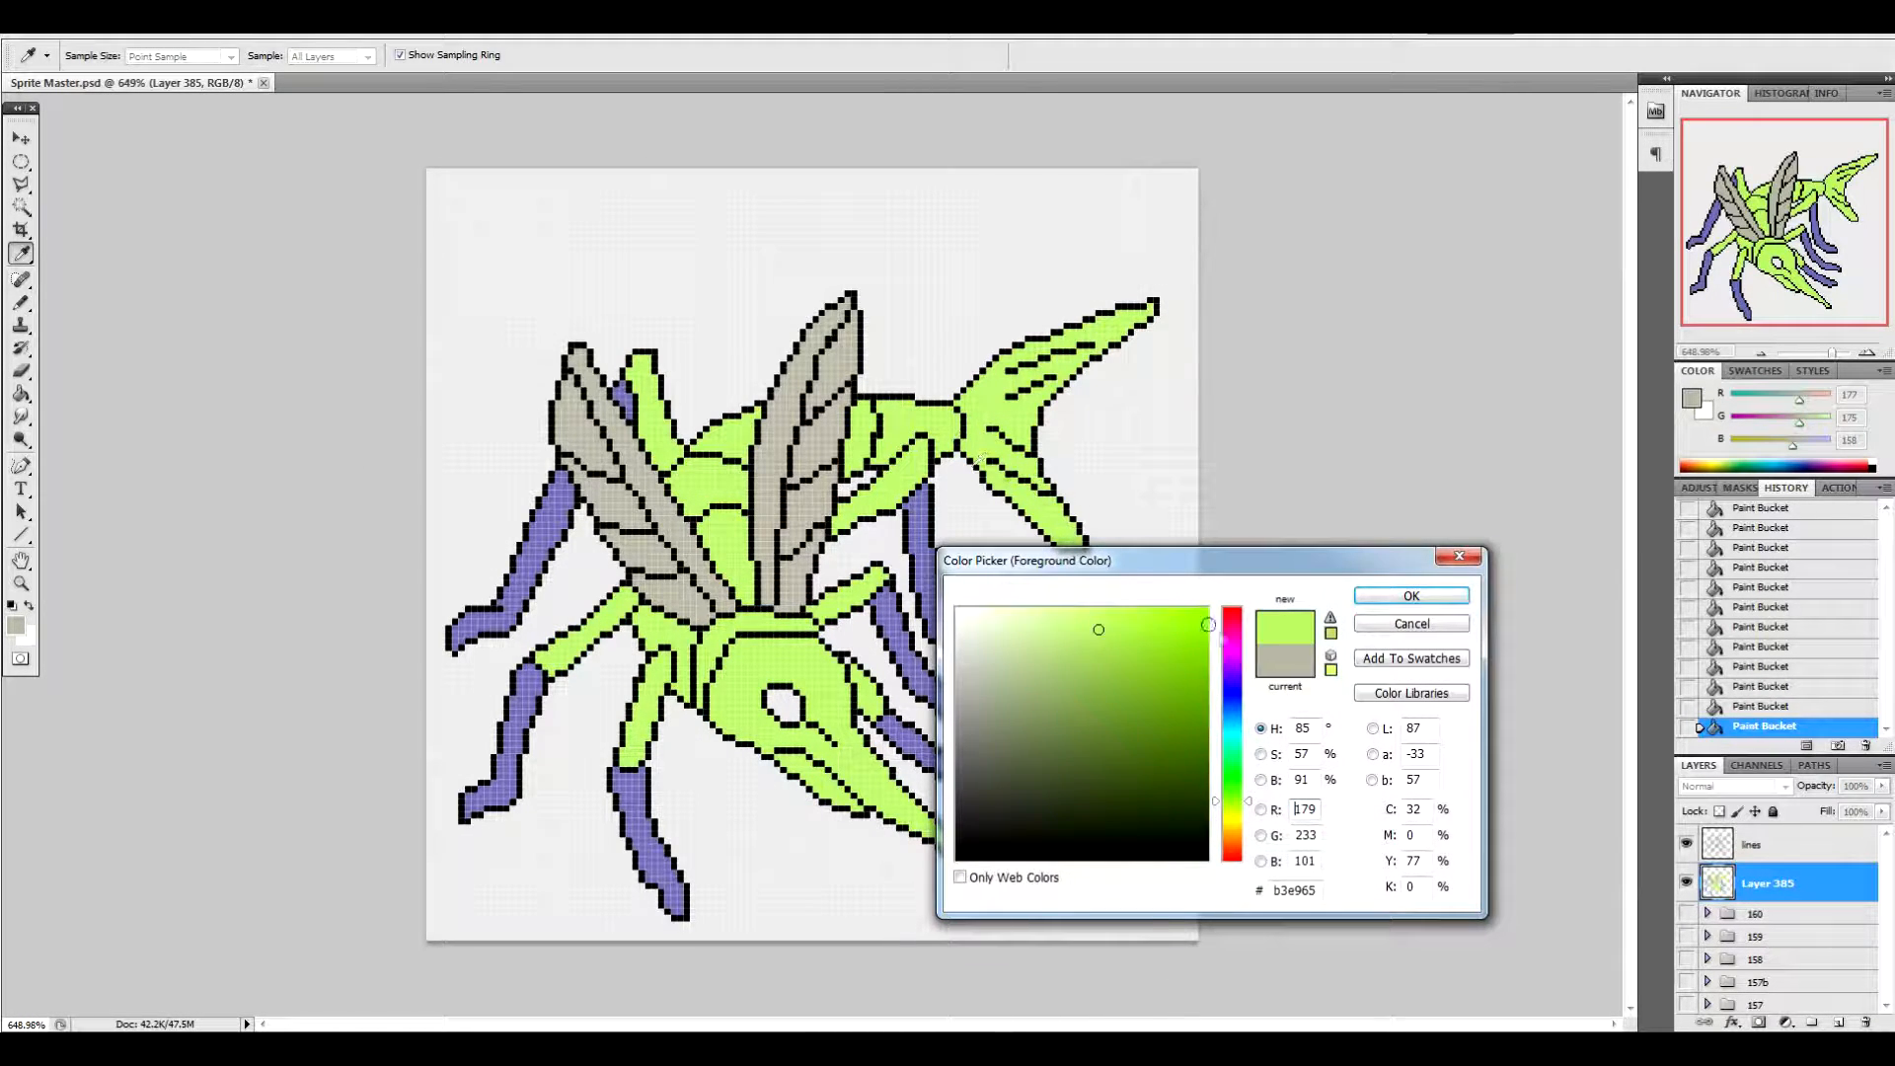
click(1431, 598)
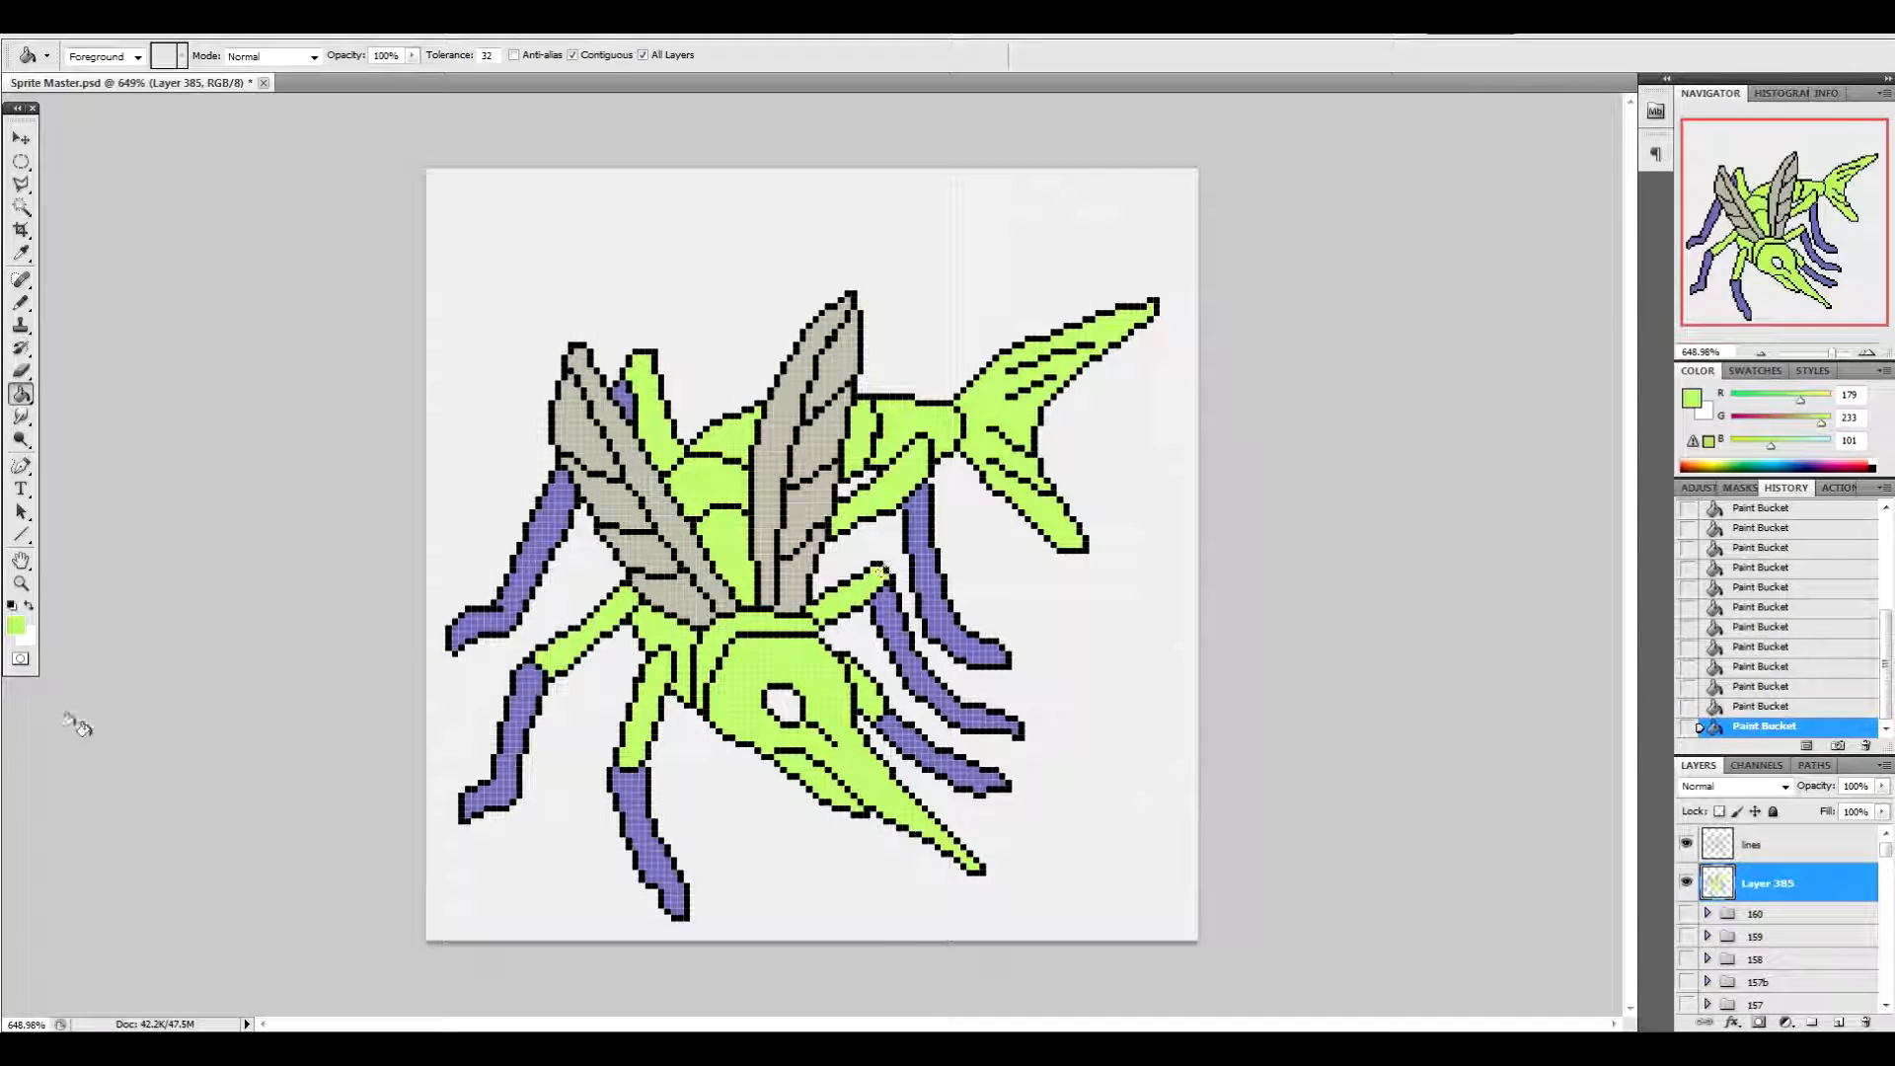
Set the foreground colour to dark grey 4c4c4c and fill the eye with it
click(16, 626)
drag(987, 735, 962, 787)
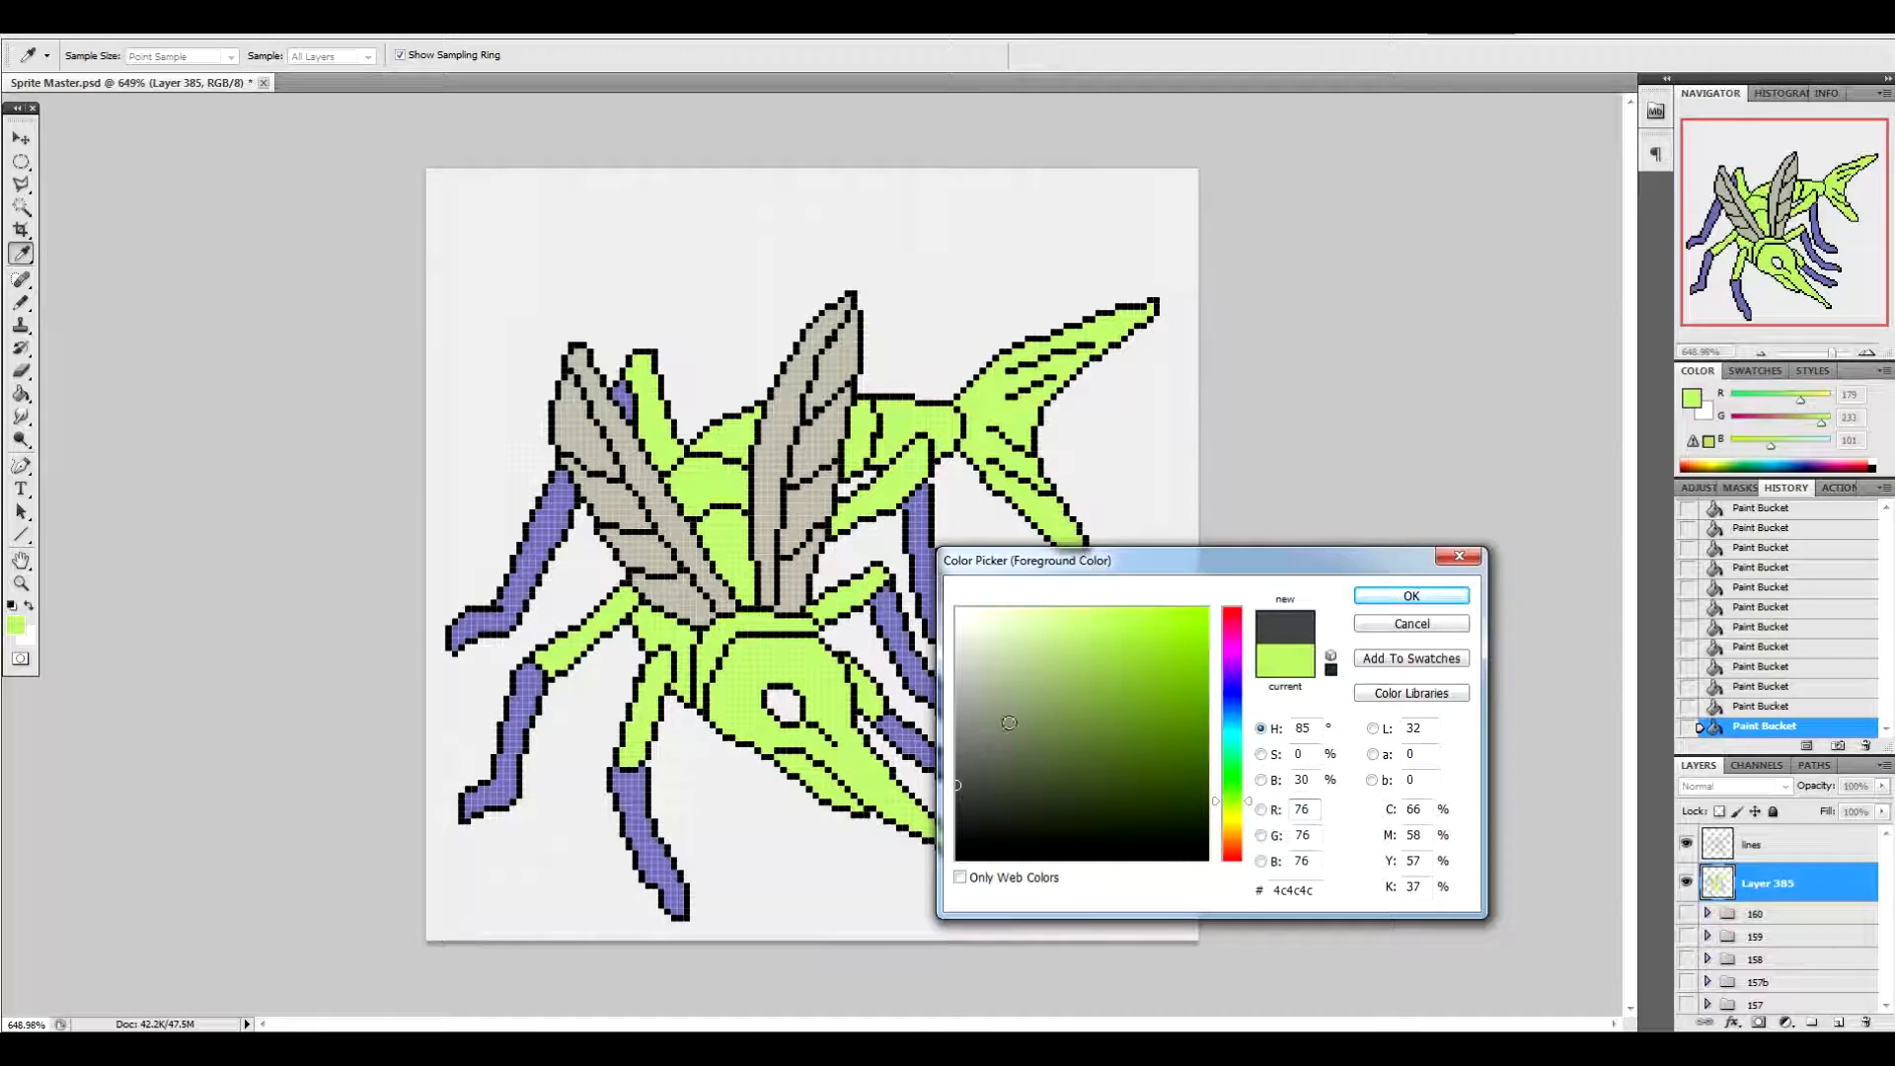
click(1411, 596)
click(784, 701)
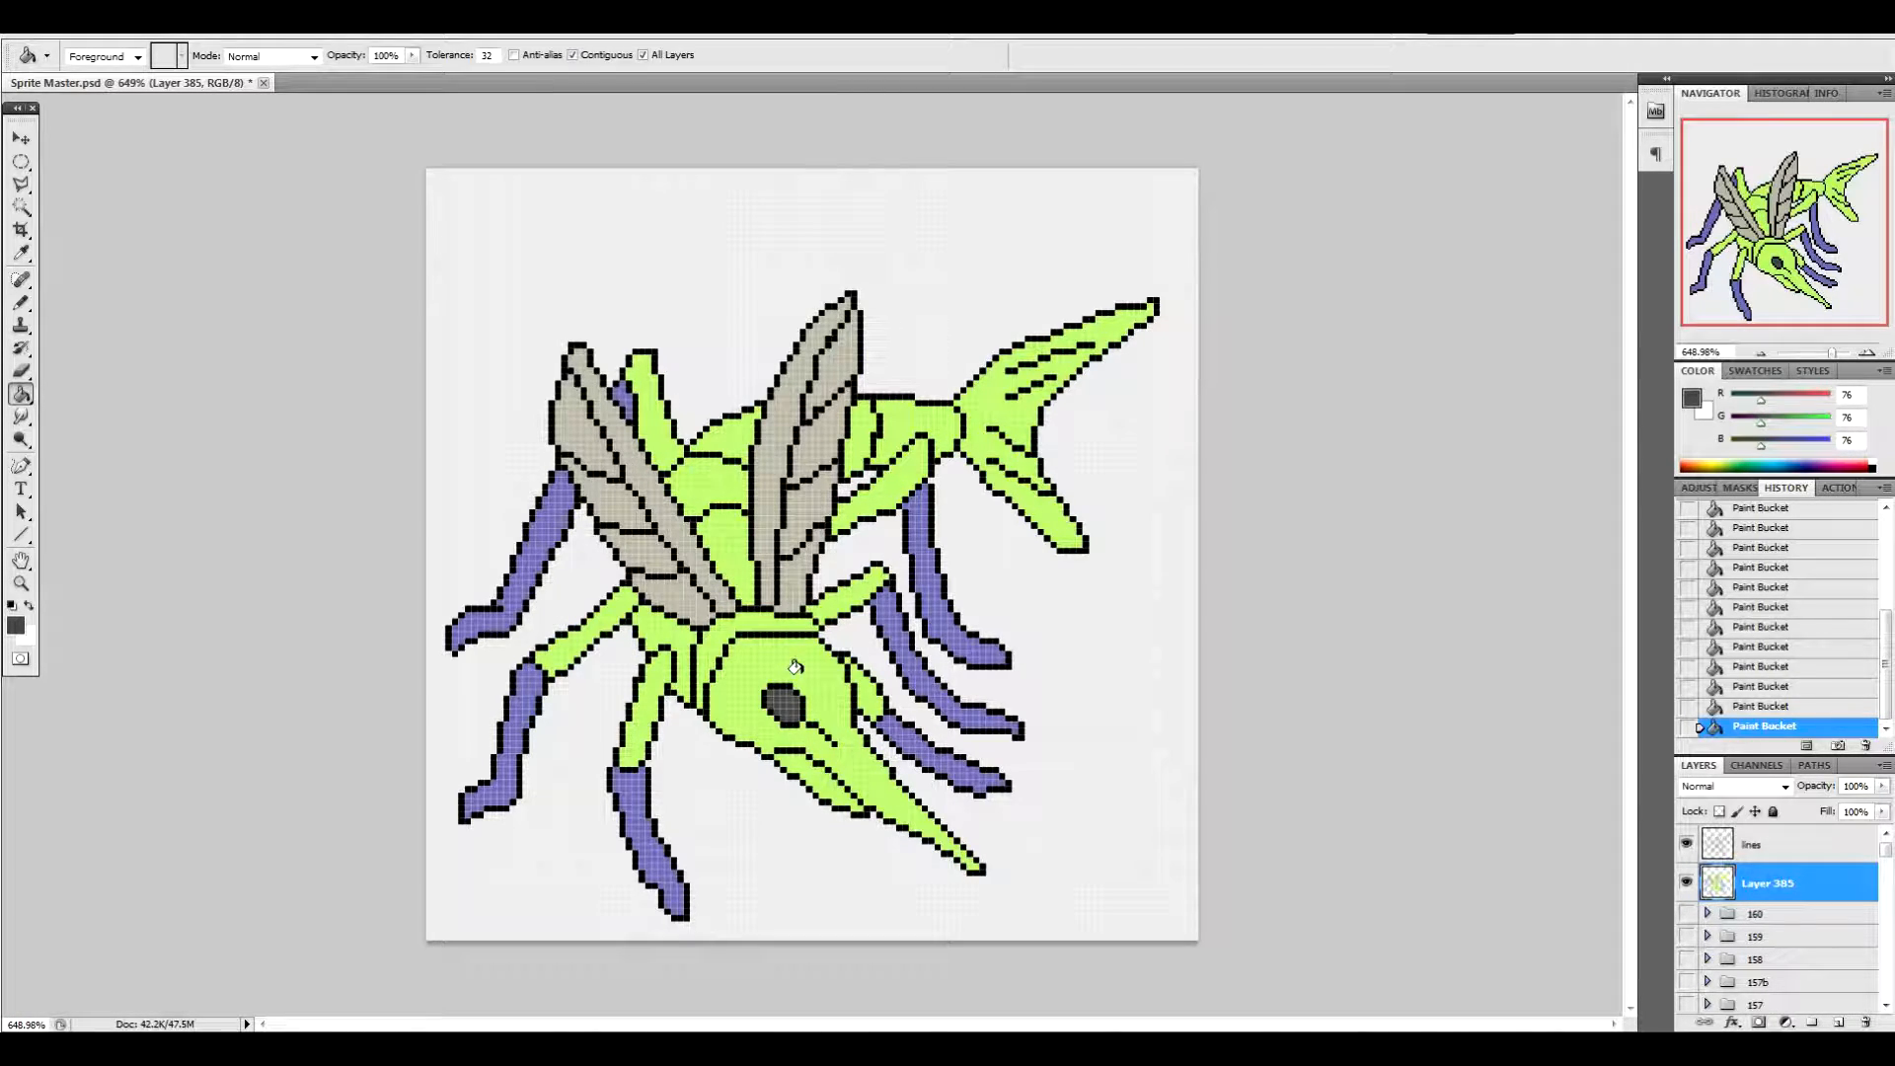
Set the foreground colour to a lighter neutral grey (RGB 101, 101, 101) and refill the eye with it
key(i)
click(16, 625)
click(956, 760)
click(1411, 595)
key(g)
click(787, 688)
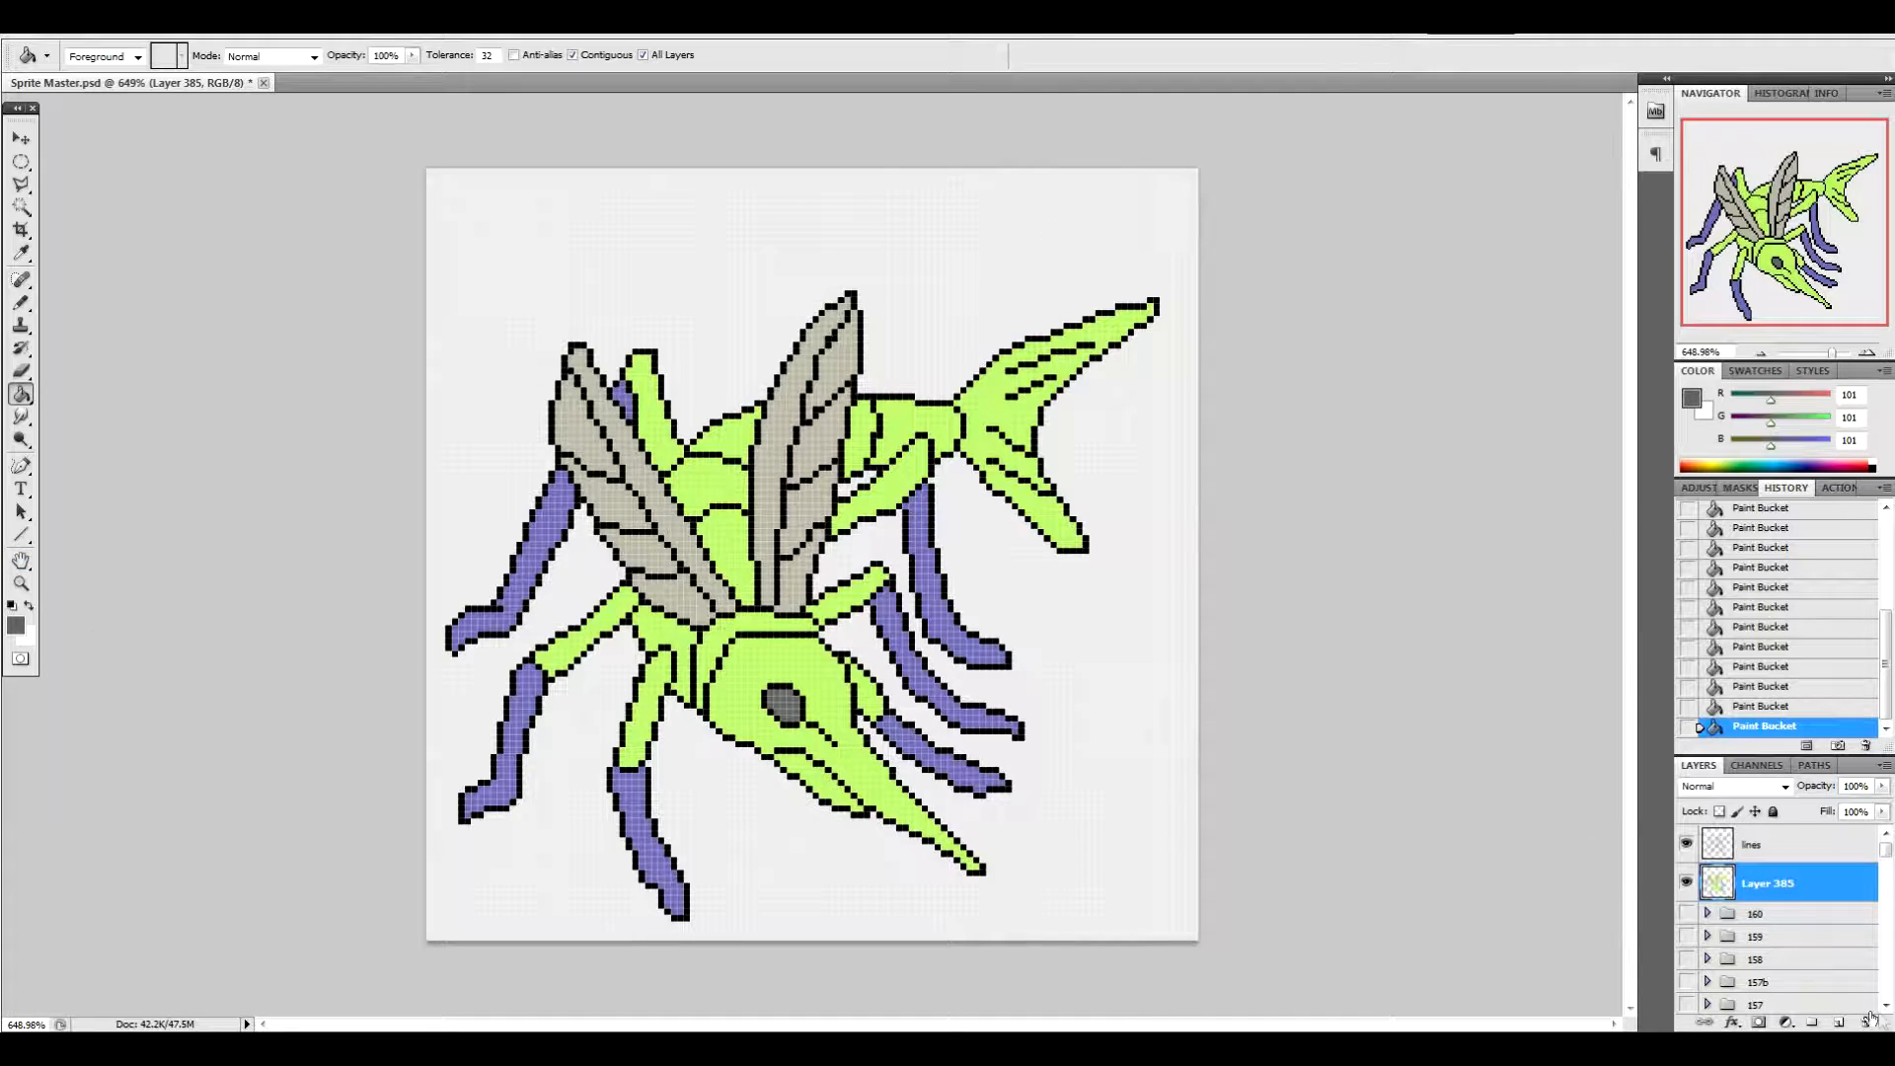
Add a new layer above the base colour layer and choose a darker shade of the body green (RGB 112, 170, 28) as foreground colour
click(1838, 1022)
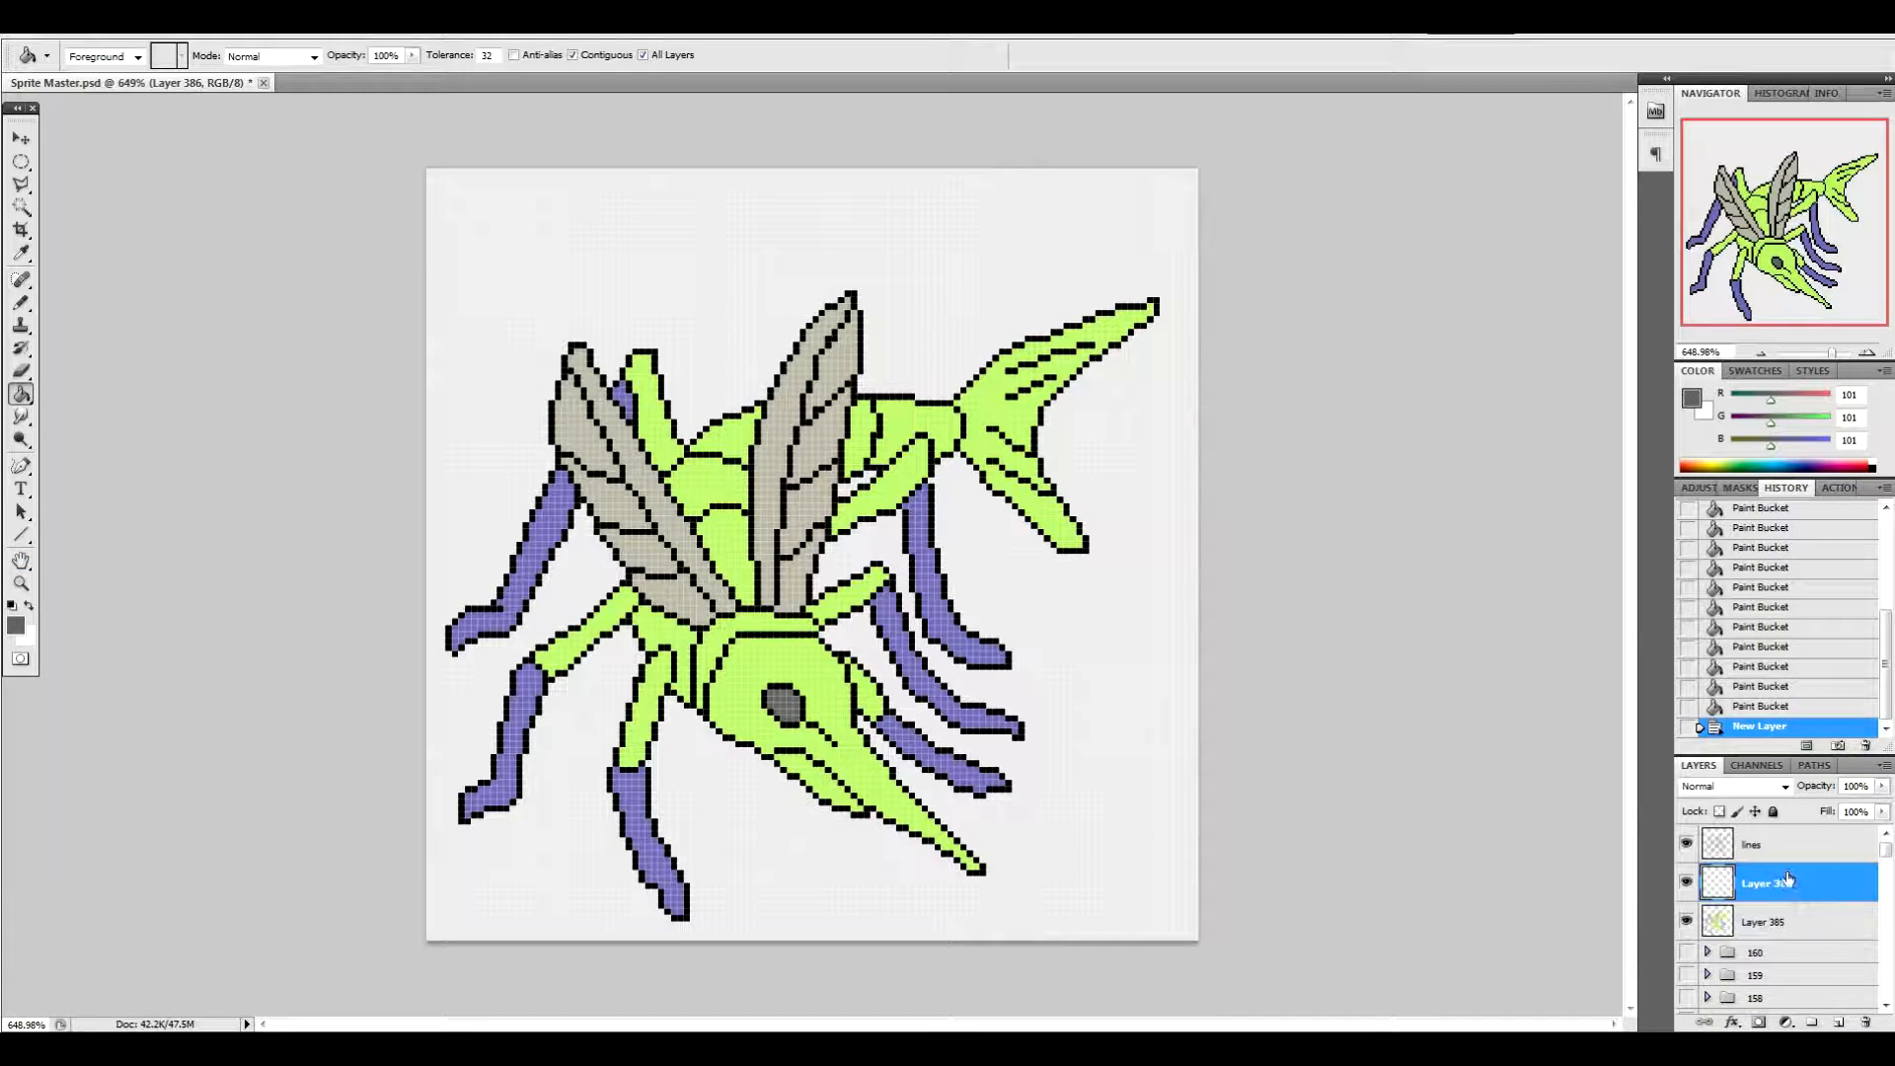
click(16, 625)
click(755, 643)
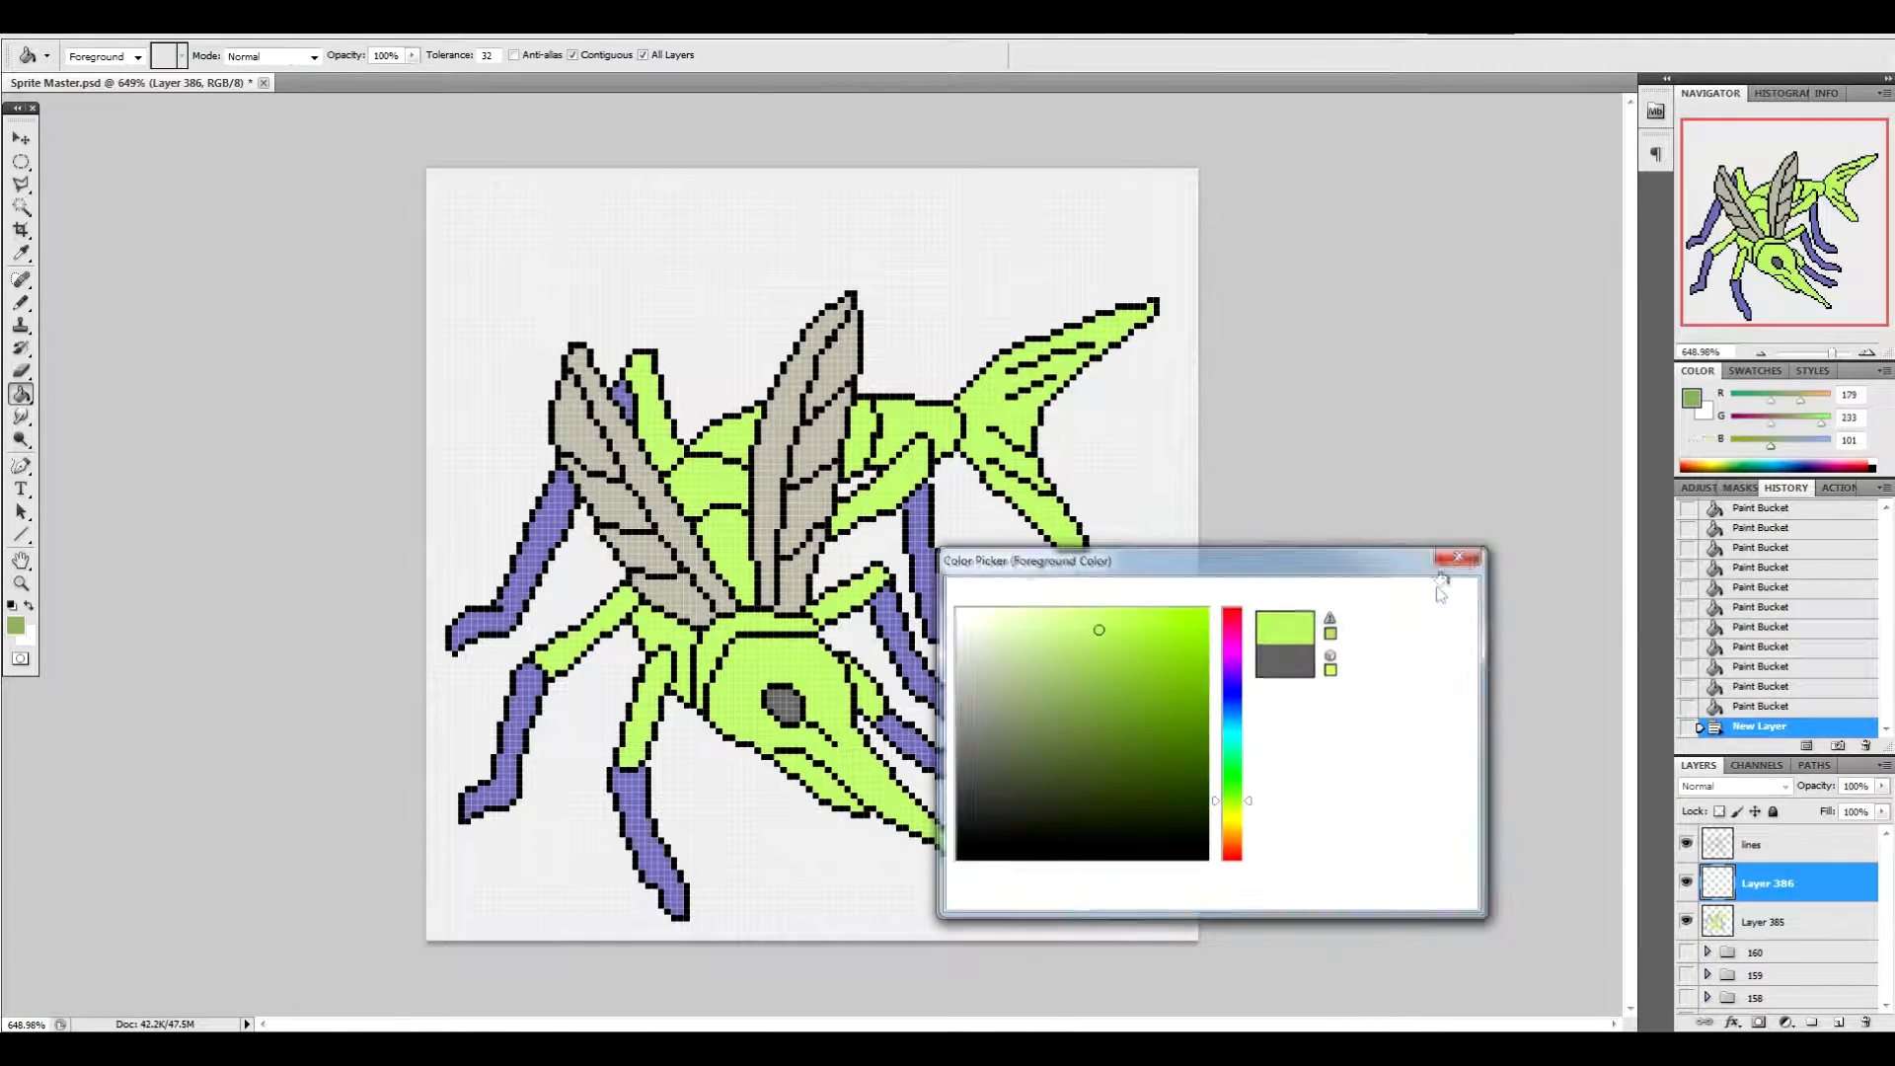
click(1426, 597)
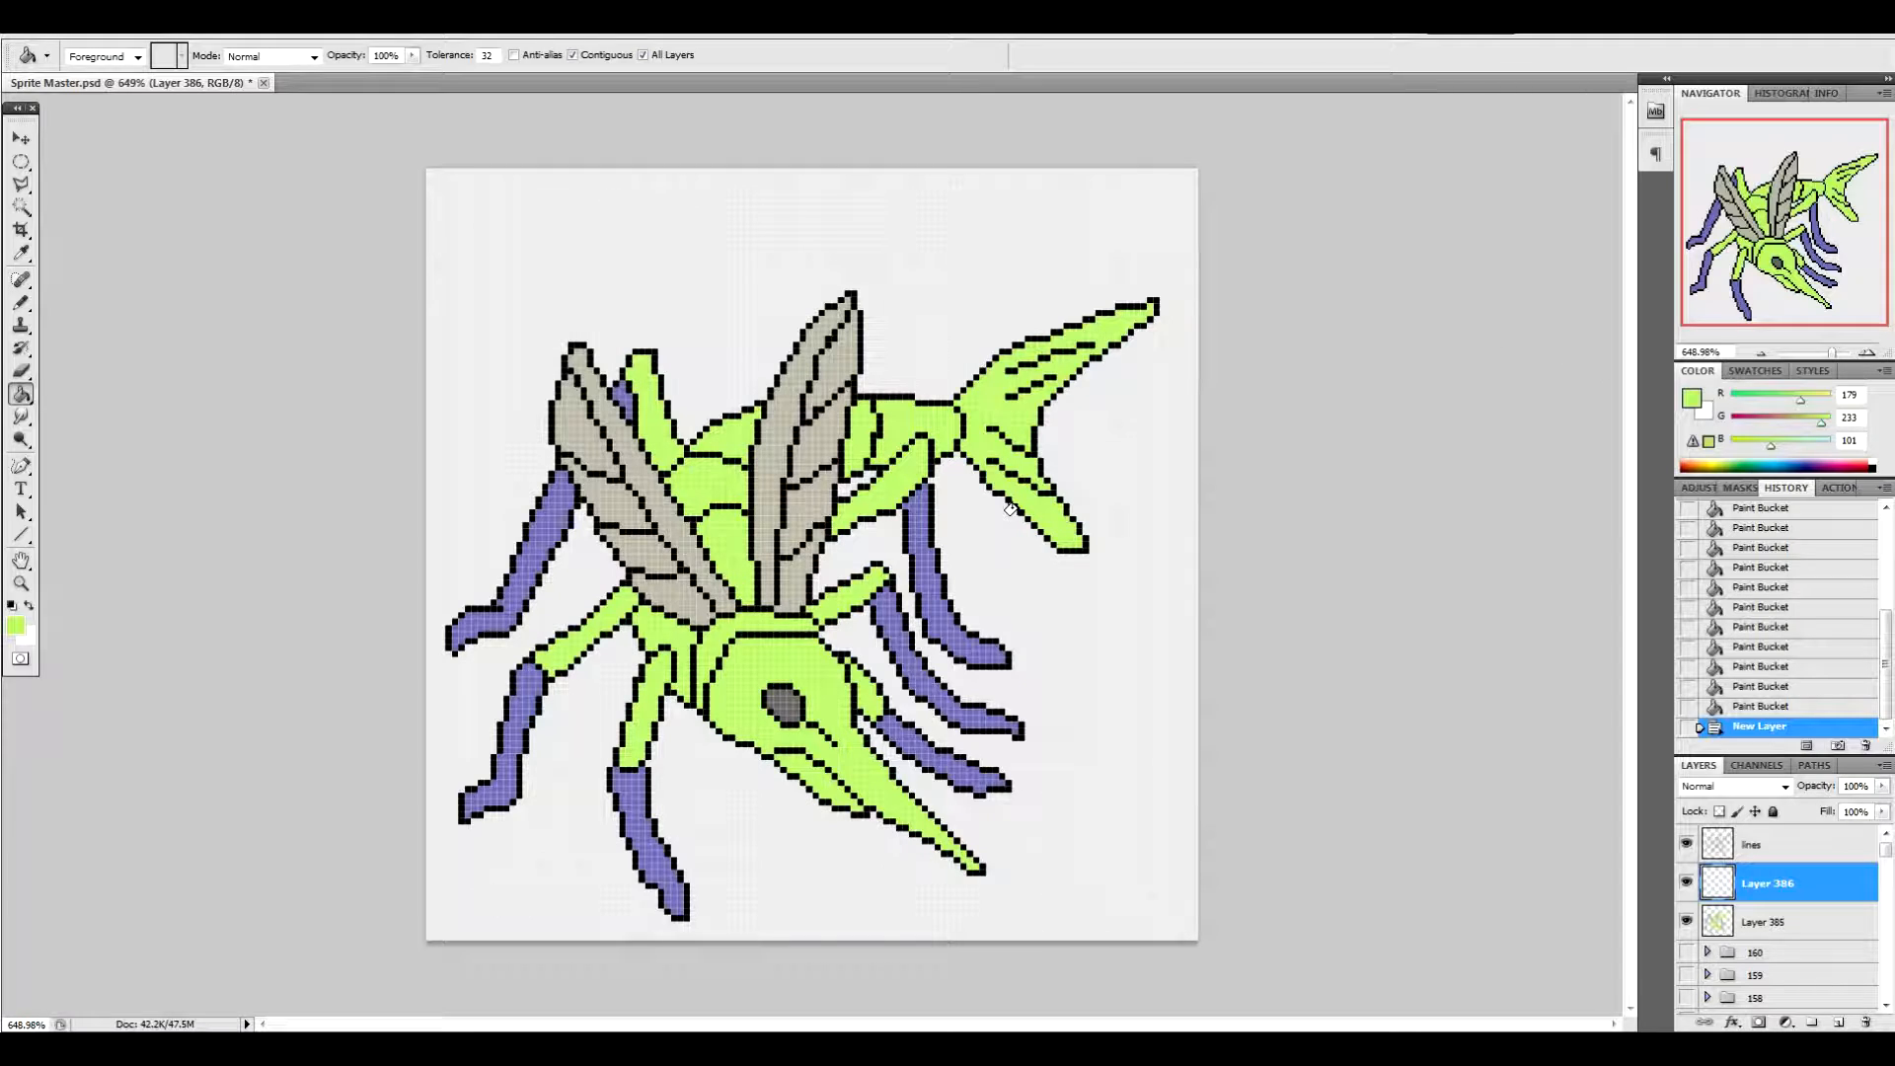
scroll(1010, 508, up, 3)
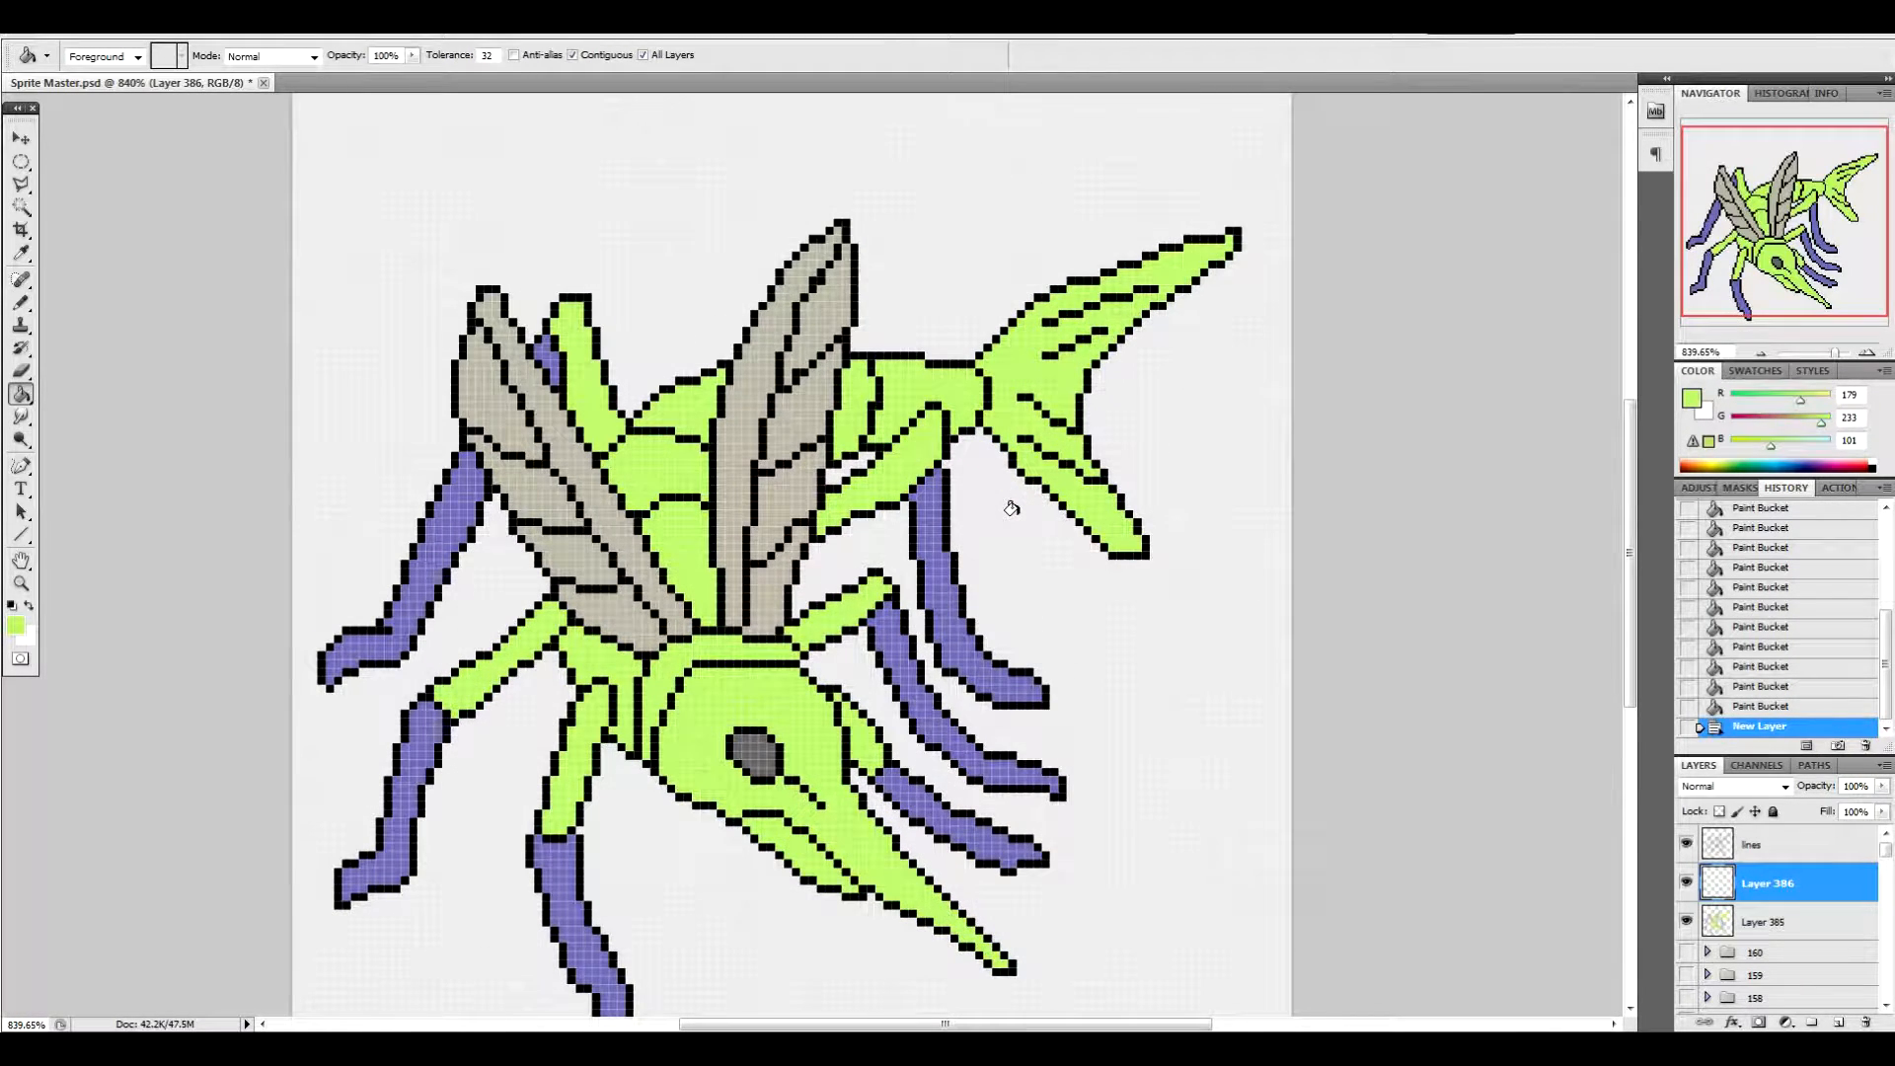
click(16, 624)
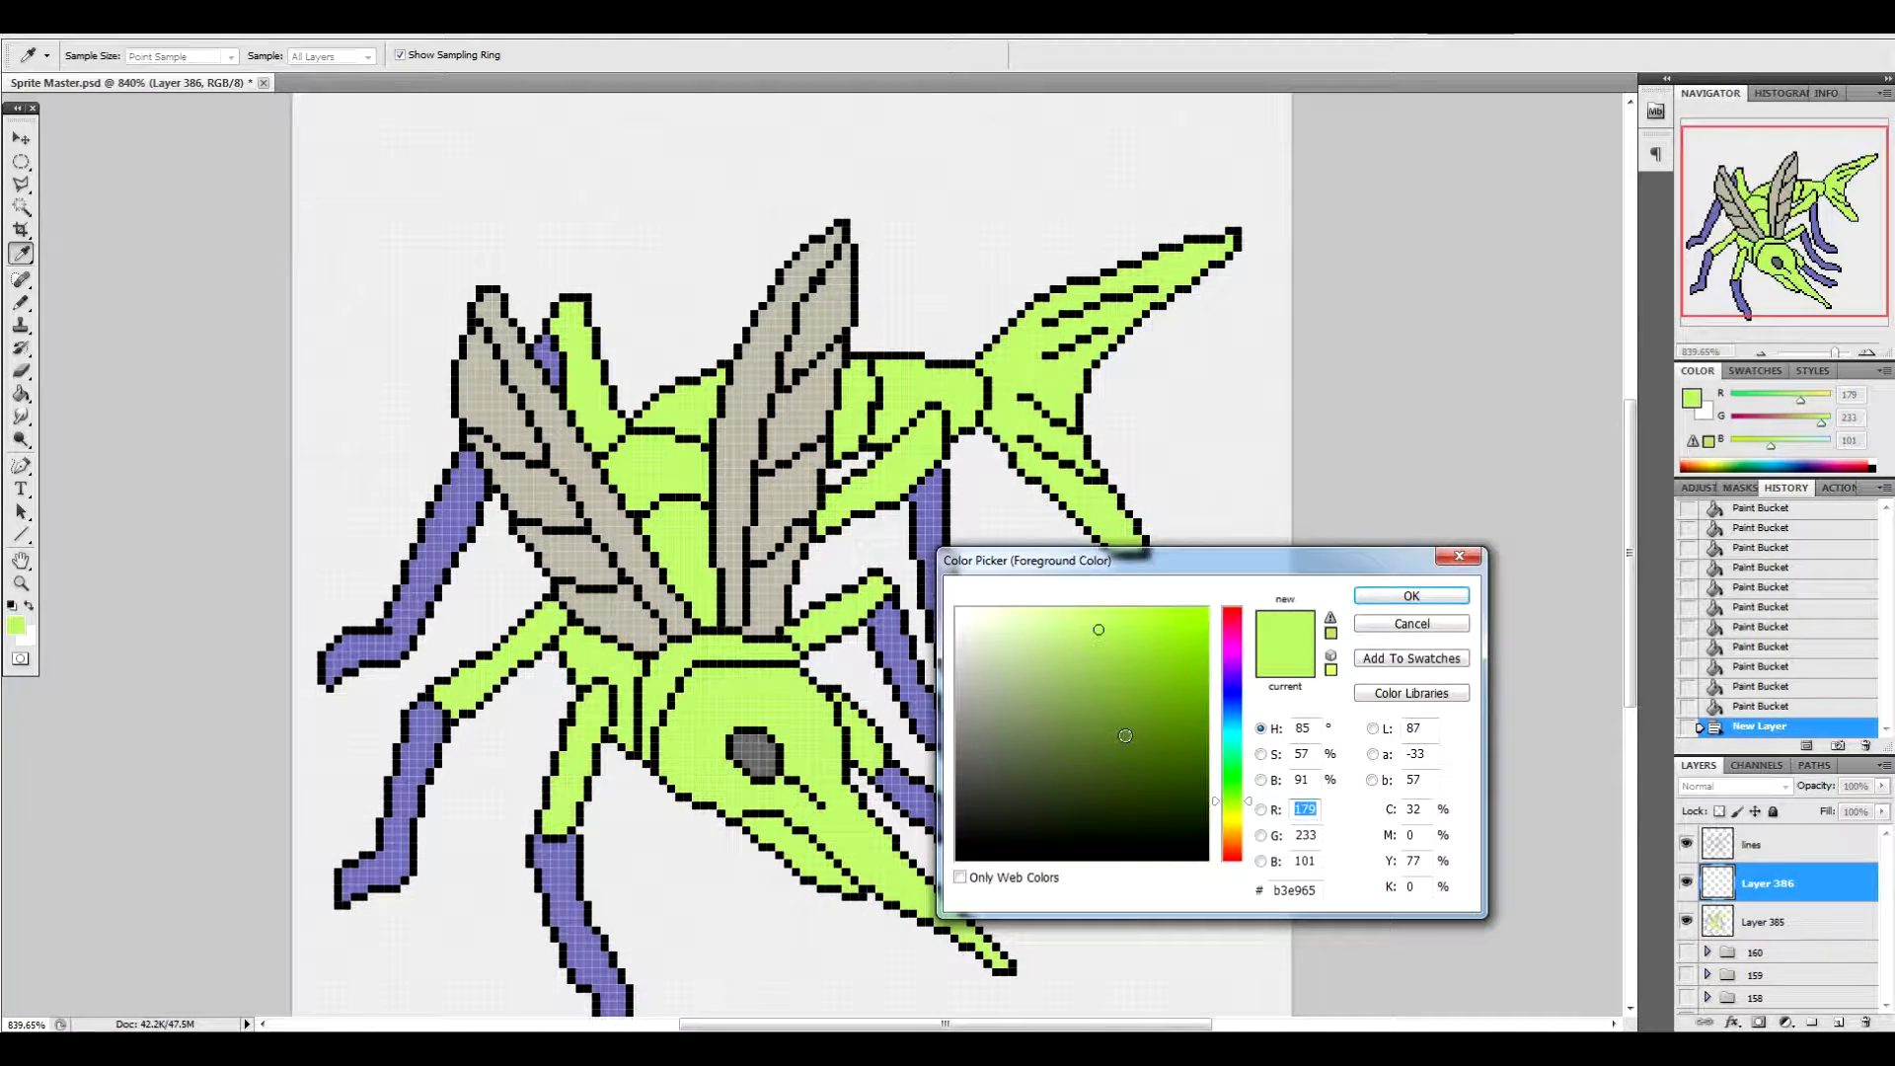
click(1168, 690)
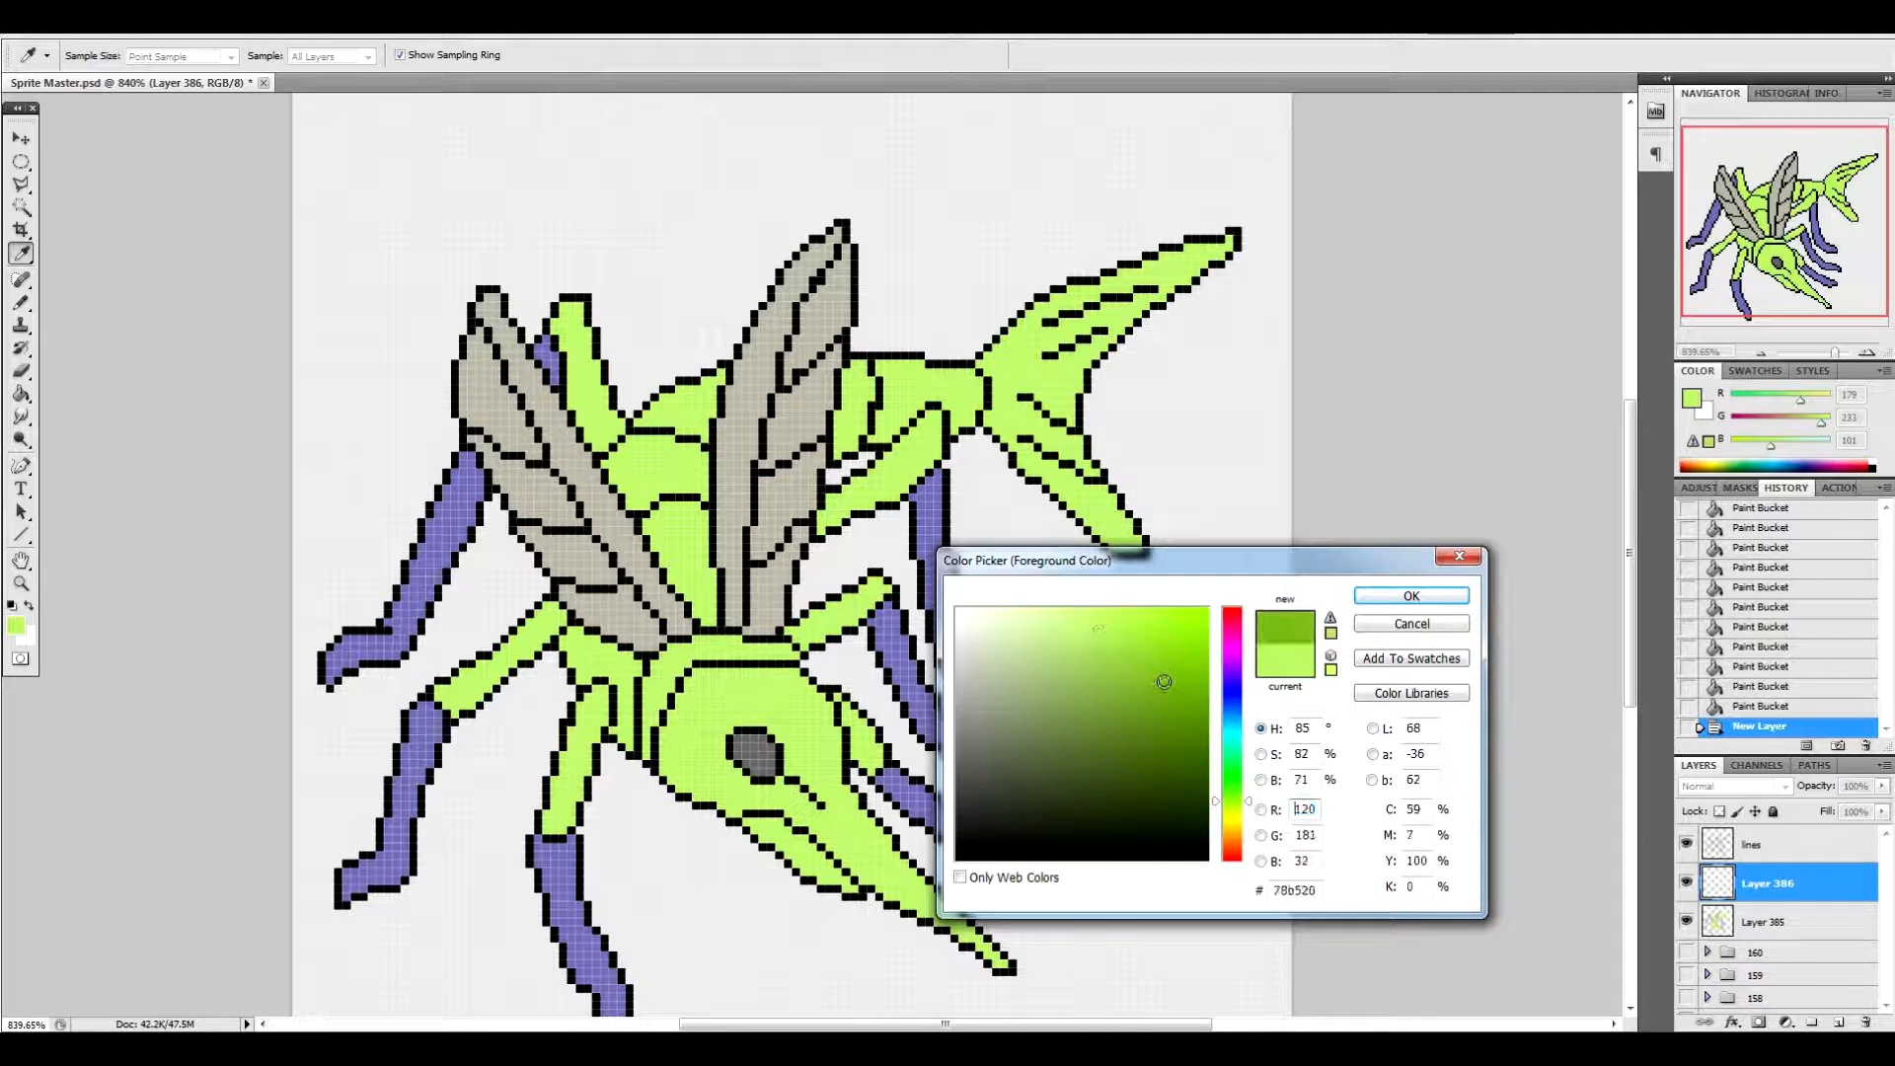
click(1426, 598)
Pencil a first patch of dark green shading behind the eye and clip the new layer to the base colour layer
click(20, 303)
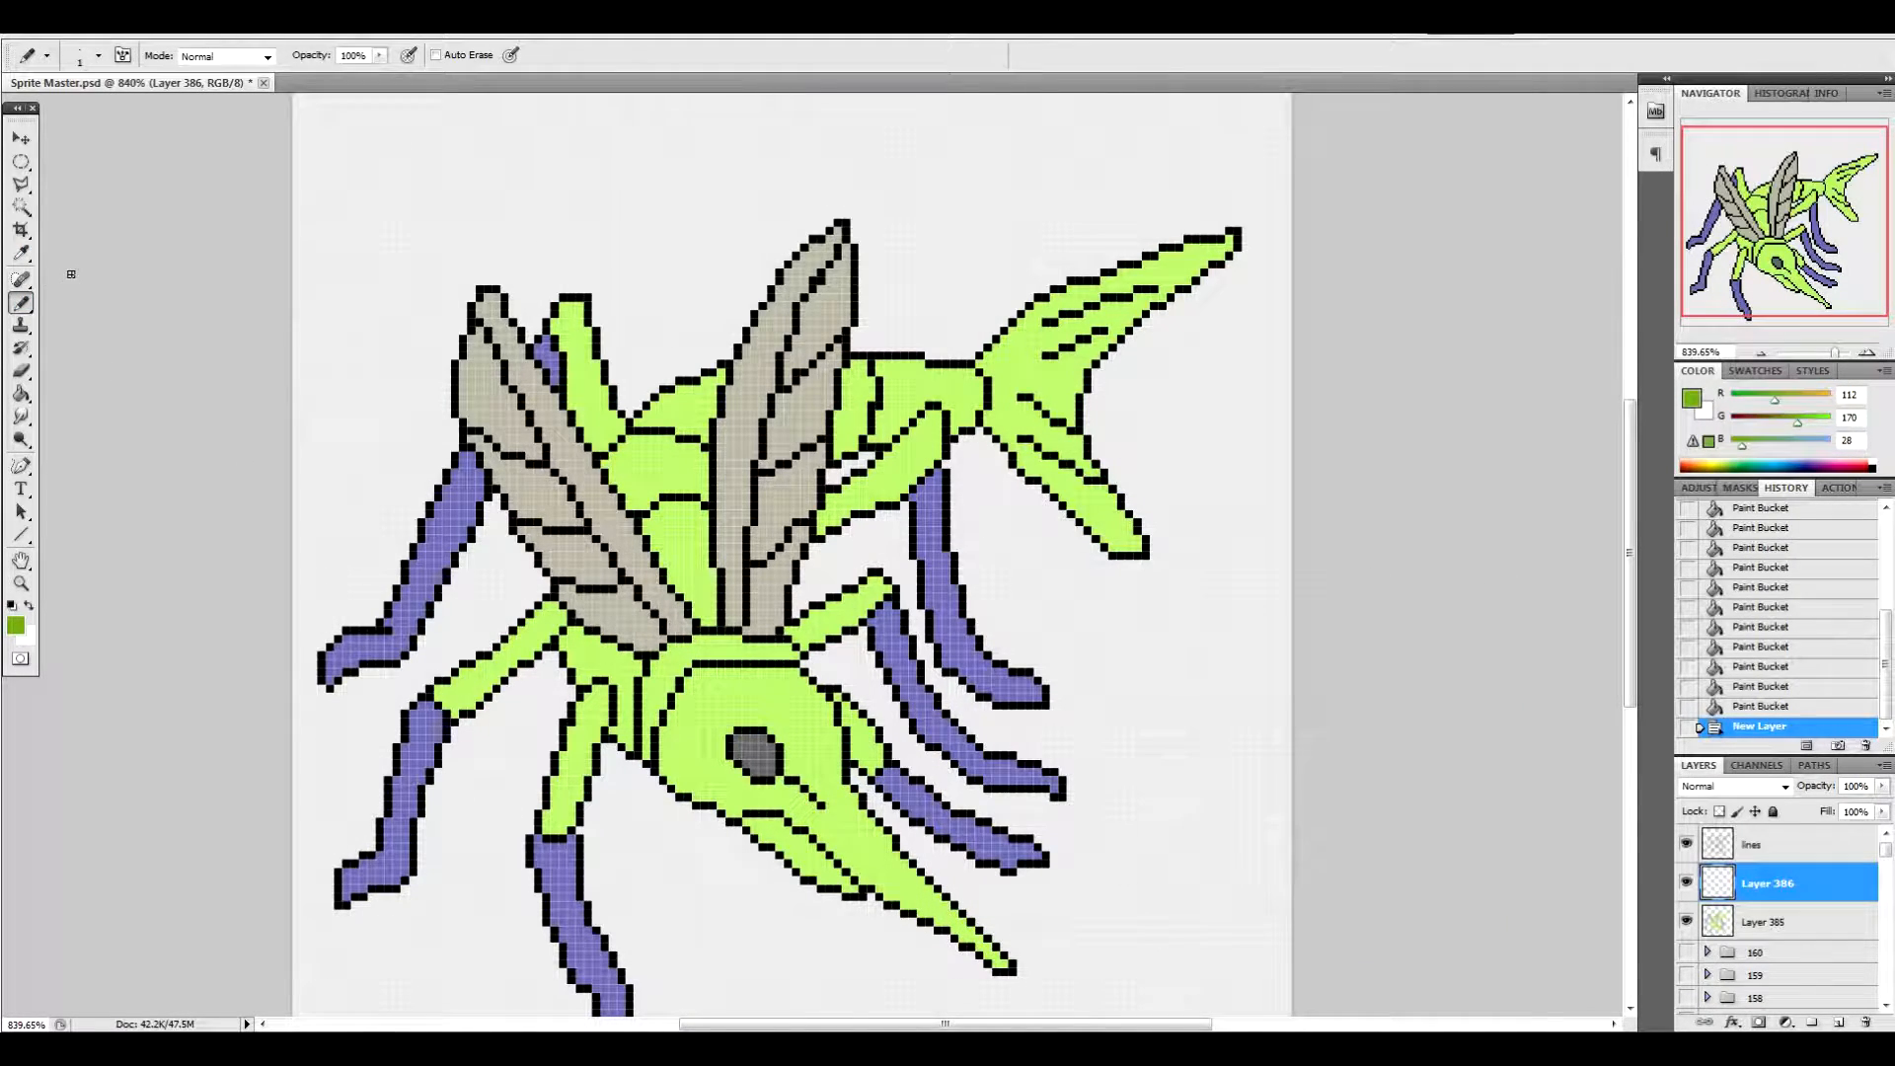
drag(789, 676, 831, 728)
right_click(1787, 884)
click(1773, 635)
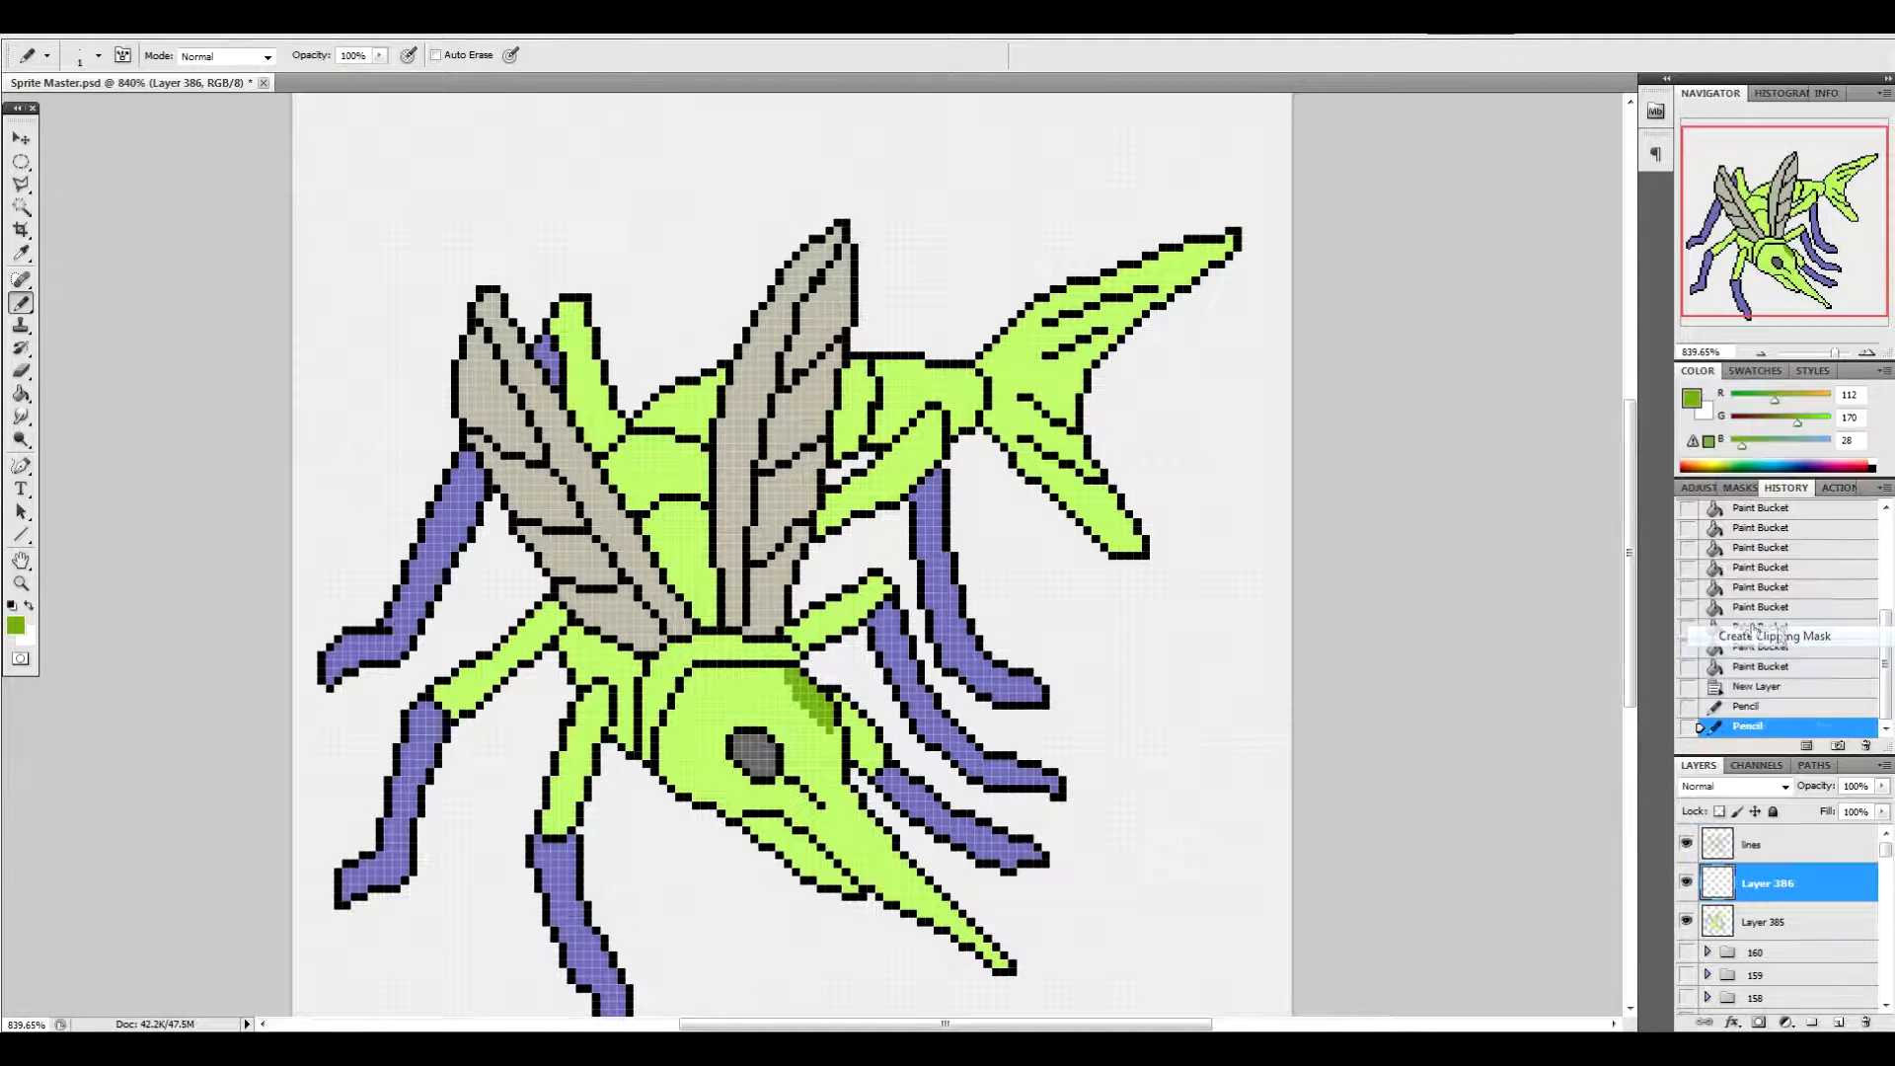
Shade the far side of the head, the bill's edge down to its tip and the upper part of the lower jaw in dark green with the Pencil
mouse_move(790, 661)
mouse_down()
mouse_move(844, 757)
mouse_move(833, 734)
mouse_move(787, 692)
mouse_move(853, 795)
mouse_move(836, 695)
mouse_move(878, 762)
mouse_up()
drag(788, 699, 831, 758)
mouse_move(833, 764)
mouse_down()
mouse_move(784, 786)
mouse_move(812, 800)
mouse_move(789, 794)
mouse_move(836, 776)
mouse_move(869, 823)
mouse_move(831, 762)
mouse_move(915, 885)
mouse_move(878, 838)
mouse_move(1016, 975)
mouse_up()
click(835, 775)
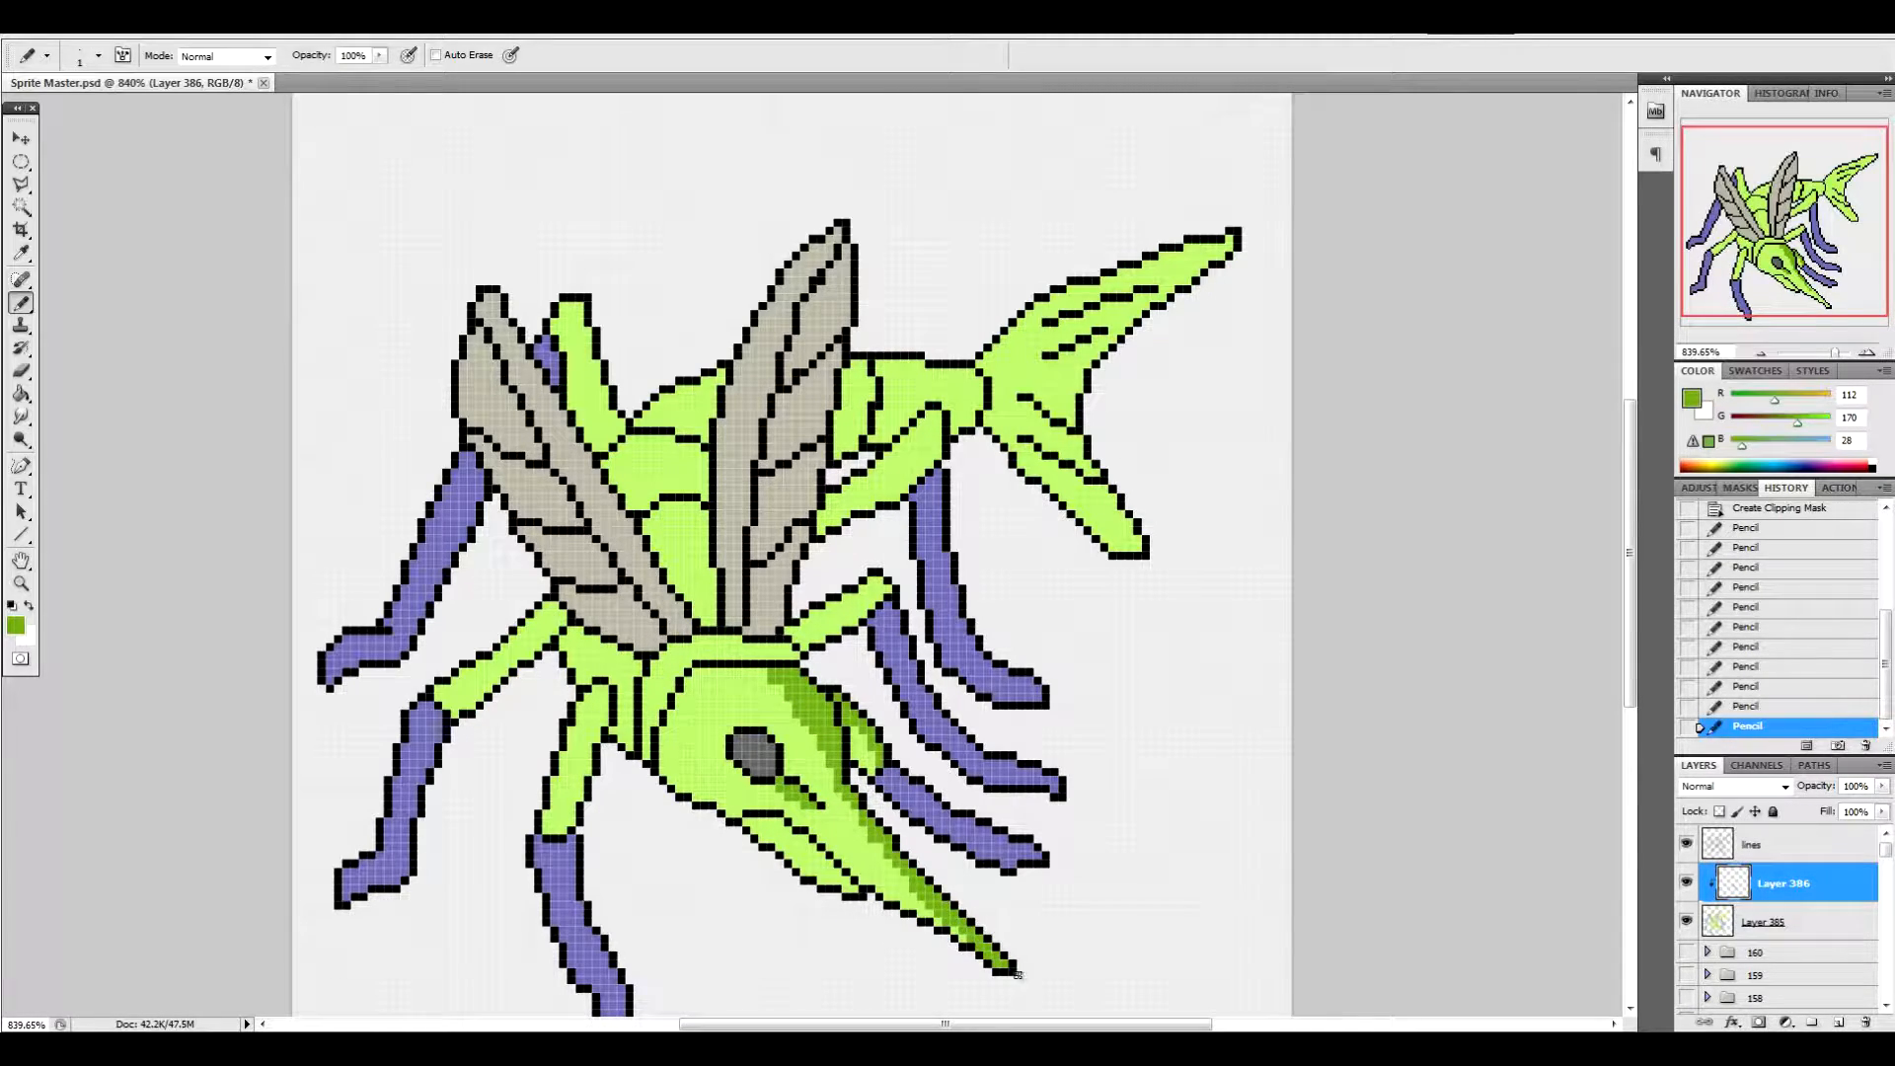
drag(749, 819, 838, 871)
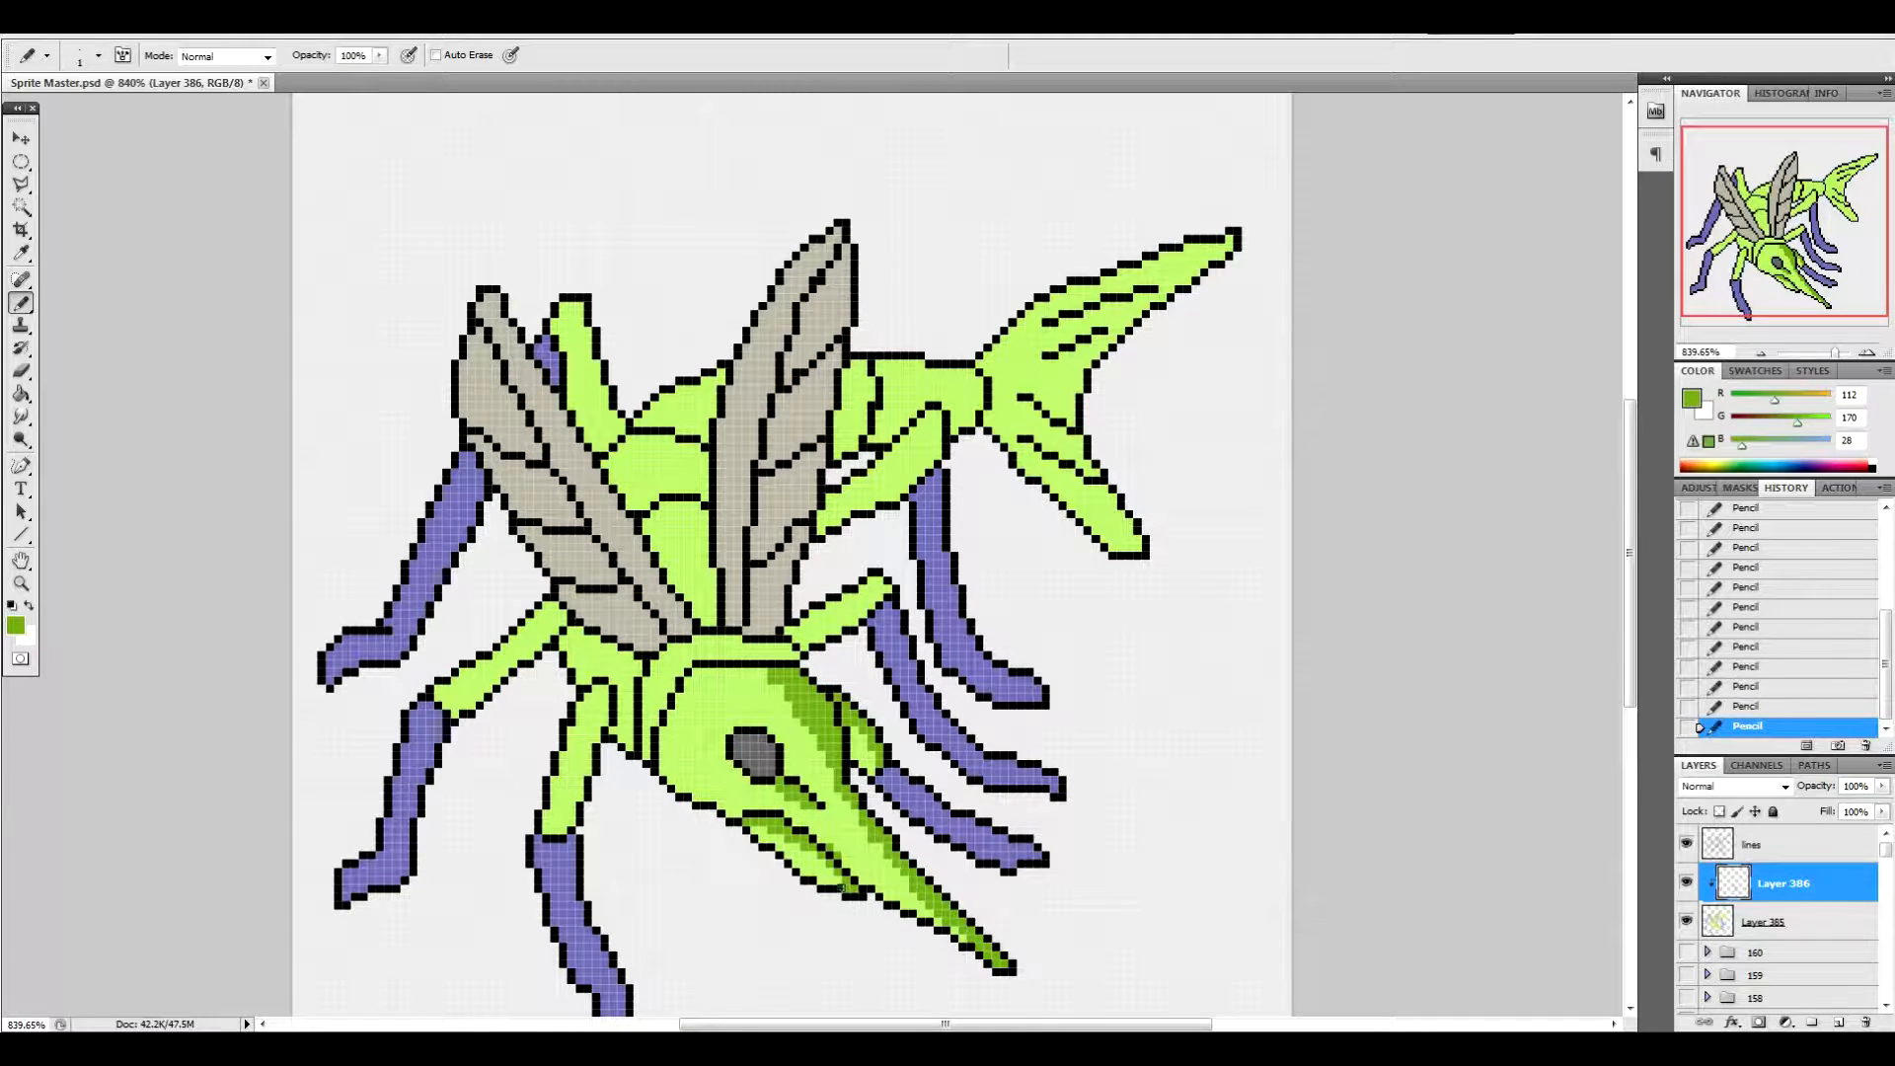
Erase excess dark green pixels from the lower jaw, and pencil dark green beside the eye and on the collar's far end
key(e)
click(830, 848)
click(834, 853)
click(740, 746)
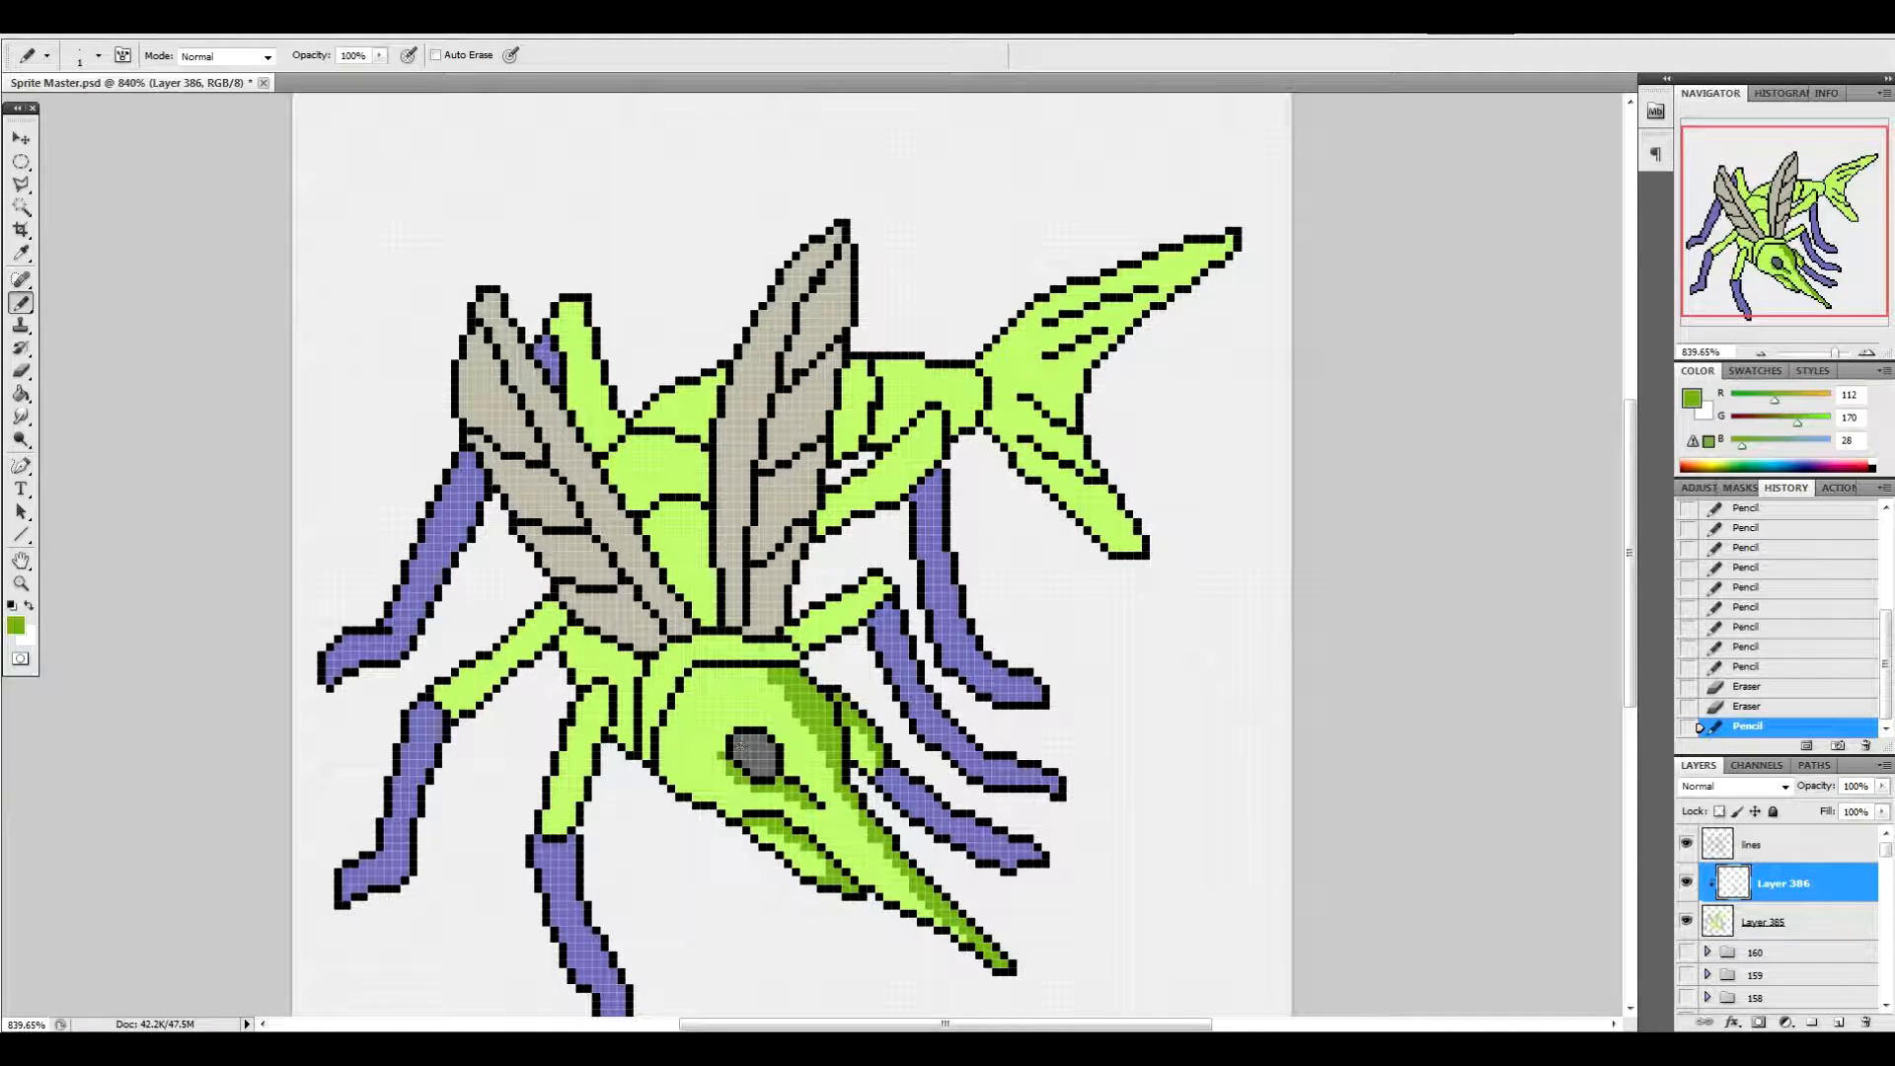
click(787, 639)
click(779, 649)
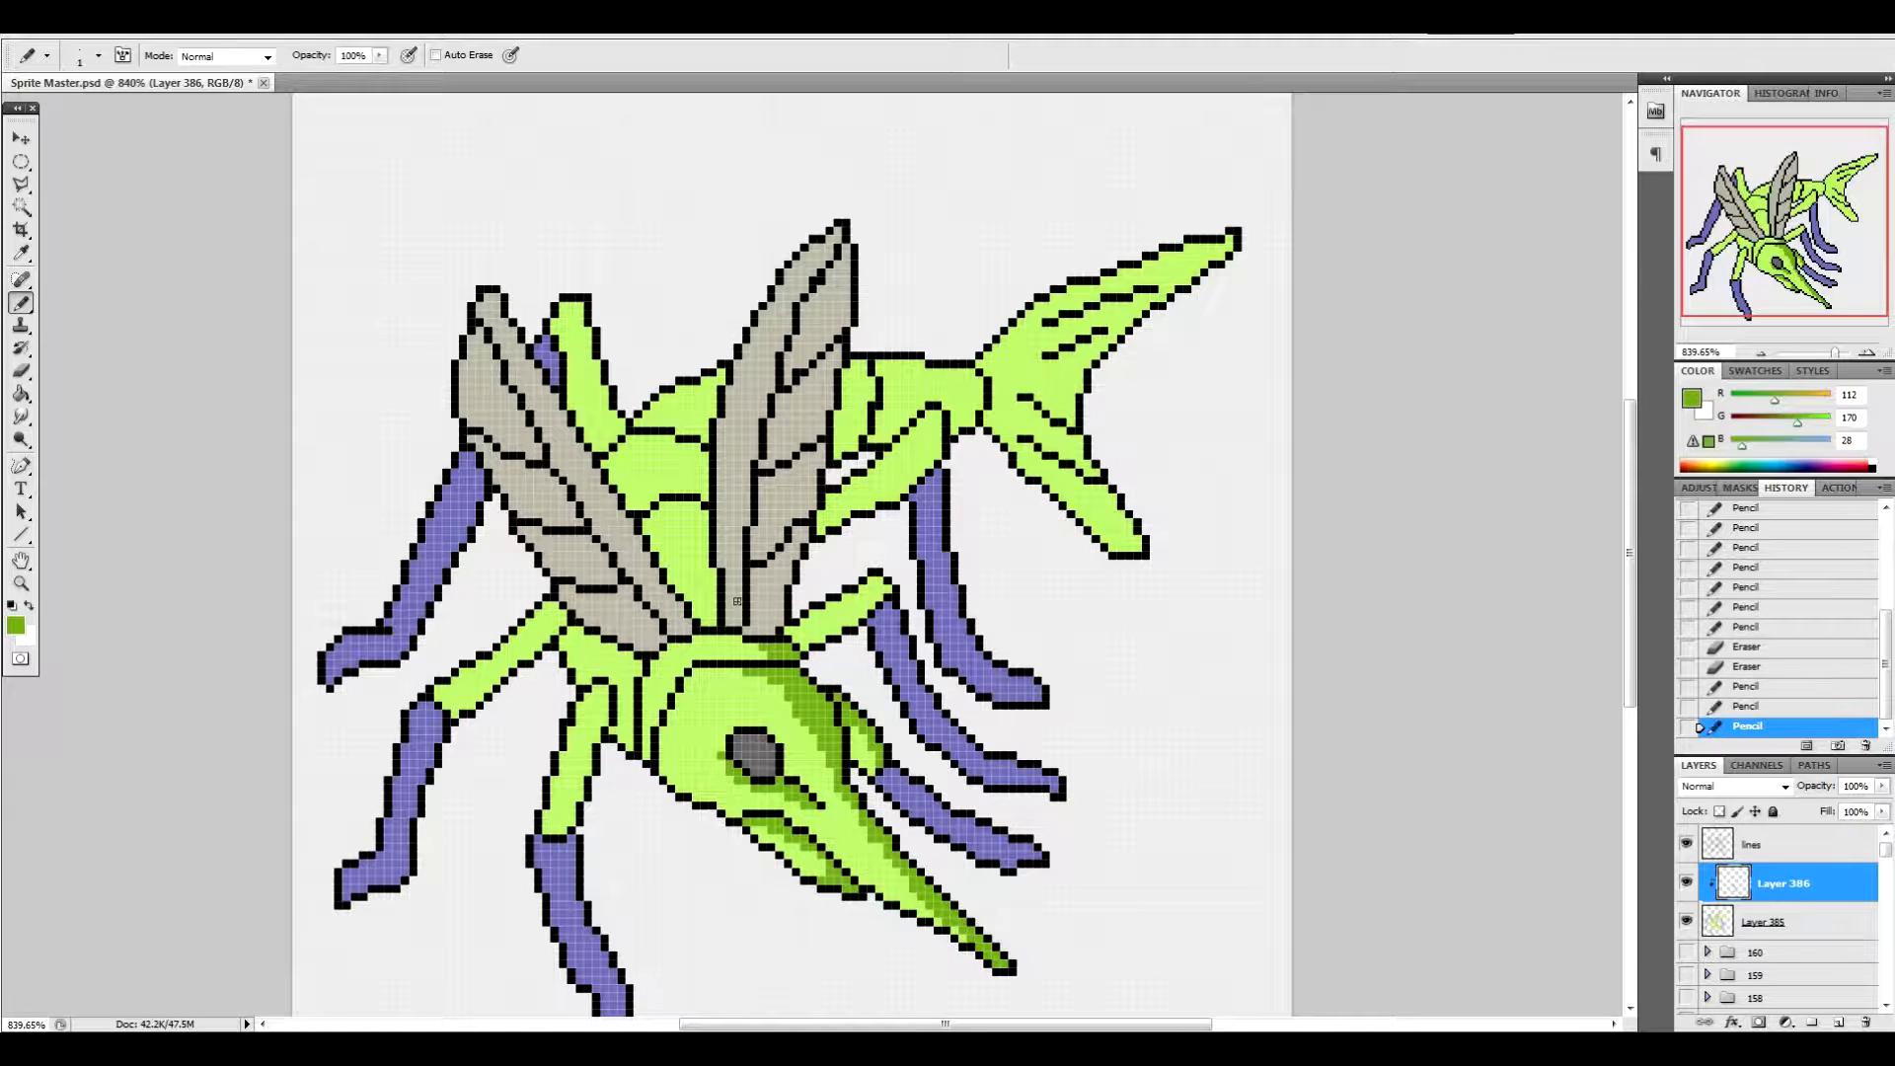
Shade the near side of the collar, the thorax below the wing and the two nearest green upper legs in dark green
drag(681, 646, 655, 668)
mouse_move(656, 669)
mouse_down()
mouse_move(636, 716)
mouse_move(670, 707)
mouse_move(682, 792)
mouse_move(660, 726)
mouse_move(616, 731)
mouse_up()
mouse_move(597, 695)
mouse_down()
mouse_move(572, 730)
mouse_move(643, 659)
mouse_move(584, 617)
mouse_move(642, 662)
mouse_up()
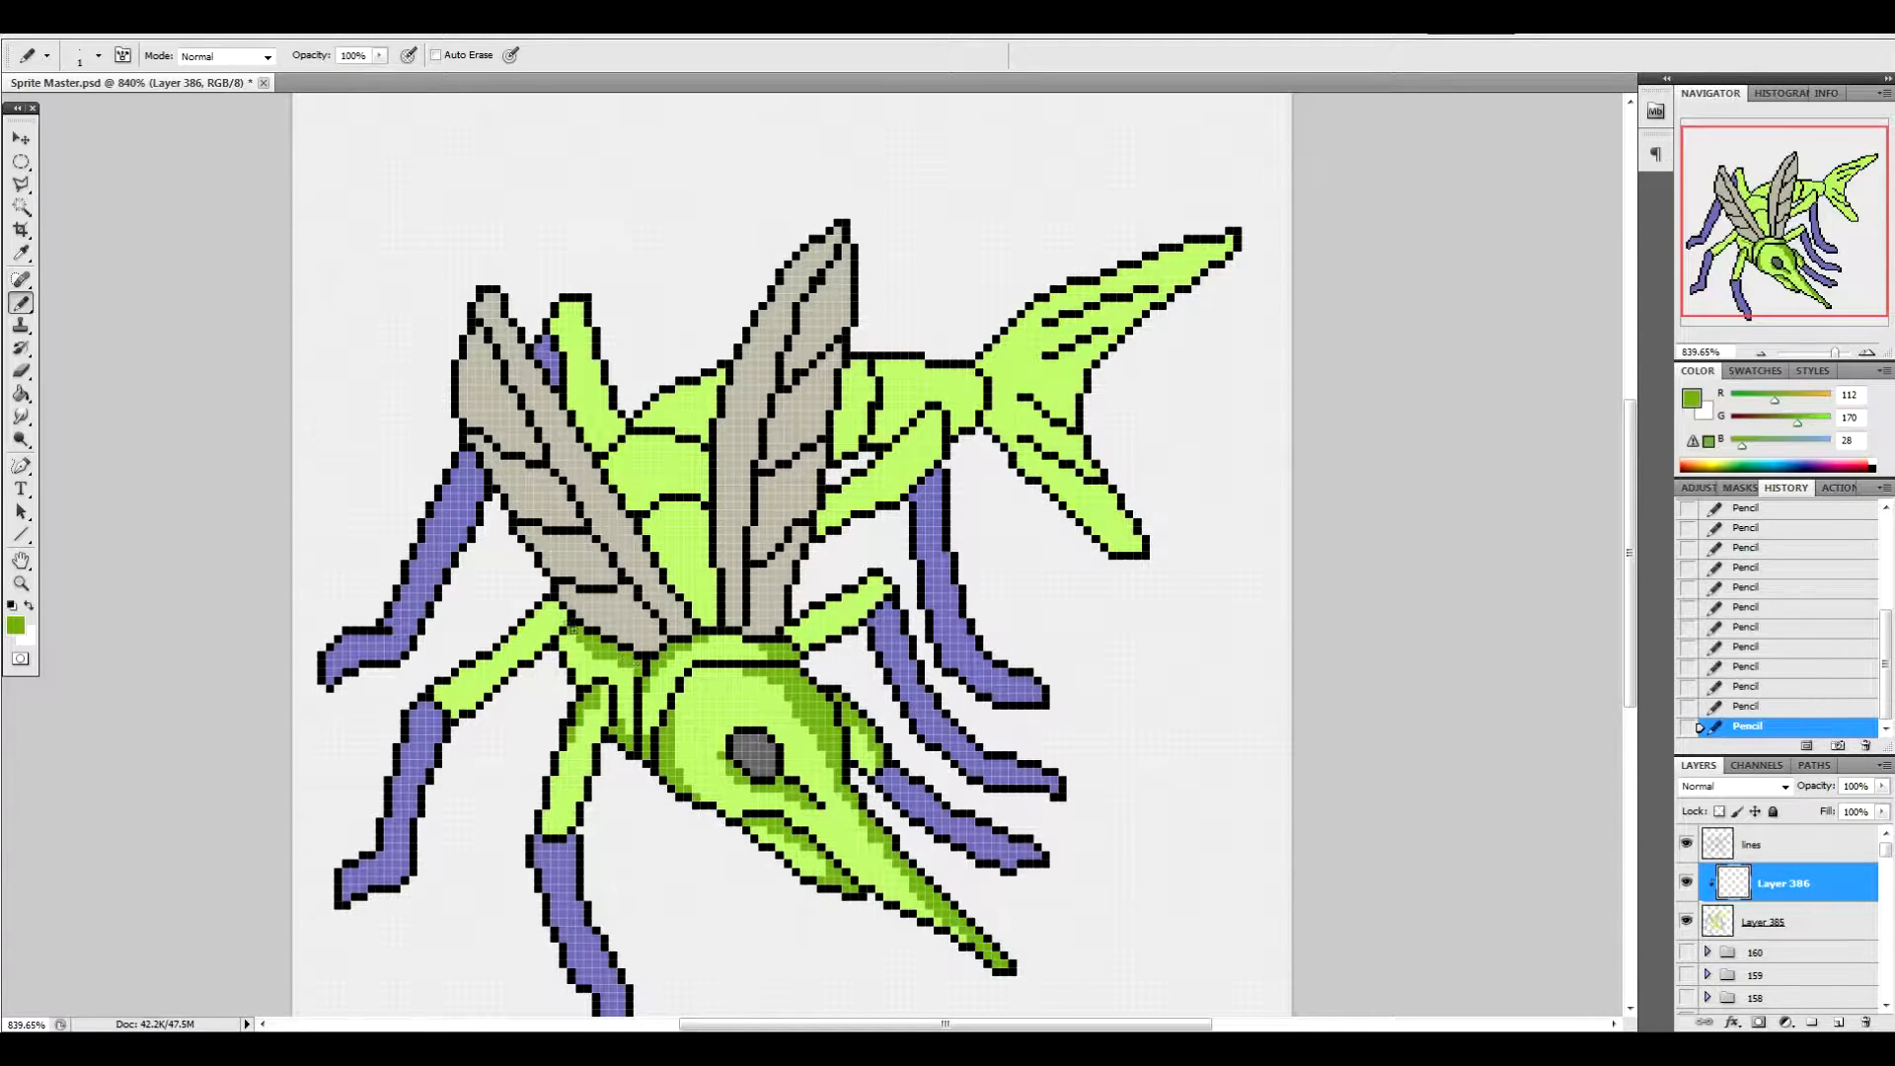
mouse_move(539, 615)
mouse_down()
mouse_move(557, 606)
mouse_move(440, 686)
mouse_move(539, 626)
mouse_move(539, 606)
mouse_move(521, 646)
mouse_up()
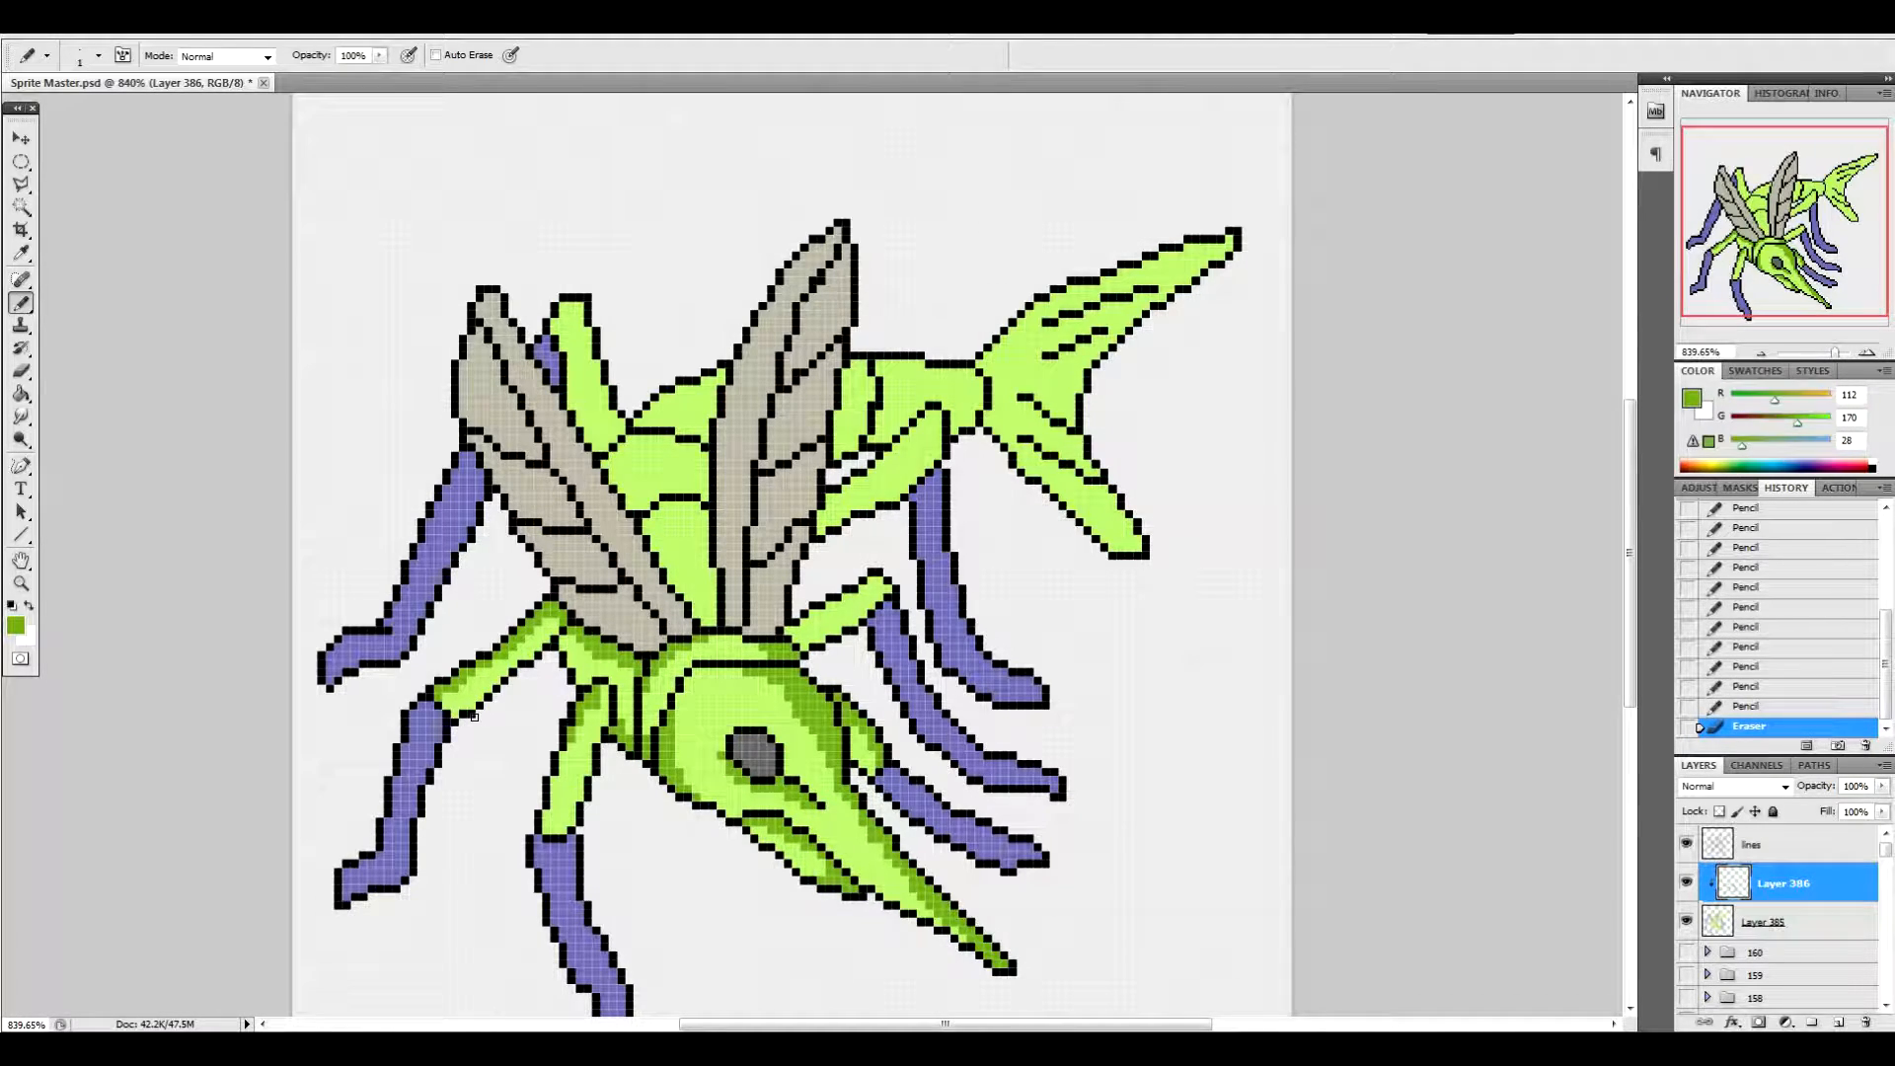
mouse_move(582, 683)
mouse_down()
mouse_move(589, 663)
mouse_move(554, 797)
mouse_up()
mouse_move(553, 803)
mouse_down()
mouse_move(544, 830)
mouse_move(573, 817)
mouse_move(598, 738)
mouse_up()
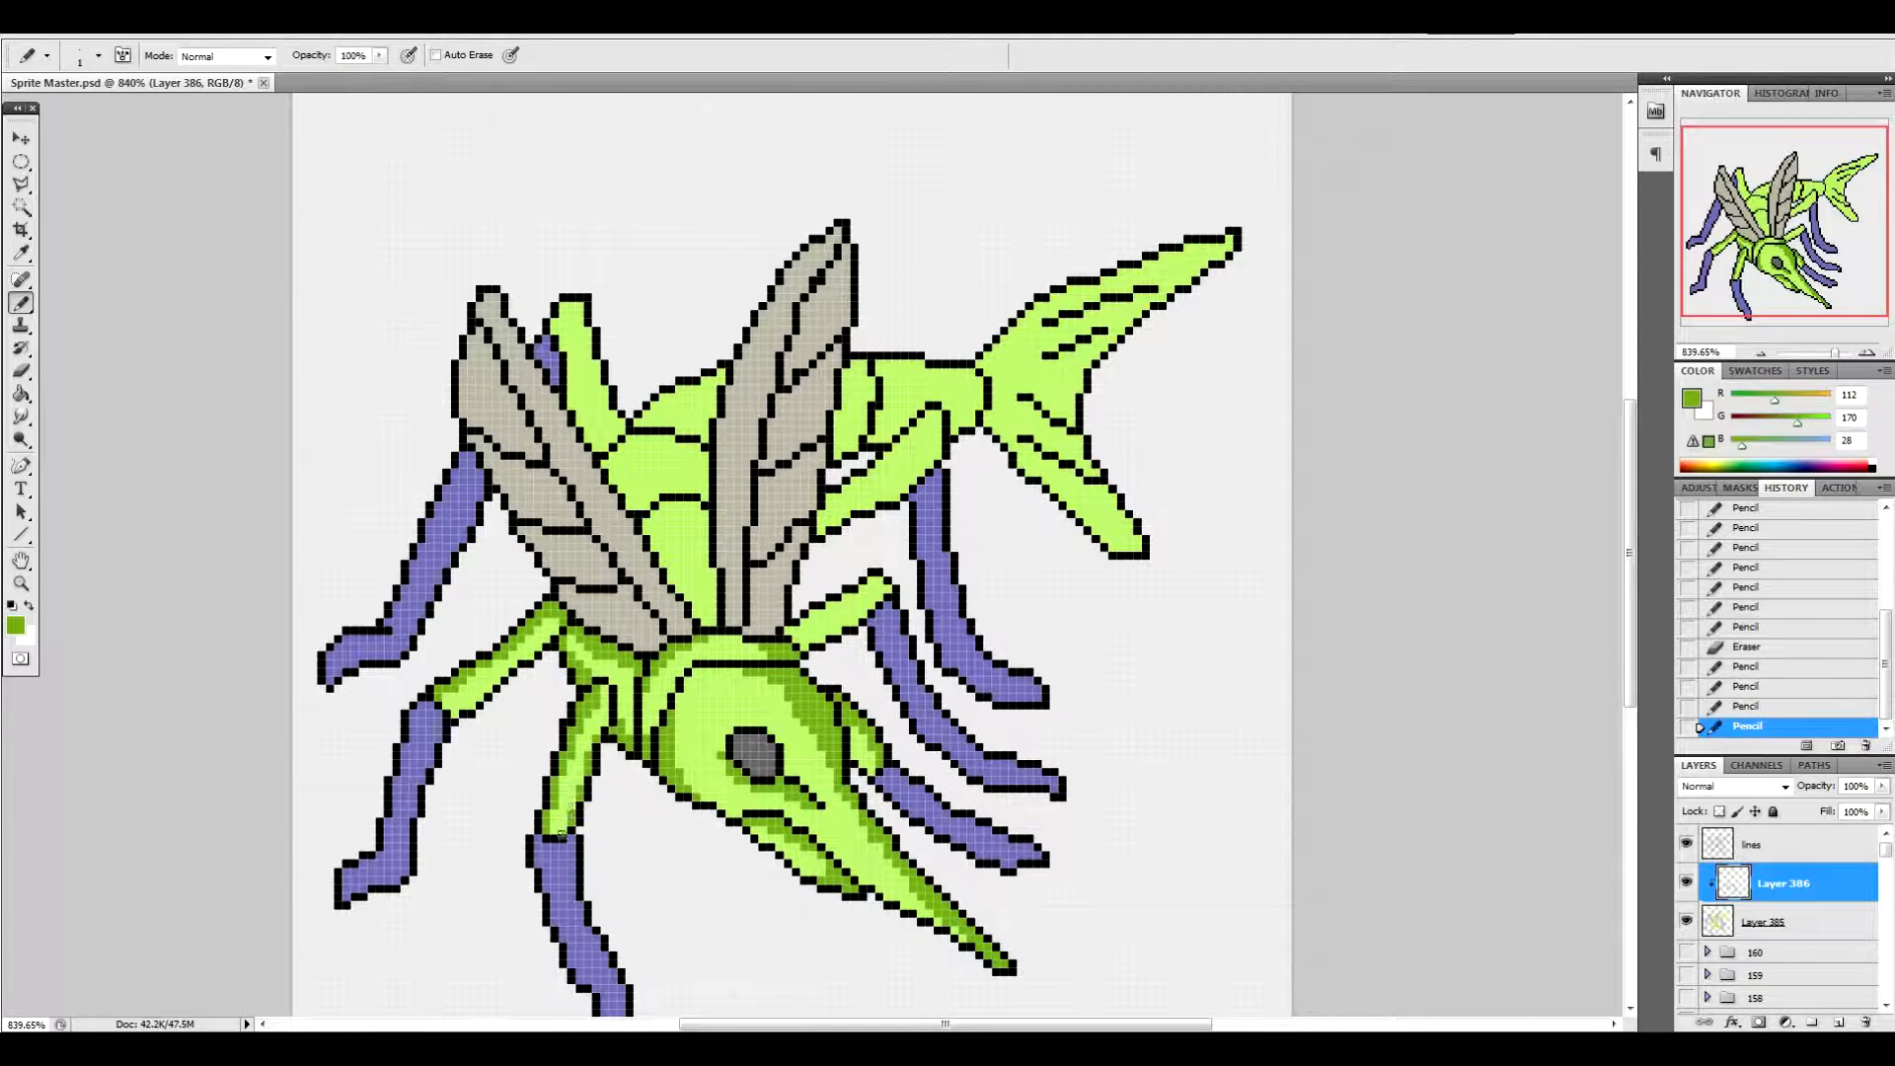
Pencil dark green shading onto the back segments between the wings, the raised rear leg and the abdomen's edge behind the wing
mouse_move(703, 639)
mouse_down()
mouse_move(637, 525)
mouse_move(702, 619)
mouse_move(656, 540)
mouse_move(714, 453)
mouse_move(645, 432)
mouse_move(698, 453)
mouse_move(604, 463)
mouse_move(678, 384)
mouse_move(641, 421)
mouse_move(720, 374)
mouse_move(636, 424)
mouse_move(718, 381)
mouse_up()
click(737, 646)
mouse_move(614, 420)
mouse_down()
mouse_move(579, 286)
mouse_move(603, 433)
mouse_up()
drag(850, 377, 853, 356)
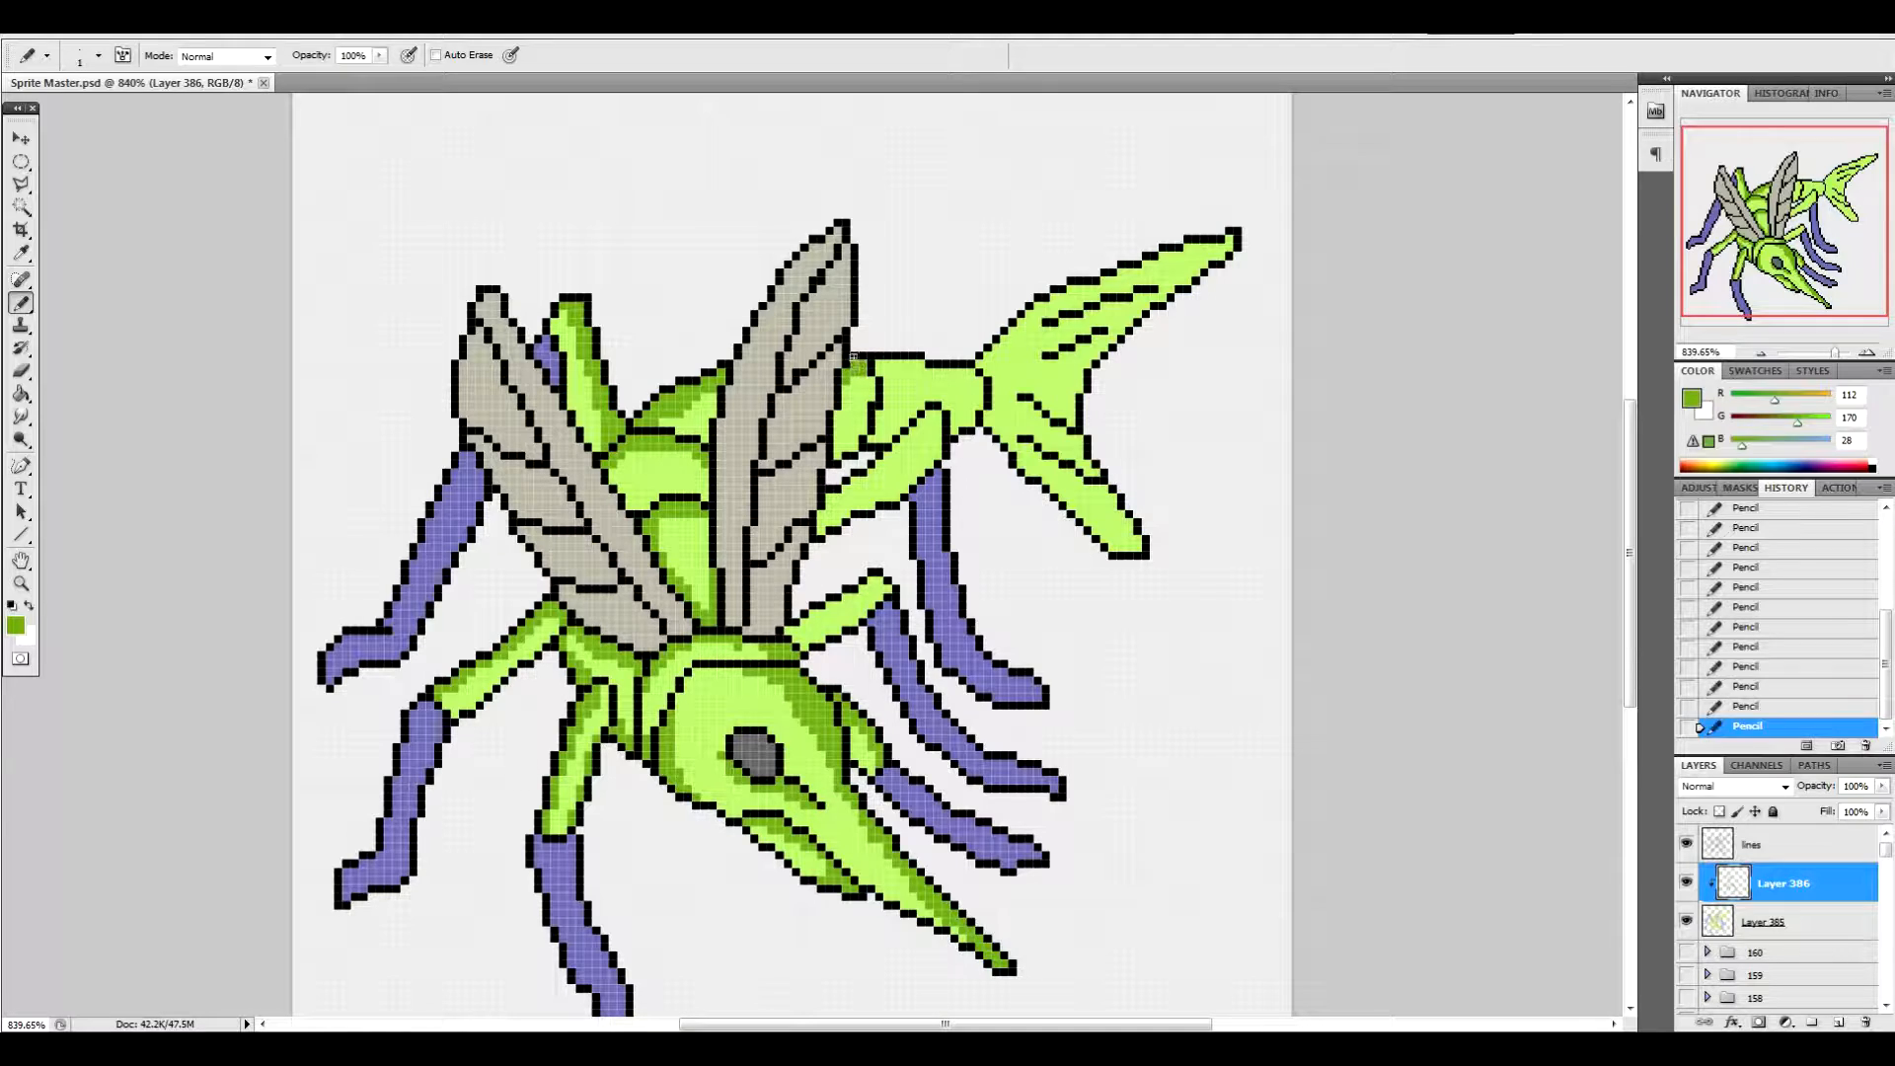
Erase a stray line pixel on the rear abdomen in the lines layer and patch the spot with light green (RGB 179, 233, 101) on the base layer
click(1807, 848)
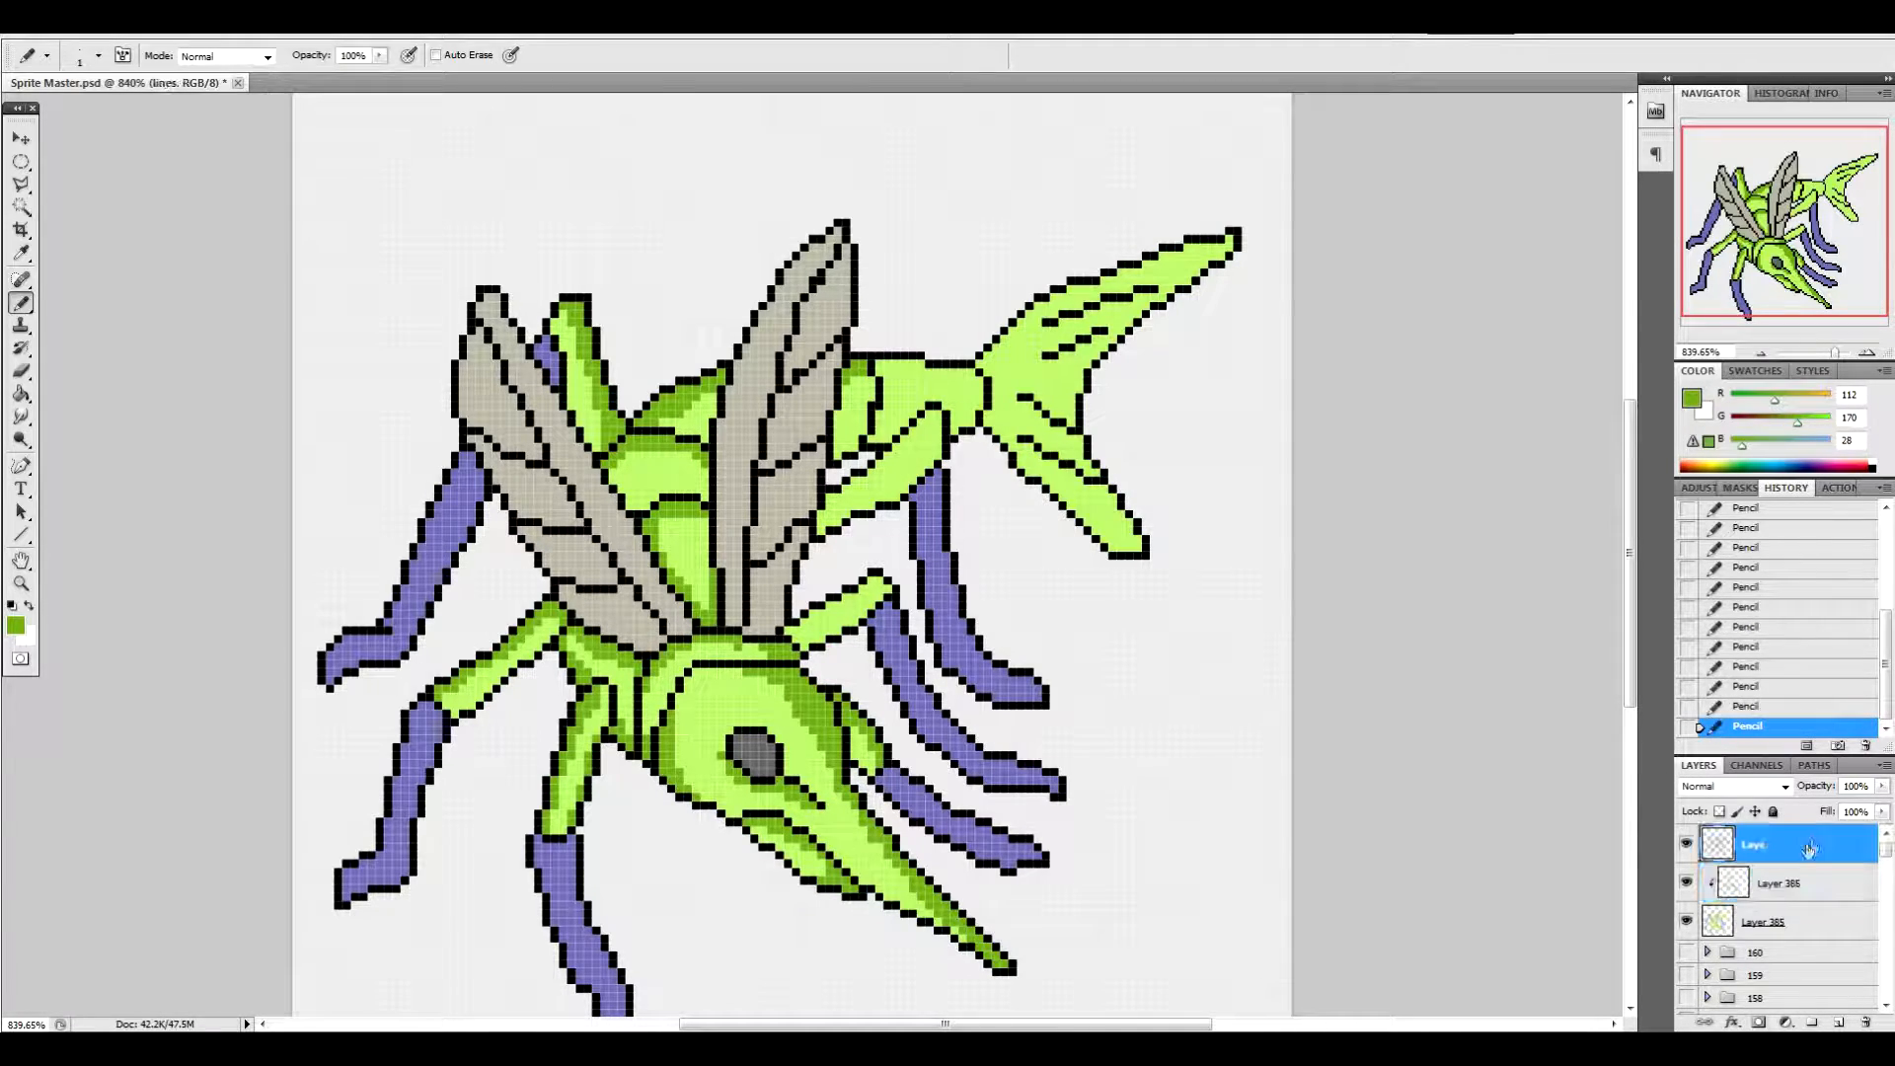
key(e)
click(871, 404)
key(b)
click(1816, 922)
click(16, 624)
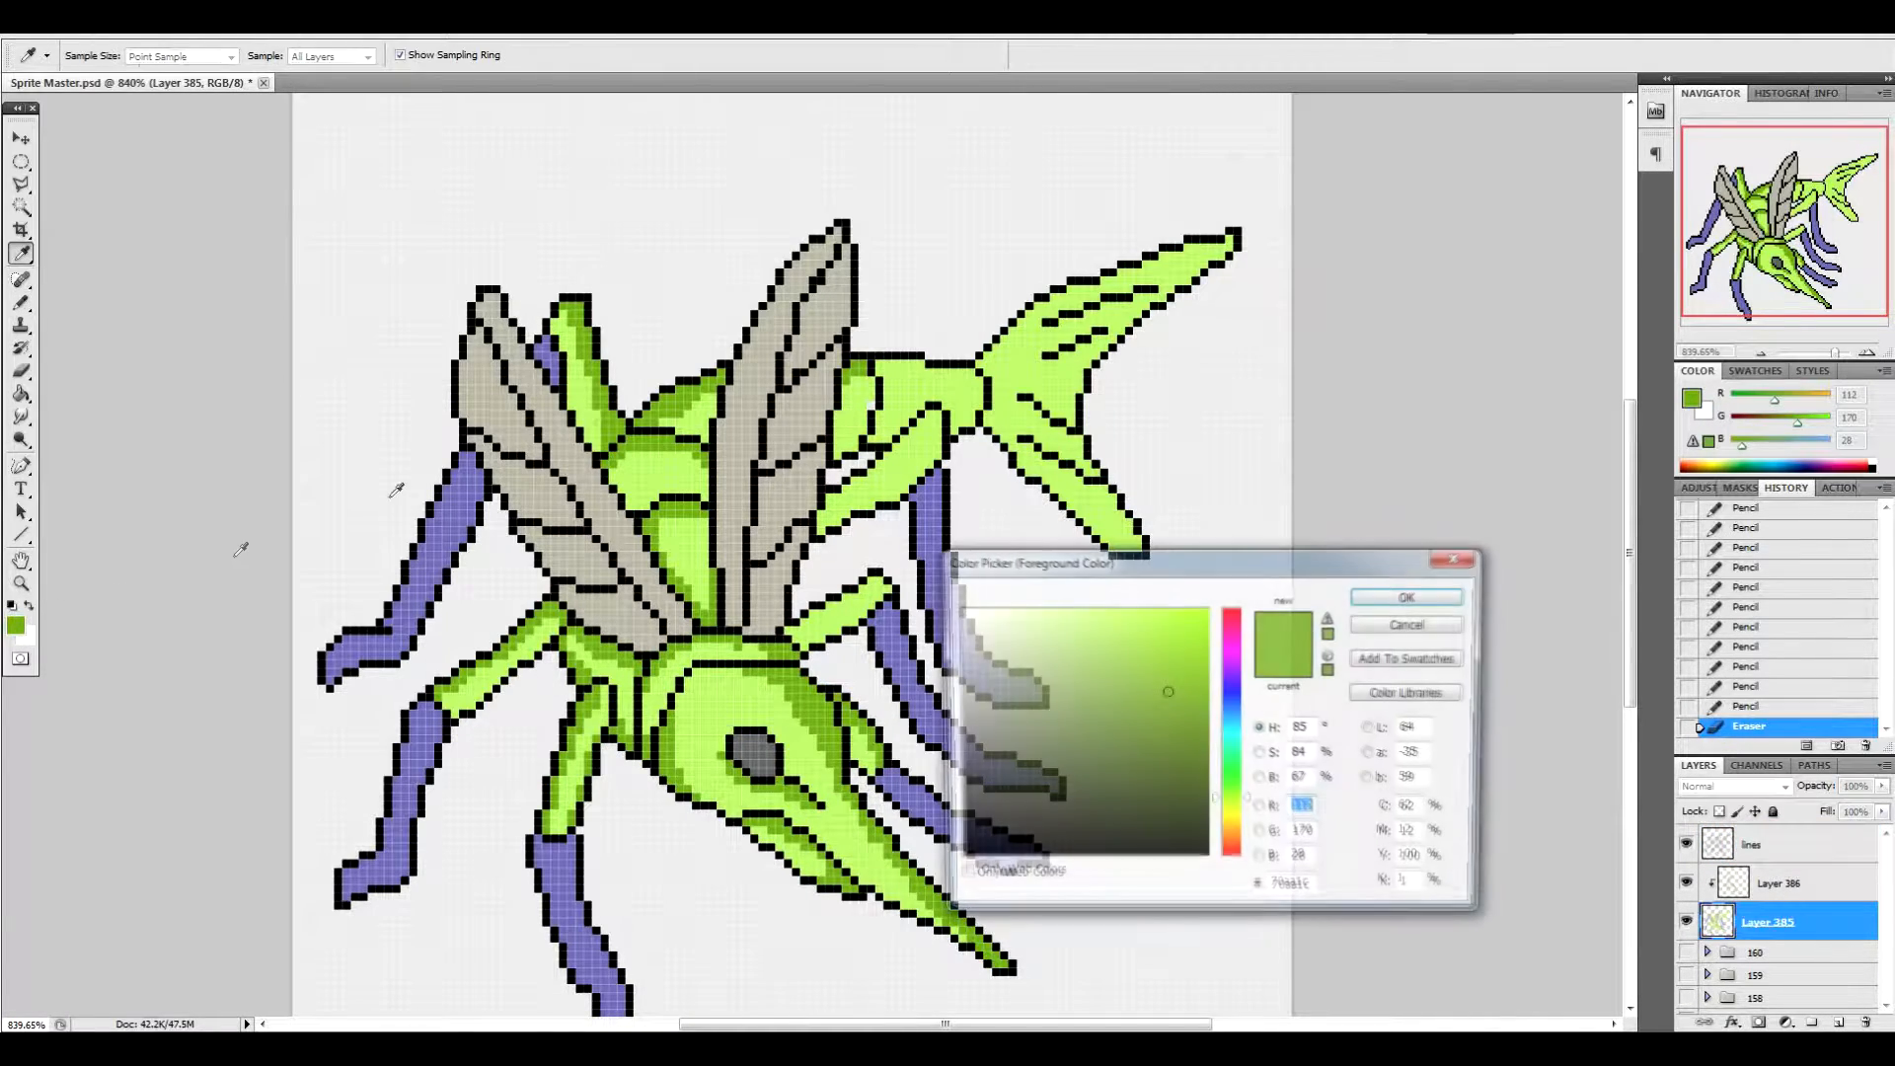
click(1098, 628)
click(1417, 594)
click(872, 402)
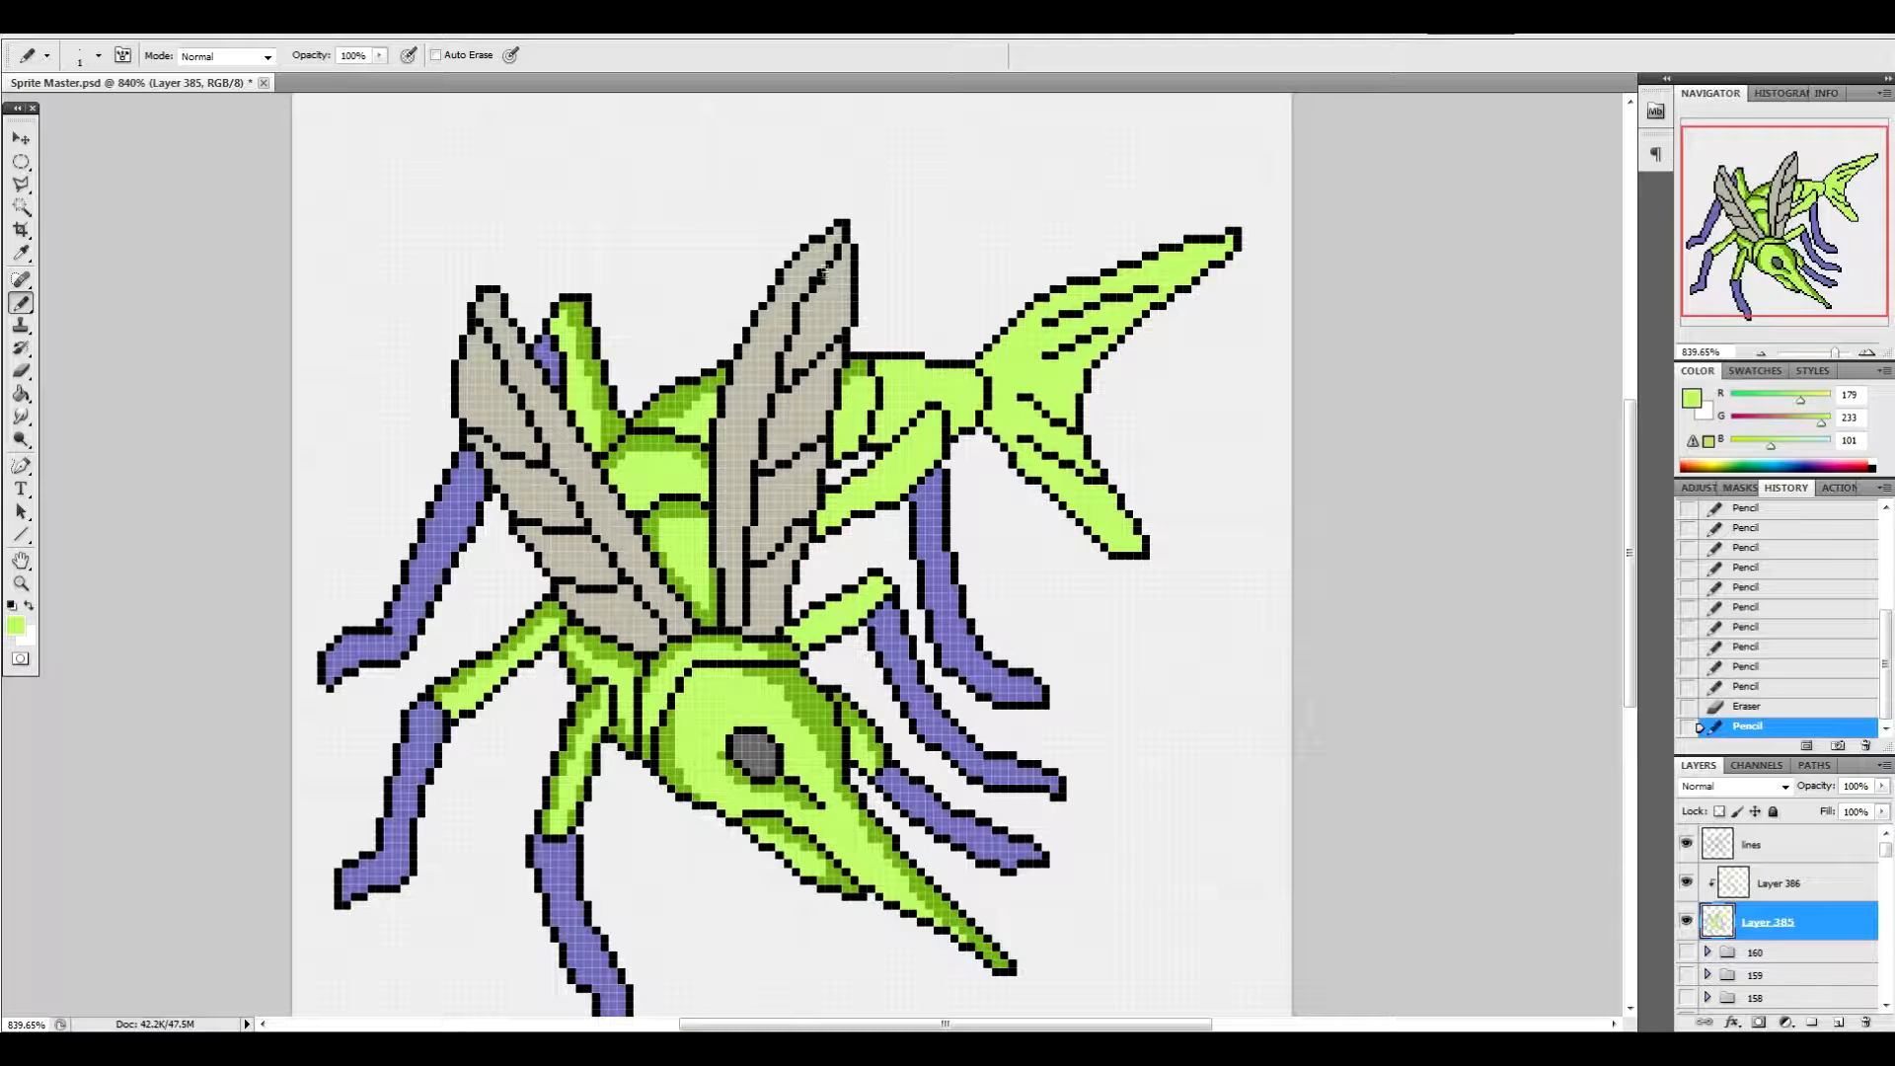
Thin the vein lines of the upright wing by erasing surplus pixels, working on the lines layer
click(821, 284)
click(828, 267)
click(1776, 844)
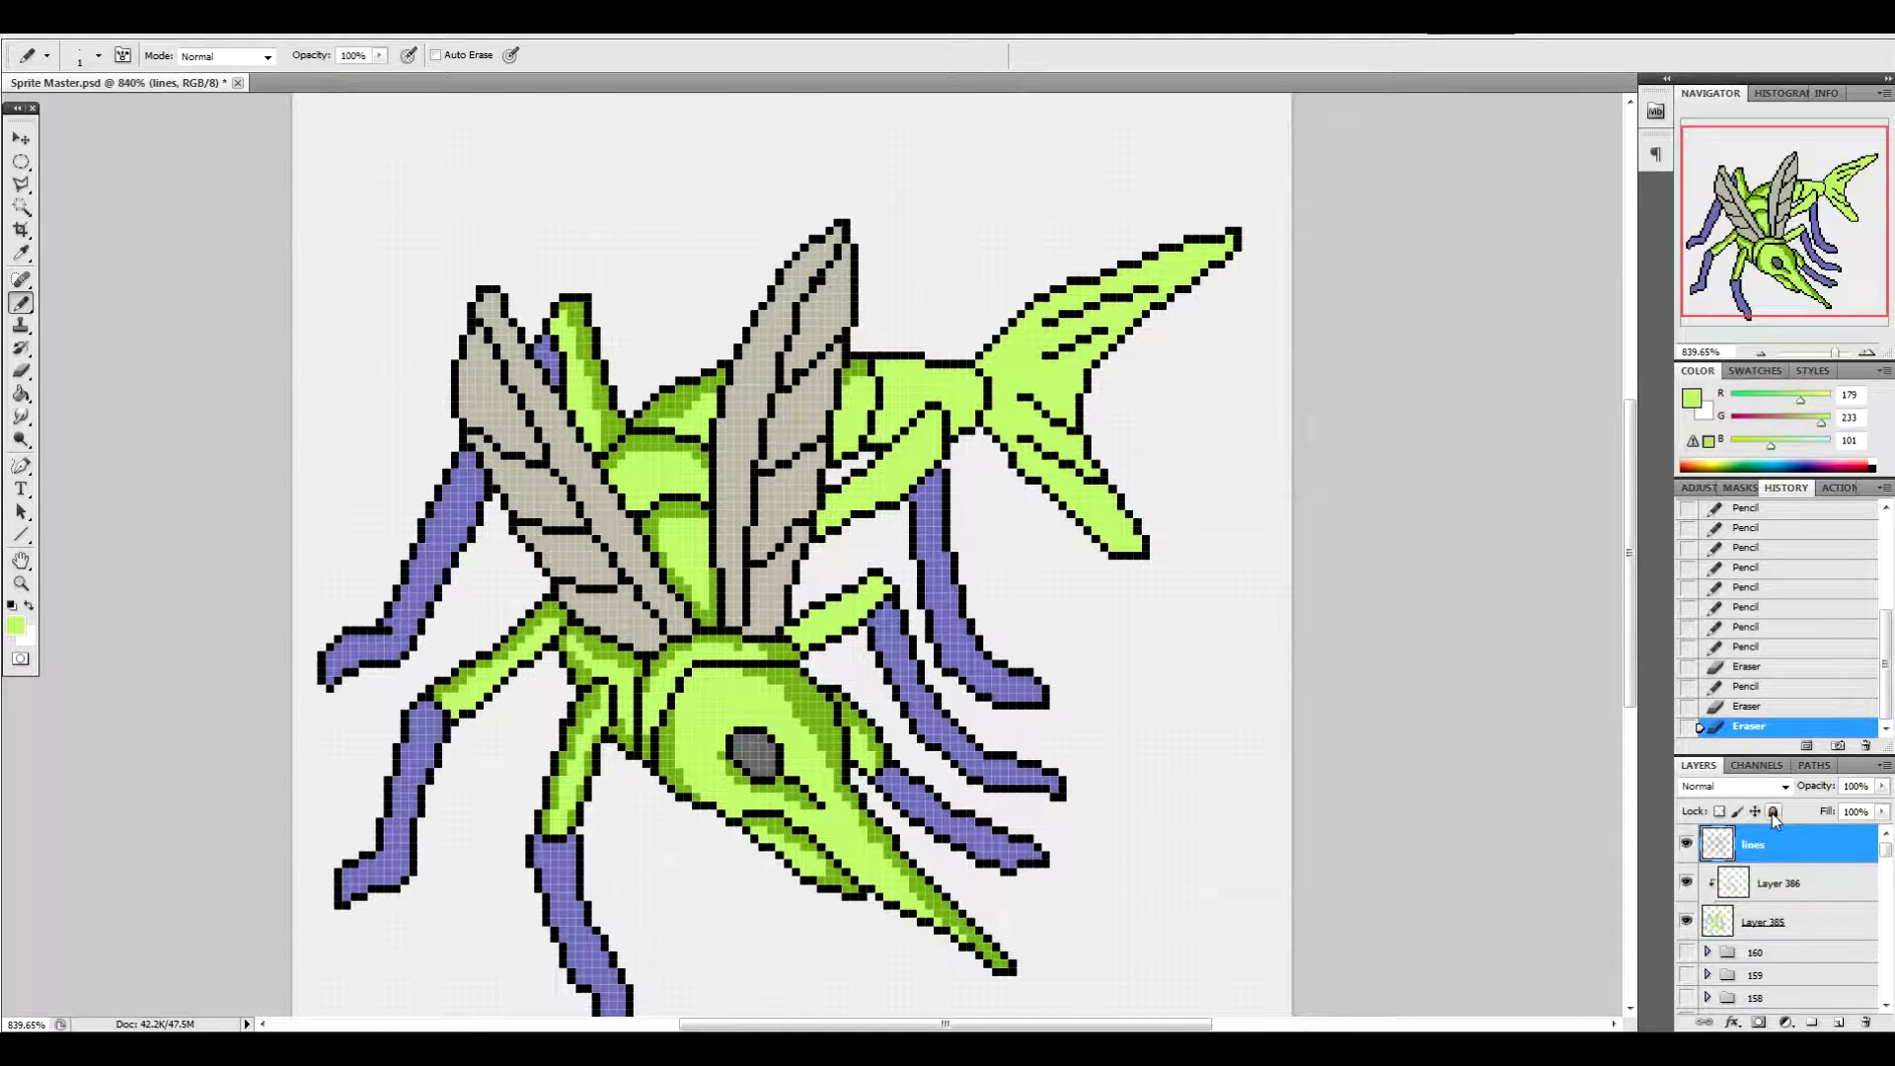
click(824, 281)
click(797, 370)
Sample the wing's base grey (RGB 177, 175, 158) and pencil it over the erased vein pixels on the base colour layer
click(1821, 922)
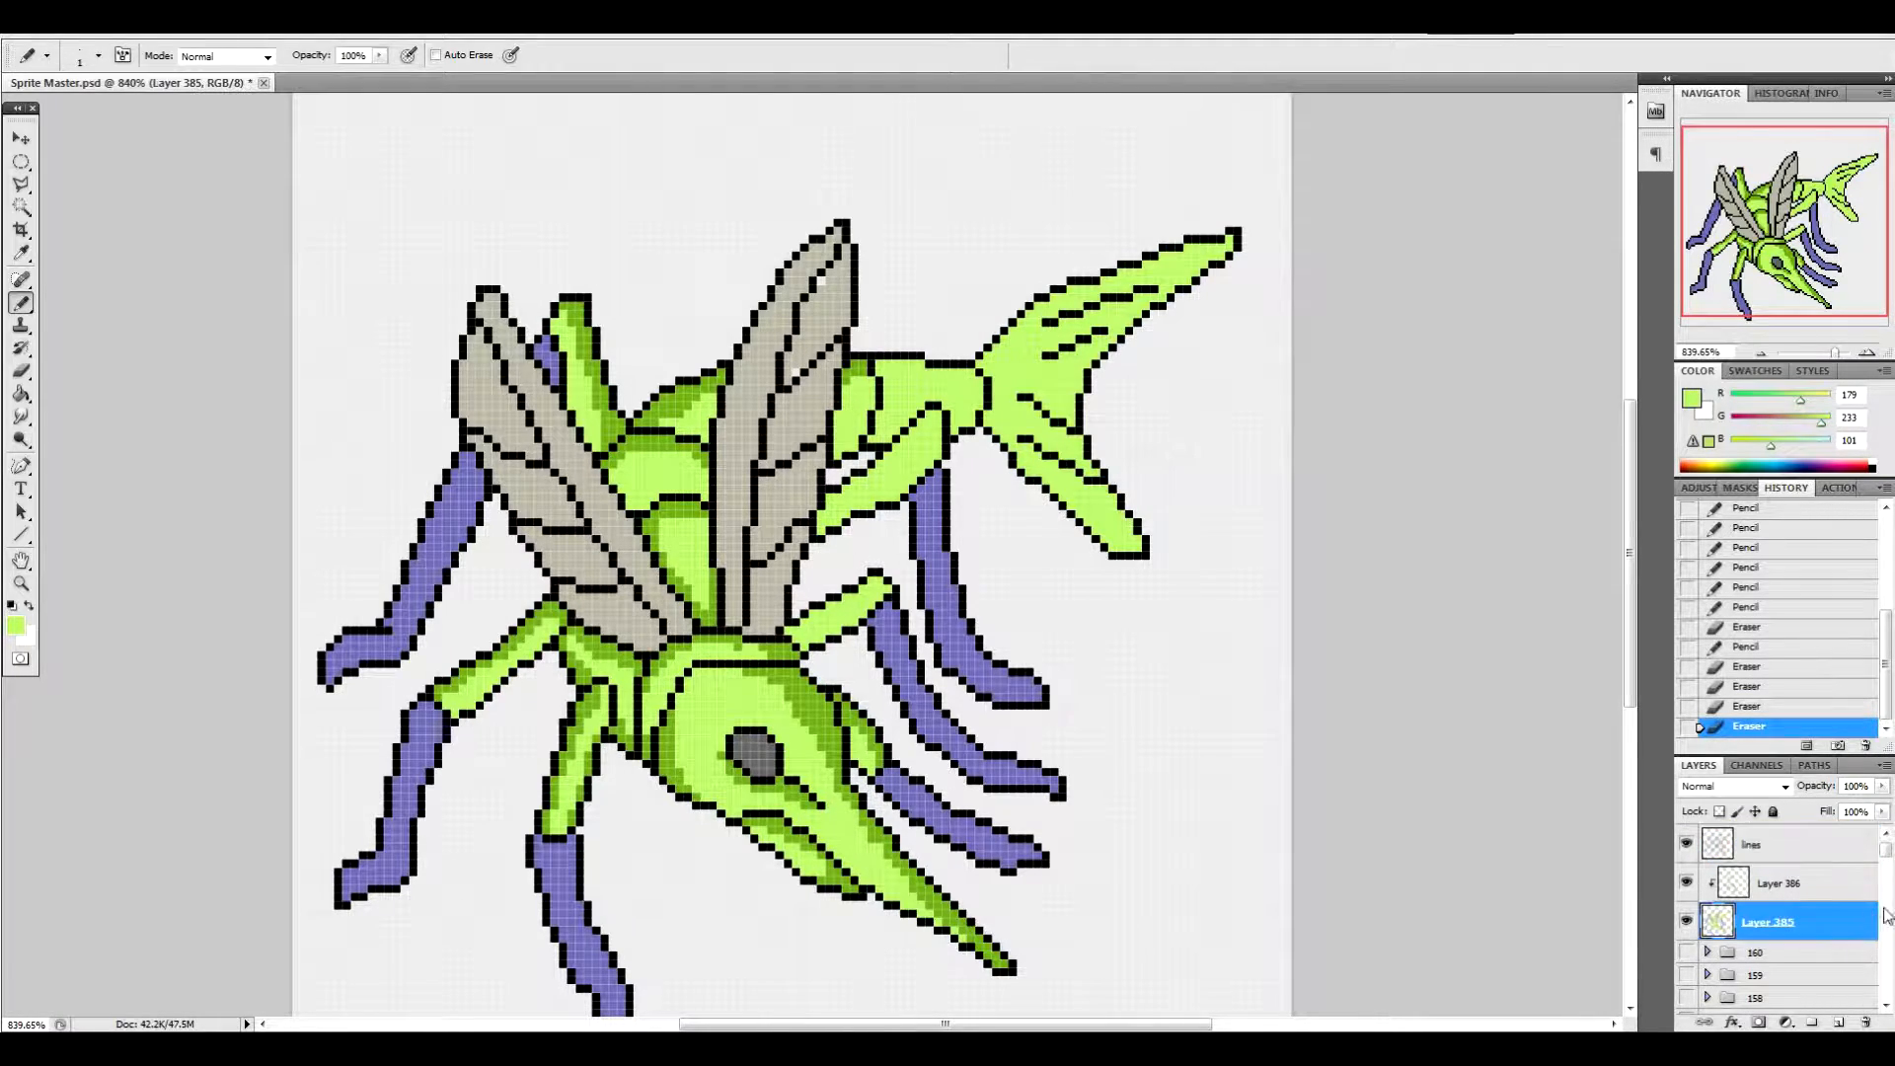
click(16, 624)
click(762, 347)
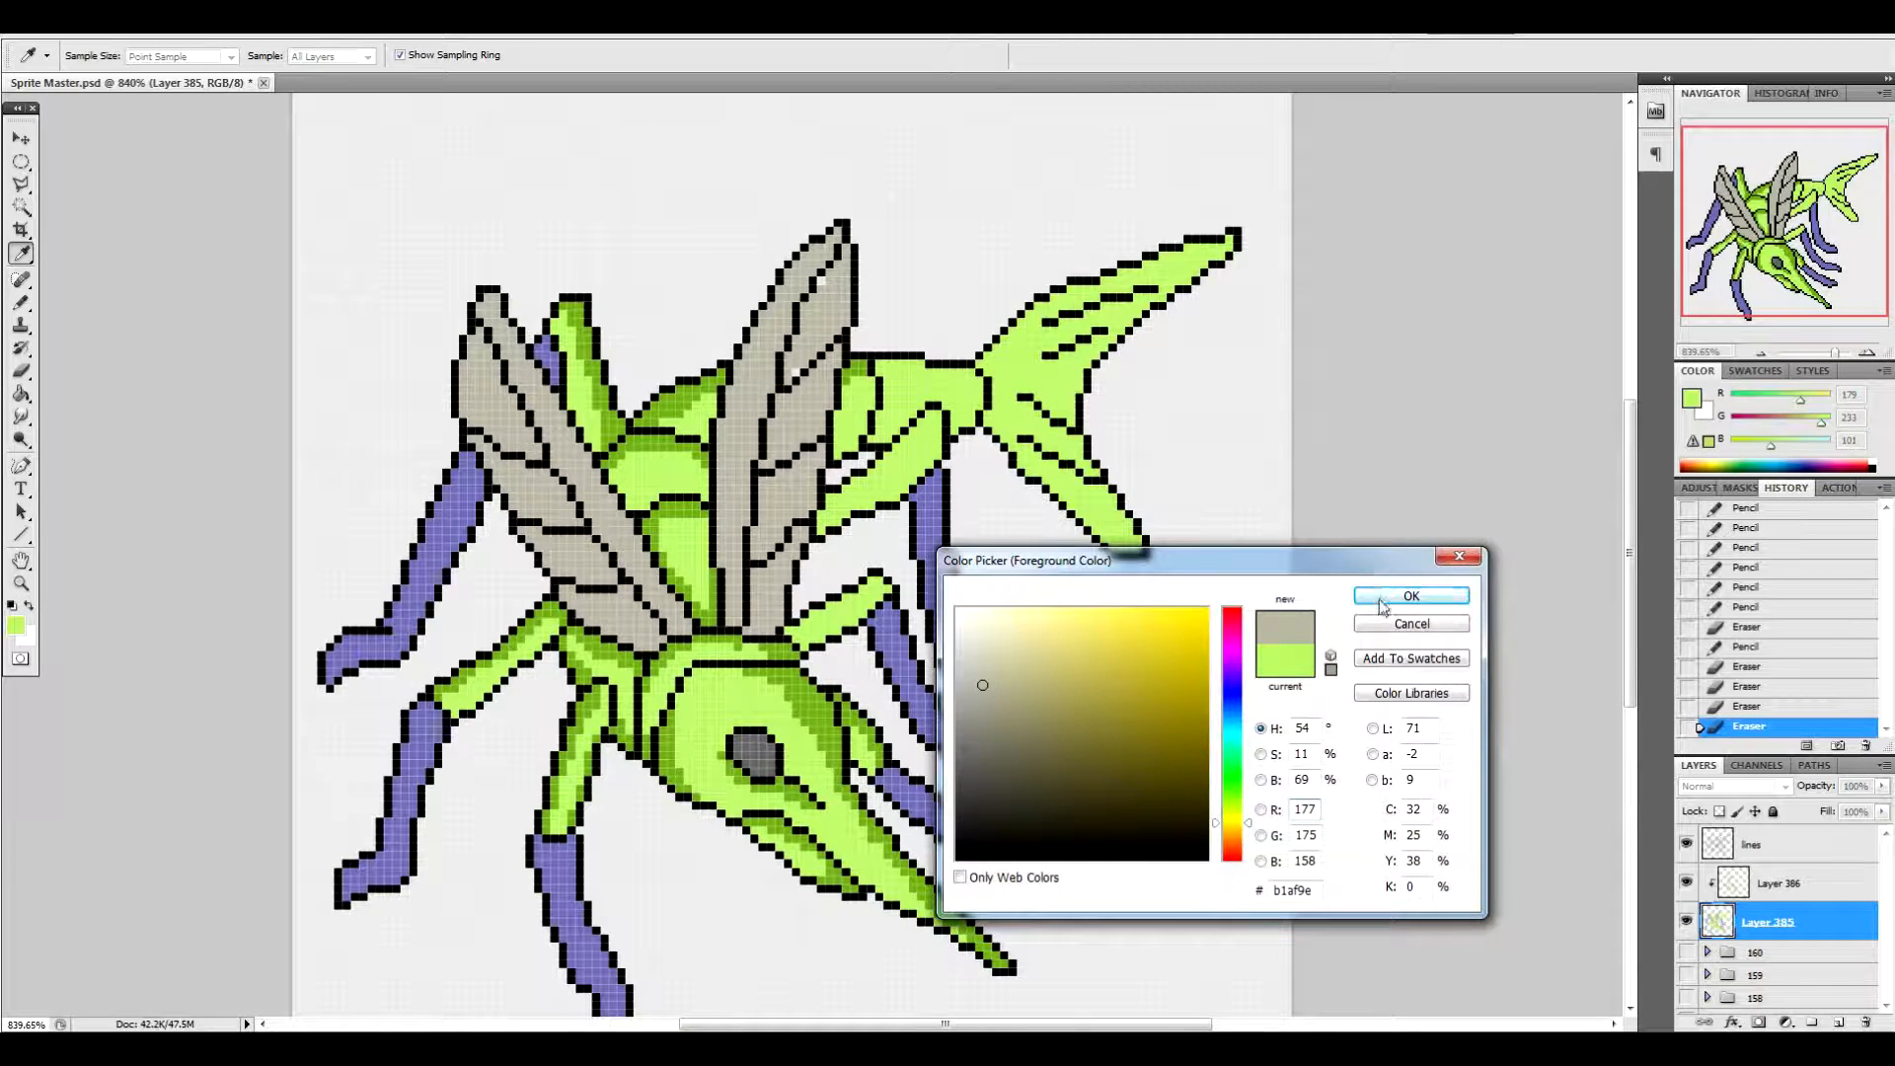
click(1411, 595)
click(793, 374)
click(794, 373)
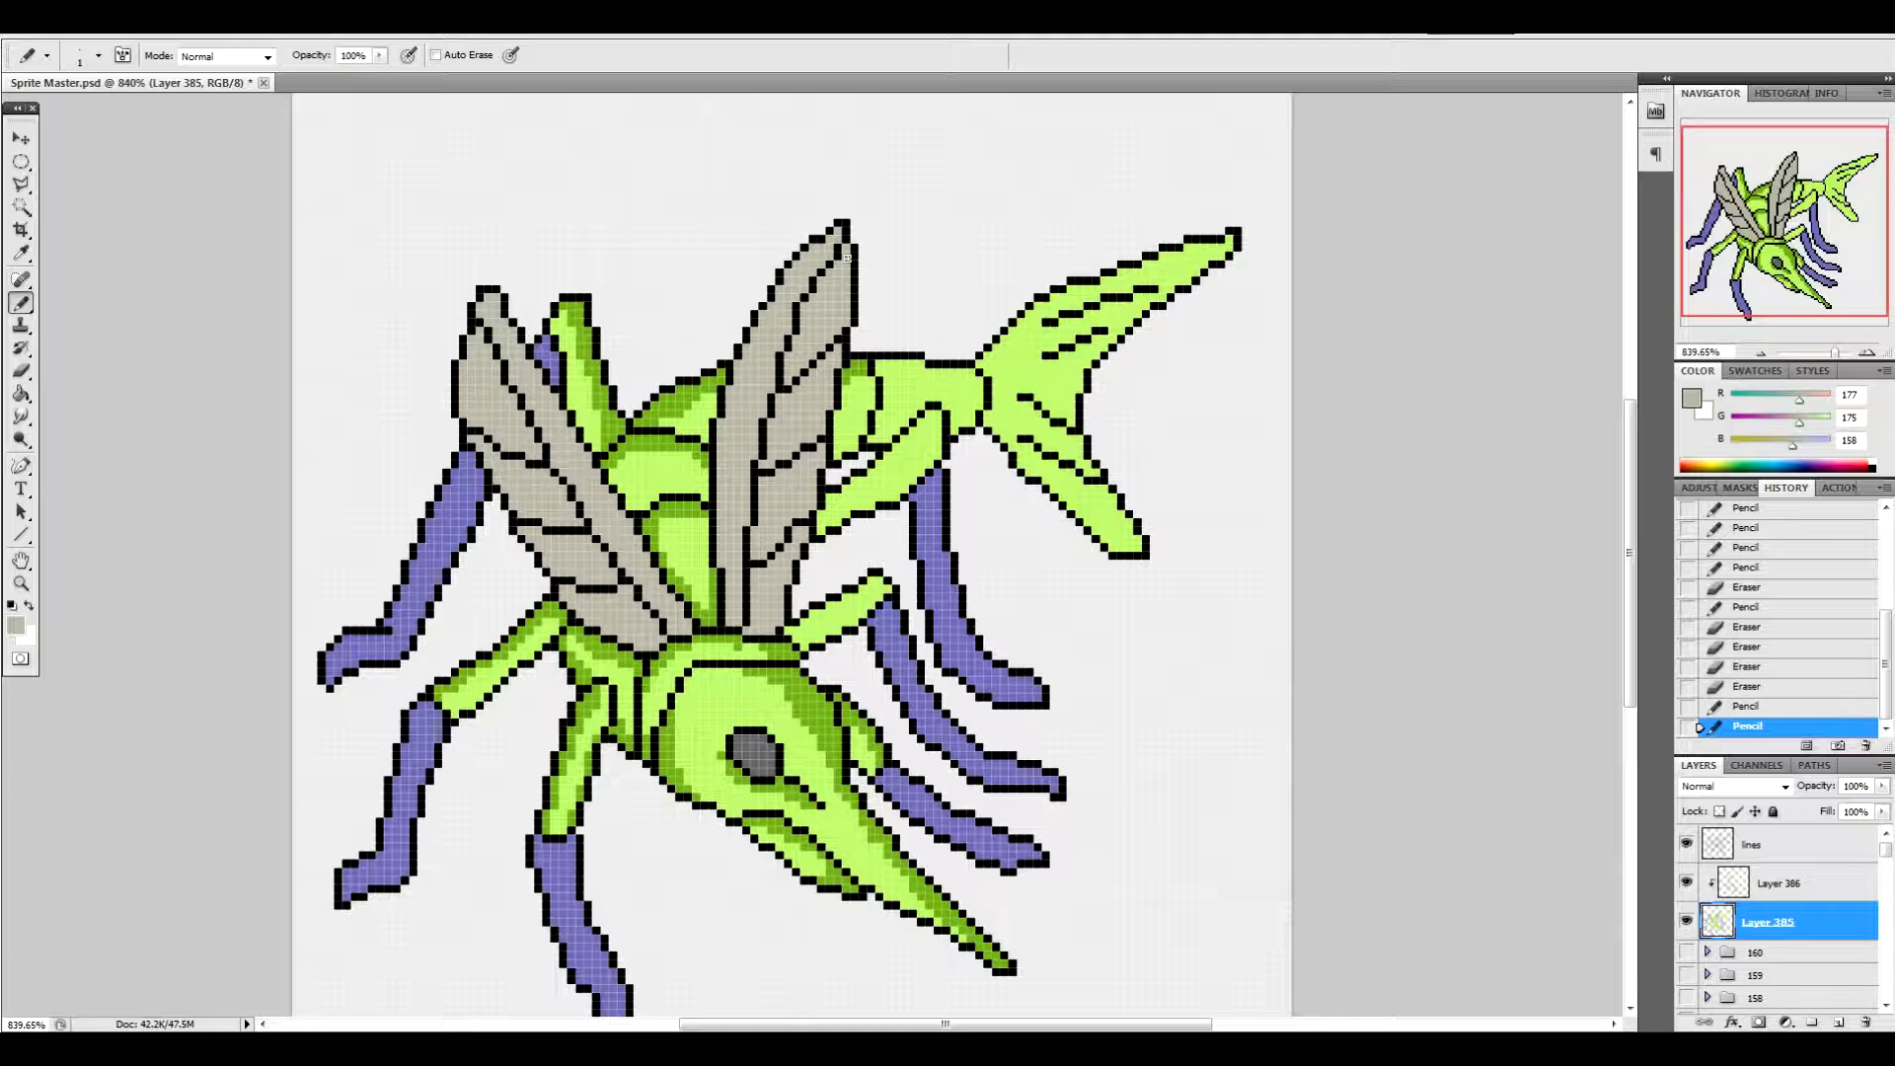
Erase an outline corner pixel at the raised rear leg's tip on the lines layer and reselect the clipped shading layer
click(1802, 849)
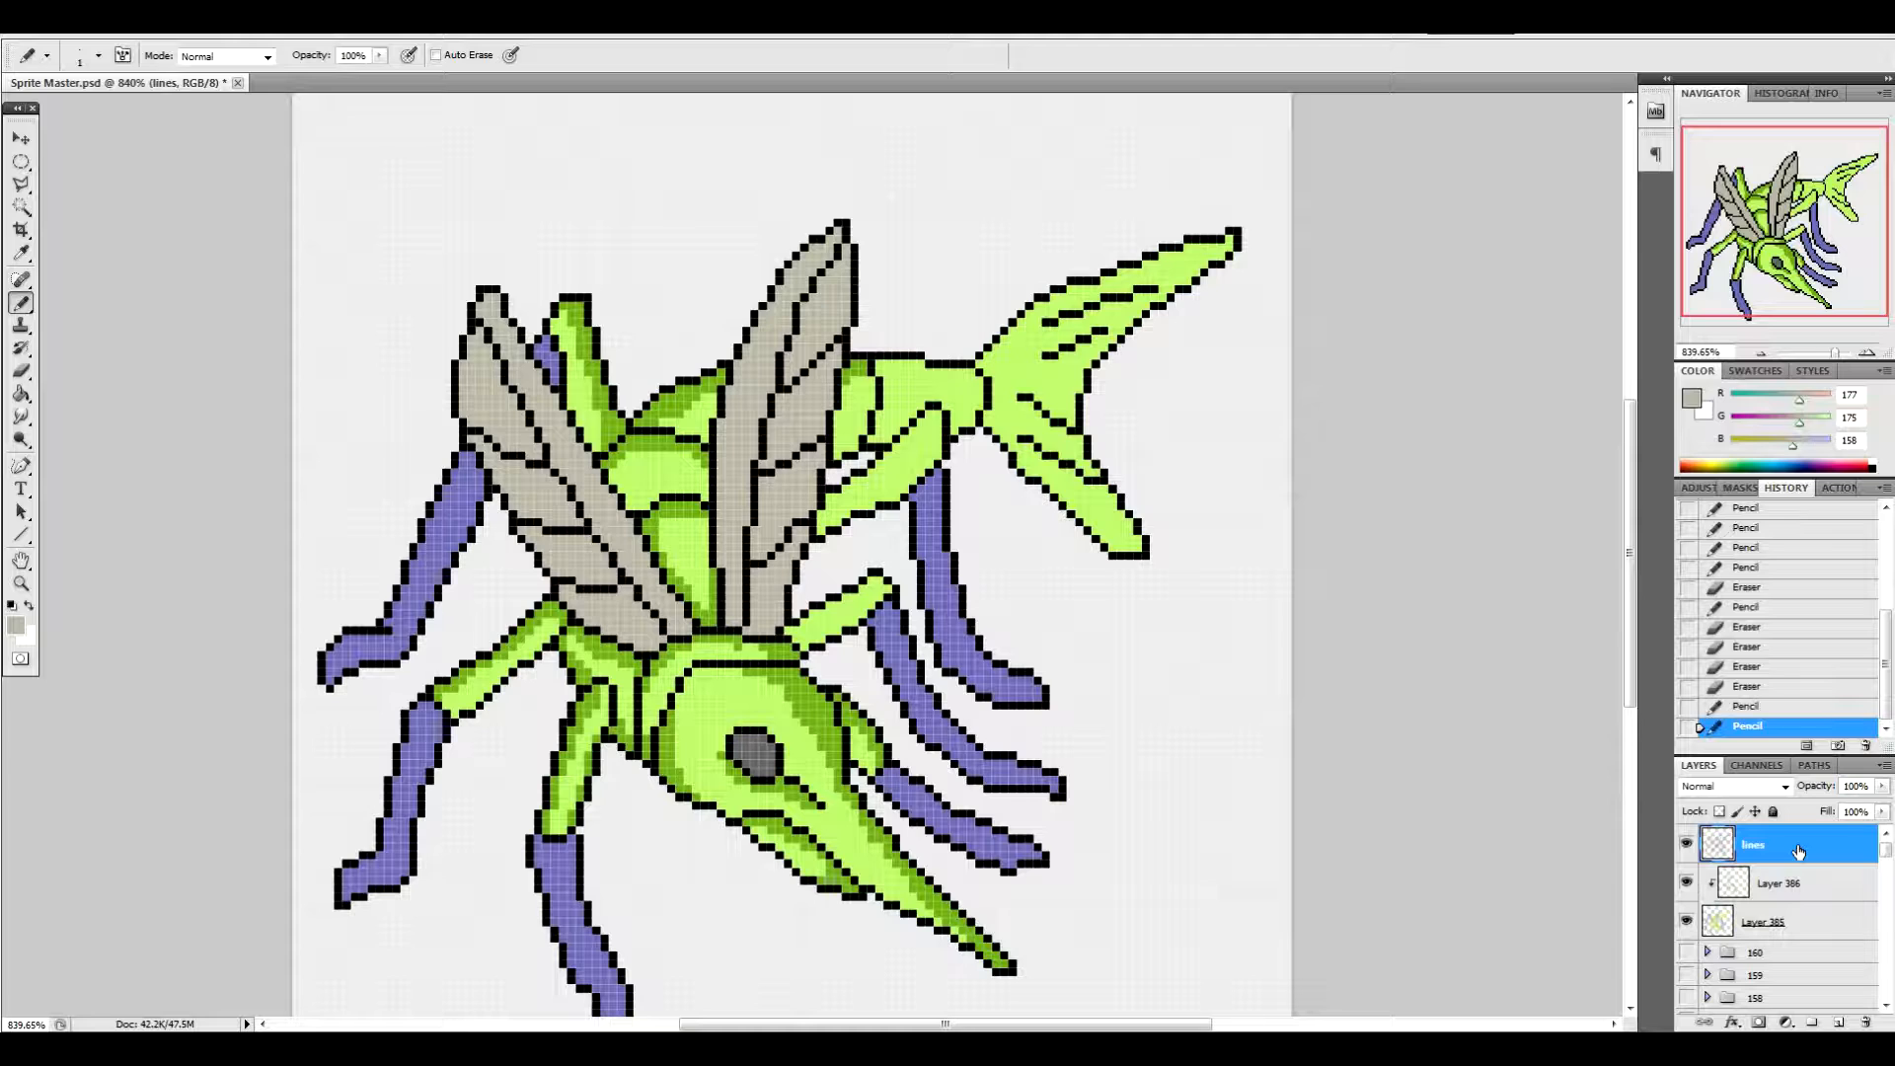
click(589, 292)
click(1836, 875)
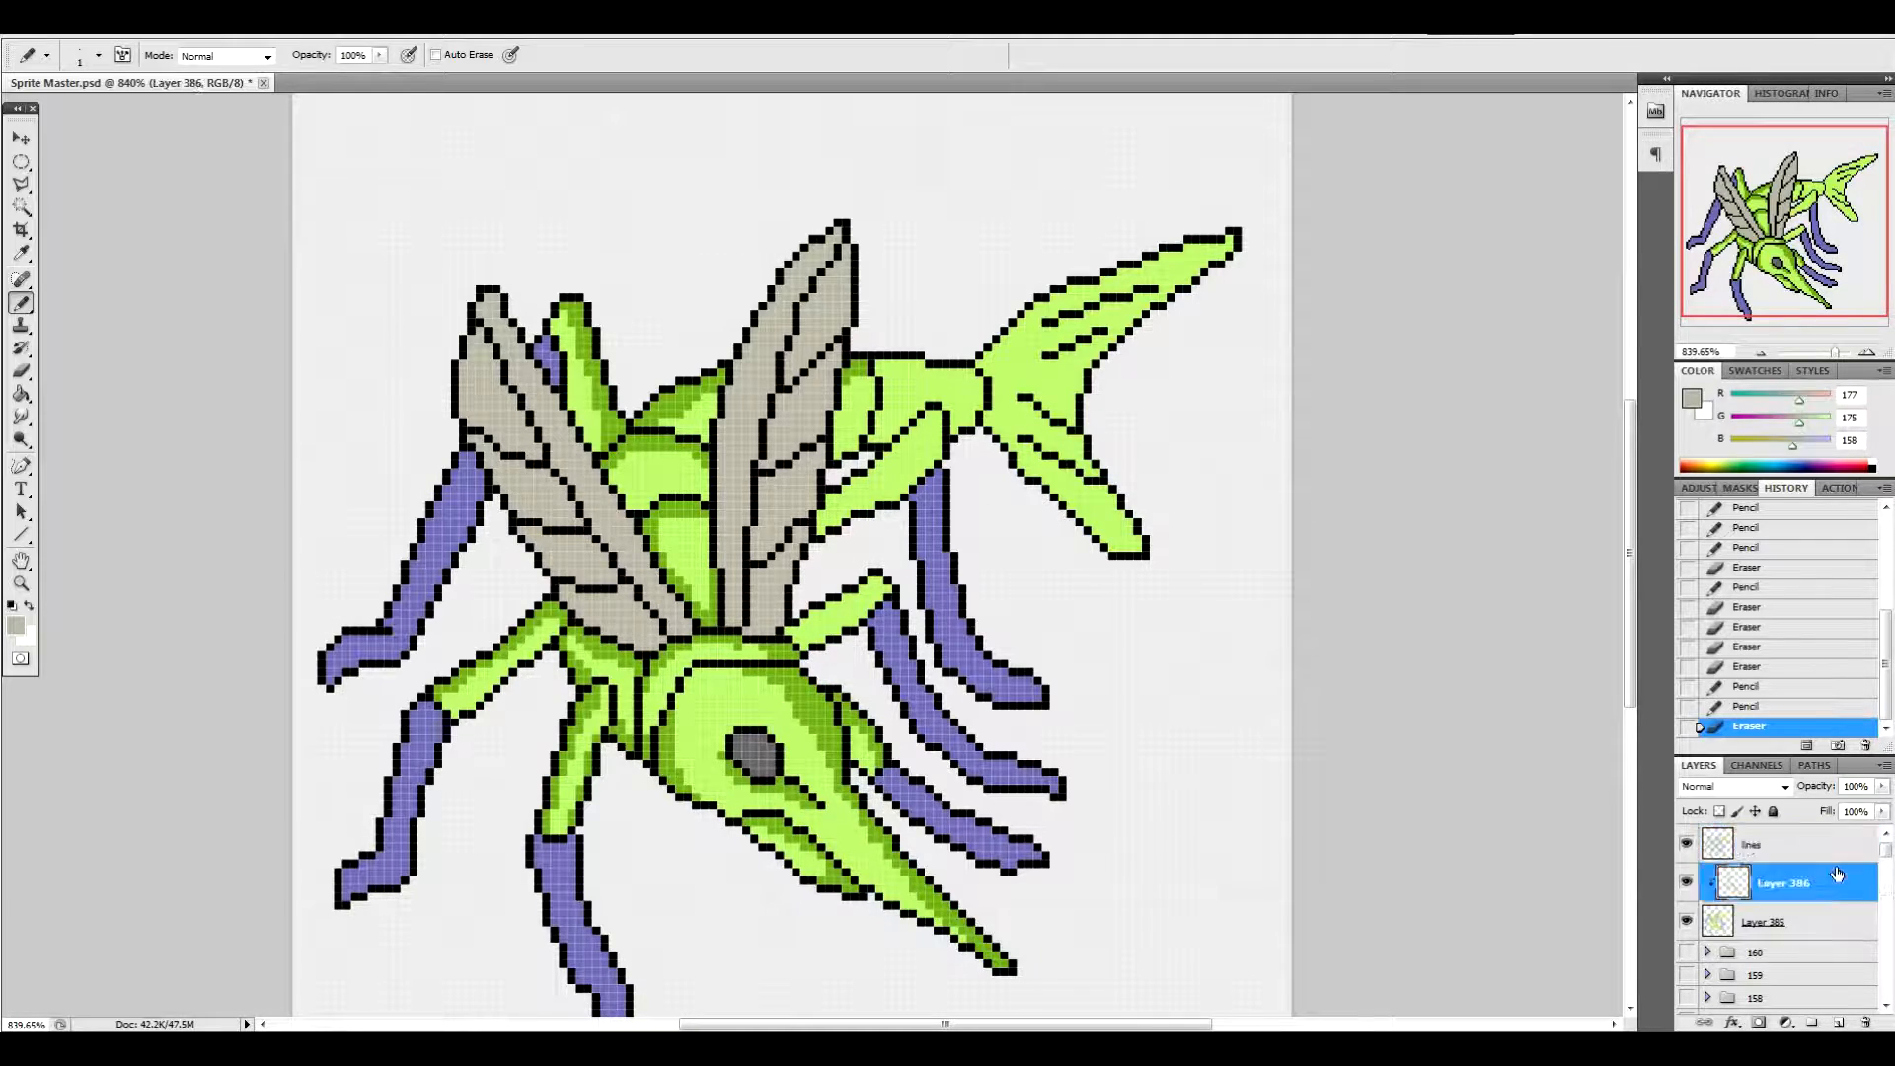
Hide and reshow the shading layer, and sample the dark green (RGB 112, 170, 28) from the abdomen as foreground colour
click(1685, 882)
click(1685, 881)
click(16, 623)
click(858, 370)
click(1412, 596)
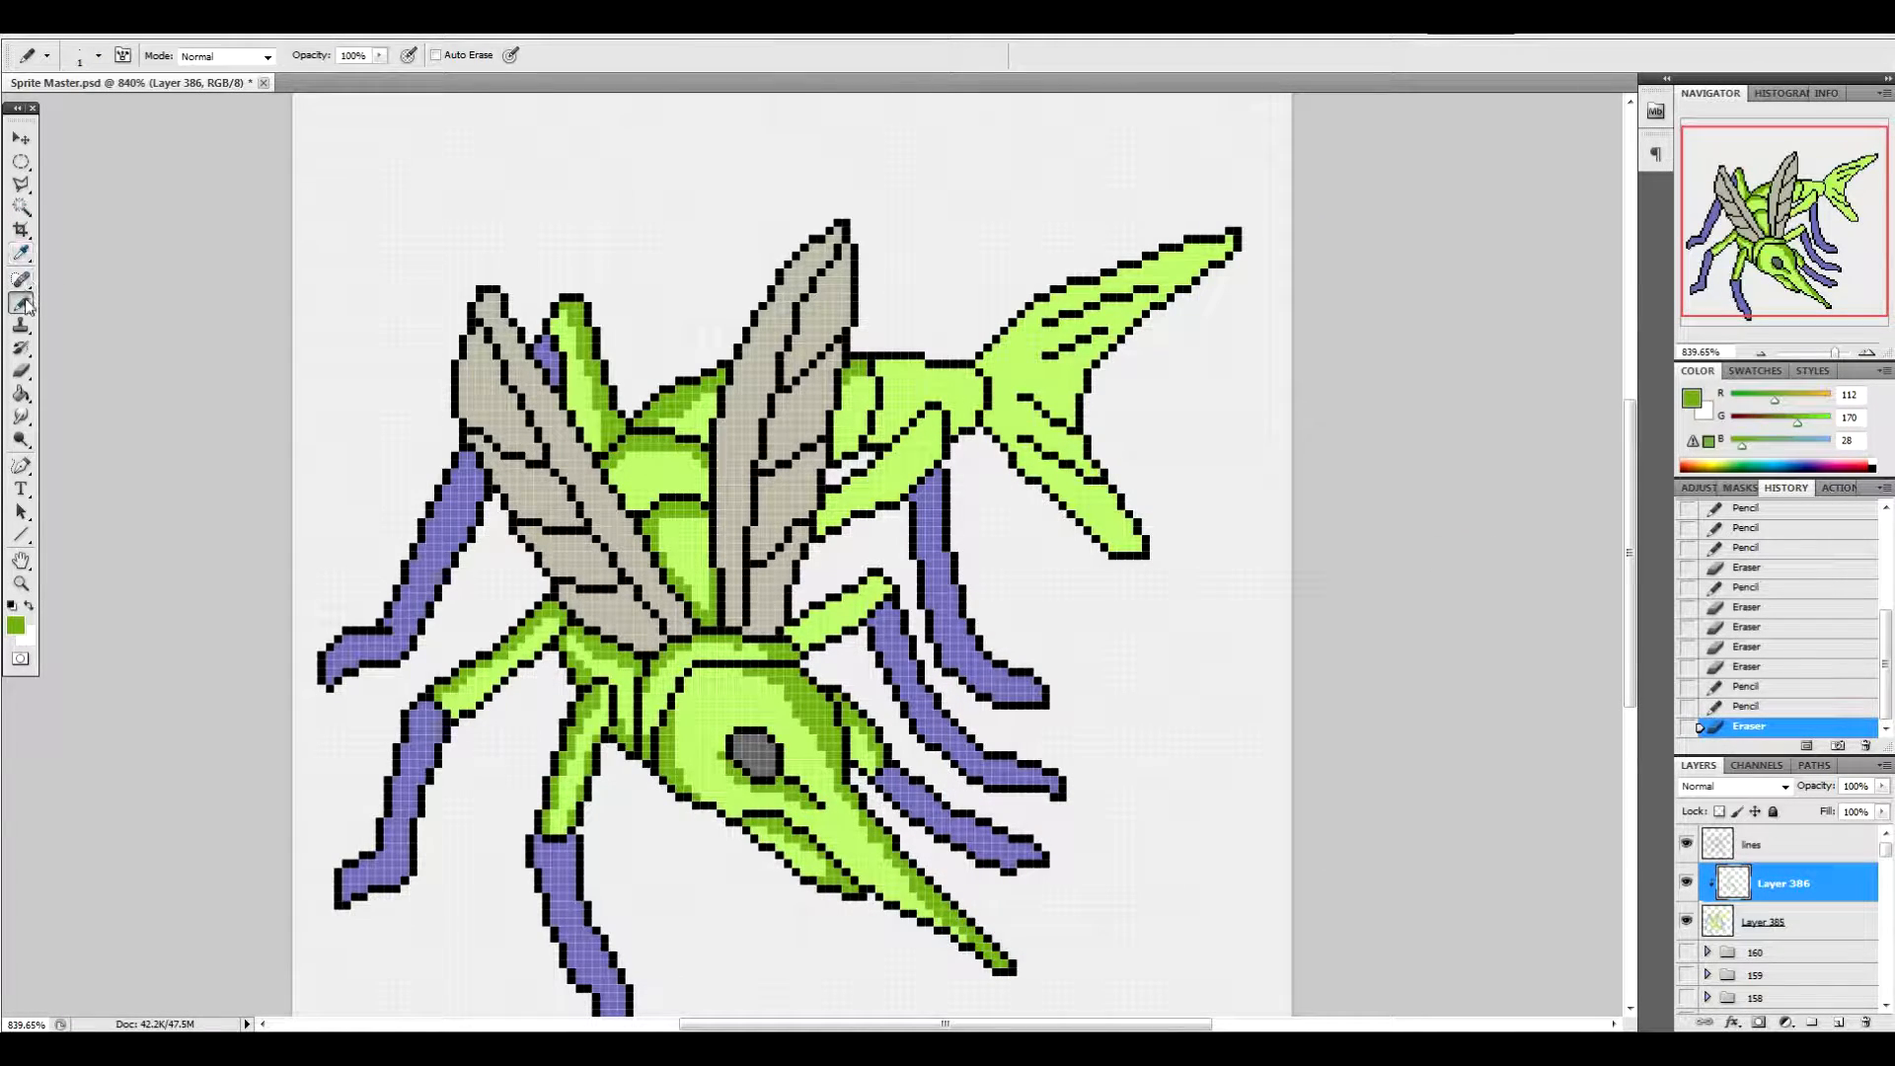
Shade the rear abdomen, the top edge of the upper tail fin and the lower tail fin in dark green
drag(872, 371, 965, 377)
mouse_move(854, 434)
mouse_down()
mouse_move(1105, 267)
mouse_move(1083, 290)
mouse_move(1241, 247)
mouse_move(1183, 254)
mouse_move(1206, 246)
mouse_move(1150, 294)
mouse_move(1048, 331)
mouse_move(1225, 239)
mouse_move(1082, 347)
mouse_move(1051, 404)
mouse_move(1024, 402)
mouse_move(1082, 440)
mouse_move(1046, 424)
mouse_move(1076, 441)
mouse_move(1020, 439)
mouse_move(1104, 488)
mouse_up()
click(900, 423)
click(1220, 250)
mouse_move(1096, 485)
mouse_down()
mouse_move(1038, 455)
mouse_move(1095, 478)
mouse_up()
mouse_move(988, 429)
mouse_down()
mouse_move(1071, 512)
mouse_move(1047, 488)
mouse_move(1126, 552)
mouse_move(1121, 514)
mouse_up()
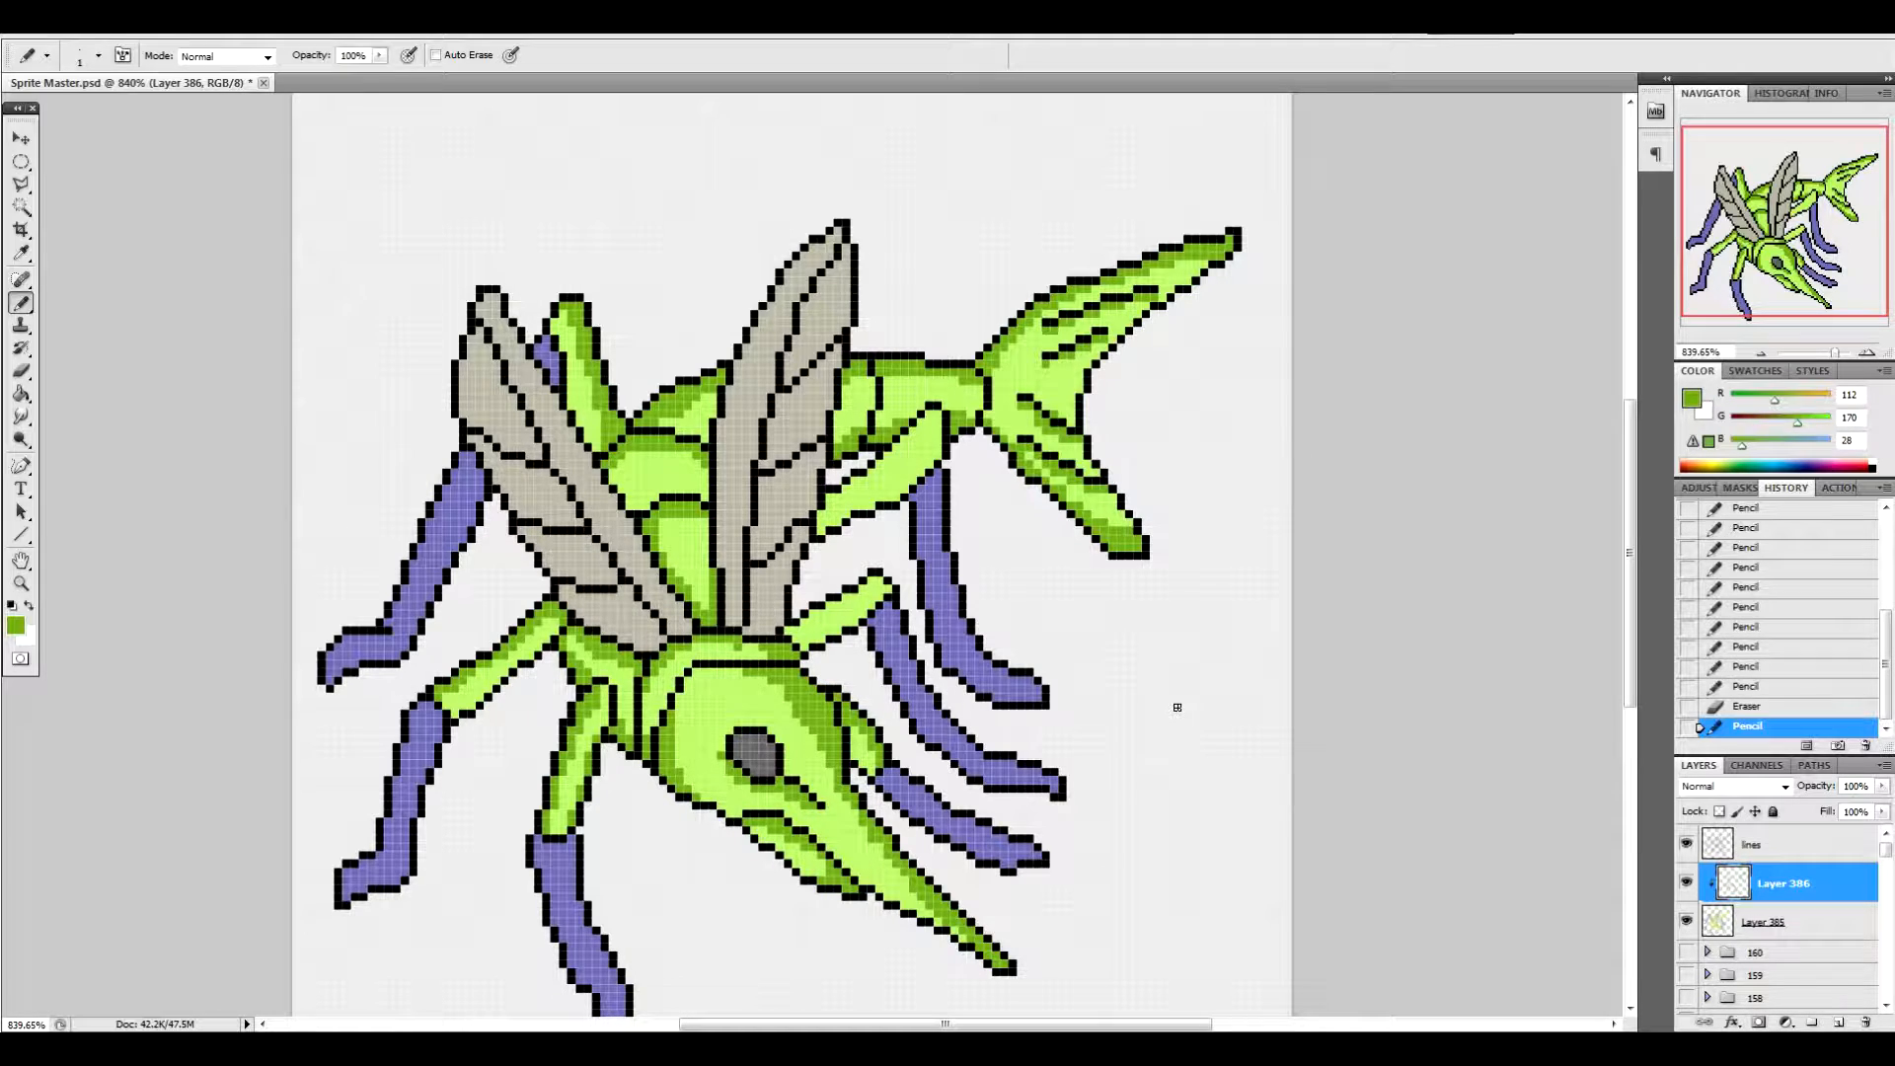
Refine the dark green shading along the tail's ray lines, the upper fin tip and the base of the tail
click(1115, 329)
click(1132, 325)
click(1157, 308)
click(1224, 256)
click(1057, 409)
click(1056, 416)
drag(994, 418, 1013, 440)
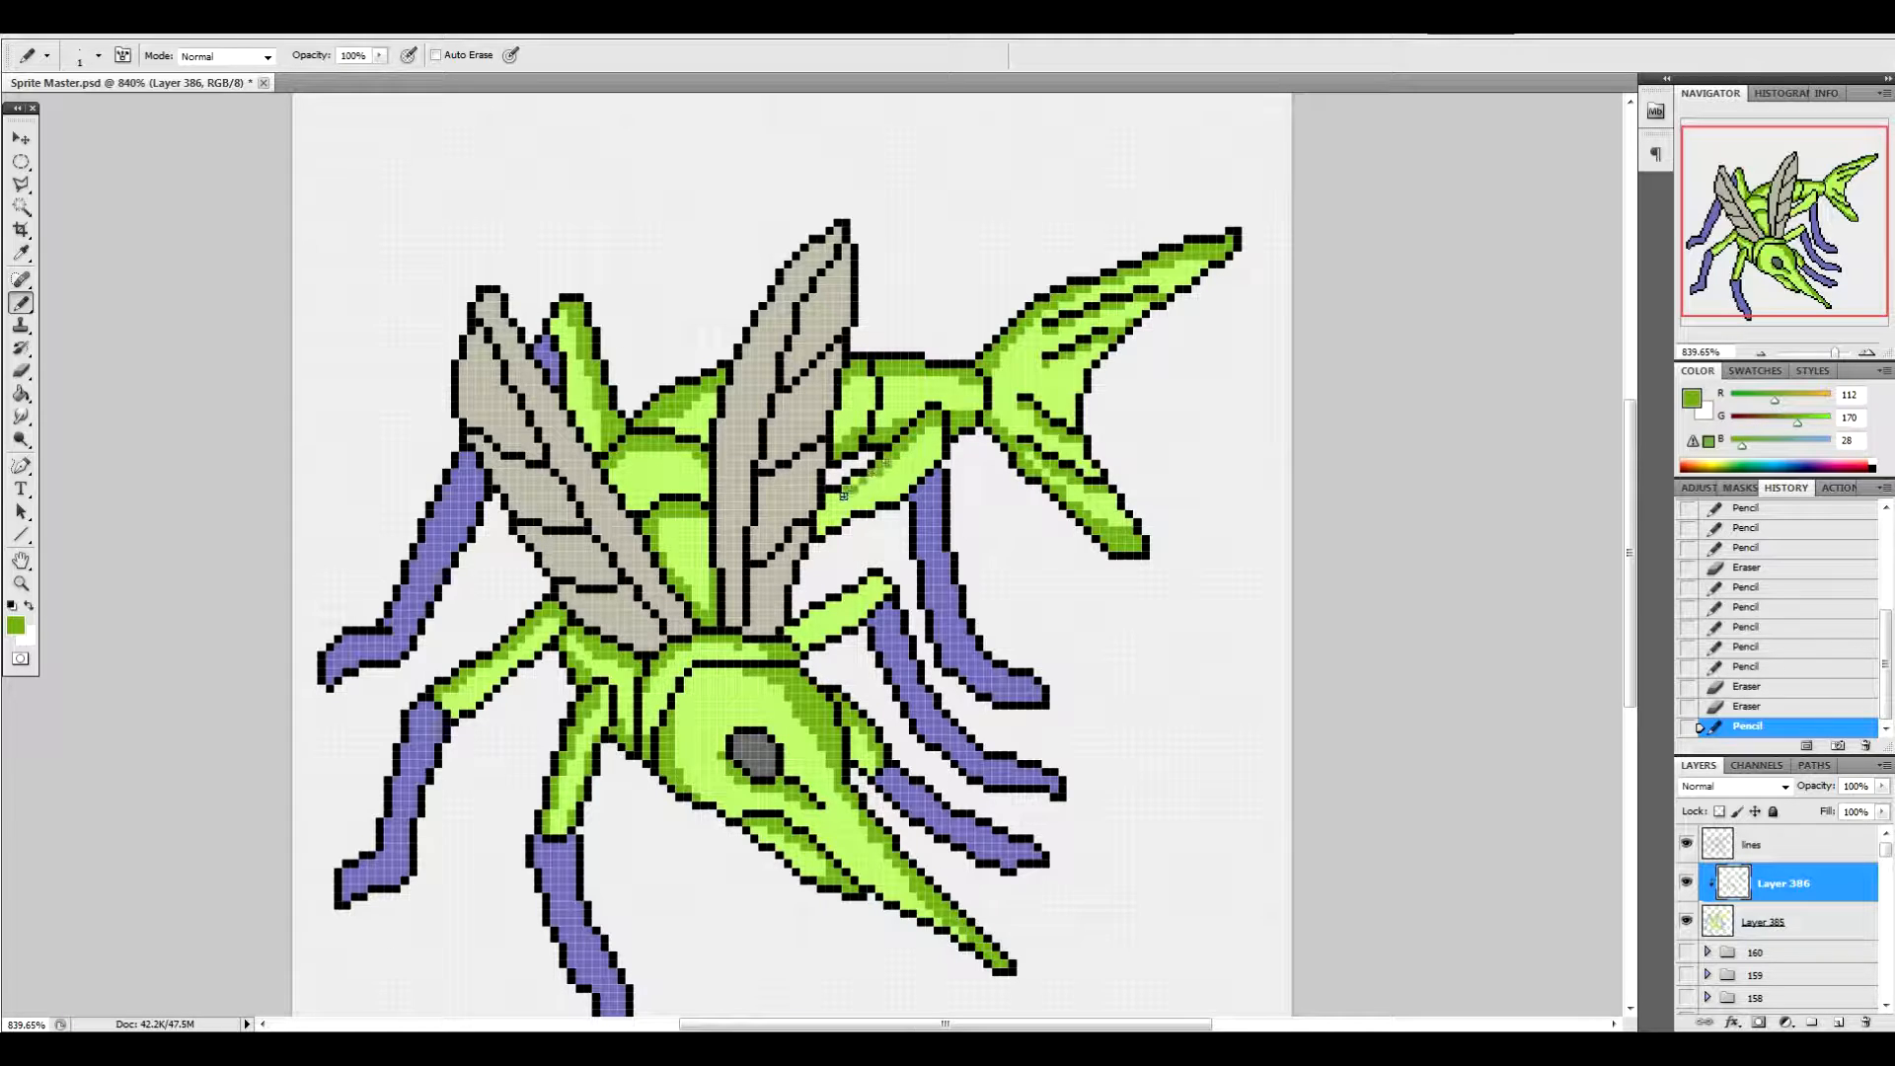
Shade the green upper segments of the hind leg and the middle leg on the far side in dark green
click(918, 436)
click(929, 439)
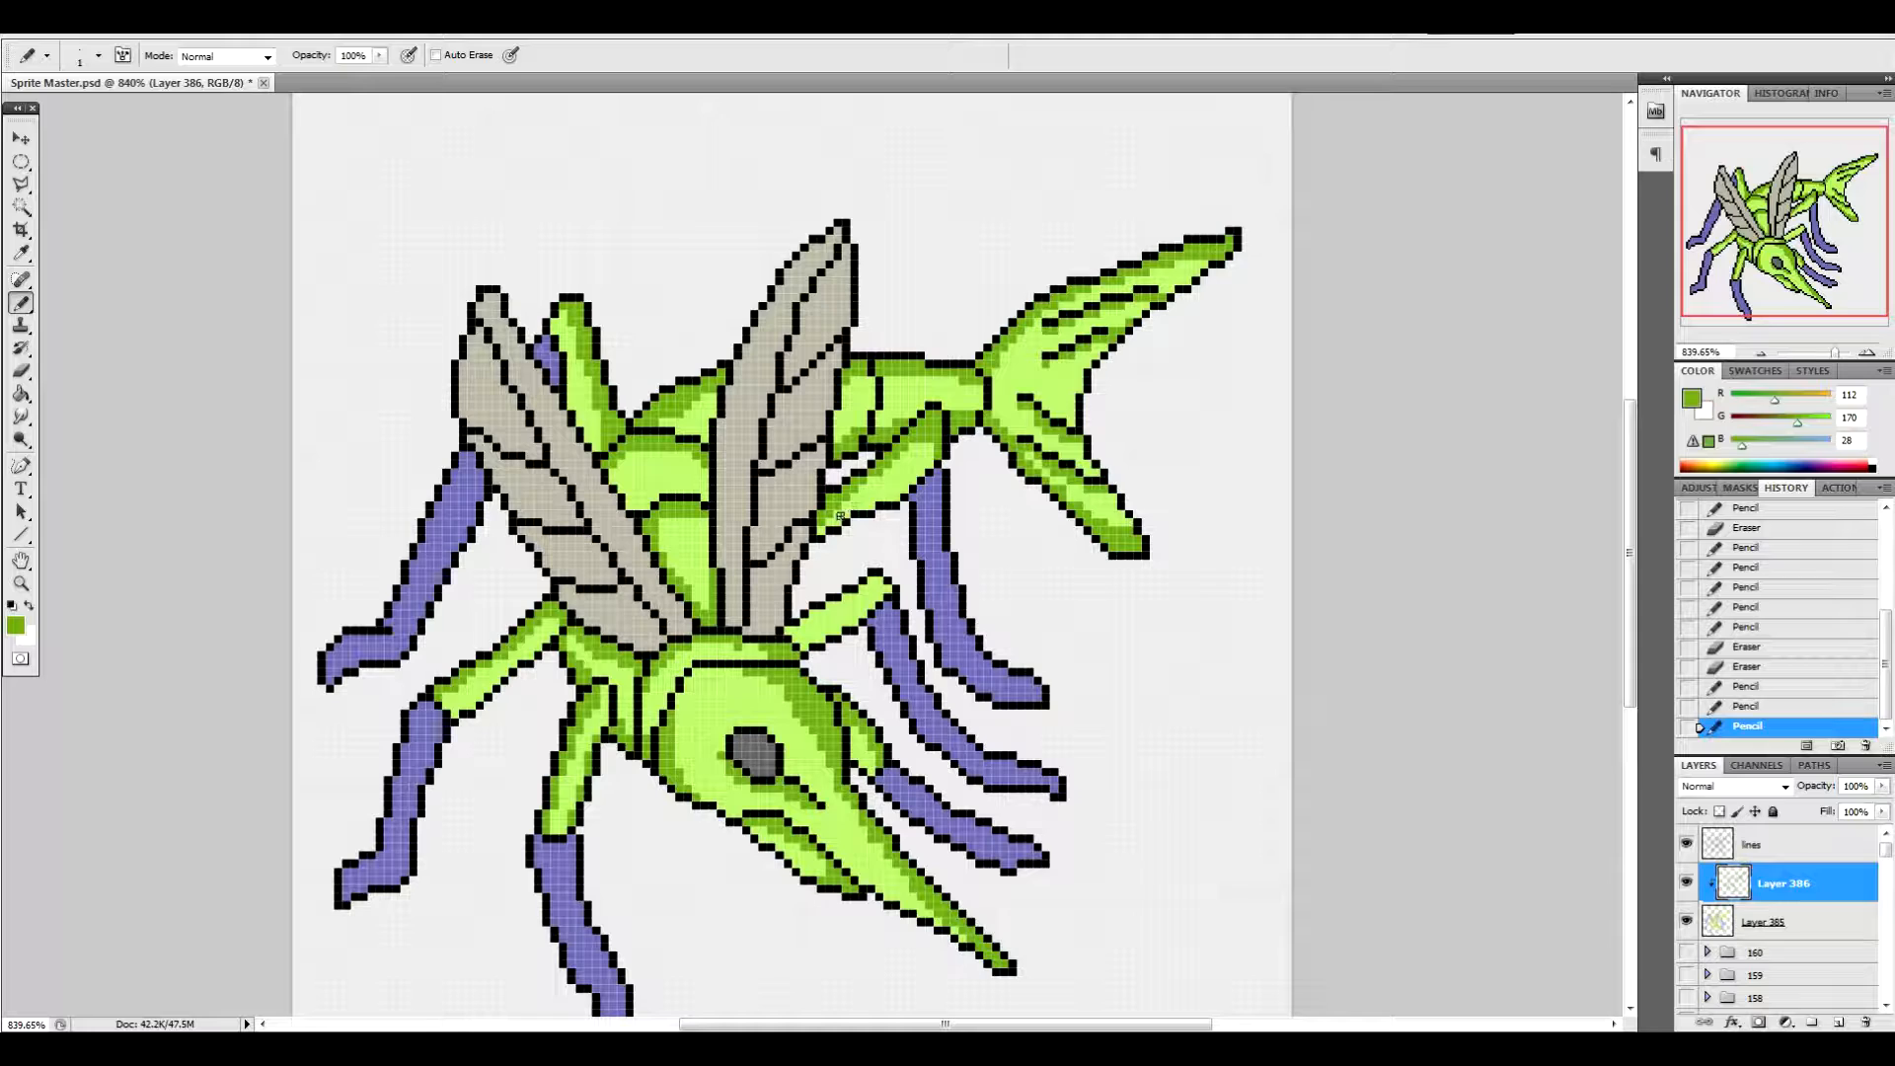
drag(832, 521, 861, 490)
drag(821, 614, 792, 631)
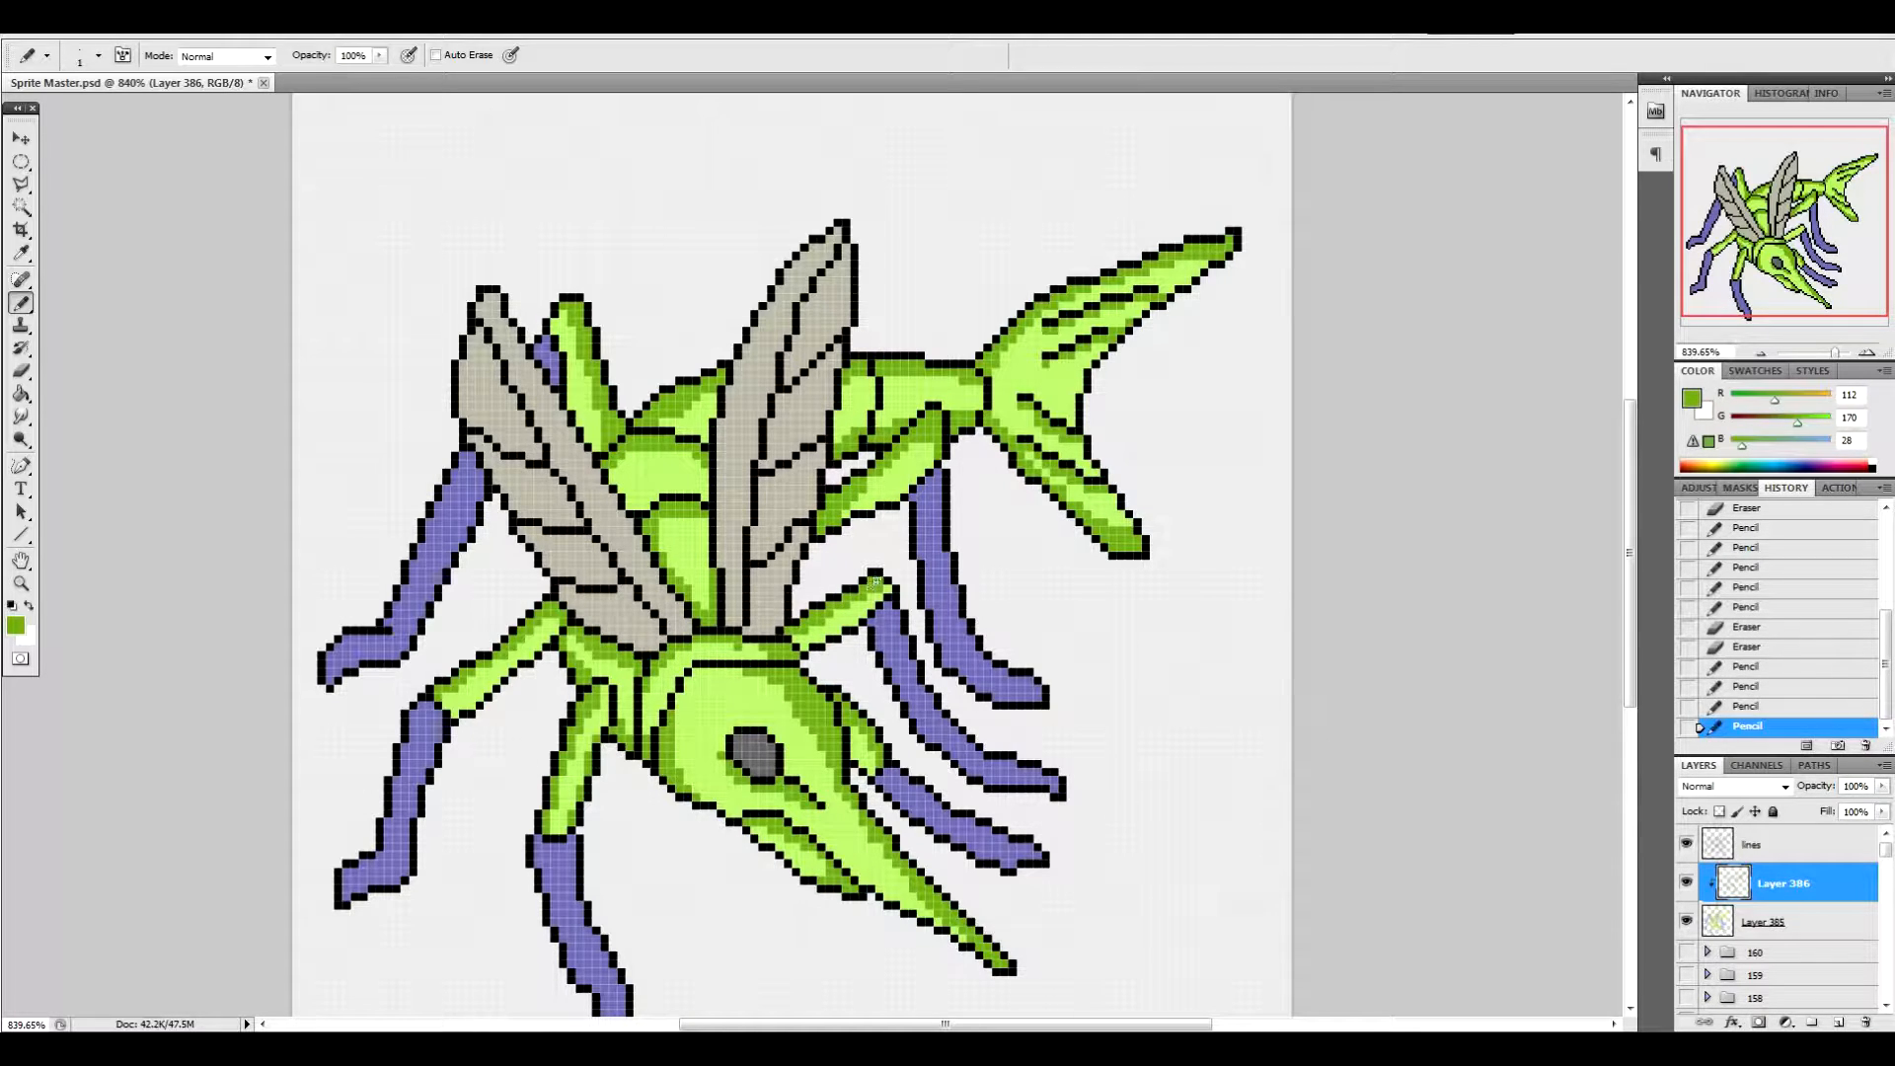
click(885, 589)
click(798, 637)
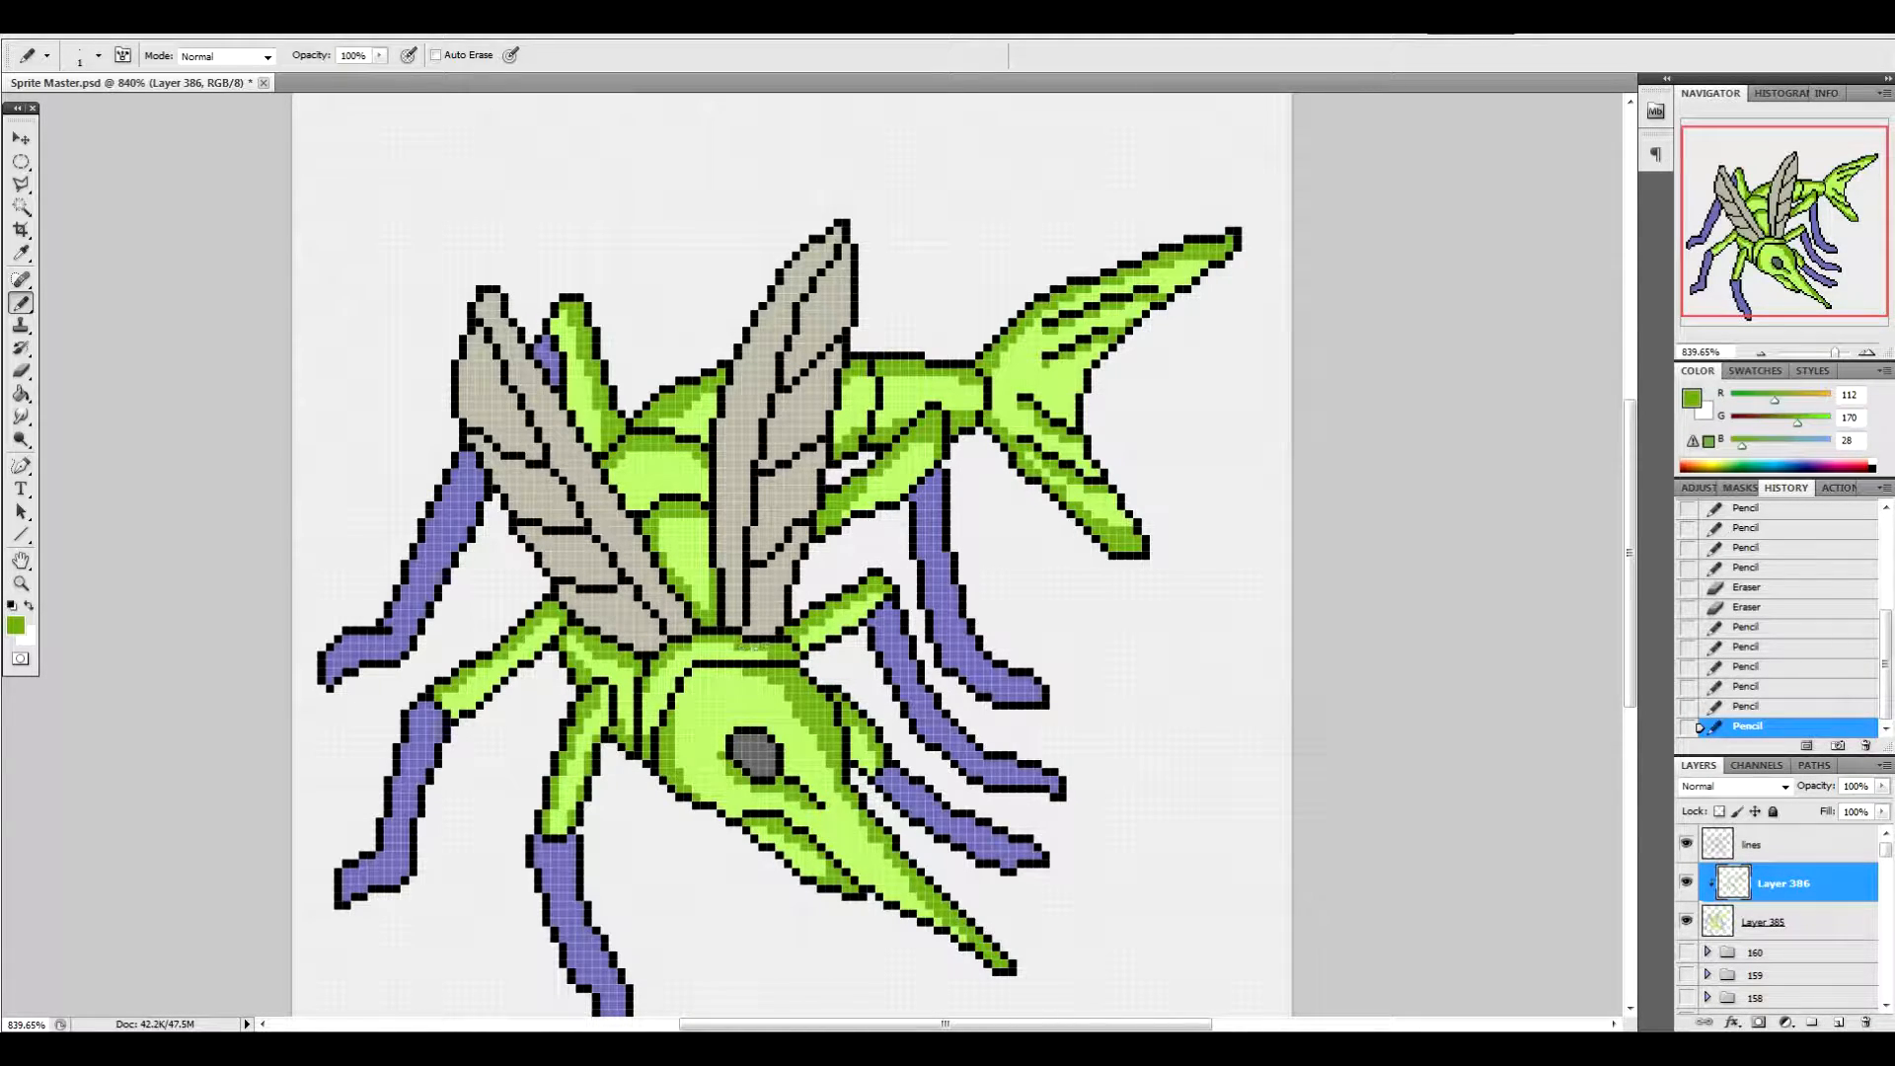
Add more dark green along the collar, the strip beside it and the underside of the near middle leg
mouse_move(735, 642)
mouse_down()
mouse_move(679, 652)
mouse_move(646, 728)
mouse_move(641, 709)
mouse_up()
click(641, 742)
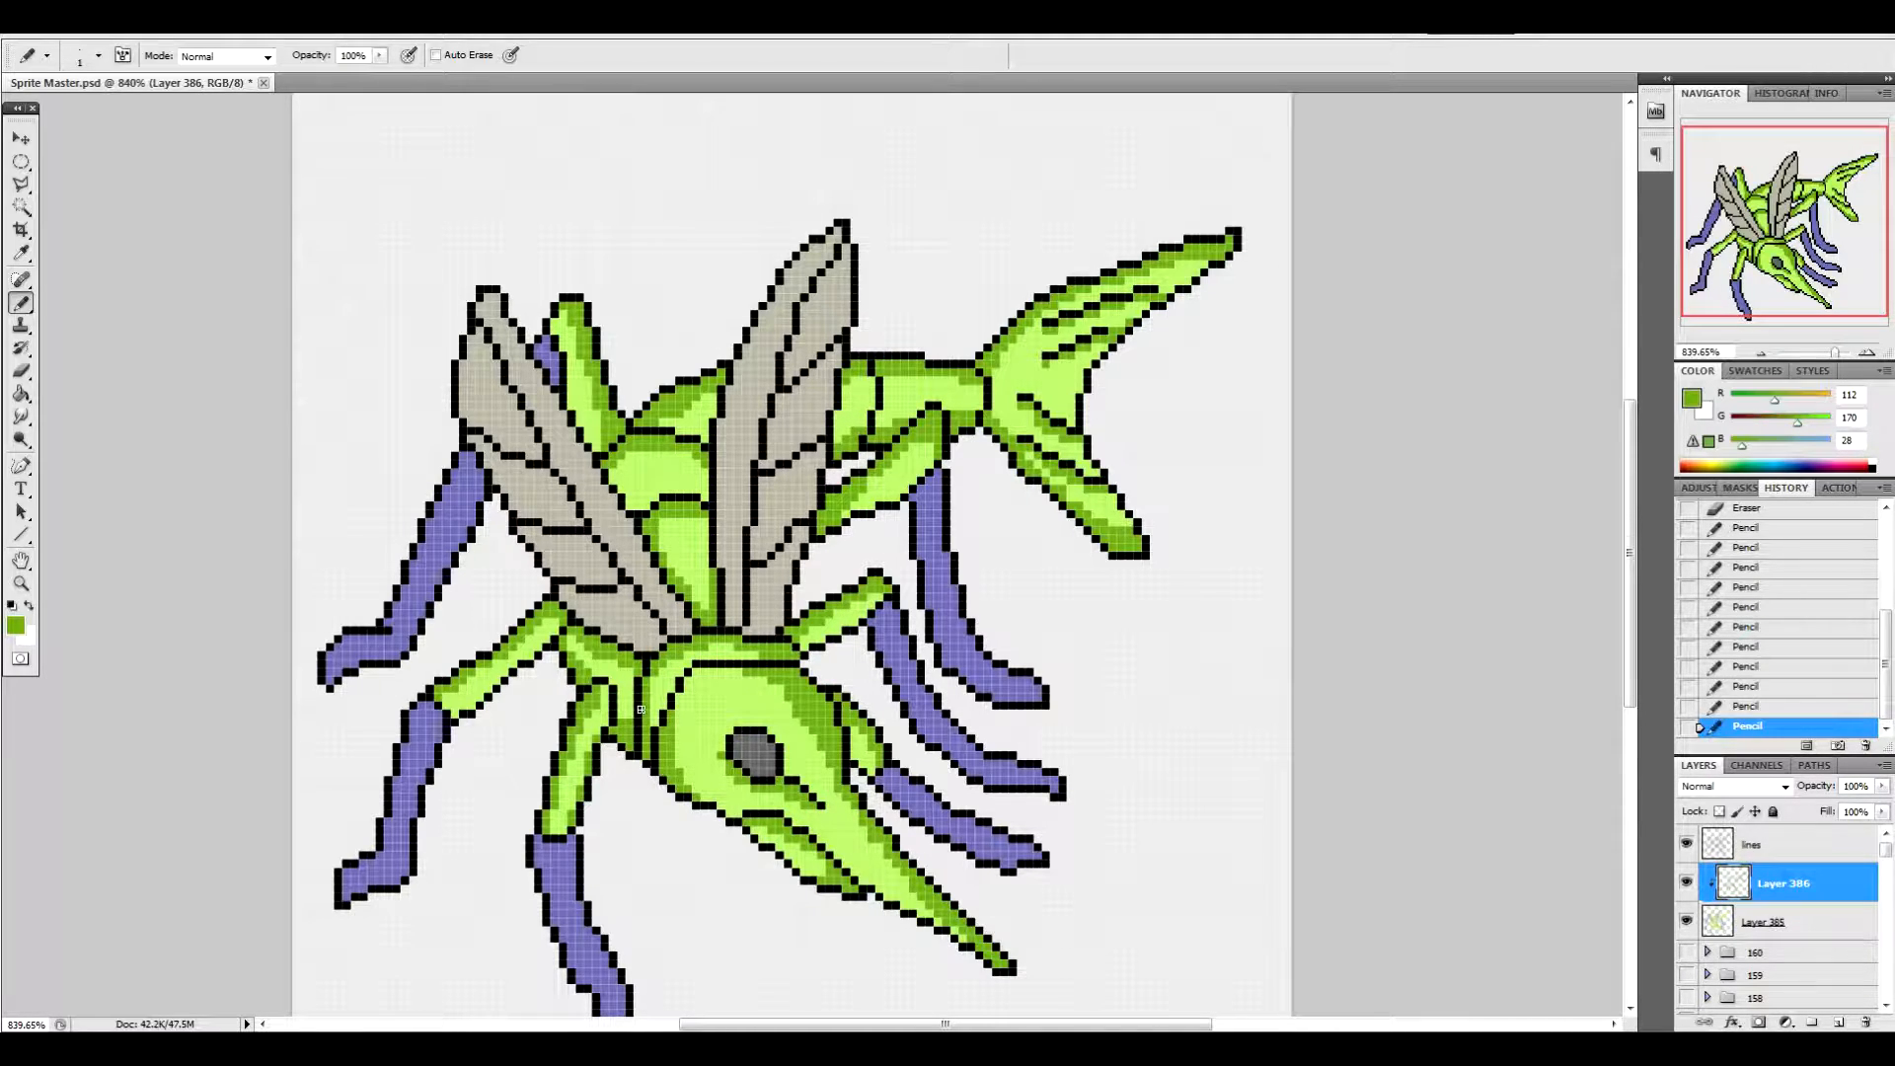
drag(504, 681, 466, 719)
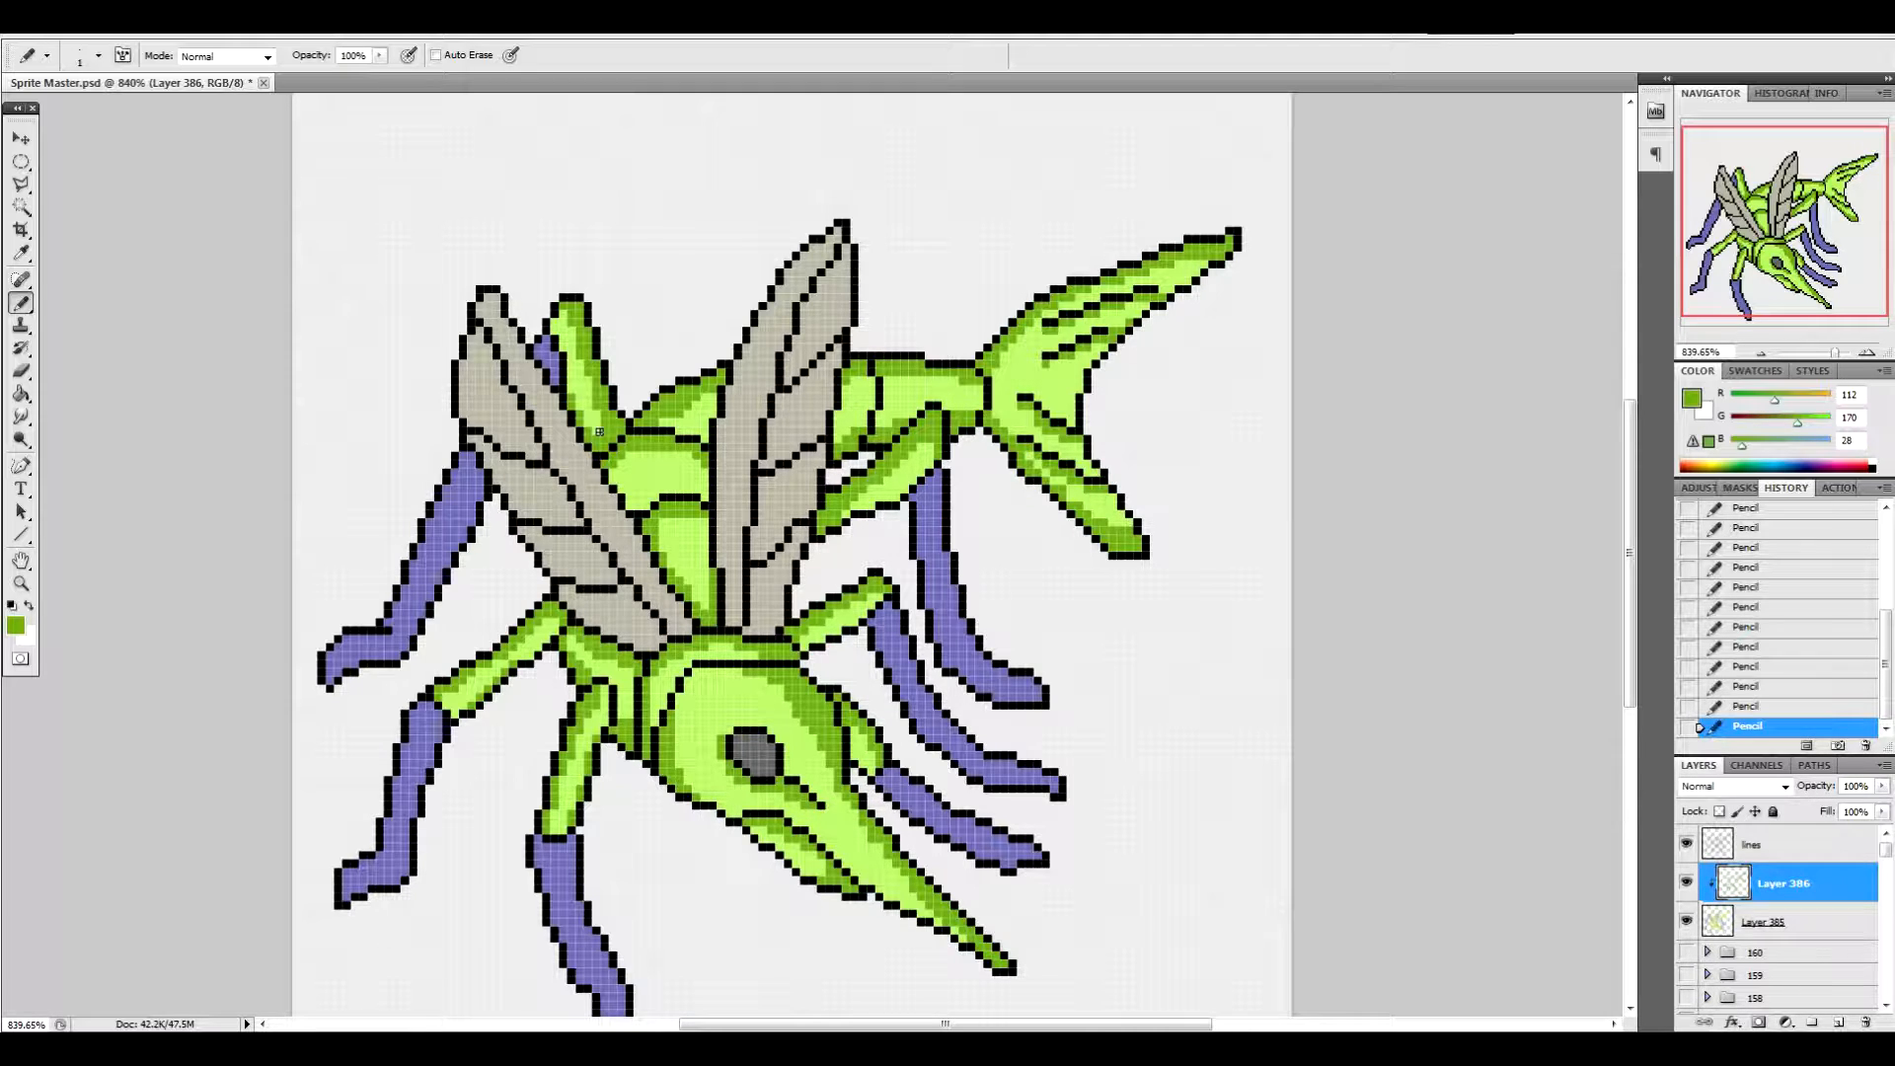
click(17, 623)
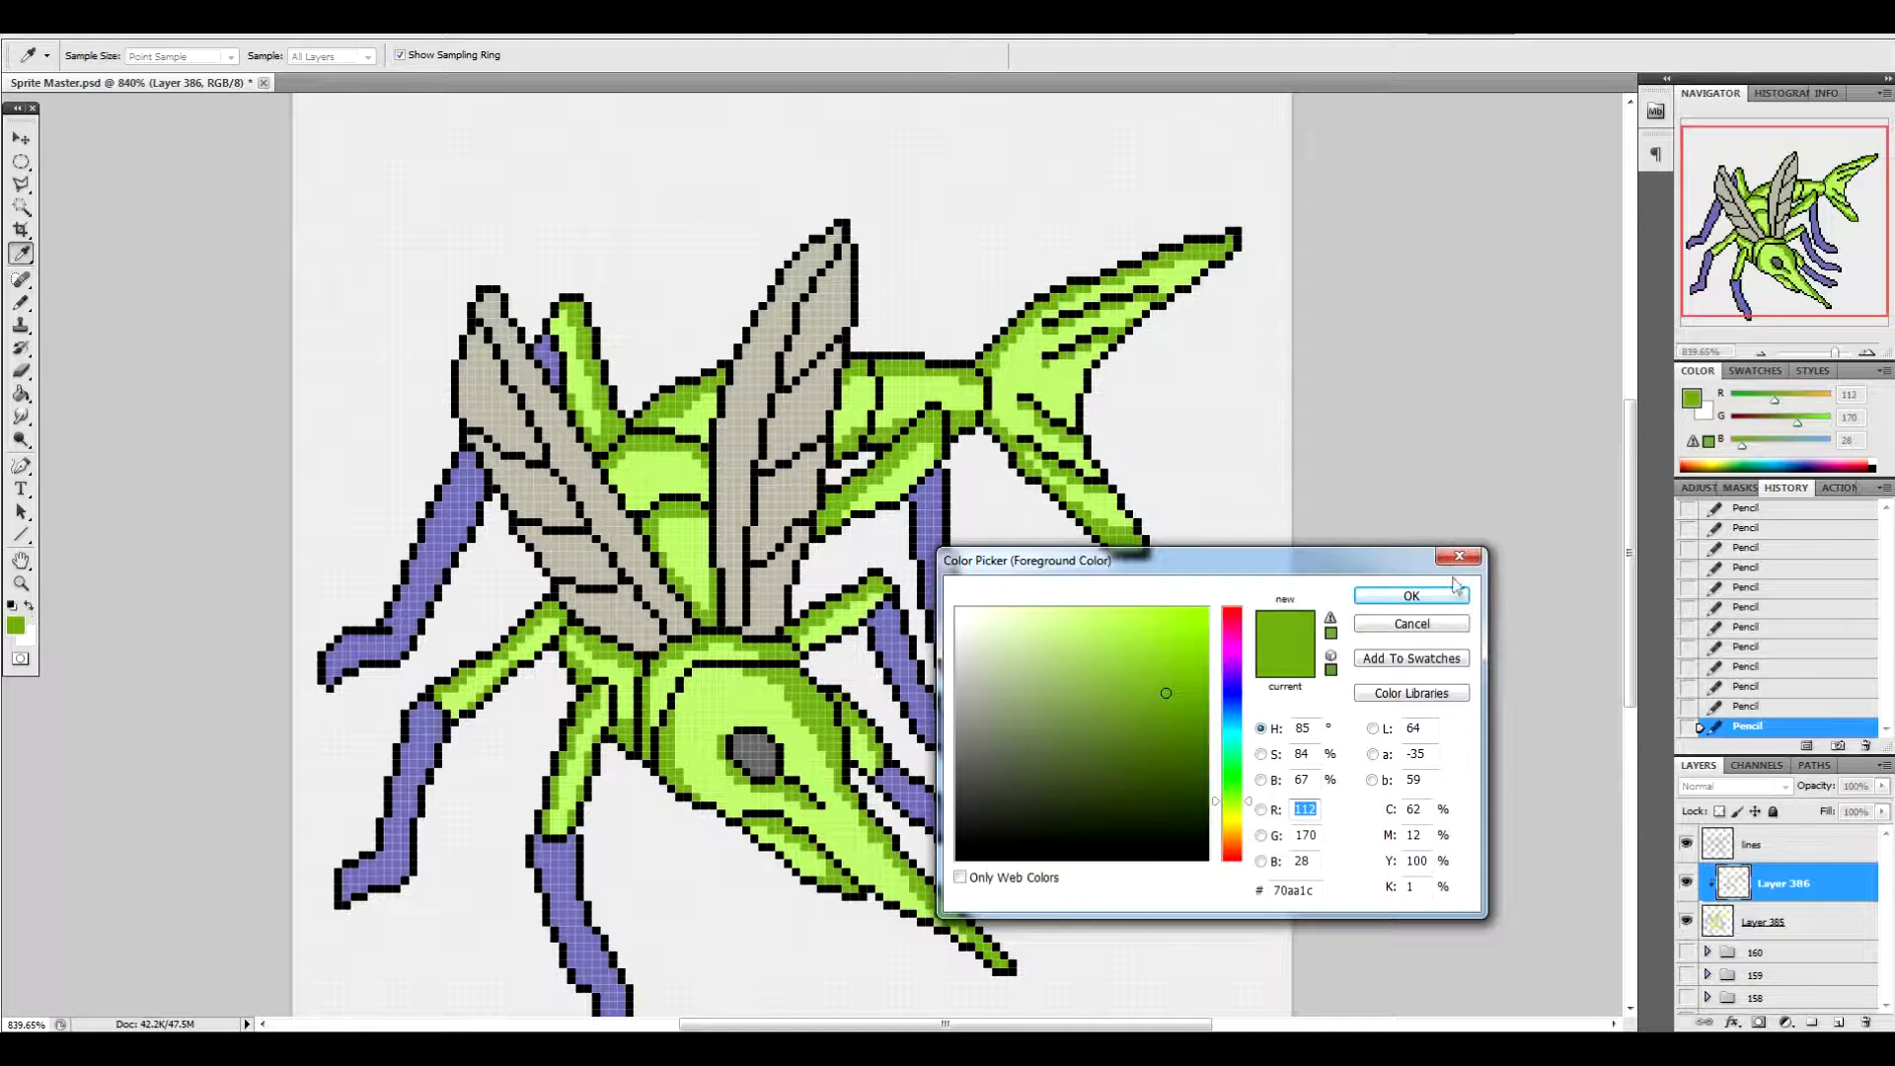
click(1411, 595)
key(b)
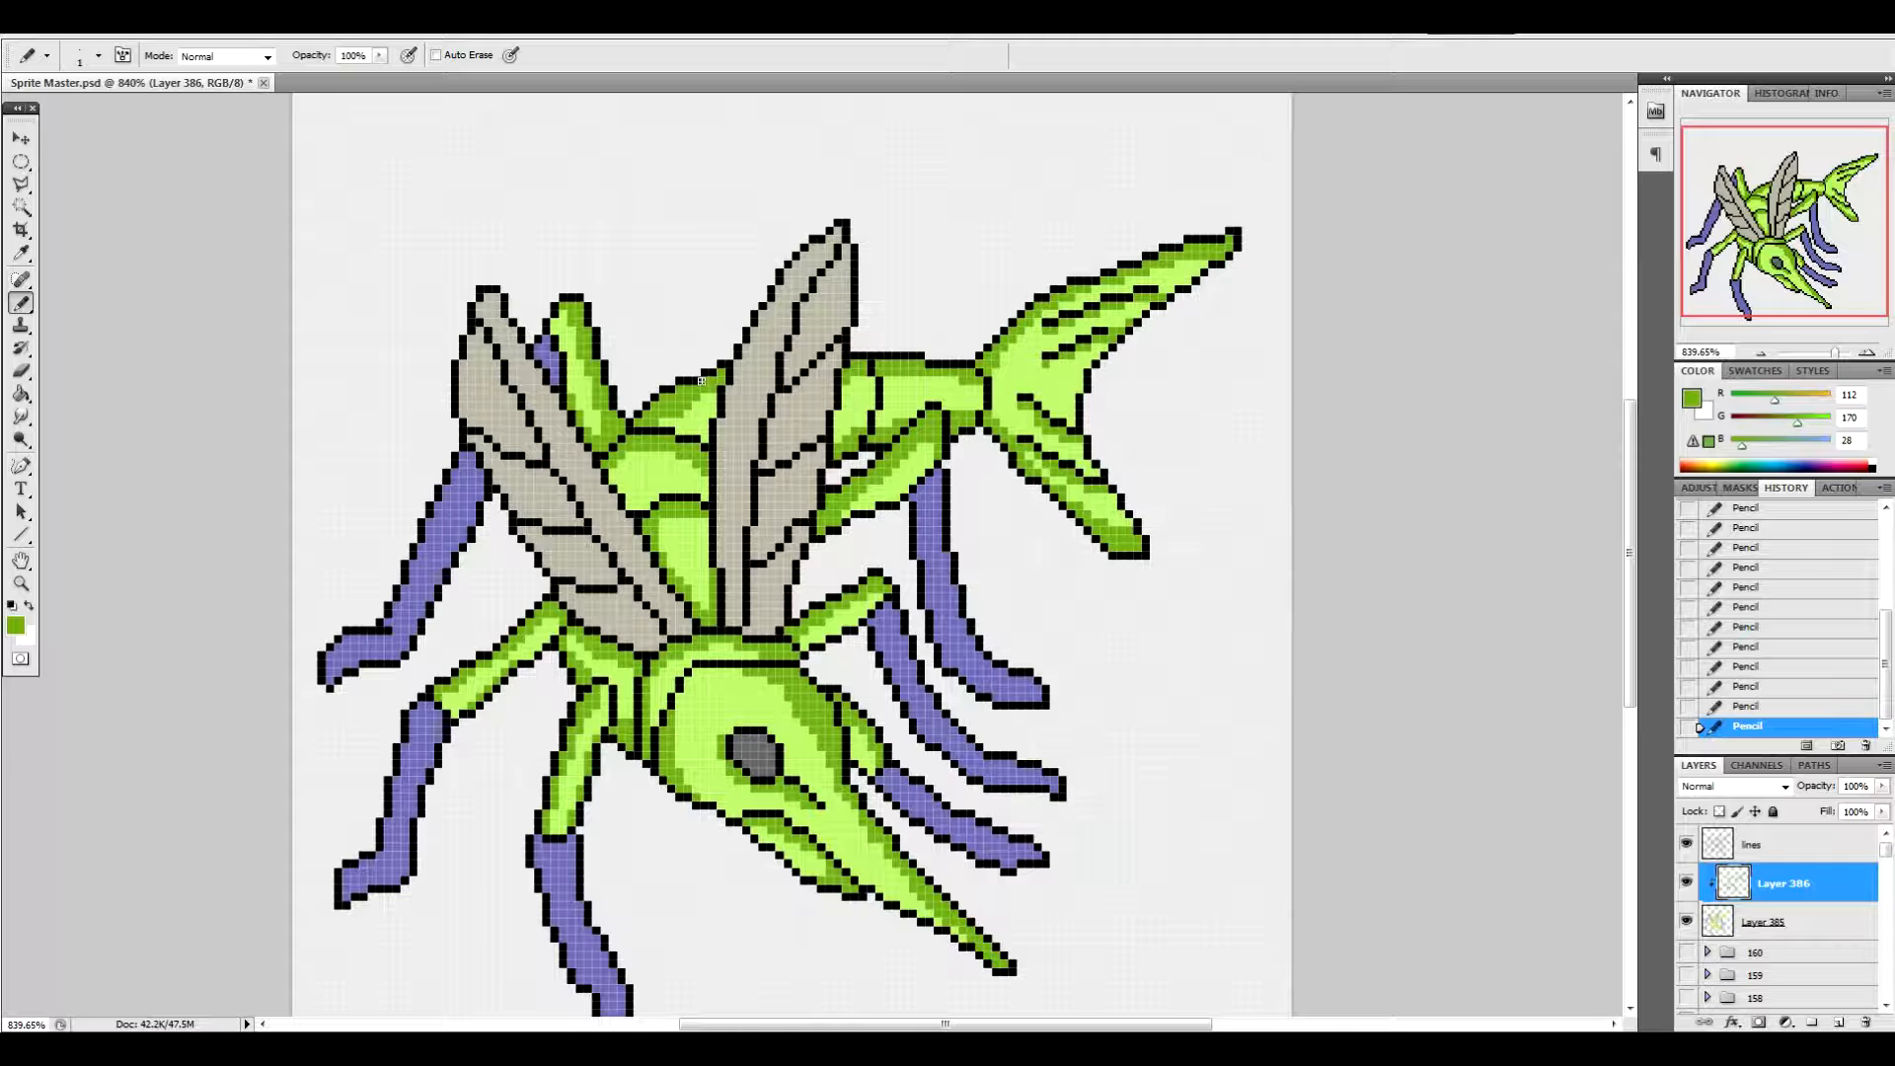
Sample the legs' blue and set the foreground colour to a darker, more saturated shade of it (RGB 41, 36, 155)
click(17, 623)
click(462, 516)
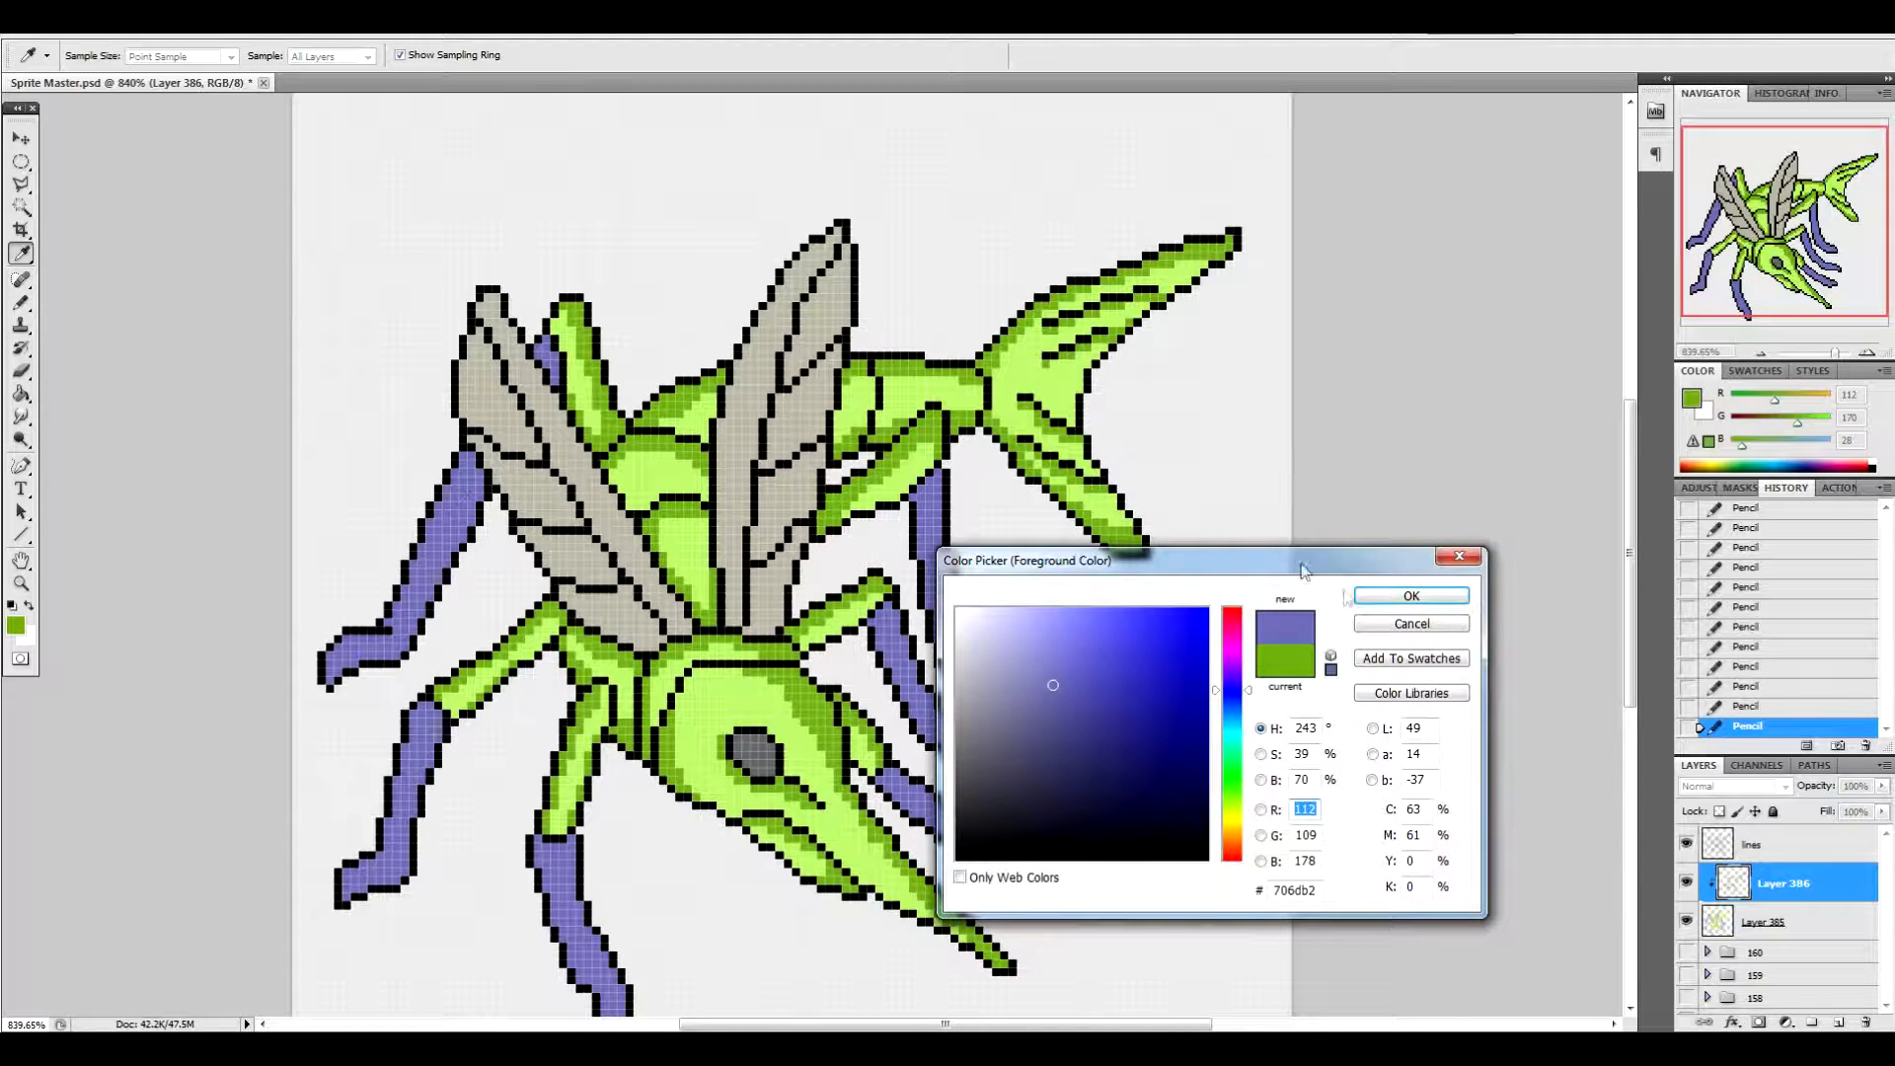
click(1149, 706)
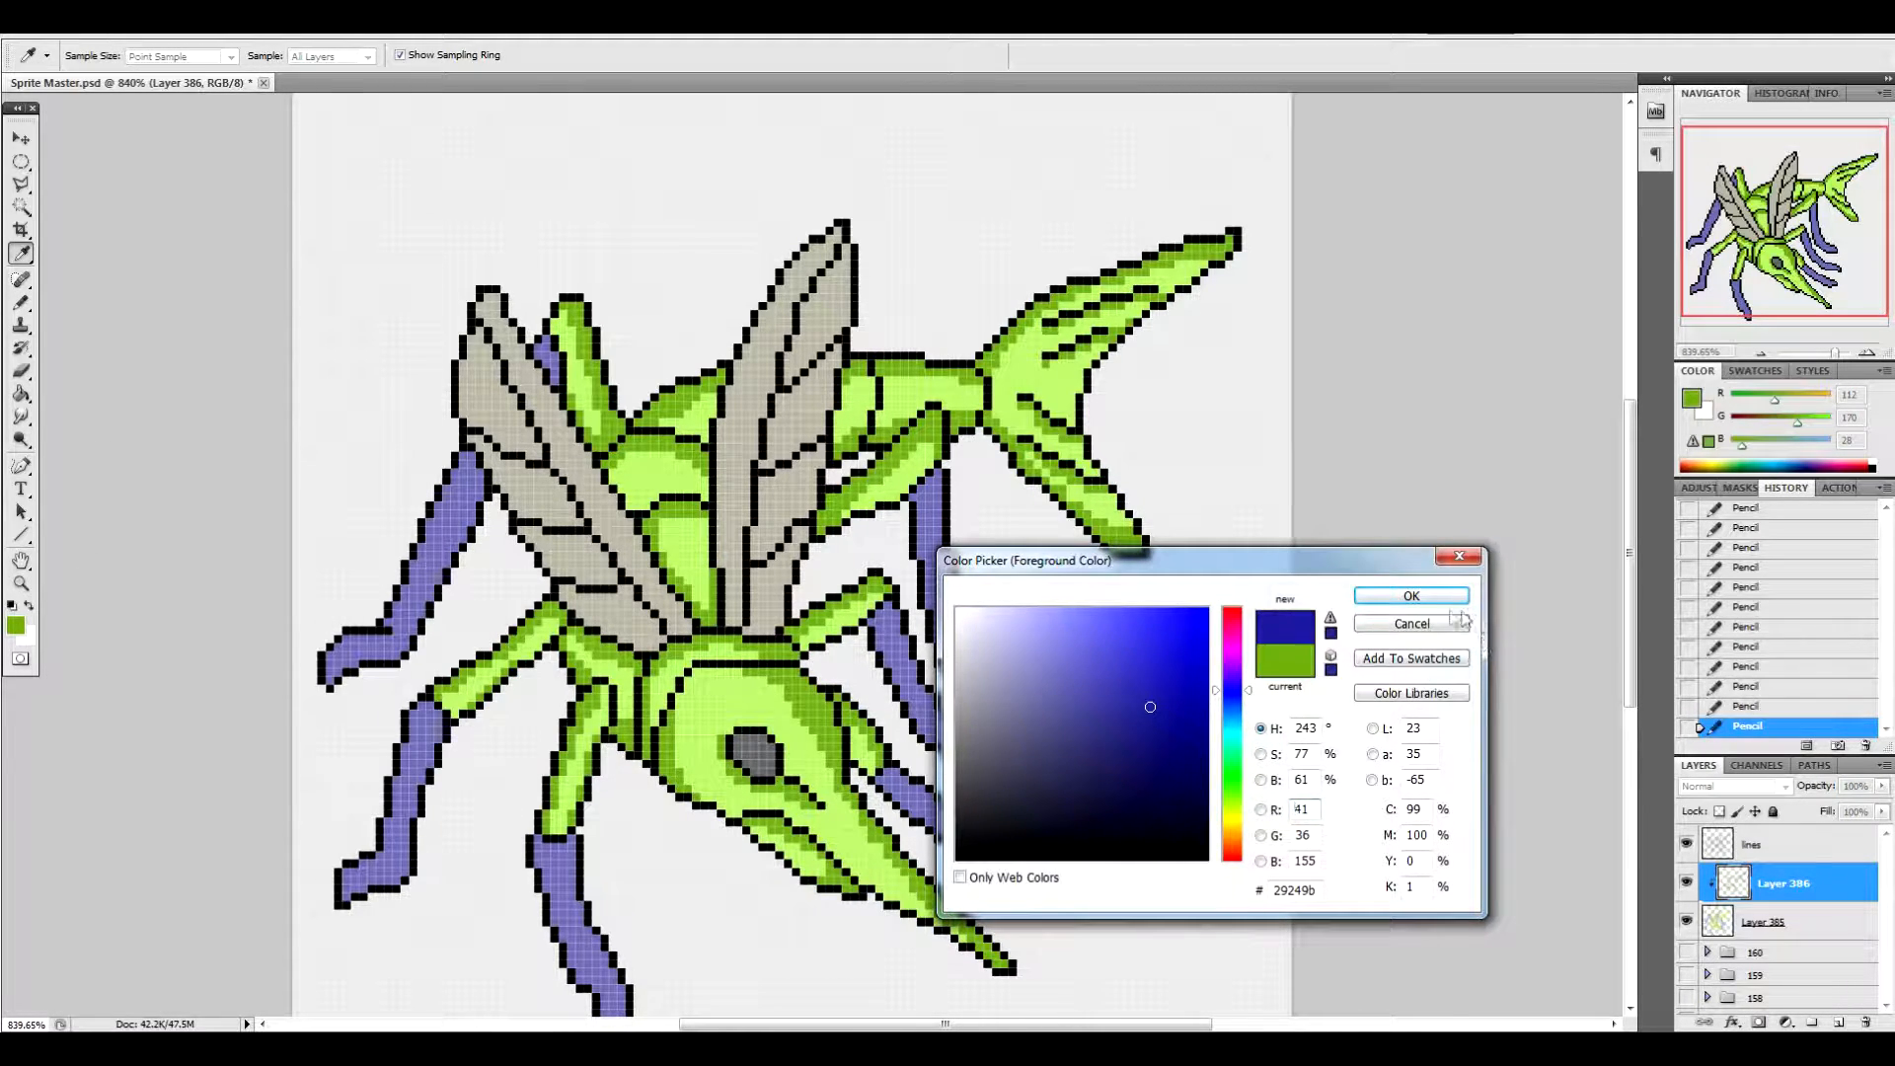
click(1411, 595)
key(b)
Pencil dark blue shading on the raised leg's visible lower part and along the edges and feet of the two outer near-side legs
click(542, 341)
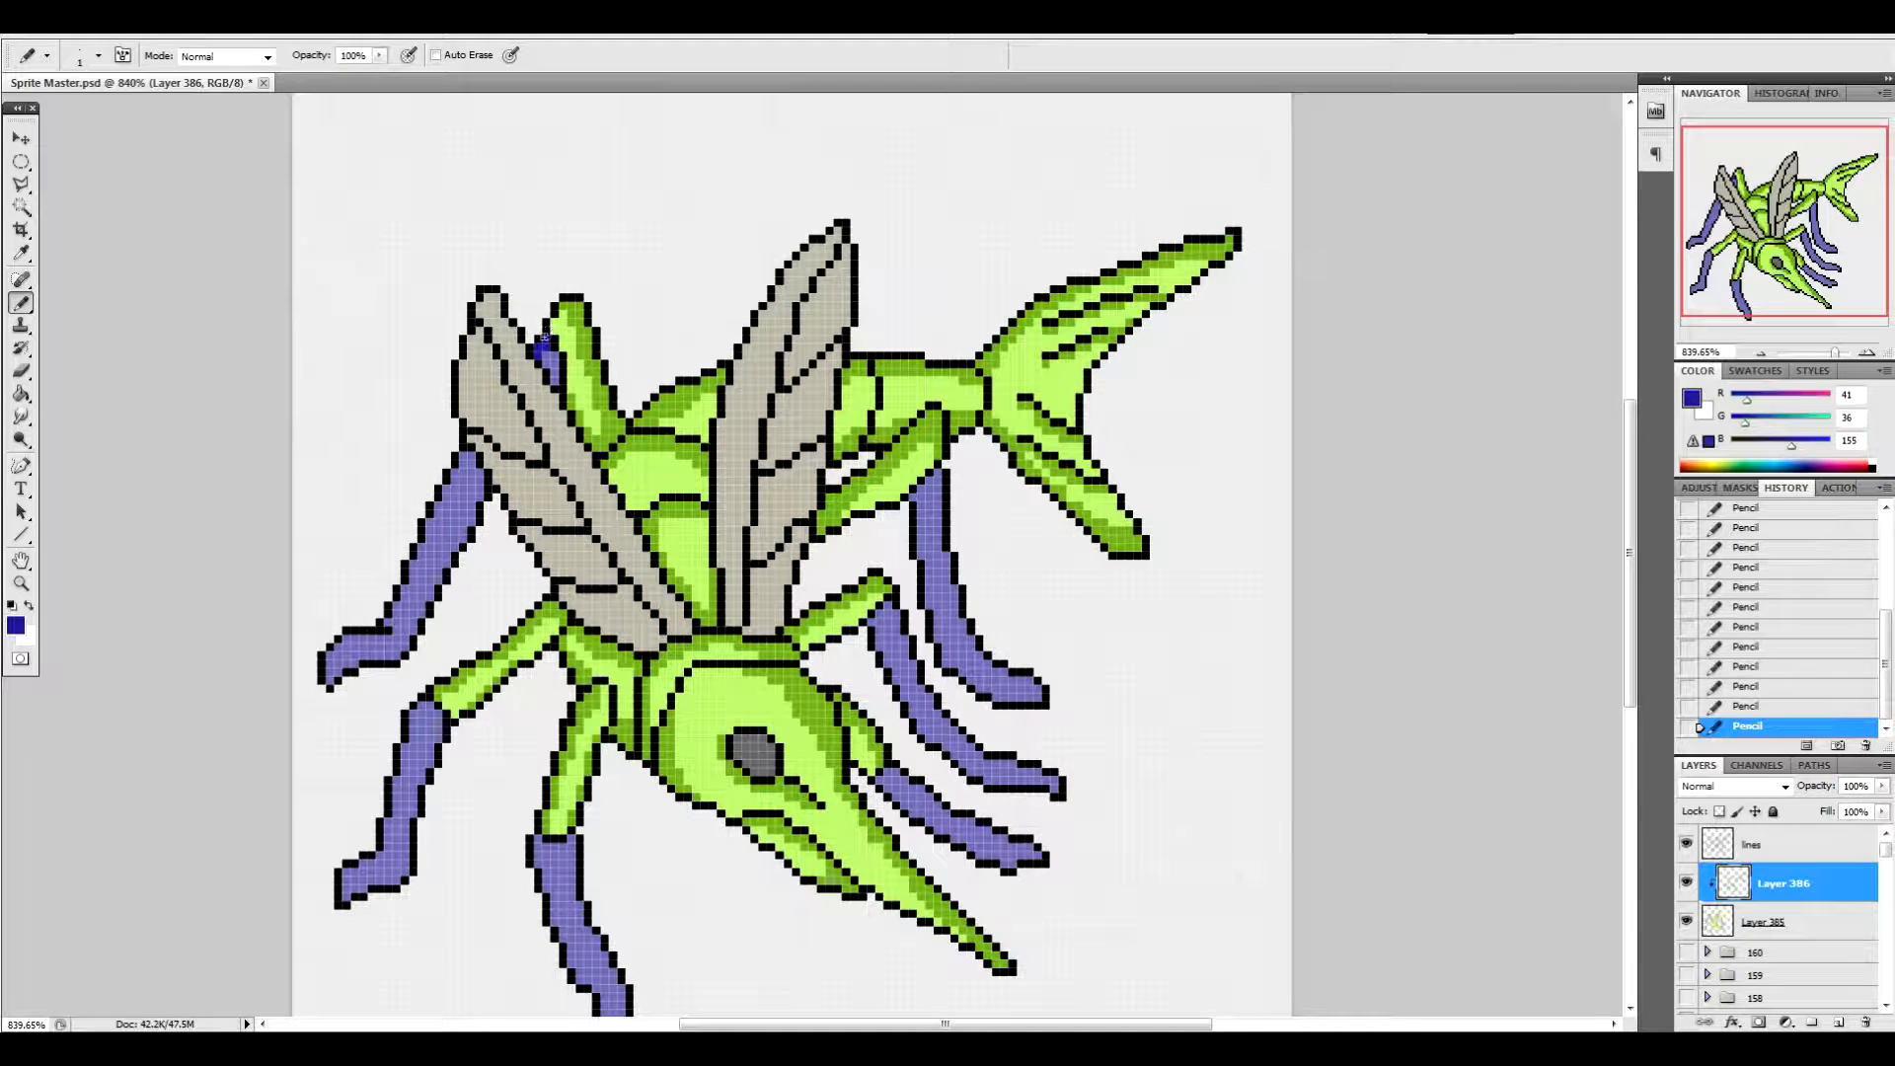
mouse_move(465, 458)
mouse_down()
mouse_move(430, 527)
mouse_move(468, 460)
mouse_up()
mouse_move(389, 624)
mouse_down()
mouse_move(474, 461)
mouse_move(330, 679)
mouse_up()
mouse_move(471, 514)
mouse_down()
mouse_move(419, 624)
mouse_move(426, 705)
mouse_move(375, 859)
mouse_move(346, 883)
mouse_move(401, 868)
mouse_move(461, 725)
mouse_move(381, 881)
mouse_up()
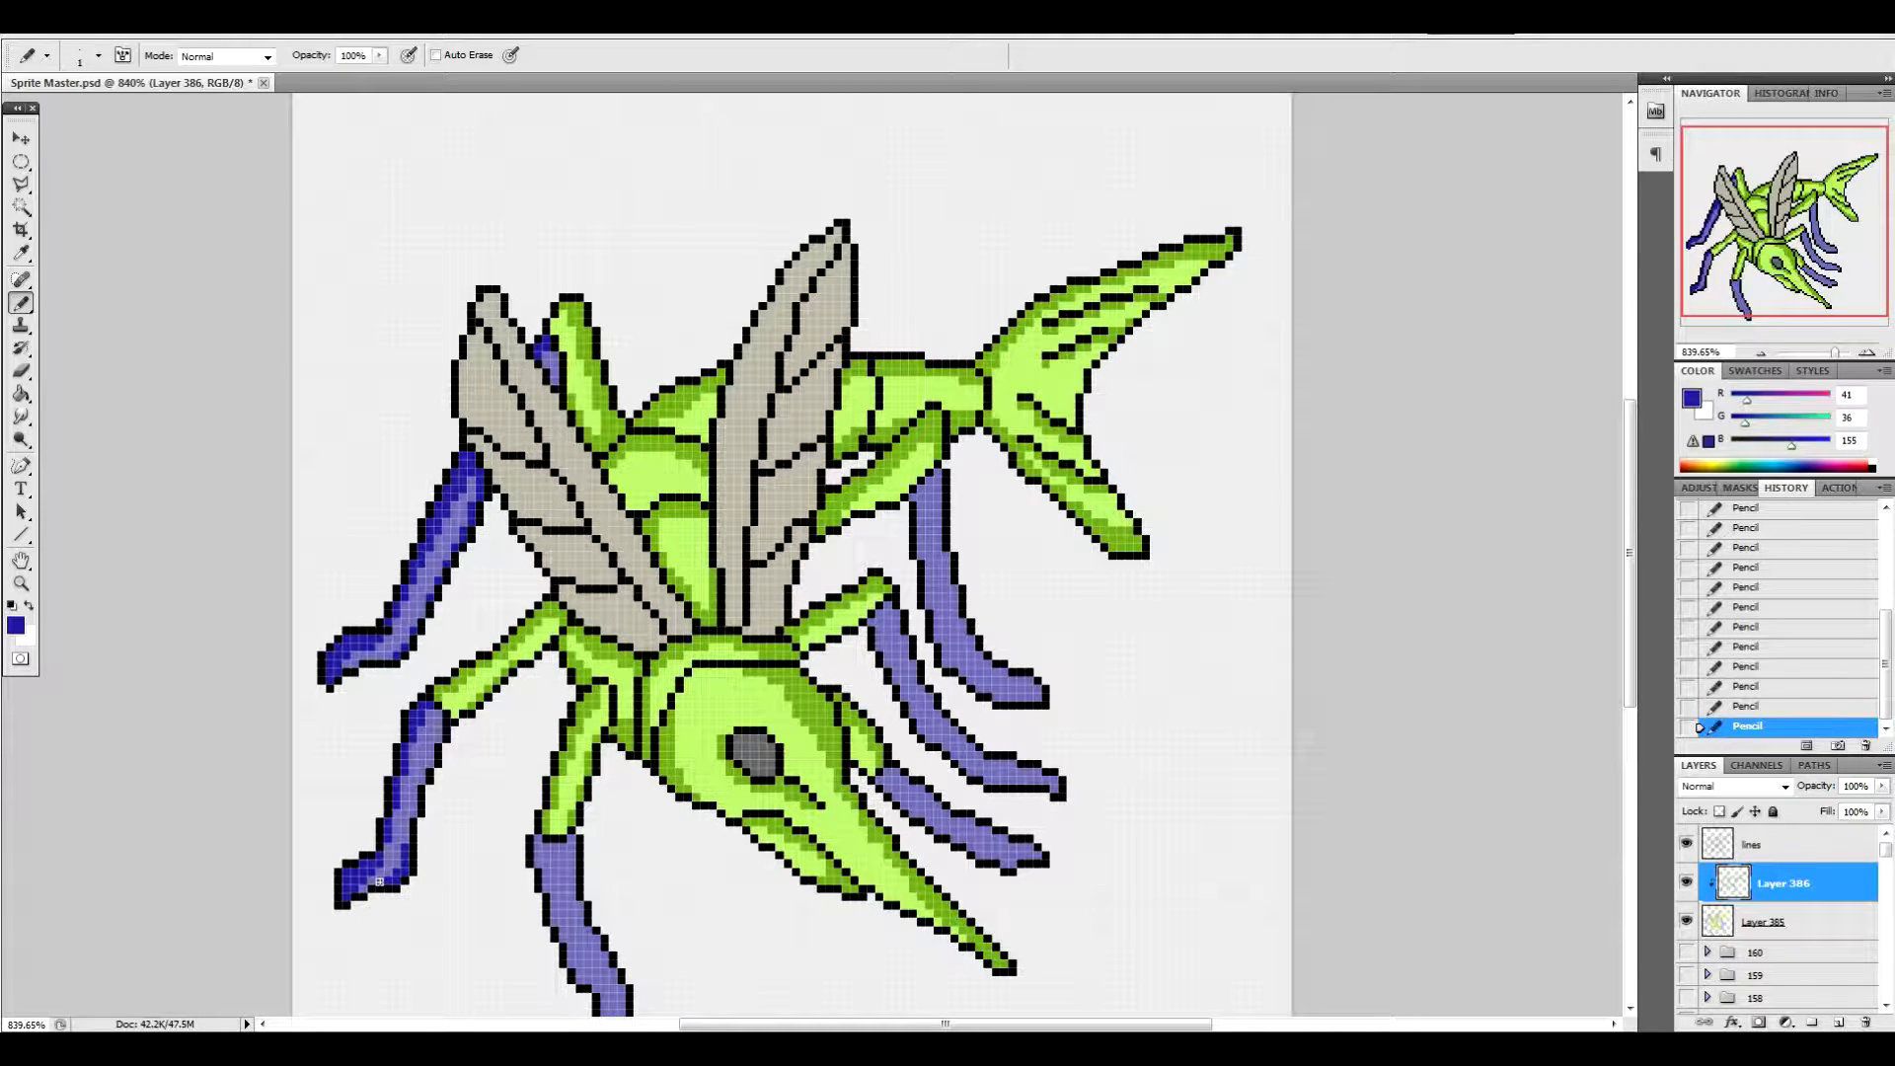
Shade the three far-side blue lower legs and the near front lower leg in dark blue along their edges
drag(1628, 459, 1620, 487)
mouse_move(935, 386)
mouse_down()
mouse_move(969, 555)
mouse_move(1042, 610)
mouse_up()
mouse_move(895, 551)
mouse_down()
mouse_move(969, 662)
mouse_move(945, 635)
mouse_move(1047, 702)
mouse_up()
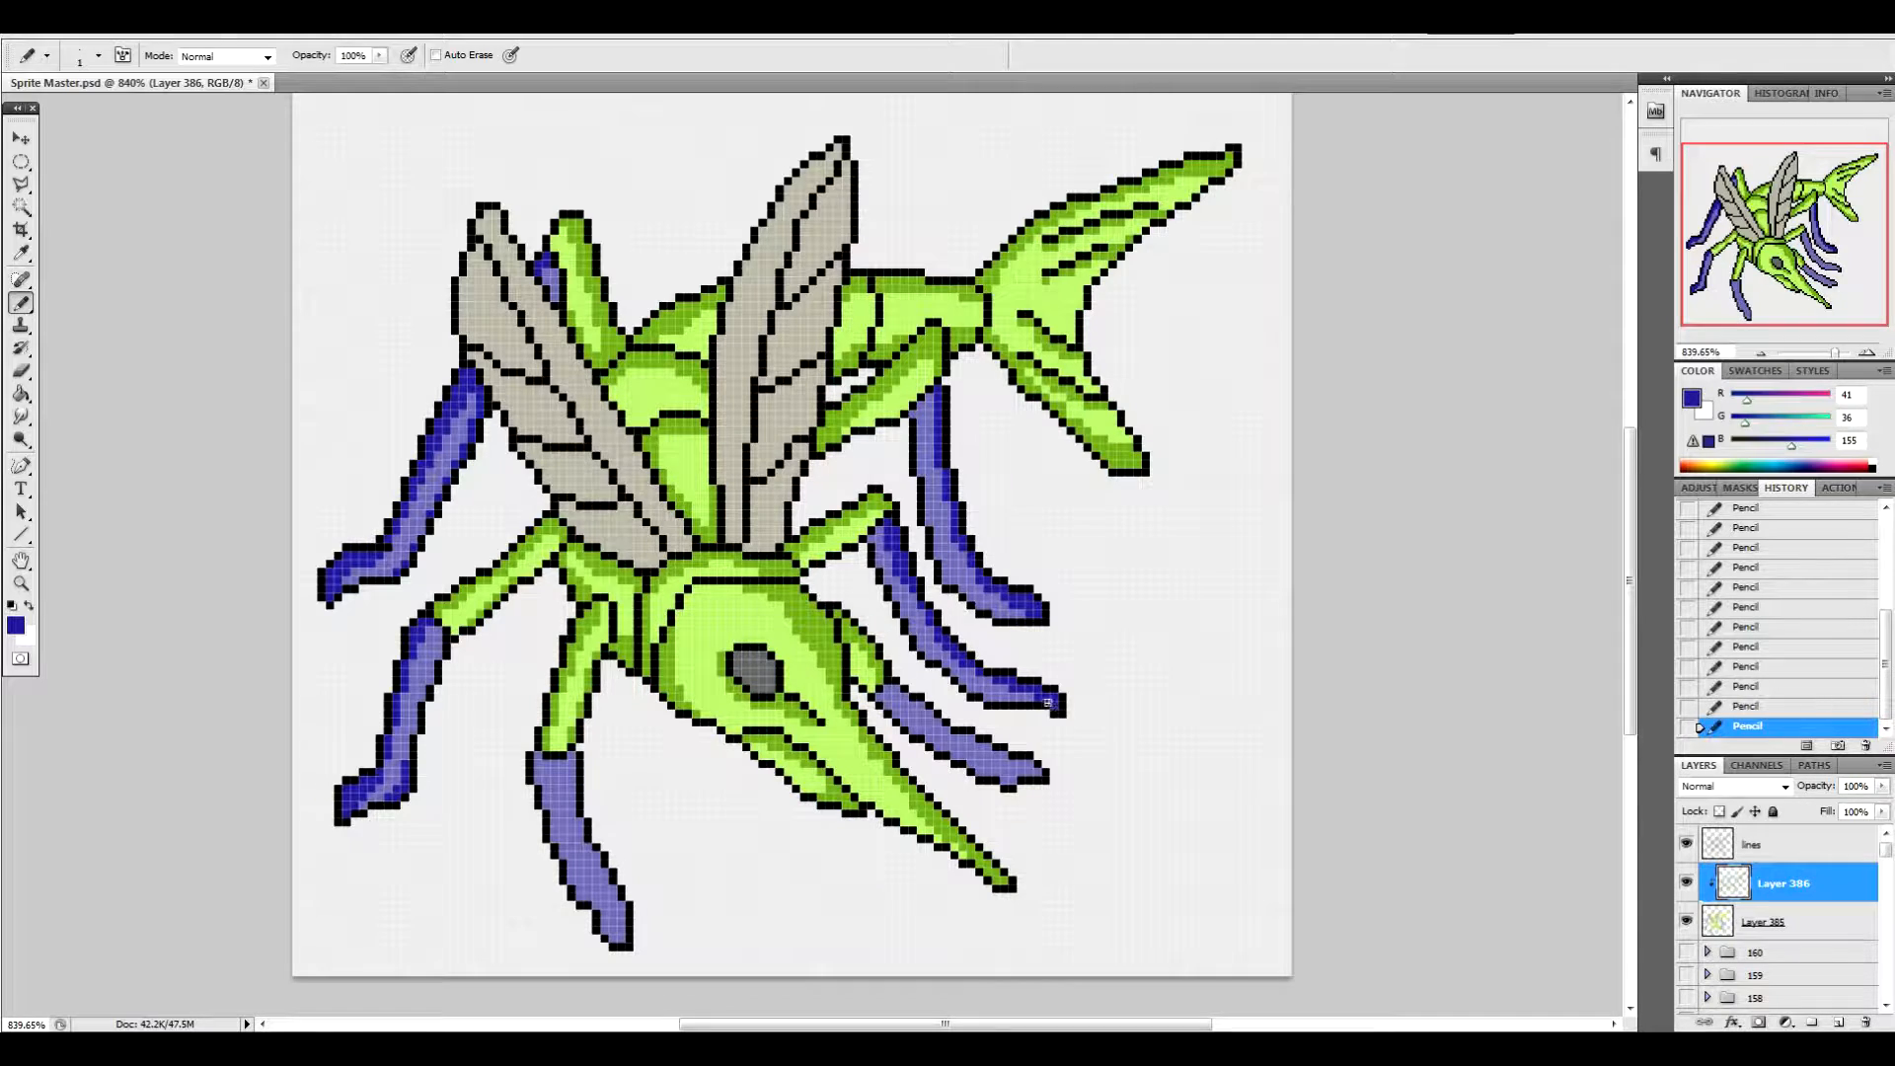
mouse_move(878, 705)
mouse_down()
mouse_move(1026, 754)
mouse_move(923, 744)
mouse_move(1027, 777)
mouse_move(976, 780)
mouse_up()
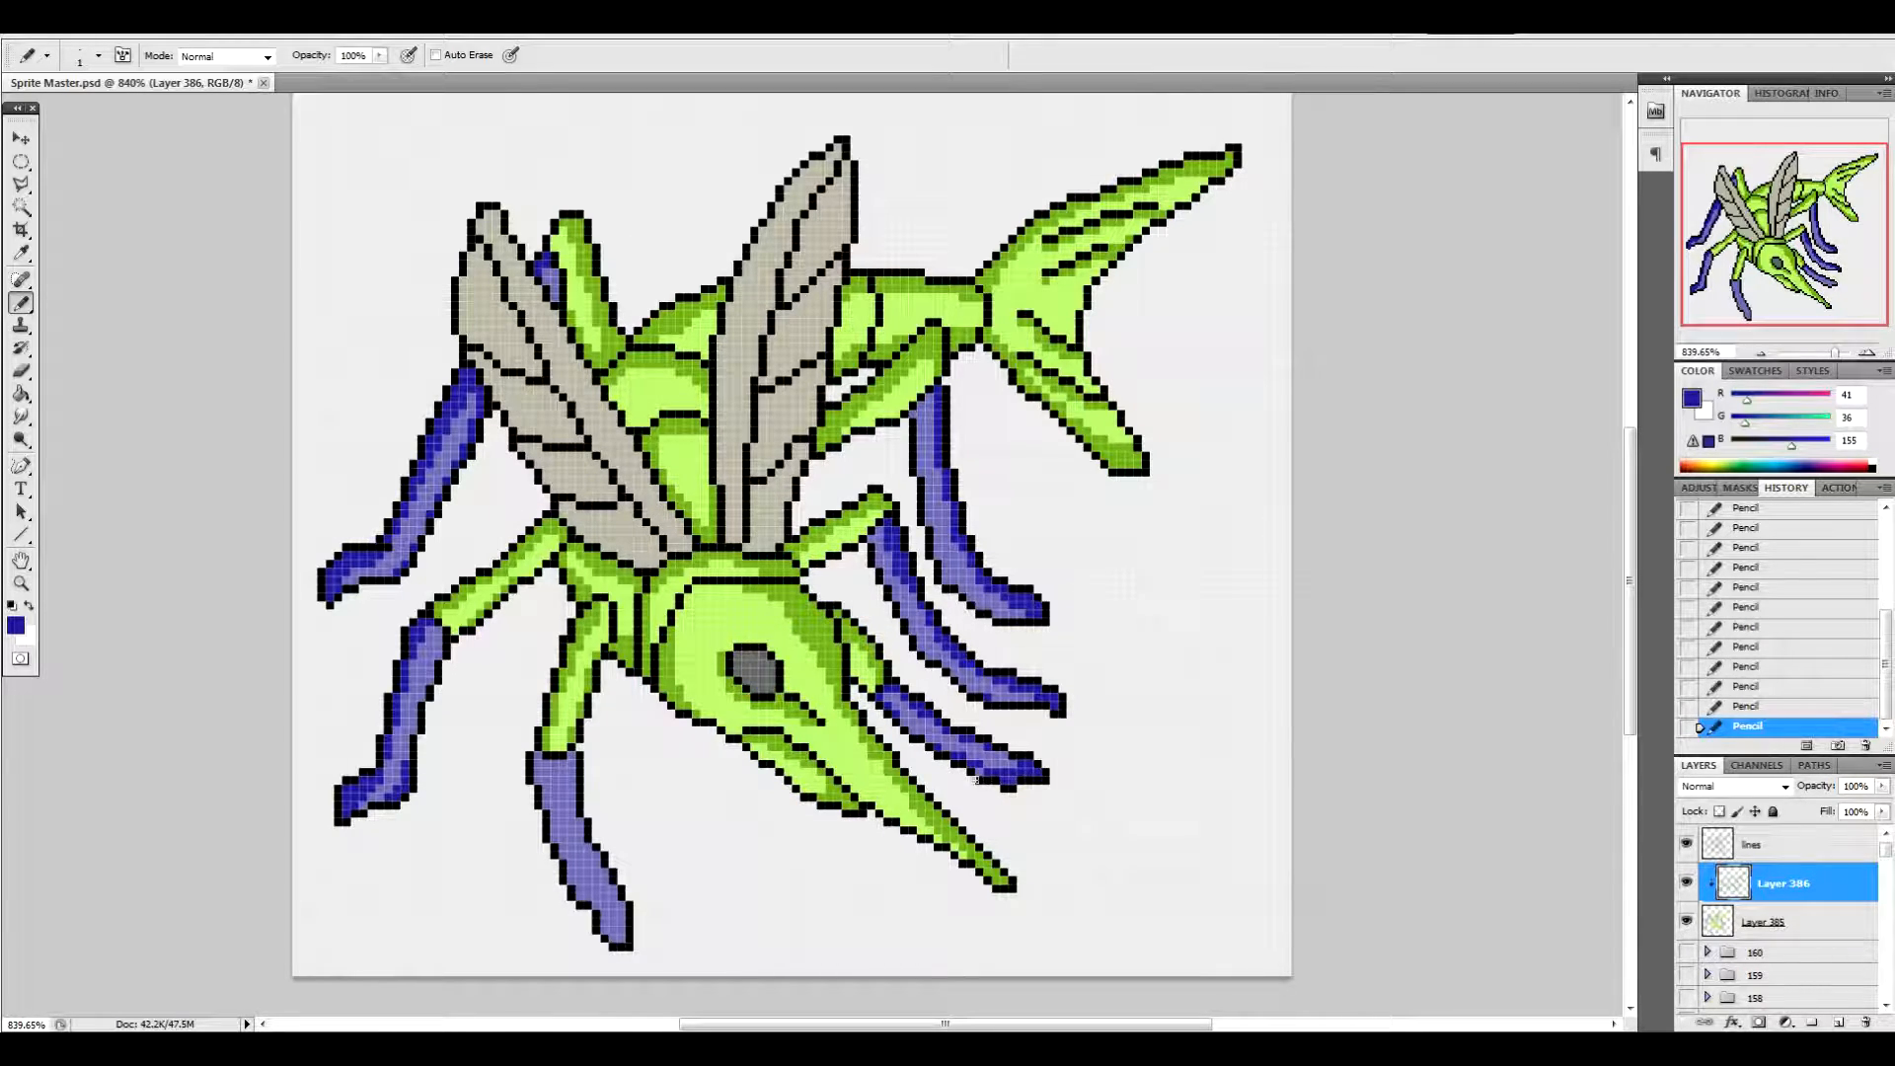
drag(536, 759, 604, 924)
mouse_move(573, 758)
mouse_down()
mouse_move(626, 938)
mouse_move(604, 925)
mouse_move(614, 907)
mouse_up()
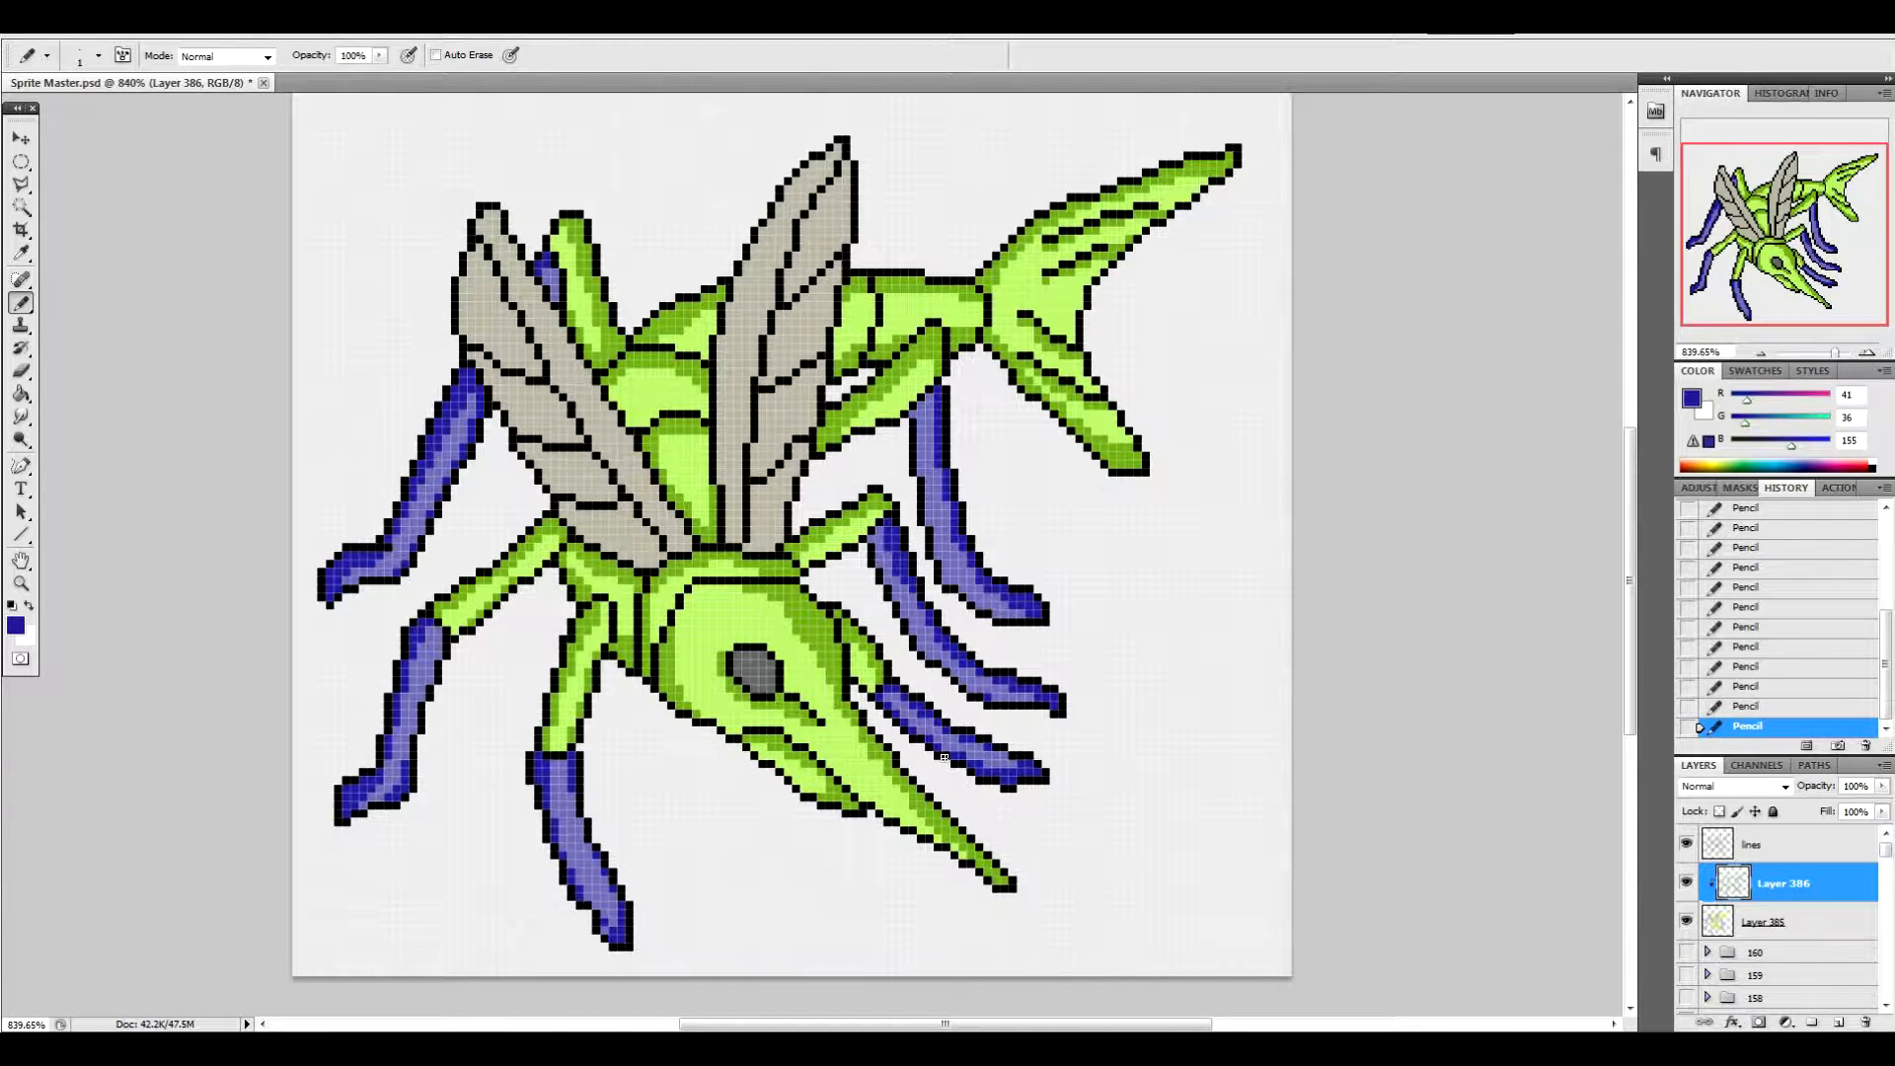
Set the foreground colour to a darker wing grey (RGB 109, 107, 90) and shade the slanted wing's upper edge and veins
click(15, 624)
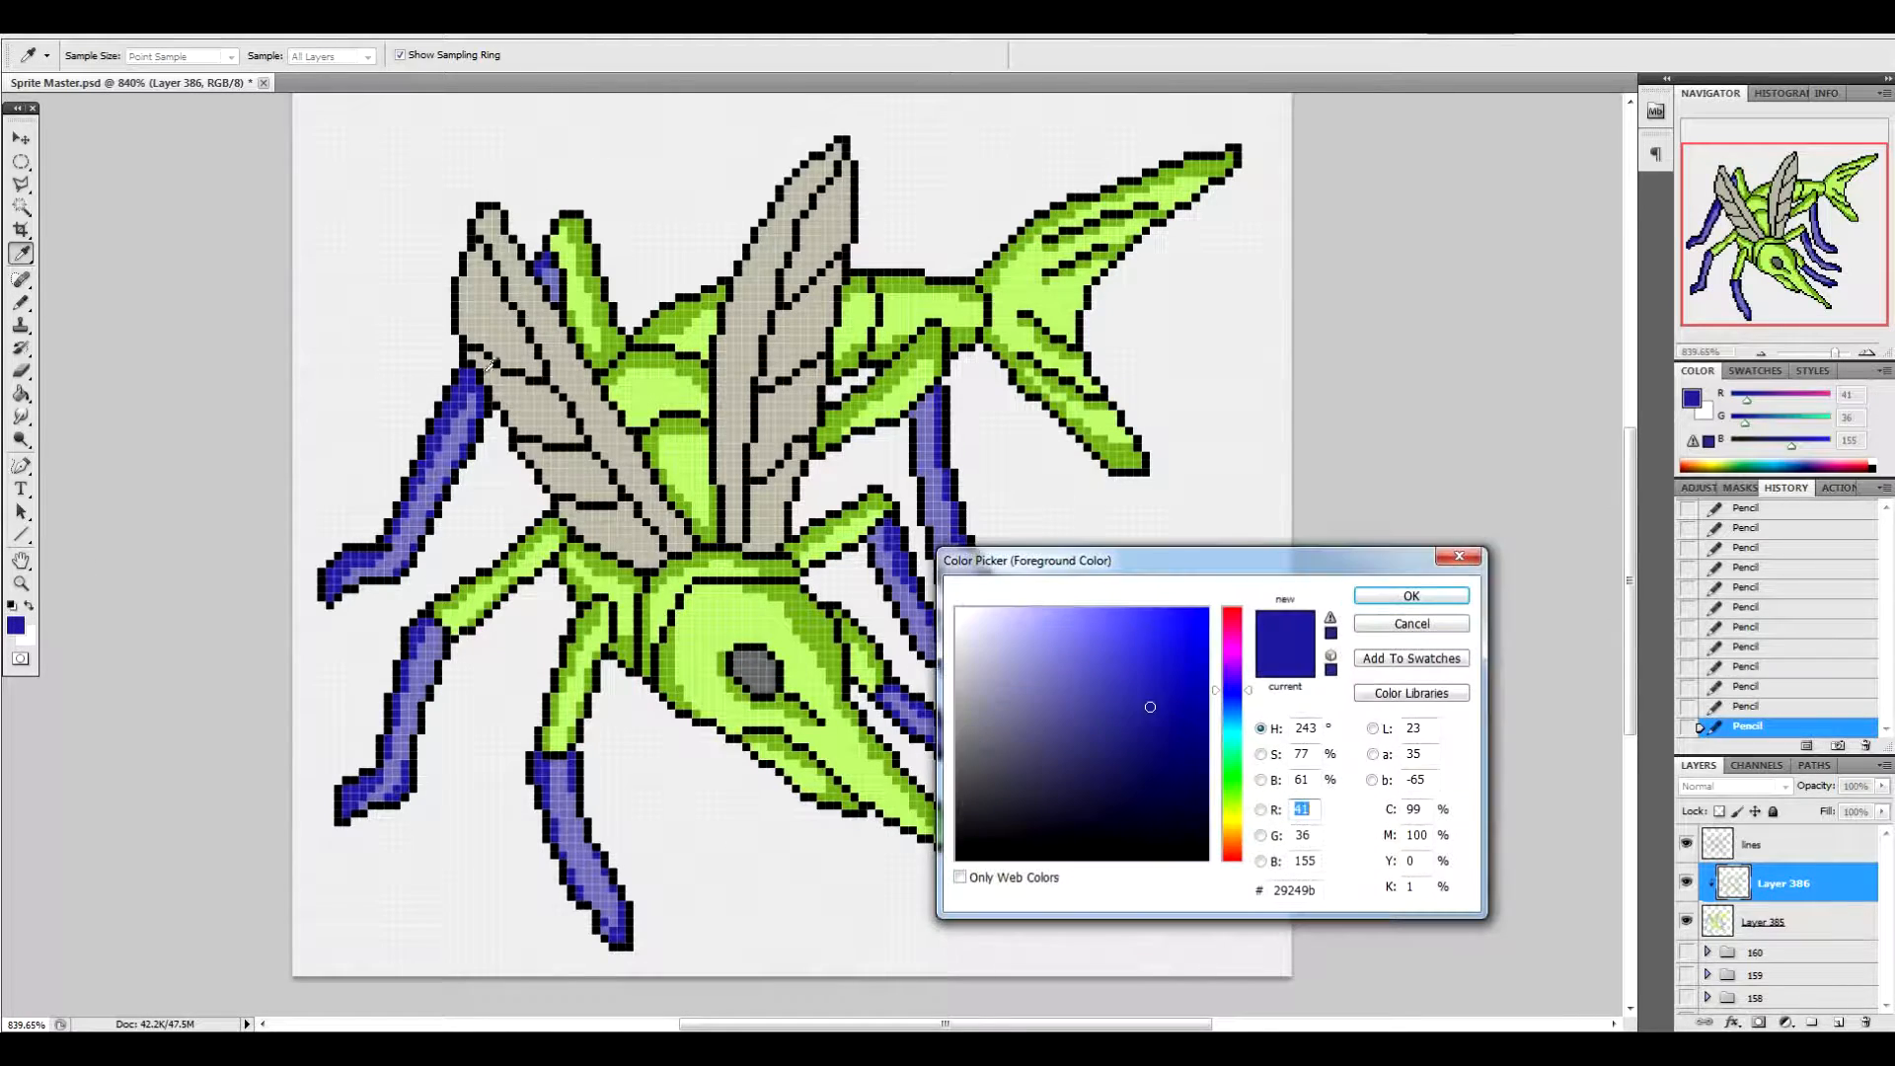
click(669, 508)
click(999, 752)
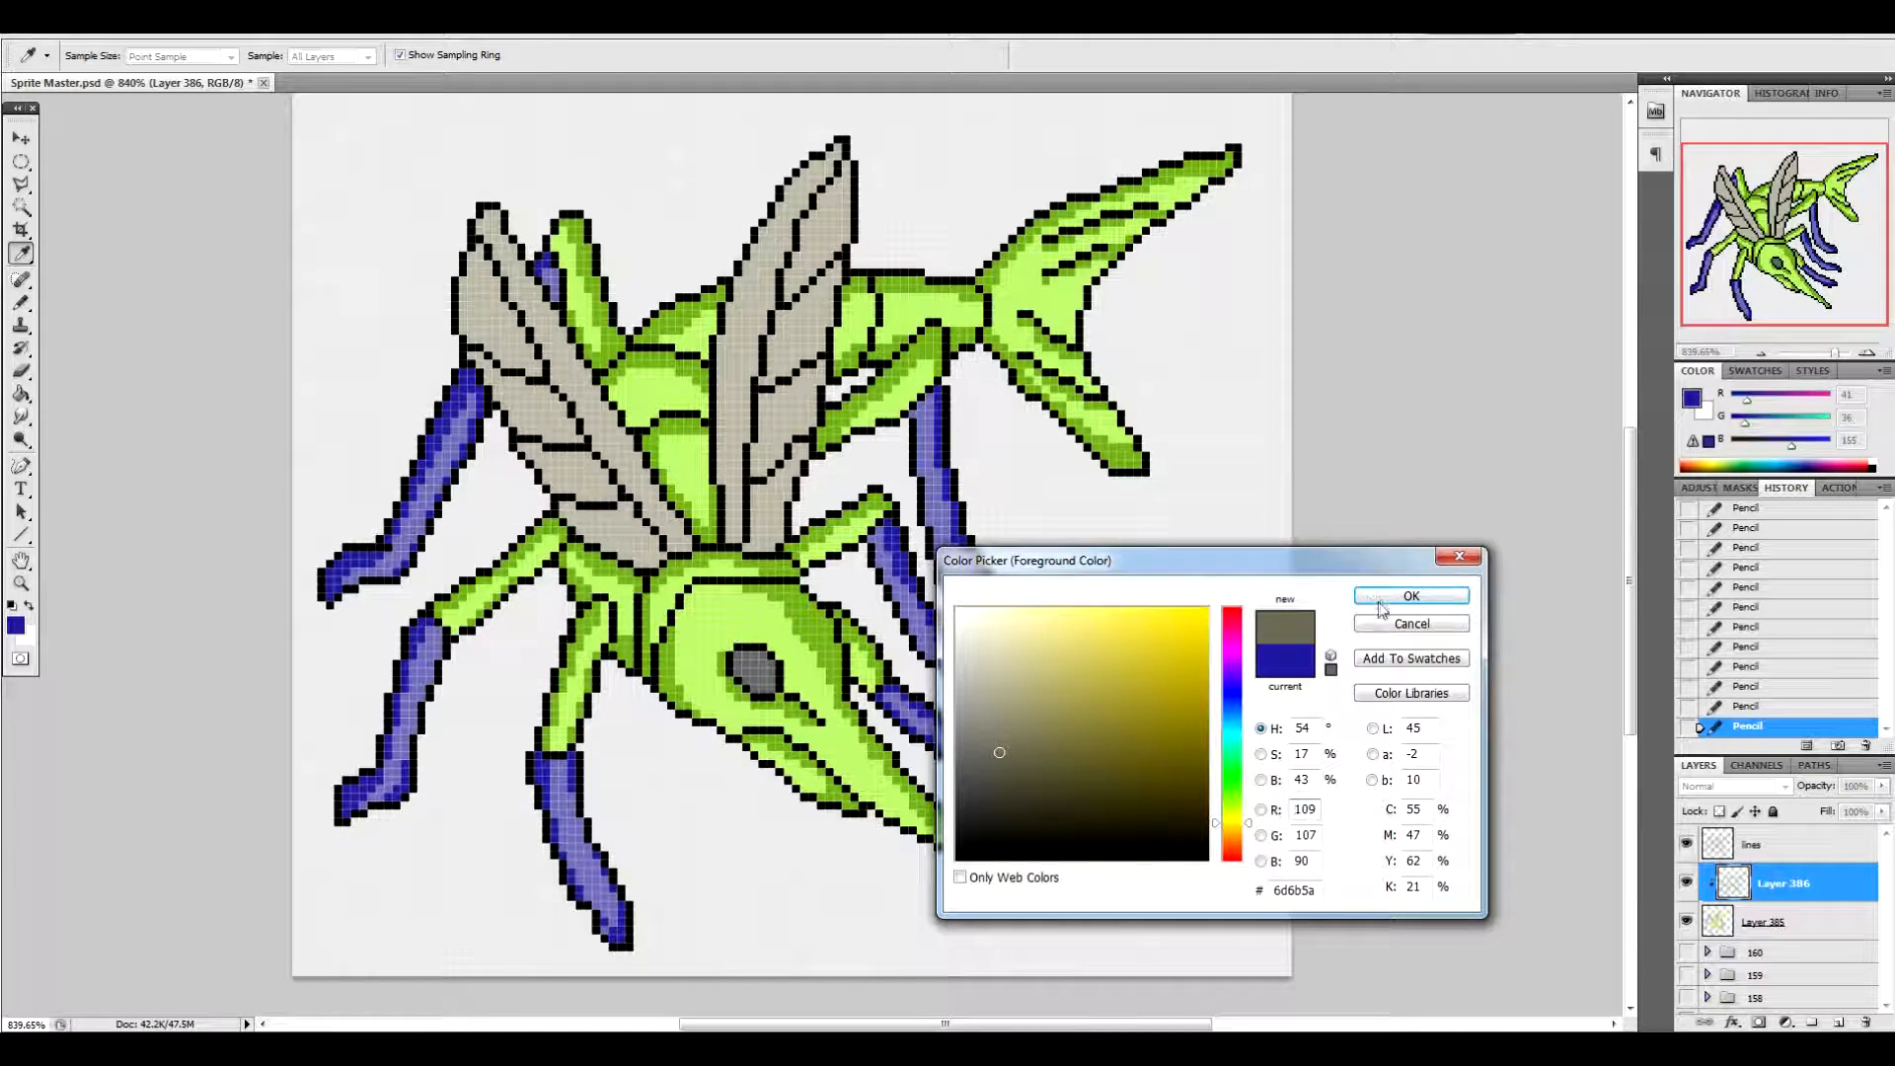
click(1384, 609)
mouse_move(659, 550)
mouse_down()
mouse_move(565, 508)
mouse_move(636, 523)
mouse_move(662, 555)
mouse_move(689, 541)
mouse_move(488, 212)
mouse_move(510, 250)
mouse_up()
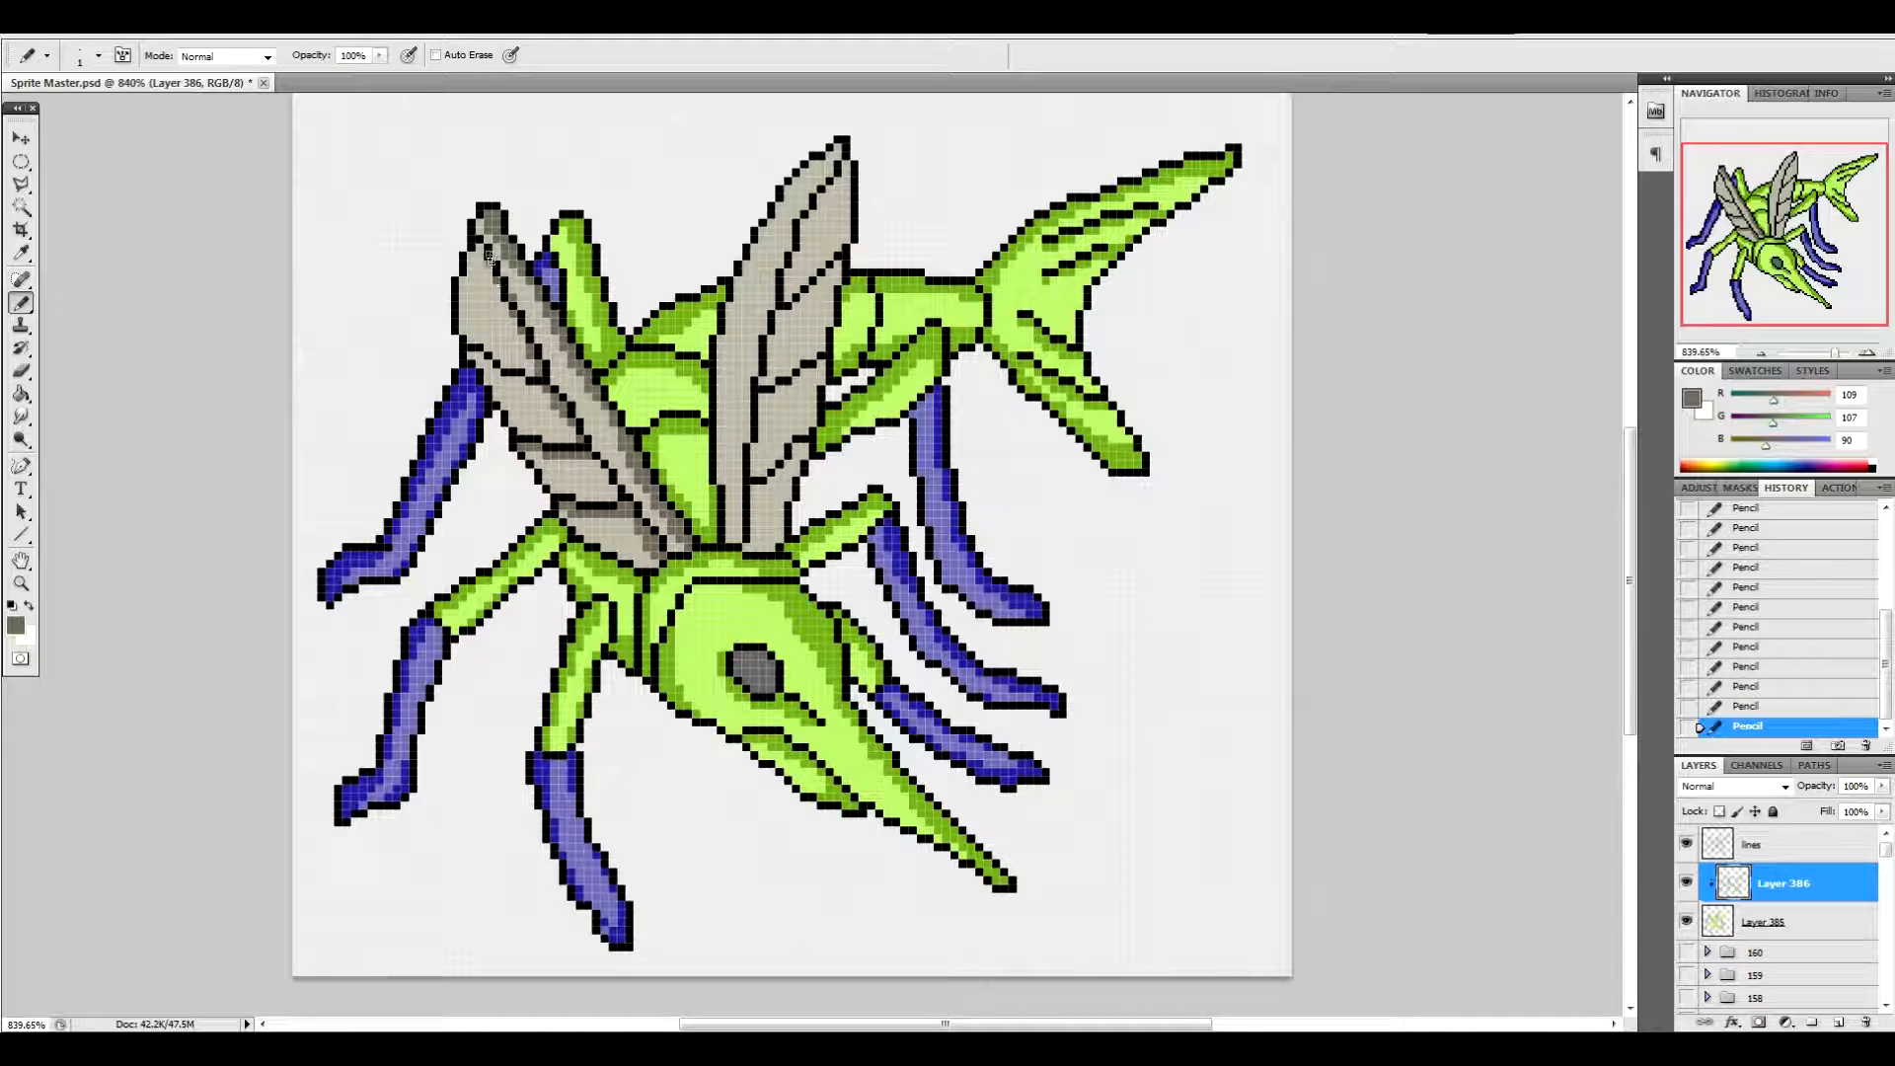
Erase a stray shading pixel on the slanted wing and pencil dark grey shading along its outer edge and vein
key(e)
click(513, 294)
key(b)
drag(468, 354, 516, 382)
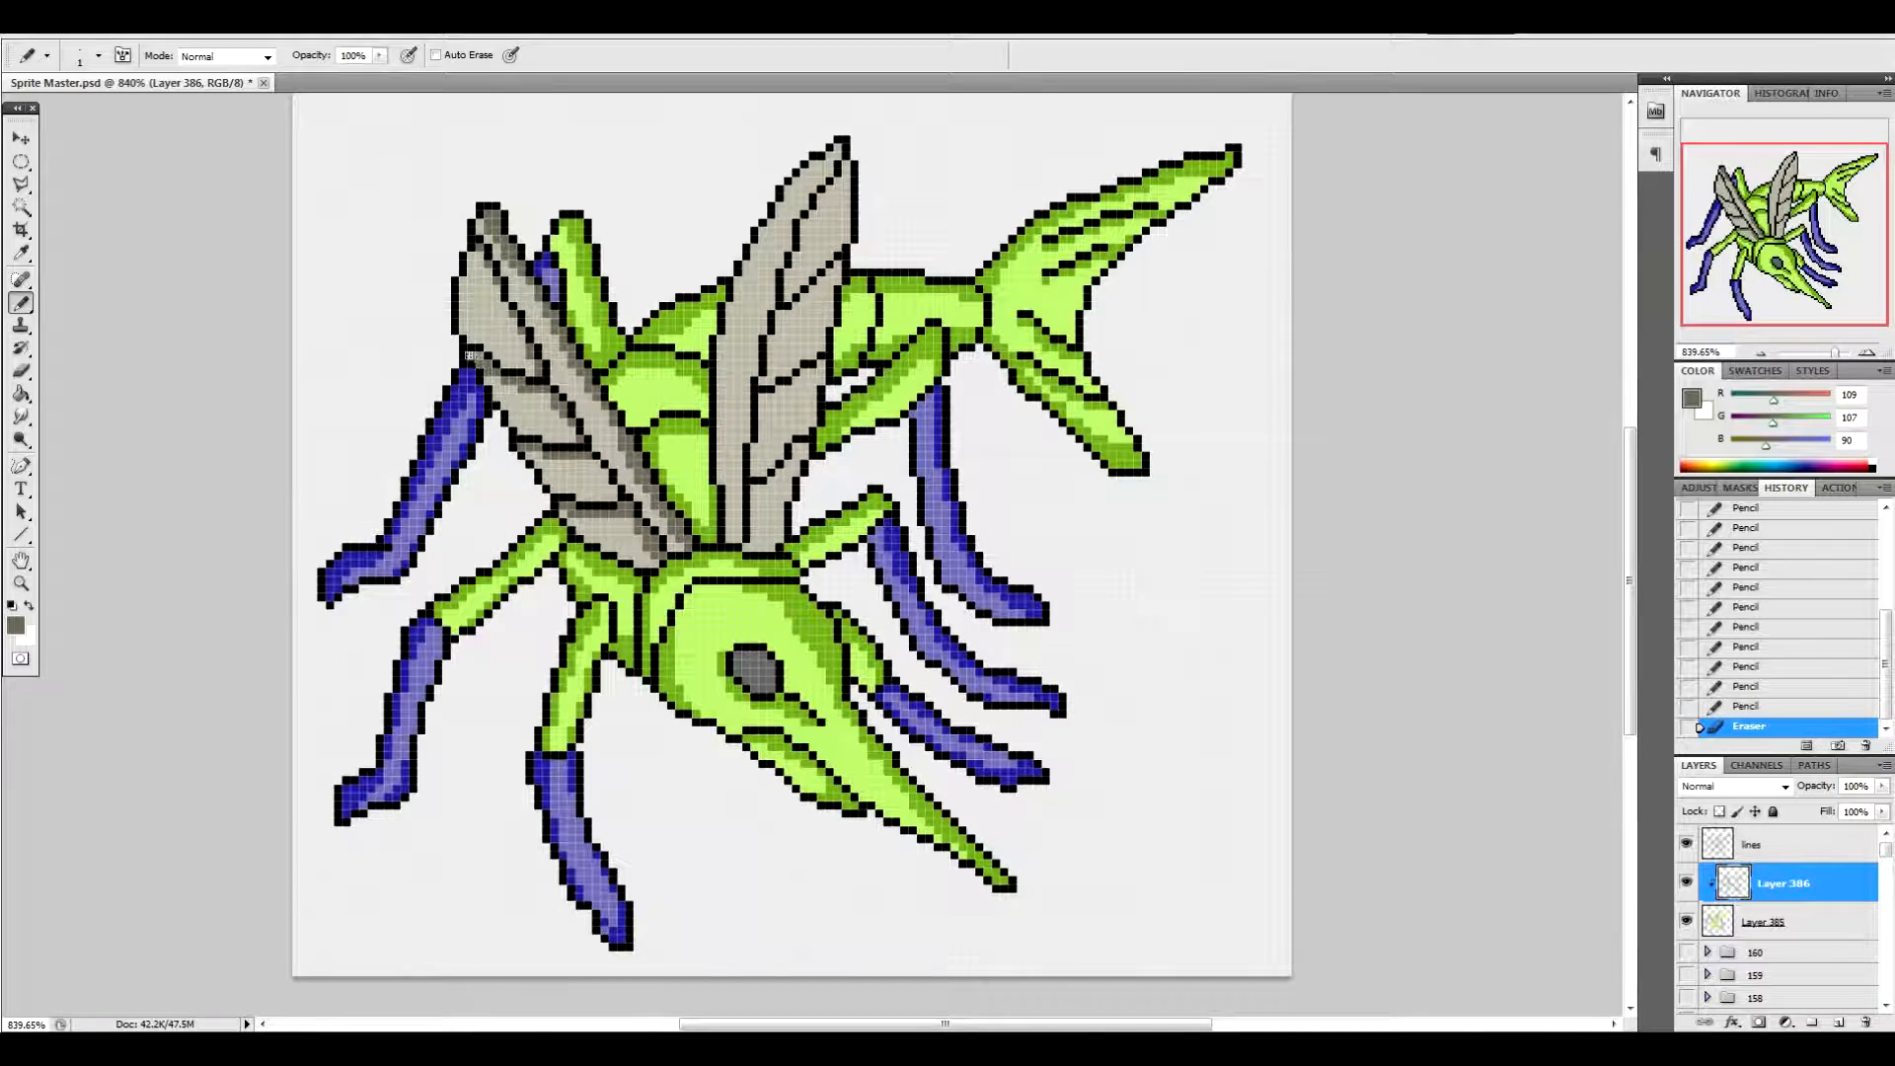
mouse_move(481, 210)
mouse_down()
mouse_move(457, 318)
mouse_move(488, 223)
mouse_move(462, 305)
mouse_up()
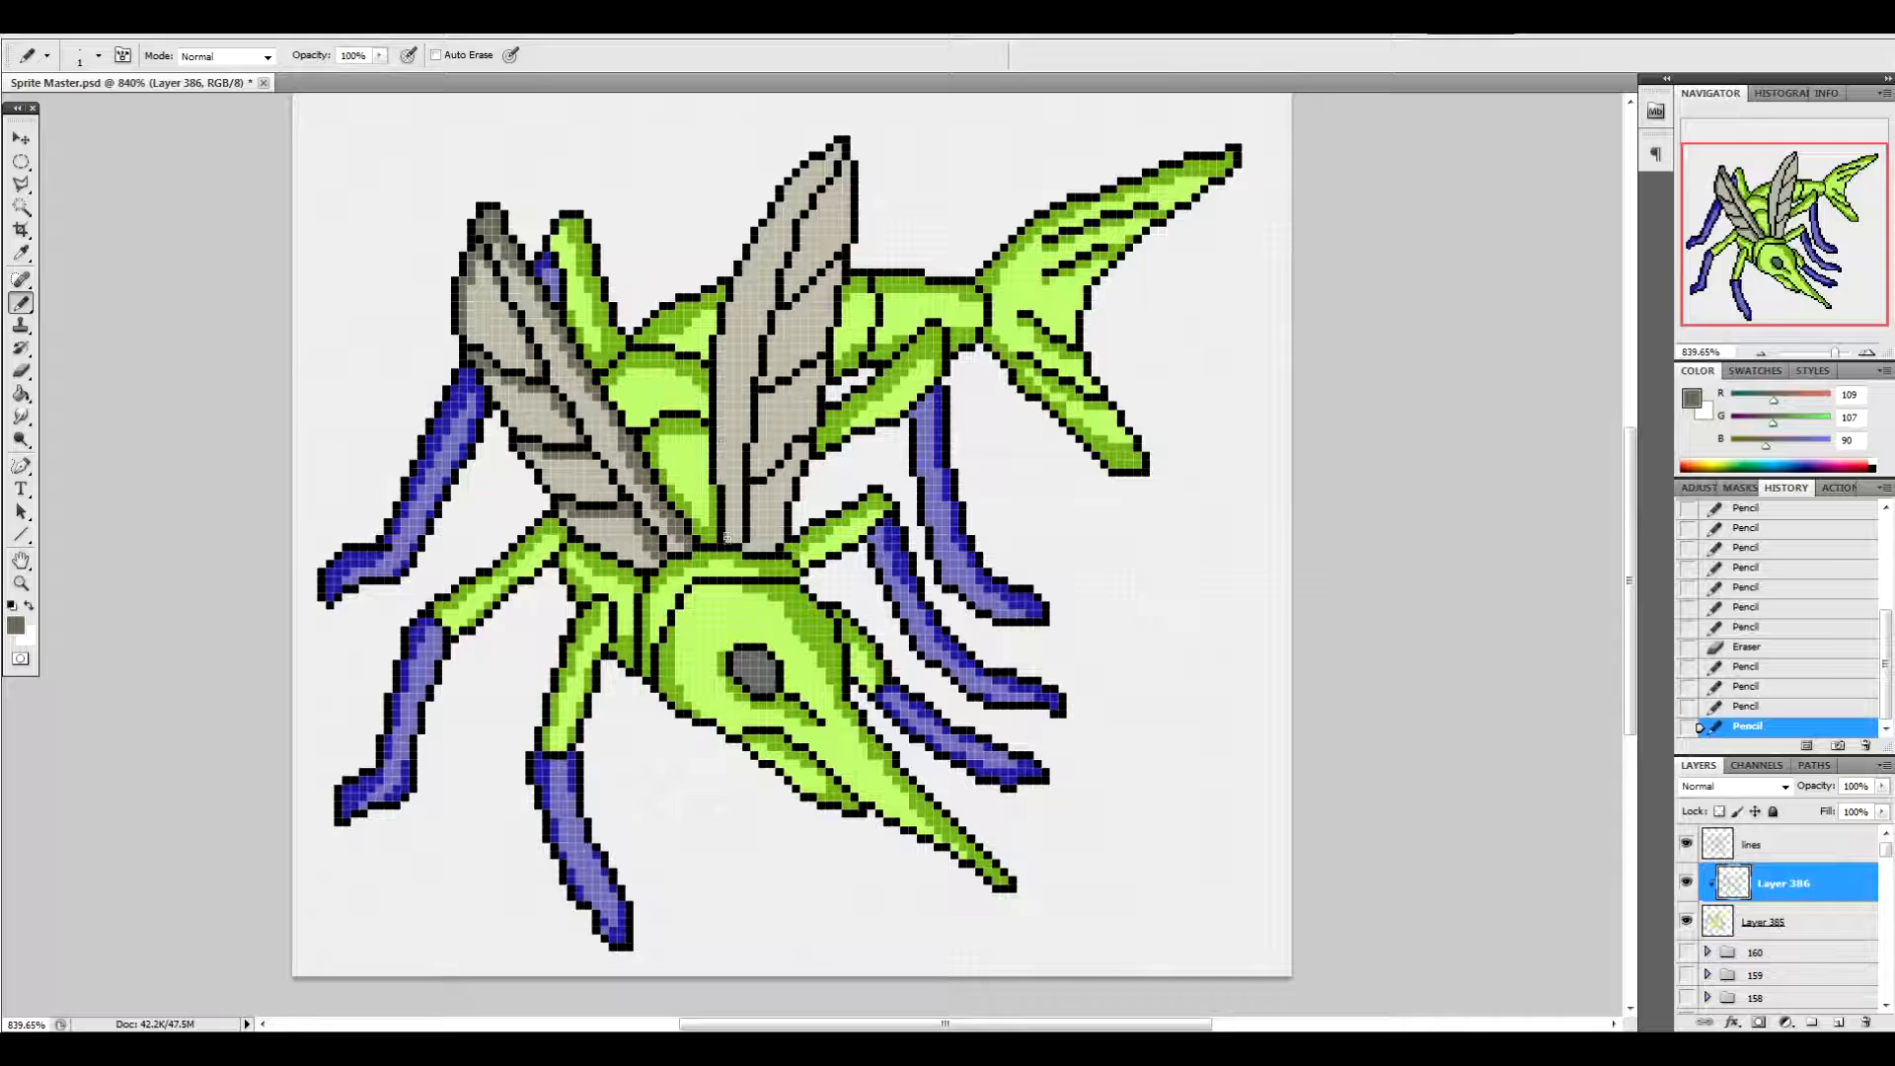
Shade the upright wing in the same dark grey along its front edge, tip and feather veins
mouse_move(726, 511)
mouse_down()
mouse_move(732, 314)
mouse_move(839, 144)
mouse_move(728, 321)
mouse_move(757, 270)
mouse_move(731, 454)
mouse_up()
mouse_move(732, 459)
mouse_down()
mouse_move(736, 540)
mouse_move(786, 546)
mouse_move(797, 462)
mouse_up()
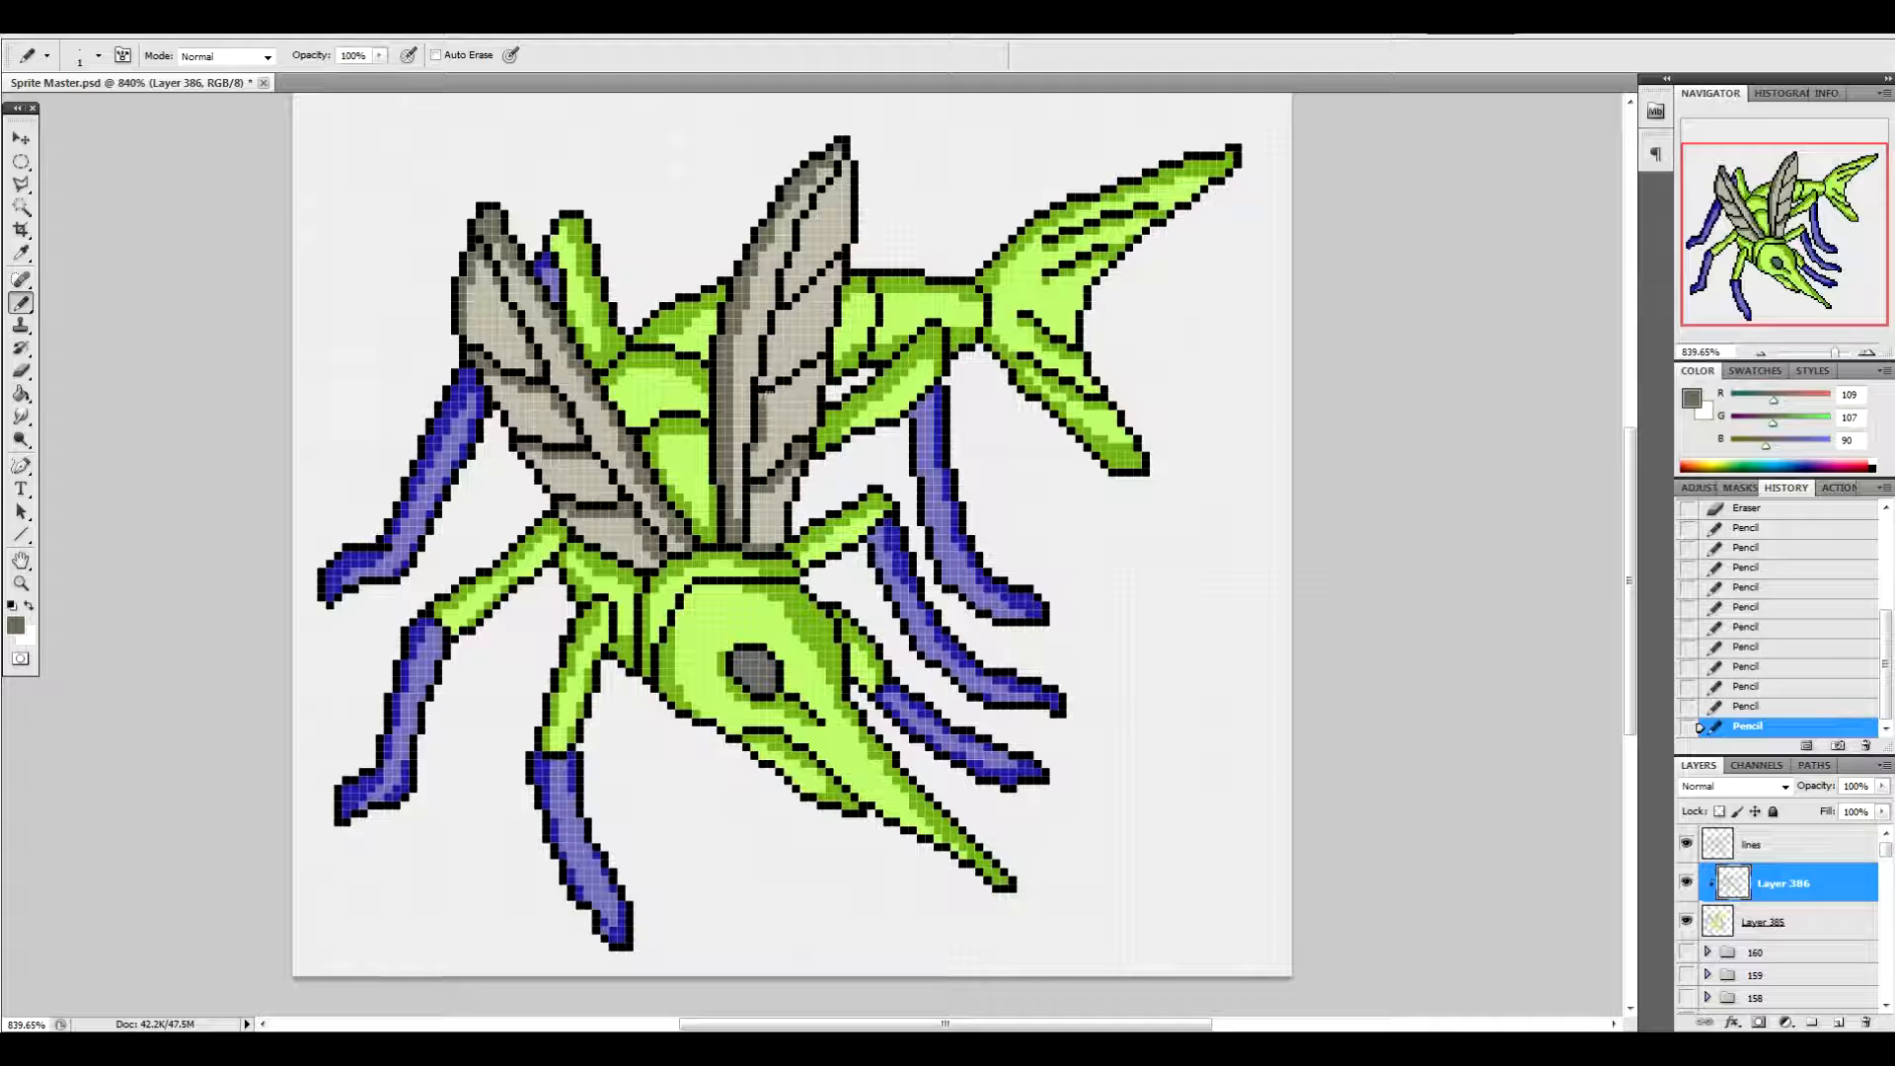
drag(819, 369, 789, 383)
drag(838, 266, 818, 283)
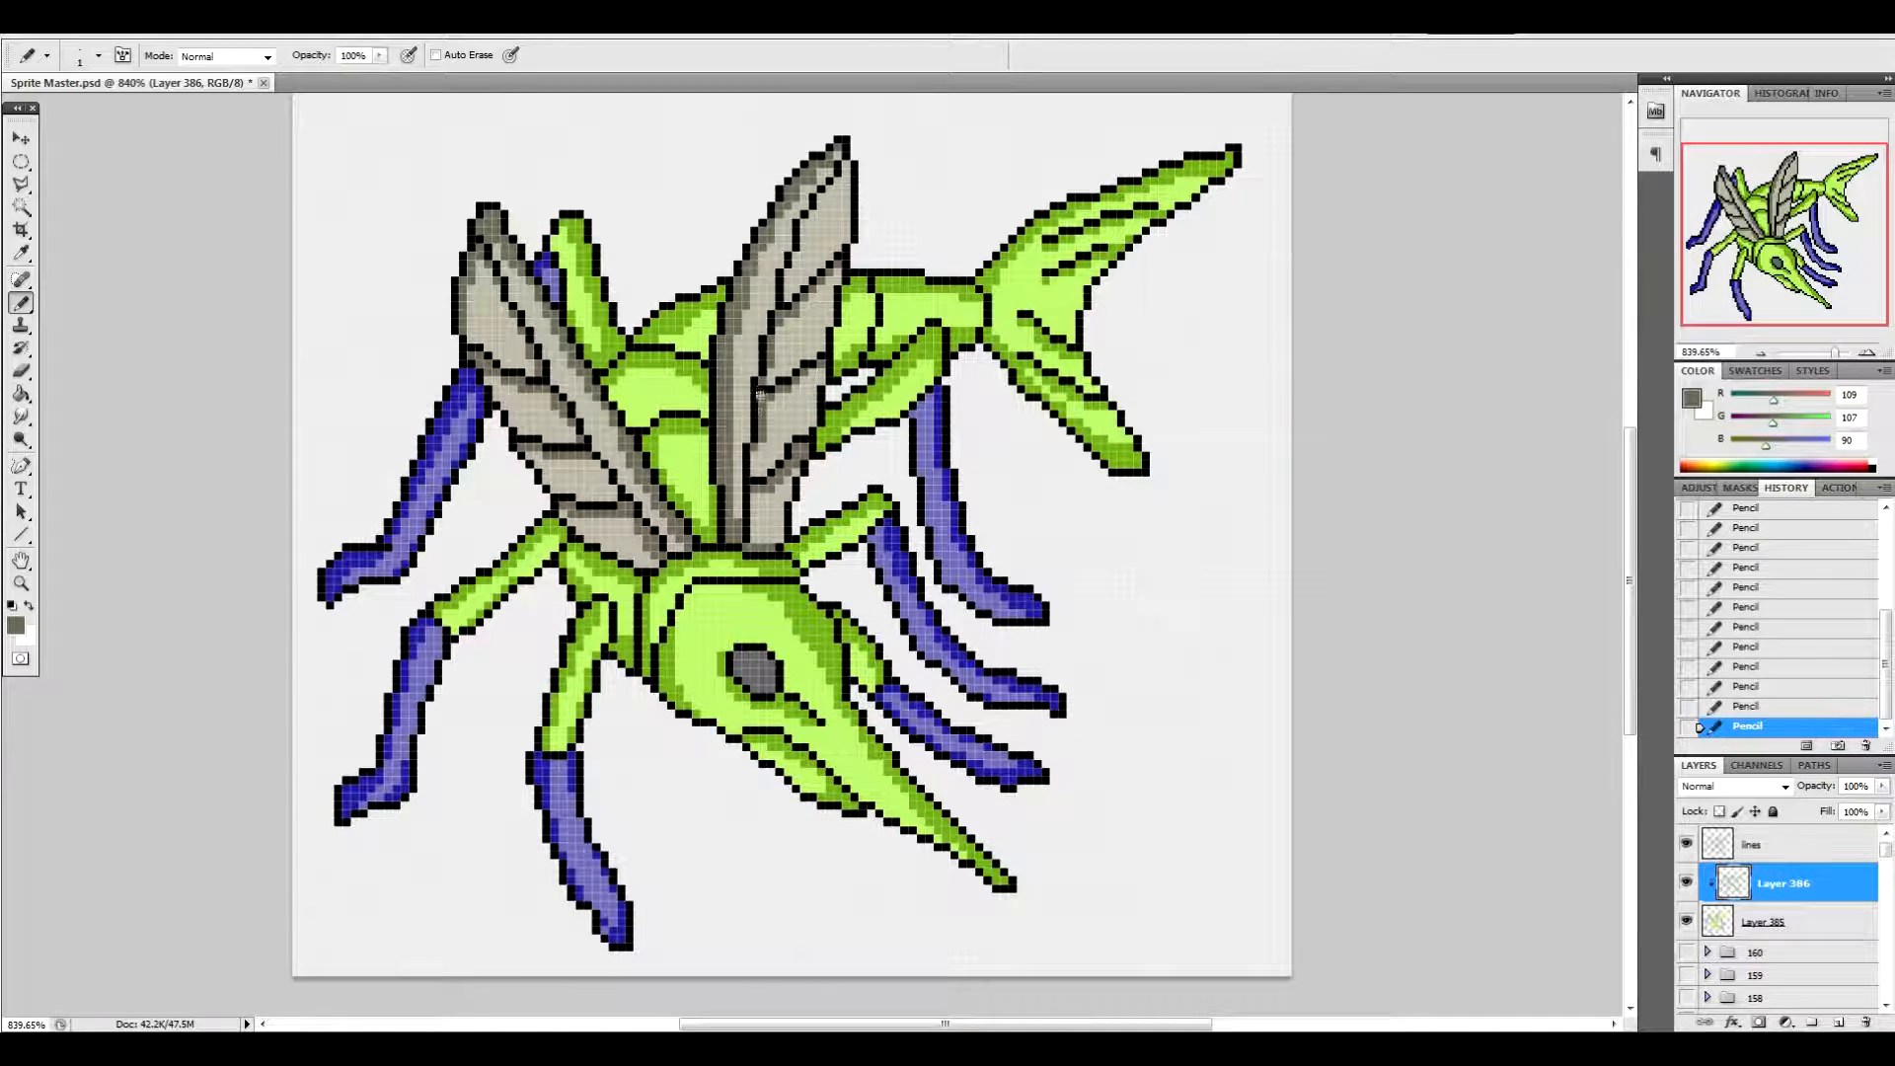
mouse_move(790, 286)
mouse_down()
mouse_move(837, 146)
mouse_move(804, 272)
mouse_move(832, 276)
mouse_move(780, 239)
mouse_move(847, 149)
mouse_move(837, 276)
mouse_up()
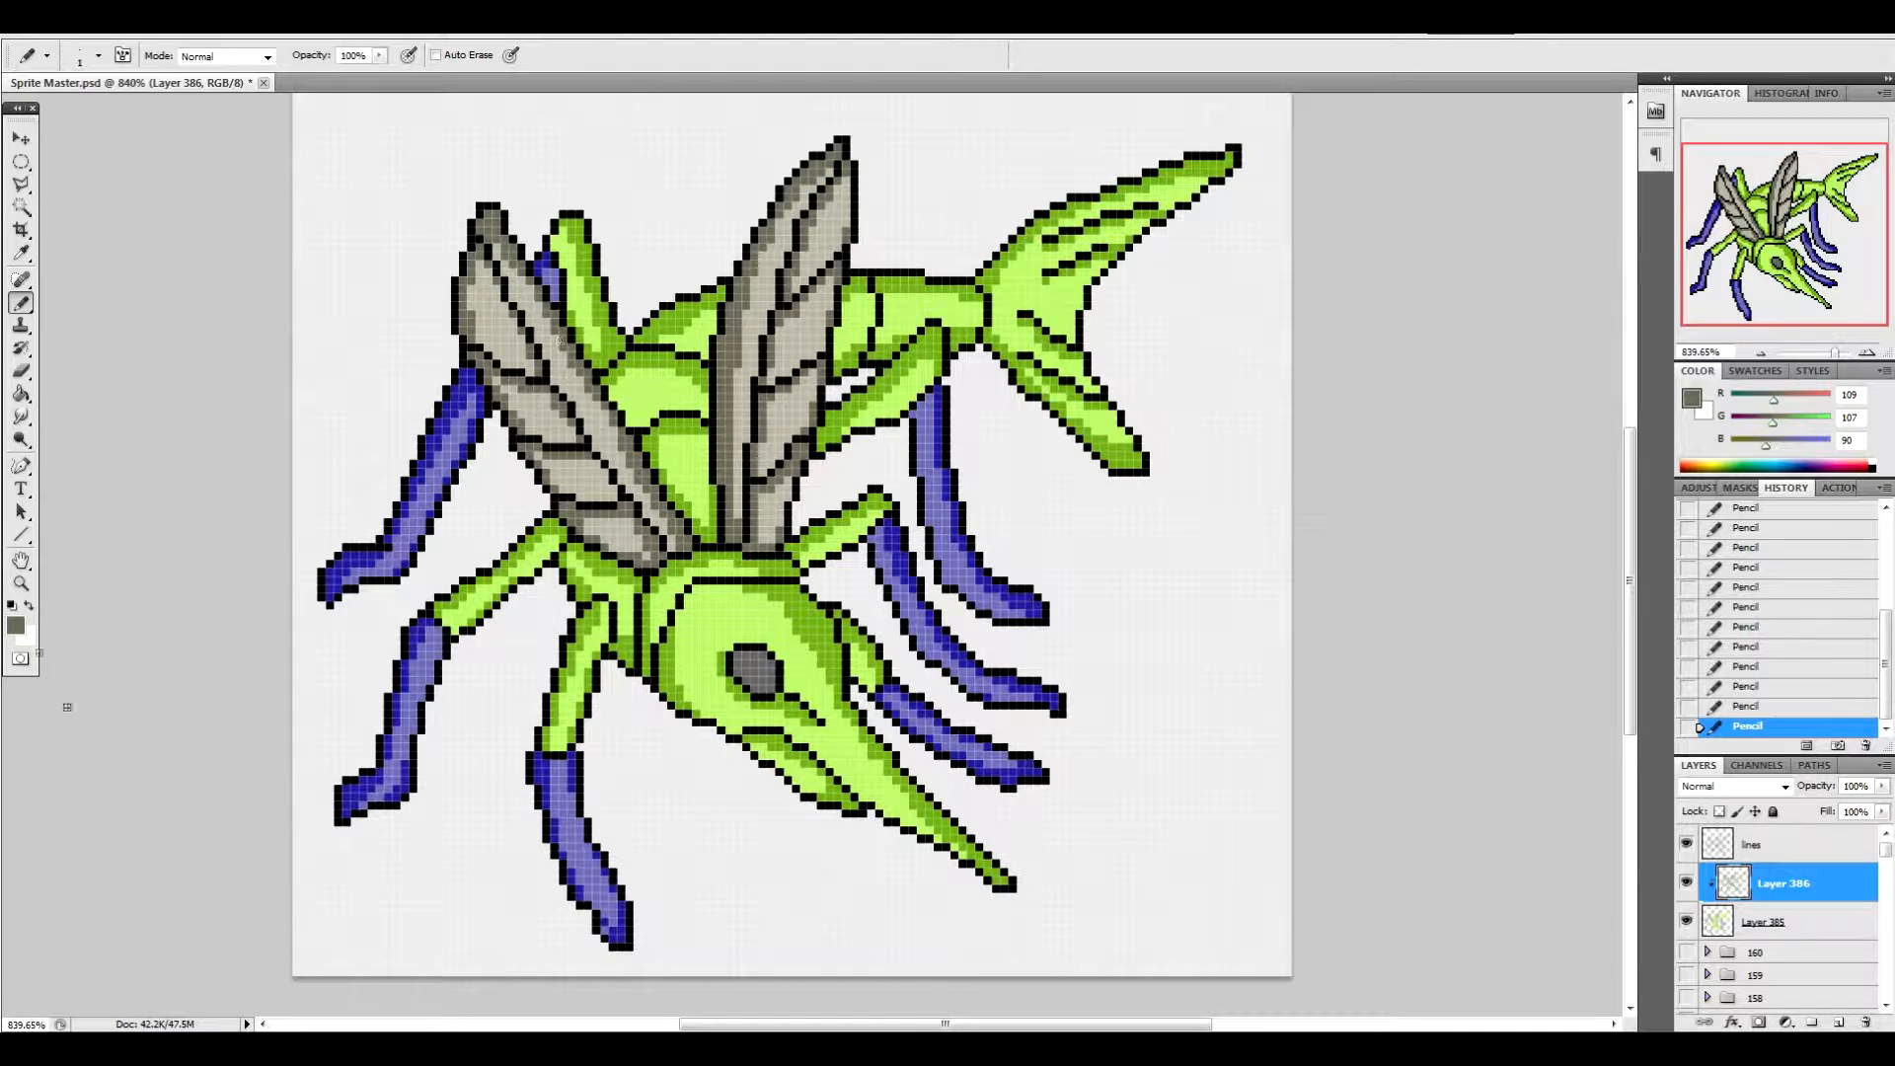
Set the foreground colour to dark grey (RGB 54, 54, 54) and pencil shading onto the creature's eye
click(16, 625)
click(760, 663)
drag(965, 788, 952, 806)
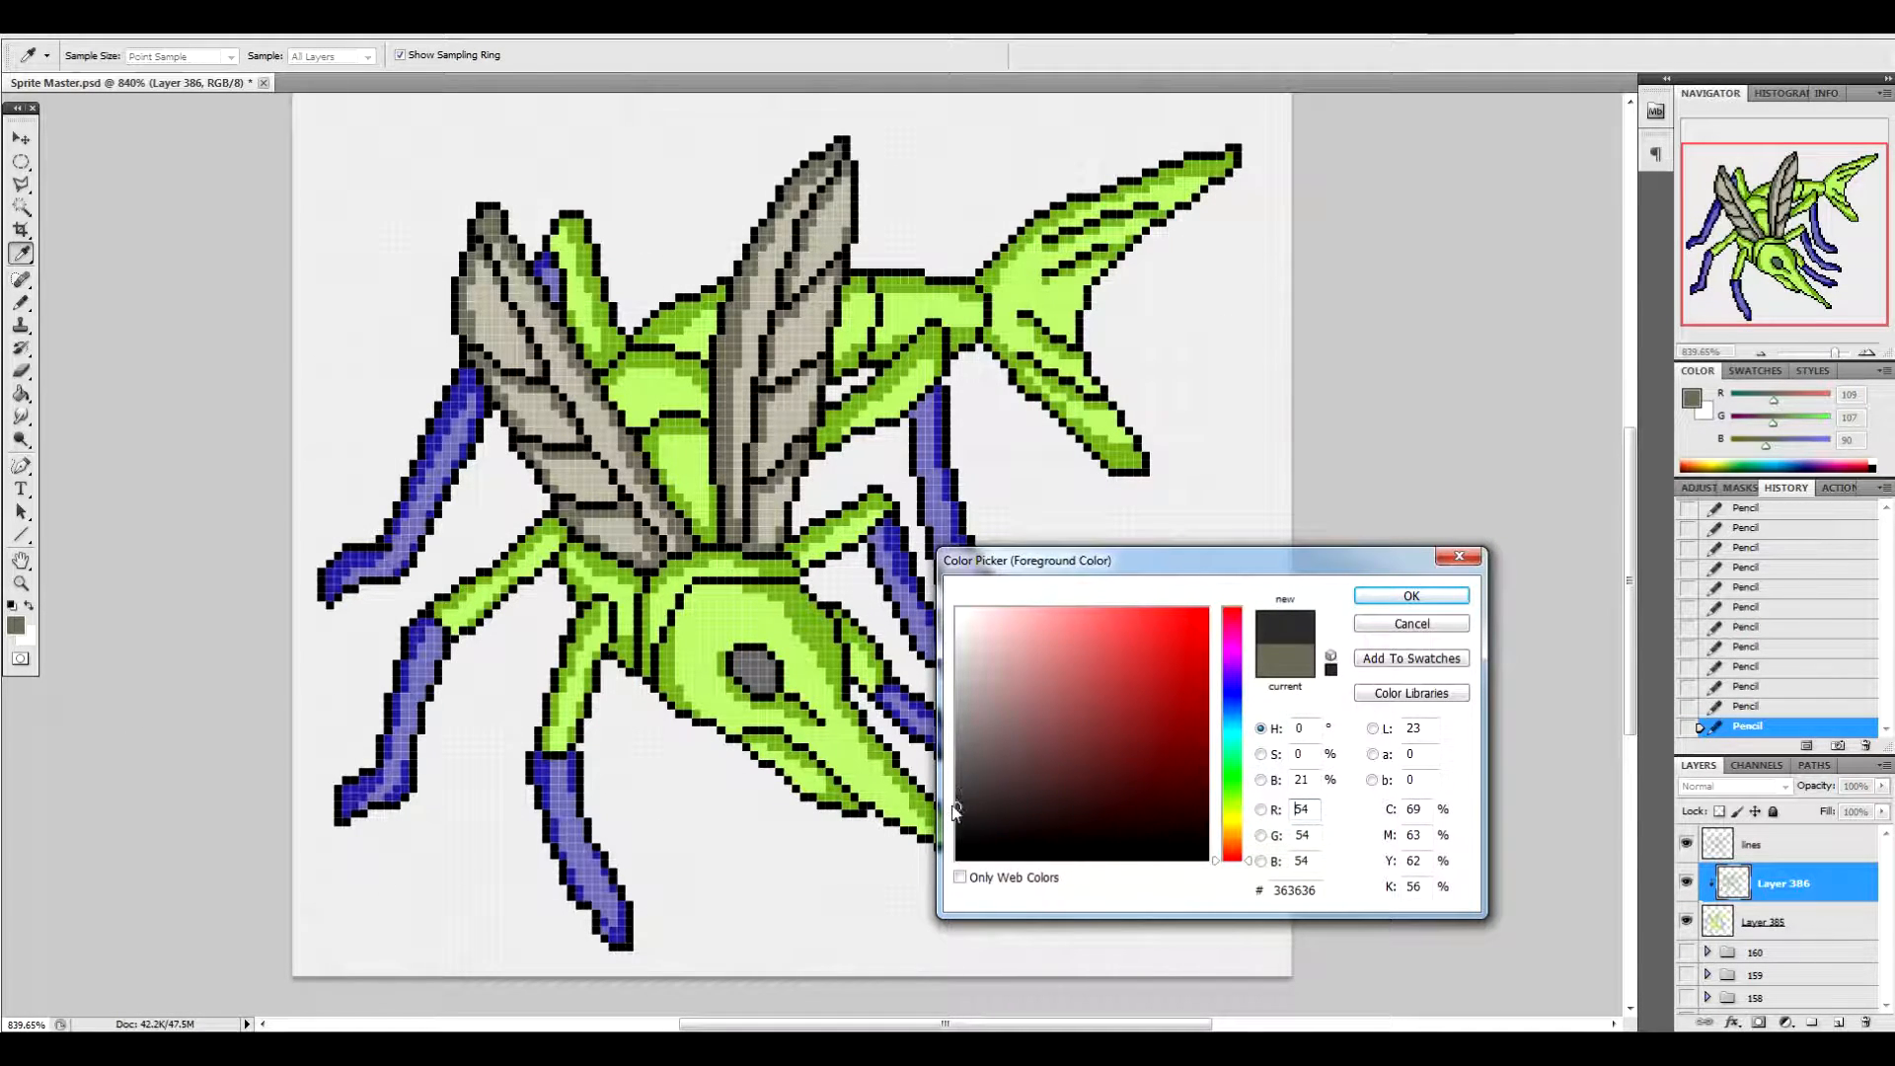
click(1411, 596)
drag(746, 681, 766, 661)
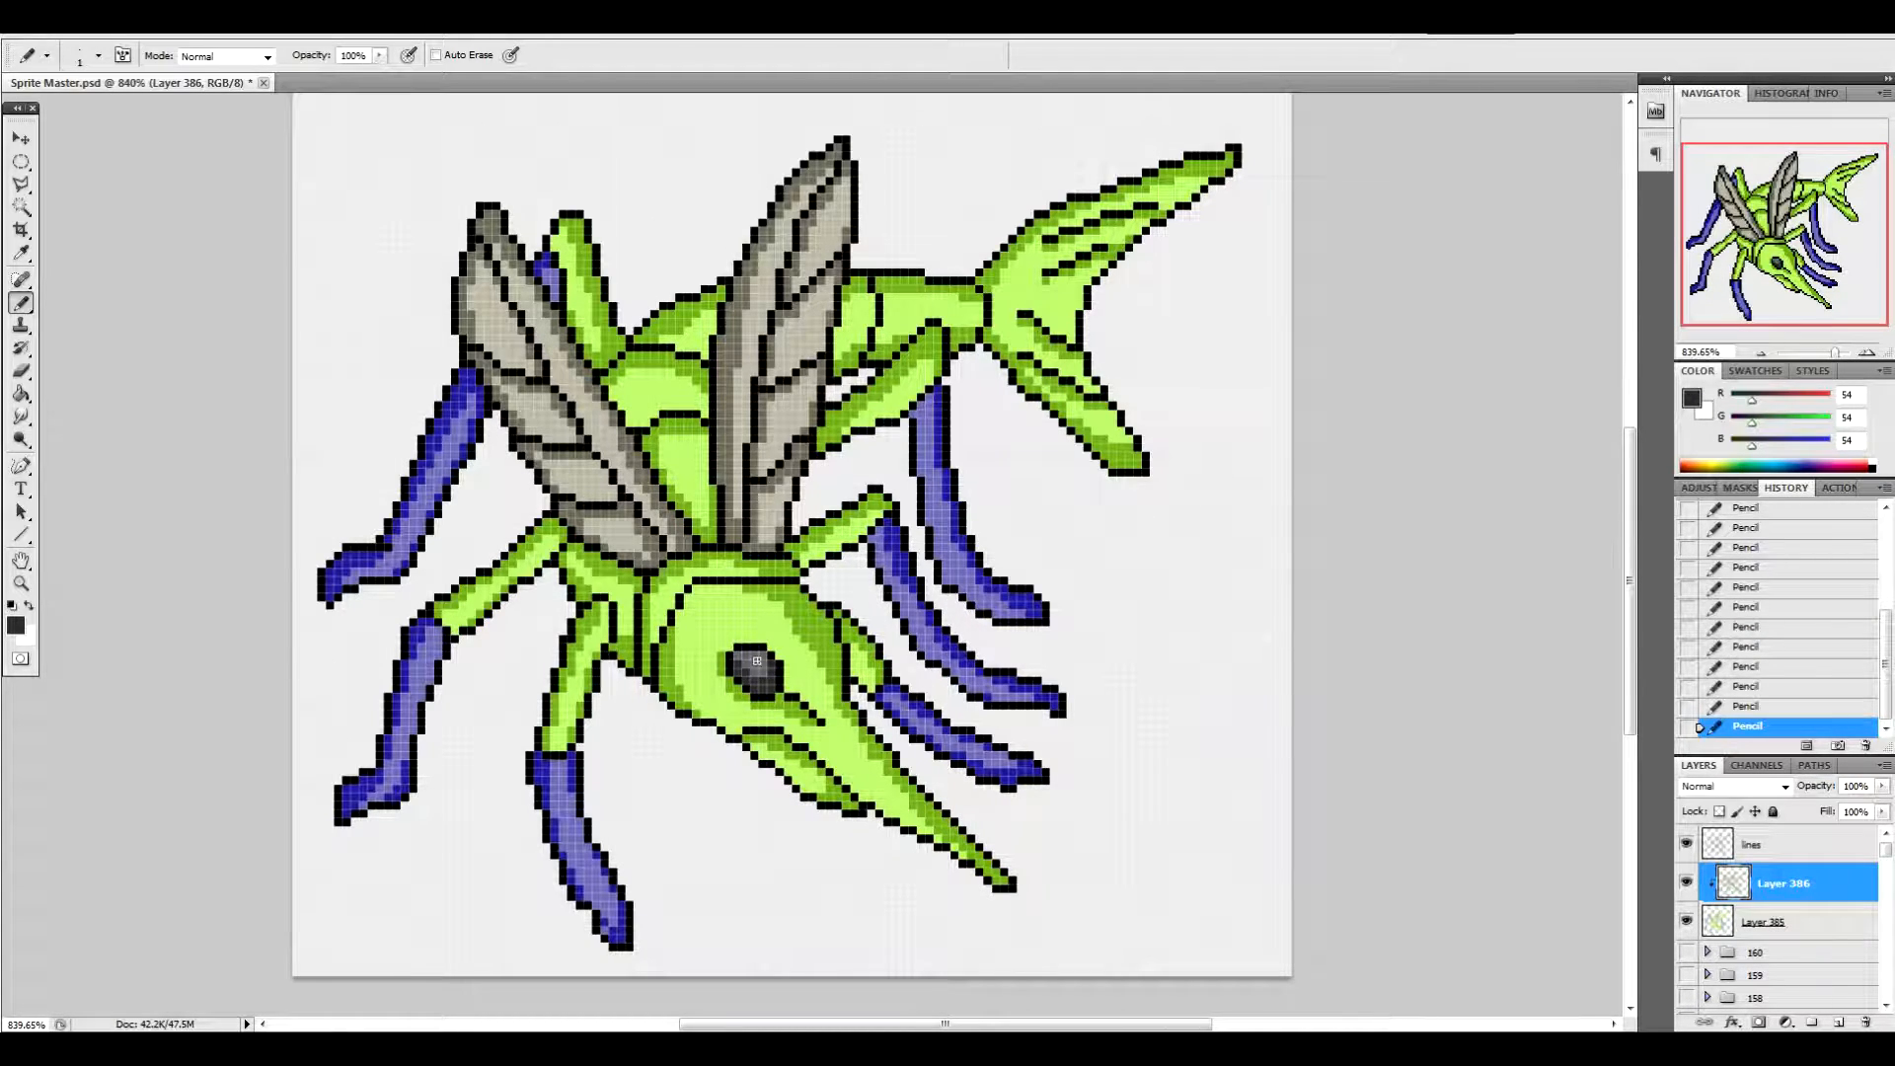
Switch the foreground colour to white and pencil a small highlight in the upper part of the eye
click(28, 605)
drag(745, 651, 749, 661)
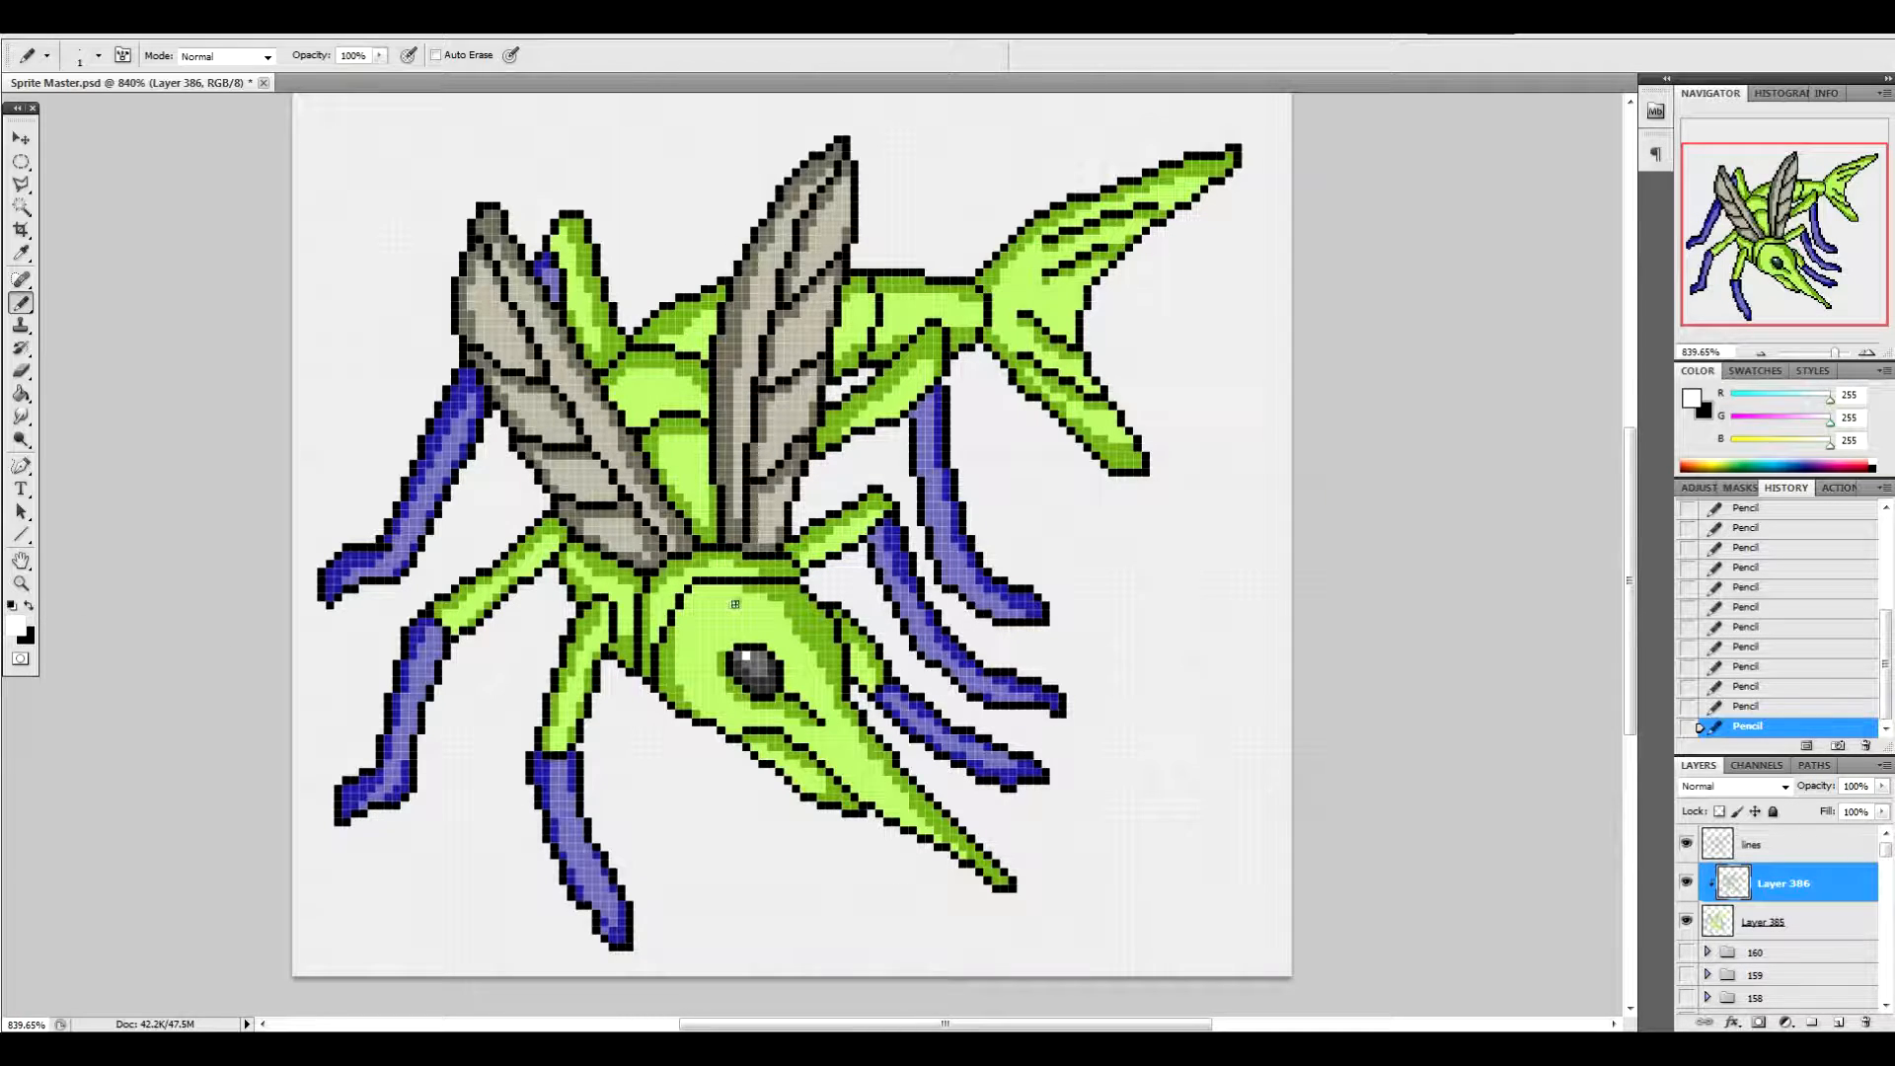
click(736, 653)
Examine the shaded creature sprite both as a whole and in close detail
scroll(770, 575, up, 1)
scroll(770, 575, down, 2)
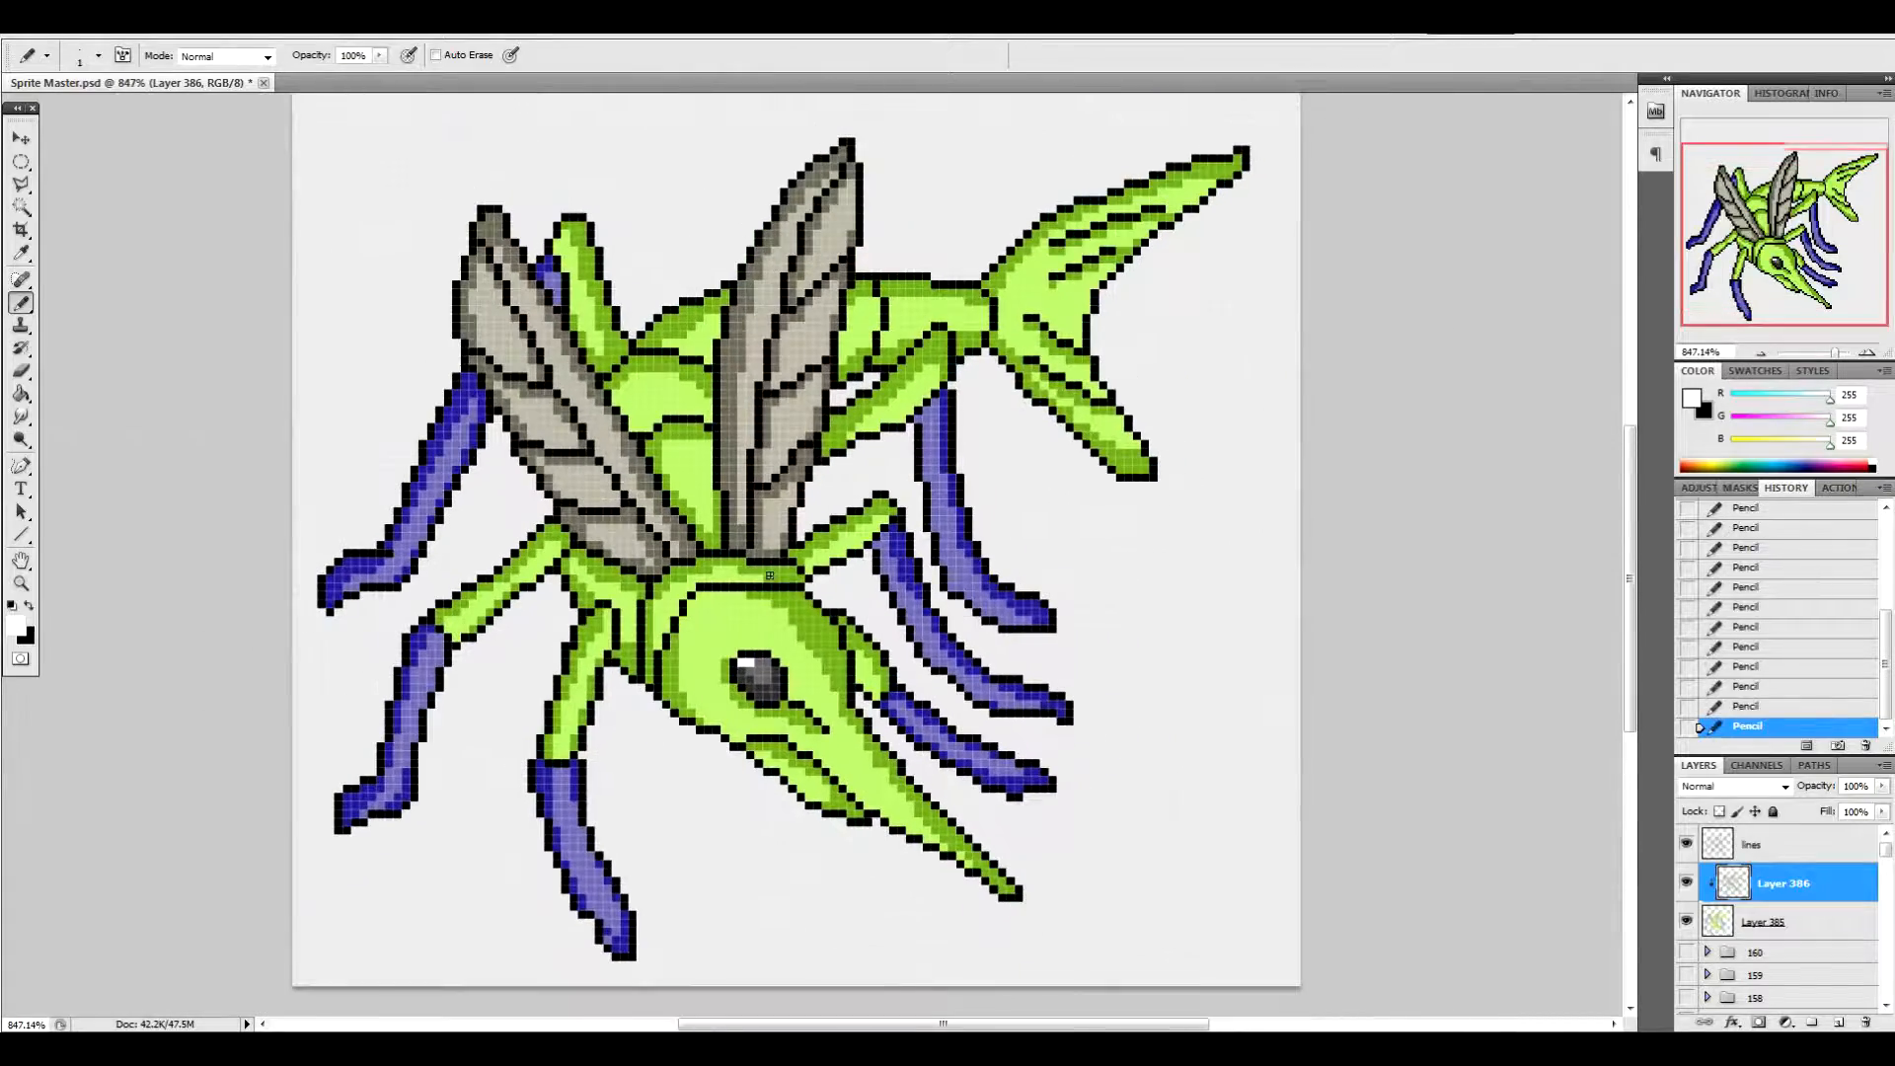
scroll(769, 575, down, 2)
scroll(770, 576, up, 1)
scroll(769, 575, up, 2)
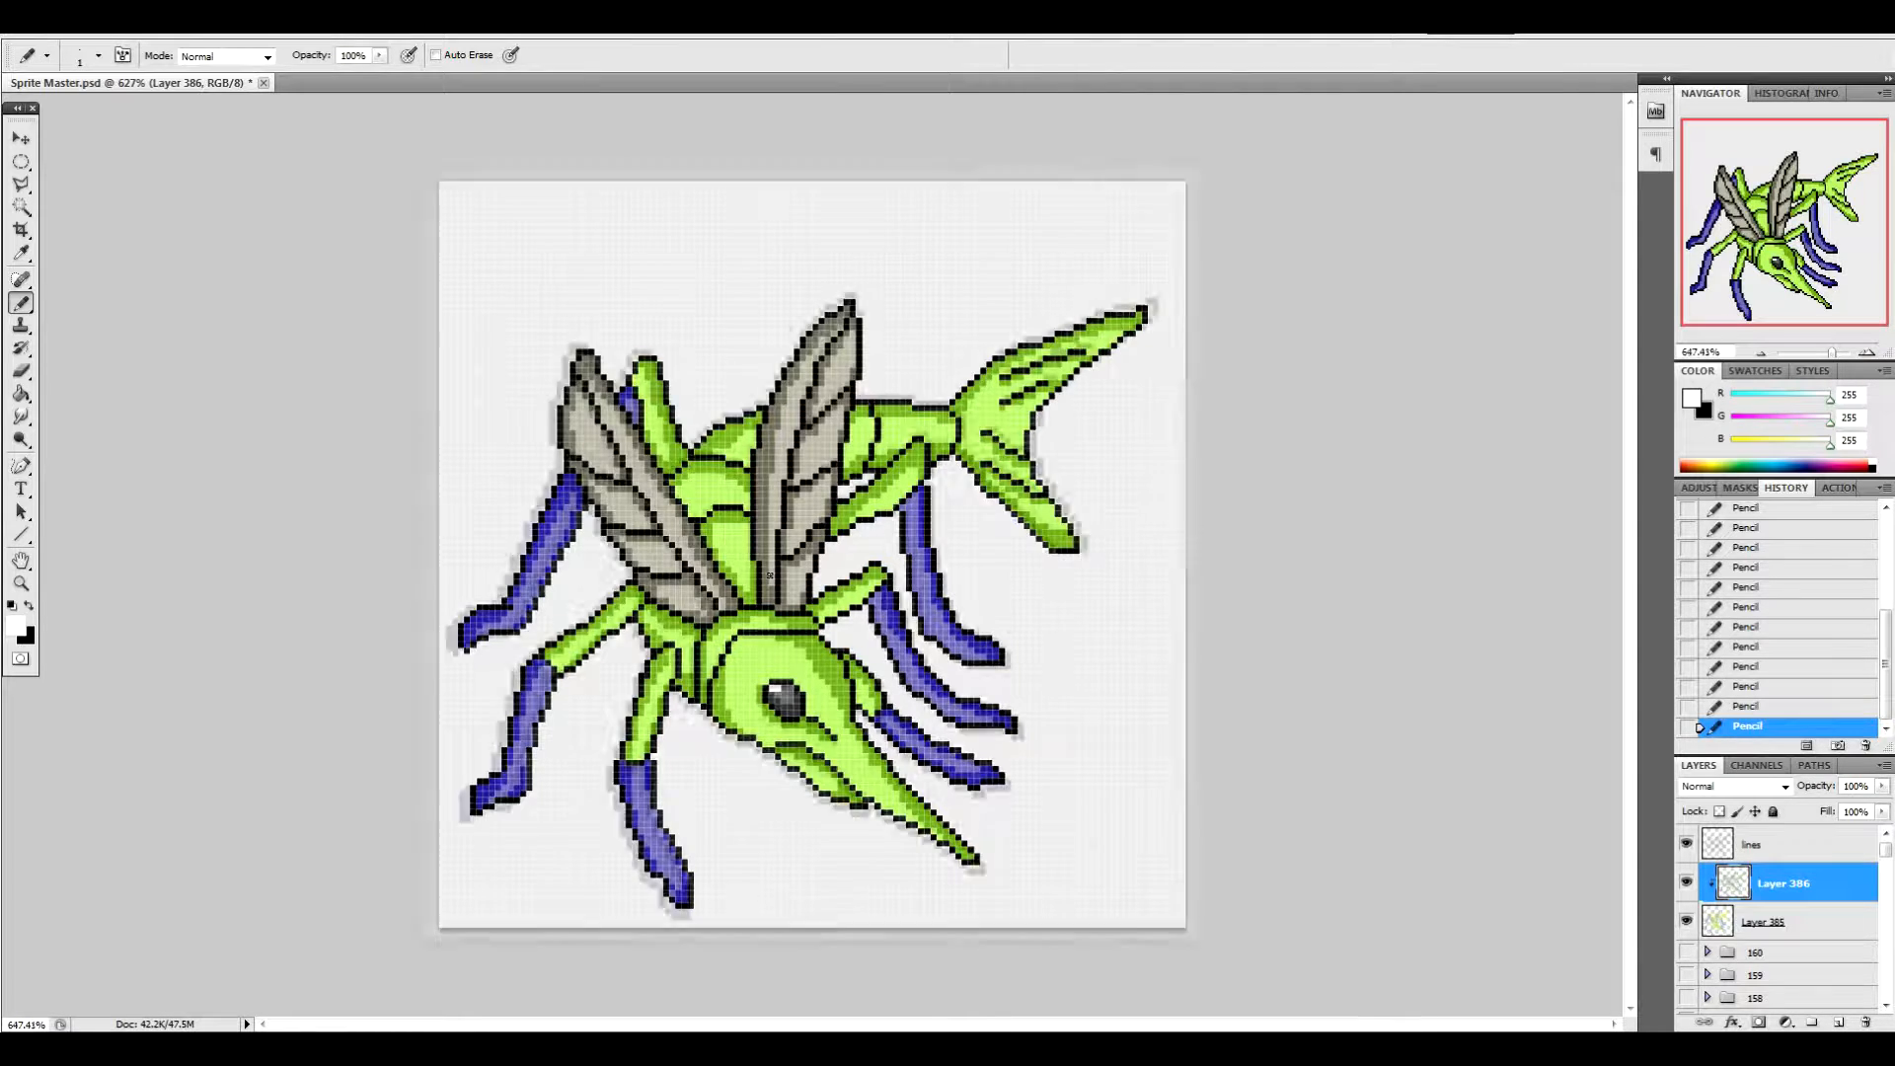
scroll(770, 575, up, 1)
scroll(770, 575, down, 3)
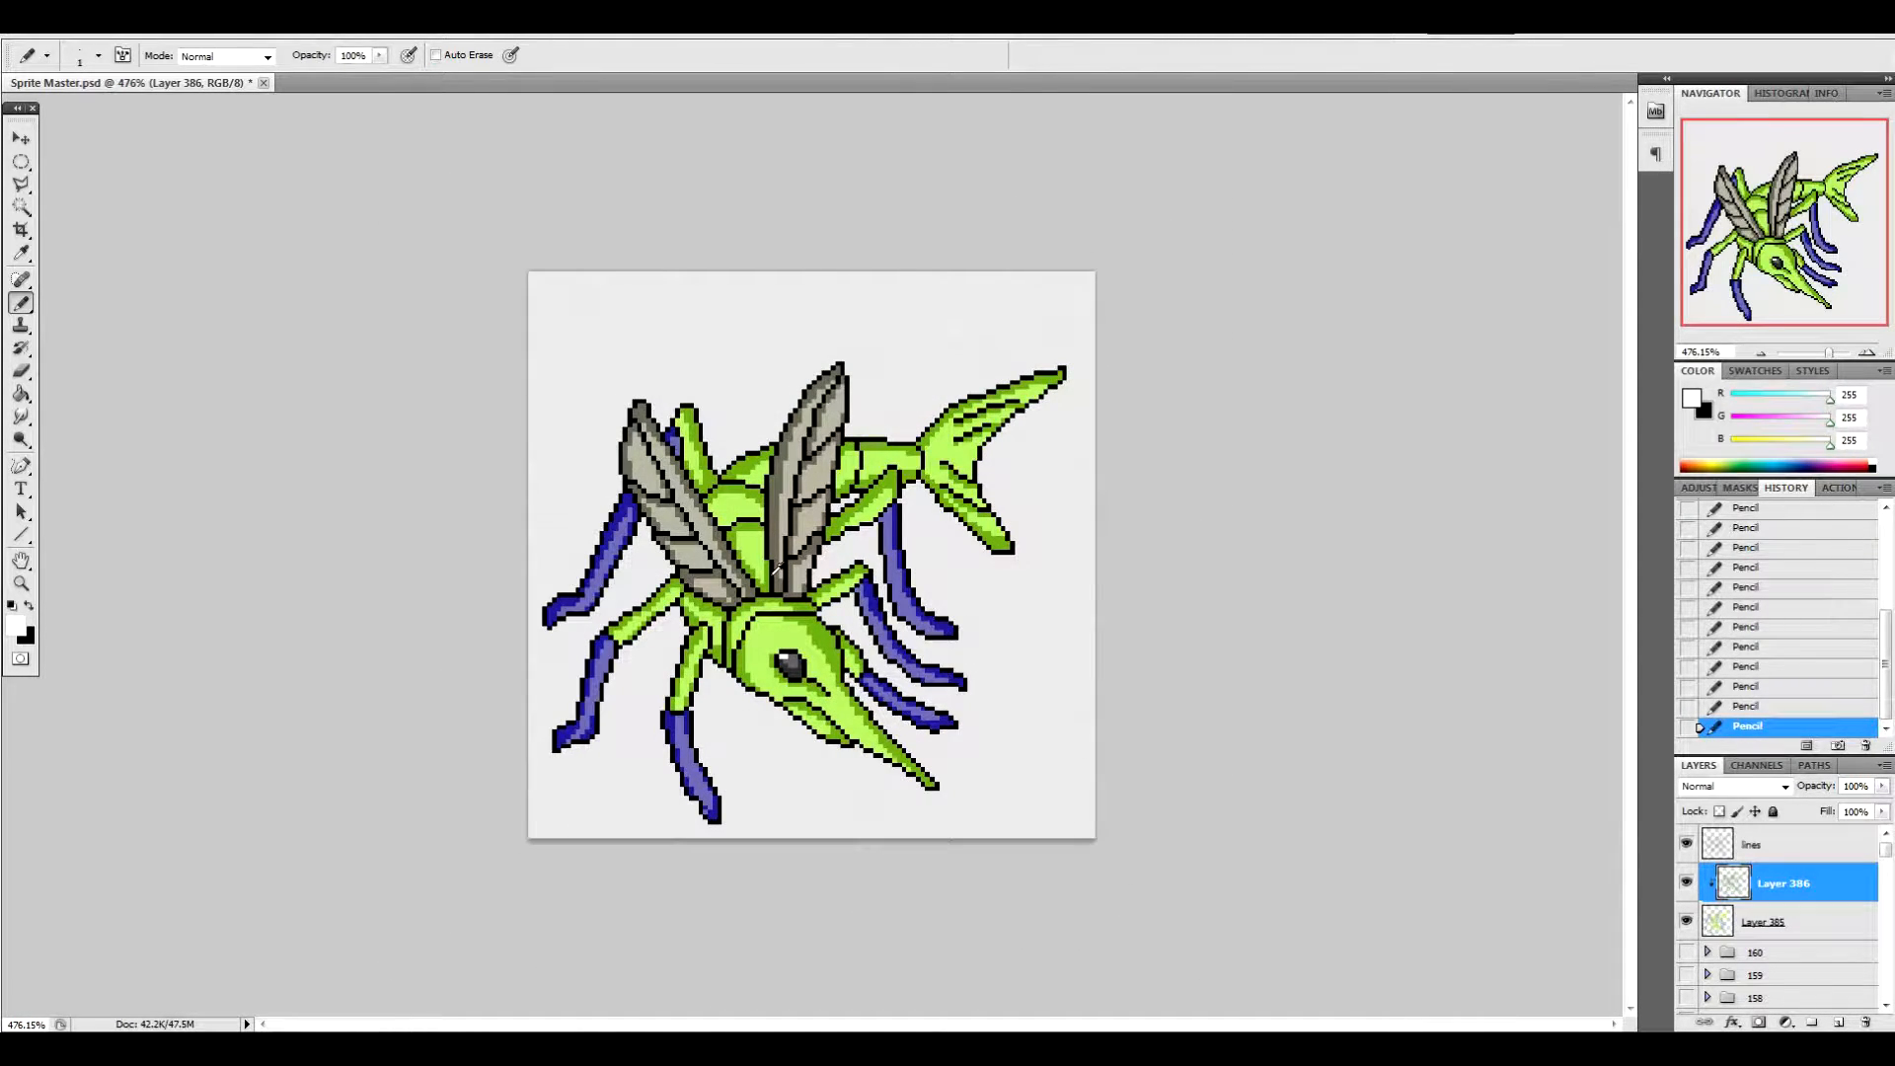
scroll(773, 569, down, 1)
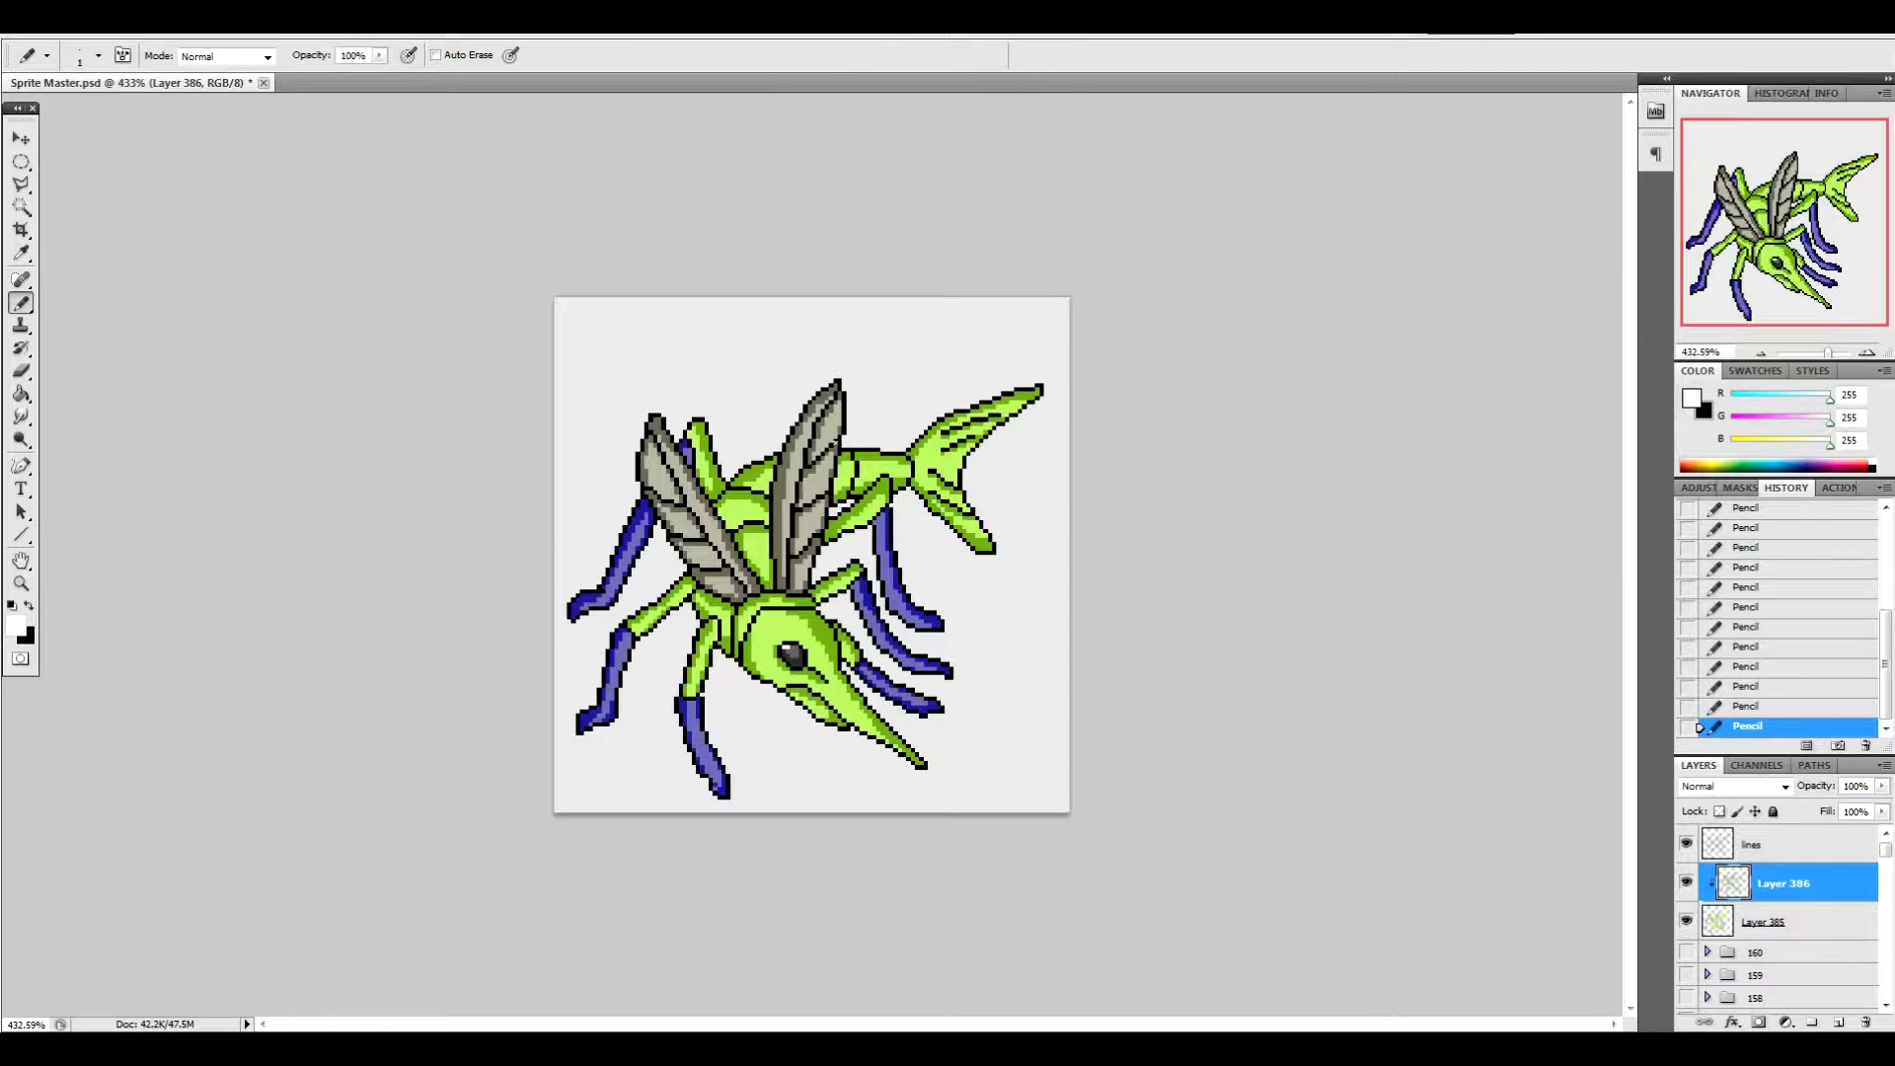
scroll(835, 367, up, 5)
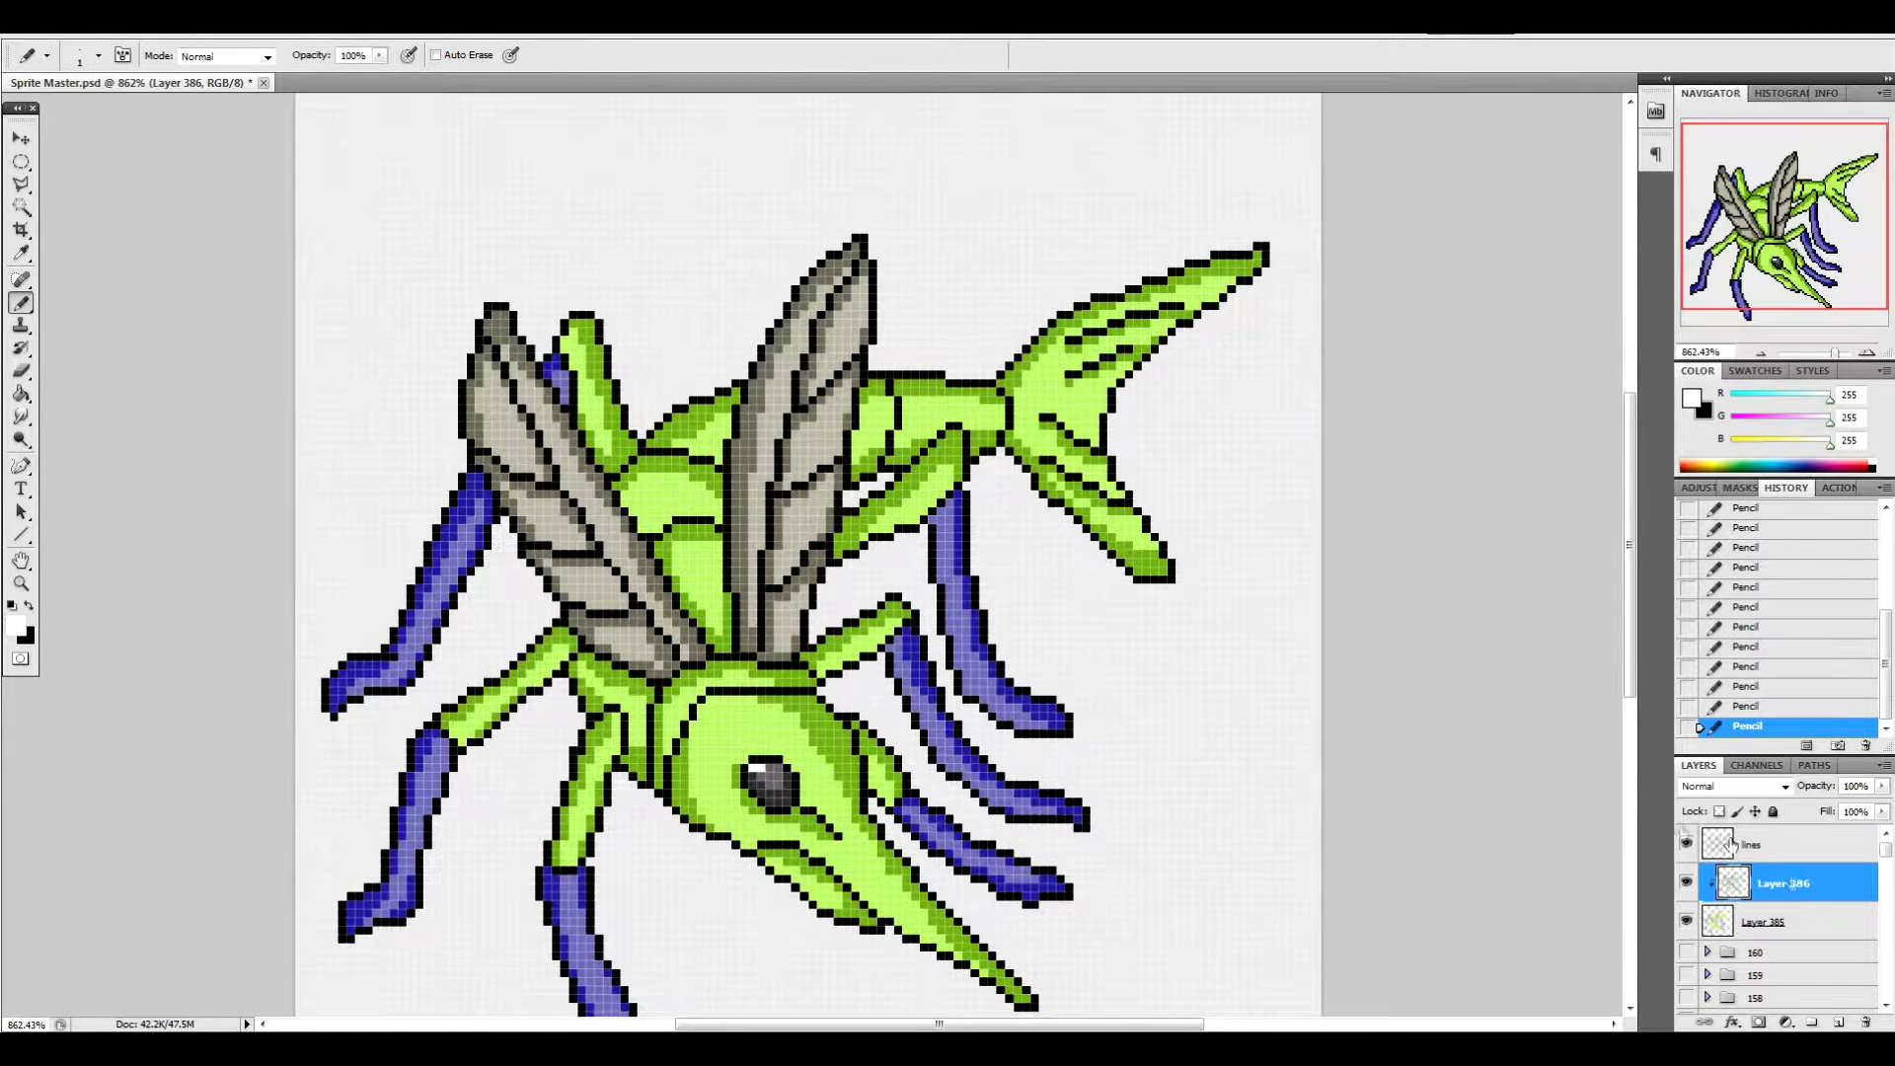
Sample the body's darker green shading (RGB 112, 170, 28) as the foreground colour
click(14, 621)
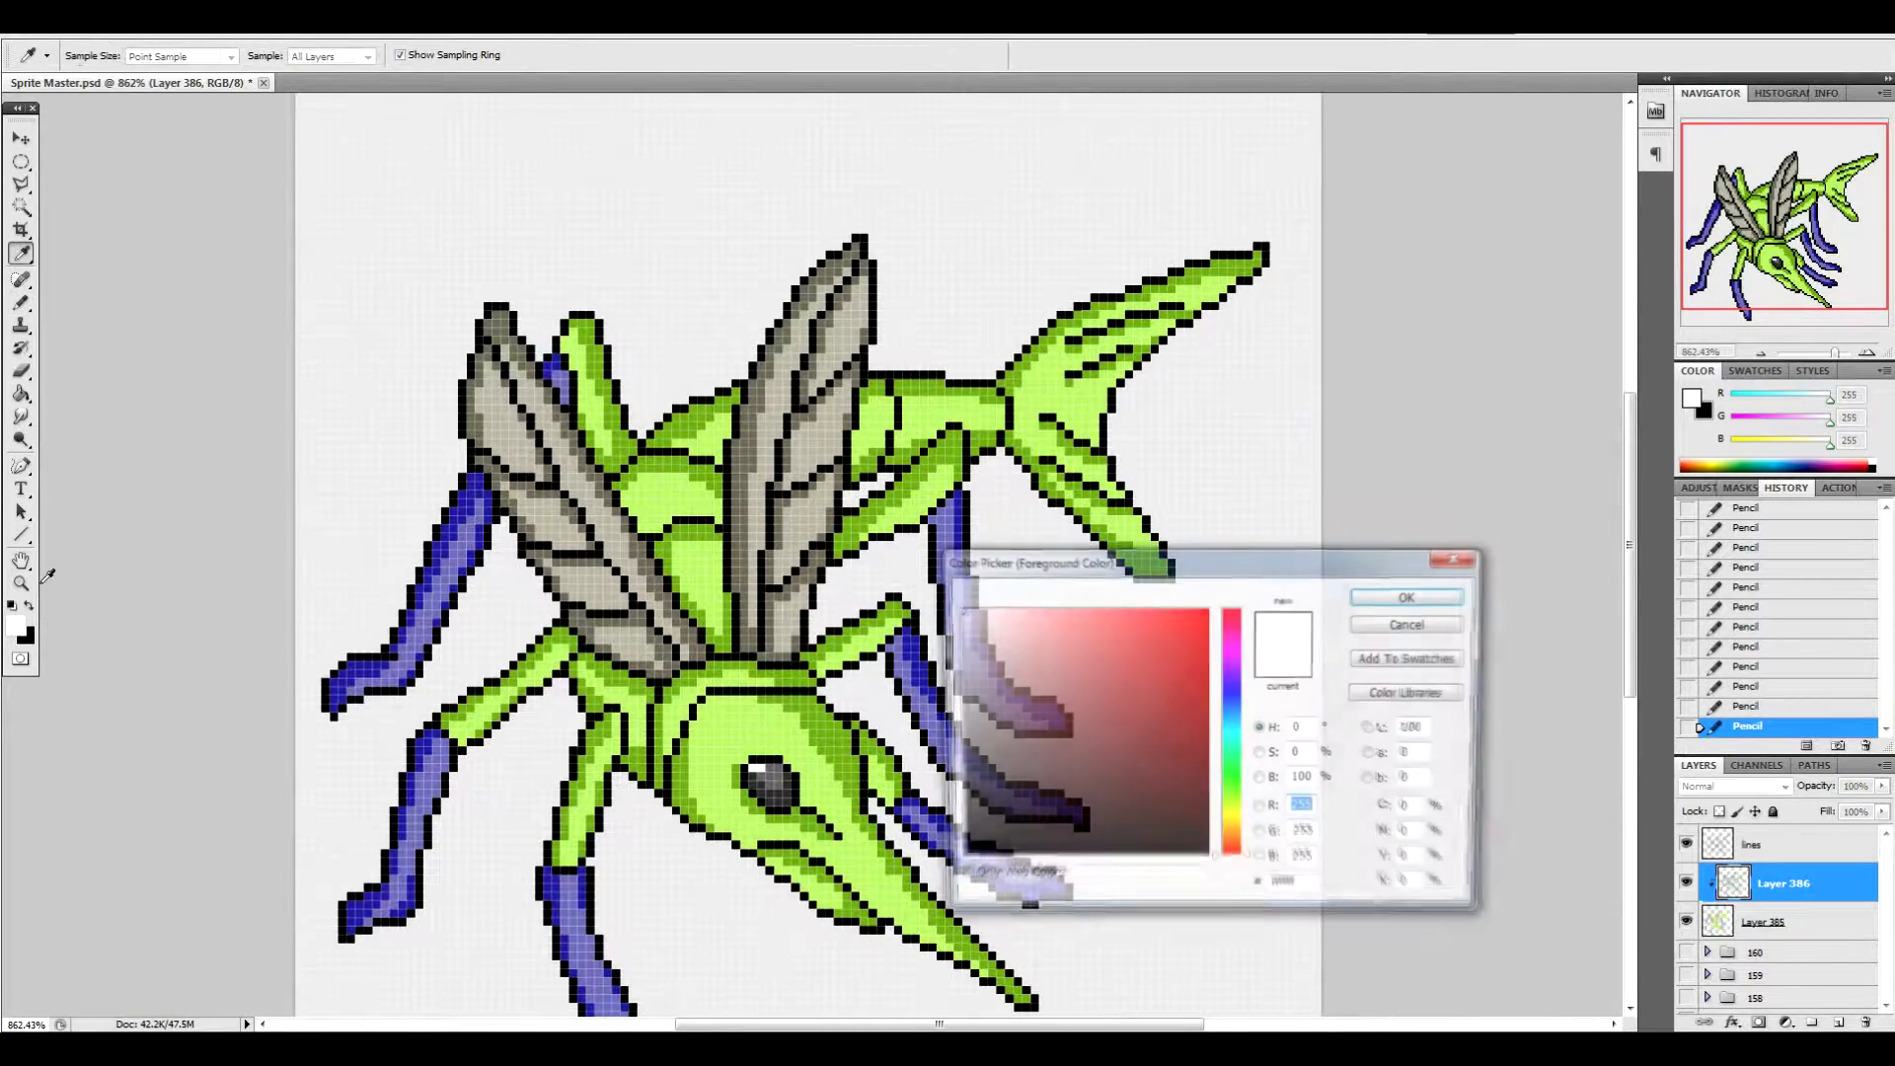
click(872, 394)
click(1411, 594)
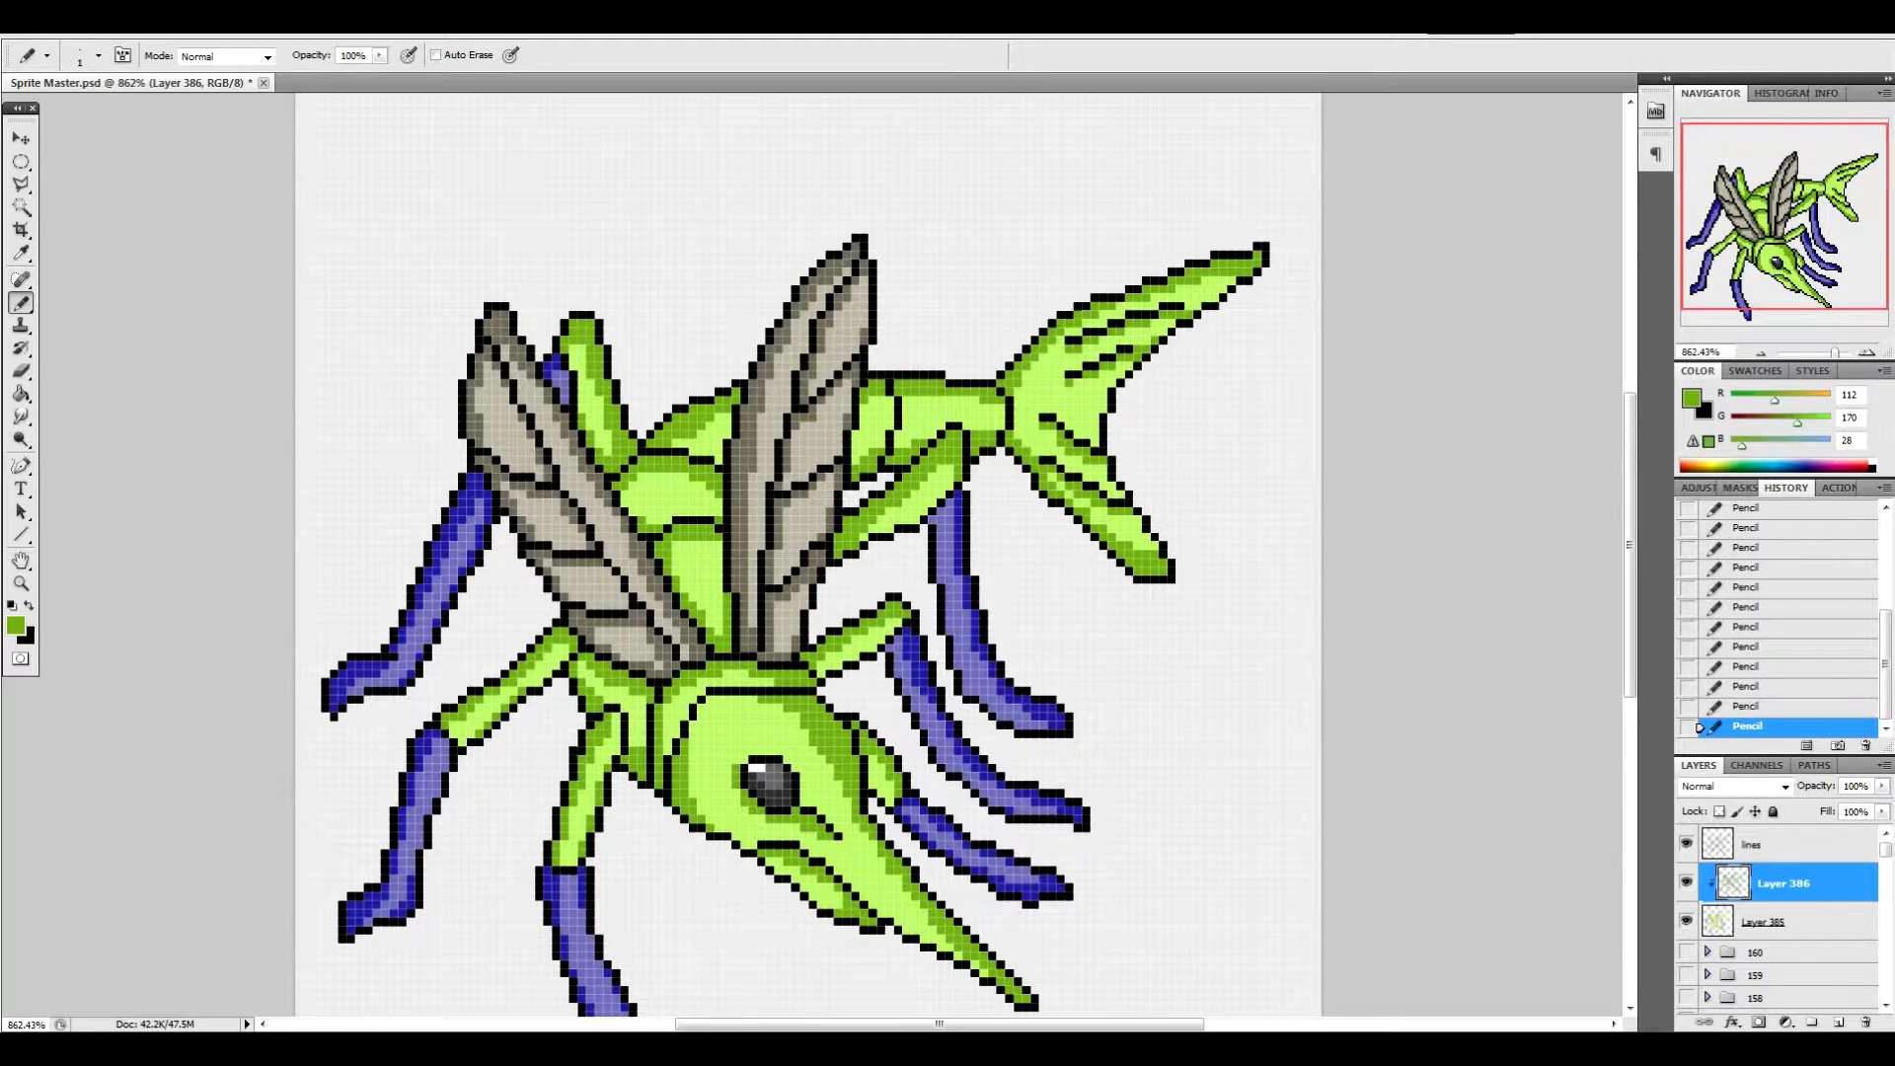
drag(1628, 484, 1612, 561)
scroll(1618, 541, down, 3)
scroll(1620, 523, up, 4)
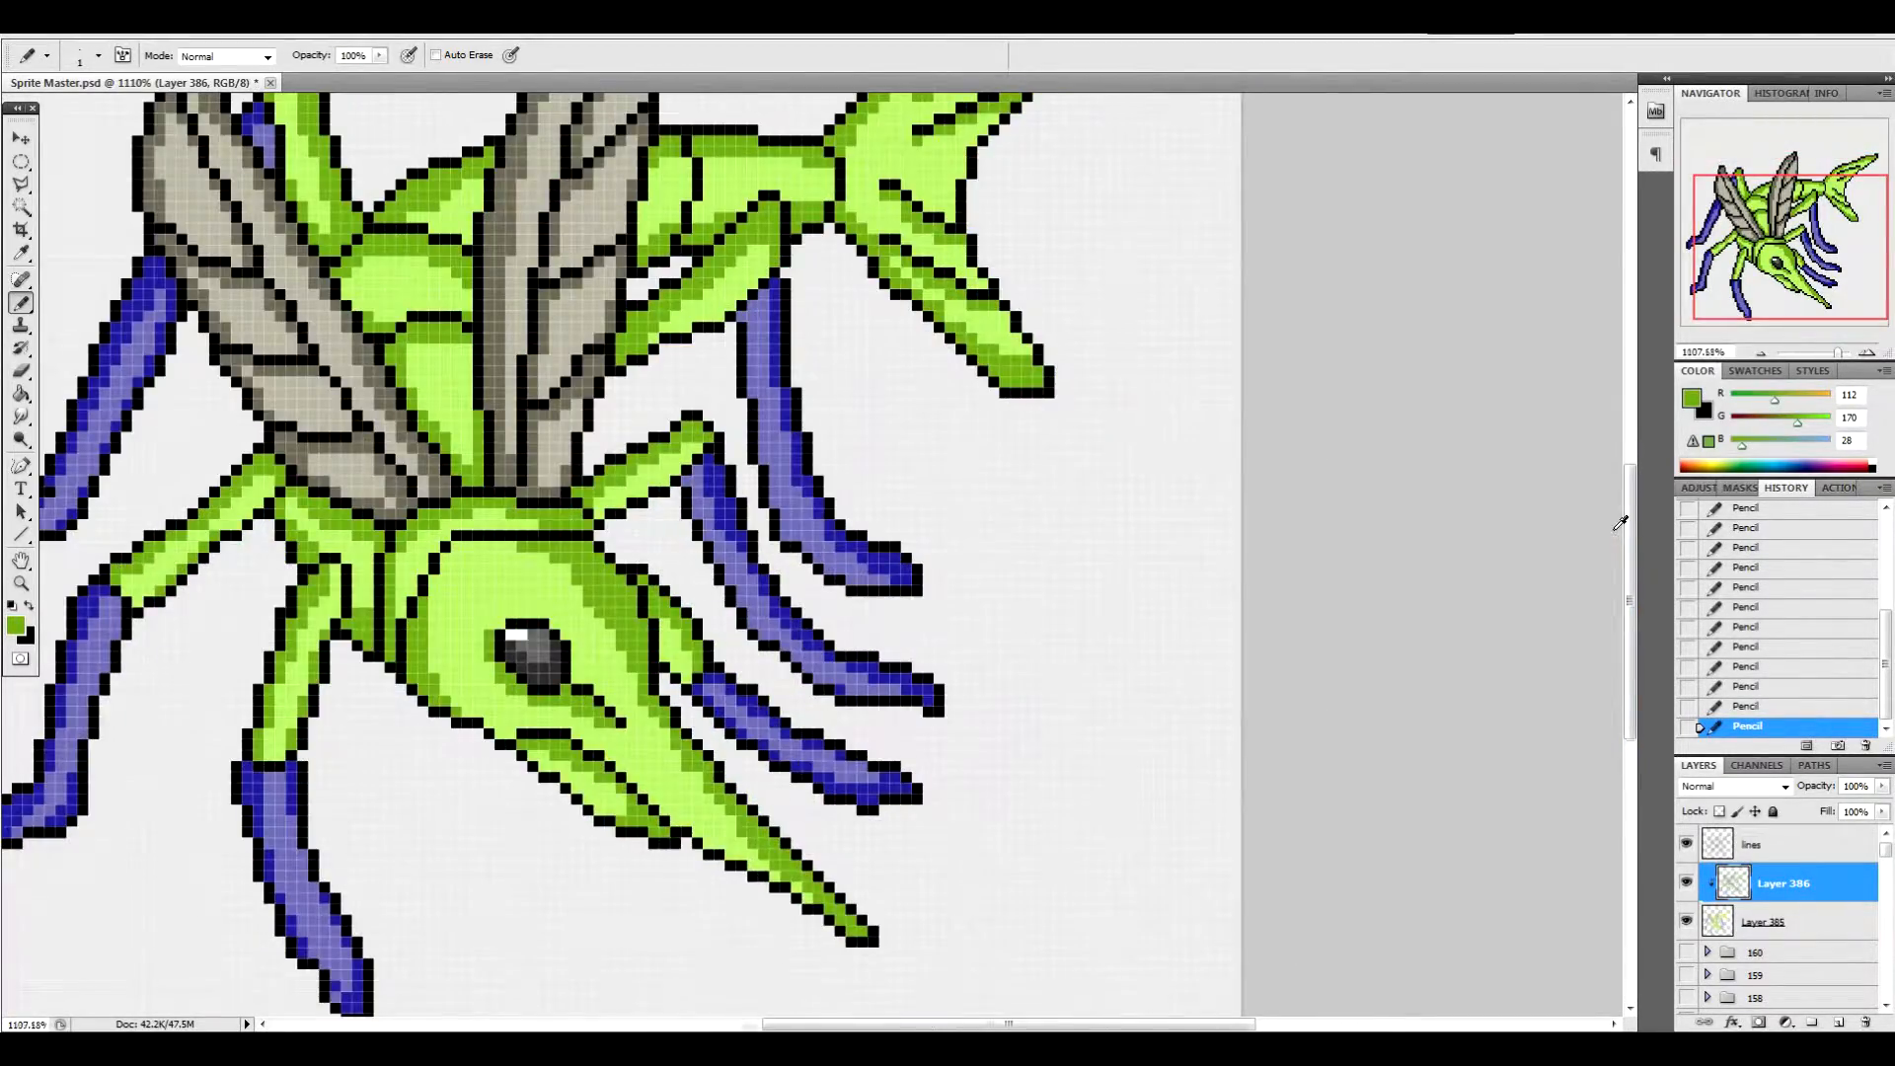
scroll(1619, 523, down, 3)
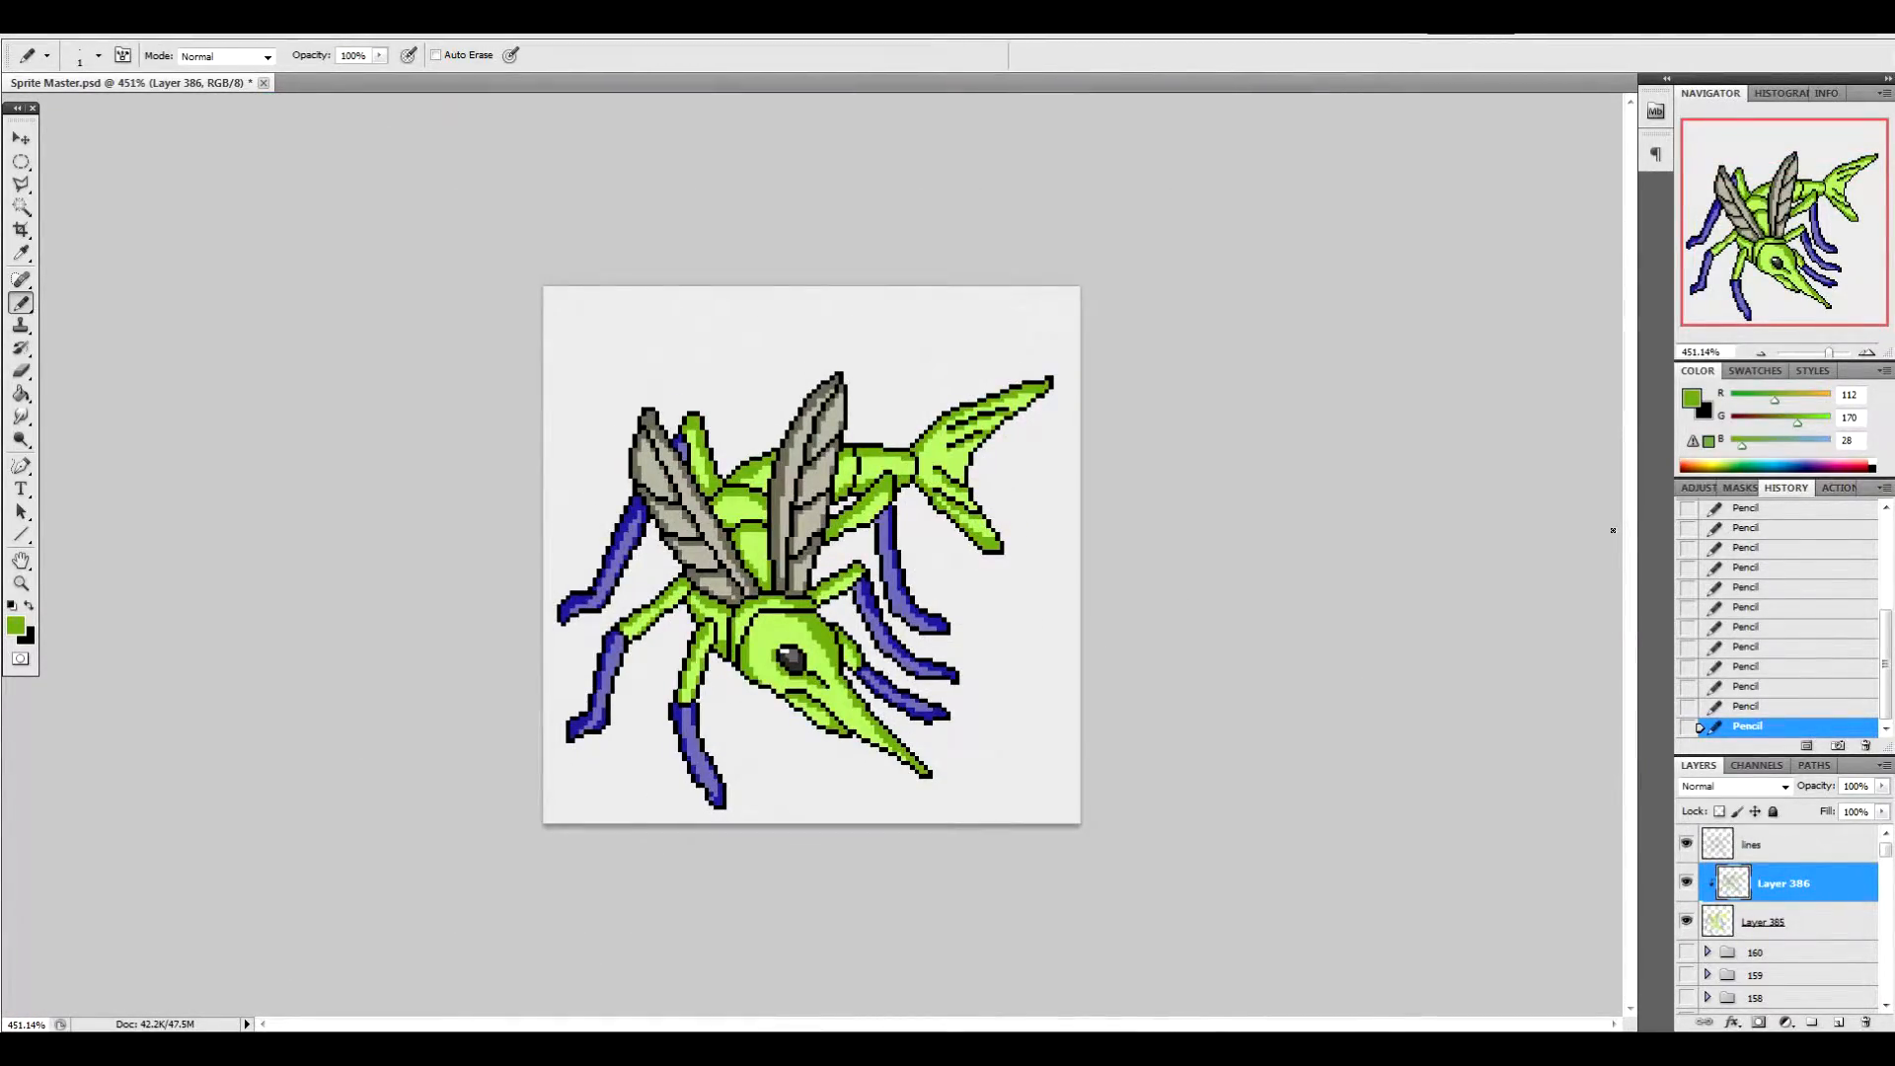
scroll(1612, 530, up, 2)
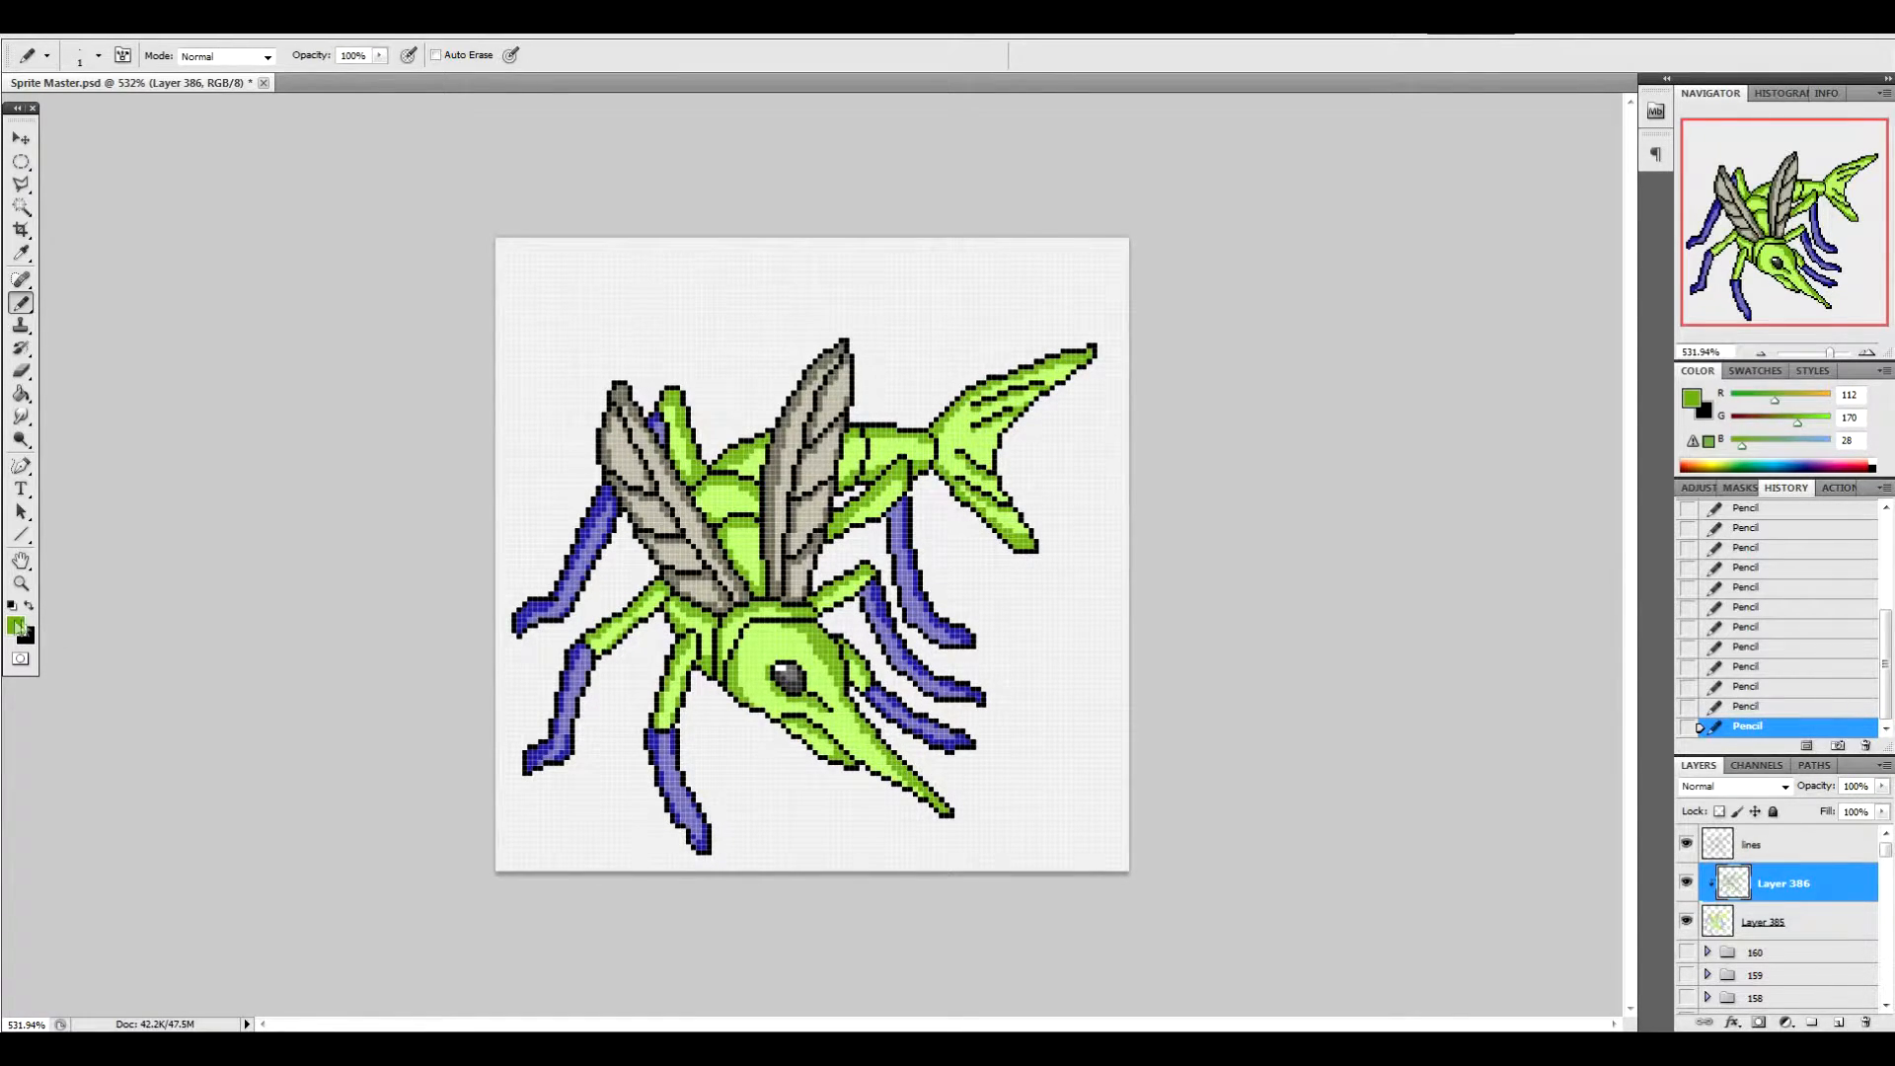
Sample the wing's dark grey (RGB 109, 107, 90) as the foreground colour and add shading along the upright wing's rear edge
click(16, 625)
click(624, 385)
click(1405, 597)
key(b)
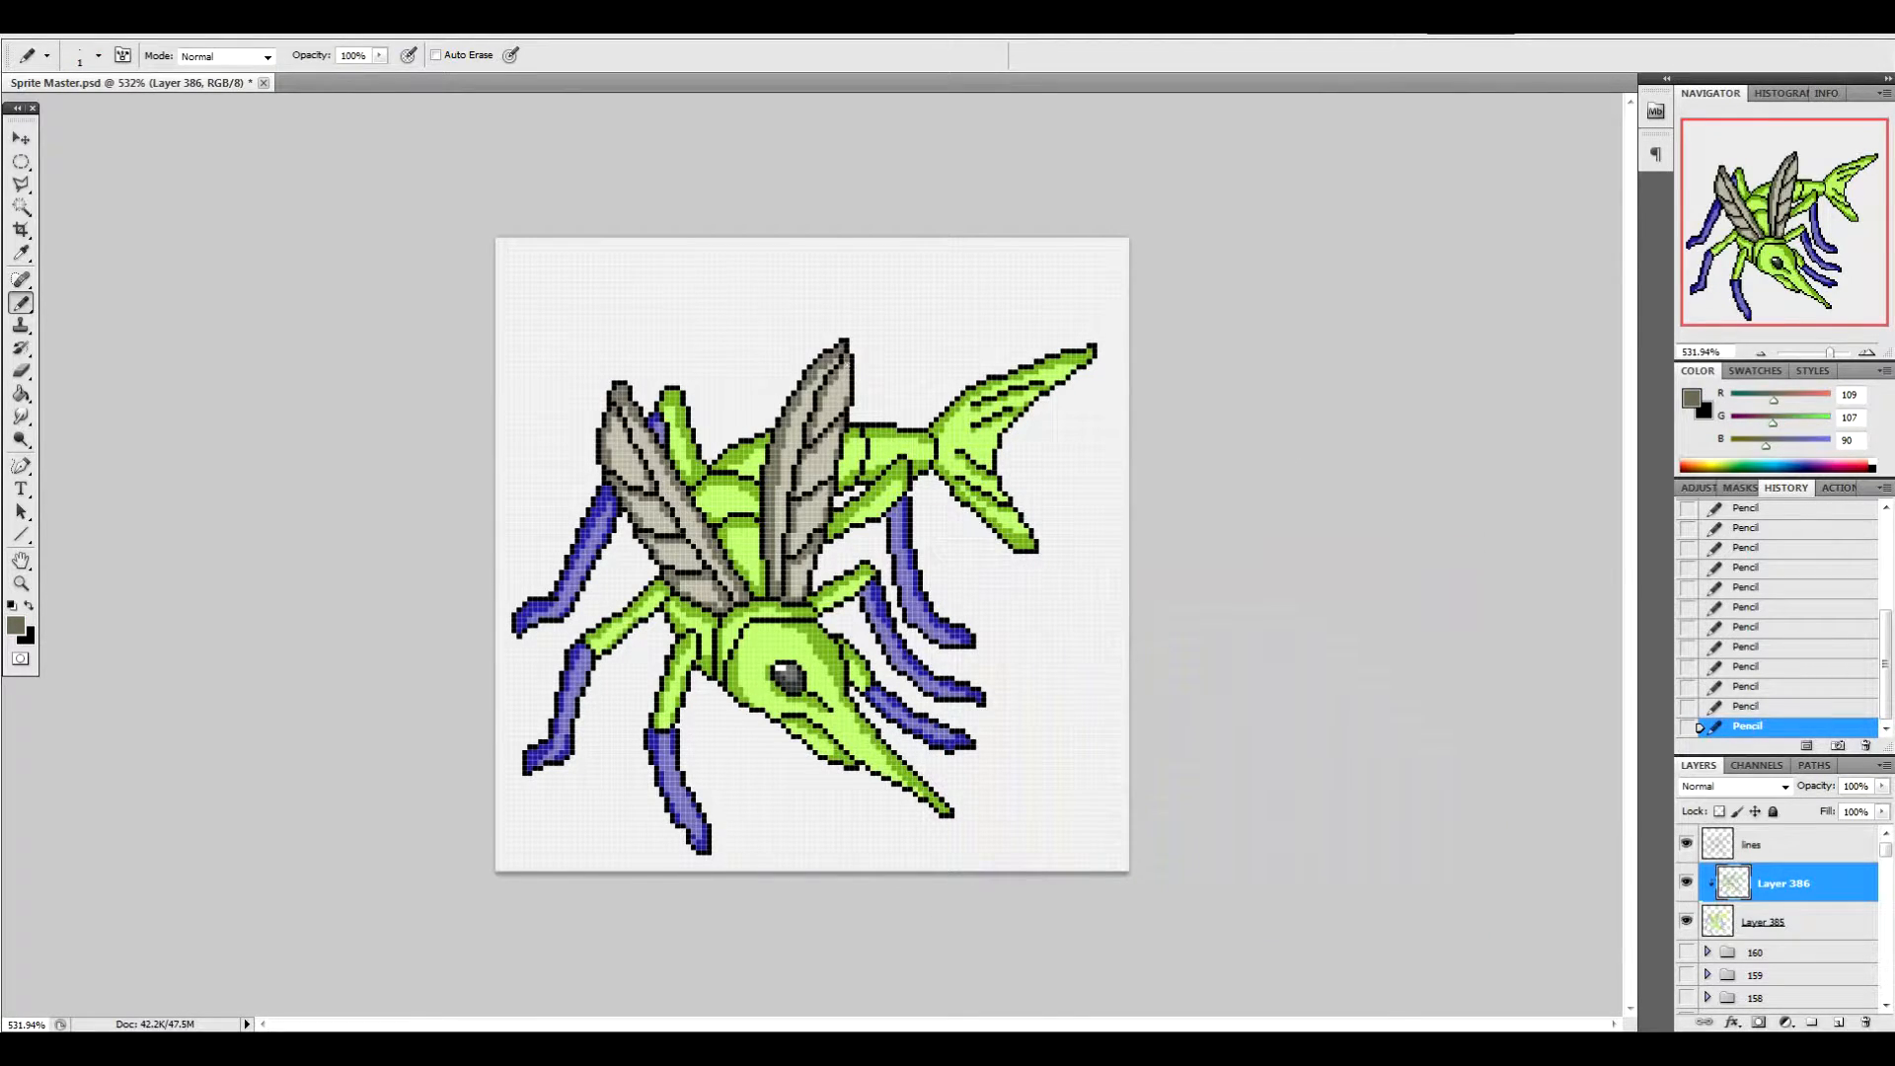
drag(839, 426, 834, 456)
scroll(846, 415, up, 4)
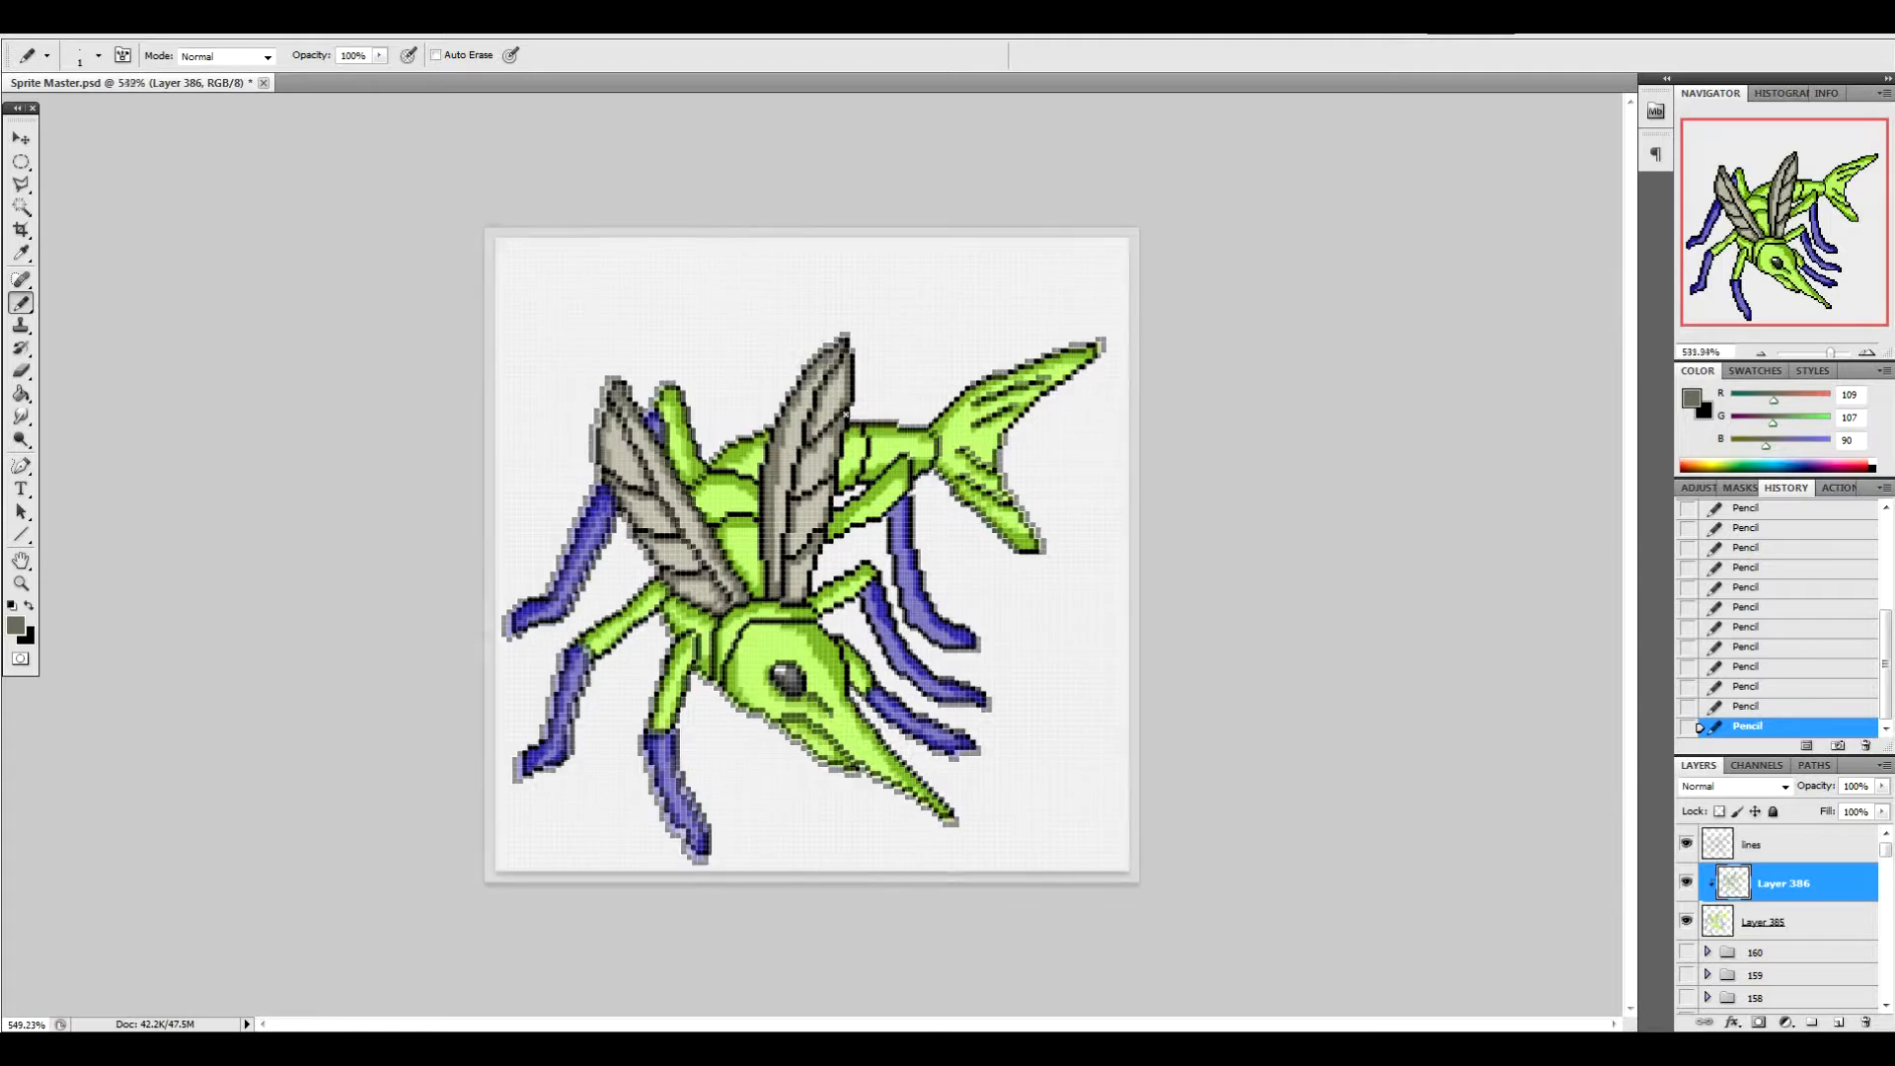
scroll(846, 414, down, 1)
scroll(846, 415, down, 6)
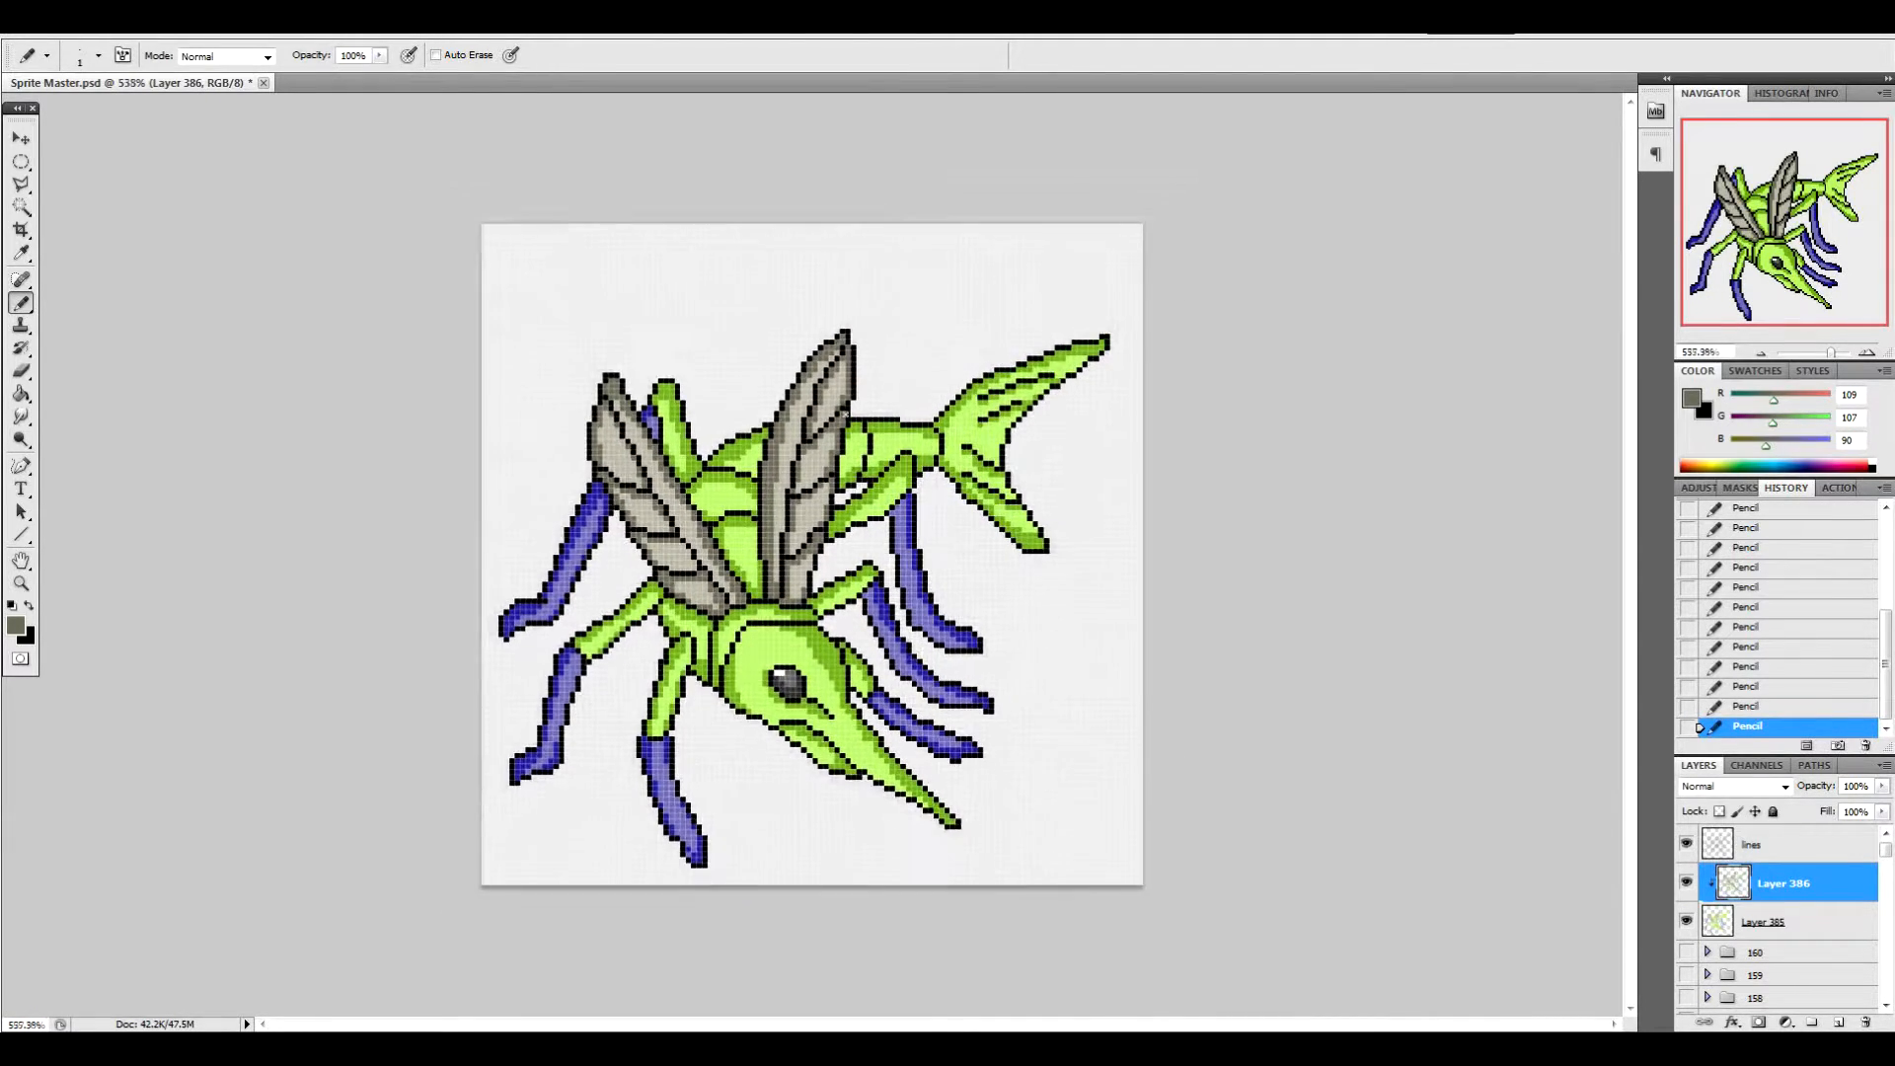